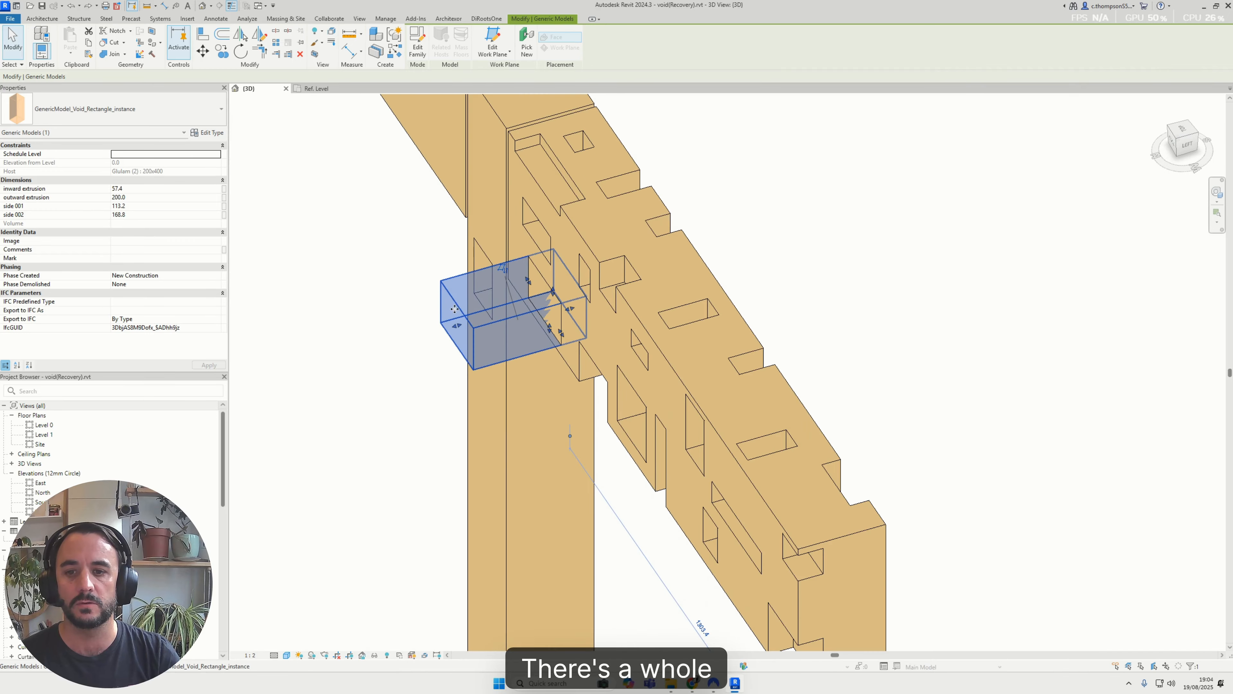
# Shorten the outward extrusion of the selected rectangular void to about 123 mm
pyautogui.moveTo(490, 311); pyautogui.dragTo(508, 309)
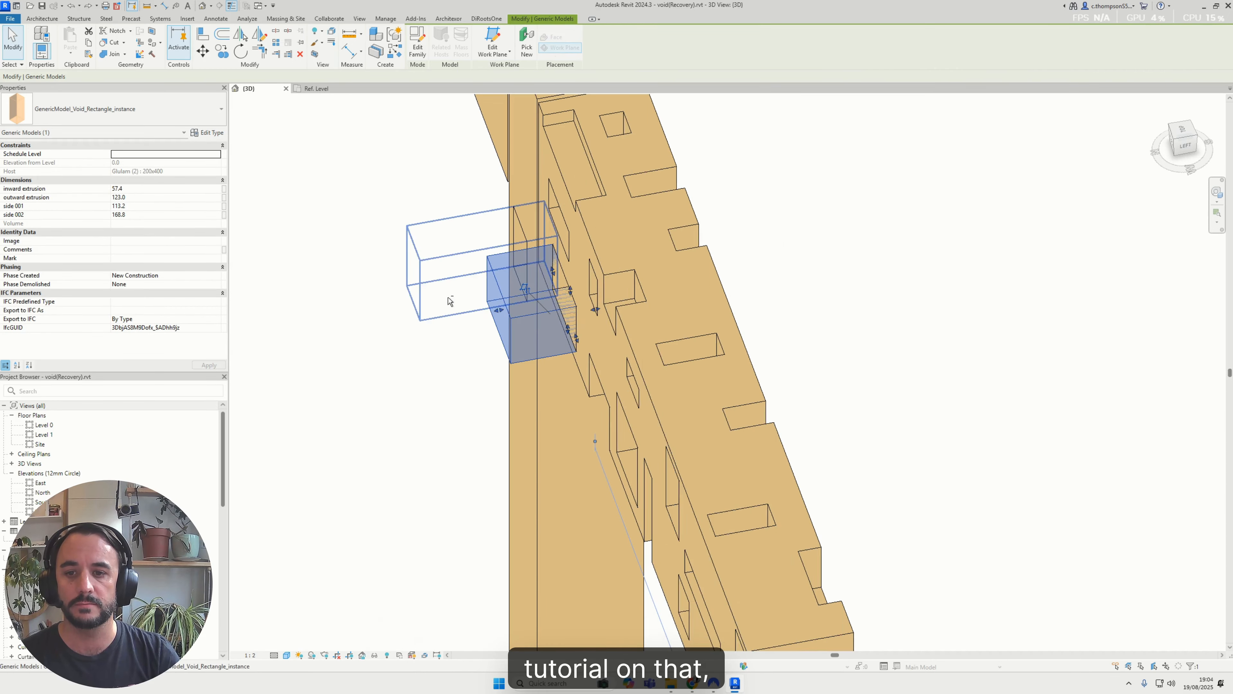
pyautogui.keyDown('shift'); pyautogui.moveTo(449, 301); pyautogui.dragTo(663, 352, button='middle'); pyautogui.keyUp('shift')
pyautogui.scroll(-3, 631, 362)
# Examine the rectangular voids cut into the notched glulam beam from several angles, including one cutting the beam's upper edge
pyautogui.click(622, 437)
pyautogui.keyDown('shift'); pyautogui.moveTo(622, 437); pyautogui.dragTo(698, 342, button='middle'); pyautogui.keyUp('shift')
pyautogui.scroll(-3, 699, 342)
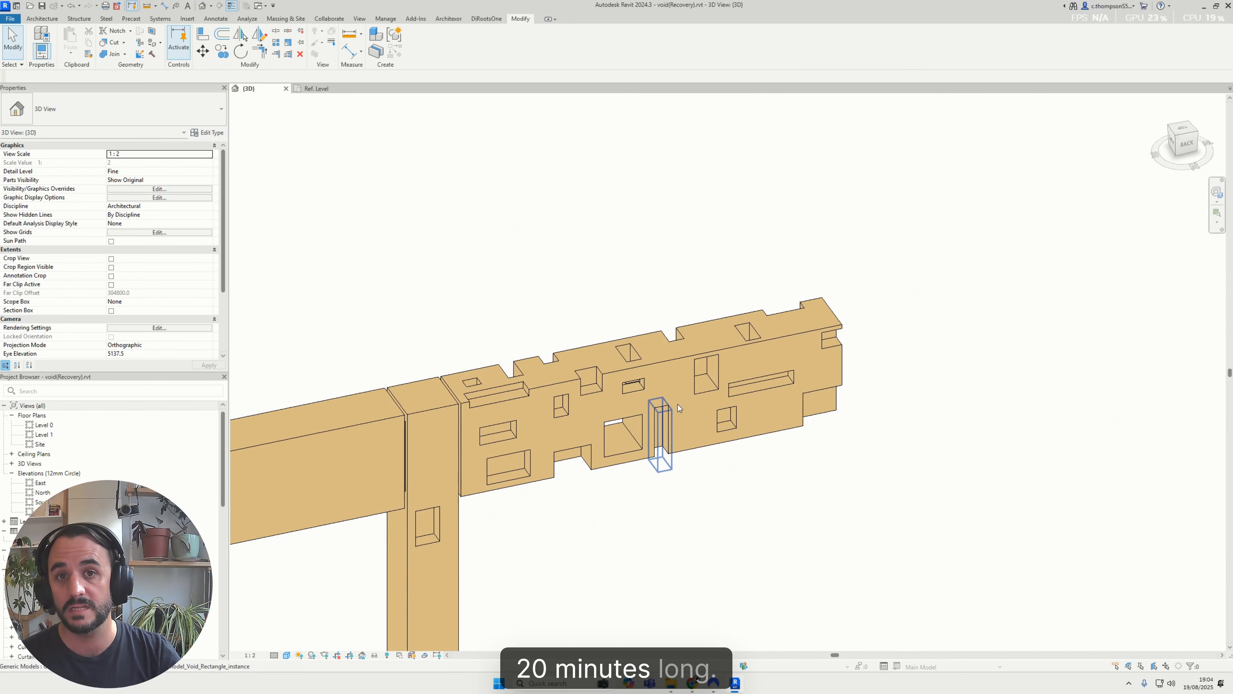
pyautogui.scroll(4, 669, 434)
pyautogui.click(624, 377)
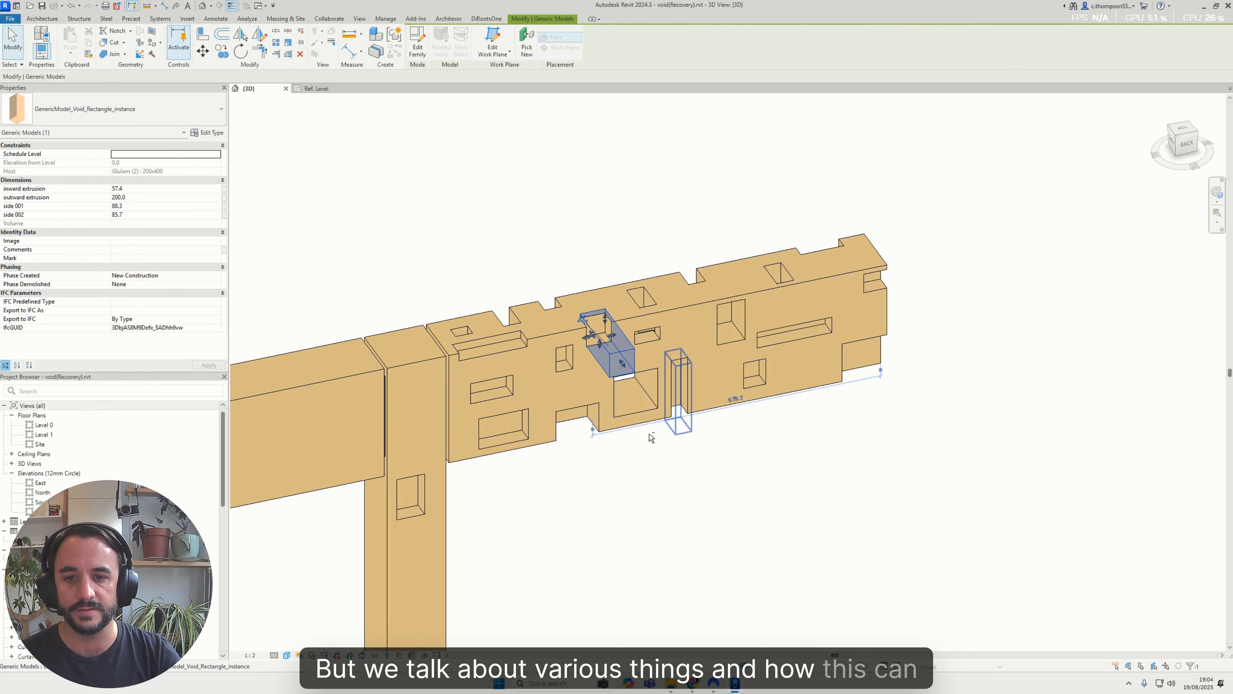
pyautogui.moveTo(649, 434)
pyautogui.keyDown('shift'); pyautogui.mouseDown(button='middle')
pyautogui.moveTo(809, 221)
pyautogui.moveTo(651, 429)
pyautogui.mouseUp(button='middle'); pyautogui.keyUp('shift')
pyautogui.scroll(-4, 839, 325)
pyautogui.keyDown('shift'); pyautogui.moveTo(839, 325); pyautogui.dragTo(503, 338, button='middle'); pyautogui.keyUp('shift')
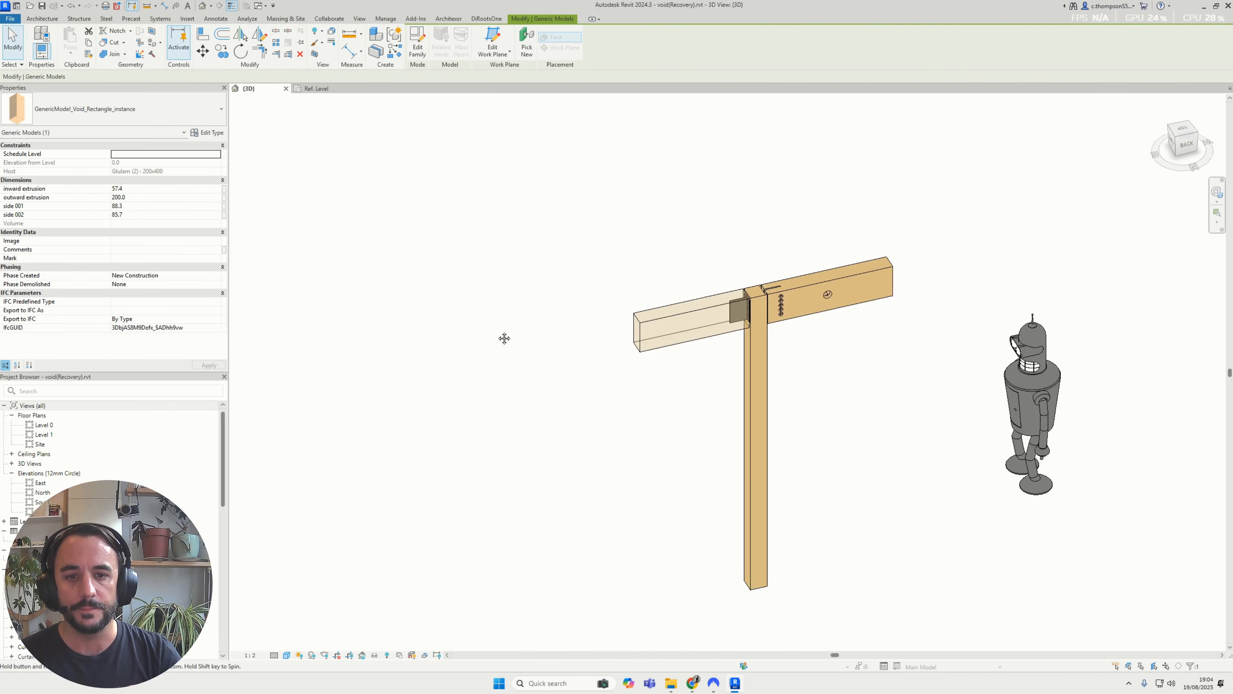
# Examine the second beam's connection end, with its slot, bolt holes and larger double-cylinder void
pyautogui.scroll(6, 816, 308)
pyautogui.click(747, 285)
pyautogui.keyDown('shift'); pyautogui.moveTo(746, 284); pyautogui.dragTo(595, 238, button='middle'); pyautogui.keyUp('shift')
pyautogui.moveTo(872, 236); pyautogui.dragTo(603, 233, button='middle')
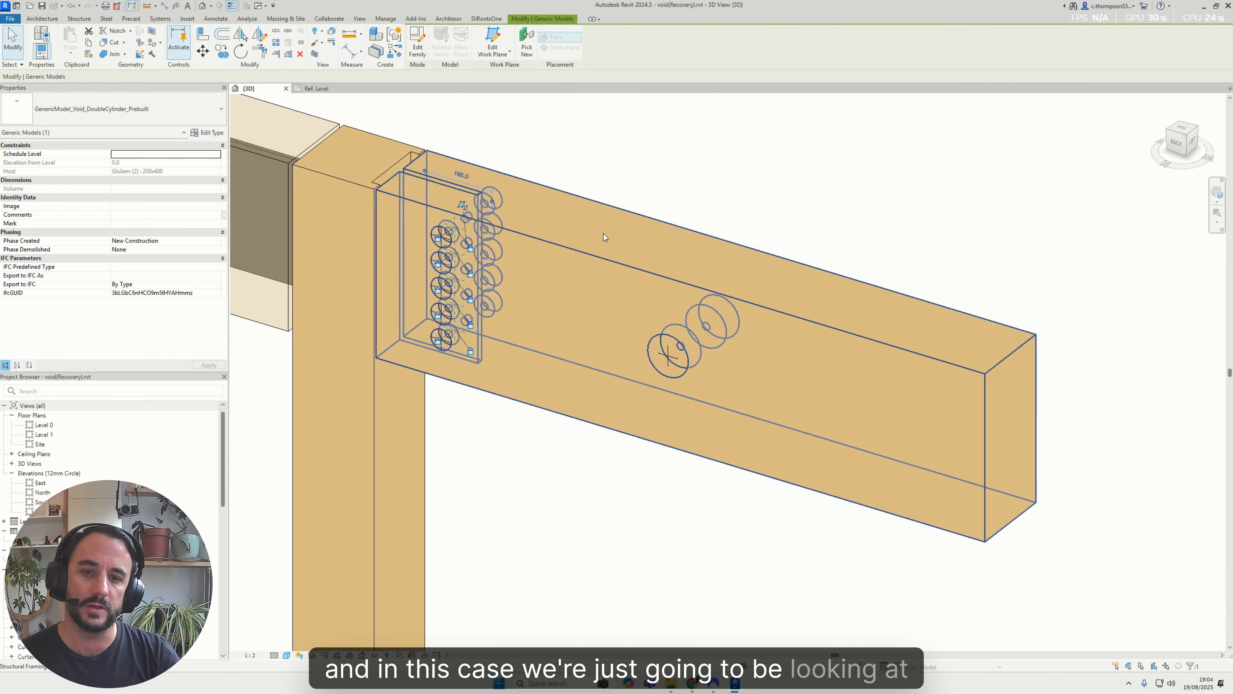
pyautogui.scroll(1, 679, 238)
pyautogui.press('Escape')
pyautogui.click(674, 361)
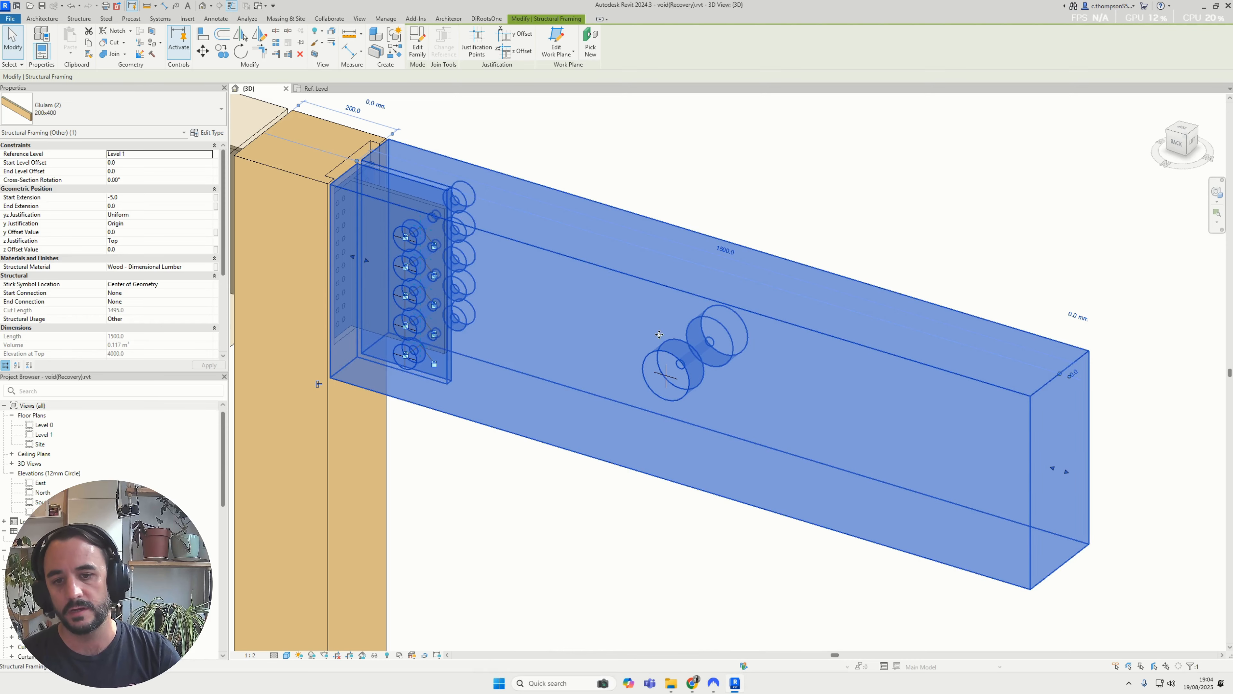
pyautogui.press('Escape')
# Isolate the large double-cylinder void temporarily and inspect its shape from the side
pyautogui.click(673, 387)
pyautogui.press('h')
pyautogui.press('i')
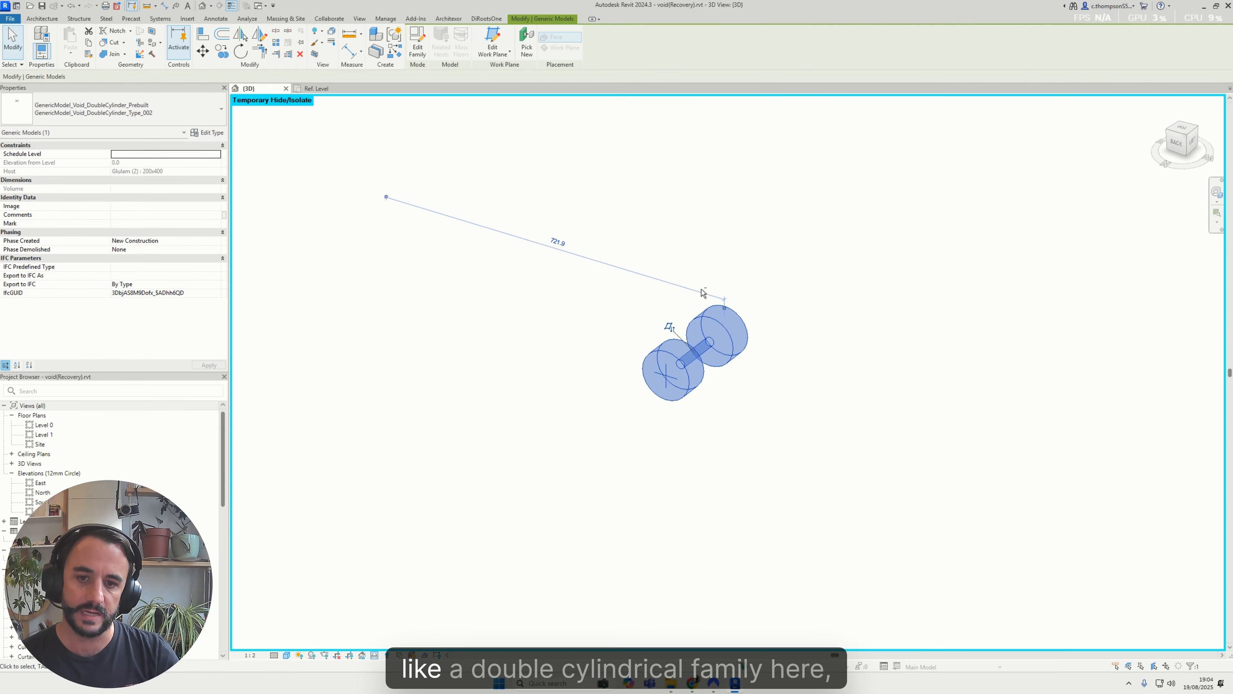
pyautogui.press('Escape')
pyautogui.keyDown('shift'); pyautogui.moveTo(753, 364); pyautogui.dragTo(737, 365, button='middle'); pyautogui.keyUp('shift')
pyautogui.click(637, 383)
pyautogui.keyDown('shift'); pyautogui.moveTo(637, 383); pyautogui.dragTo(632, 183, button='middle'); pyautogui.keyUp('shift')
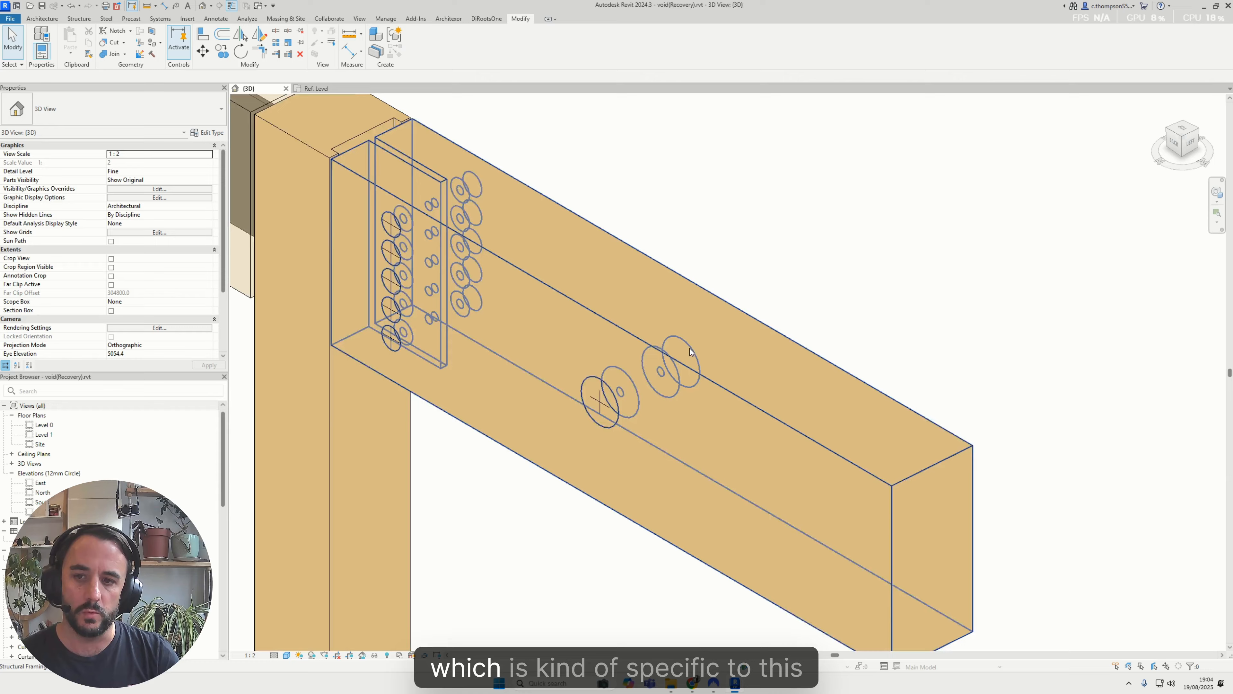
# Inspect how the double-cylinder void's countersinks and shaft pass through the glulam beam
pyautogui.keyDown('shift'); pyautogui.moveTo(689, 348); pyautogui.dragTo(748, 279, button='middle'); pyautogui.keyUp('shift')
pyautogui.click(702, 330)
pyautogui.scroll(2, 461, 314)
pyautogui.moveTo(748, 279); pyautogui.dragTo(676, 411, button='middle')
pyautogui.moveTo(608, 379); pyautogui.dragTo(335, 238, button='middle')
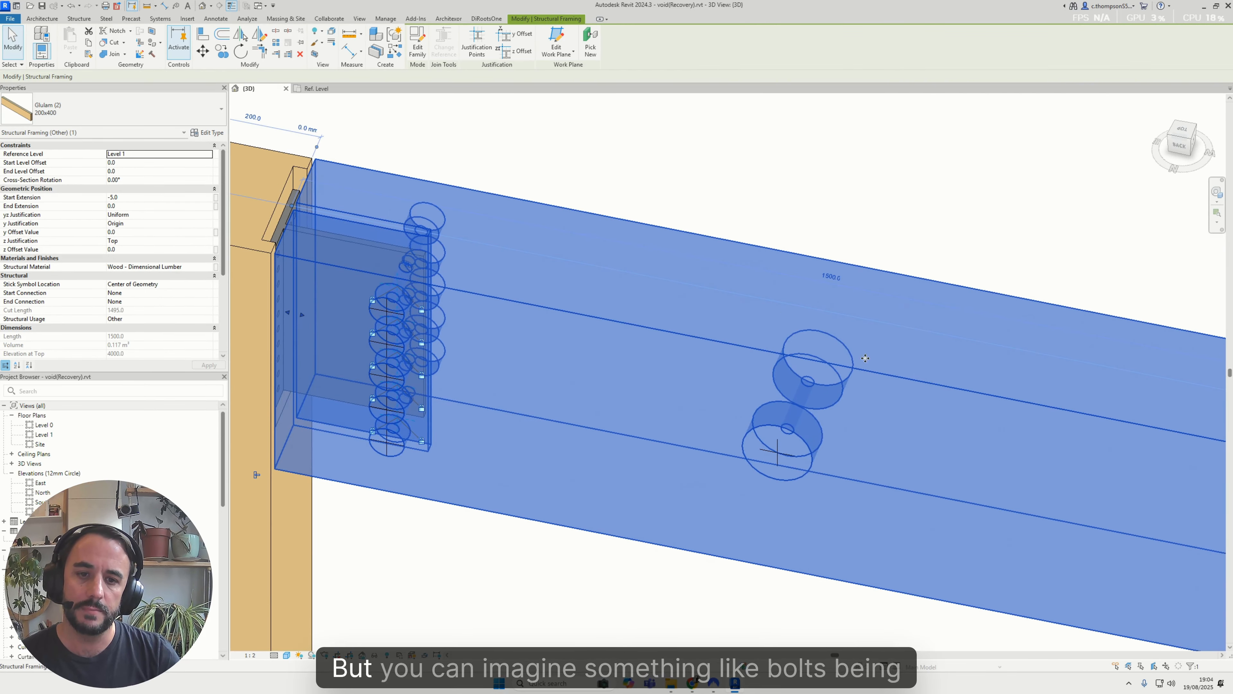
pyautogui.click(837, 245)
pyautogui.click(819, 401)
pyautogui.keyDown('shift'); pyautogui.moveTo(820, 401); pyautogui.dragTo(619, 321, button='middle'); pyautogui.keyUp('shift')
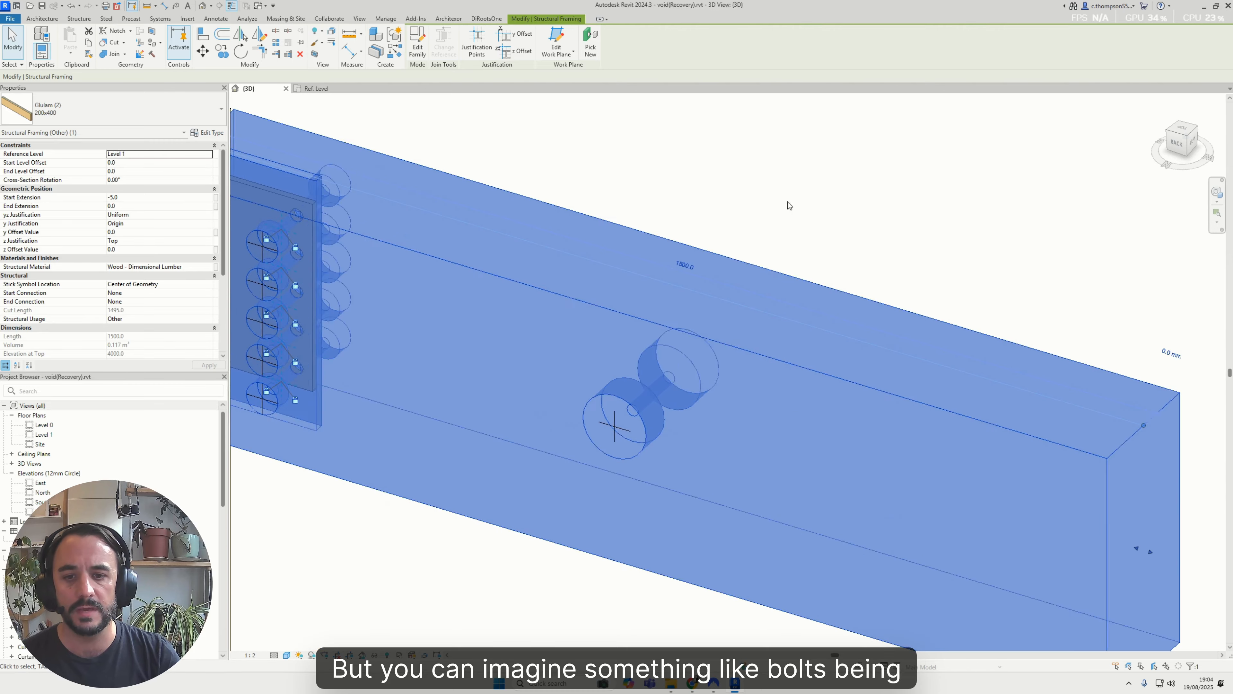
pyautogui.click(790, 206)
# Set hole_shaft_dia to 100 in the type properties of the large double-cylinder void
pyautogui.click(632, 416)
pyautogui.keyDown('shift'); pyautogui.moveTo(721, 362); pyautogui.dragTo(733, 411, button='middle'); pyautogui.keyUp('shift')
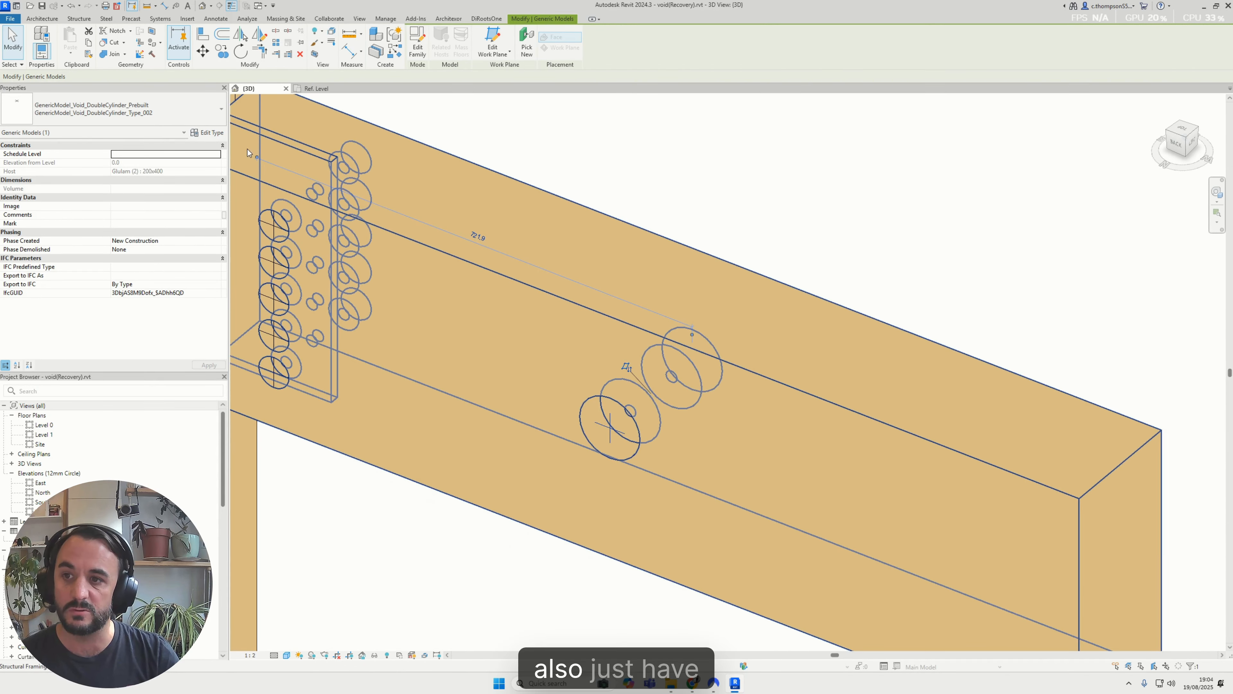
pyautogui.click(211, 134)
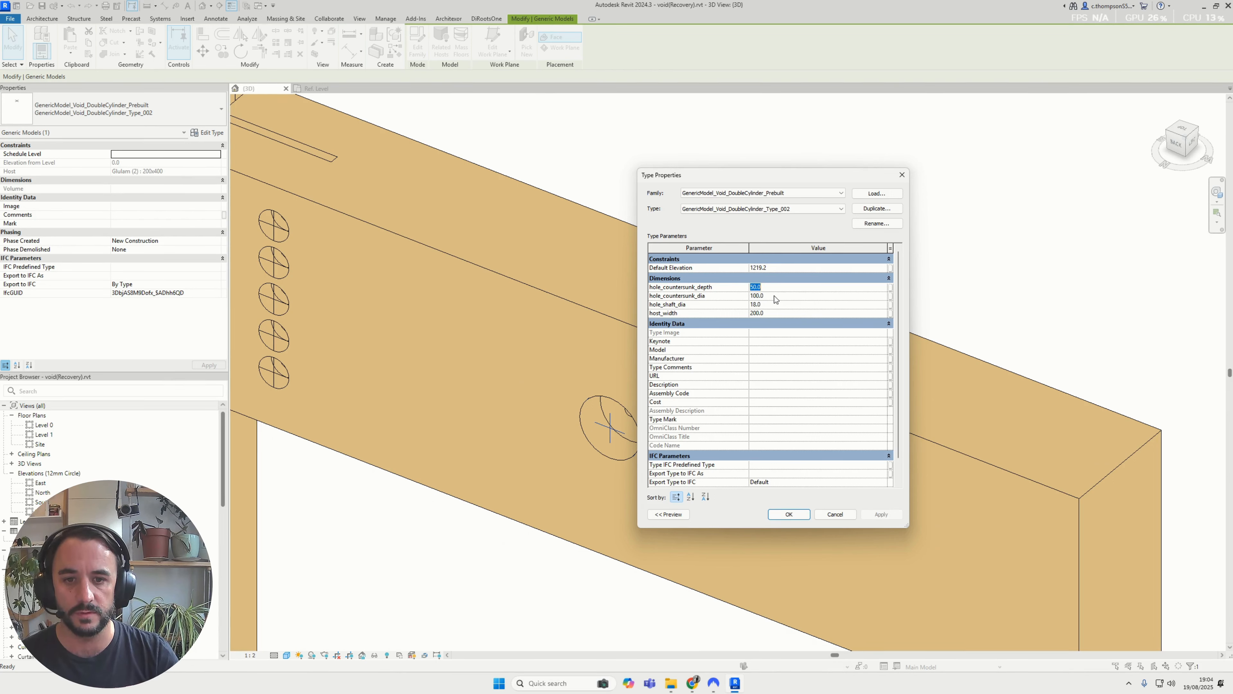
pyautogui.click(770, 304)
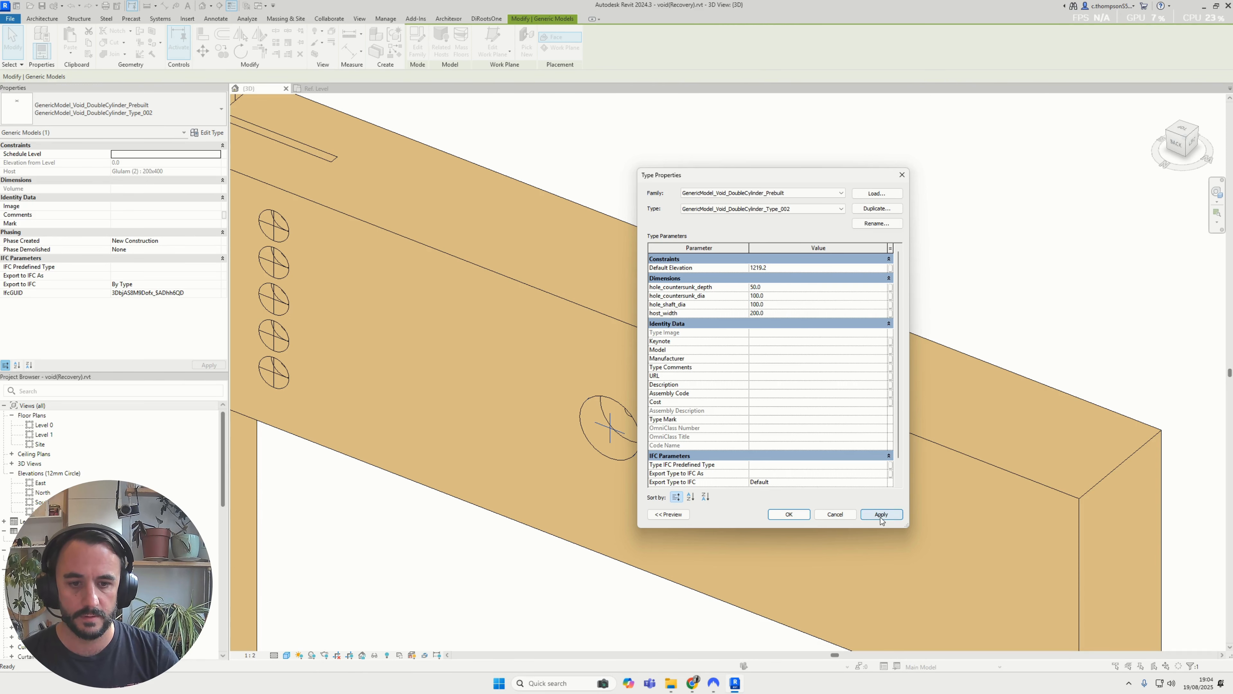
pyautogui.click(881, 515)
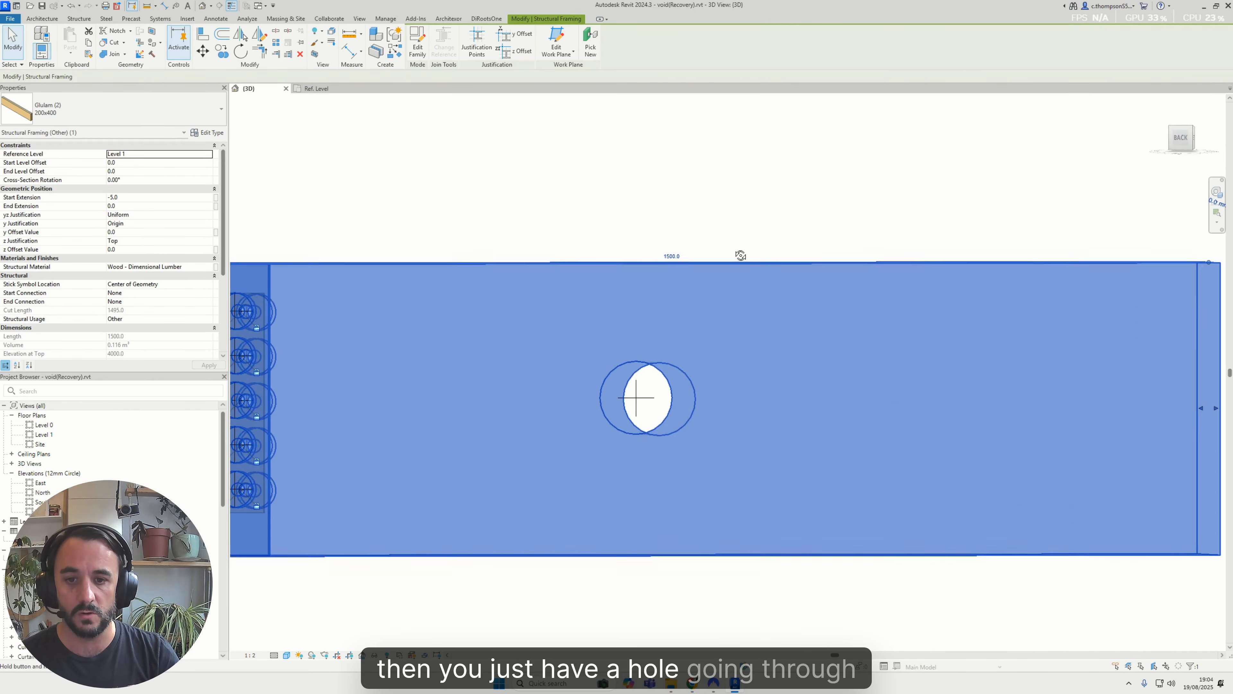
pyautogui.press('Escape')
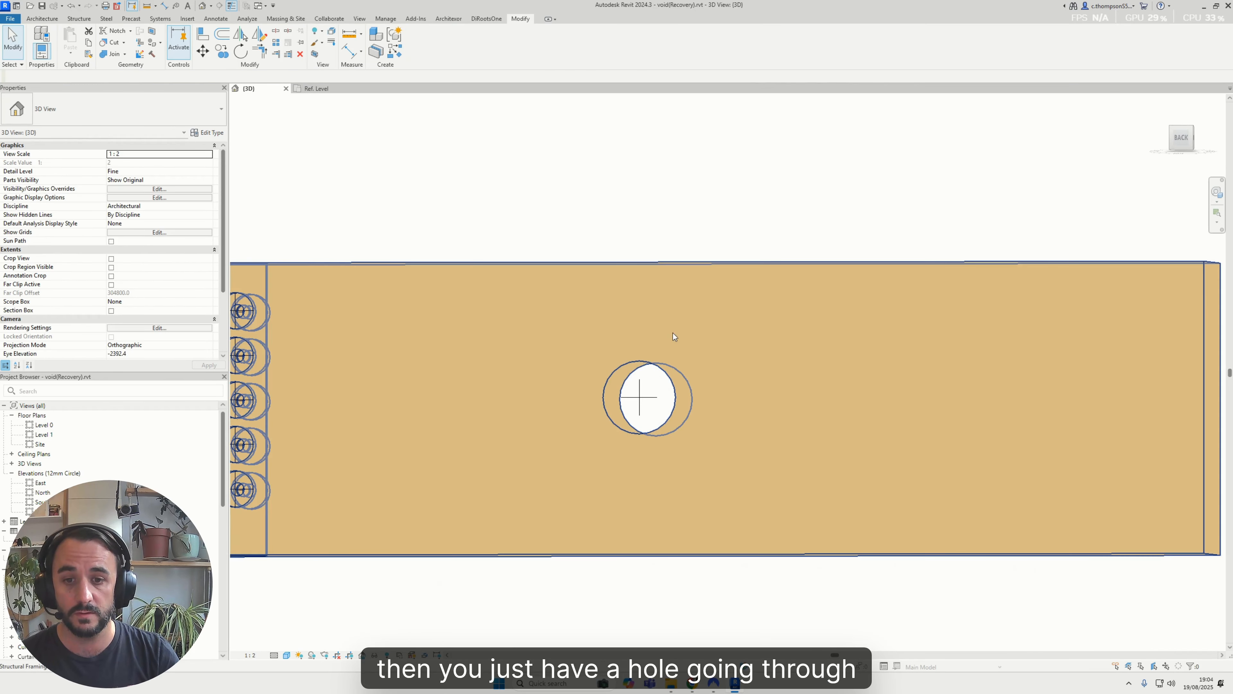
# Move the large double-cylinder void closer to the bolt holes and higher on the beam, at a dimension of about 630 mm
pyautogui.click(638, 399)
pyautogui.moveTo(629, 397); pyautogui.dragTo(562, 369)
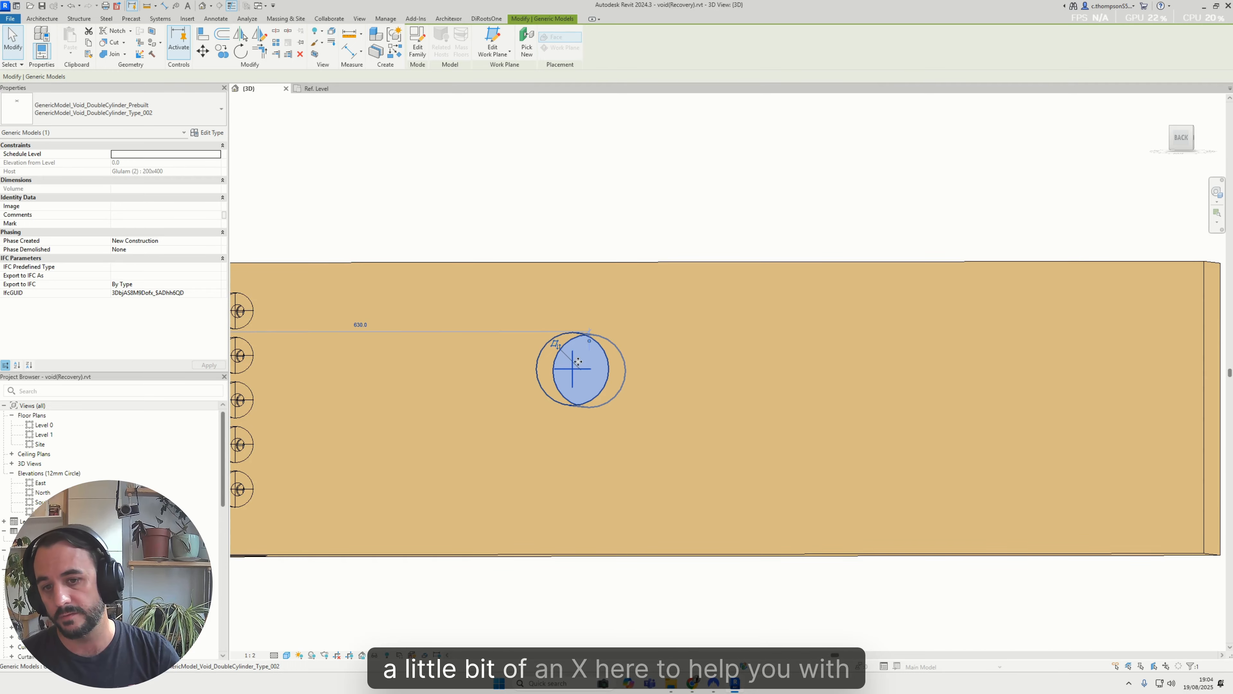
pyautogui.keyDown('shift'); pyautogui.moveTo(593, 346); pyautogui.dragTo(623, 299, button='middle'); pyautogui.keyUp('shift')
pyautogui.press('Escape')
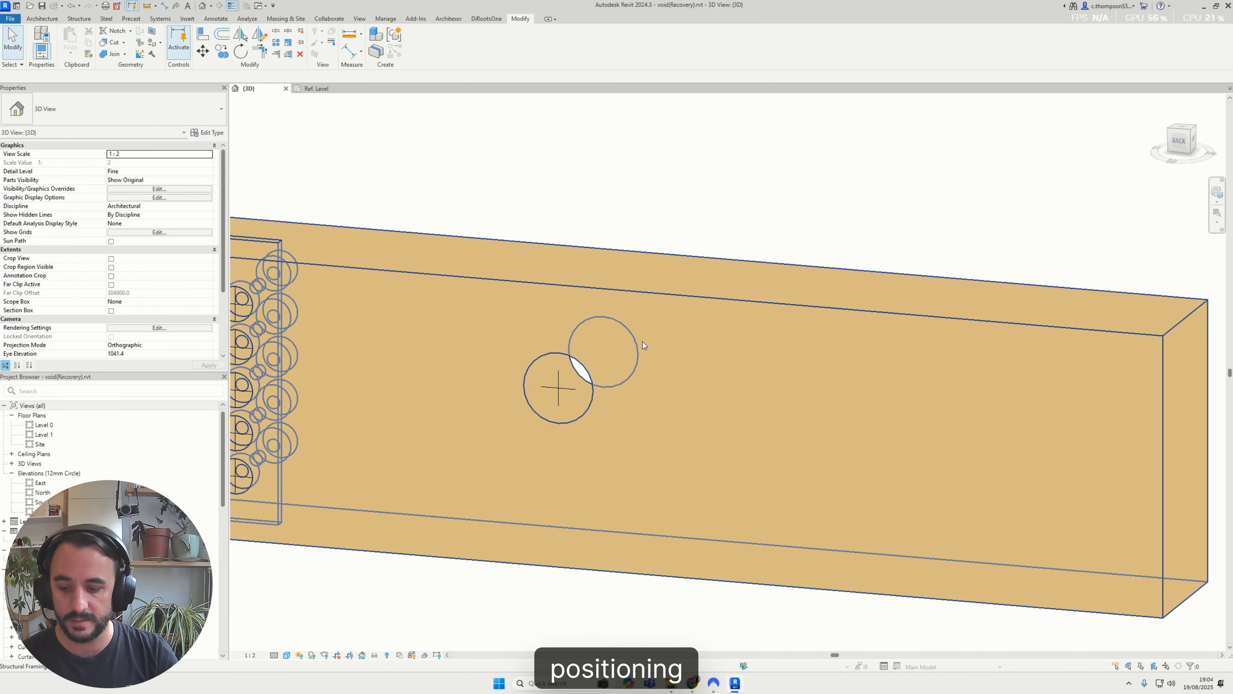
pyautogui.scroll(-1, 643, 341)
pyautogui.press('Escape')
# Add an aligned dimension running from the beam's upper edge through the void's centre cross to its lower edge
pyautogui.scroll(1, 650, 331)
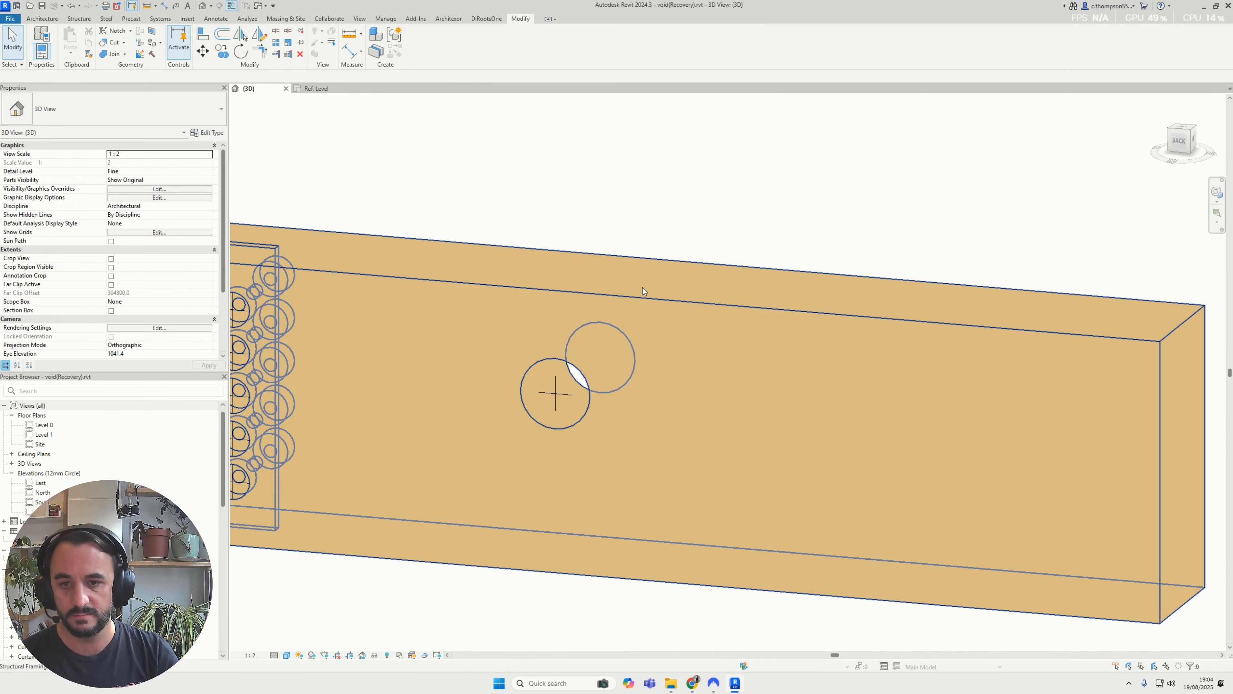
pyautogui.scroll(-1, 642, 287)
pyautogui.press('d')
pyautogui.press('i')
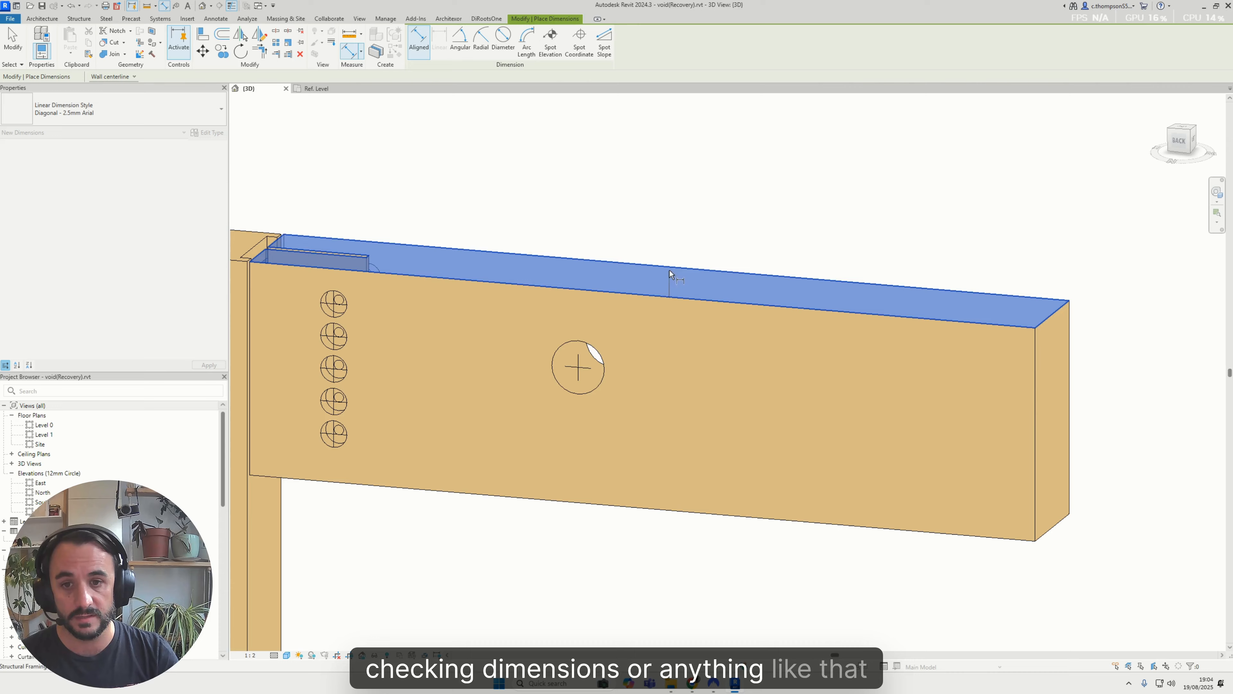
pyautogui.click(587, 370)
pyautogui.click(606, 506)
pyautogui.click(637, 465)
pyautogui.keyDown('shift'); pyautogui.moveTo(637, 466); pyautogui.dragTo(709, 429, button='middle'); pyautogui.keyUp('shift')
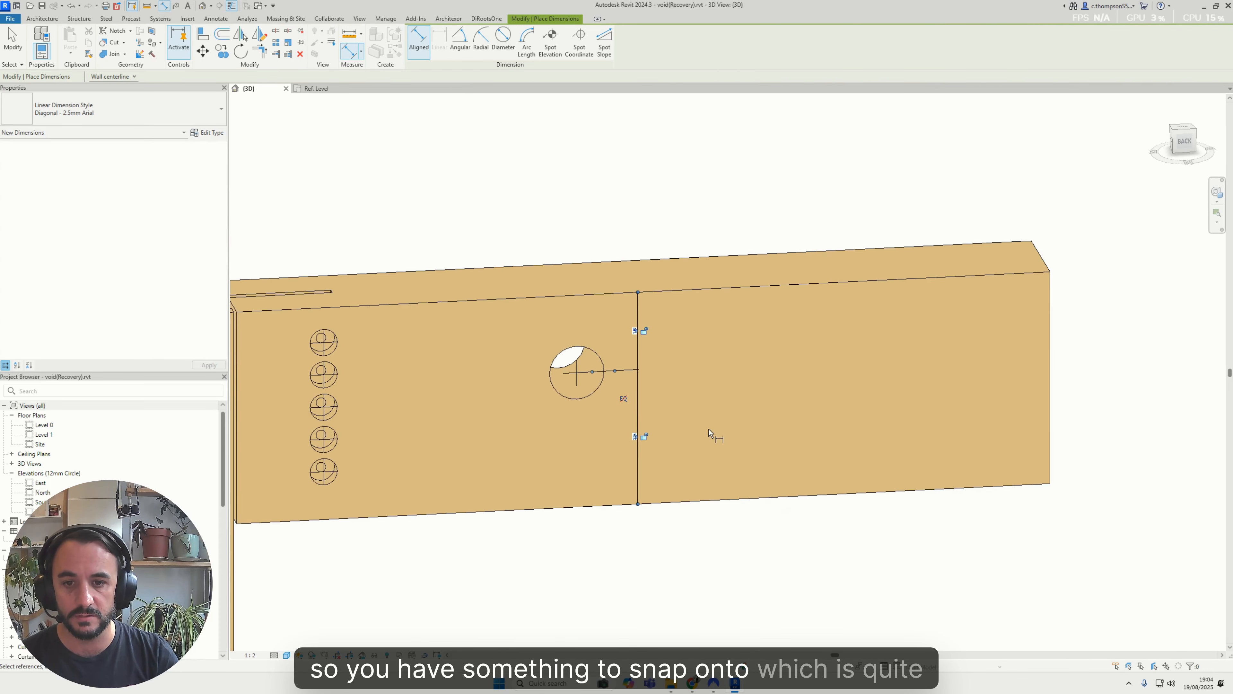
pyautogui.scroll(3, 646, 384)
pyautogui.press('Escape')
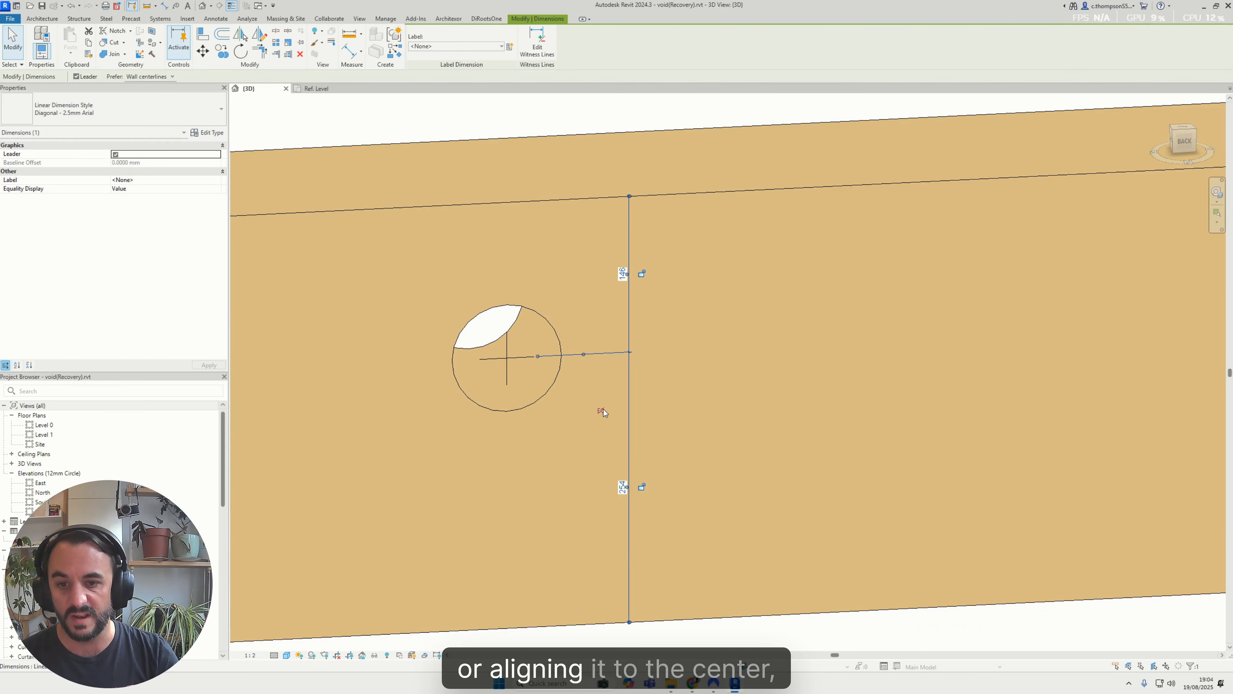
# Centre the void vertically by making the dimension segments equal, and delete the dimension together with its constraints
pyautogui.scroll(-3, 603, 412)
pyautogui.keyDown('shift'); pyautogui.moveTo(603, 412); pyautogui.dragTo(611, 375, button='middle'); pyautogui.keyUp('shift')
pyautogui.press('Delete')
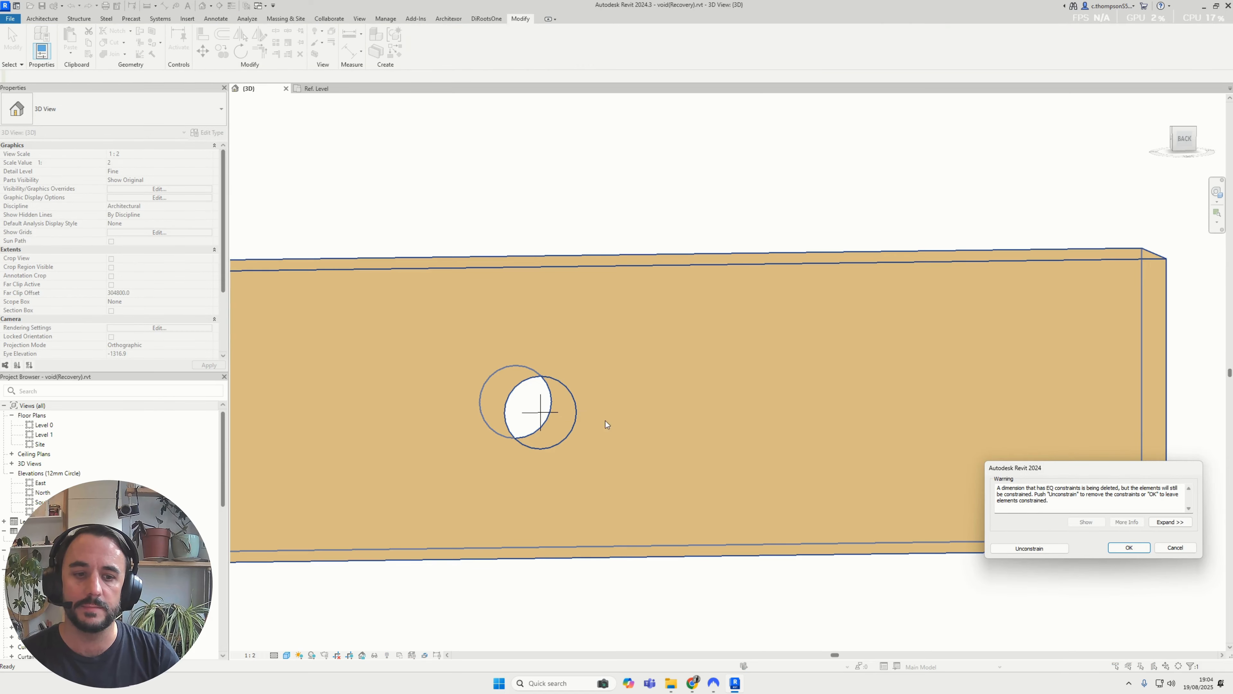
pyautogui.click(1013, 550)
# Set hole_shaft_dia to 200 and hole_countersunk_dia to 10 for the large double-cylinder void's type
pyautogui.click(534, 408)
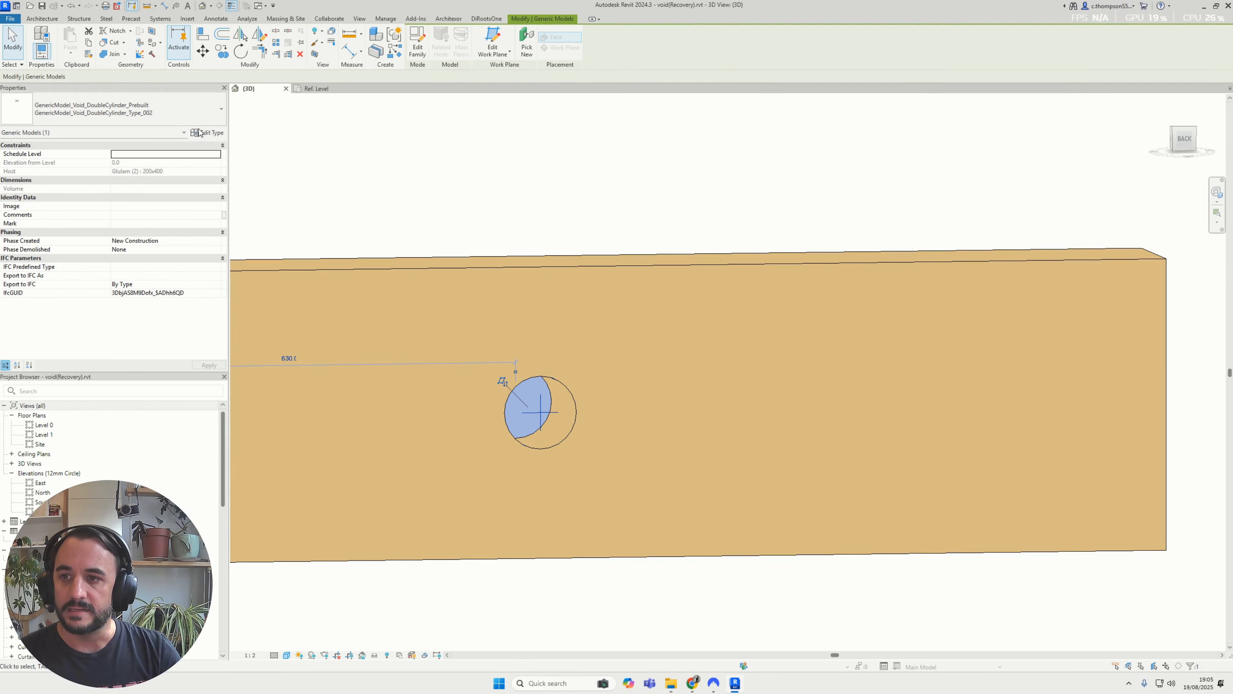
pyautogui.click(208, 133)
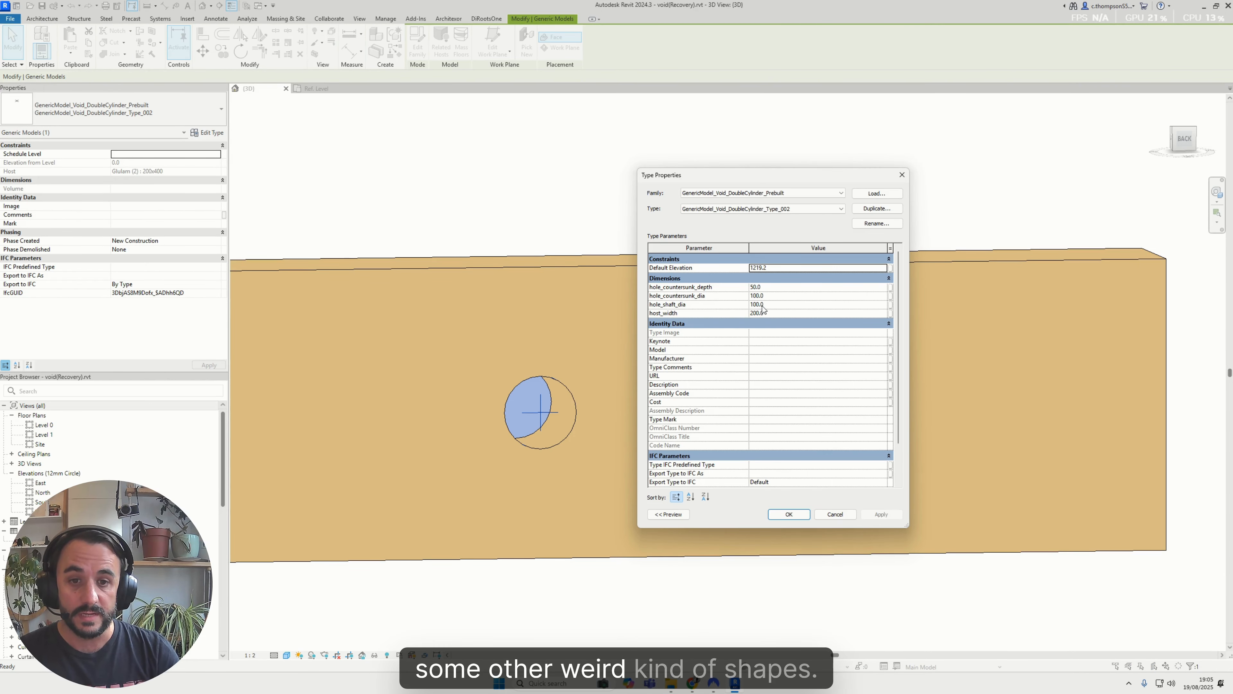
pyautogui.click(783, 305)
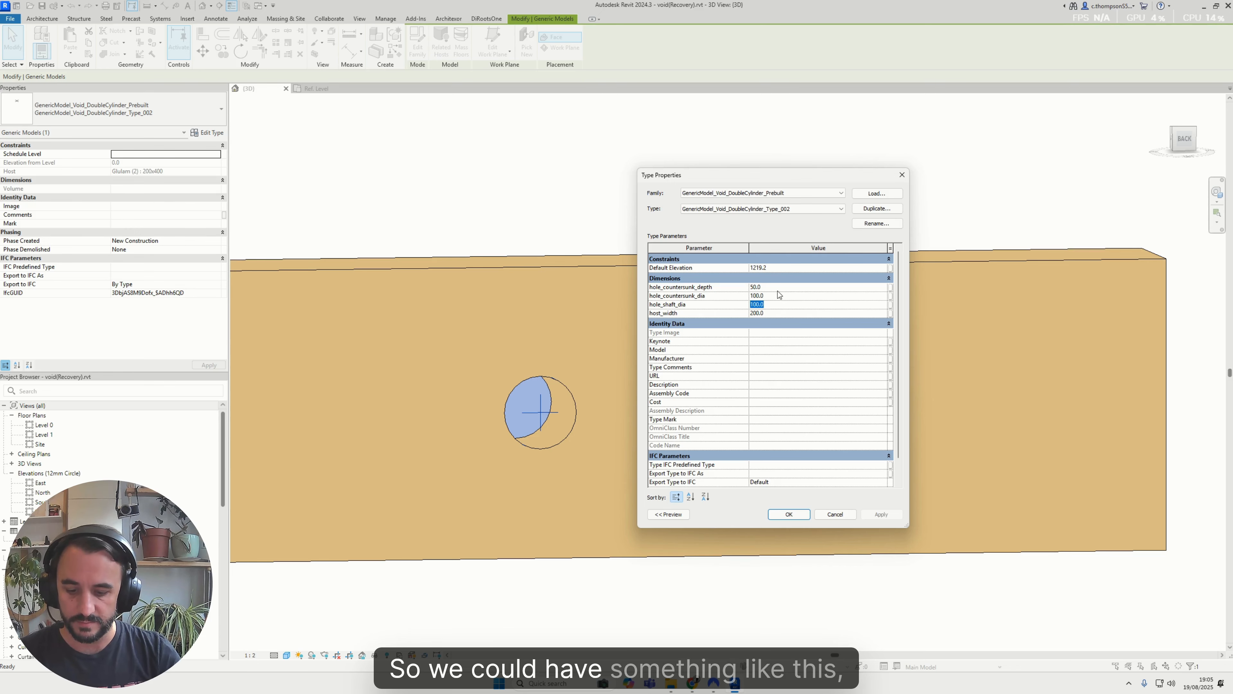
pyautogui.click(782, 296)
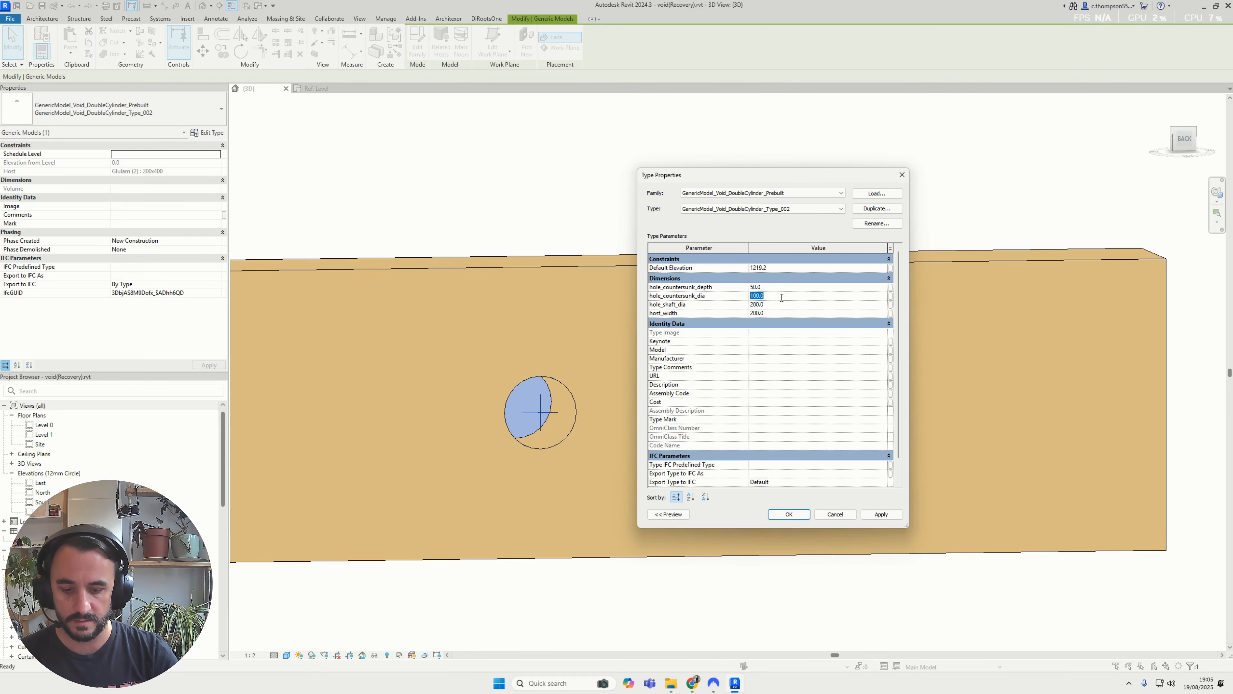
pyautogui.click(802, 515)
# Inspect the large double-cylinder void inside the beam and the column of bolt holes at the connection end
pyautogui.click(705, 316)
pyautogui.keyDown('shift'); pyautogui.moveTo(704, 317); pyautogui.dragTo(746, 646, button='middle'); pyautogui.keyUp('shift')
pyautogui.press('Escape')
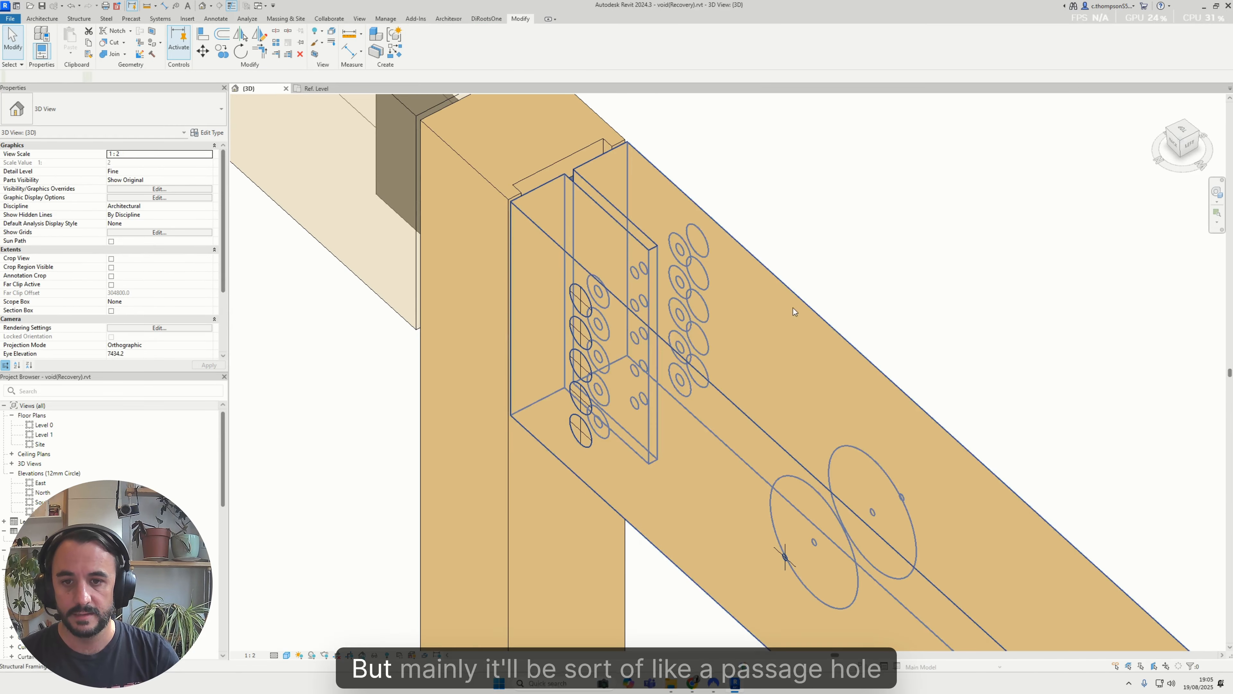
pyautogui.click(584, 312)
pyautogui.keyDown('shift'); pyautogui.moveTo(589, 304); pyautogui.dragTo(677, 234, button='middle'); pyautogui.keyUp('shift')
pyautogui.scroll(2, 699, 206)
pyautogui.click(686, 185)
pyautogui.scroll(2, 616, 352)
pyautogui.keyDown('shift'); pyautogui.moveTo(616, 352); pyautogui.dragTo(708, 449, button='middle'); pyautogui.keyUp('shift')
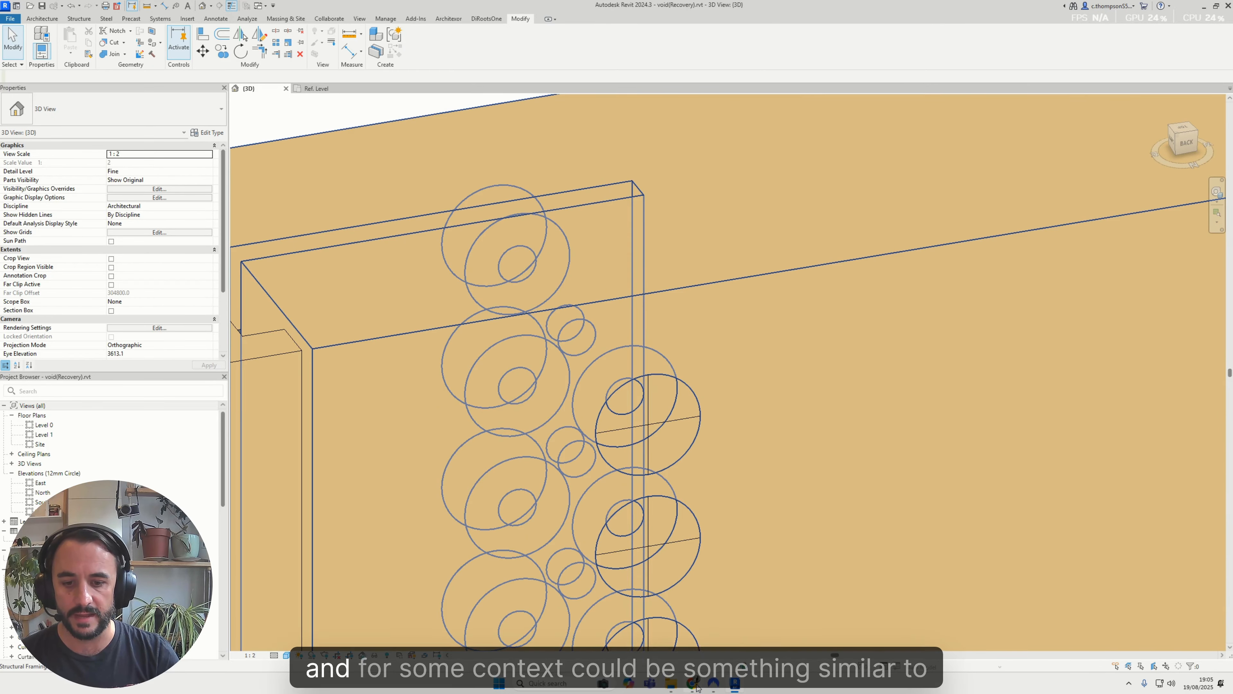
# Switch to Chrome and bring up the Alumidi concealed connector page among the open glulam connection references
pyautogui.moveTo(697, 687)
pyautogui.click(665, 643)
pyautogui.click(84, 10)
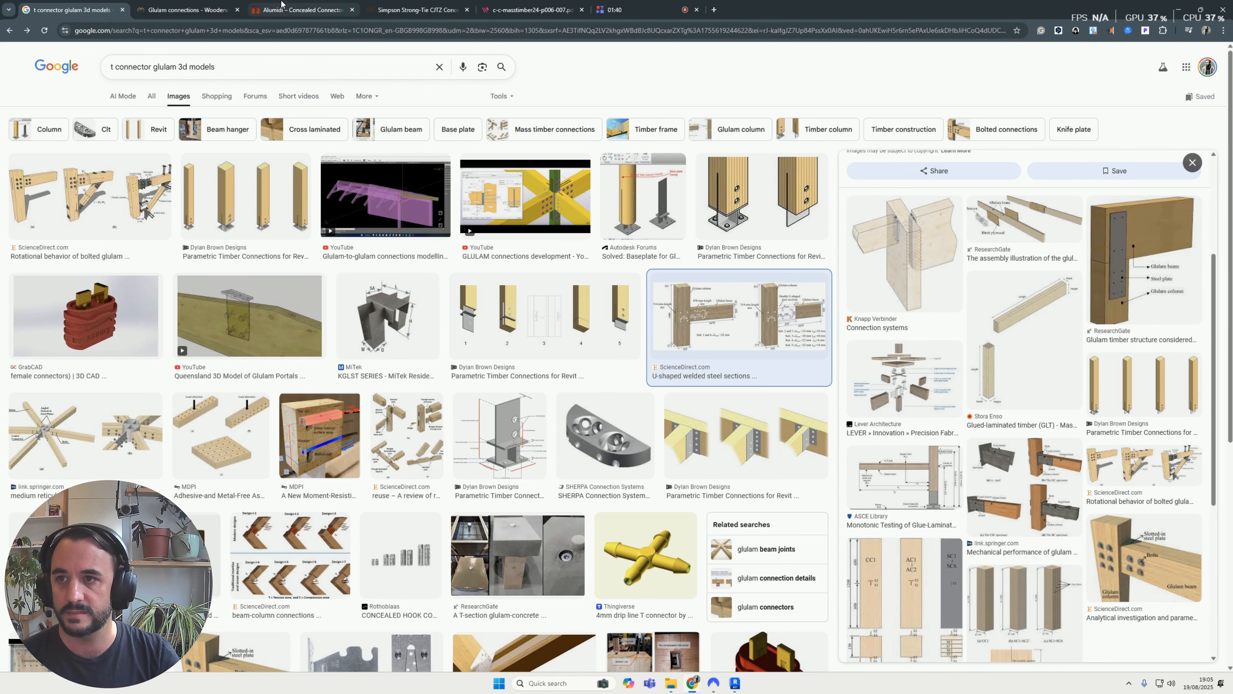
pyautogui.click(370, 10)
pyautogui.click(304, 6)
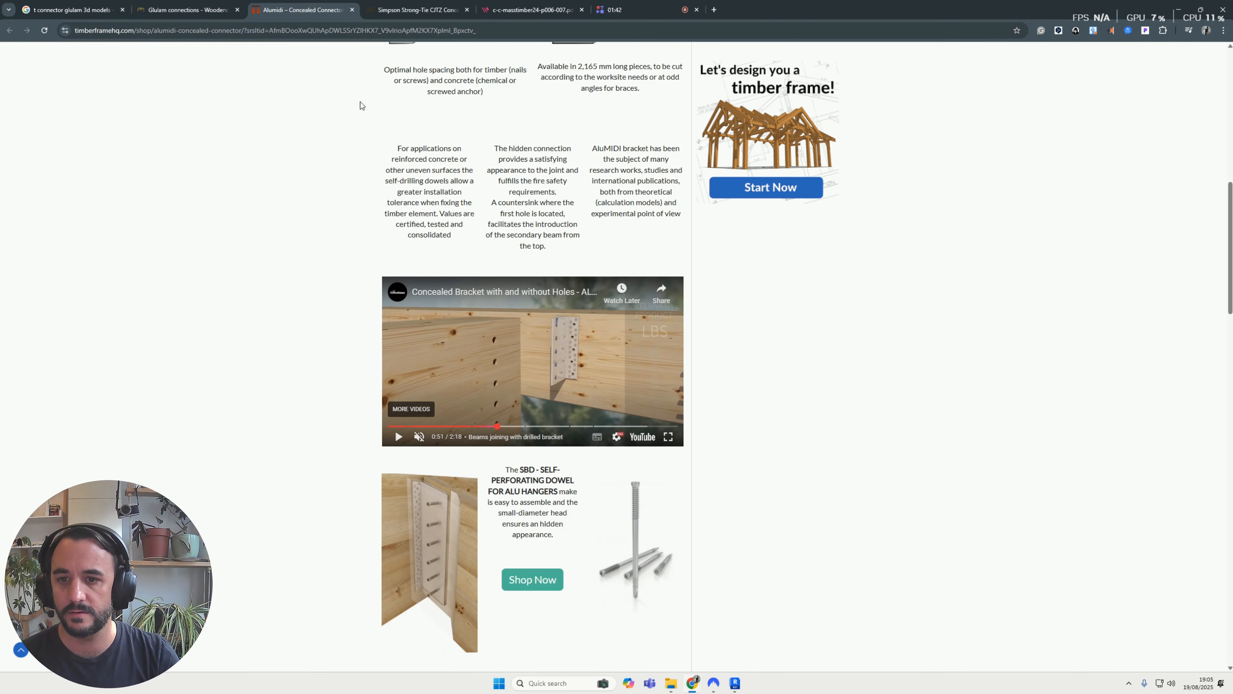
# View the Rothoblaas concealed bracket video full screen at the section showing beams joined with a drilled bracket
pyautogui.click(668, 437)
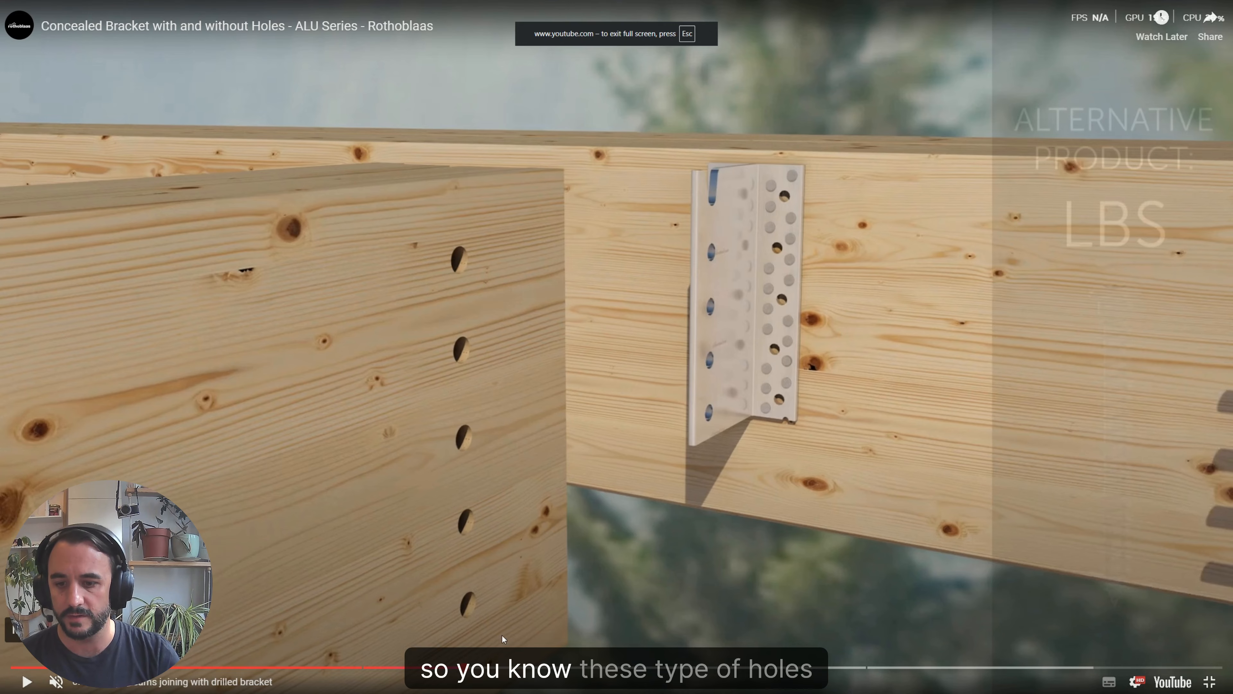
pyautogui.click(479, 668)
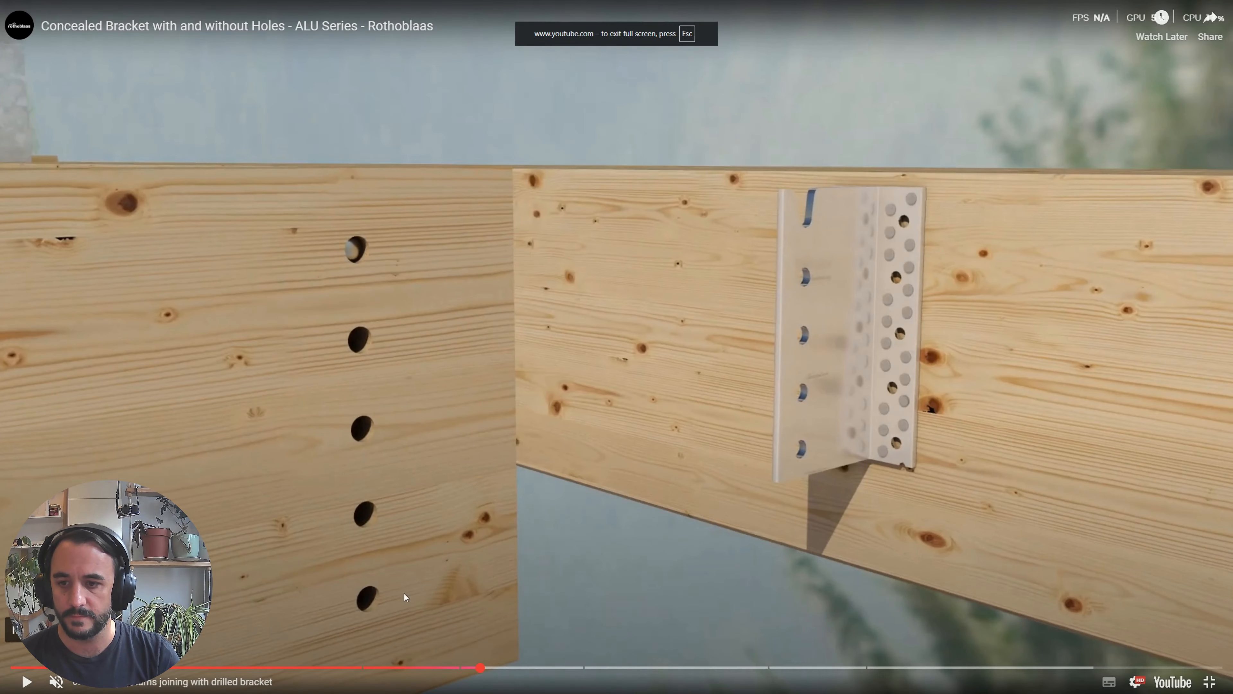
pyautogui.click(405, 597)
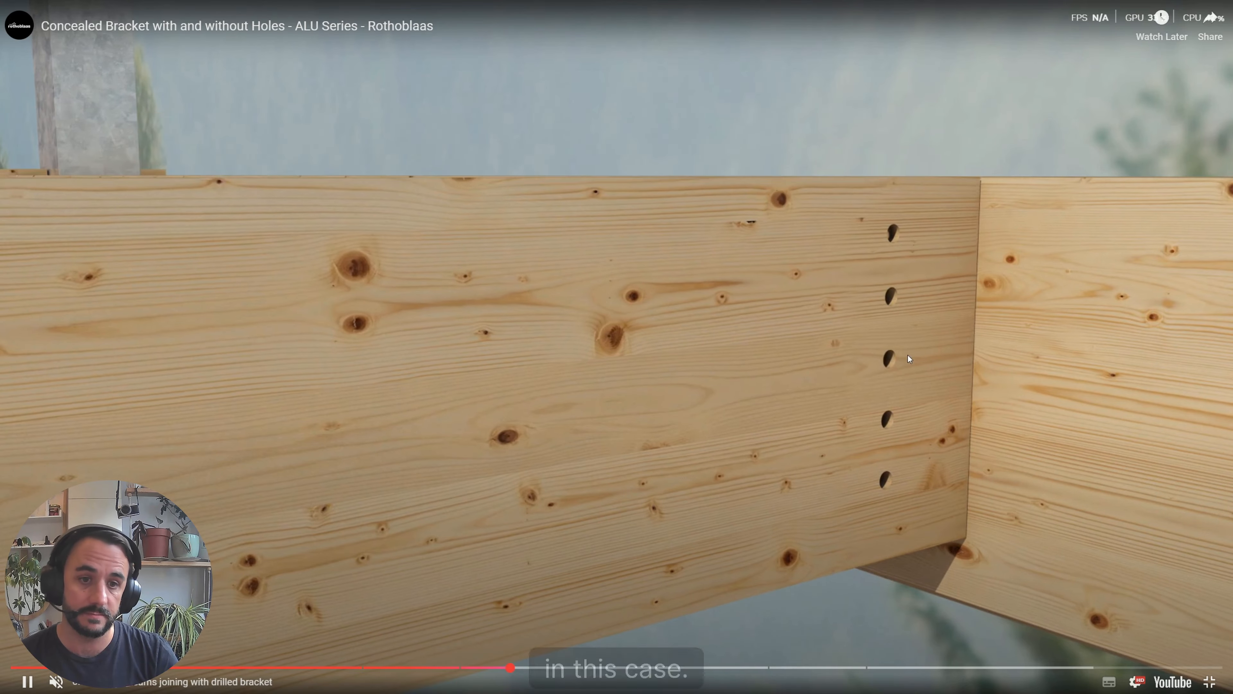
pyautogui.click(654, 375)
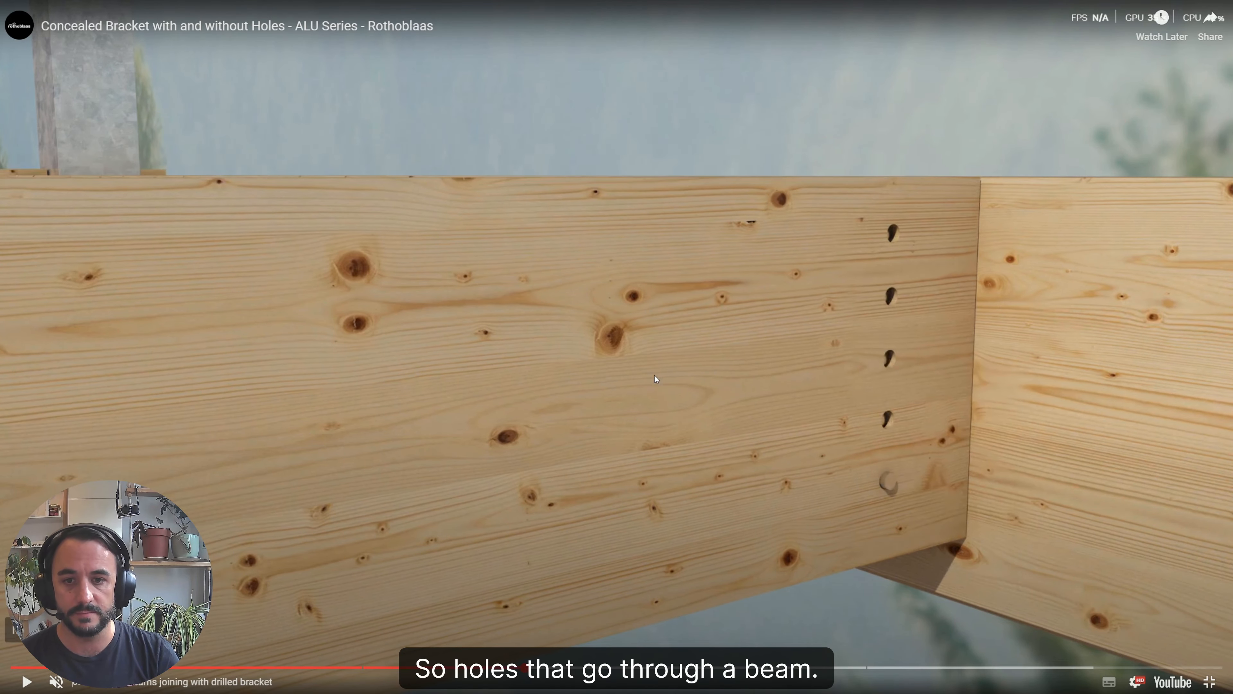
pyautogui.press('Escape')
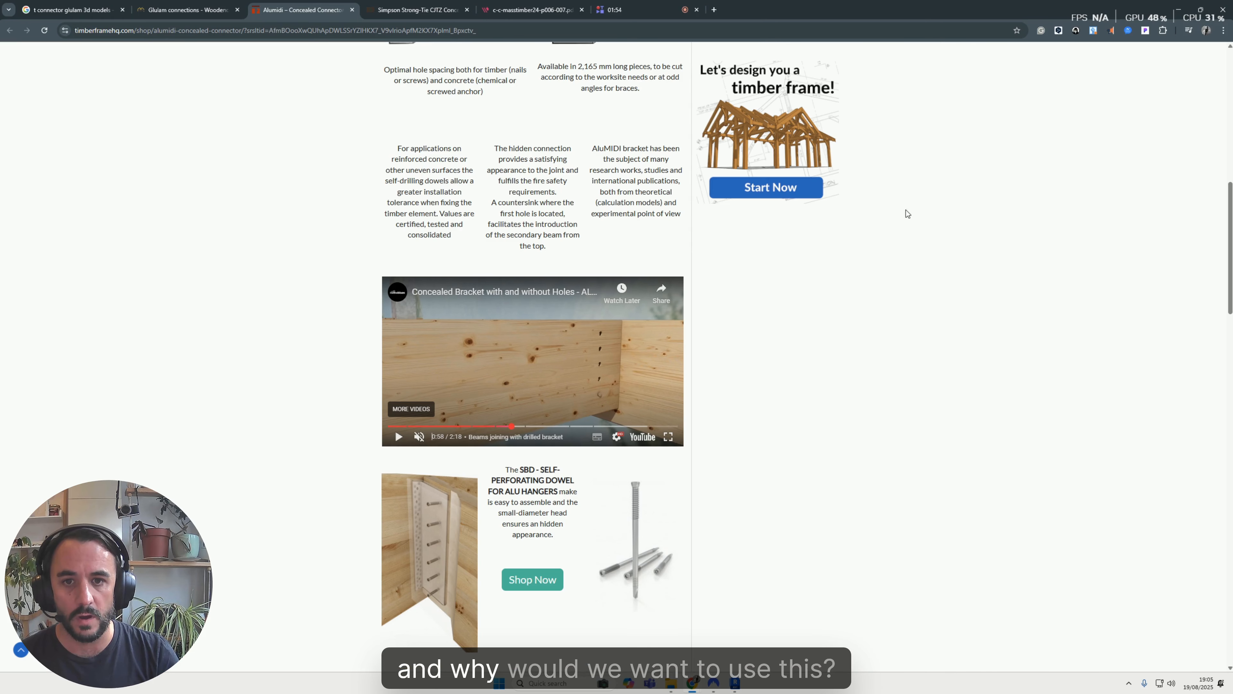
# Return to Revit and show the beam-to-column connection with its slot and bolt holes
pyautogui.click(1186, 9)
pyautogui.scroll(-5, 626, 296)
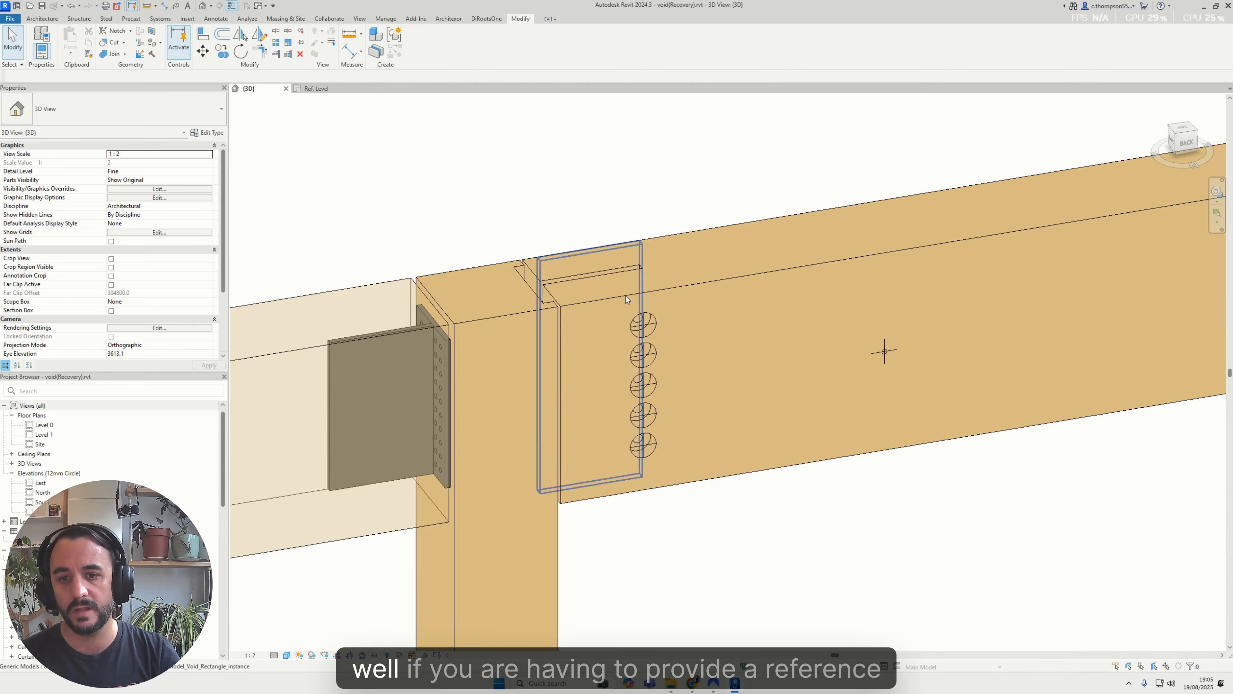
# Select the glulam beam at the connection end to reveal the slot and hole voids inside it
pyautogui.keyDown('shift'); pyautogui.moveTo(762, 319); pyautogui.dragTo(752, 364, button='middle'); pyautogui.keyUp('shift')
pyautogui.click(744, 386)
pyautogui.click(766, 273)
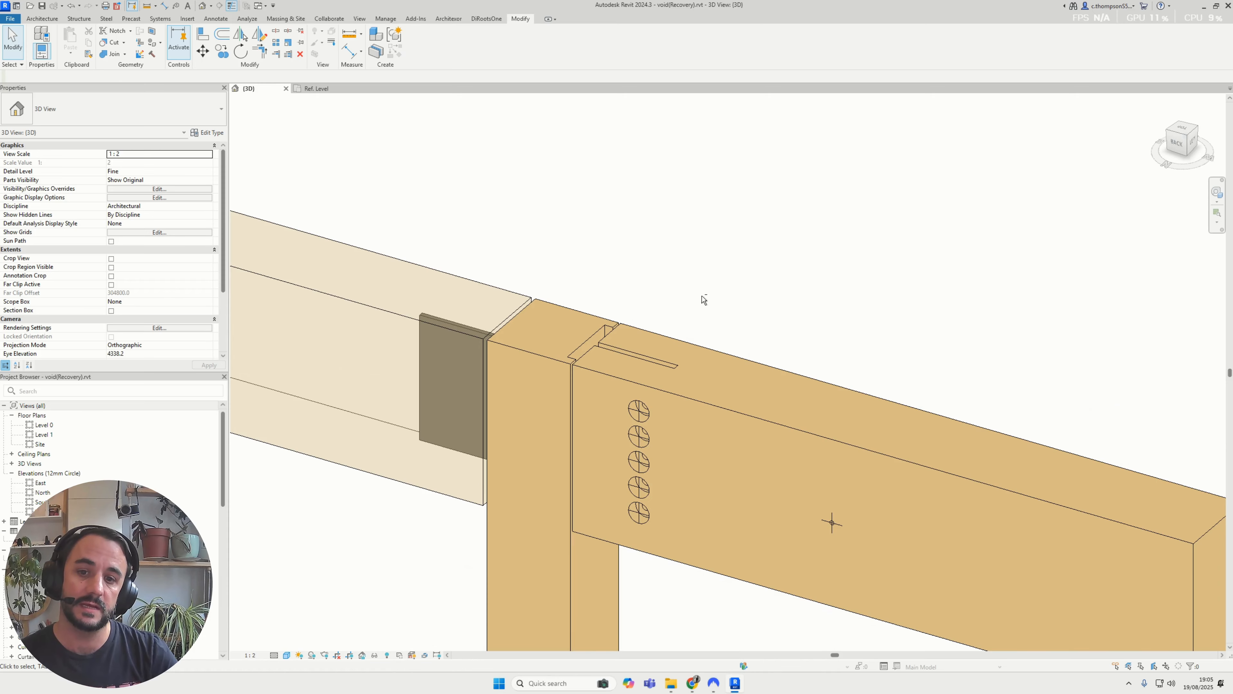
pyautogui.keyDown('shift'); pyautogui.moveTo(702, 297); pyautogui.dragTo(589, 300, button='middle'); pyautogui.keyUp('shift')
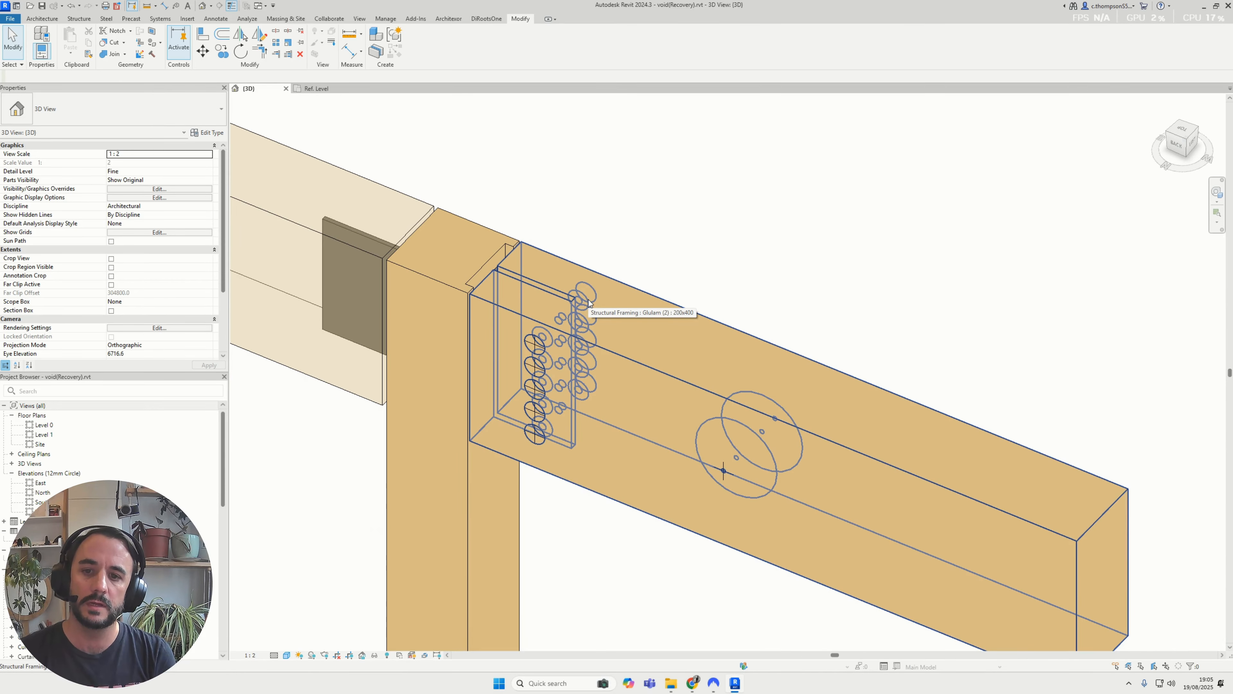
pyautogui.click(595, 300)
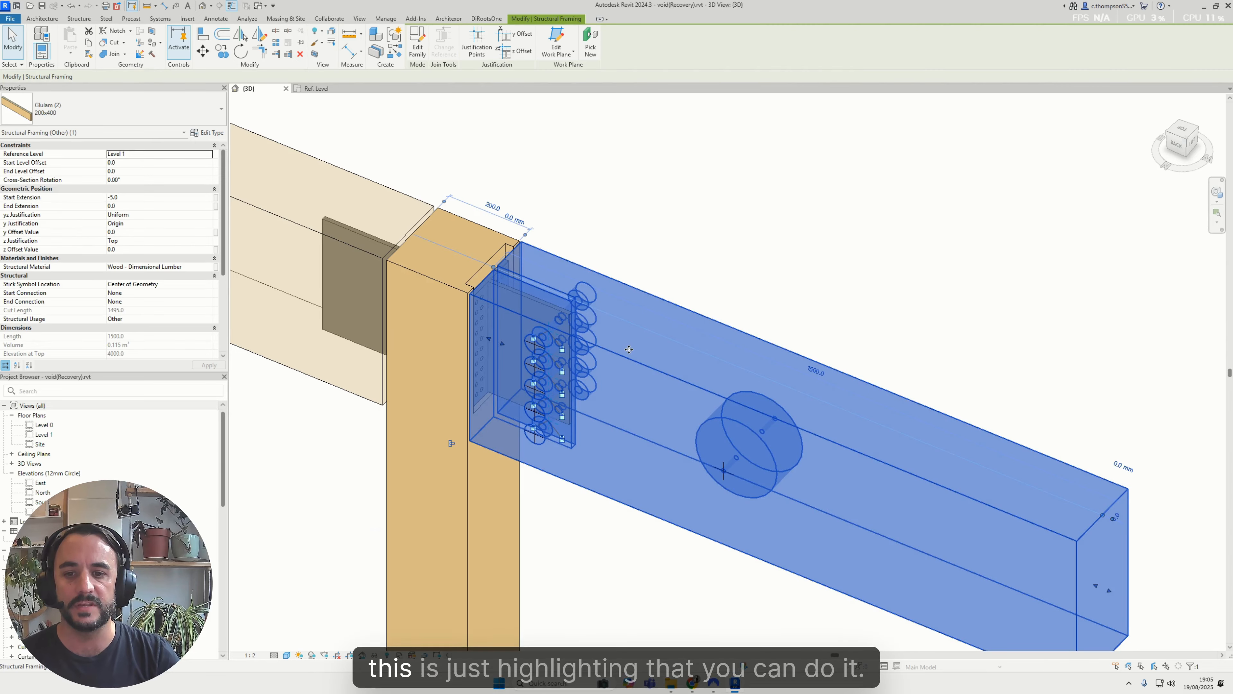
pyautogui.keyDown('shift'); pyautogui.moveTo(645, 296); pyautogui.dragTo(690, 230, button='middle'); pyautogui.keyUp('shift')
pyautogui.click(689, 231)
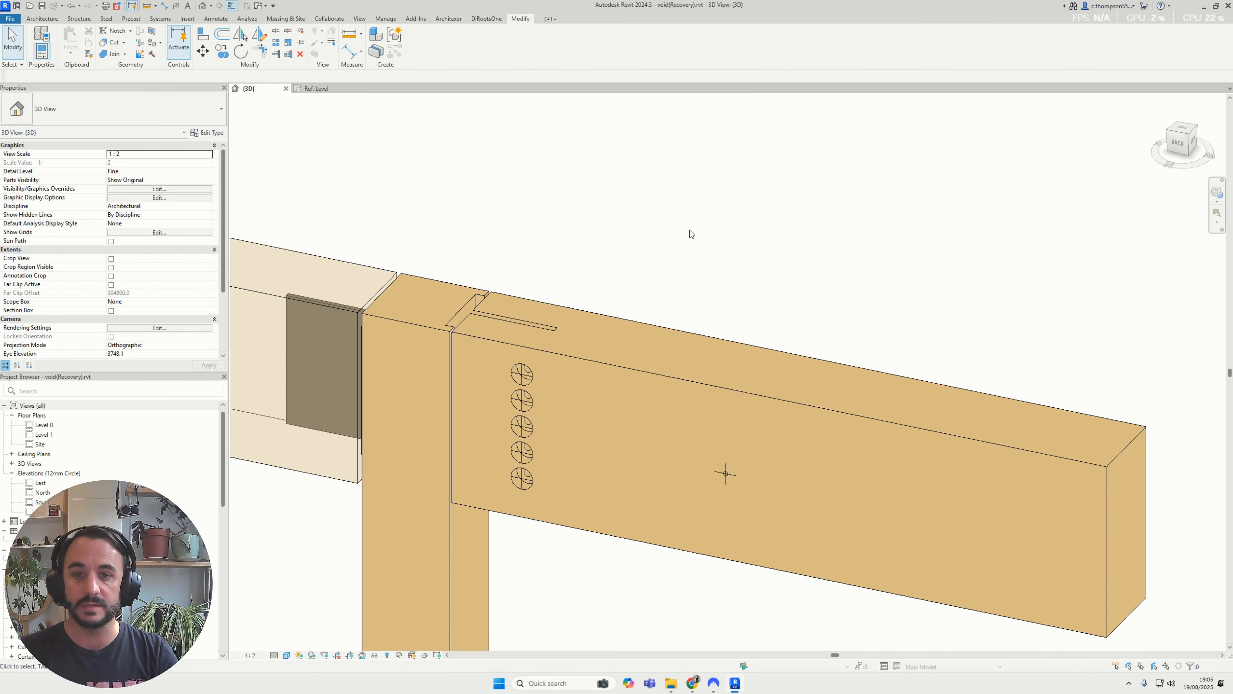
# Select a double-cylinder bolt void and examine from above how it aligns with the T-connector plate and slot
pyautogui.keyDown('shift'); pyautogui.moveTo(617, 315); pyautogui.dragTo(714, 341, button='middle'); pyautogui.keyUp('shift')
pyautogui.scroll(4, 515, 398)
pyautogui.moveTo(608, 413); pyautogui.dragTo(695, 265, button='middle')
pyautogui.scroll(-5, 655, 340)
pyautogui.click(626, 341)
pyautogui.click(695, 265)
pyautogui.scroll(2, 647, 361)
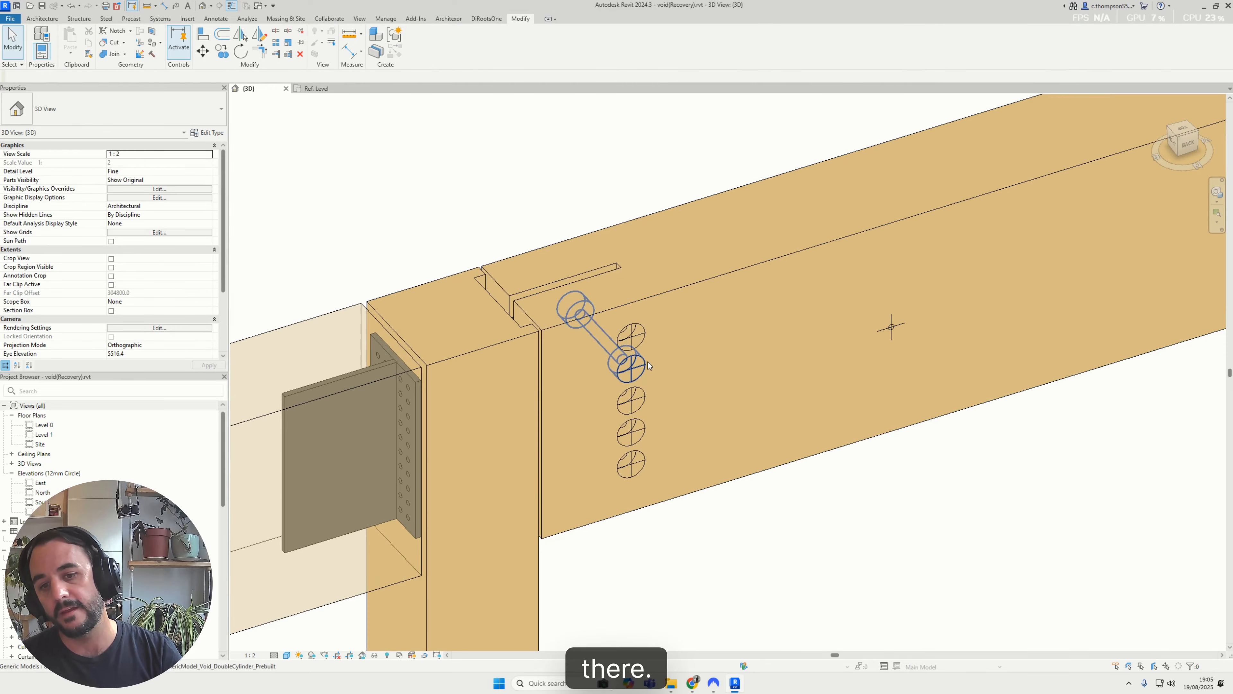
pyautogui.click(647, 336)
pyautogui.keyDown('shift'); pyautogui.moveTo(647, 335); pyautogui.dragTo(459, 401, button='middle'); pyautogui.keyUp('shift')
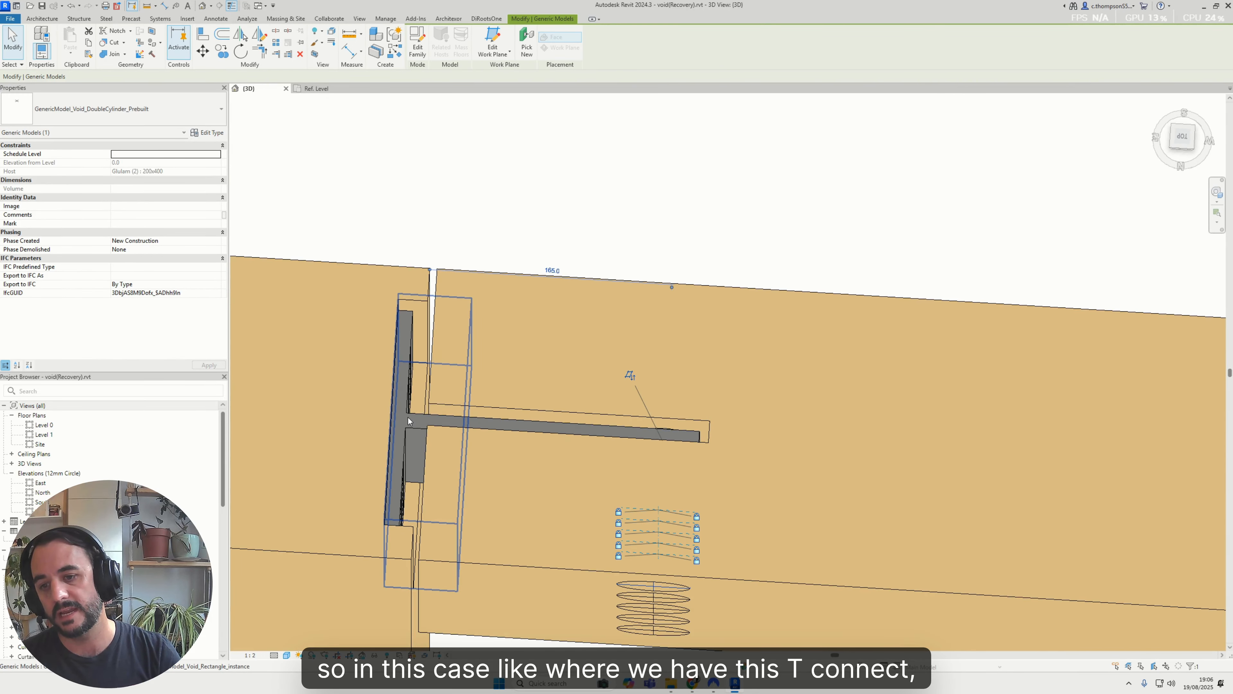
pyautogui.keyDown('shift'); pyautogui.moveTo(641, 433); pyautogui.dragTo(815, 396, button='middle'); pyautogui.keyUp('shift')
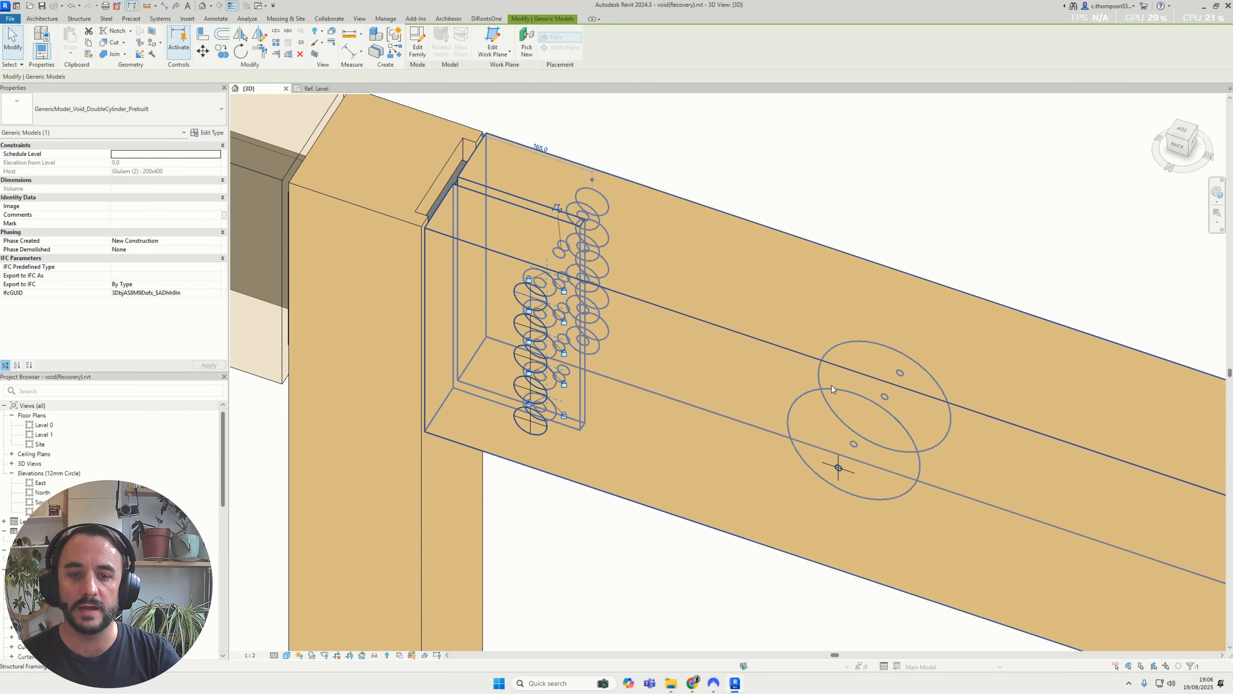
pyautogui.moveTo(938, 211); pyautogui.dragTo(830, 188, button='middle')
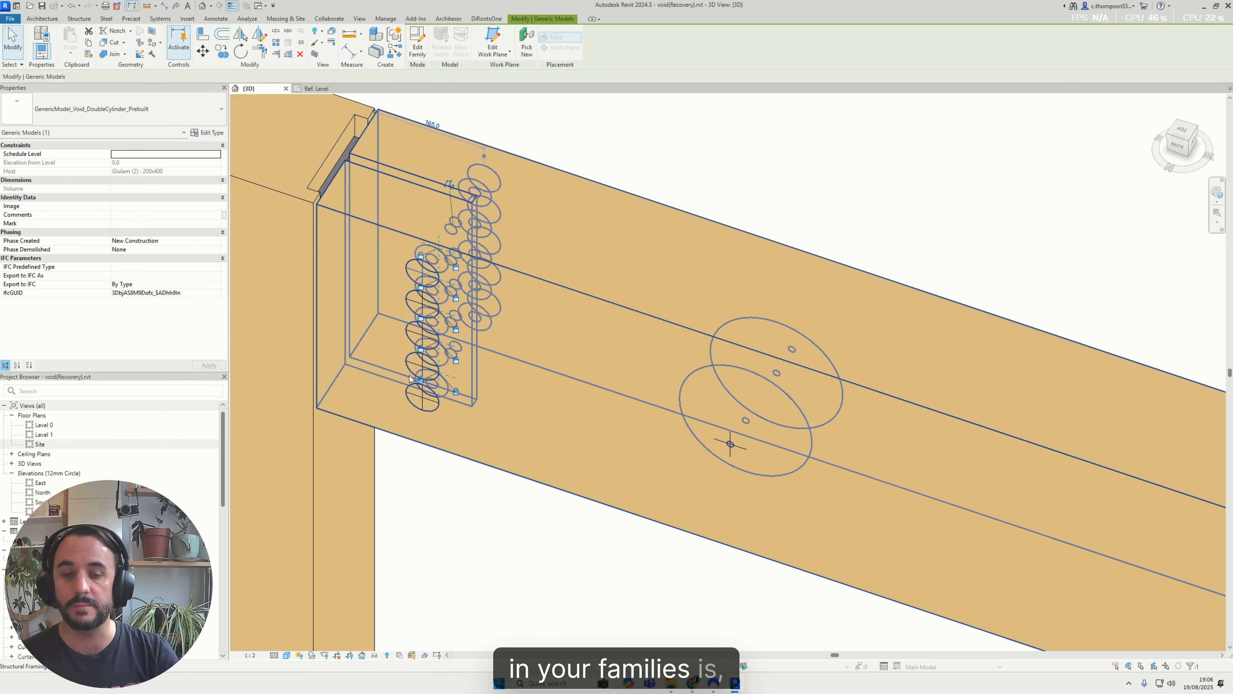
pyautogui.keyDown('shift'); pyautogui.moveTo(775, 311); pyautogui.dragTo(530, 338, button='middle'); pyautogui.keyUp('shift')
pyautogui.press('Escape')
# Copy the large double-cylinder void along the beam and rehost the copy on the beam's top face
pyautogui.click(561, 388)
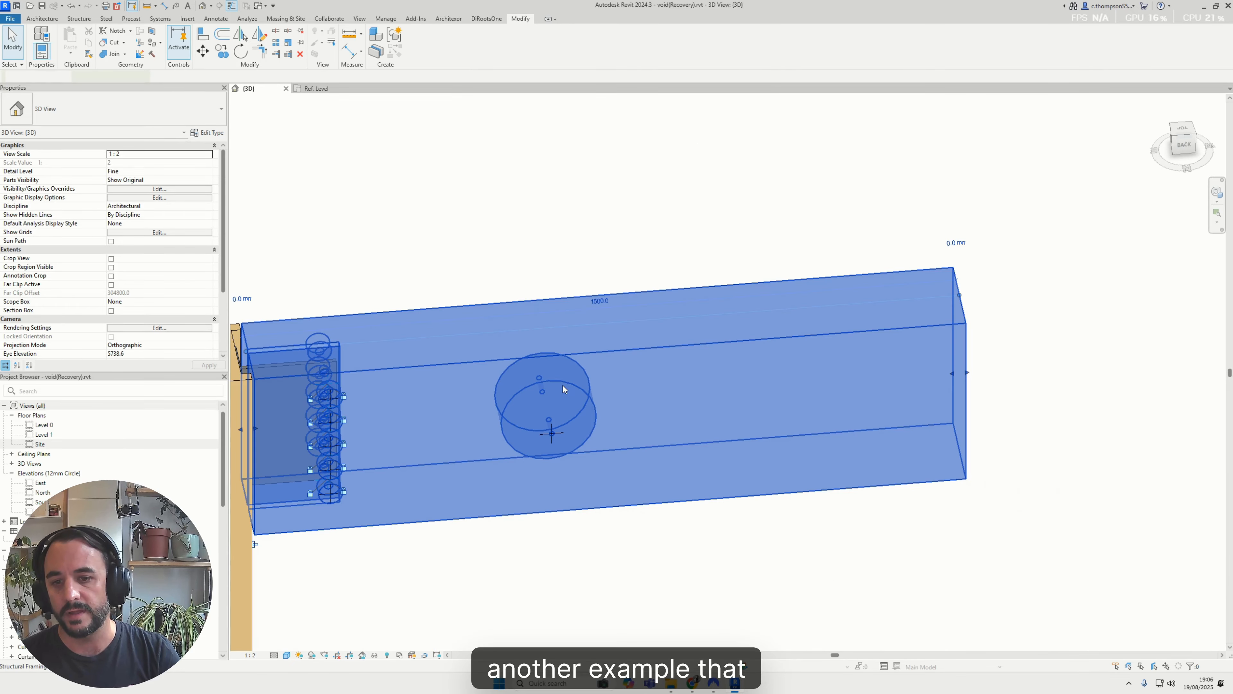
pyautogui.click(553, 431)
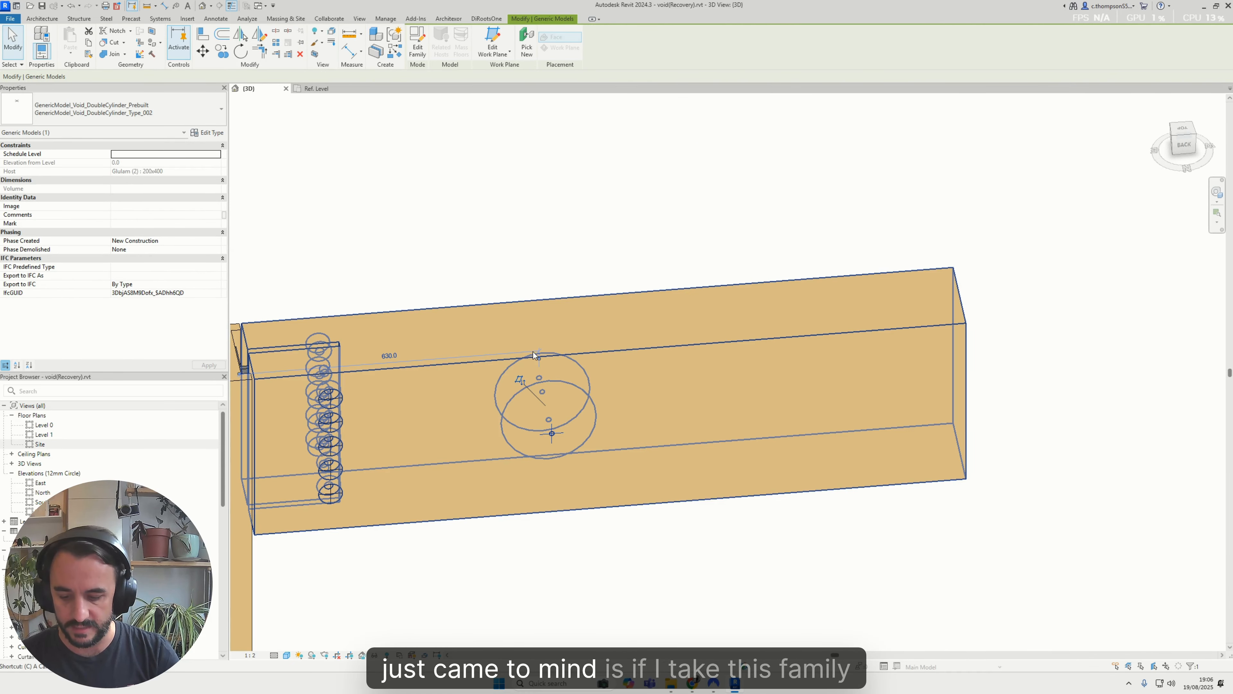
pyautogui.click(222, 51)
pyautogui.click(510, 426)
pyautogui.click(648, 415)
pyautogui.press('Escape')
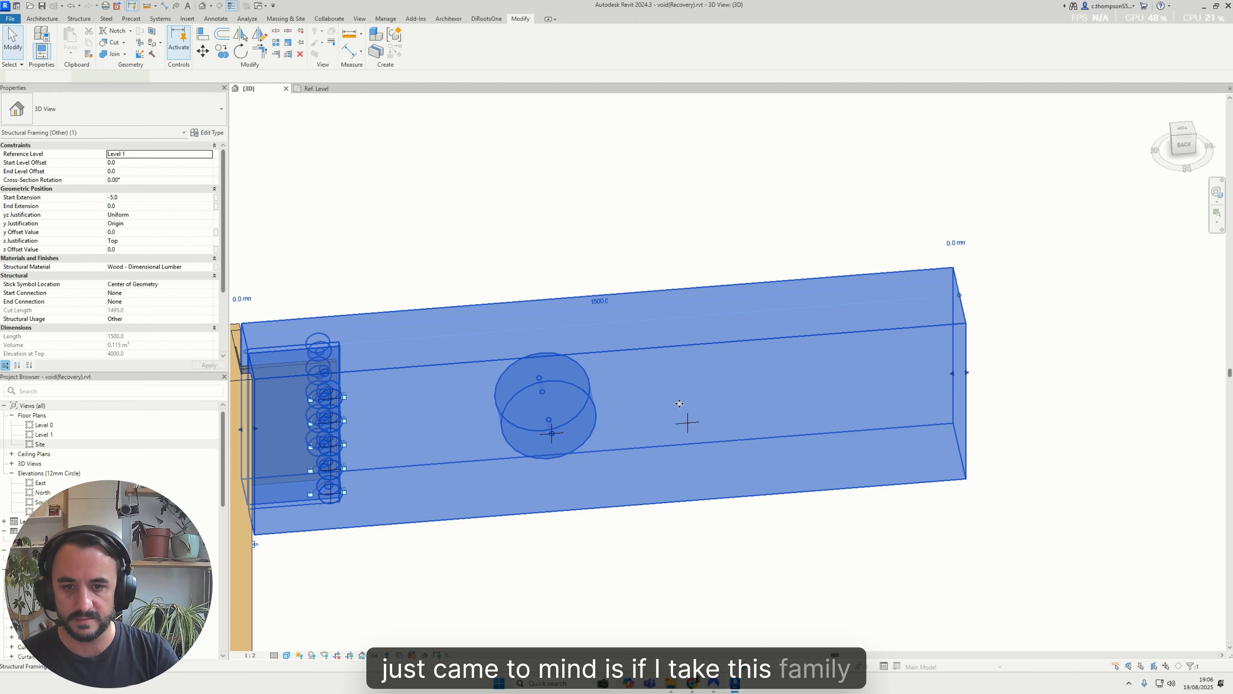
pyautogui.click(670, 291)
# Set the double-cylinder void type's countersunk diameter to 30 and its host width to 400
pyautogui.scroll(3, 713, 316)
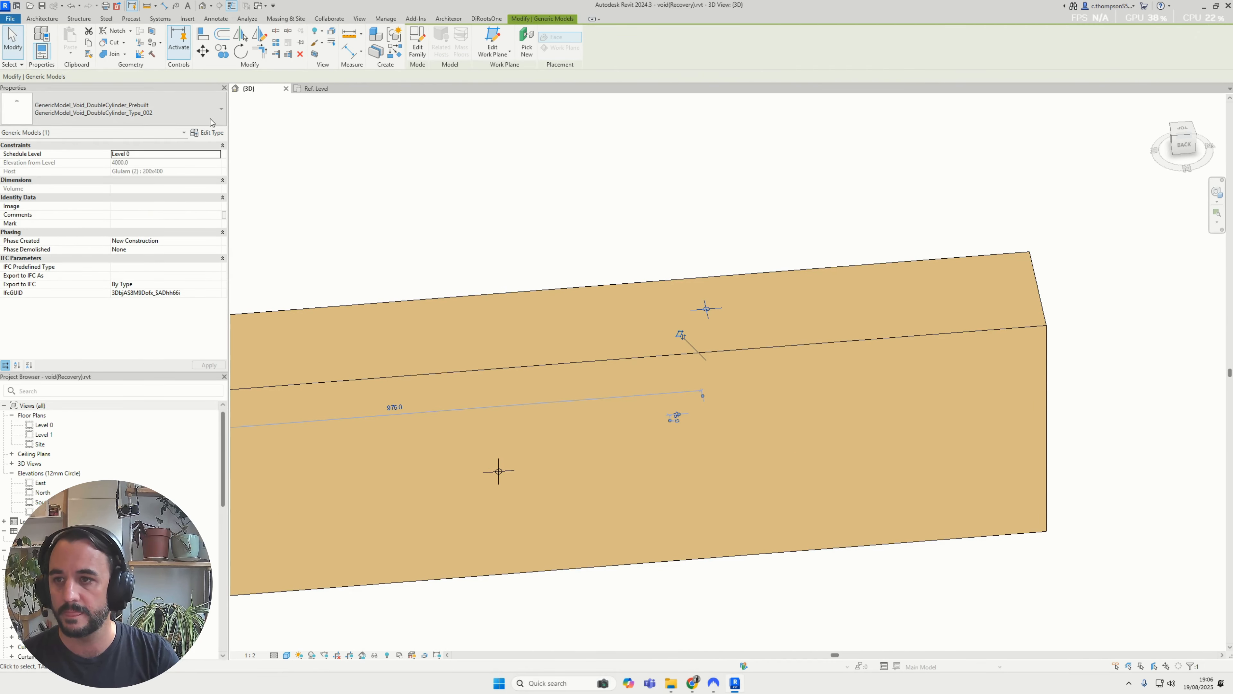
pyautogui.click(215, 133)
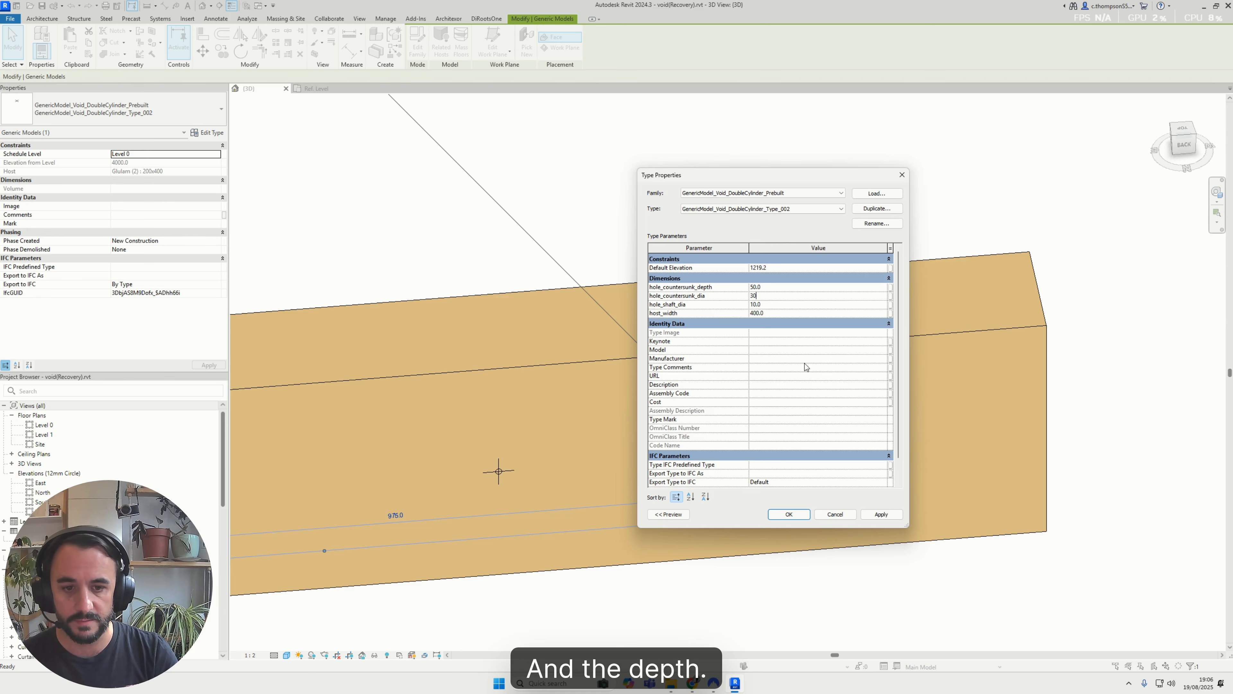
pyautogui.click(789, 514)
# Cut the glulam beam with the vertical double-cylinder void on its top face
pyautogui.click(695, 482)
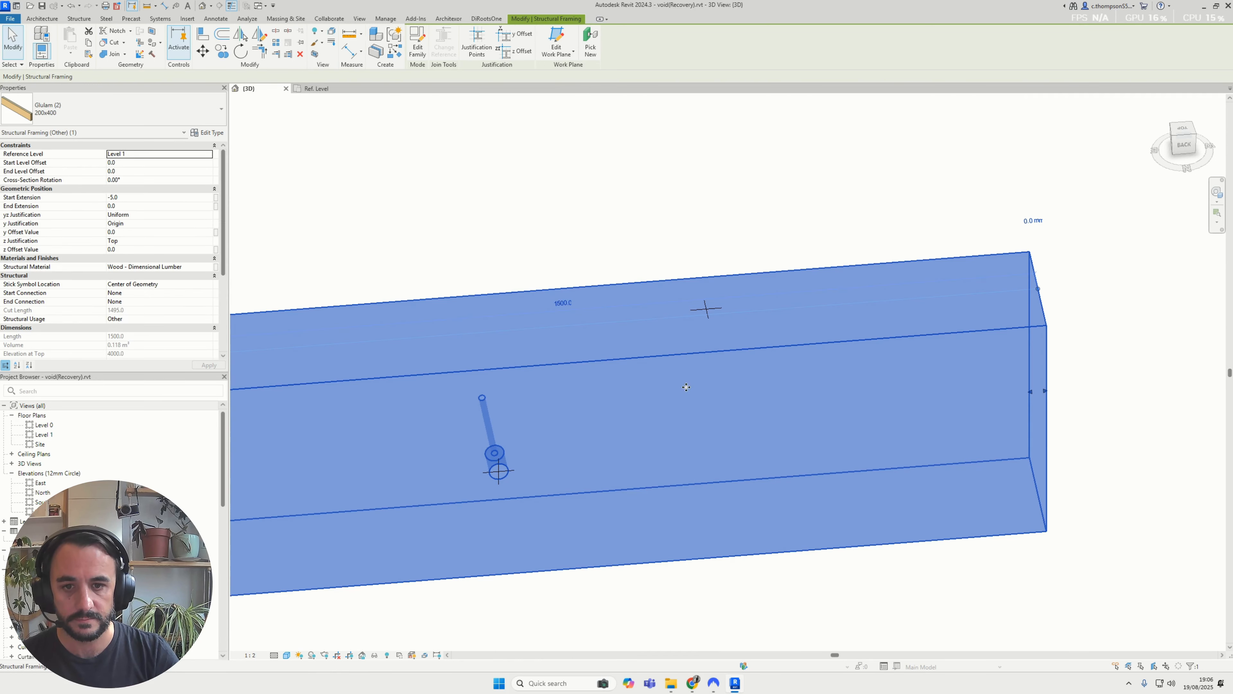
pyautogui.press('Escape')
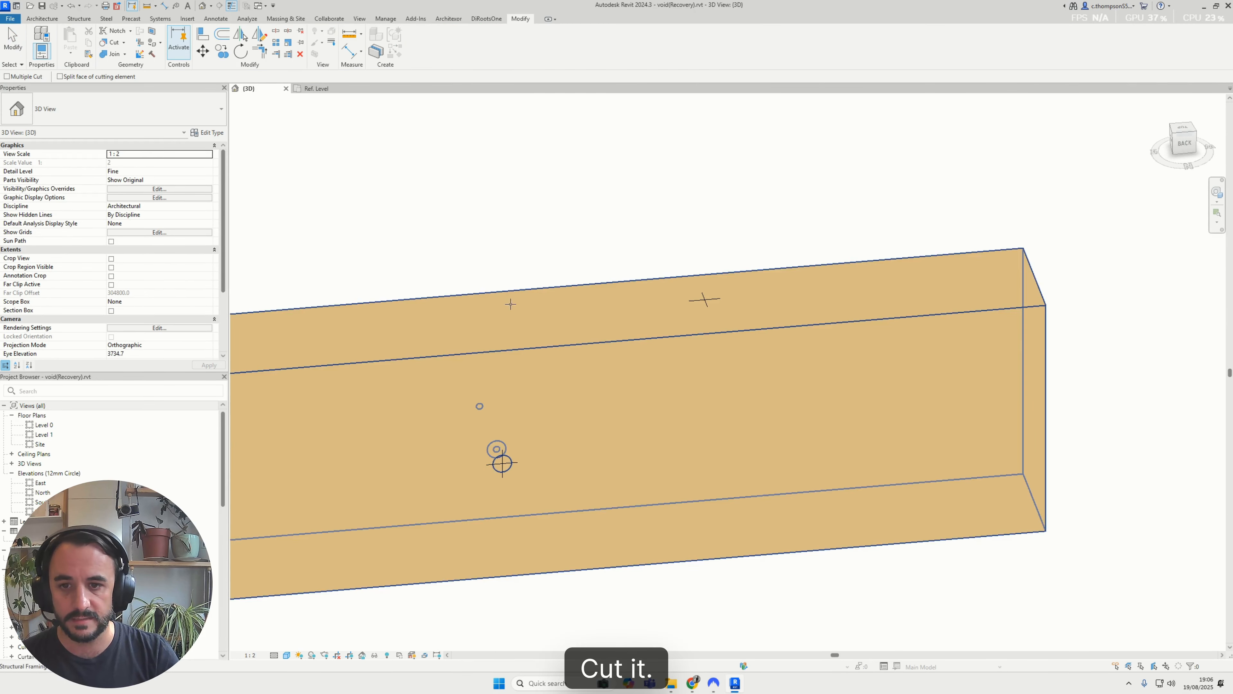
pyautogui.click(712, 301)
pyautogui.keyDown('shift'); pyautogui.moveTo(711, 301); pyautogui.dragTo(719, 305, button='middle'); pyautogui.keyUp('shift')
pyautogui.keyDown('shift'); pyautogui.moveTo(710, 561); pyautogui.dragTo(714, 505, button='middle'); pyautogui.keyUp('shift')
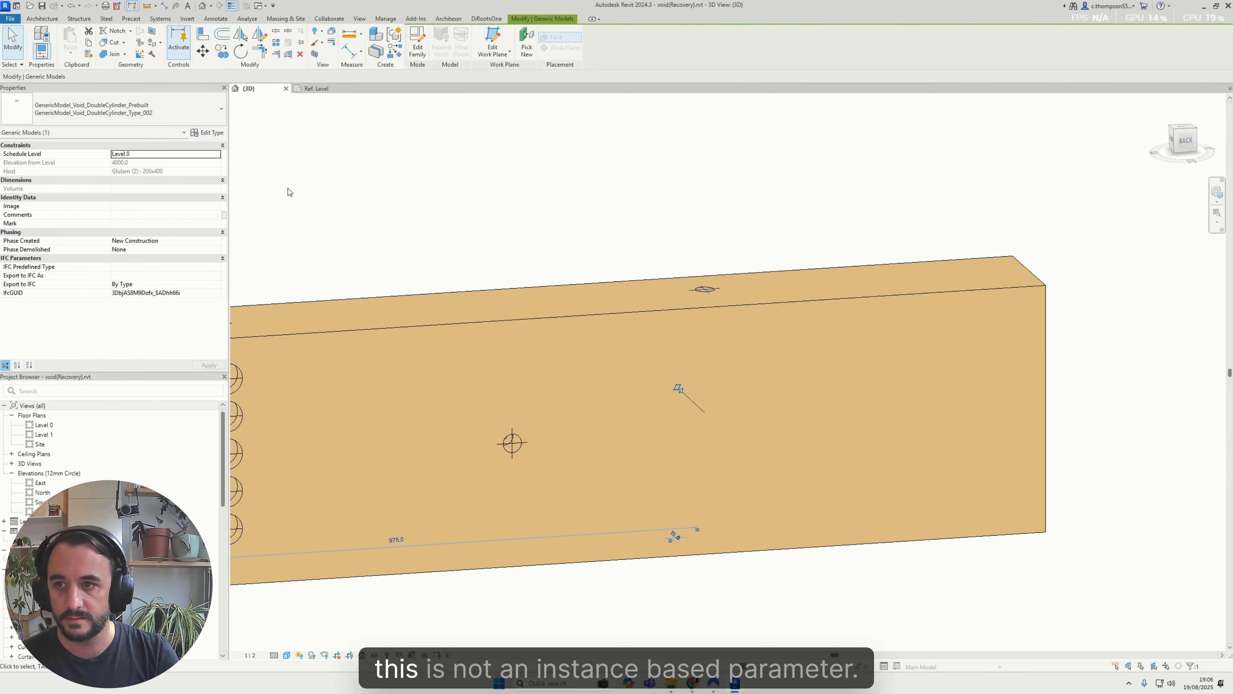
# Select a rectangular instance void in the notched beam and resize its outward extrusion to about 146 mm with its grip
pyautogui.keyDown('shift'); pyautogui.moveTo(641, 336); pyautogui.dragTo(706, 319, button='middle'); pyautogui.keyUp('shift')
pyautogui.scroll(-3, 707, 319)
pyautogui.scroll(-3, 707, 319)
pyautogui.scroll(12, 702, 309)
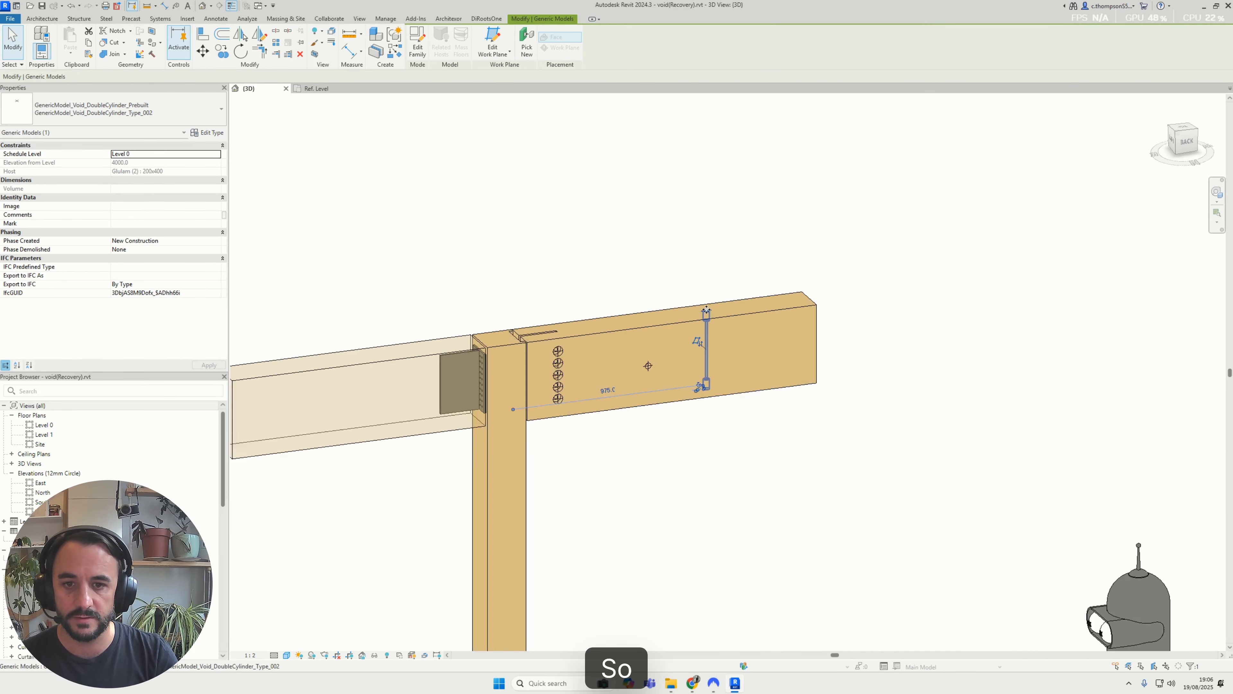
pyautogui.scroll(-5, 735, 318)
pyautogui.scroll(-5, 738, 313)
pyautogui.moveTo(585, 292); pyautogui.dragTo(1054, 199, button='middle')
pyautogui.moveTo(480, 392); pyautogui.dragTo(719, 372, button='middle')
pyautogui.scroll(-4, 718, 371)
pyautogui.moveTo(289, 395); pyautogui.dragTo(605, 385, button='middle')
pyautogui.scroll(5, 595, 402)
pyautogui.click(600, 431)
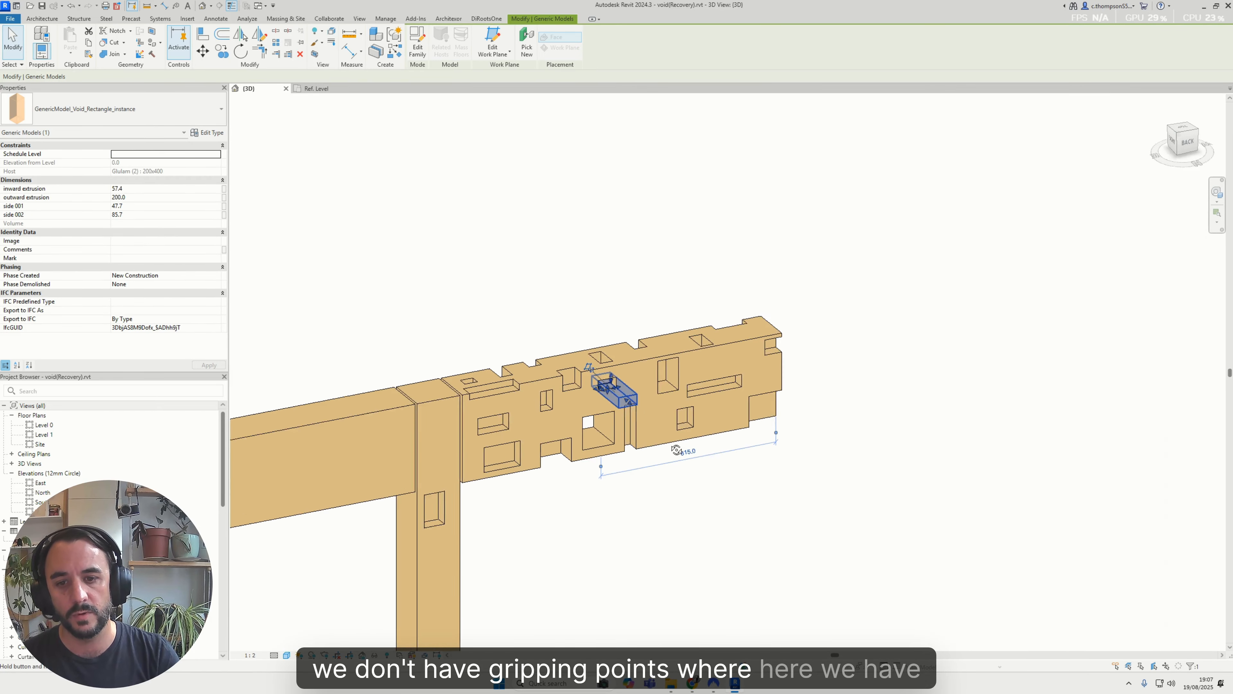
pyautogui.keyDown('shift'); pyautogui.moveTo(600, 431); pyautogui.dragTo(569, 397, button='middle'); pyautogui.keyUp('shift')
pyautogui.scroll(-5, 569, 397)
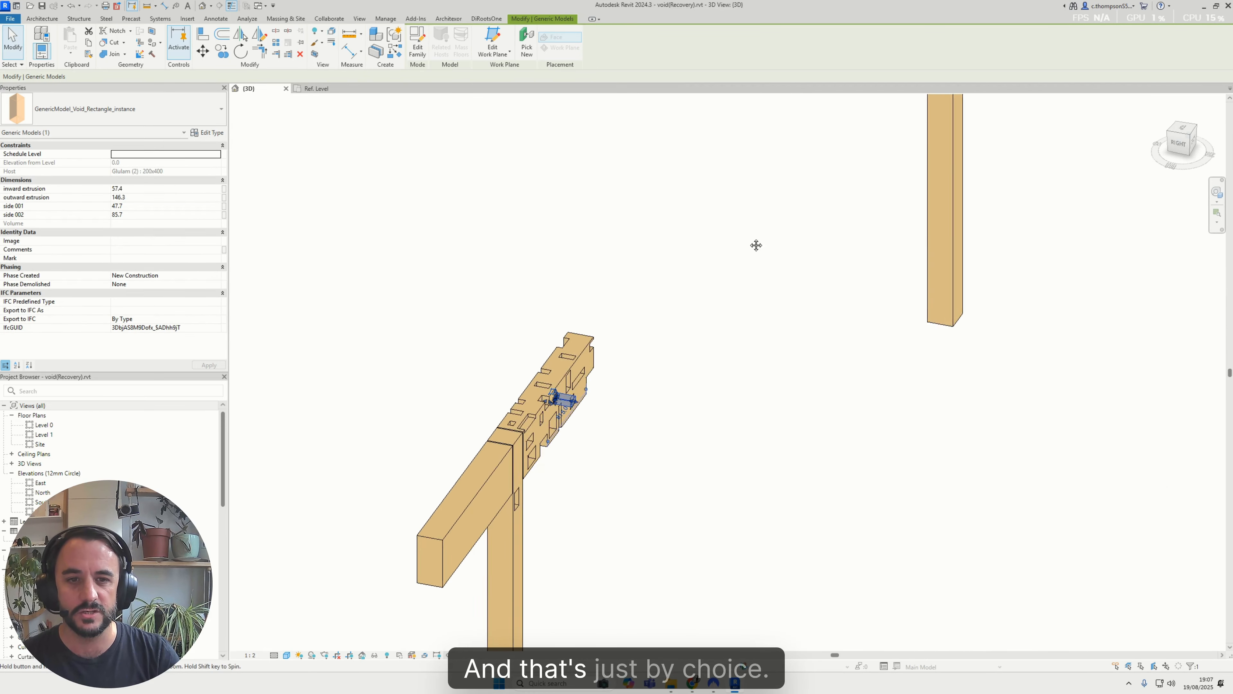
# Return to the T-connector beam and inspect the horizontal double-cylinder void running through its side
pyautogui.keyDown('shift'); pyautogui.moveTo(757, 242); pyautogui.dragTo(854, 208, button='middle'); pyautogui.keyUp('shift')
pyautogui.moveTo(874, 116); pyautogui.dragTo(635, 296, button='middle')
pyautogui.moveTo(1116, 190); pyautogui.dragTo(493, 334, button='middle')
pyautogui.scroll(4, 772, 426)
pyautogui.click(822, 394)
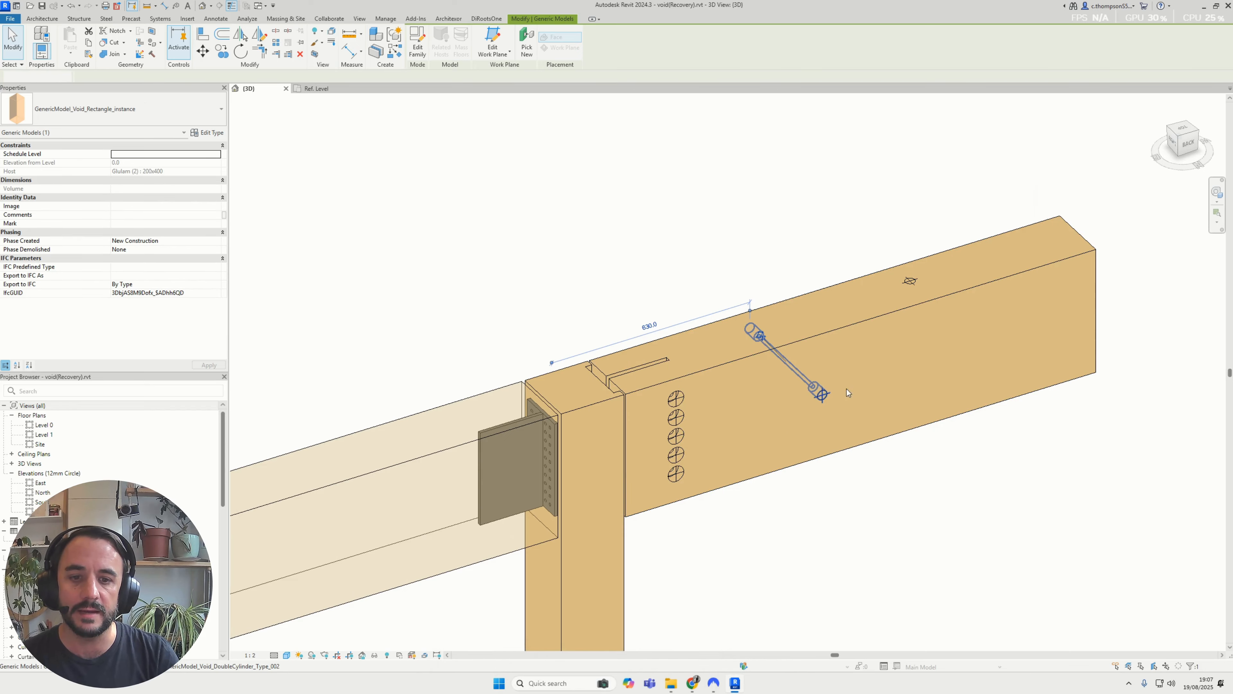
pyautogui.moveTo(933, 381); pyautogui.dragTo(639, 341, button='middle')
pyautogui.moveTo(811, 560); pyautogui.dragTo(658, 370, button='middle')
# Show the full post and beams beside the robot figure to judge their scale
pyautogui.scroll(-3, 658, 370)
pyautogui.moveTo(808, 413); pyautogui.dragTo(743, 301, button='middle')
pyautogui.click(865, 321)
pyautogui.keyDown('shift'); pyautogui.moveTo(865, 321); pyautogui.dragTo(835, 312, button='middle'); pyautogui.keyUp('shift')
pyautogui.press('Escape')
pyautogui.scroll(-3, 804, 389)
pyautogui.scroll(-3, 704, 323)
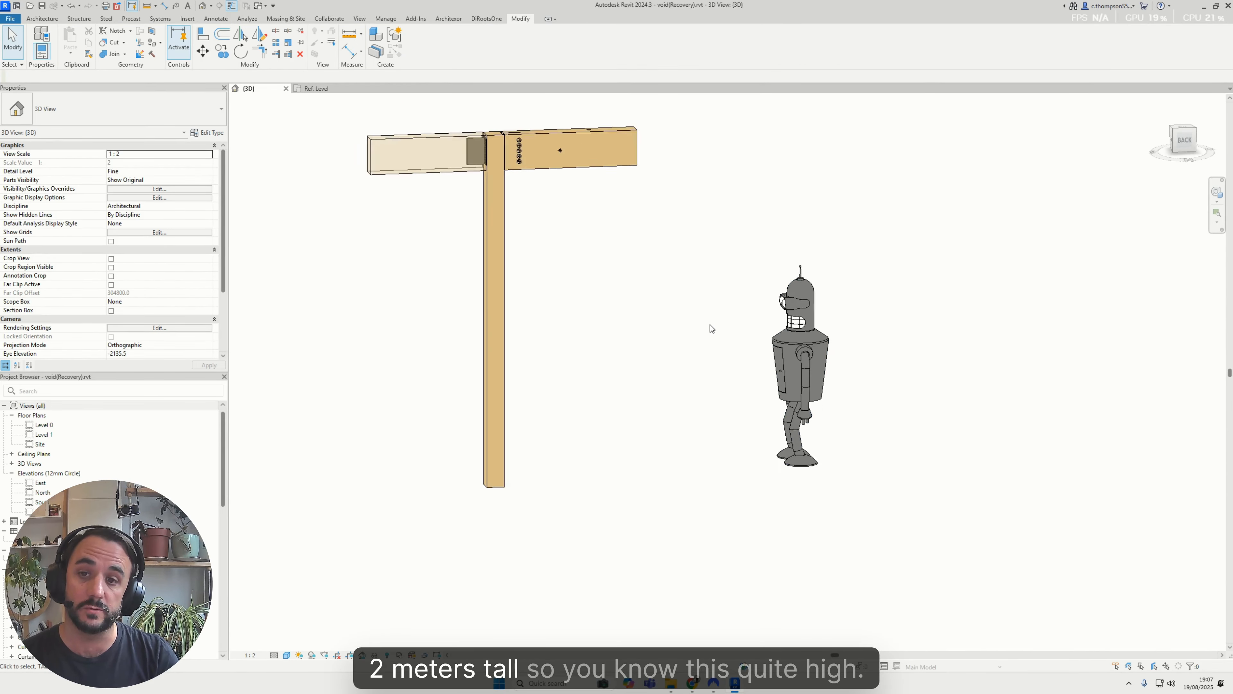
# Set the host width of the vertical double-cylinder void's type to 600
pyautogui.scroll(5, 641, 281)
pyautogui.keyDown('shift'); pyautogui.moveTo(641, 278); pyautogui.dragTo(631, 197, button='middle'); pyautogui.keyUp('shift')
pyautogui.scroll(3, 708, 314)
pyautogui.scroll(1, 691, 287)
pyautogui.click(690, 287)
pyautogui.moveTo(691, 287); pyautogui.dragTo(620, 210, button='middle')
pyautogui.keyDown('shift'); pyautogui.moveTo(620, 211); pyautogui.dragTo(437, 209, button='middle'); pyautogui.keyUp('shift')
pyautogui.click(208, 132)
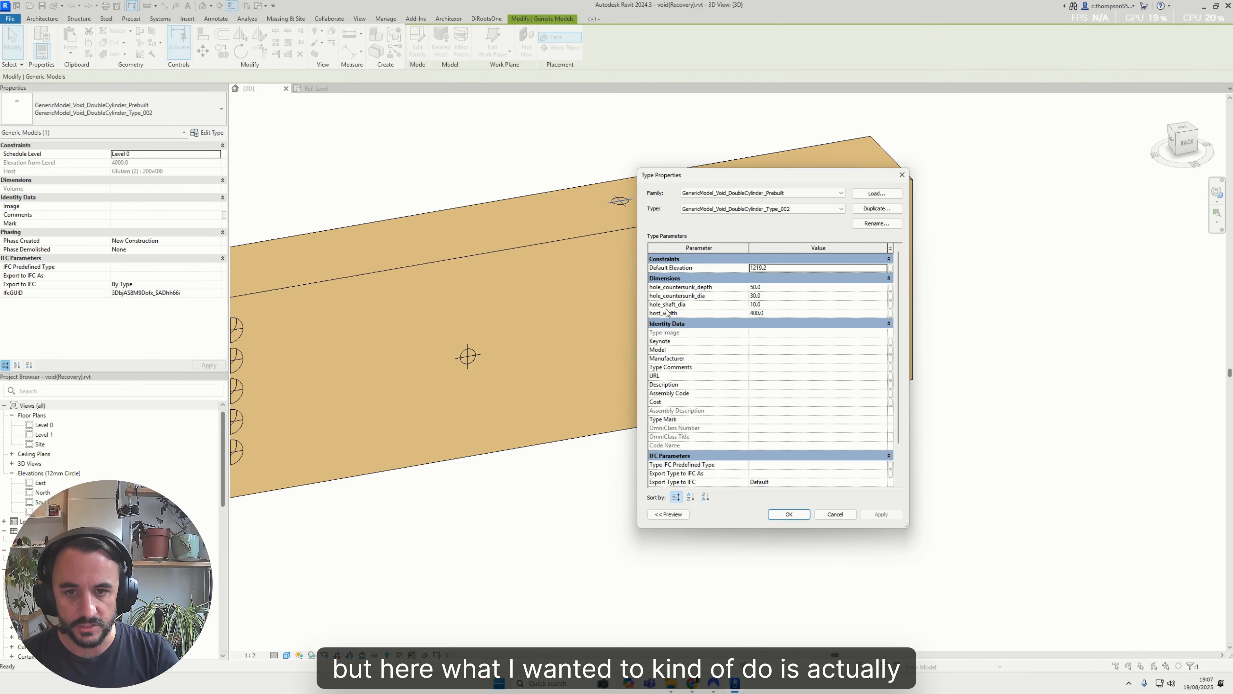
pyautogui.write('600')
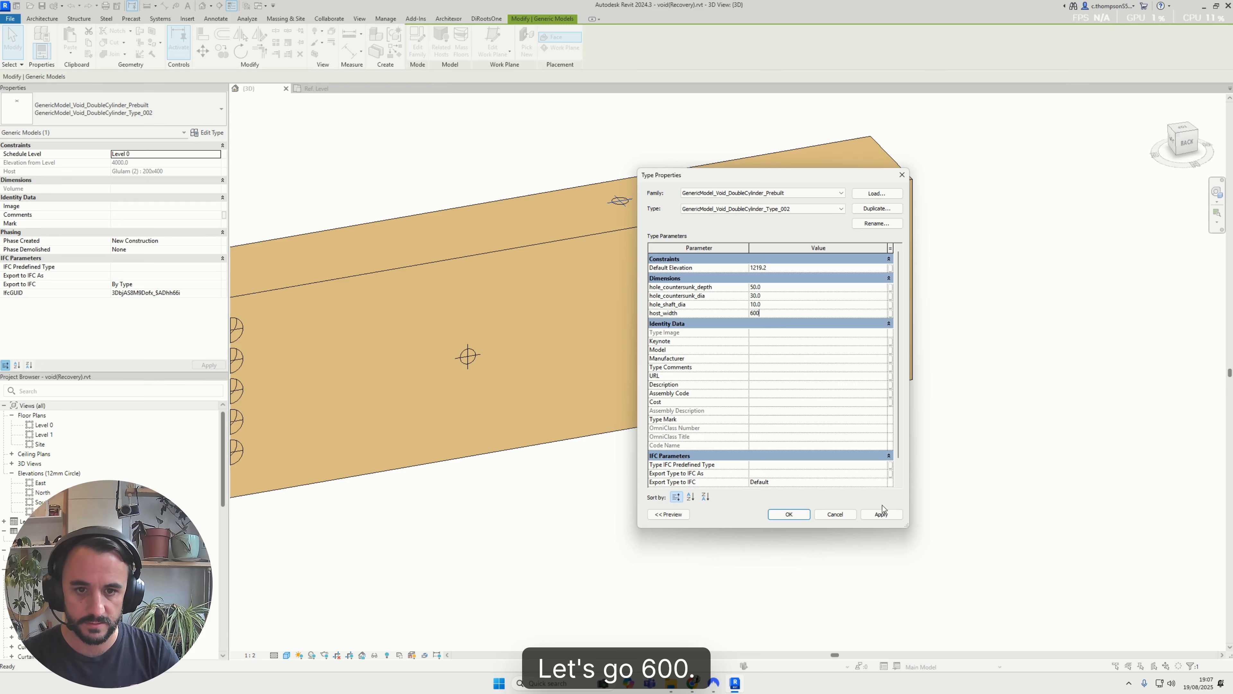
pyautogui.click(788, 514)
# Select the beam and examine the vertical void from its countersunk head down to its end below the beam
pyautogui.click(728, 384)
pyautogui.keyDown('shift'); pyautogui.moveTo(729, 383); pyautogui.dragTo(680, 364, button='middle'); pyautogui.keyUp('shift')
pyautogui.press('Escape')
pyautogui.click(683, 306)
pyautogui.keyDown('shift'); pyautogui.moveTo(683, 306); pyautogui.dragTo(699, 323, button='middle'); pyautogui.keyUp('shift')
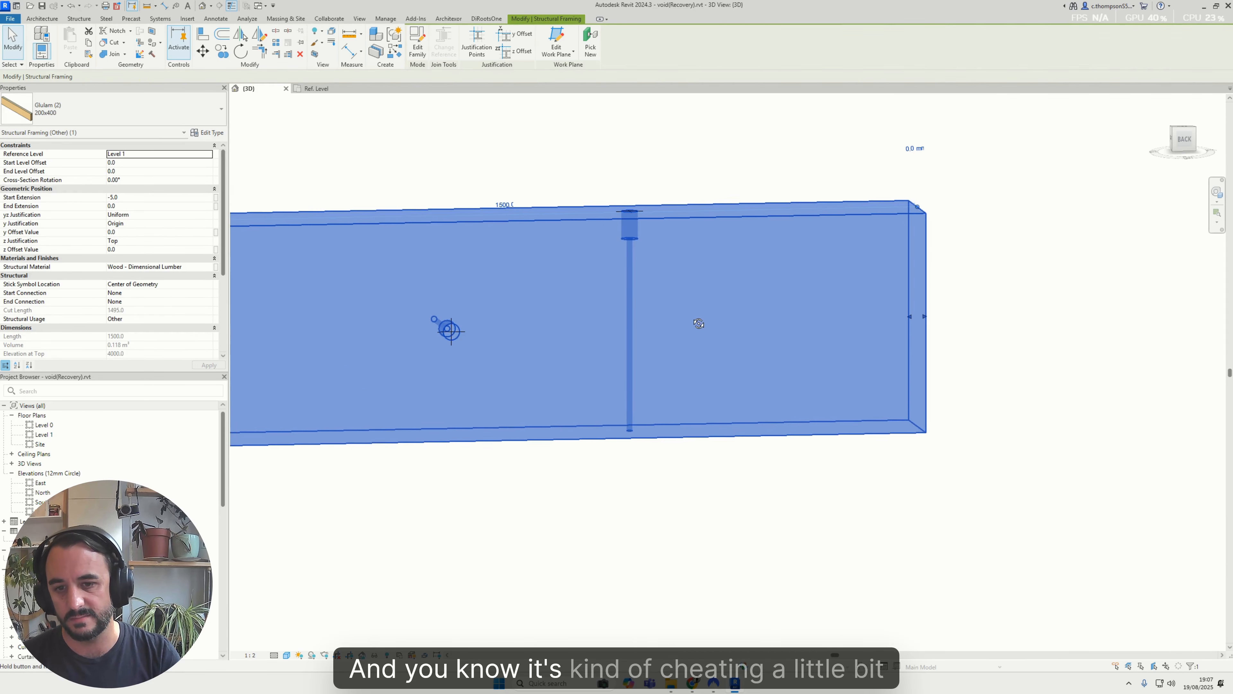
pyautogui.click(627, 211)
pyautogui.click(713, 335)
pyautogui.keyDown('shift'); pyautogui.moveTo(706, 374); pyautogui.dragTo(671, 308, button='middle'); pyautogui.keyUp('shift')
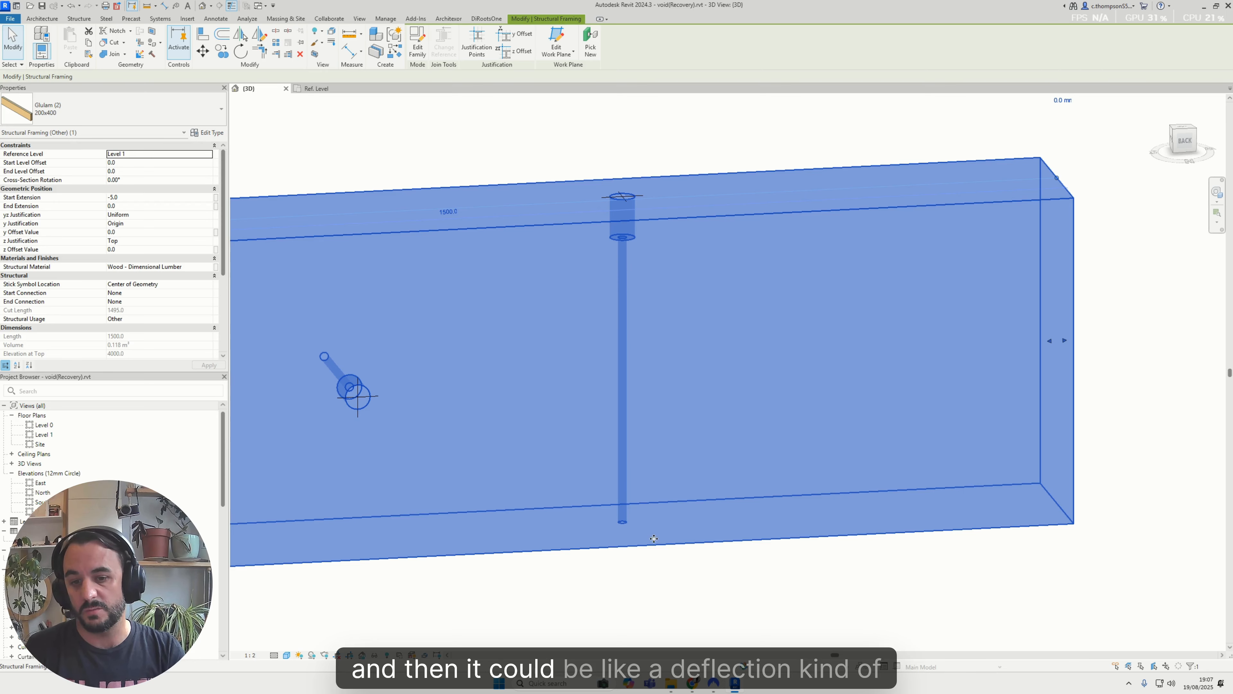
pyautogui.moveTo(653, 539); pyautogui.dragTo(685, 388, button='middle')
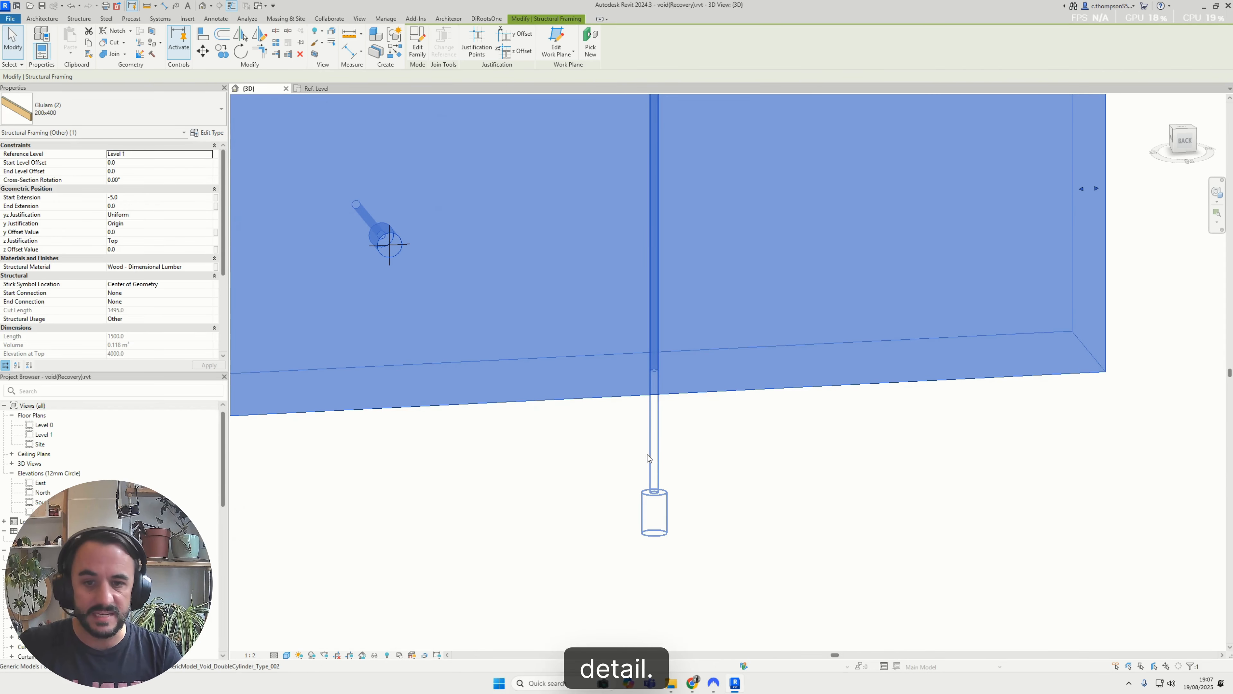
pyautogui.moveTo(705, 334); pyautogui.dragTo(698, 398, button='middle')
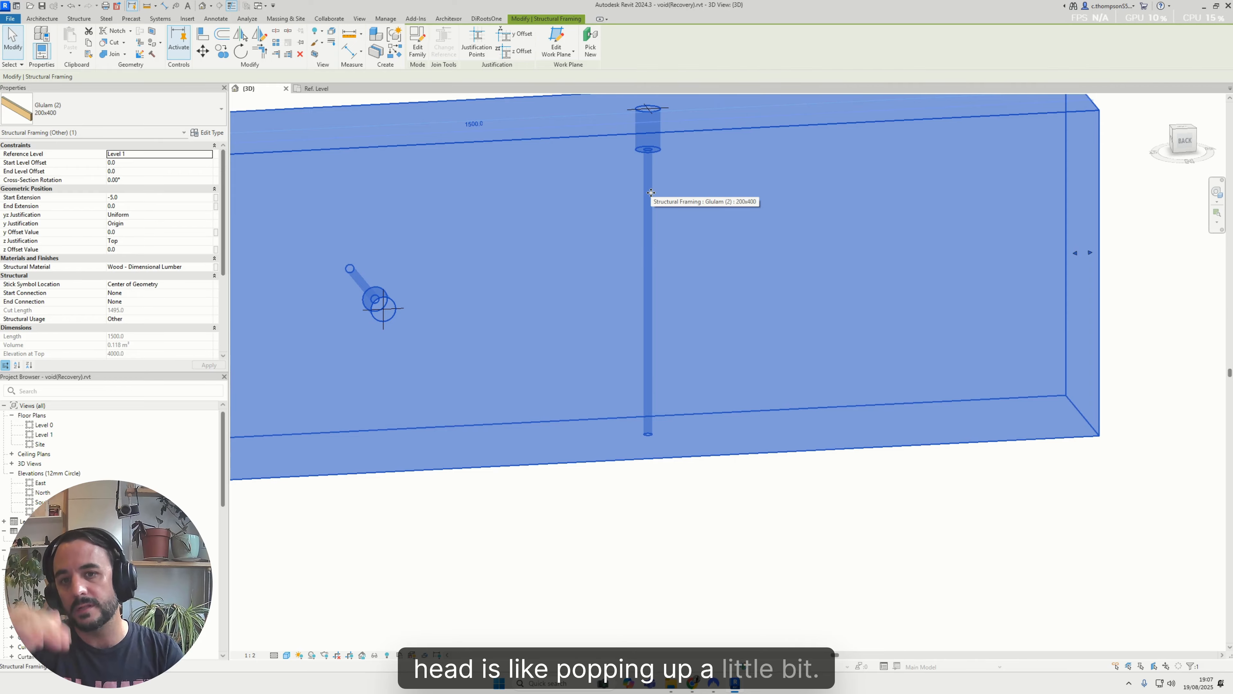
# Try to rehost the vertical double-cylinder void on a new face while it still cuts the beam
pyautogui.scroll(-4, 680, 444)
pyautogui.keyDown('shift'); pyautogui.moveTo(674, 408); pyautogui.dragTo(561, 471, button='middle'); pyautogui.keyUp('shift')
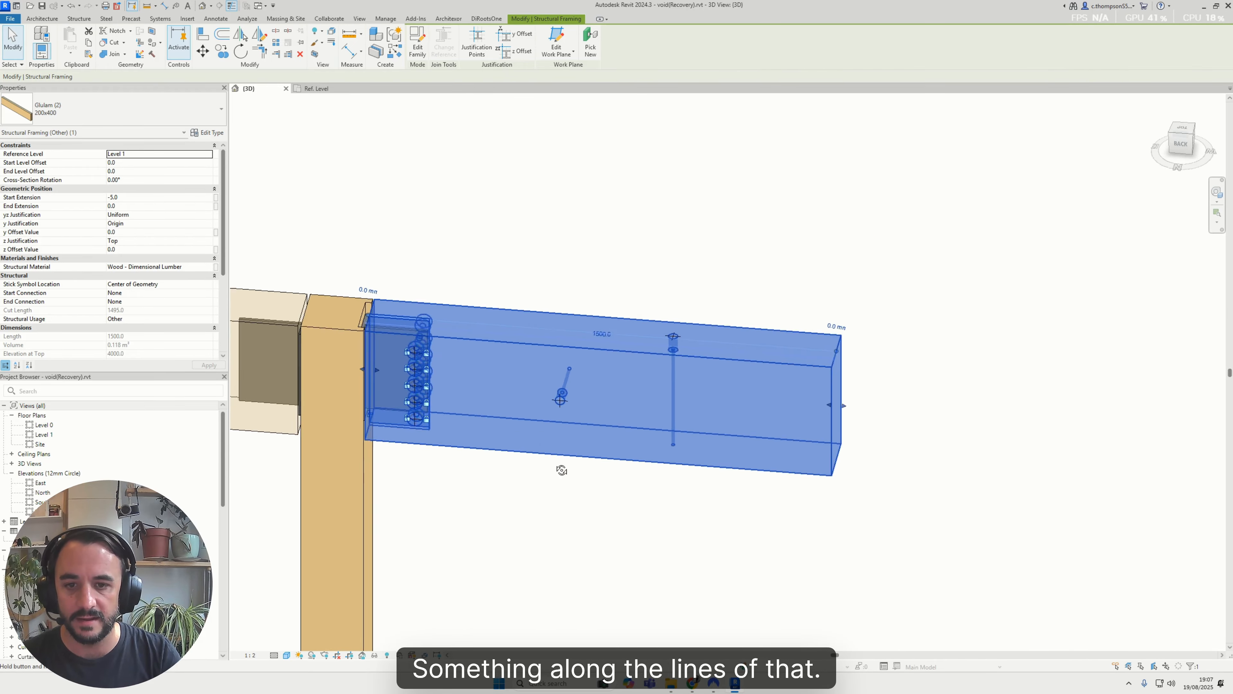
pyautogui.scroll(1, 655, 272)
pyautogui.click(673, 274)
pyautogui.scroll(1, 688, 394)
pyautogui.click(677, 357)
pyautogui.keyDown('shift'); pyautogui.moveTo(691, 344); pyautogui.dragTo(573, 325, button='middle'); pyautogui.keyUp('shift')
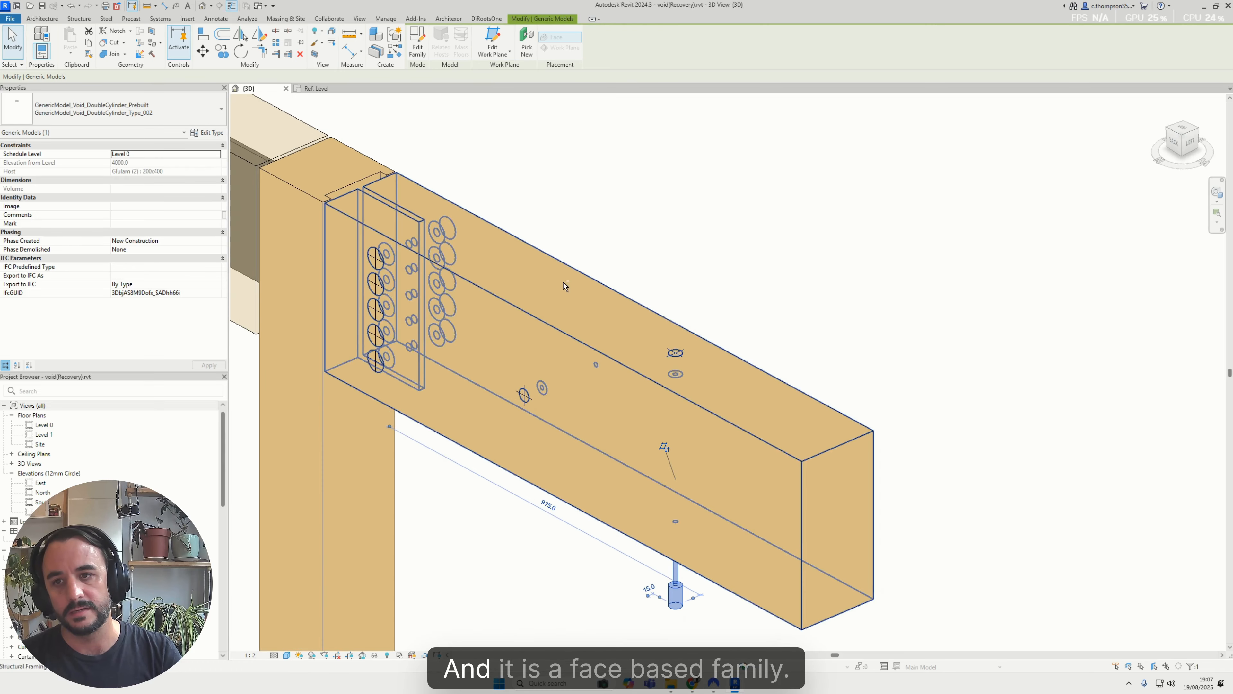
pyautogui.click(527, 54)
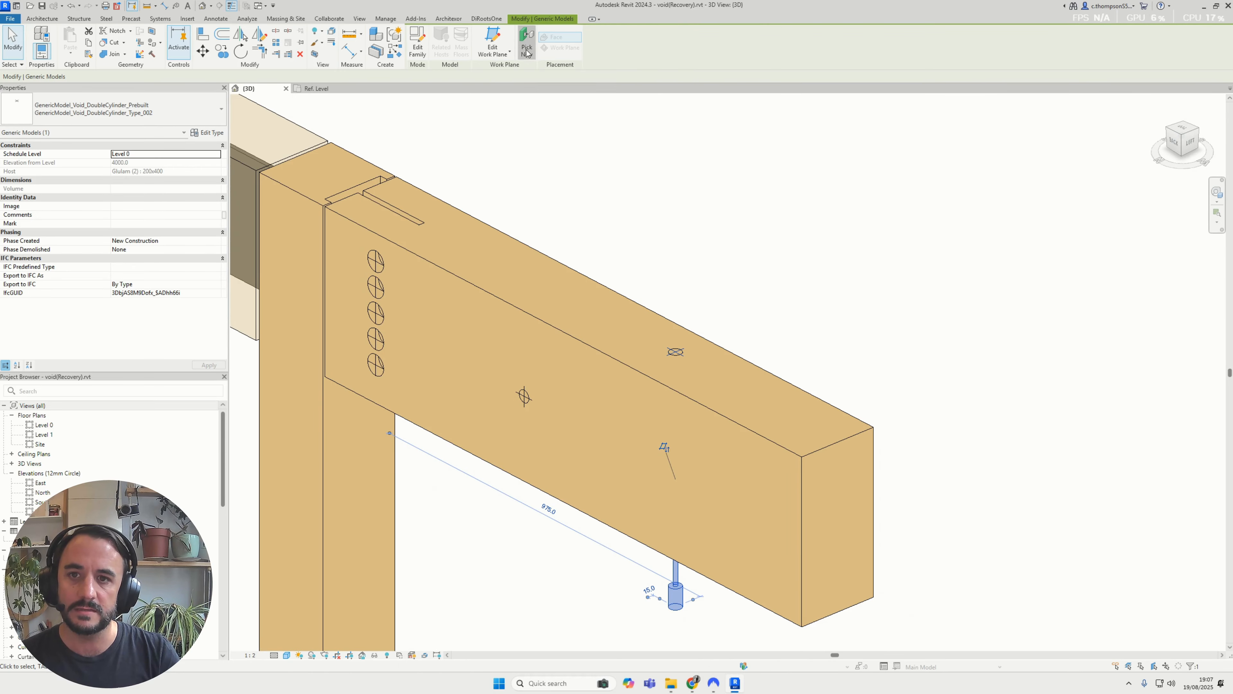
pyautogui.click(752, 424)
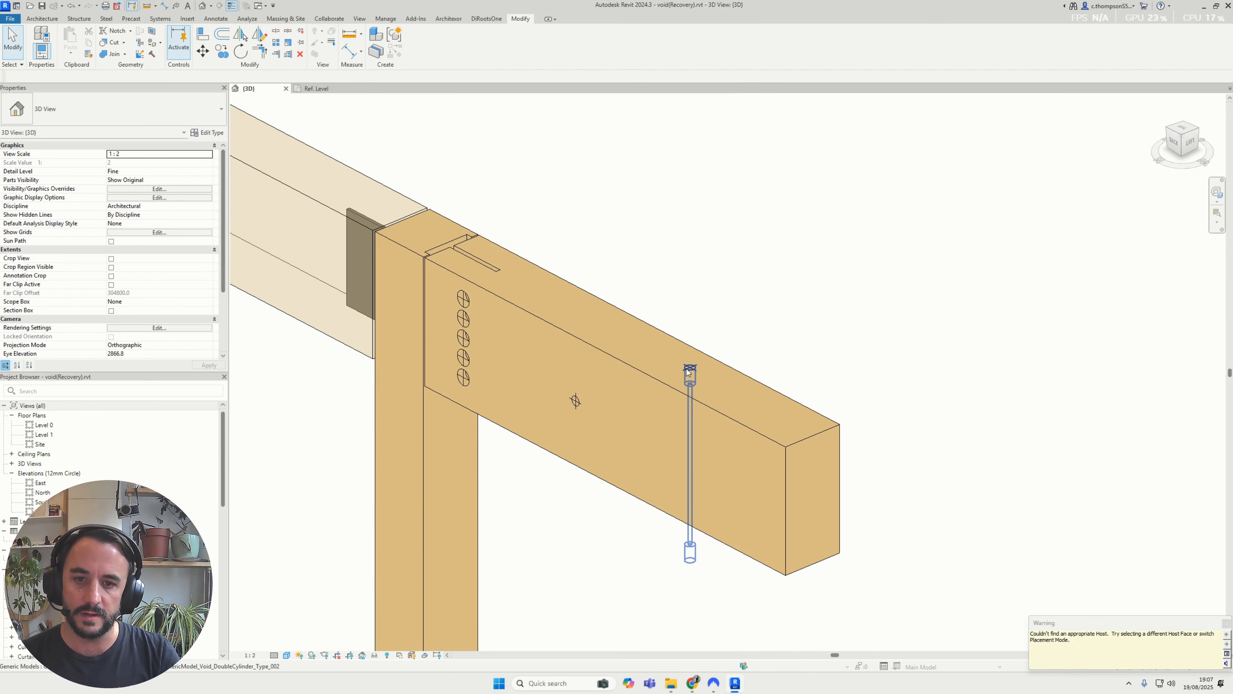
pyautogui.click(690, 544)
pyautogui.click(668, 281)
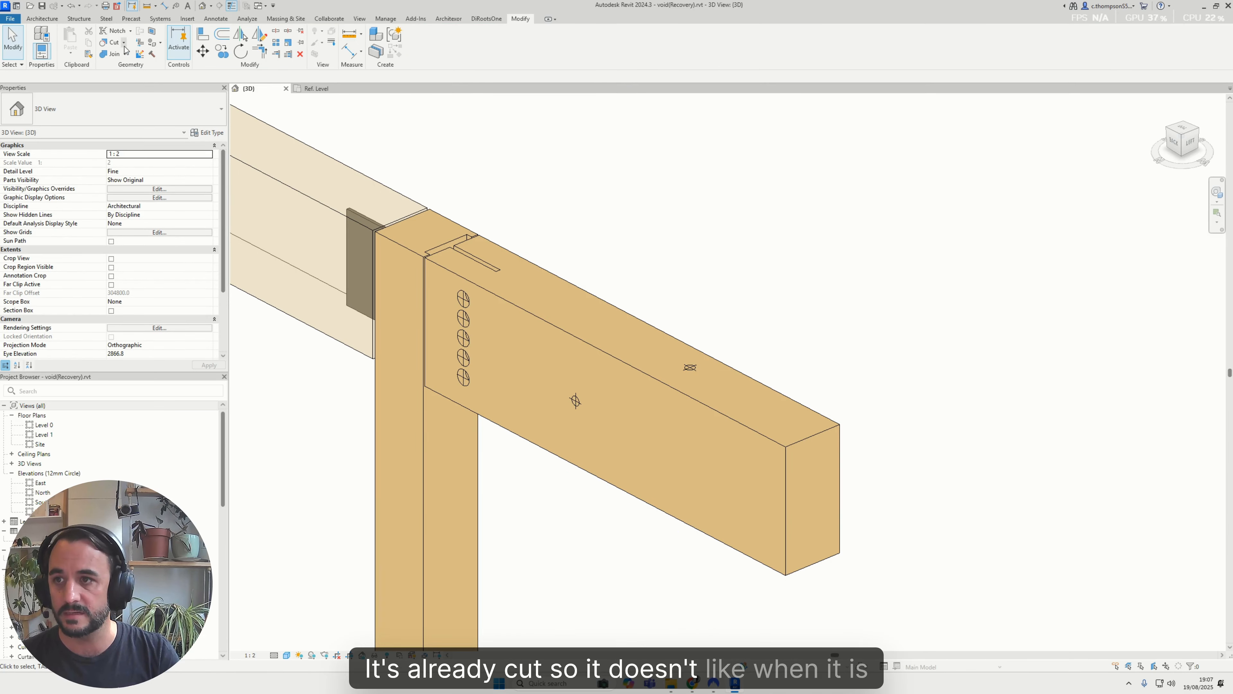
# Uncut the vertical double-cylinder void from the glulam beam
pyautogui.click(125, 85)
pyautogui.click(636, 352)
pyautogui.click(690, 368)
pyautogui.press('Escape')
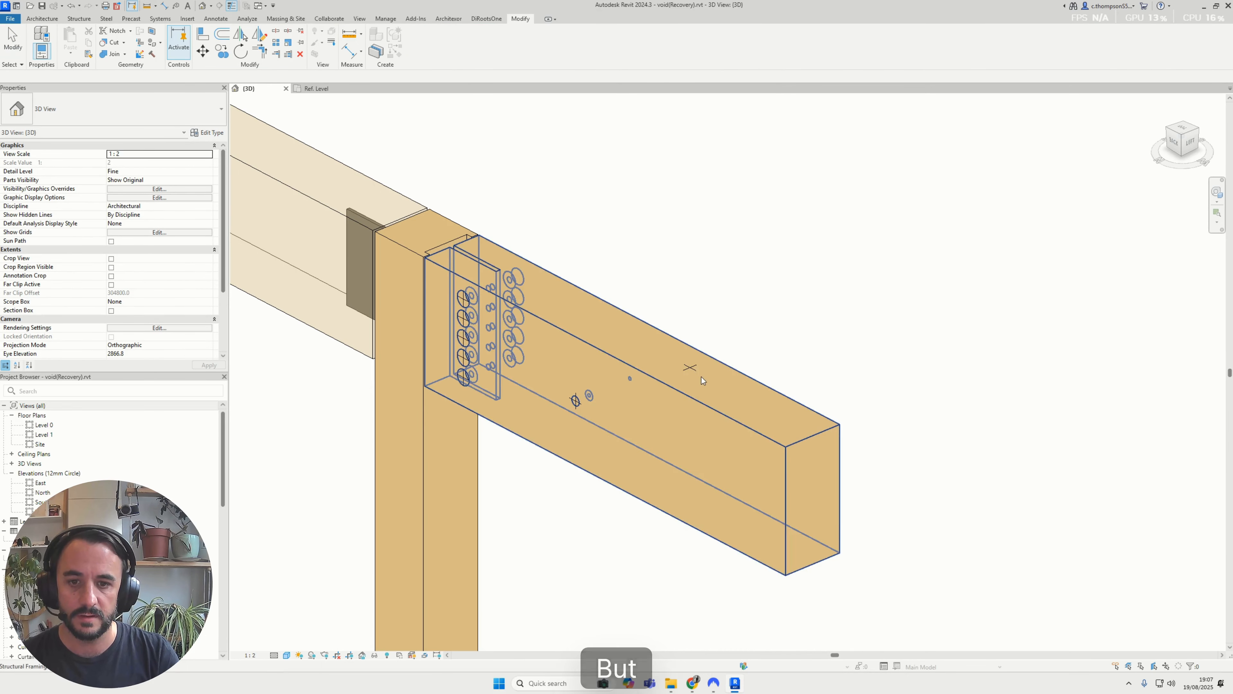
# Rehost the uncut vertical double-cylinder void onto the free end face of the glulam beam
pyautogui.click(690, 368)
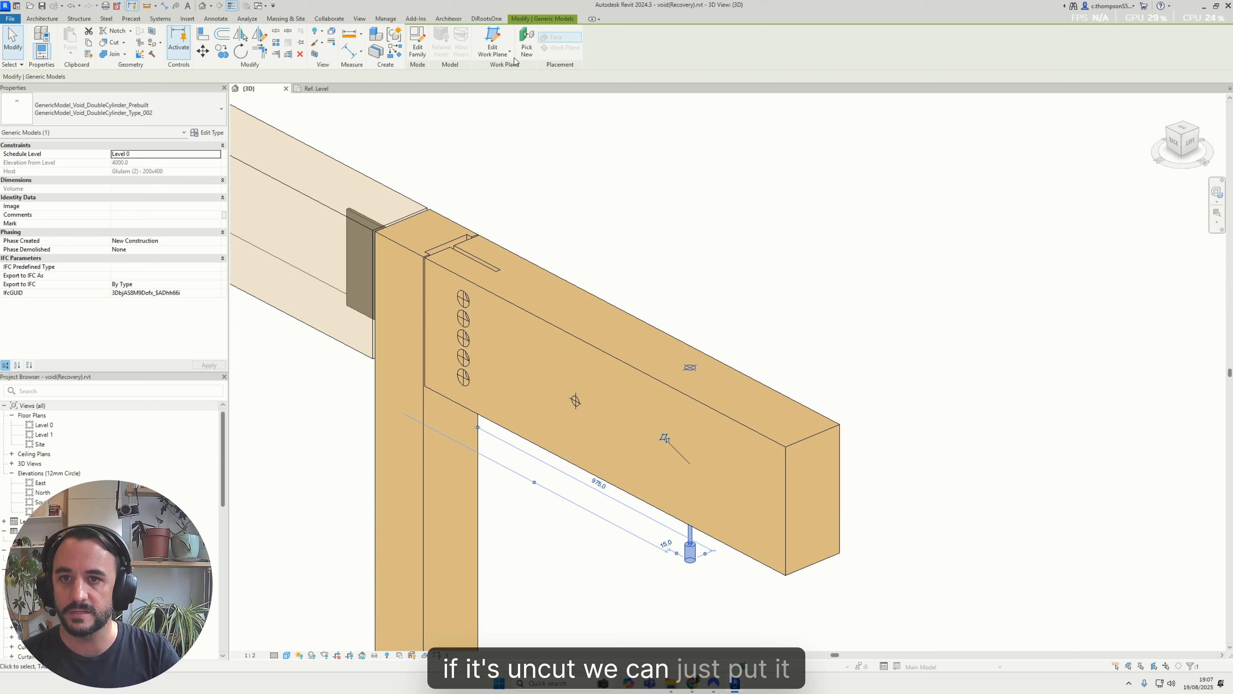
pyautogui.click(527, 48)
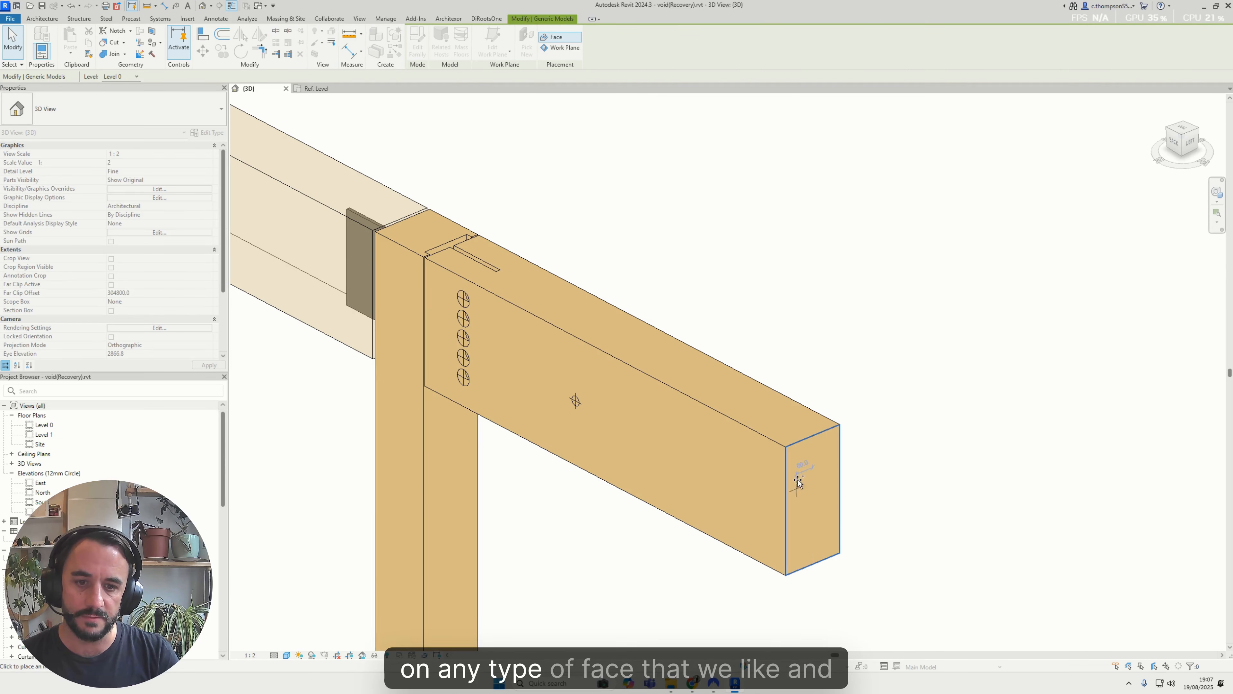
pyautogui.click(805, 454)
pyautogui.keyDown('shift'); pyautogui.moveTo(807, 454); pyautogui.dragTo(884, 441, button='middle'); pyautogui.keyUp('shift')
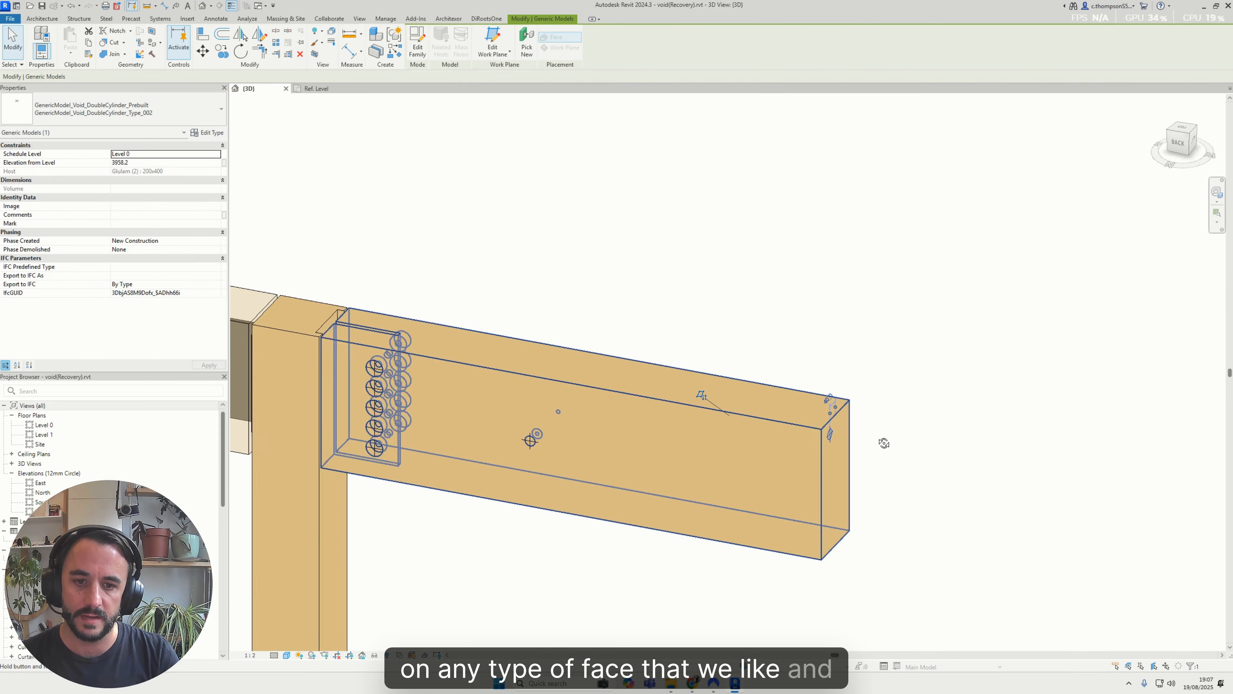
# Cut the glulam beam with the double-cylinder void hosted on its end face
pyautogui.click(113, 44)
pyautogui.click(738, 427)
pyautogui.click(827, 440)
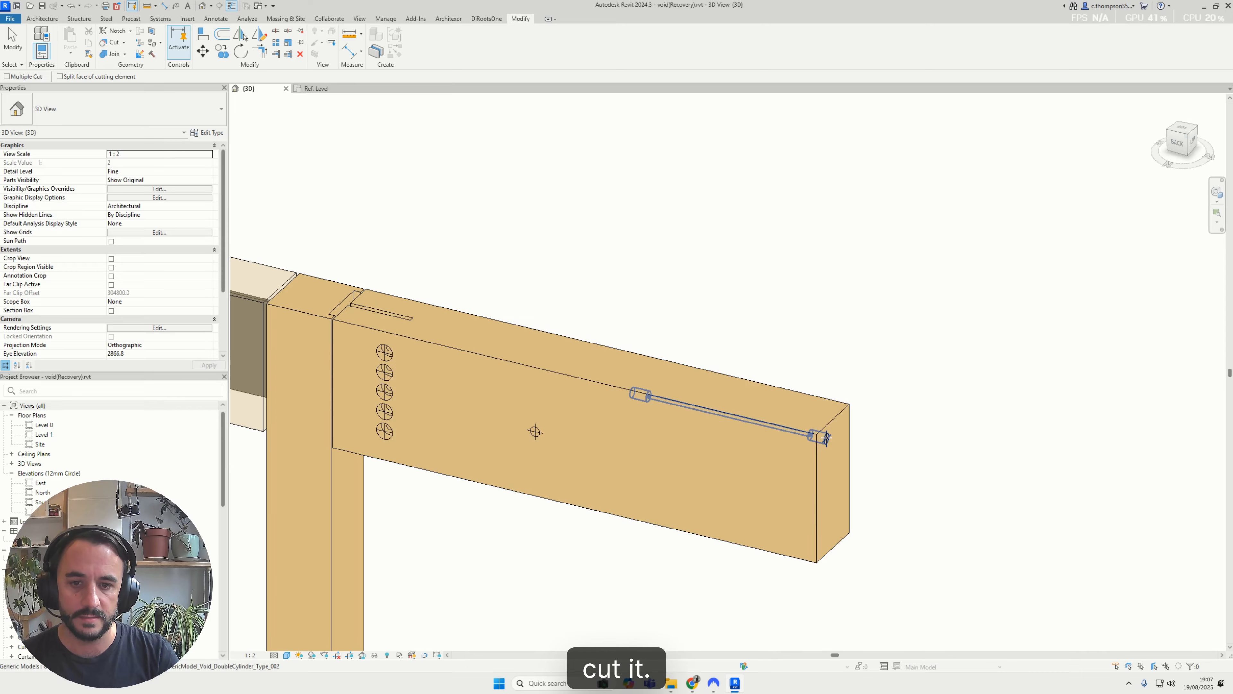
# Isolate the glulam beam temporarily and examine the lengthwise void and the other cuts inside it
pyautogui.click(783, 468)
pyautogui.press('h')
pyautogui.press('i')
pyautogui.keyDown('shift'); pyautogui.moveTo(784, 325); pyautogui.dragTo(772, 385, button='middle'); pyautogui.keyUp('shift')
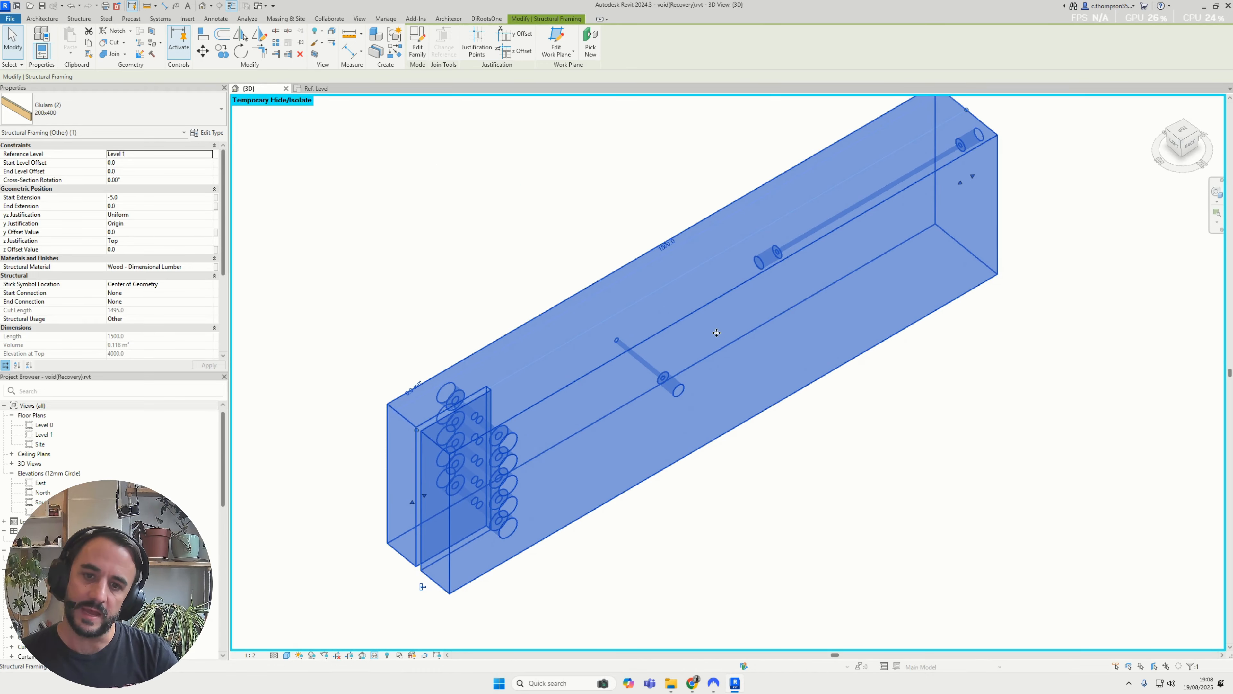
pyautogui.keyDown('shift'); pyautogui.moveTo(716, 333); pyautogui.dragTo(661, 322, button='middle'); pyautogui.keyUp('shift')
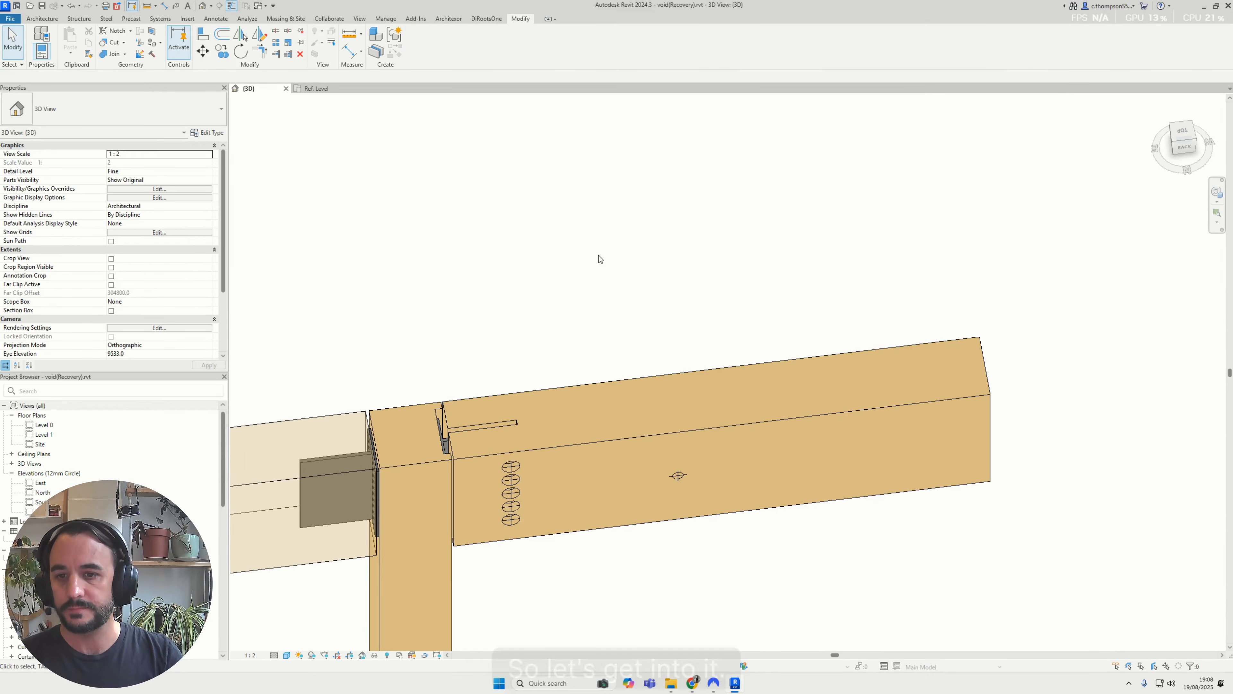
pyautogui.click(11, 18)
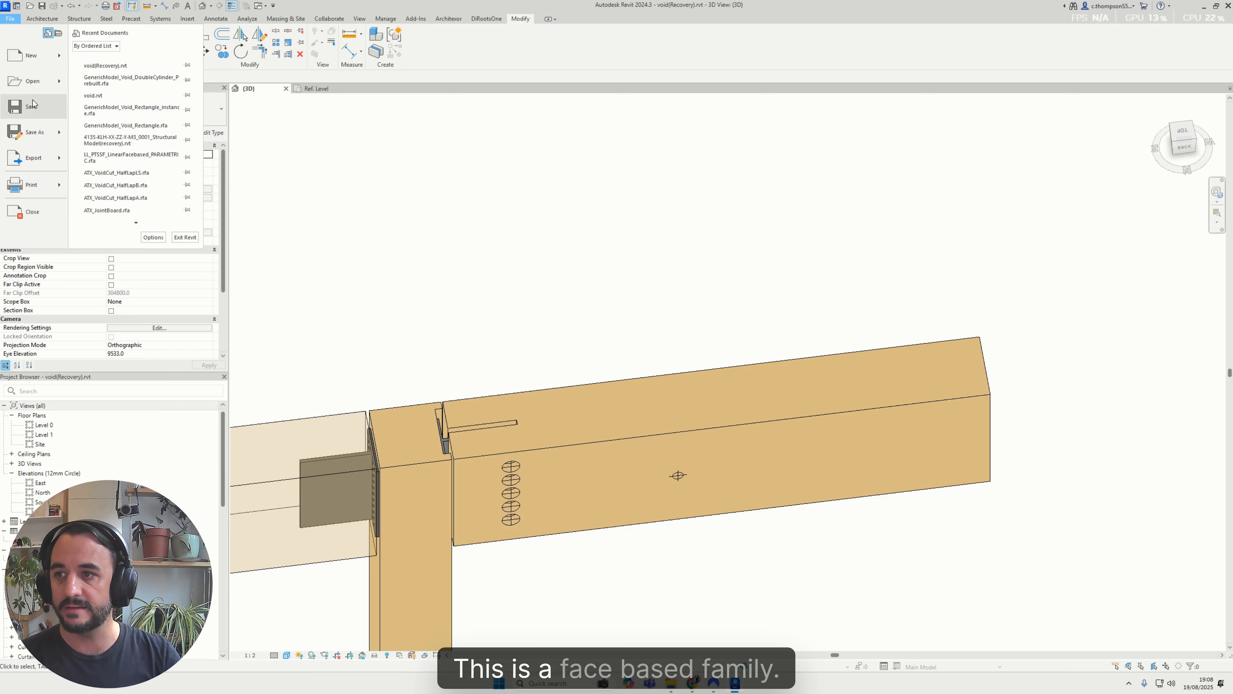
pyautogui.moveTo(61, 56)
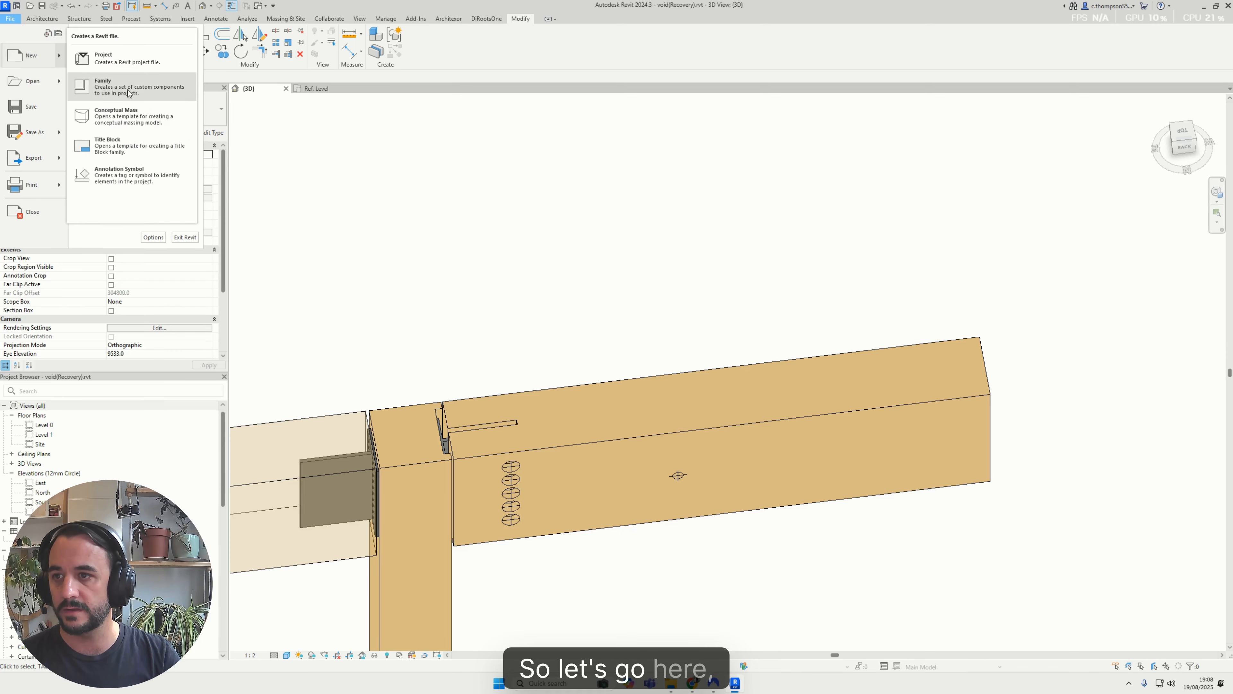
pyautogui.click(738, 340)
# Select the double-cylinder void crossing the beam's side face and examine where it projects beyond the far side
pyautogui.scroll(-3, 748, 348)
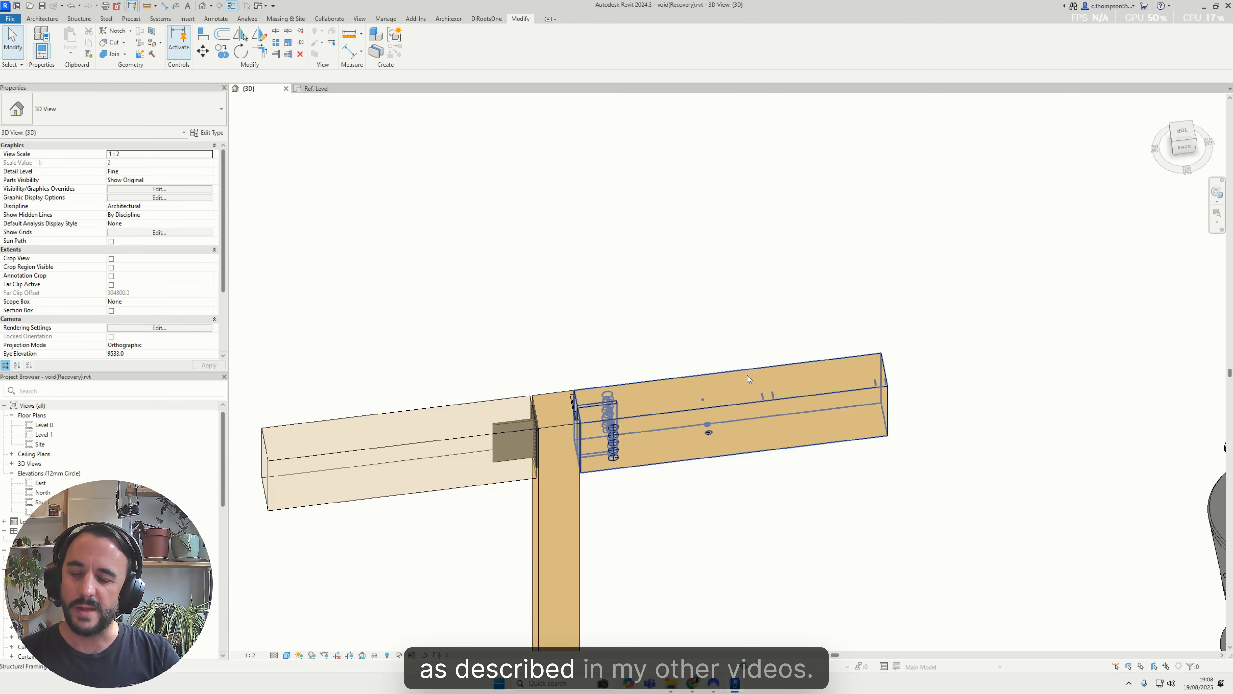
pyautogui.keyDown('shift'); pyautogui.moveTo(707, 391); pyautogui.dragTo(722, 379, button='middle'); pyautogui.keyUp('shift')
pyautogui.scroll(2, 714, 398)
pyautogui.click(702, 449)
pyautogui.keyDown('shift'); pyautogui.moveTo(700, 447); pyautogui.dragTo(716, 363, button='middle'); pyautogui.keyUp('shift')
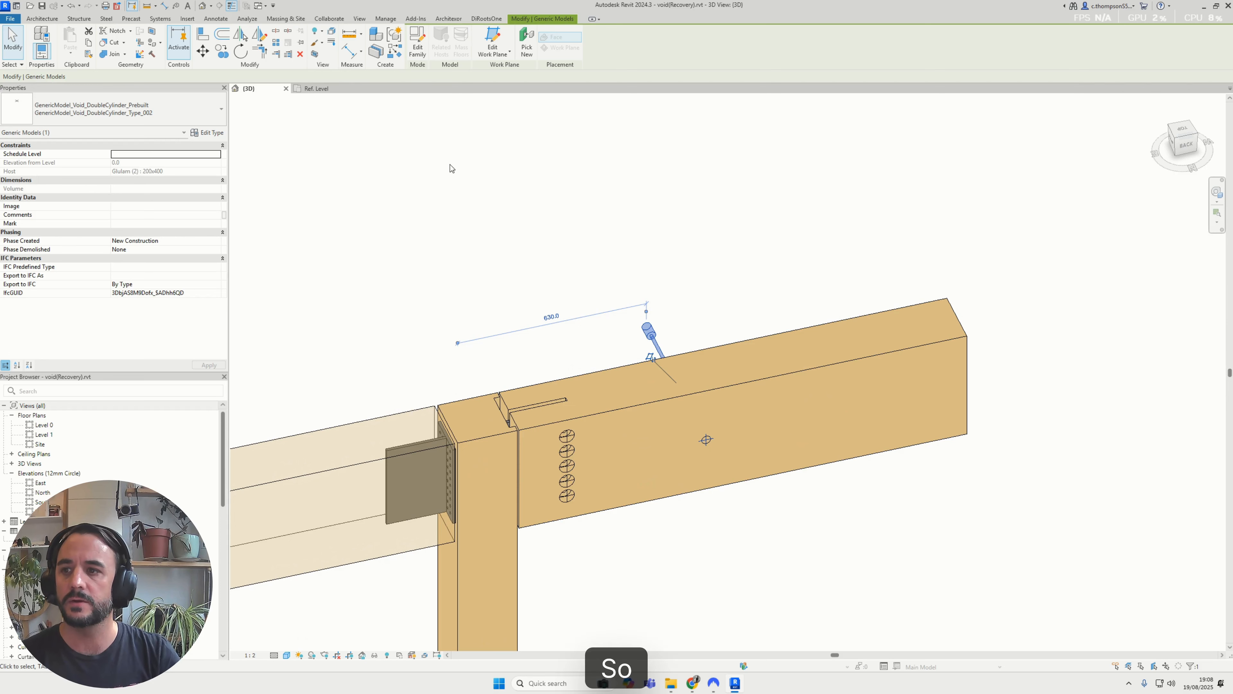
# Create a new family from the template Metric Generic Model face based.rft
pyautogui.click(10, 20)
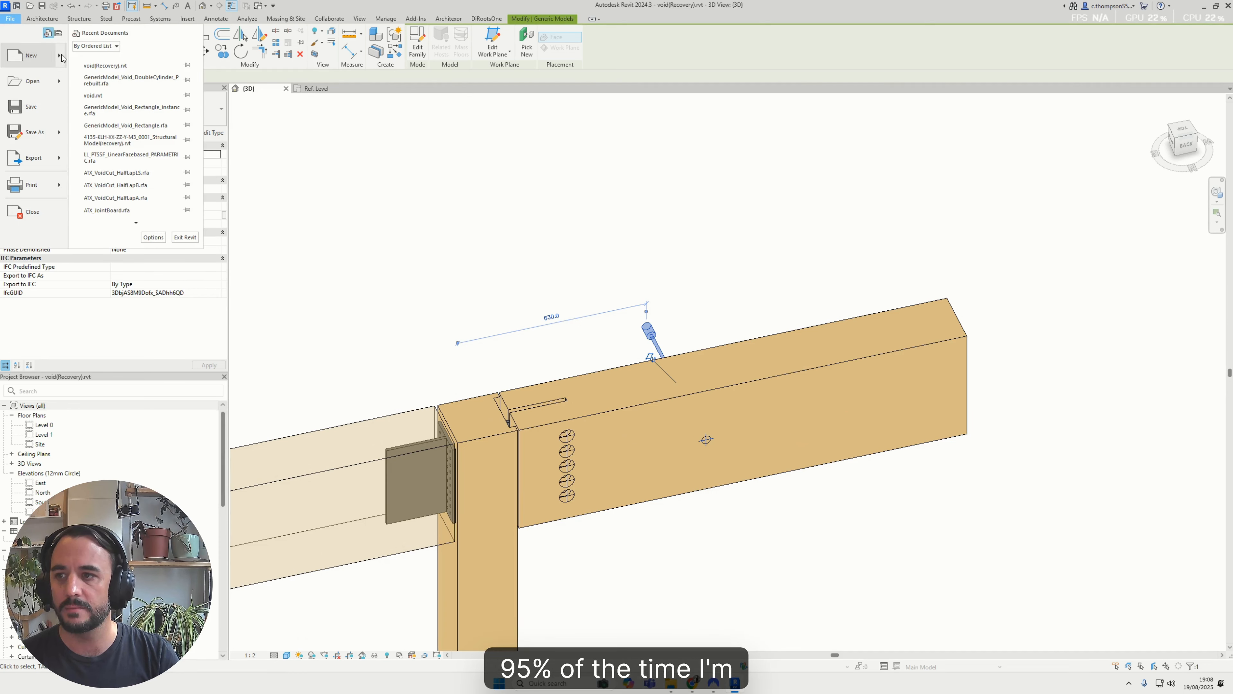
pyautogui.moveTo(63, 57)
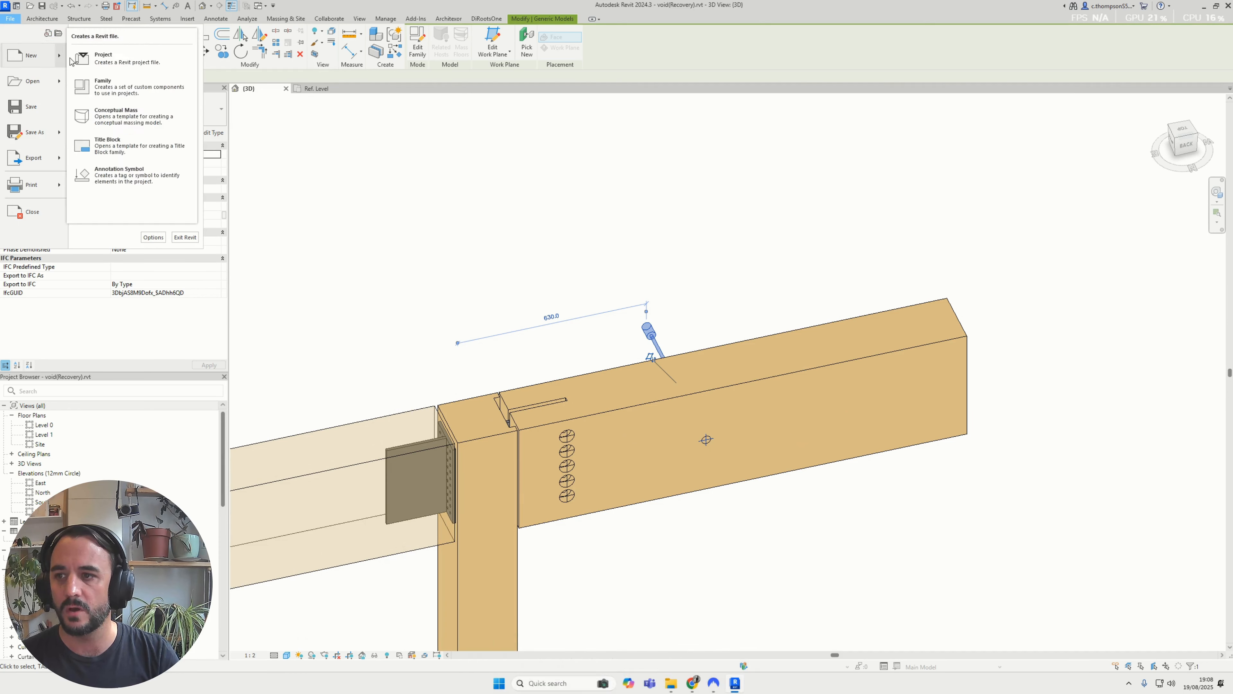
pyautogui.click(130, 88)
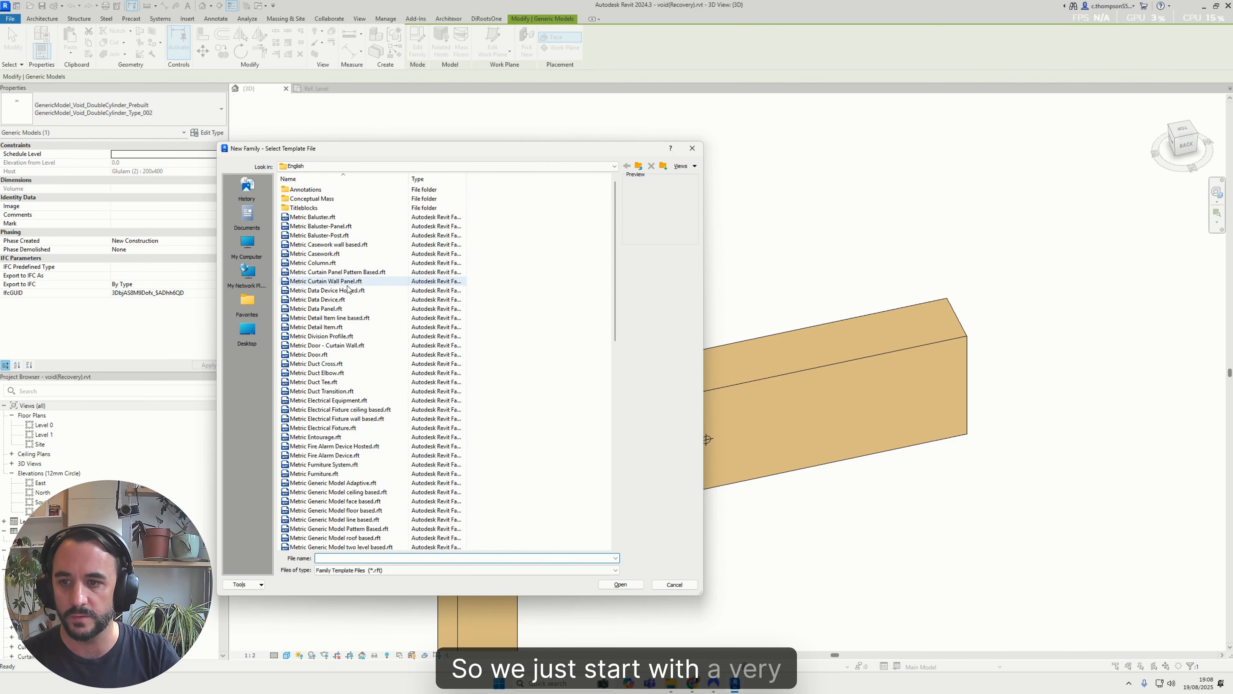
pyautogui.scroll(-4, 340, 389)
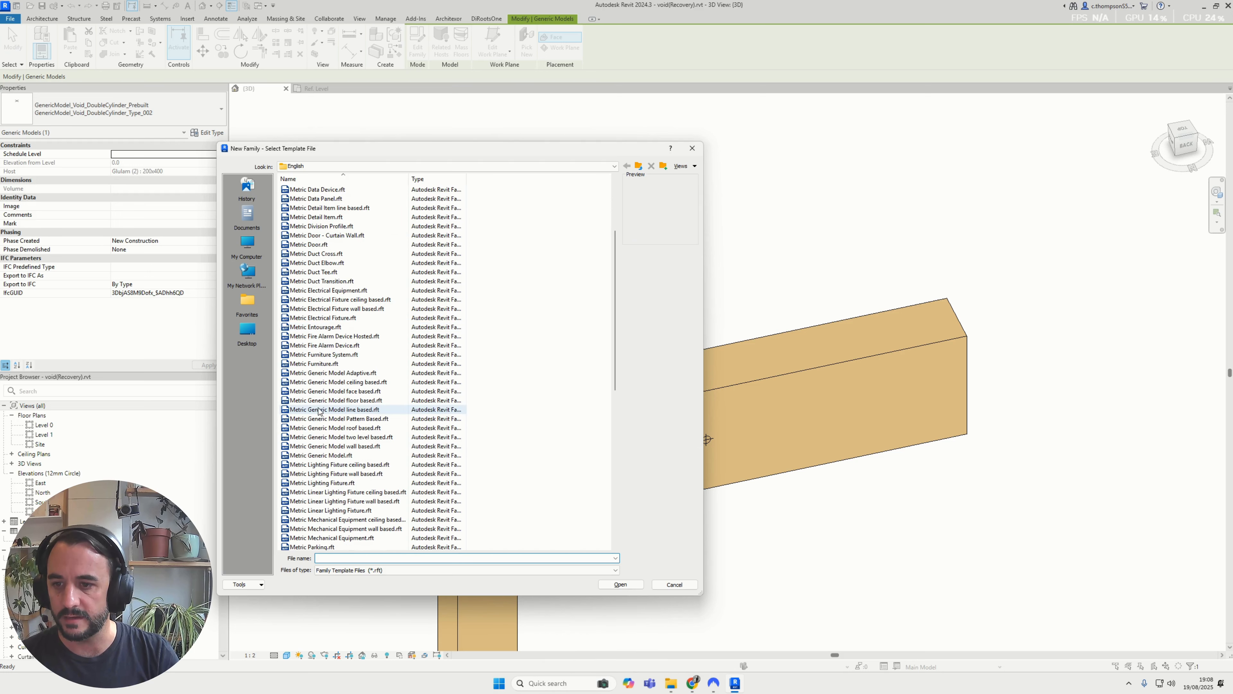
pyautogui.click(345, 393)
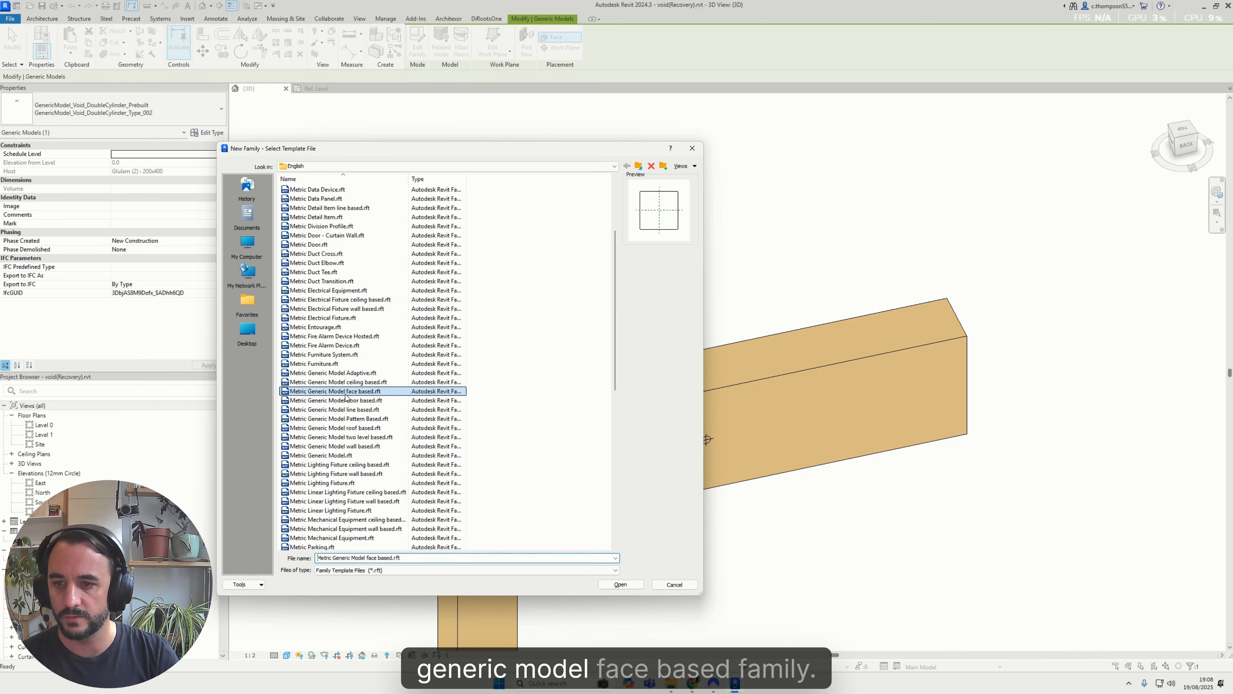
pyautogui.doubleClick(373, 393)
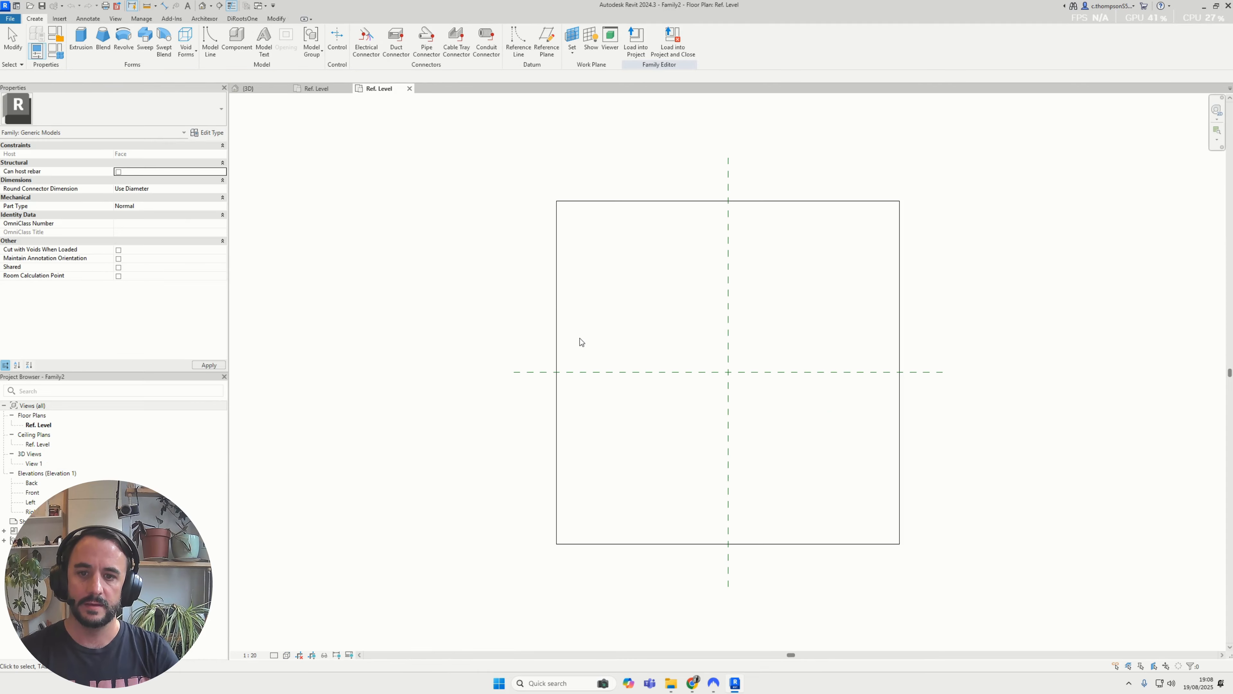
# Return to the project's 3D view and examine the head cylinder and shaft of the selected double-cylinder void
pyautogui.scroll(-2, 559, 296)
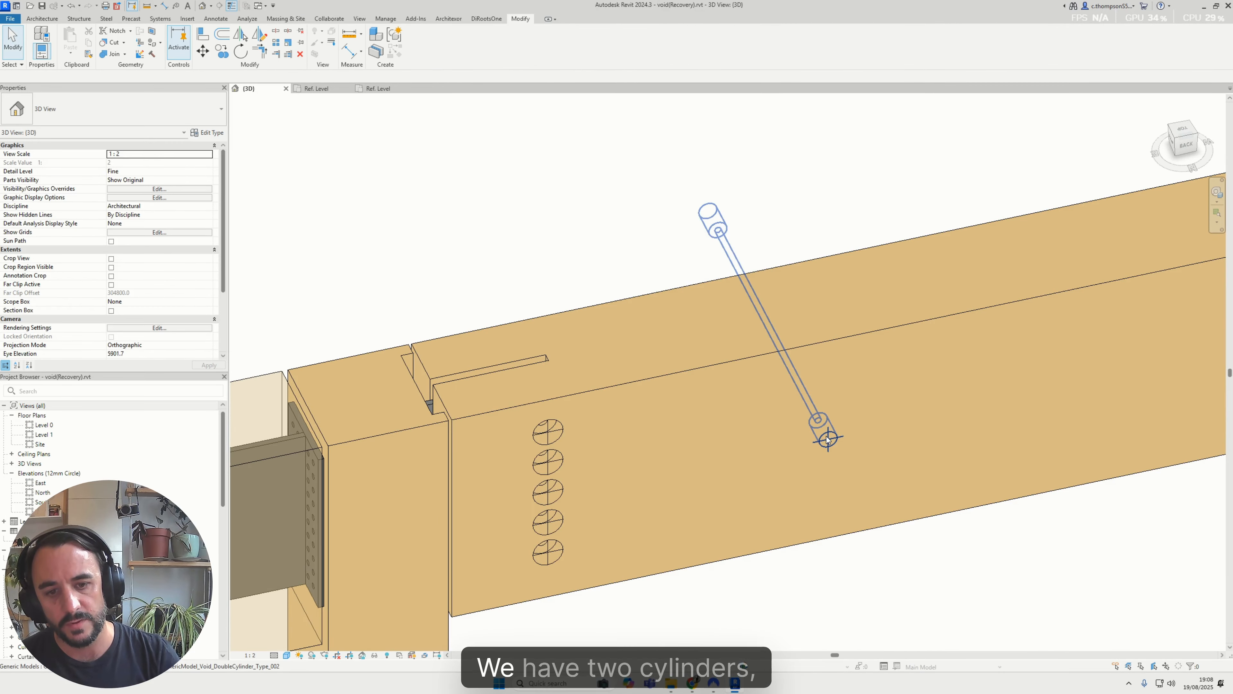
pyautogui.click(828, 440)
pyautogui.keyDown('shift'); pyautogui.moveTo(828, 439); pyautogui.dragTo(889, 582, button='middle'); pyautogui.keyUp('shift')
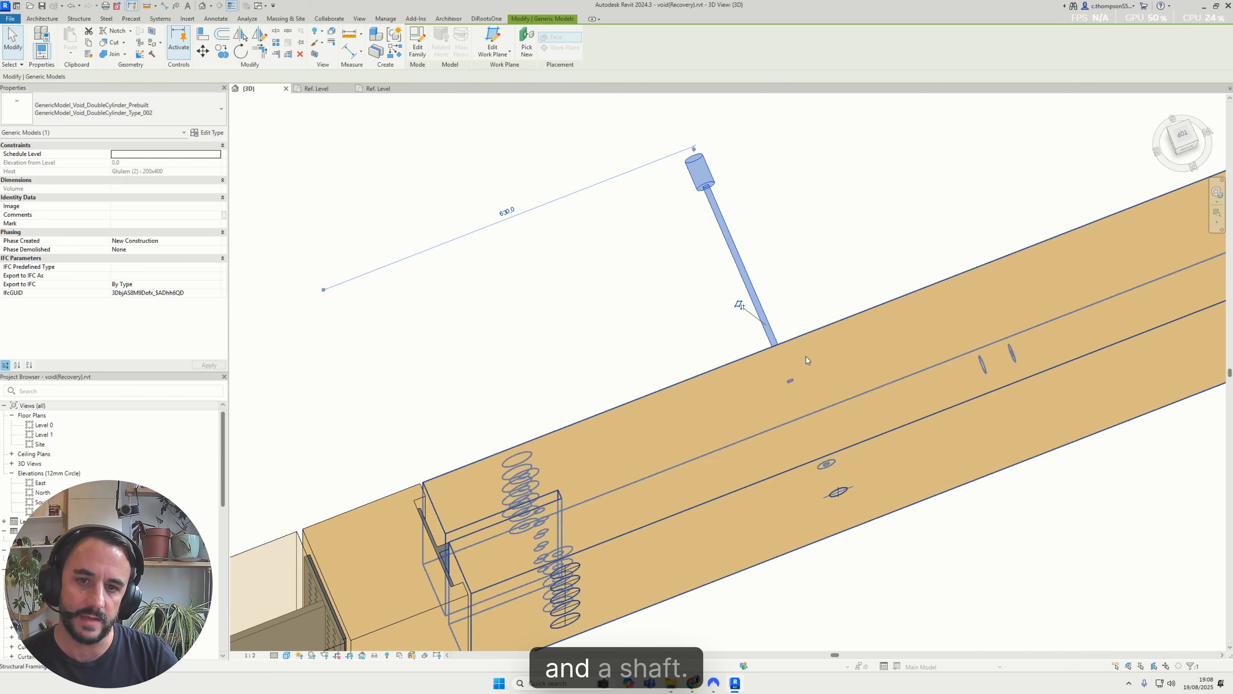
pyautogui.keyDown('shift'); pyautogui.moveTo(806, 356); pyautogui.dragTo(847, 341, button='middle'); pyautogui.keyUp('shift')
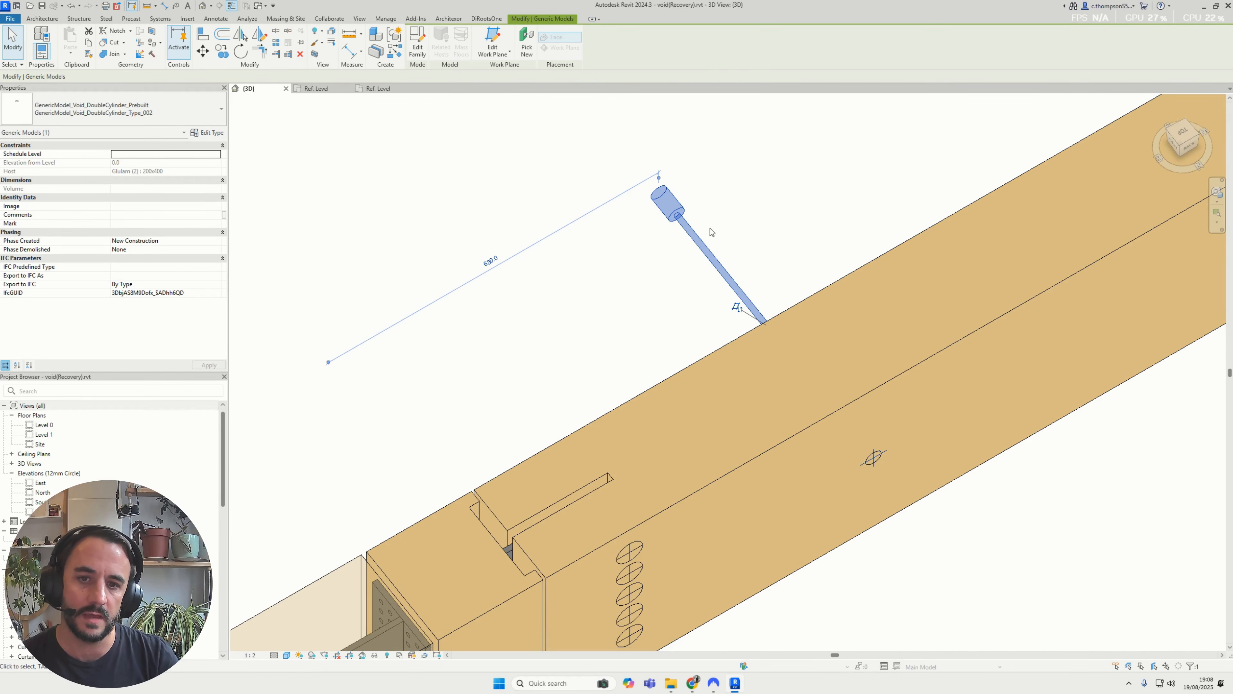
pyautogui.keyDown('shift'); pyautogui.moveTo(856, 428); pyautogui.dragTo(606, 290, button='middle'); pyautogui.keyUp('shift')
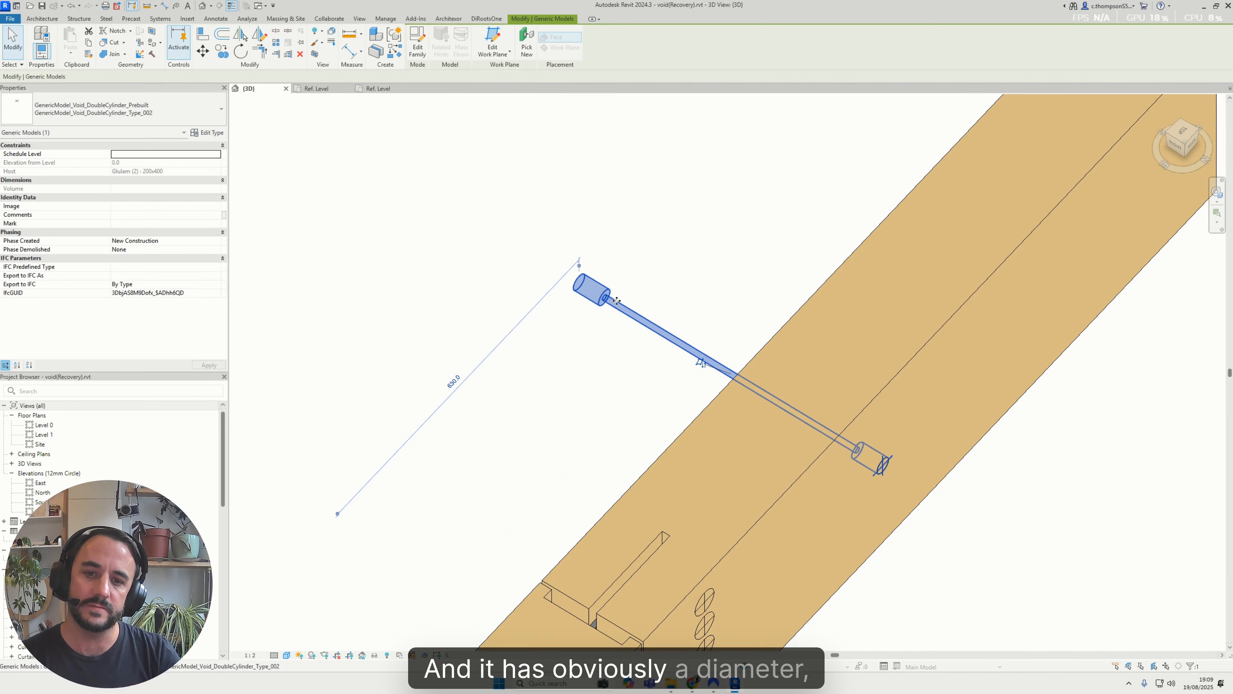
pyautogui.keyDown('shift'); pyautogui.moveTo(616, 301); pyautogui.dragTo(772, 340, button='middle'); pyautogui.keyUp('shift')
pyautogui.scroll(5, 690, 530)
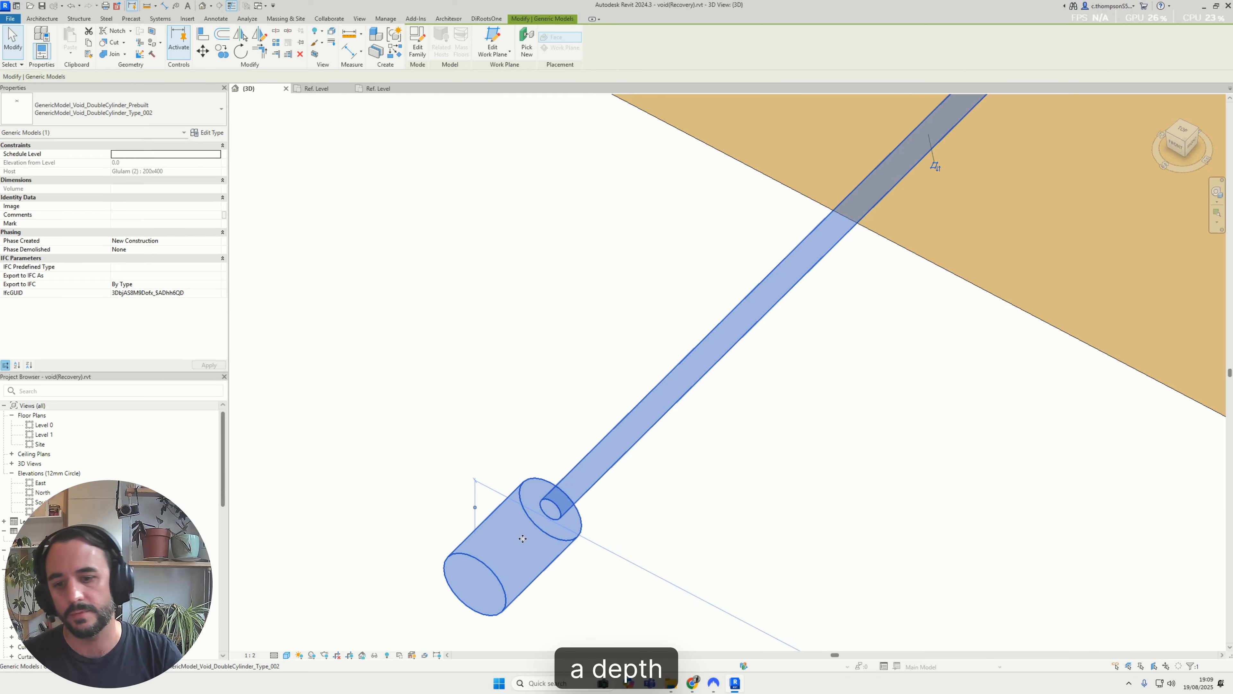
pyautogui.scroll(-4, 522, 539)
pyautogui.keyDown('shift'); pyautogui.moveTo(523, 539); pyautogui.dragTo(898, 440, button='middle'); pyautogui.keyUp('shift')
pyautogui.keyDown('shift'); pyautogui.moveTo(733, 443); pyautogui.dragTo(654, 402, button='middle'); pyautogui.keyUp('shift')
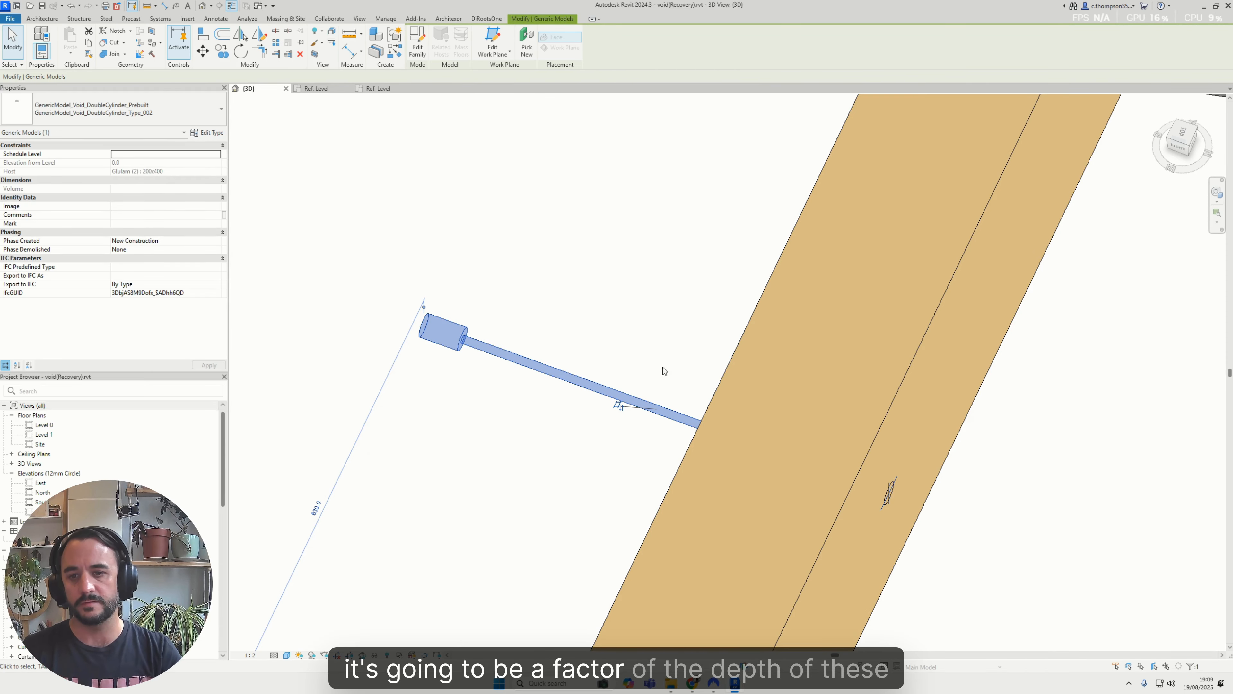
pyautogui.scroll(2, 445, 340)
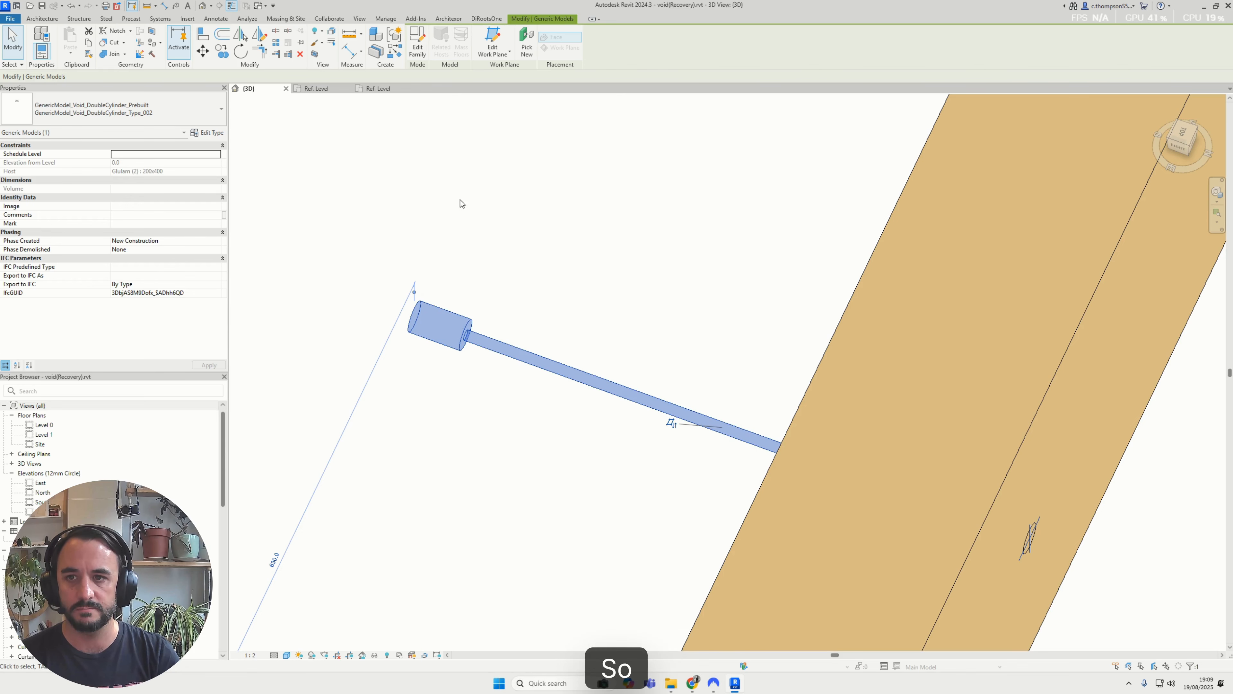
# Switch to the new family's Ref. Level plan and examine its host extrusion and crossing reference planes
pyautogui.click(369, 88)
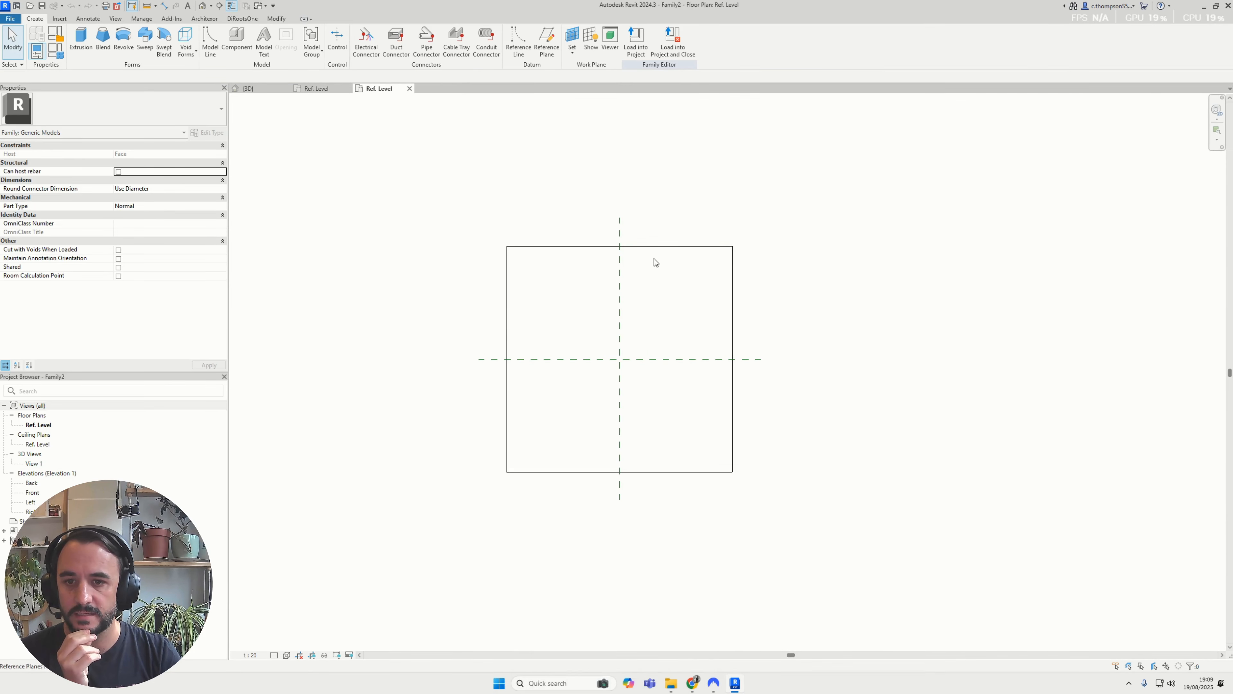
pyautogui.scroll(-3, 610, 353)
pyautogui.scroll(2, 611, 354)
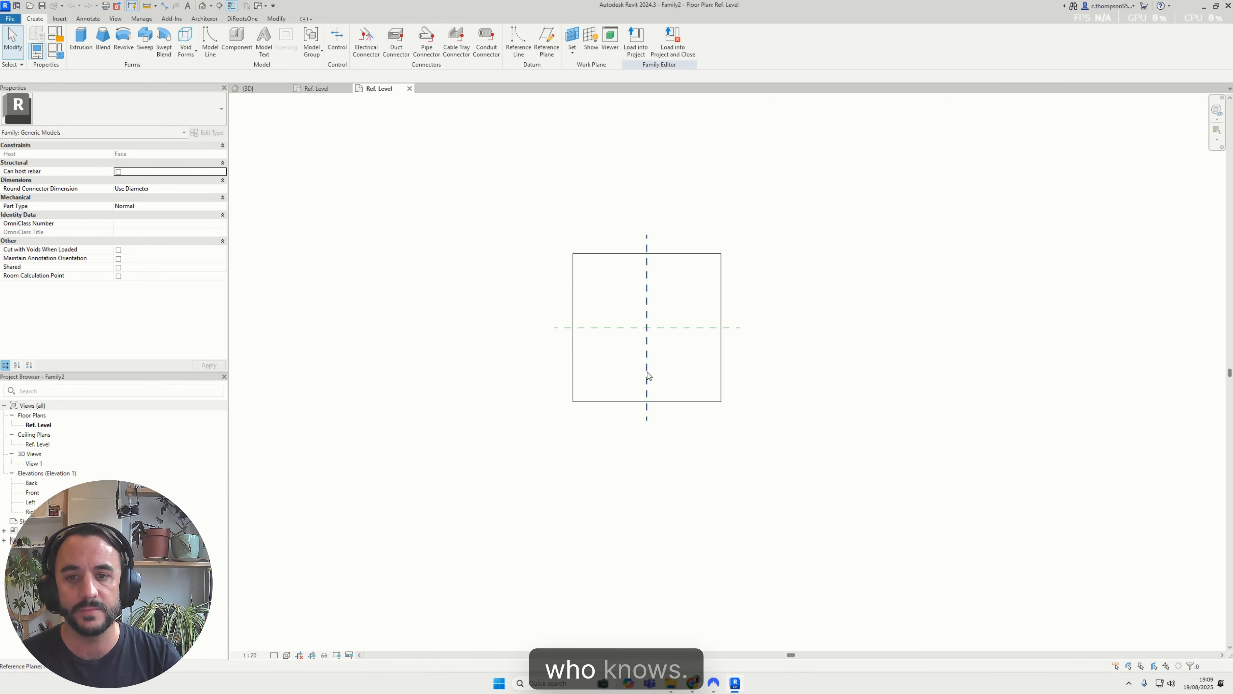
pyautogui.scroll(2, 646, 353)
pyautogui.click(611, 293)
pyautogui.click(835, 303)
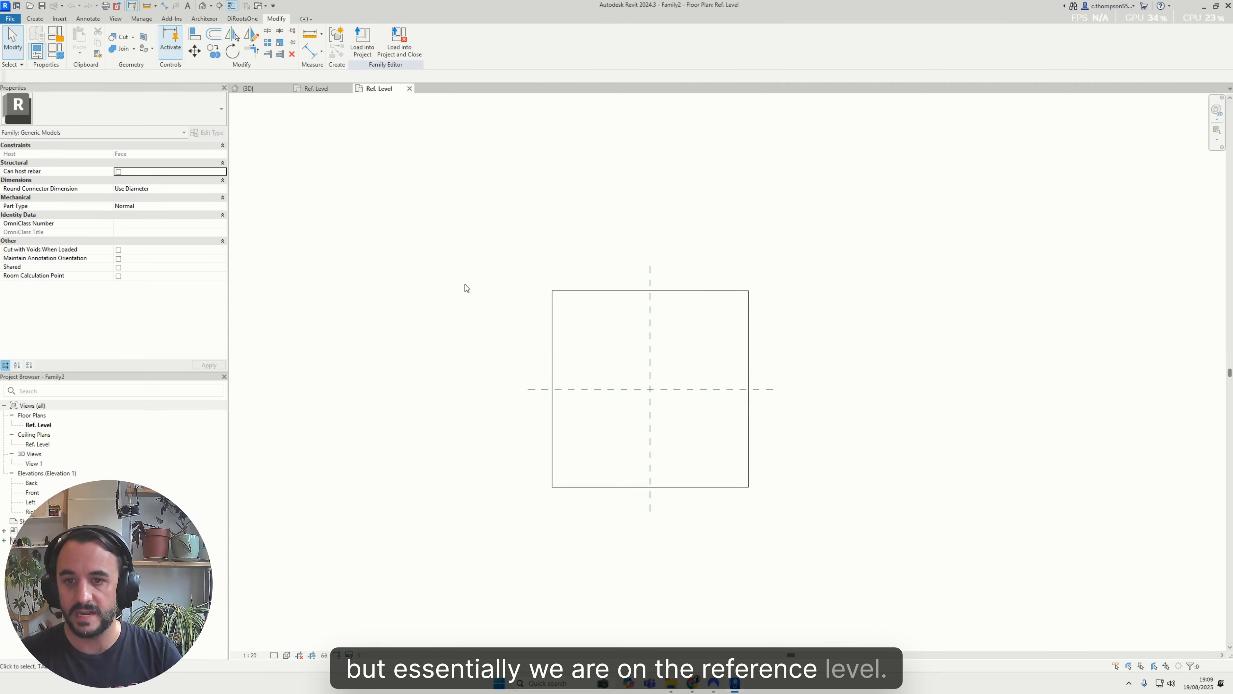
# Set the Ref. Level plan to 1:5 scale, Fine detail level and the Consistent Colors visual style
pyautogui.click(250, 655)
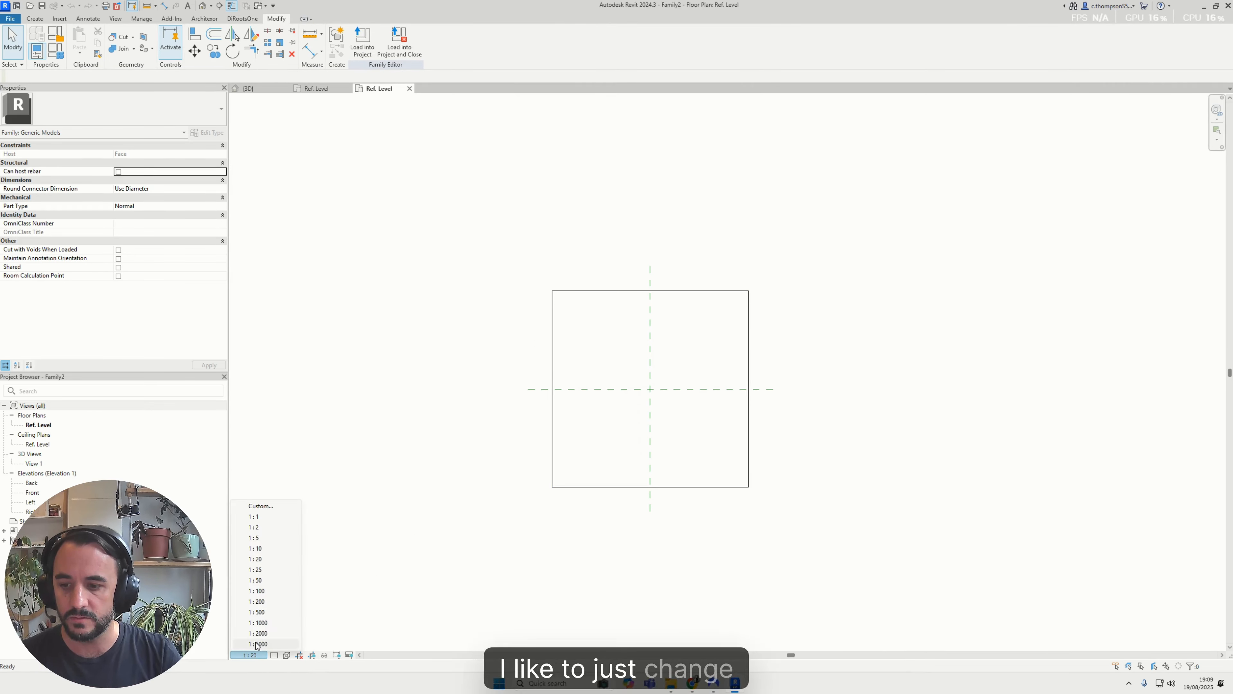
pyautogui.click(254, 538)
pyautogui.click(275, 654)
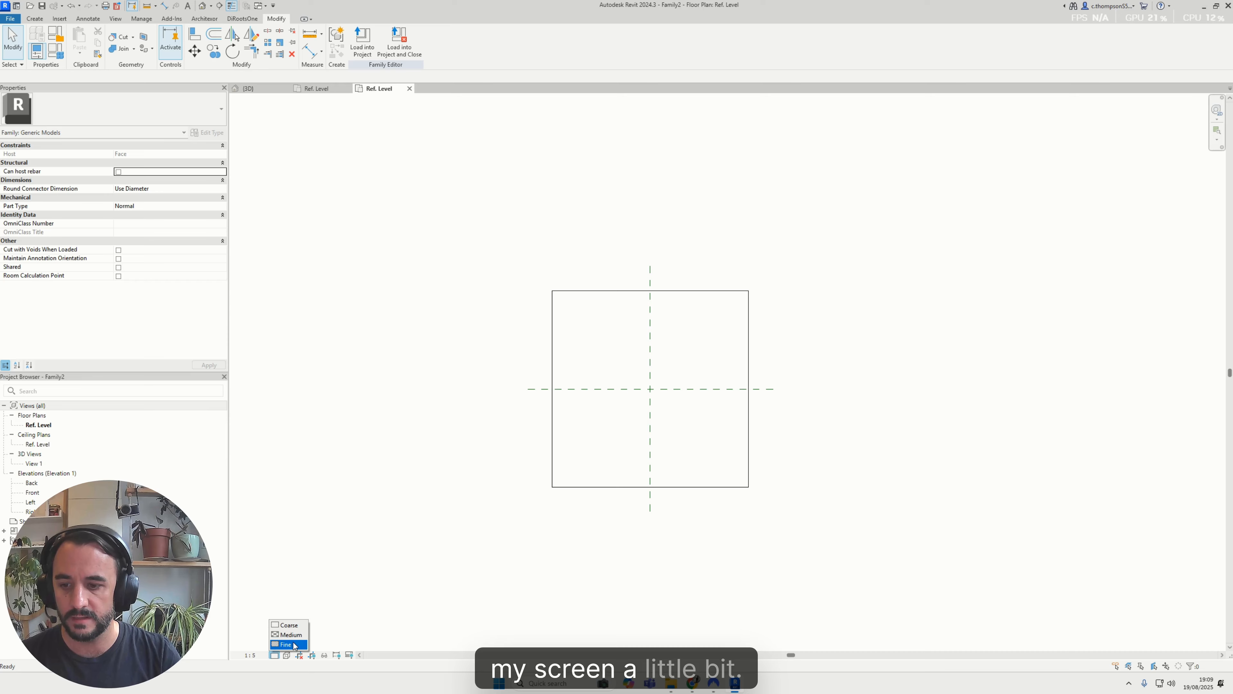
pyautogui.click(290, 644)
pyautogui.click(287, 654)
pyautogui.click(327, 625)
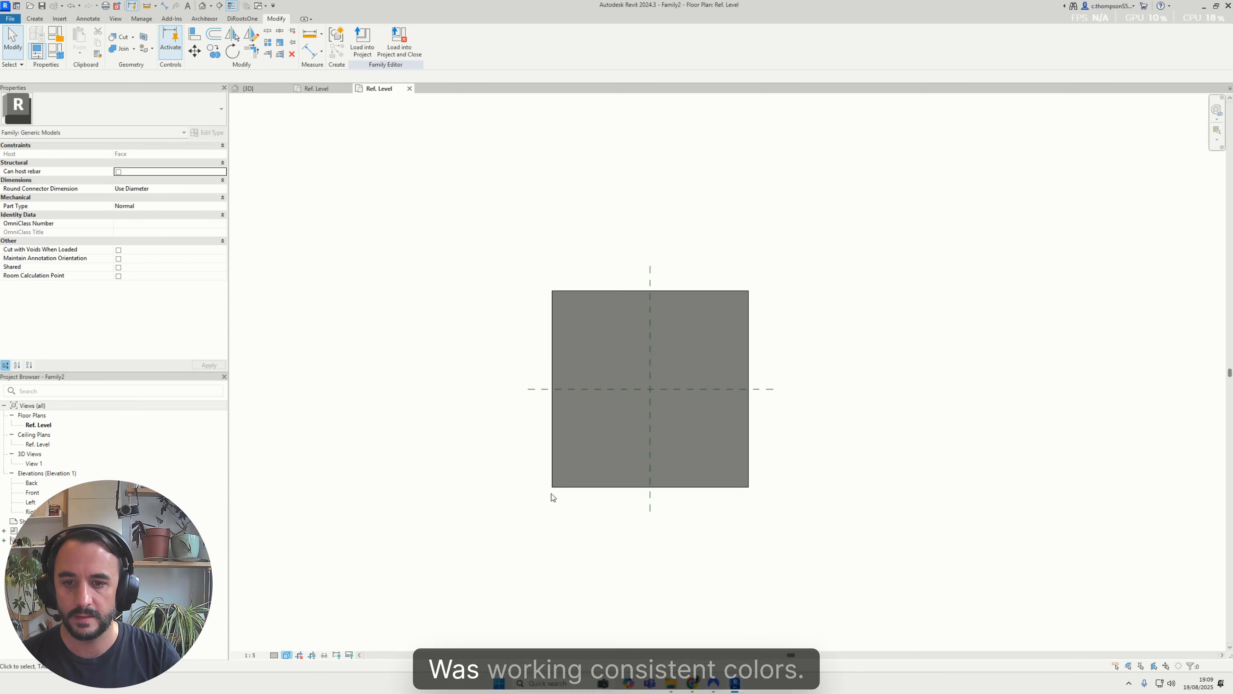
# Stretch the host extrusion clear of the vertical reference plane, its far edge about 3400 mm away, and inspect it in 3D View 1
pyautogui.click(553, 486)
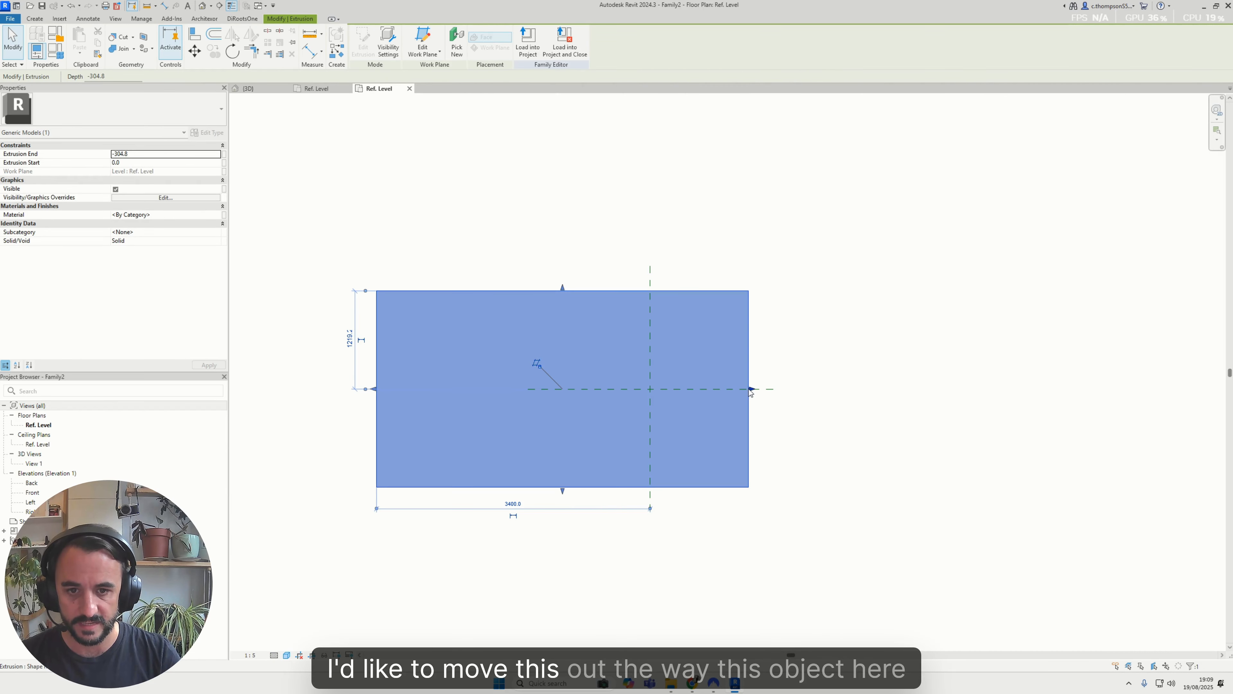
pyautogui.moveTo(622, 399); pyautogui.dragTo(488, 400)
pyautogui.doubleClick(34, 463)
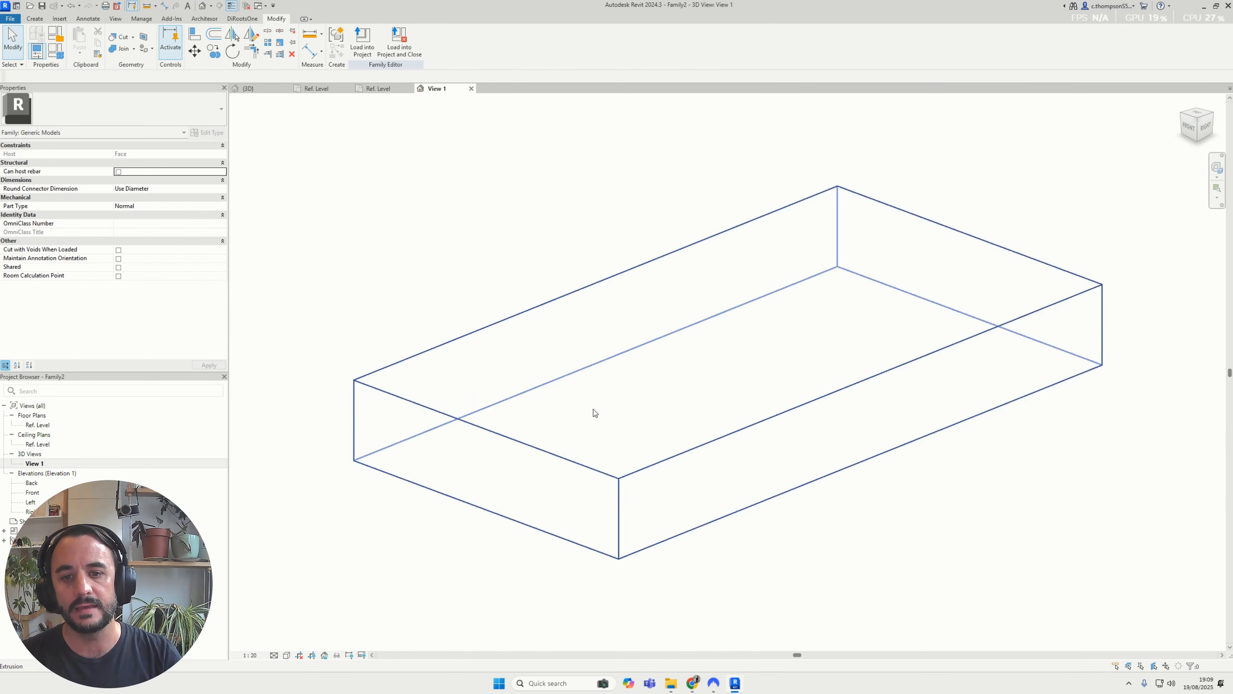
pyautogui.scroll(-3, 595, 412)
pyautogui.click(595, 412)
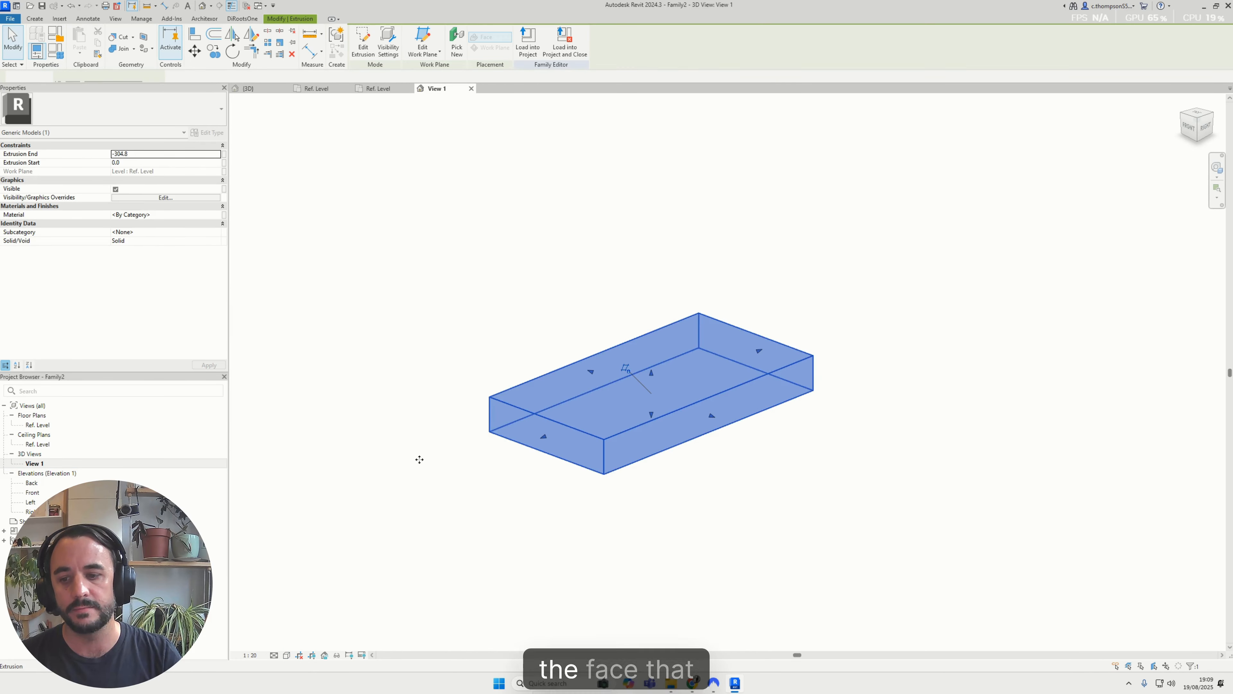
# Set 3D View 1 to 1:5 scale, the Consistent Colors visual style and Fine detail level
pyautogui.click(264, 537)
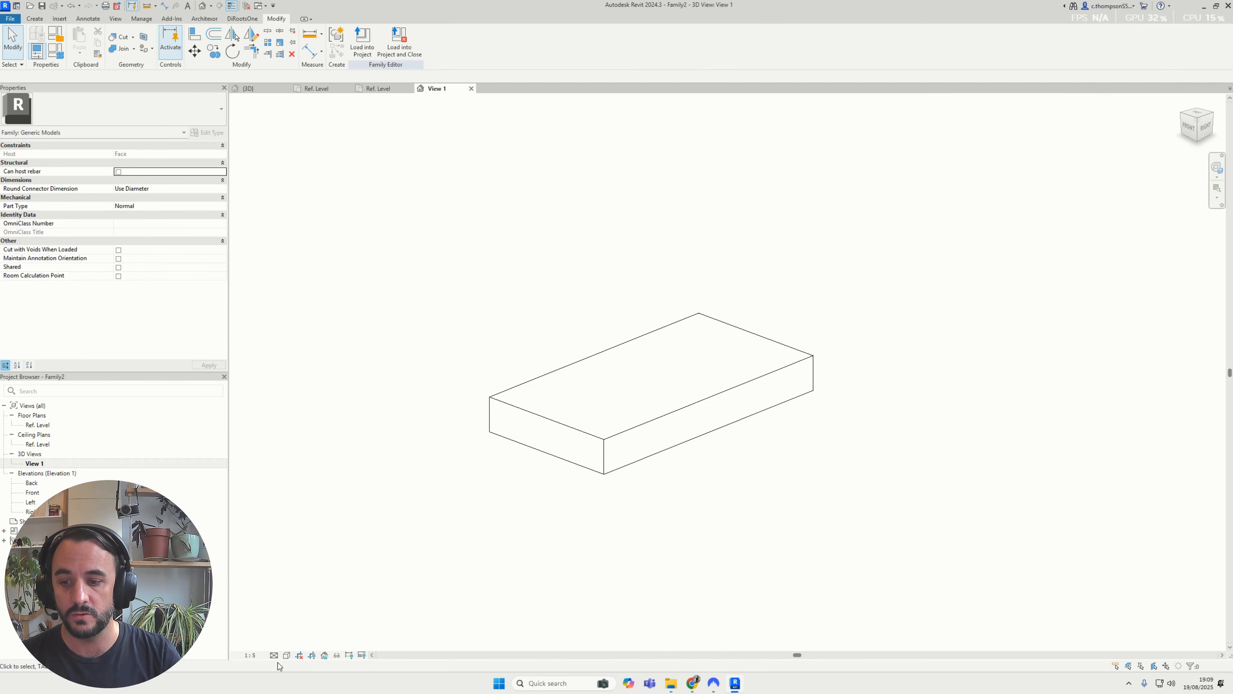
pyautogui.click(287, 654)
pyautogui.click(333, 615)
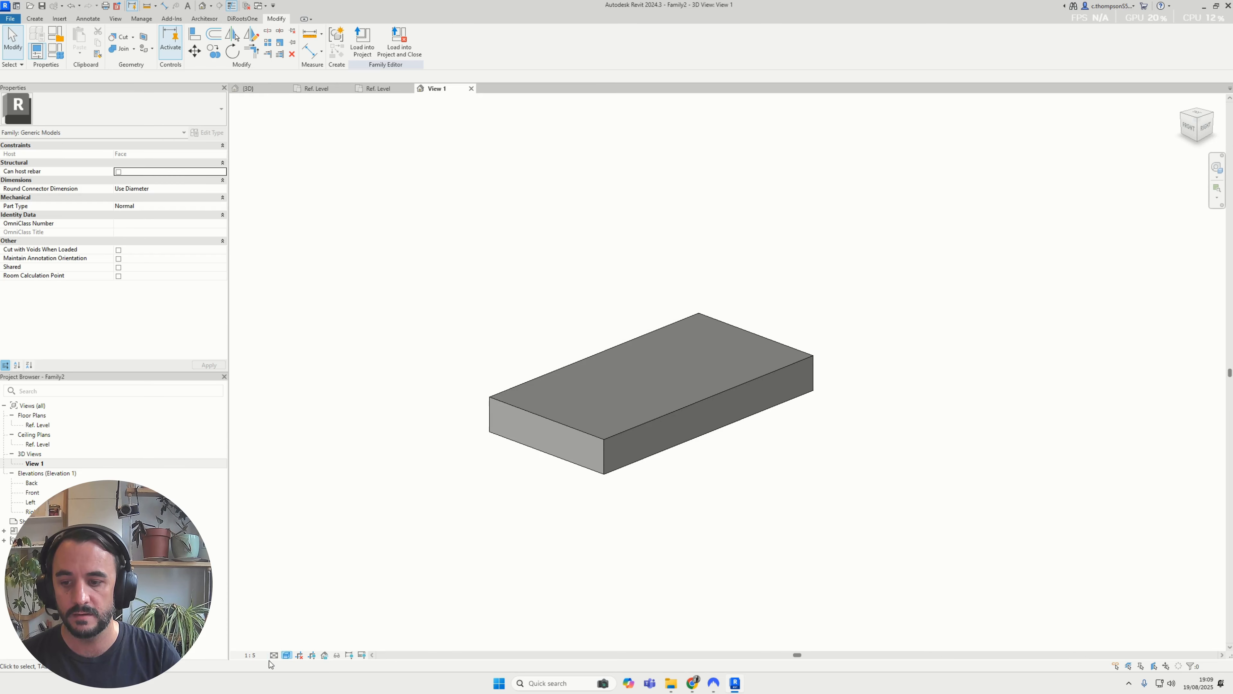
pyautogui.keyDown('shift'); pyautogui.moveTo(289, 646); pyautogui.dragTo(511, 431, button='middle'); pyautogui.keyUp('shift')
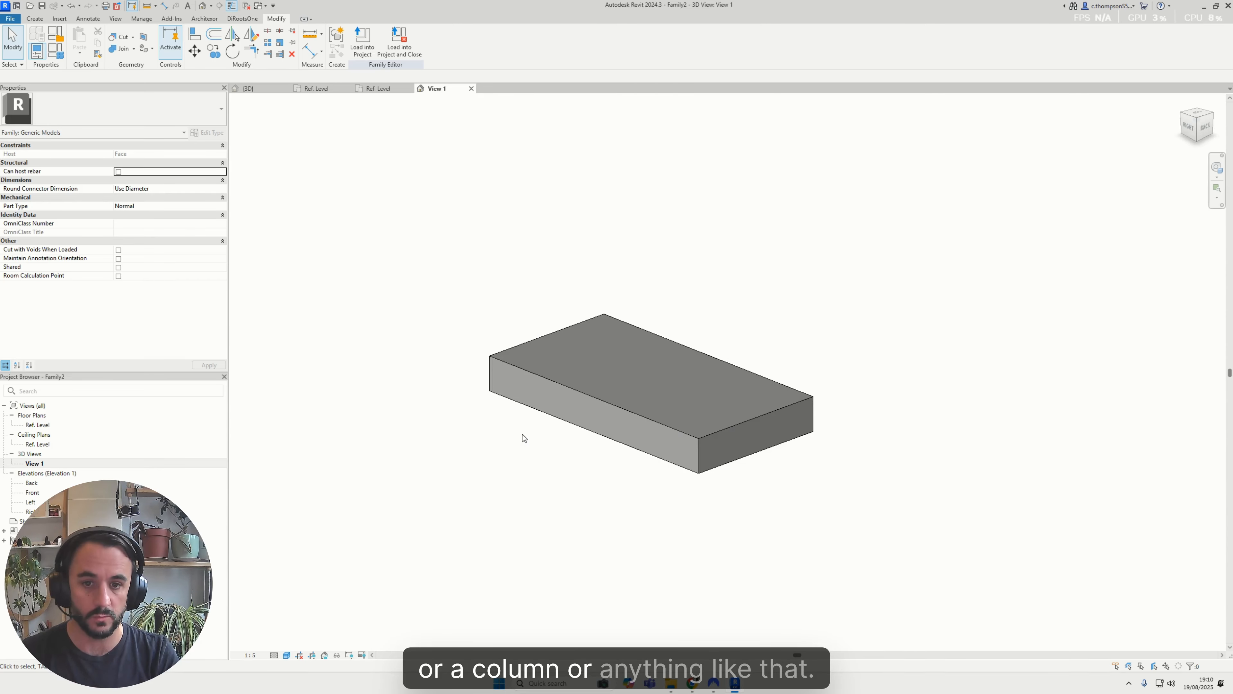
# Start a void extrusion in the new family's Ref. Level plan and sketch a circle of 240 mm radius centred on the reference planes' intersection
pyautogui.moveTo(527, 438)
pyautogui.keyDown('shift'); pyautogui.mouseDown(button='middle')
pyautogui.moveTo(646, 388)
pyautogui.moveTo(725, 238)
pyautogui.mouseUp(button='middle'); pyautogui.keyUp('shift')
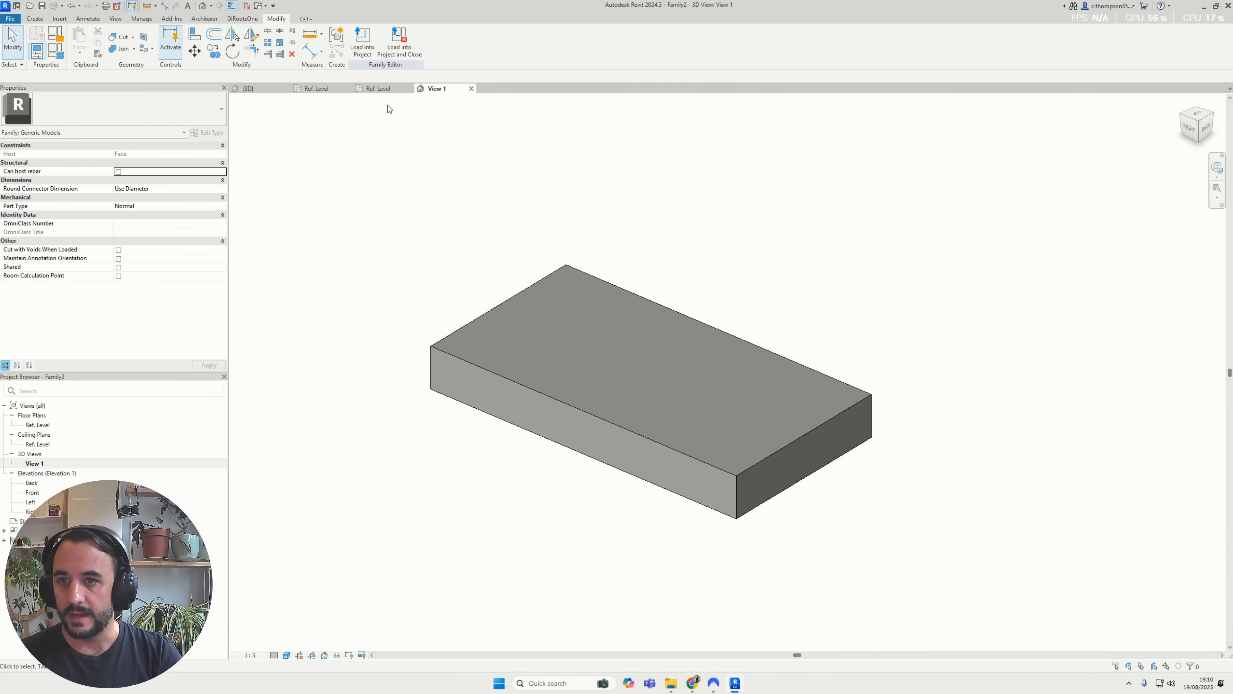
pyautogui.click(381, 92)
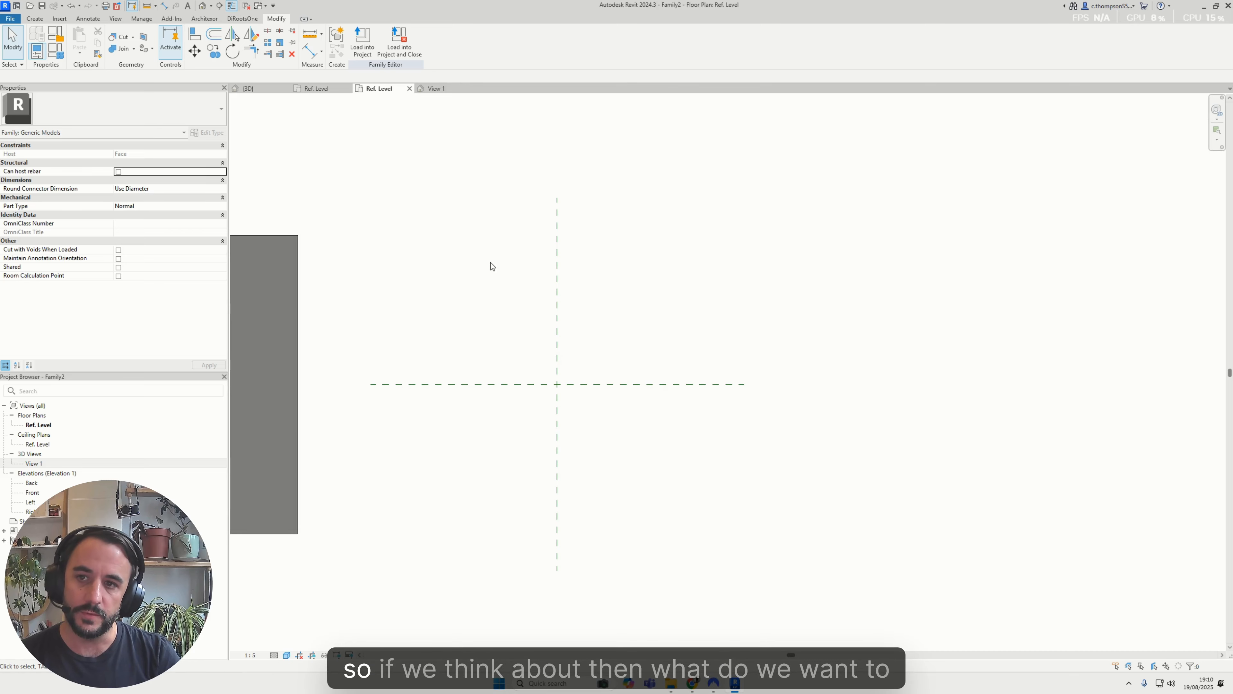
pyautogui.click(433, 89)
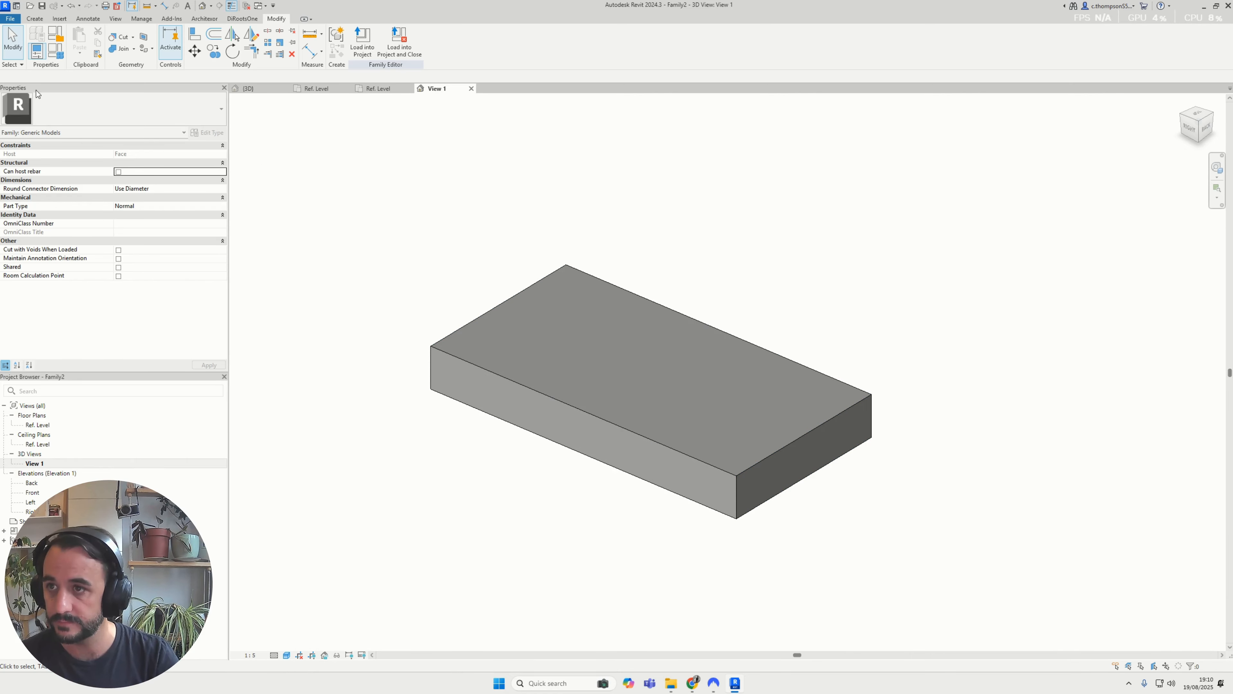
pyautogui.click(386, 88)
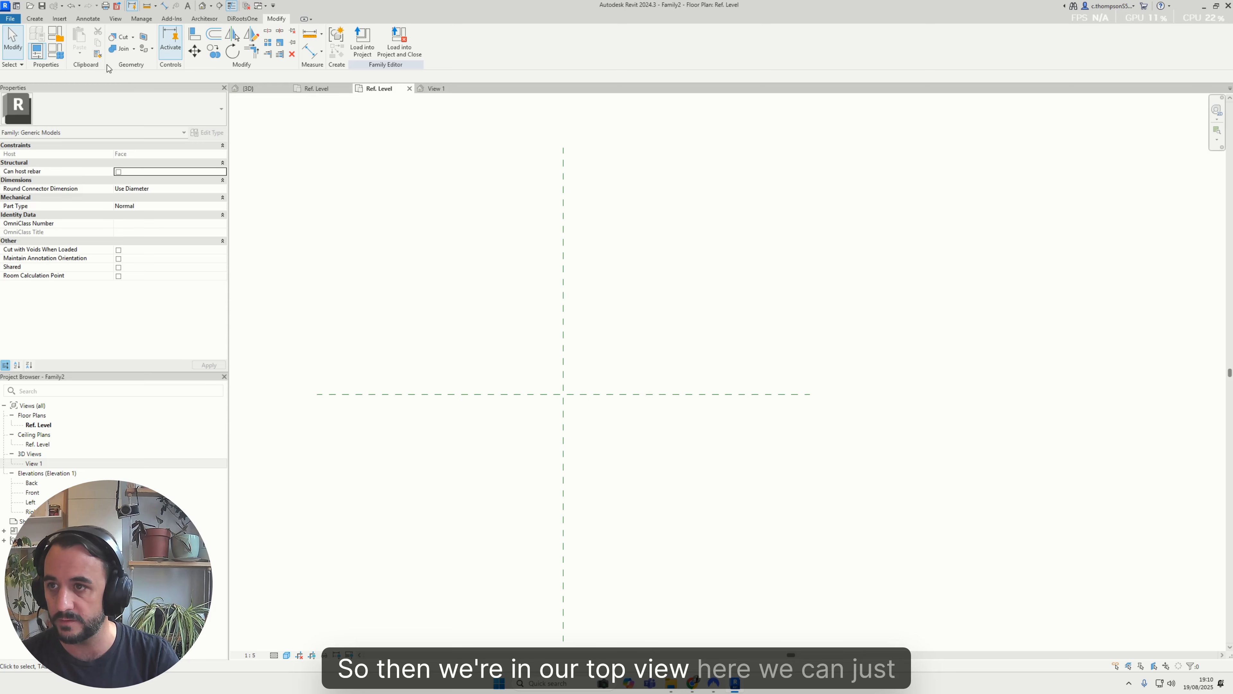
pyautogui.click(46, 22)
pyautogui.click(187, 53)
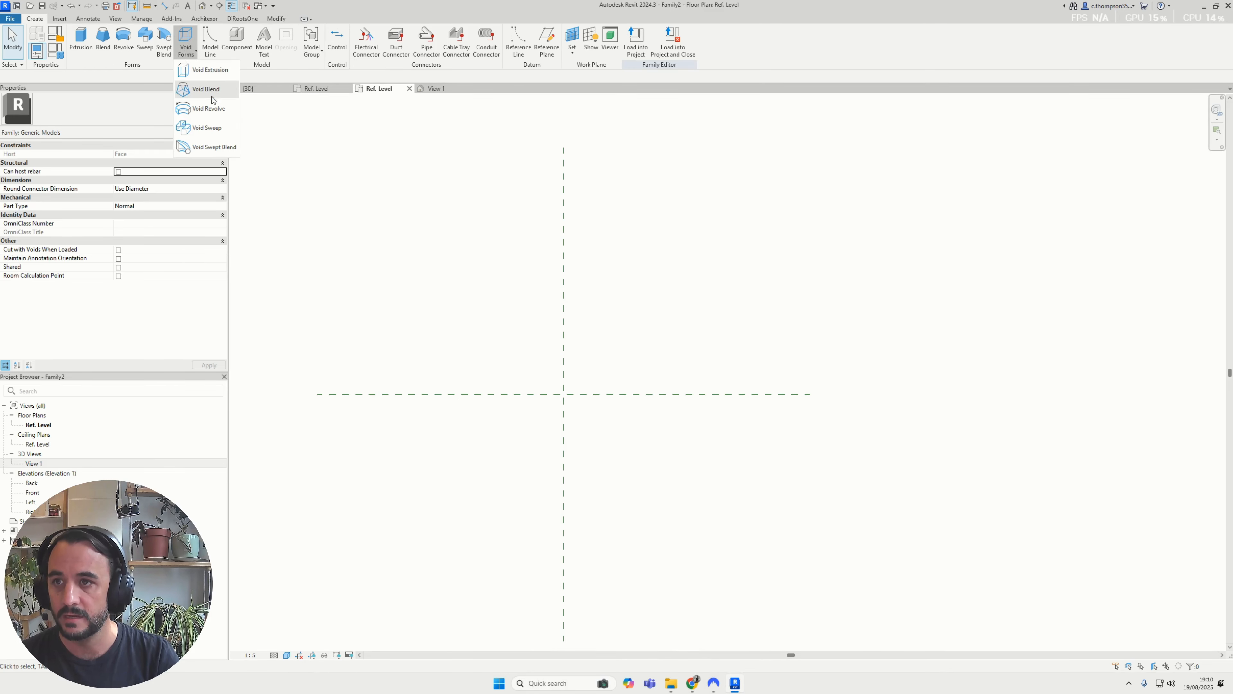
pyautogui.click(214, 70)
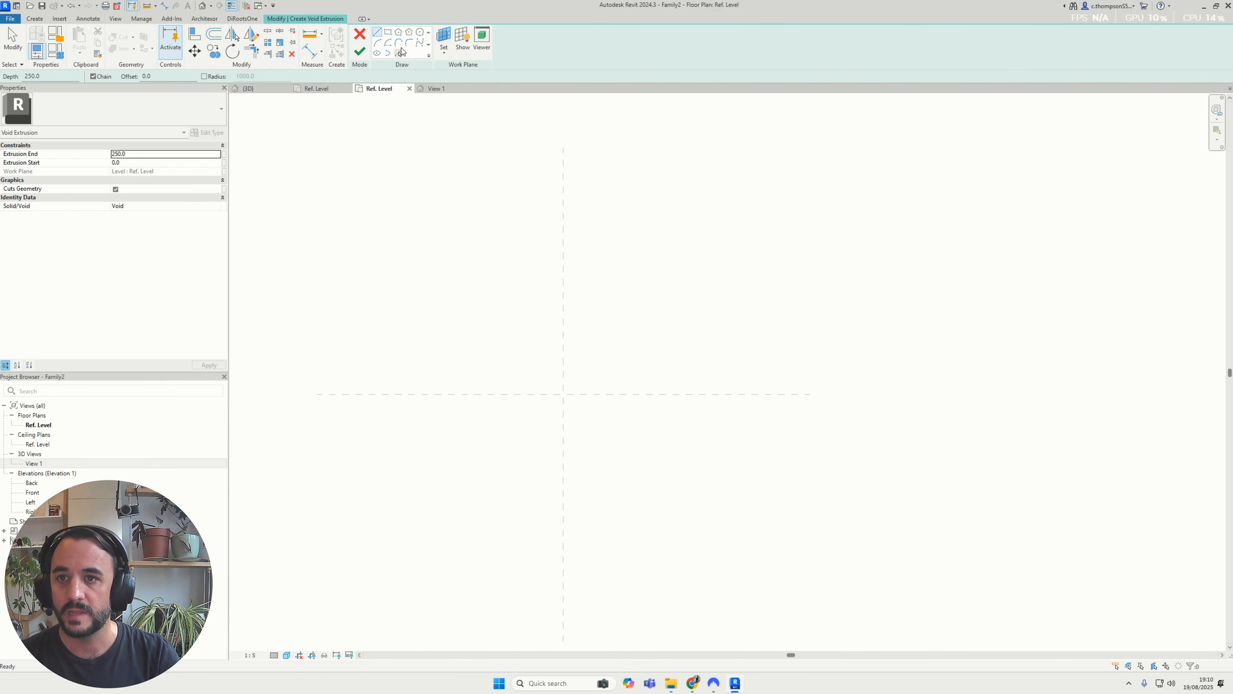
pyautogui.click(420, 35)
pyautogui.scroll(3, 606, 341)
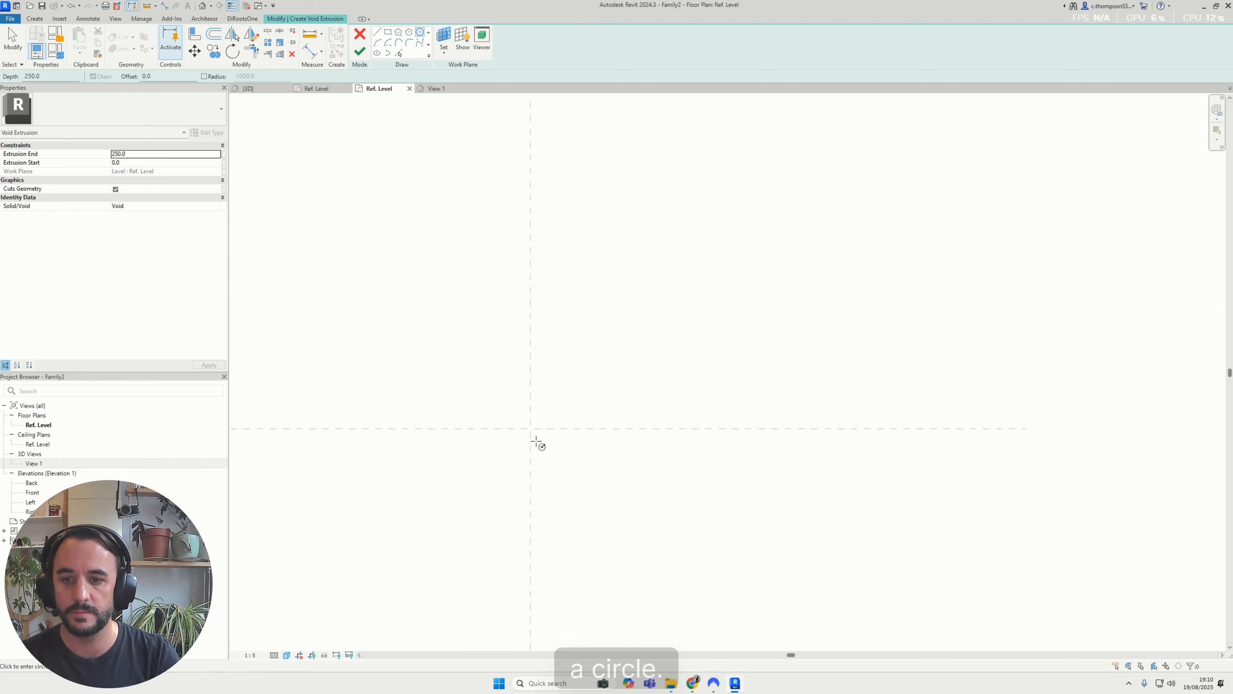
pyautogui.click(530, 428)
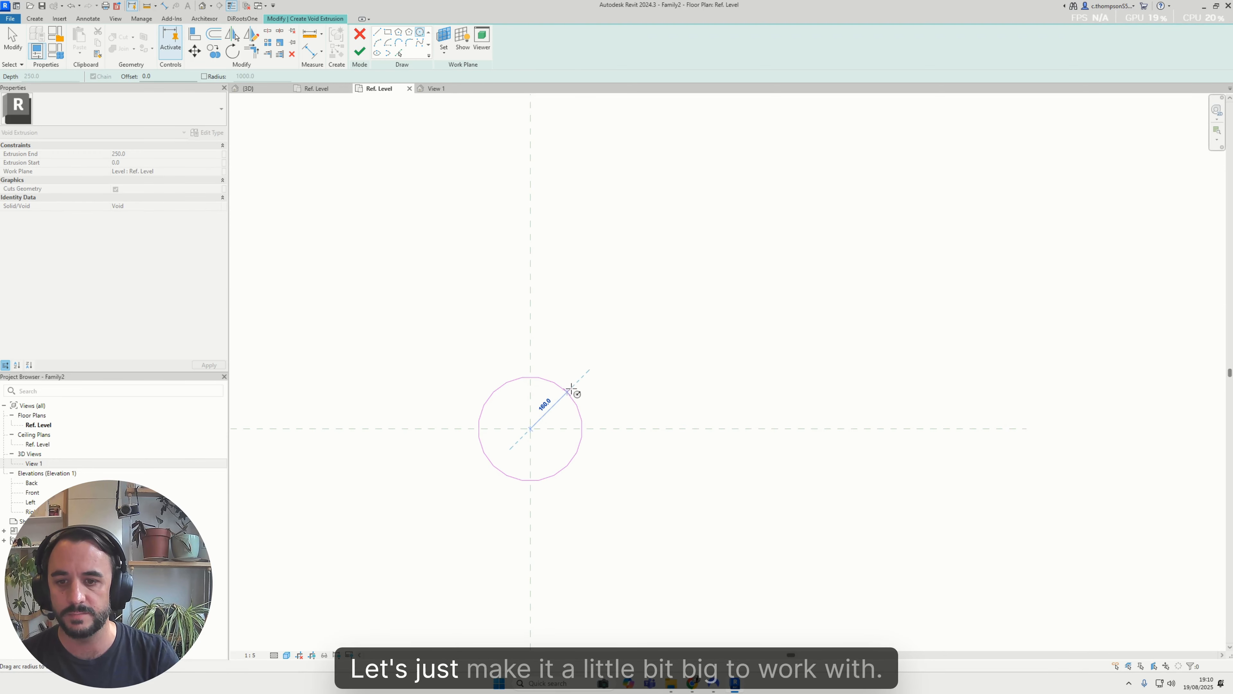
pyautogui.click(602, 394)
pyautogui.moveTo(561, 420); pyautogui.dragTo(596, 400, button='middle')
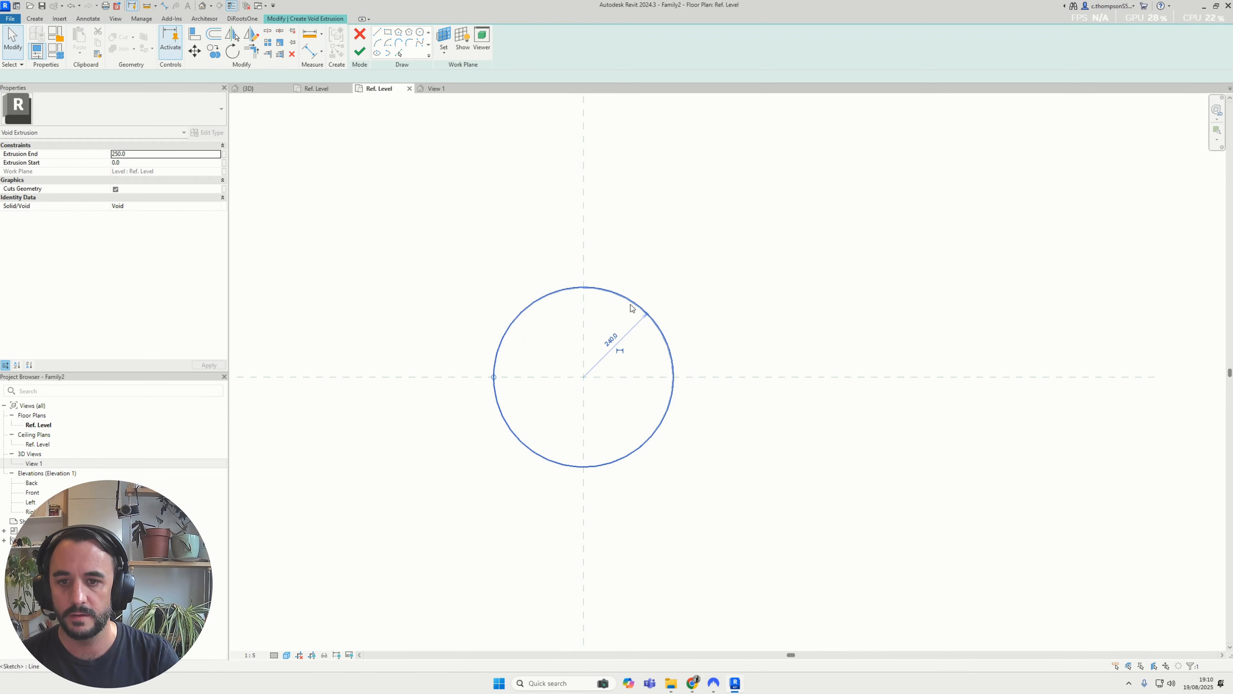
# Make the sketched circle's center mark visible and align it with the crossing reference planes
pyautogui.click(630, 307)
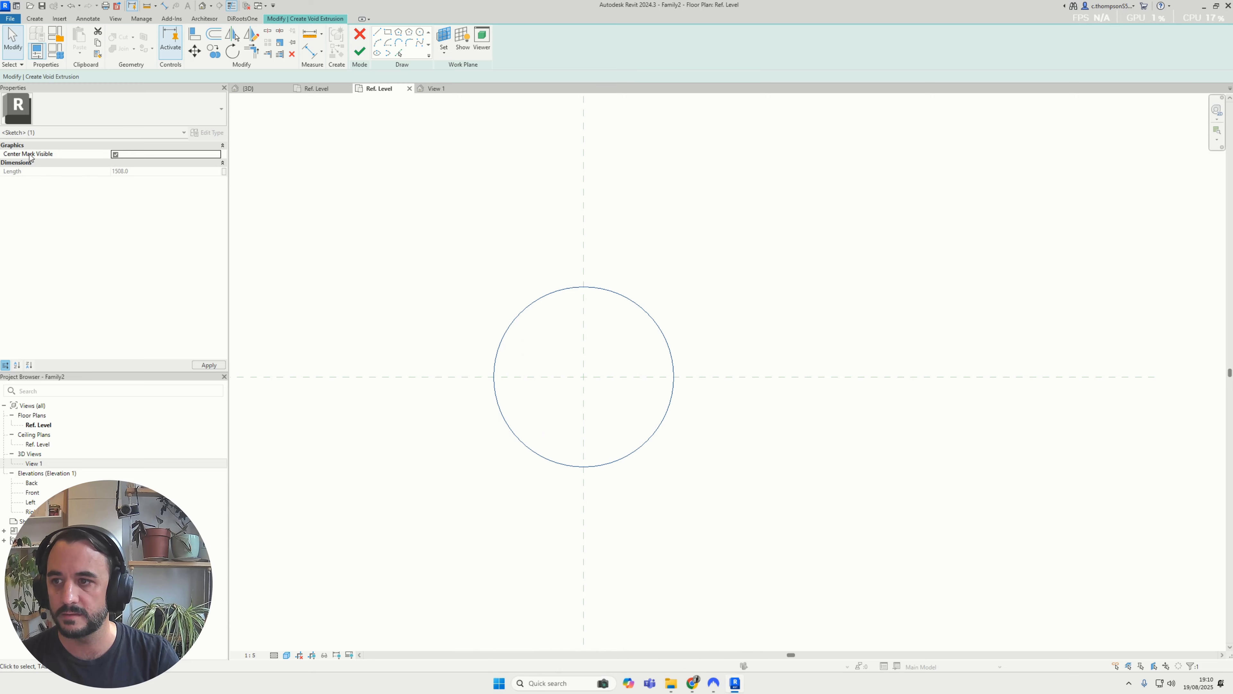
pyautogui.click(526, 227)
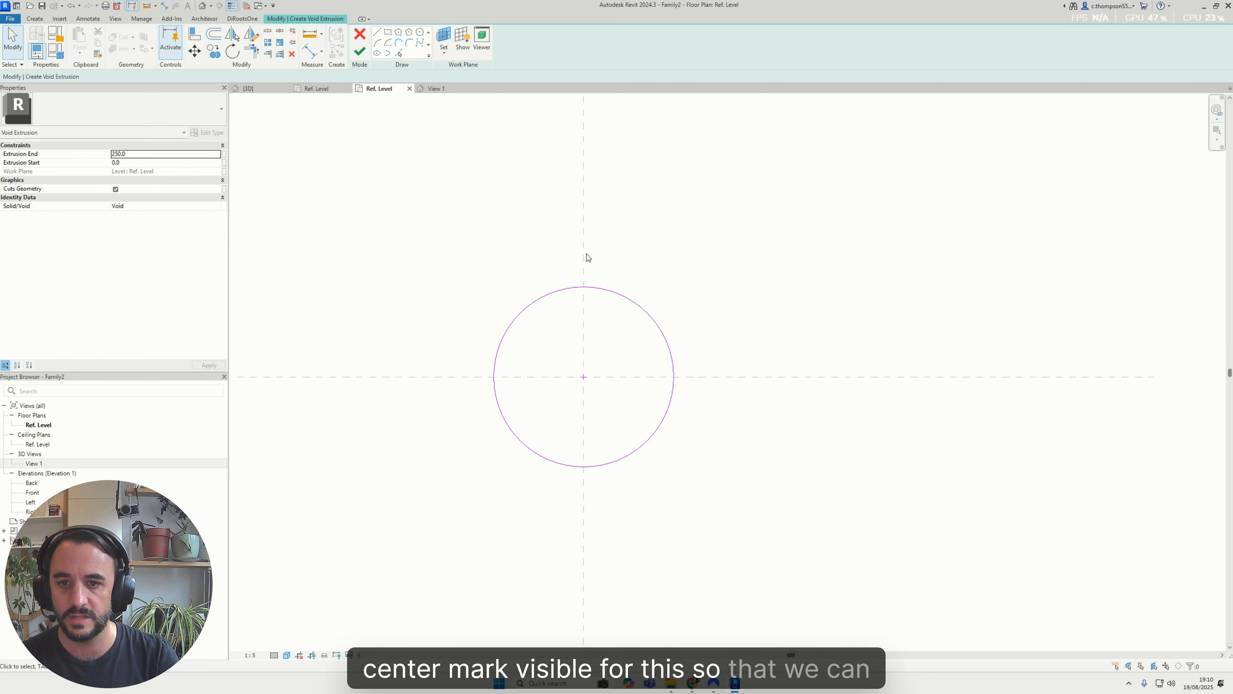
pyautogui.press('a')
pyautogui.press('l')
pyautogui.scroll(2, 590, 378)
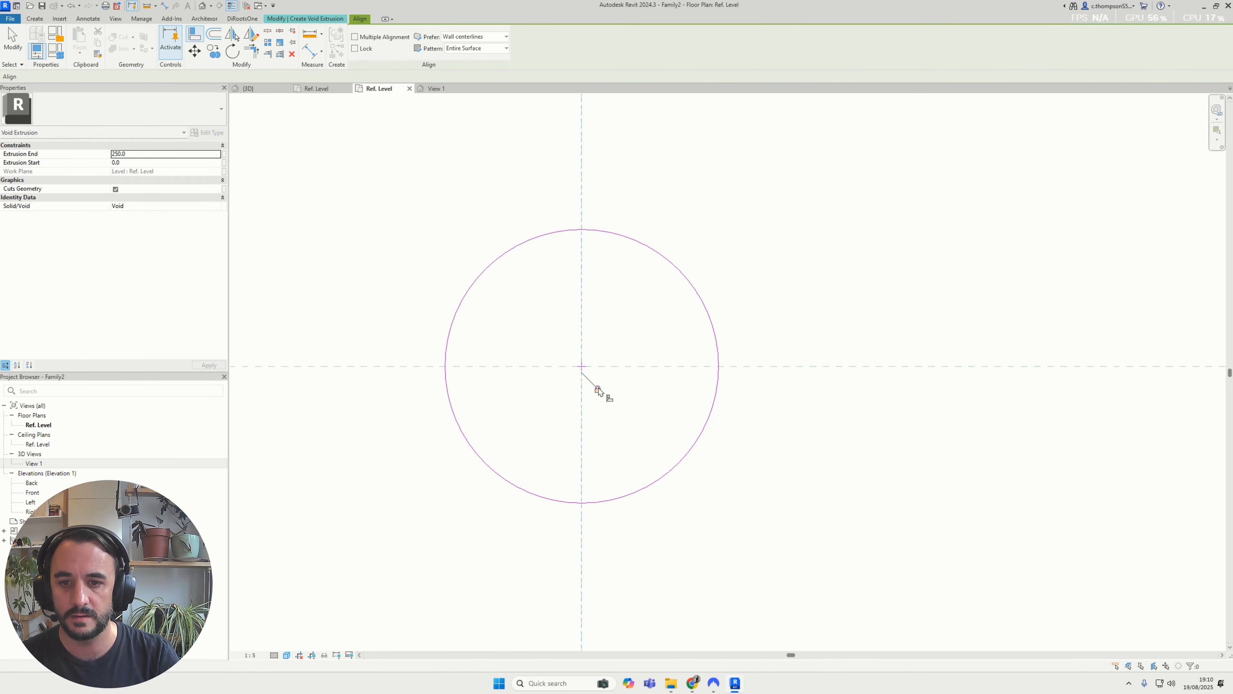
pyautogui.click(589, 367)
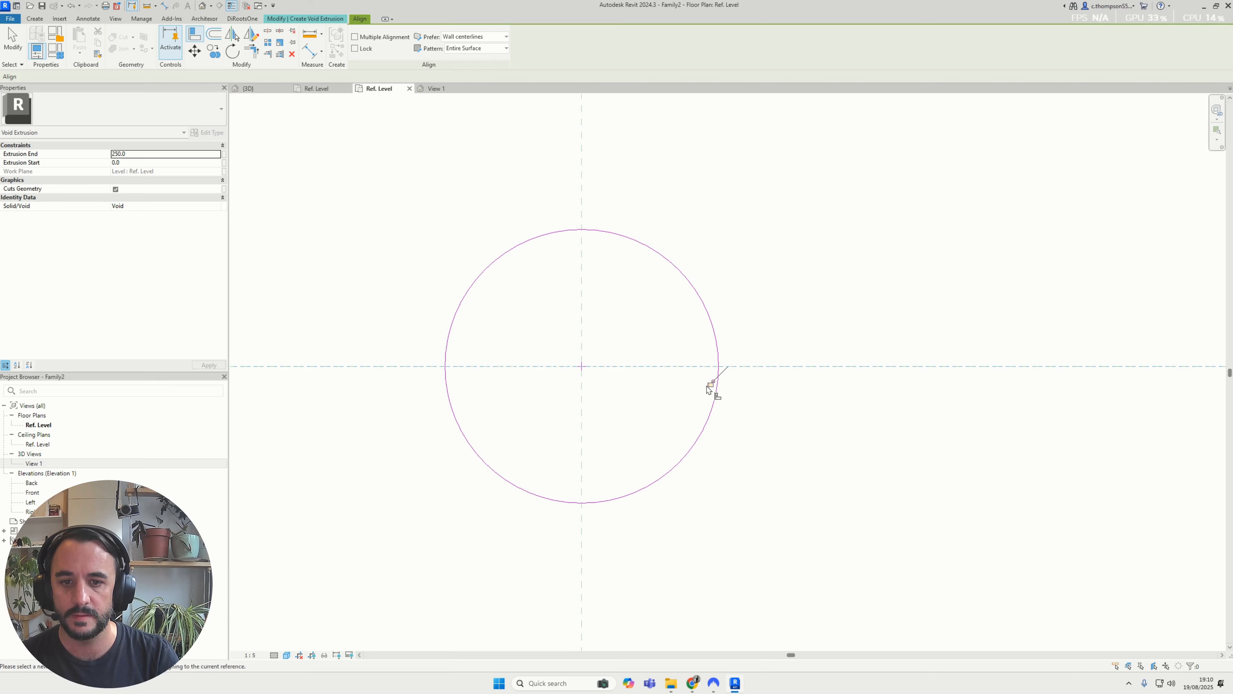
pyautogui.scroll(-3, 709, 388)
pyautogui.press('Escape')
pyautogui.press('Escape')
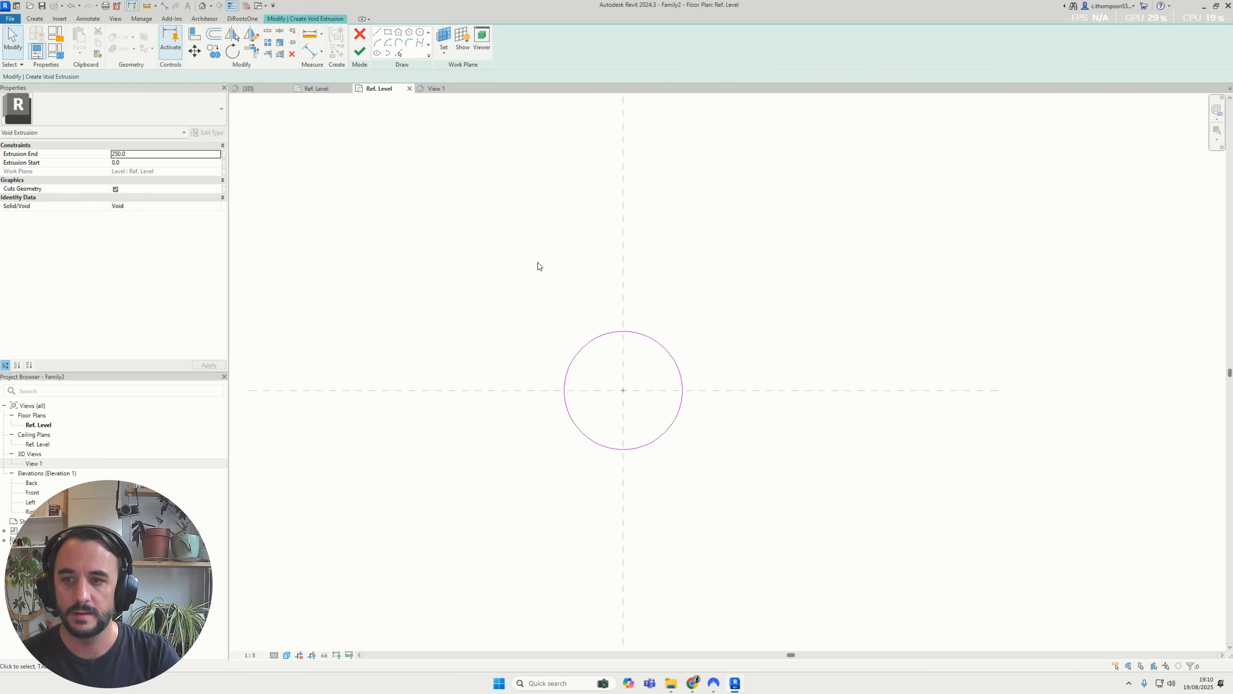
# Add a diameter dimension to the sketched circle
pyautogui.click(36, 19)
pyautogui.click(88, 18)
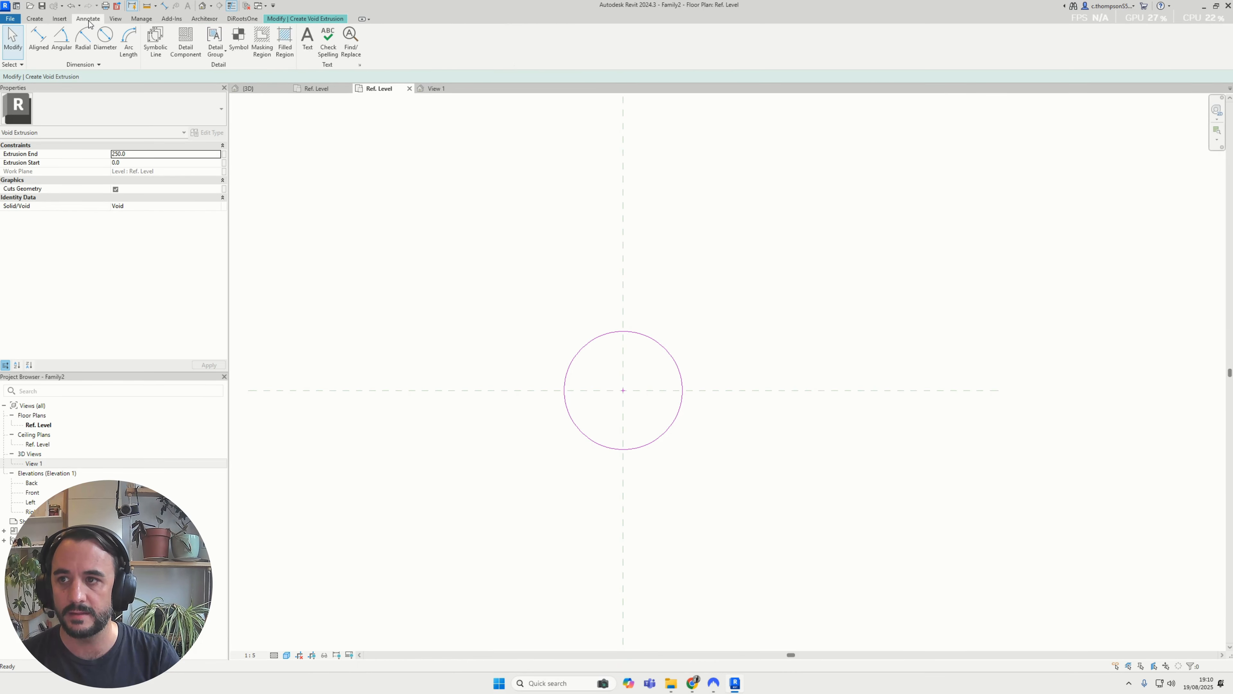
pyautogui.scroll(4, 659, 395)
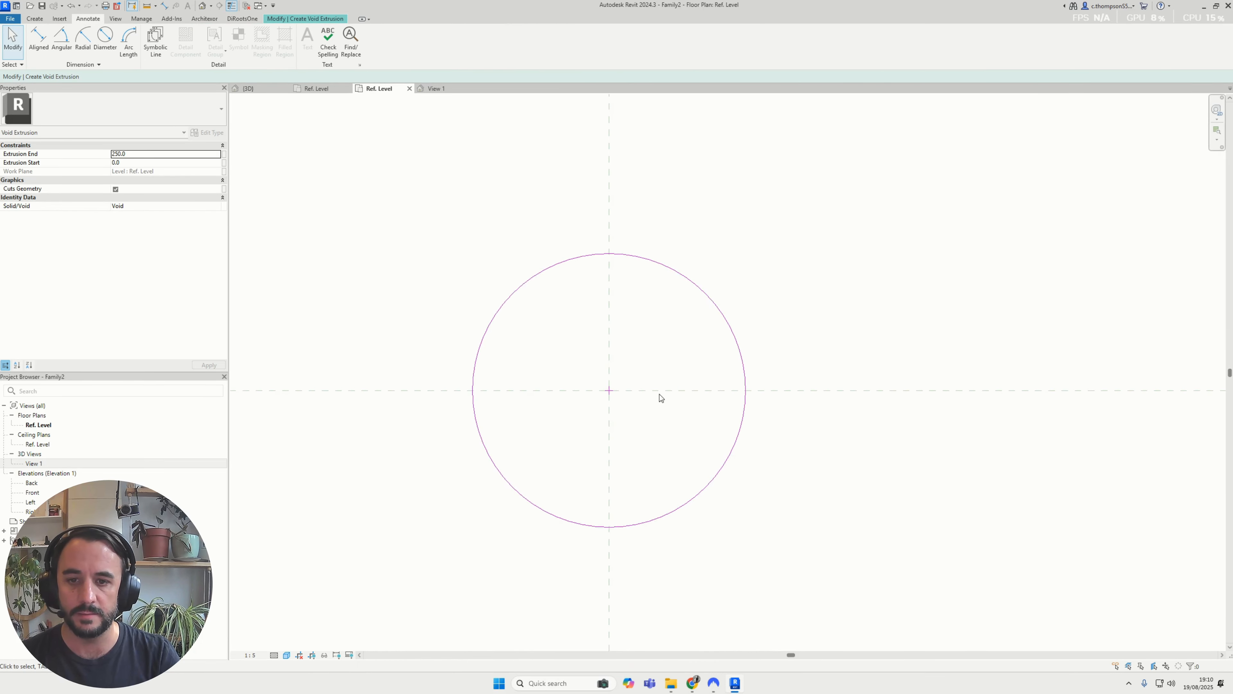
pyautogui.click(113, 43)
pyautogui.click(501, 303)
pyautogui.click(521, 200)
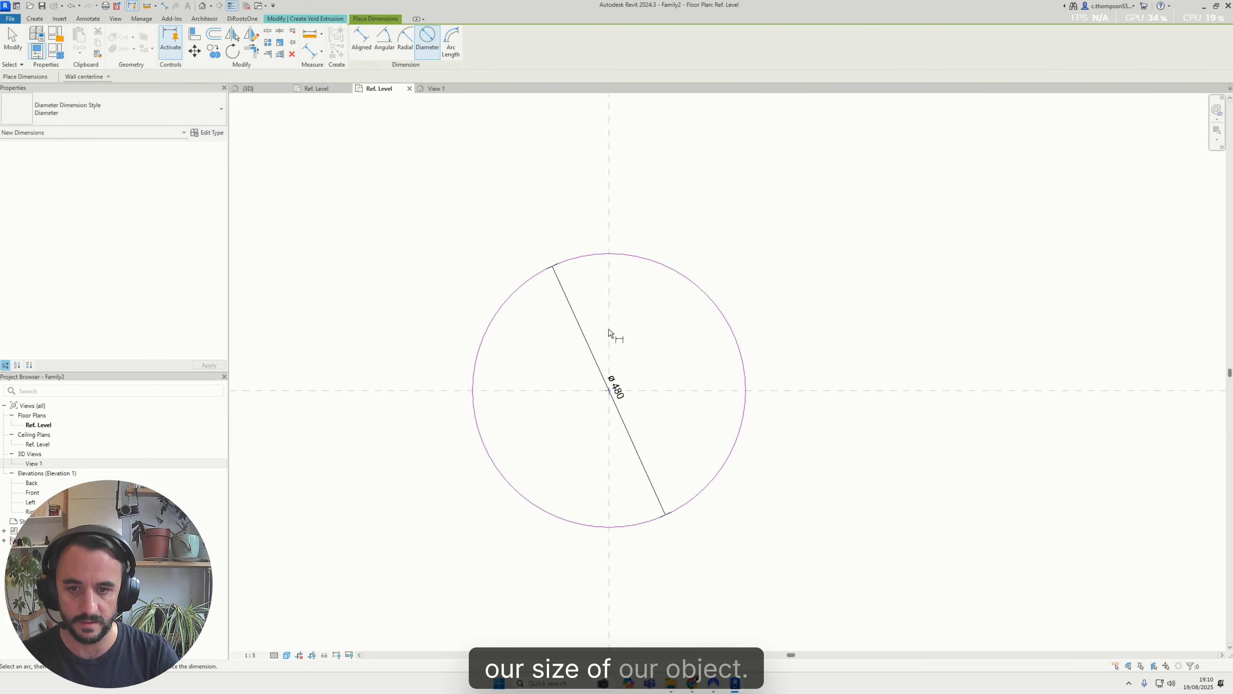
pyautogui.press('Escape')
pyautogui.press('Escape')
pyautogui.scroll(2, 663, 375)
pyautogui.scroll(-3, 663, 376)
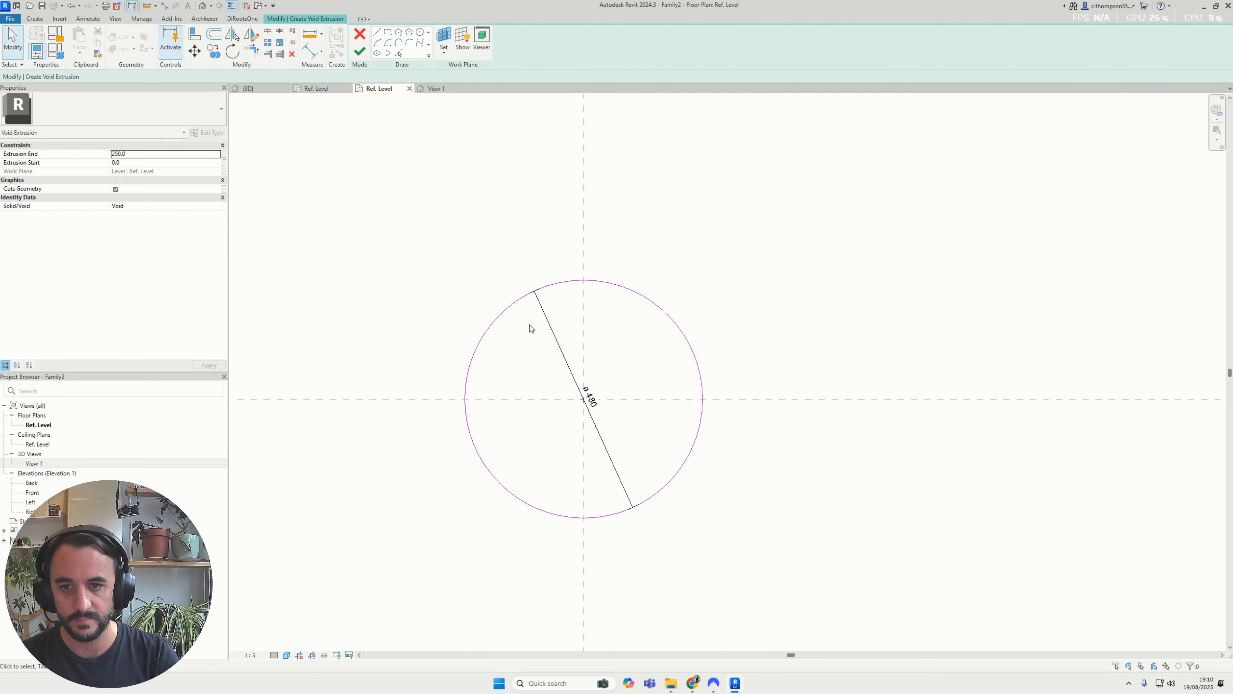
# Label the circle's diameter dimension with a new instance family parameter named hole_countersunk_dia, and copy the parameter name
pyautogui.click(549, 336)
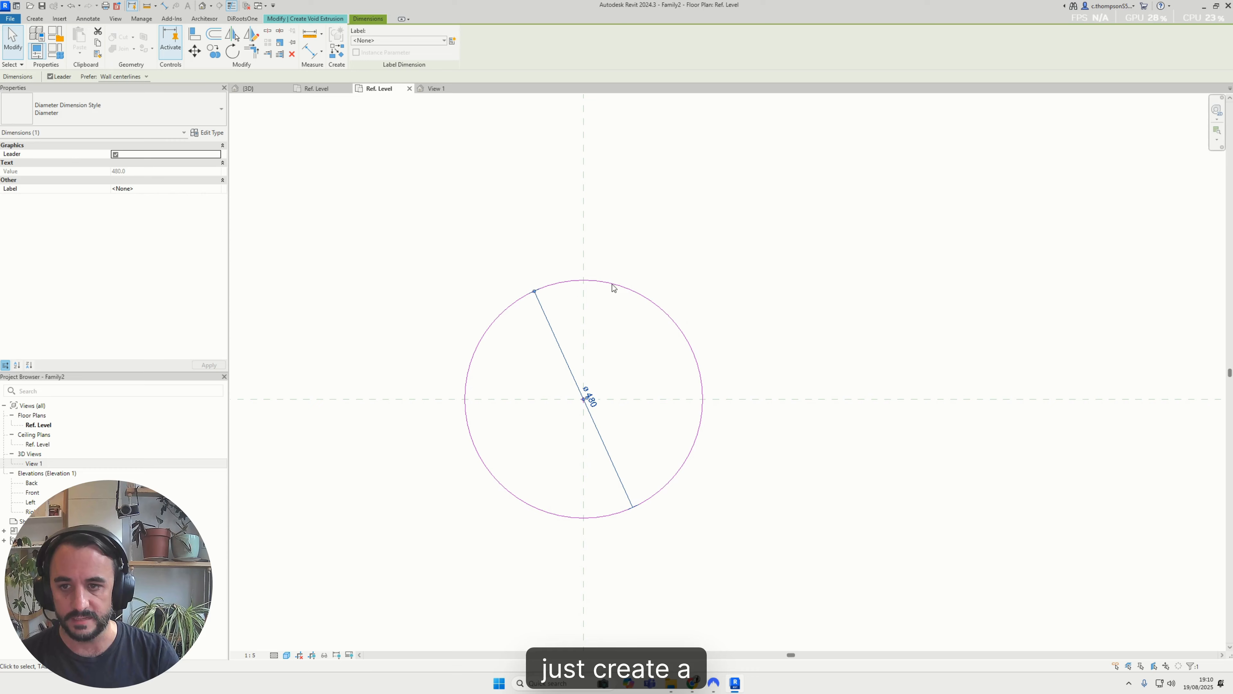
pyautogui.click(92, 19)
pyautogui.click(536, 254)
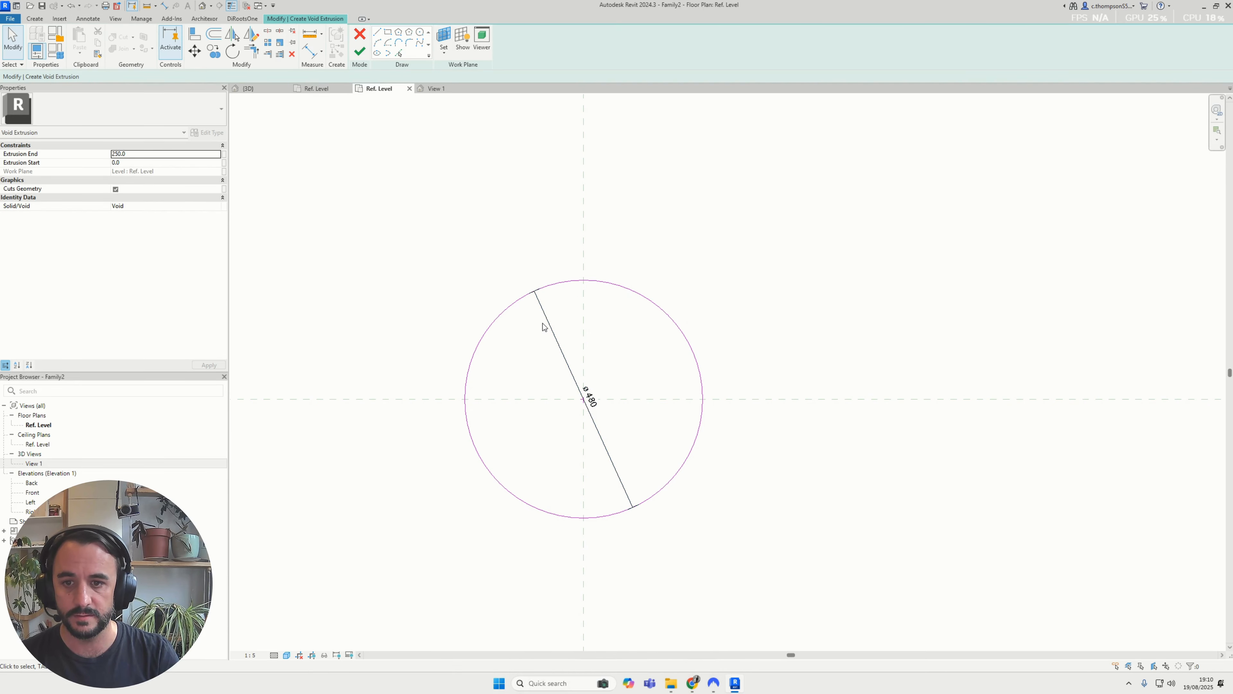
pyautogui.click(546, 324)
pyautogui.scroll(1, 527, 165)
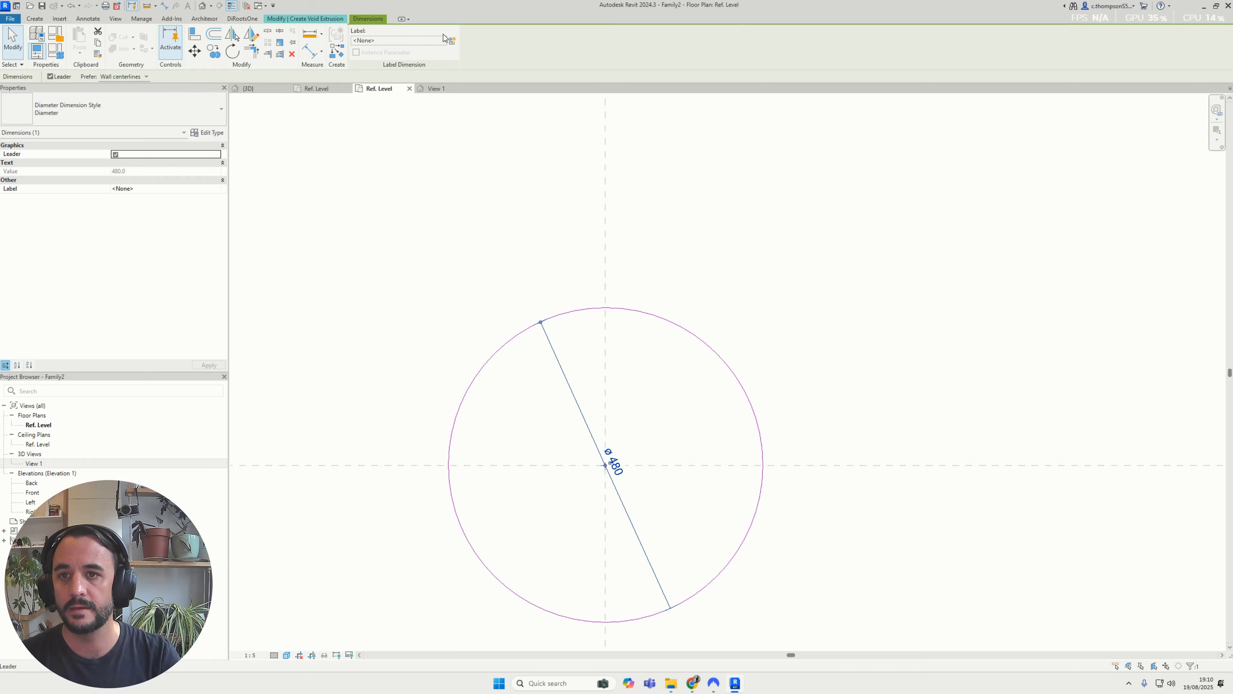
pyautogui.click(452, 40)
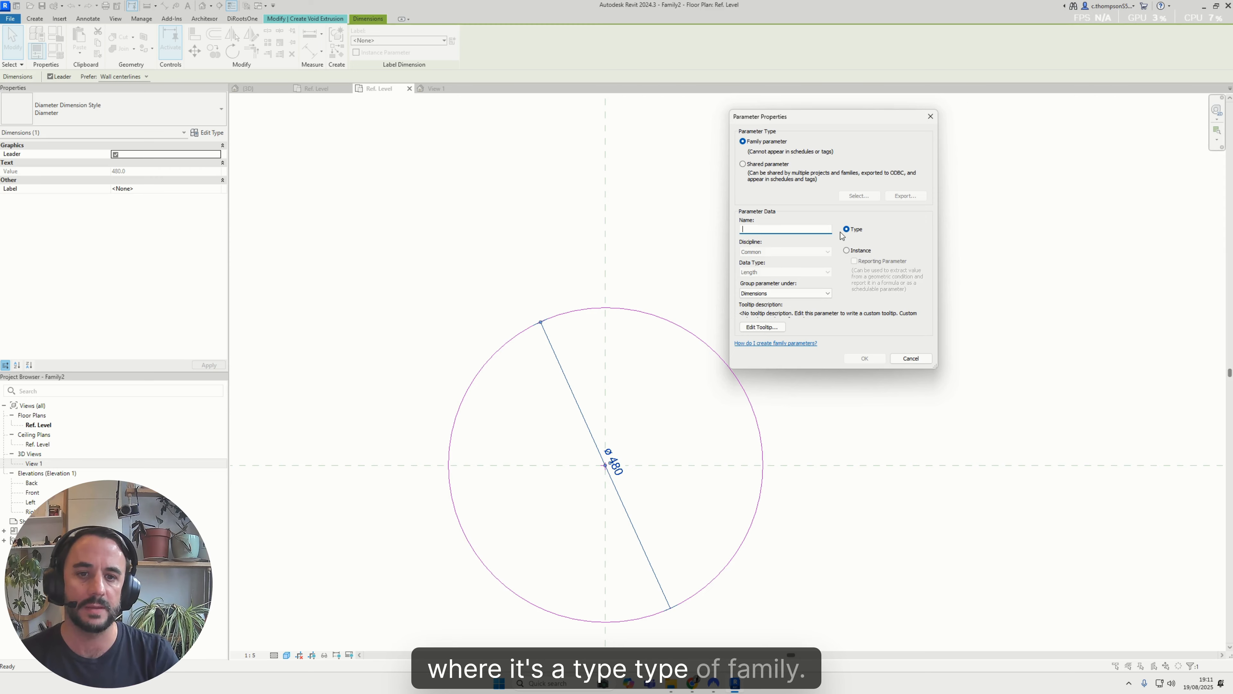
pyautogui.click(851, 252)
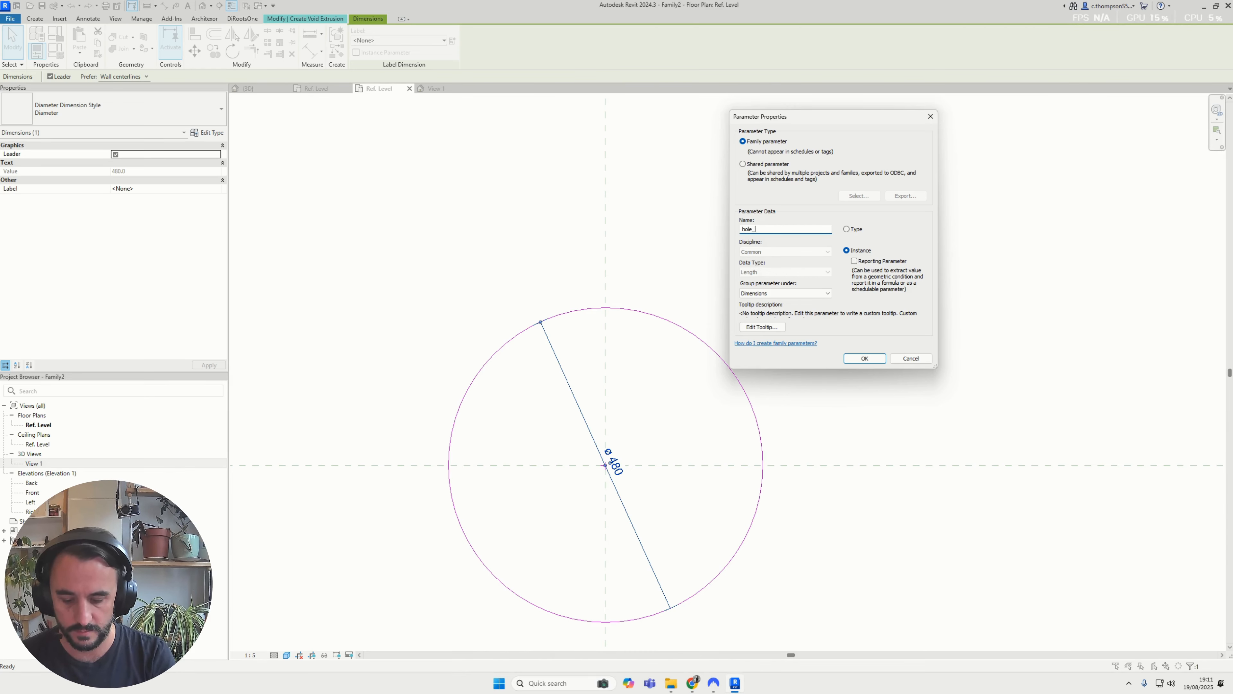
pyautogui.write('ount')
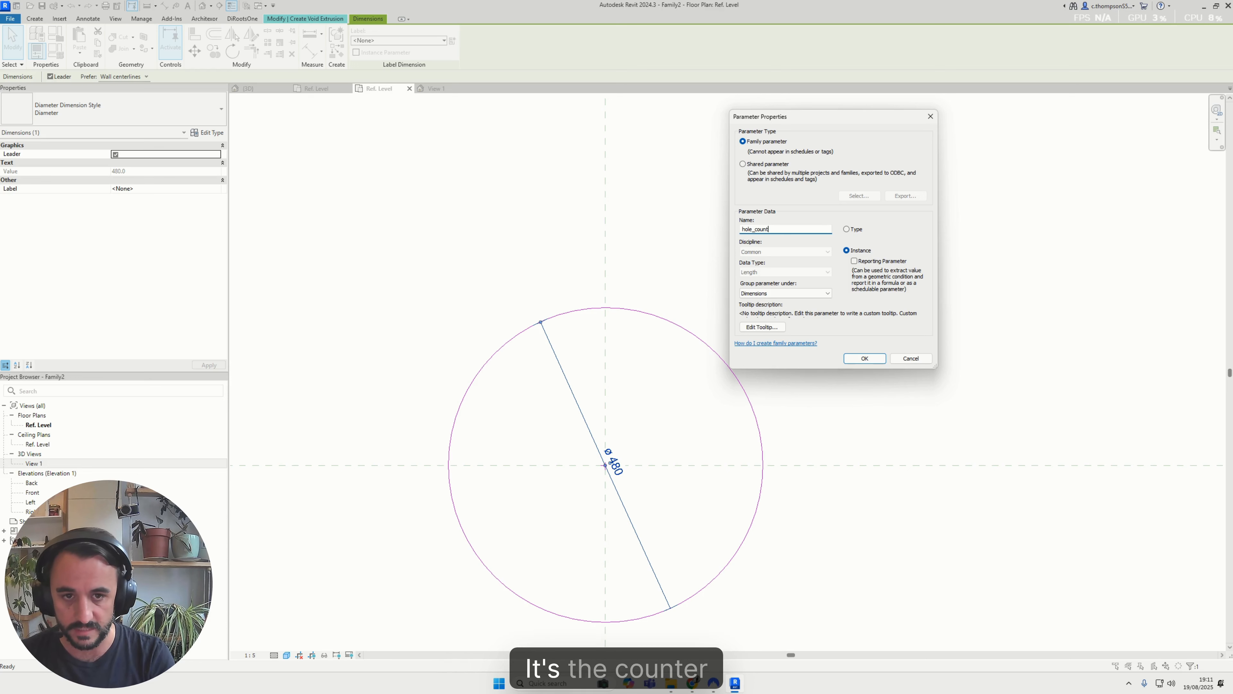
pyautogui.write('ers')
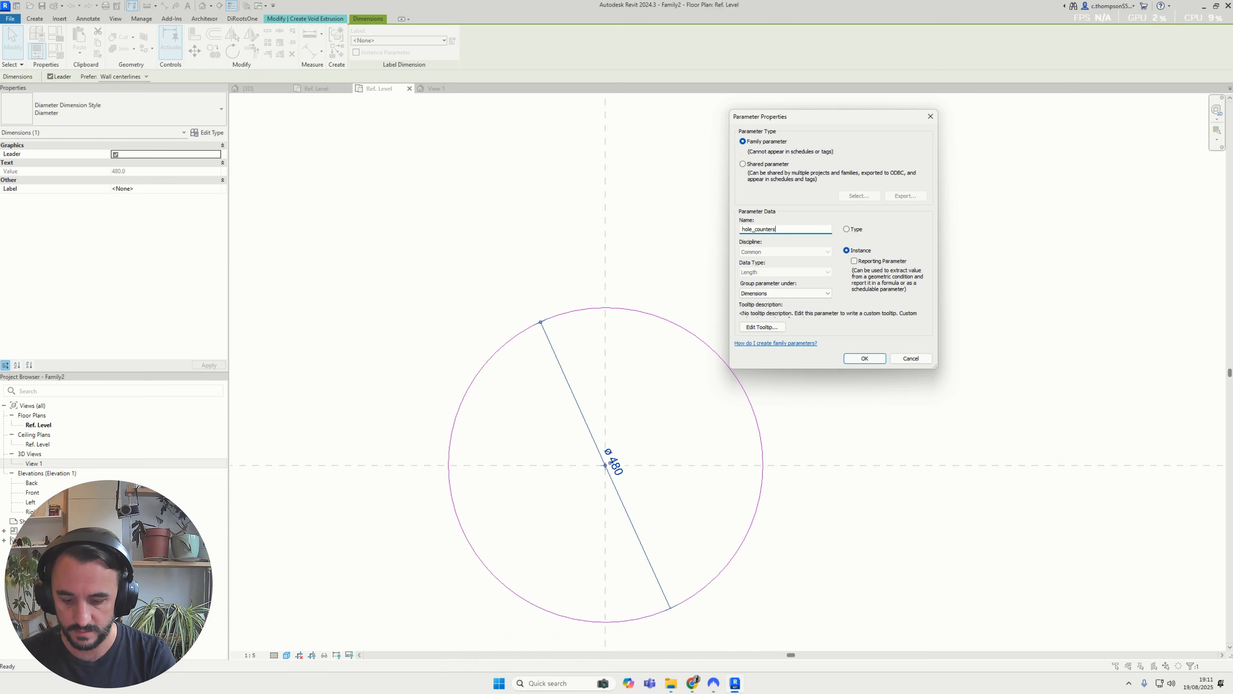
pyautogui.write('unk_dia')
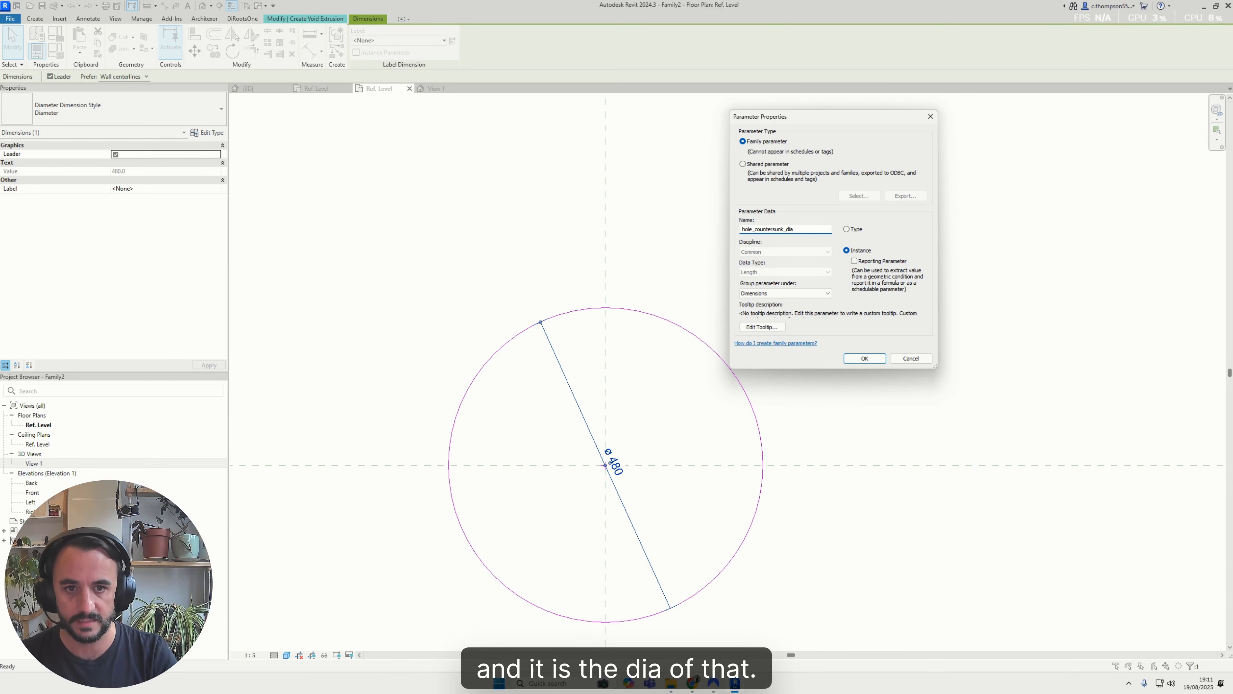
pyautogui.hotkey('ctrl', 'a')
pyautogui.hotkey('ctrl', 'c')
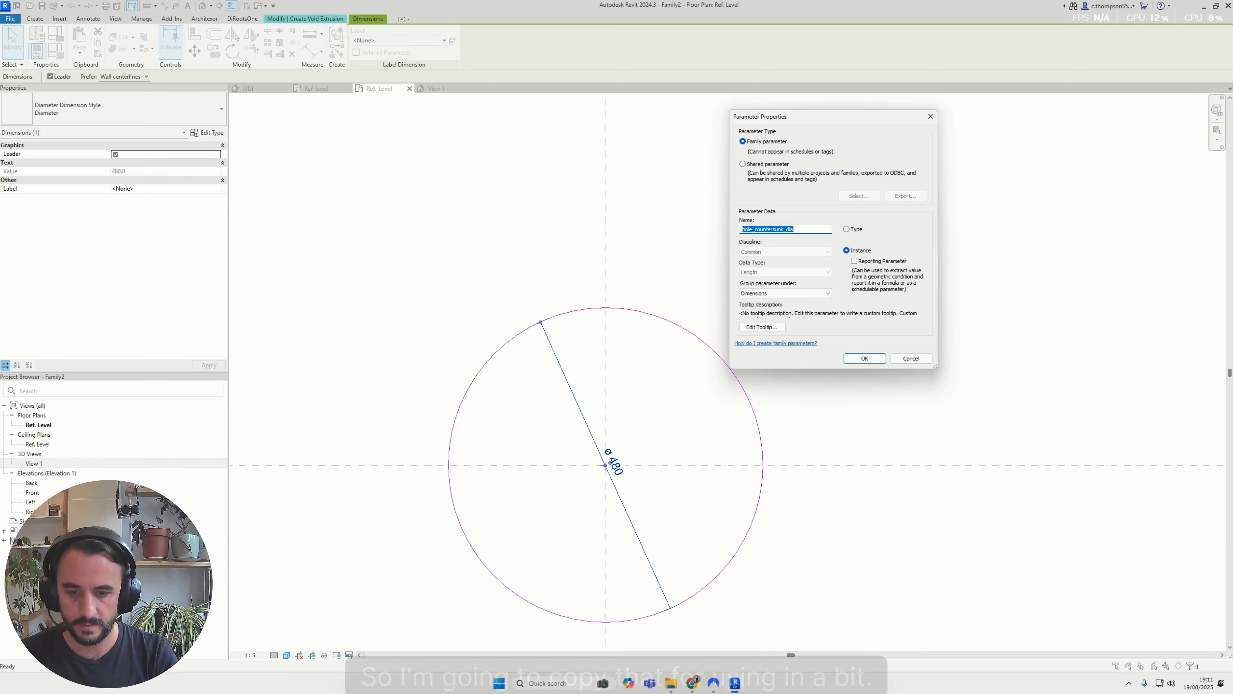
pyautogui.press('Return')
# Finish the circular void extrusion sketch
pyautogui.click(728, 254)
pyautogui.scroll(-2, 607, 329)
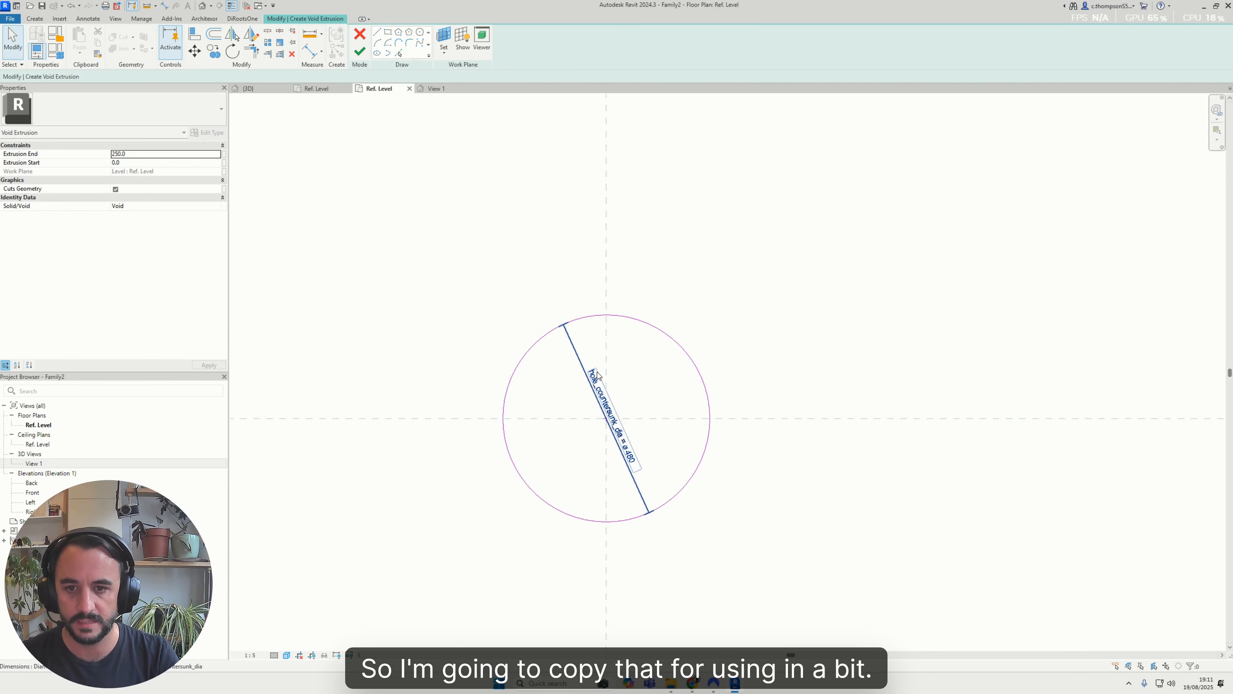
pyautogui.click(360, 53)
pyautogui.scroll(-2, 735, 338)
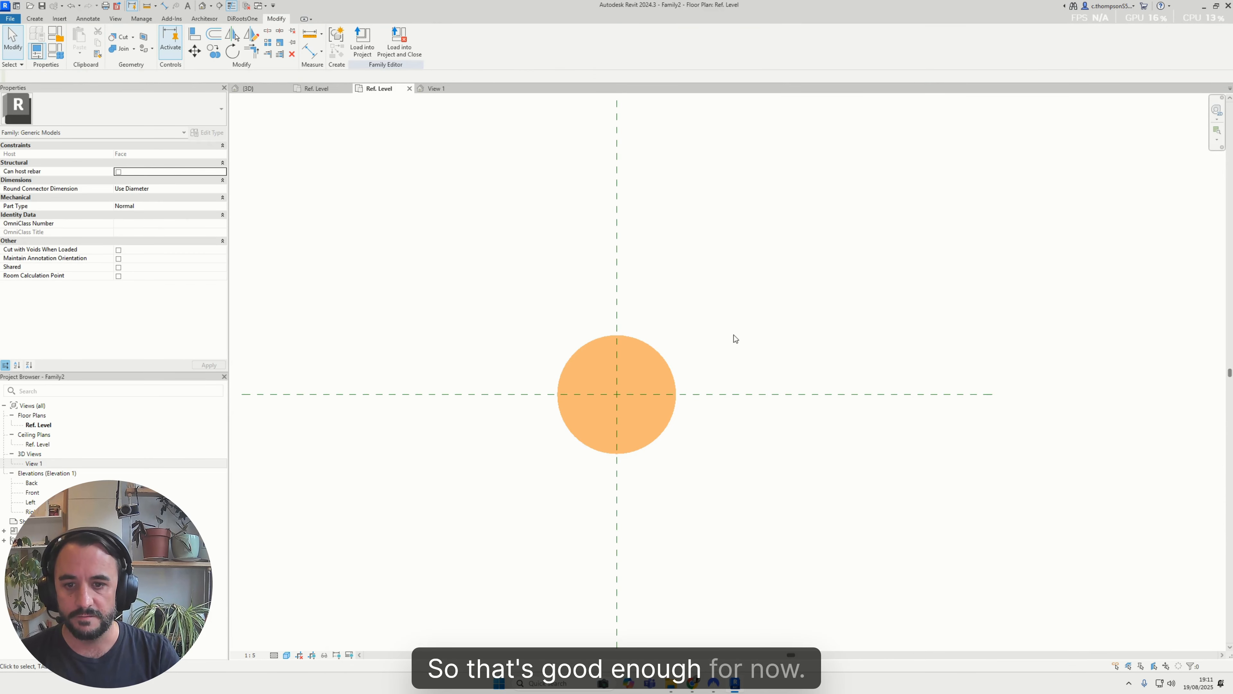
pyautogui.scroll(2, 624, 348)
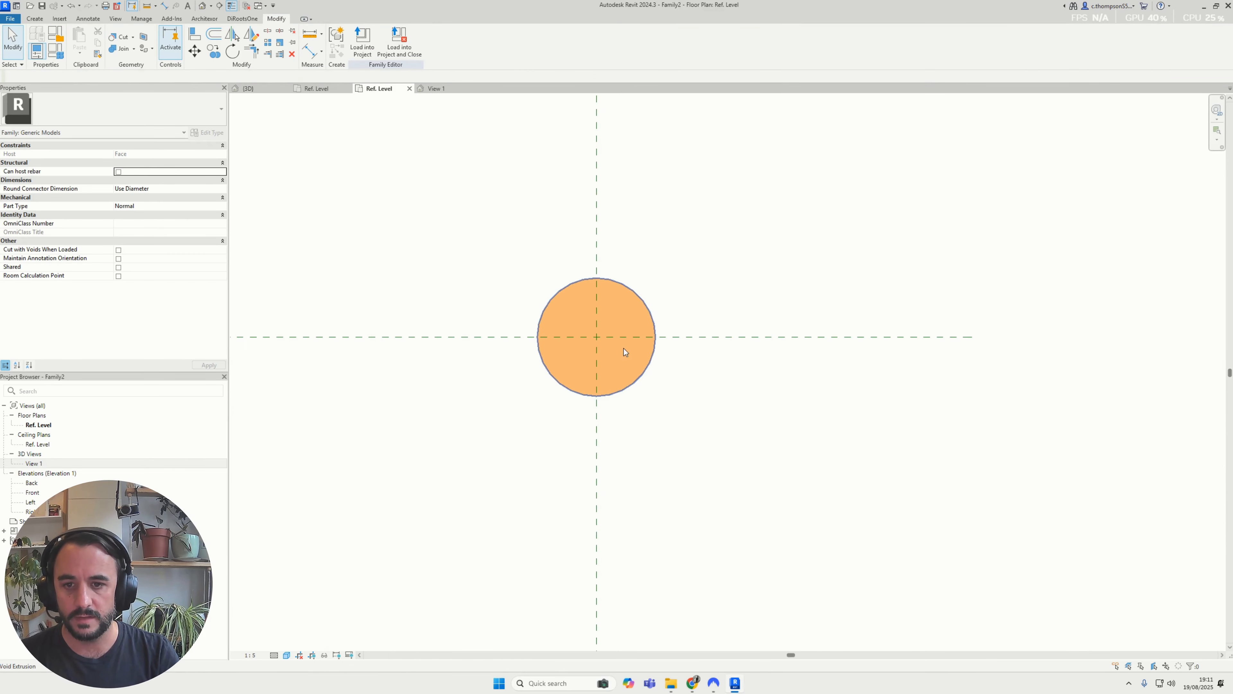
# Examine the existing double-cylinder void's wide and narrow bores in the project's 3D view, and return to the family's Ref. Level plan
pyautogui.click(35, 20)
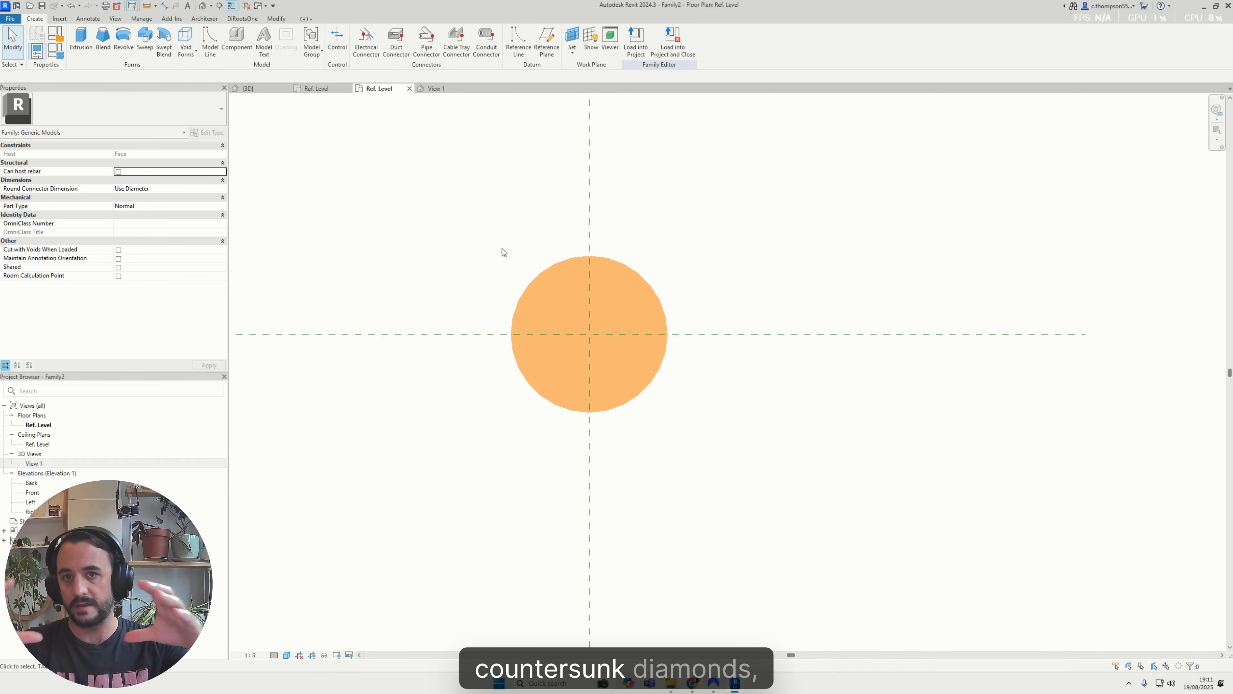
pyautogui.click(258, 88)
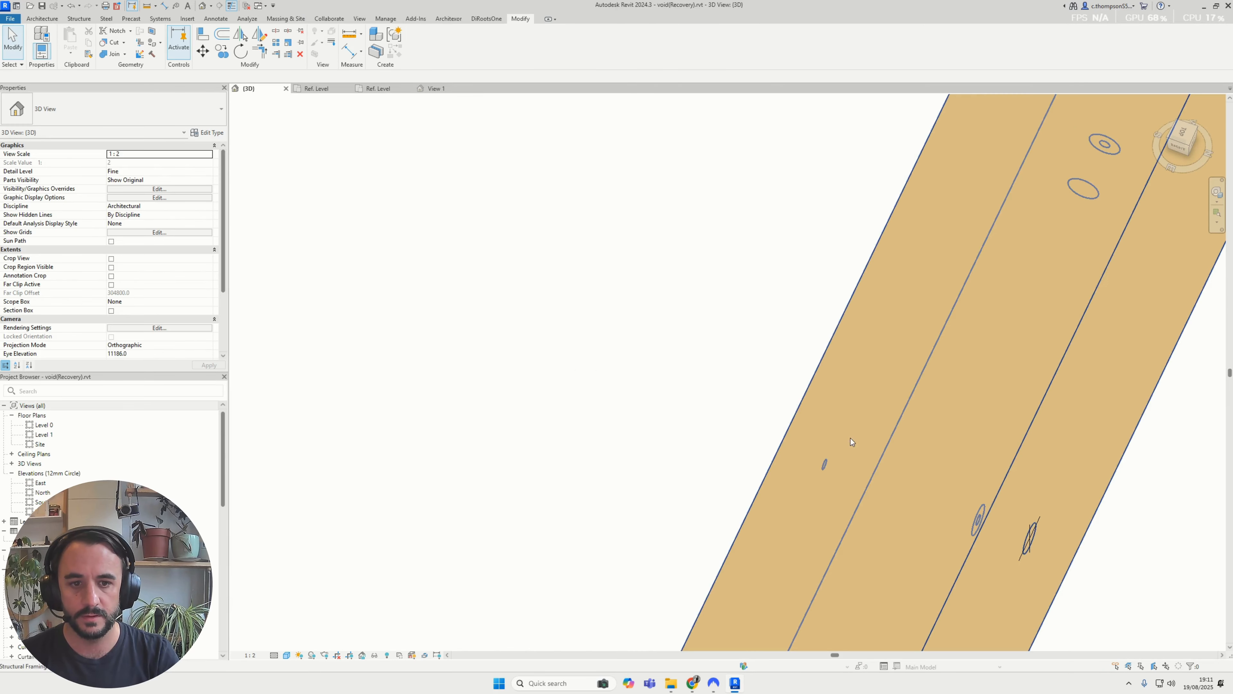
pyautogui.keyDown('shift'); pyautogui.moveTo(851, 438); pyautogui.dragTo(690, 286, button='middle'); pyautogui.keyUp('shift')
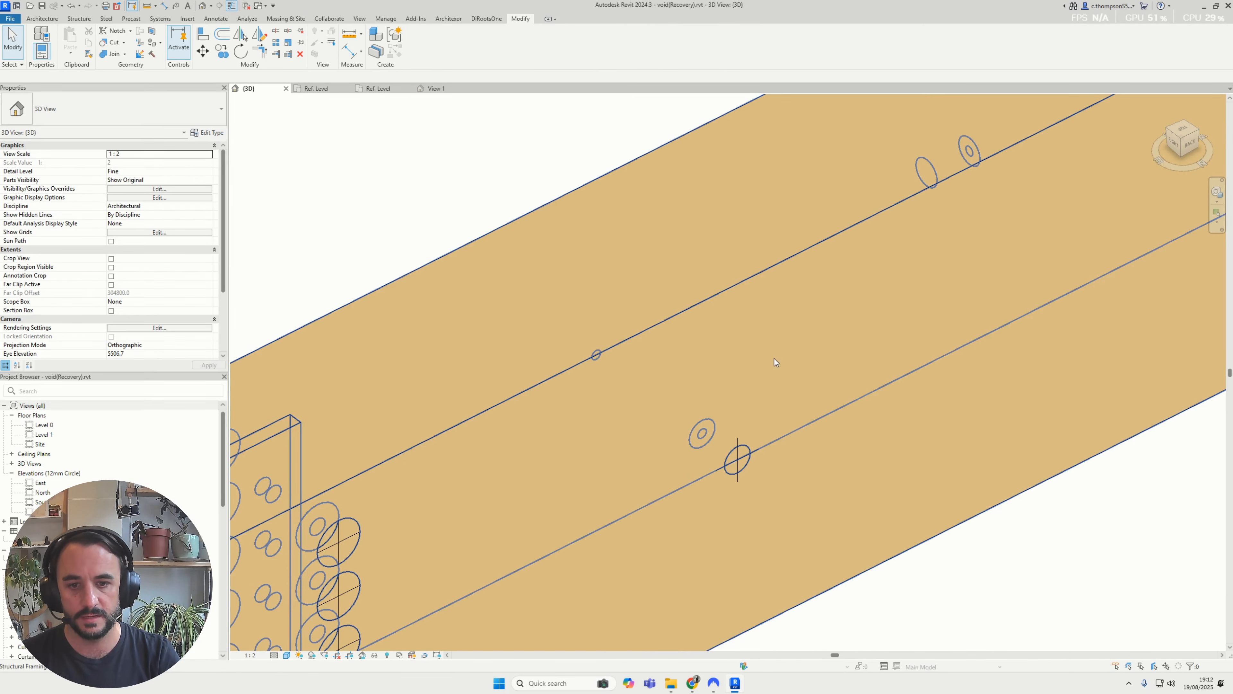
pyautogui.click(726, 463)
pyautogui.scroll(2, 720, 443)
pyautogui.click(726, 440)
pyautogui.keyDown('shift'); pyautogui.moveTo(729, 440); pyautogui.dragTo(672, 331, button='middle'); pyautogui.keyUp('shift')
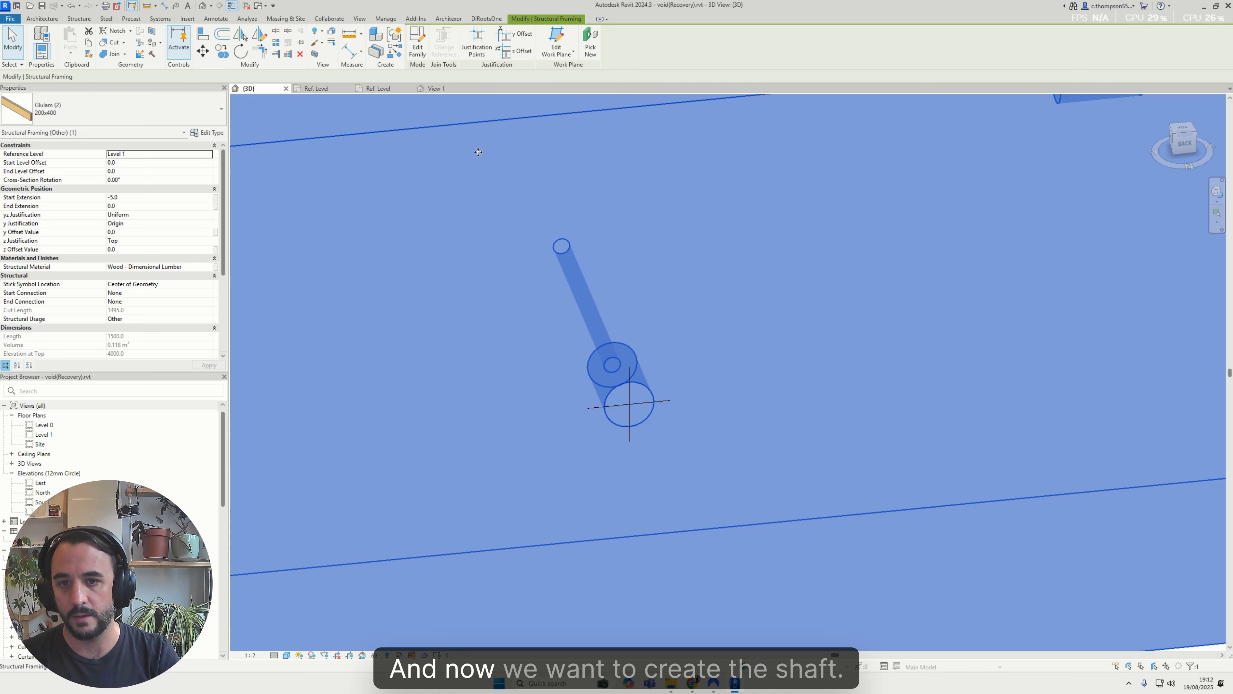
pyautogui.click(385, 92)
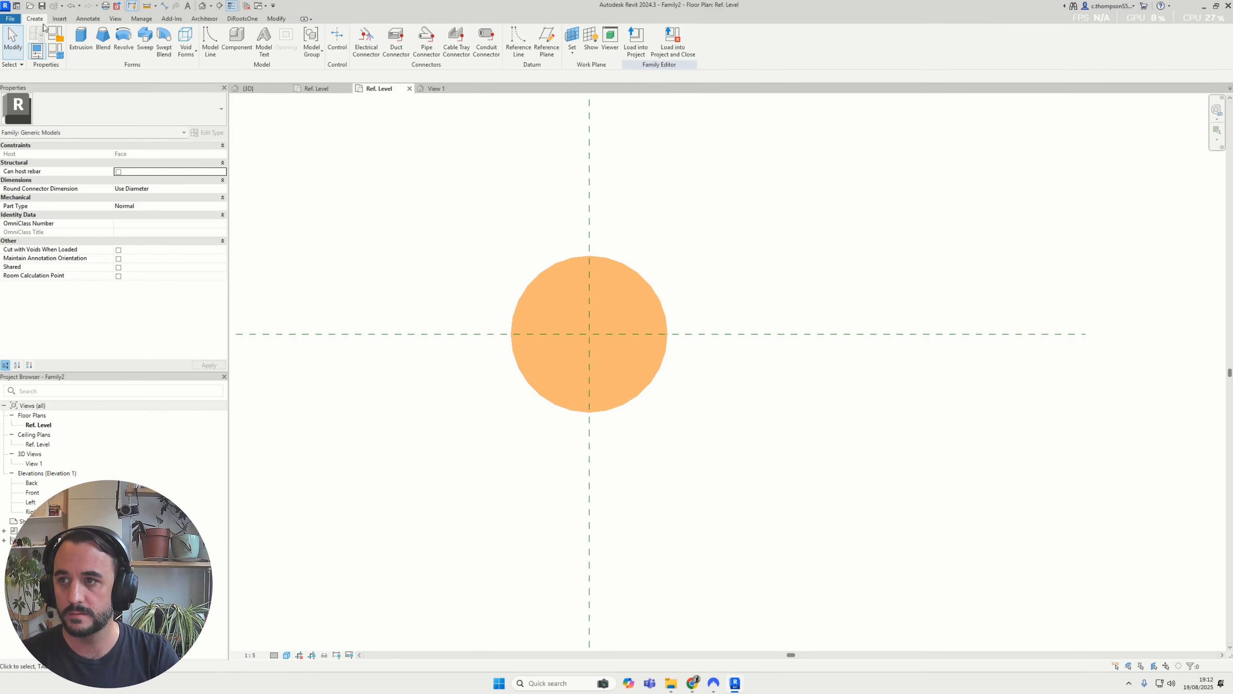
# Start a new void extrusion and sketch a circle of about 115 mm radius centred on the reference plane intersection, inside the countersunk void
pyautogui.click(185, 42)
pyautogui.click(204, 78)
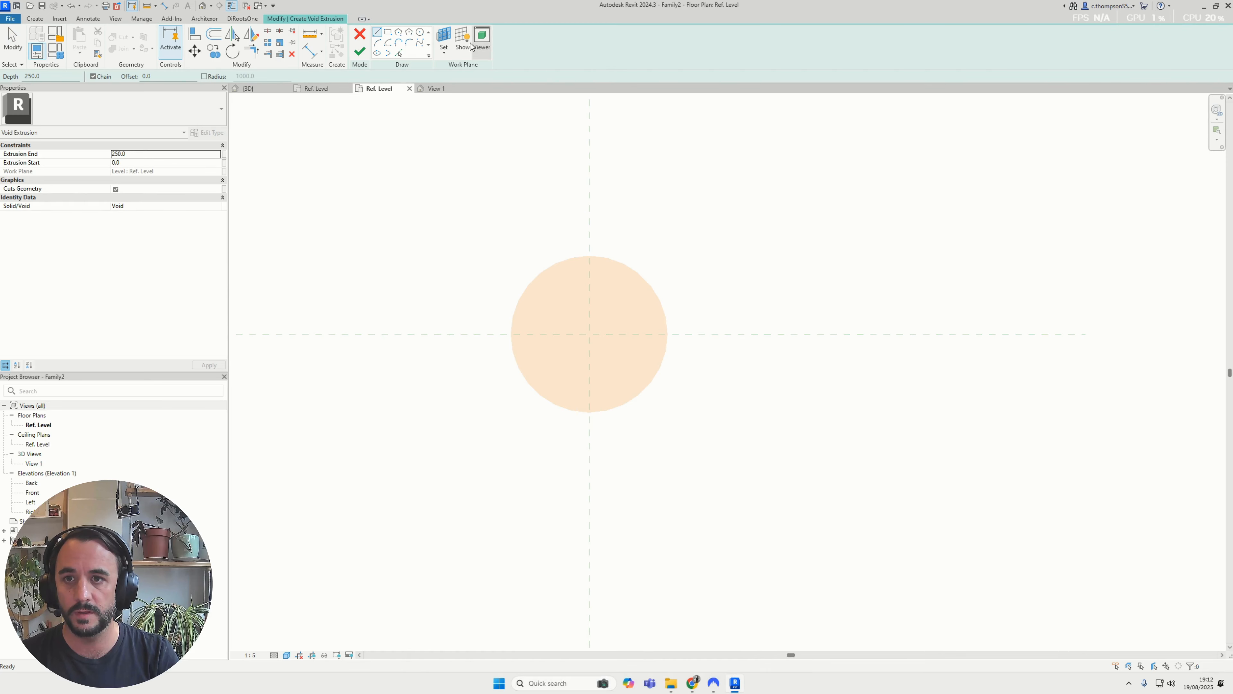
pyautogui.click(420, 32)
pyautogui.scroll(2, 590, 326)
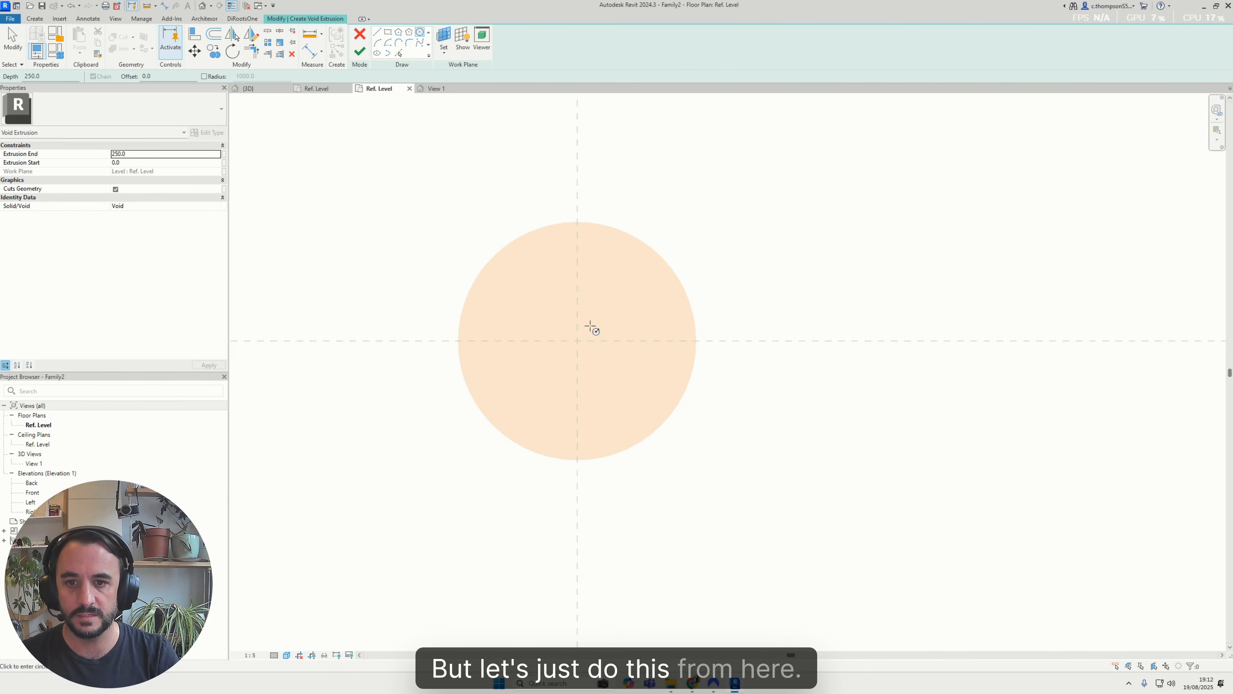
pyautogui.click(578, 341)
pyautogui.click(613, 297)
pyautogui.press('Escape')
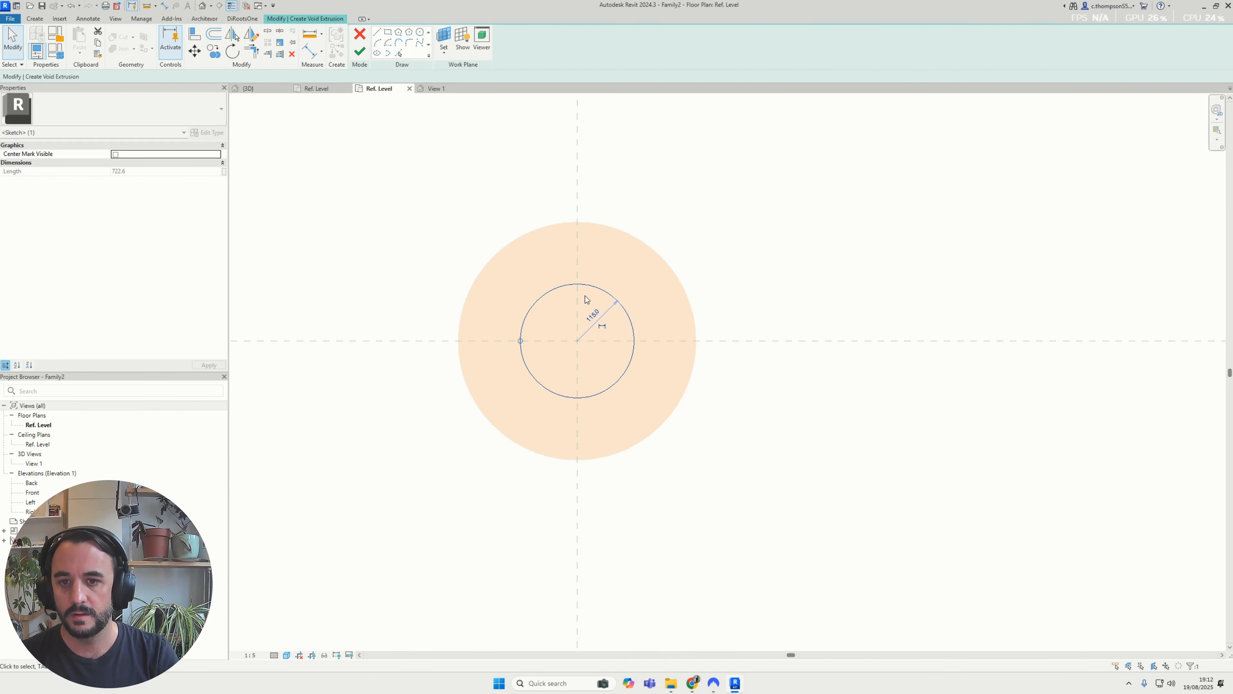
pyautogui.click(443, 217)
pyautogui.press('a')
pyautogui.press('l')
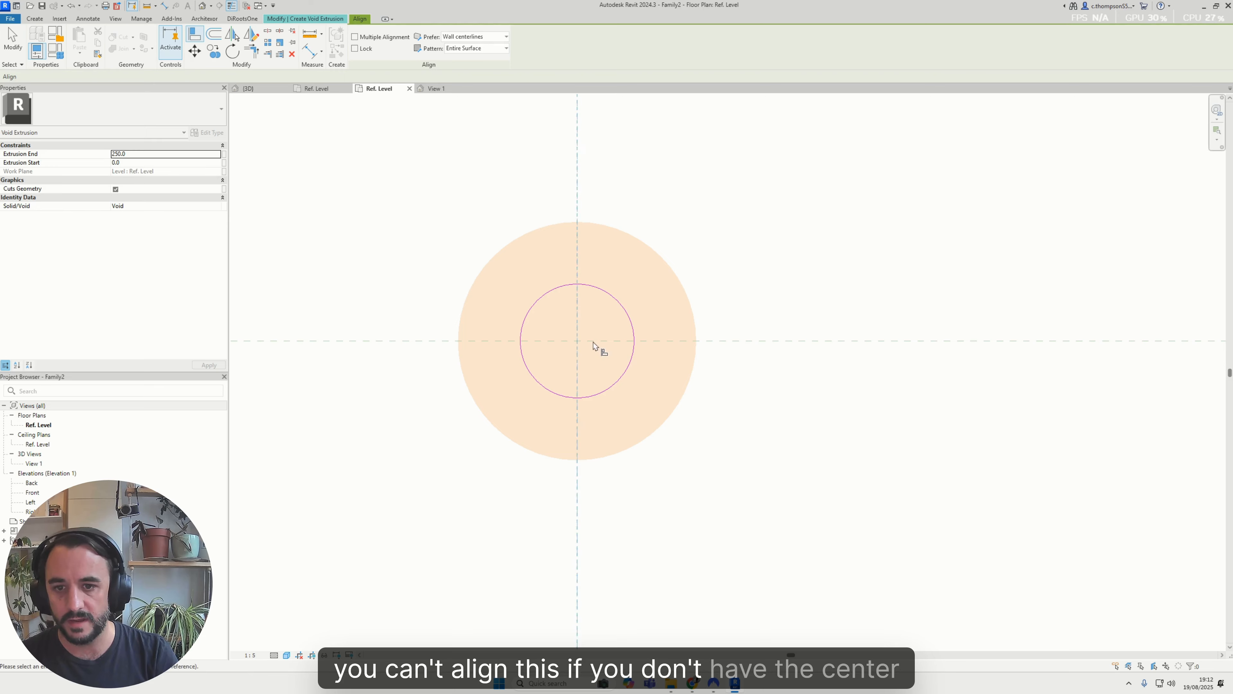
pyautogui.press('Escape')
# Make the sketched inner circle's center mark visible and align it with the reference planes
pyautogui.click(610, 294)
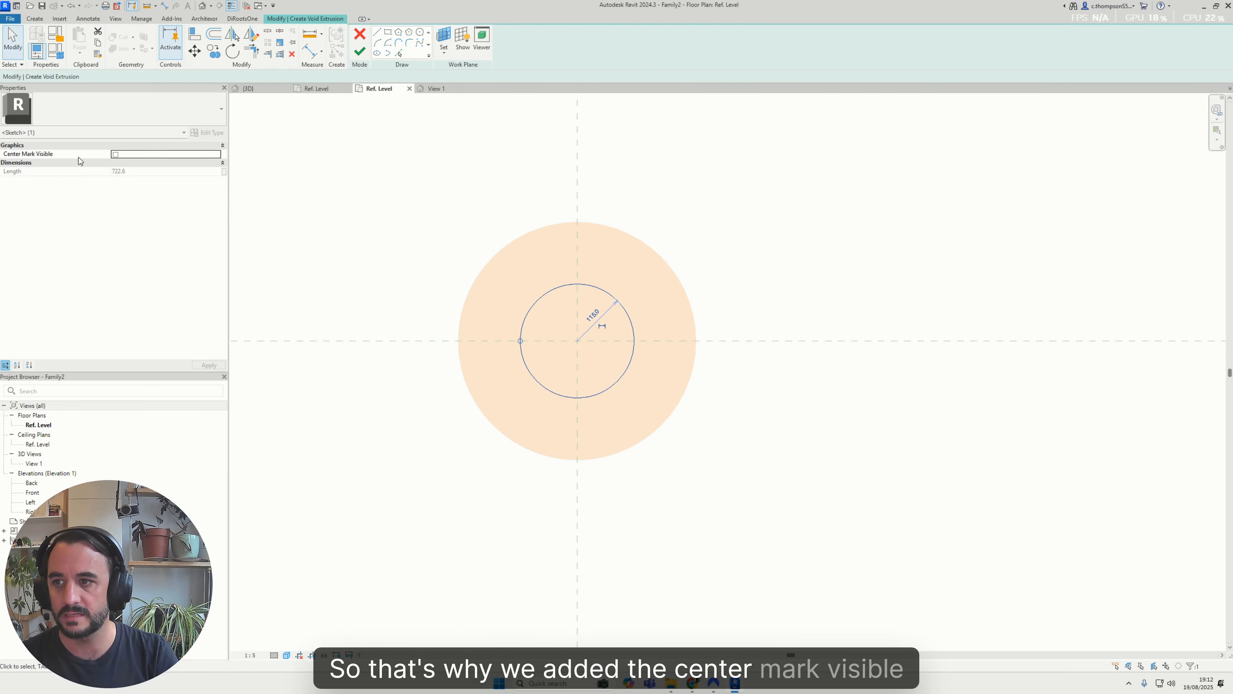
pyautogui.click(116, 155)
pyautogui.click(549, 238)
pyautogui.press('a')
pyautogui.press('l')
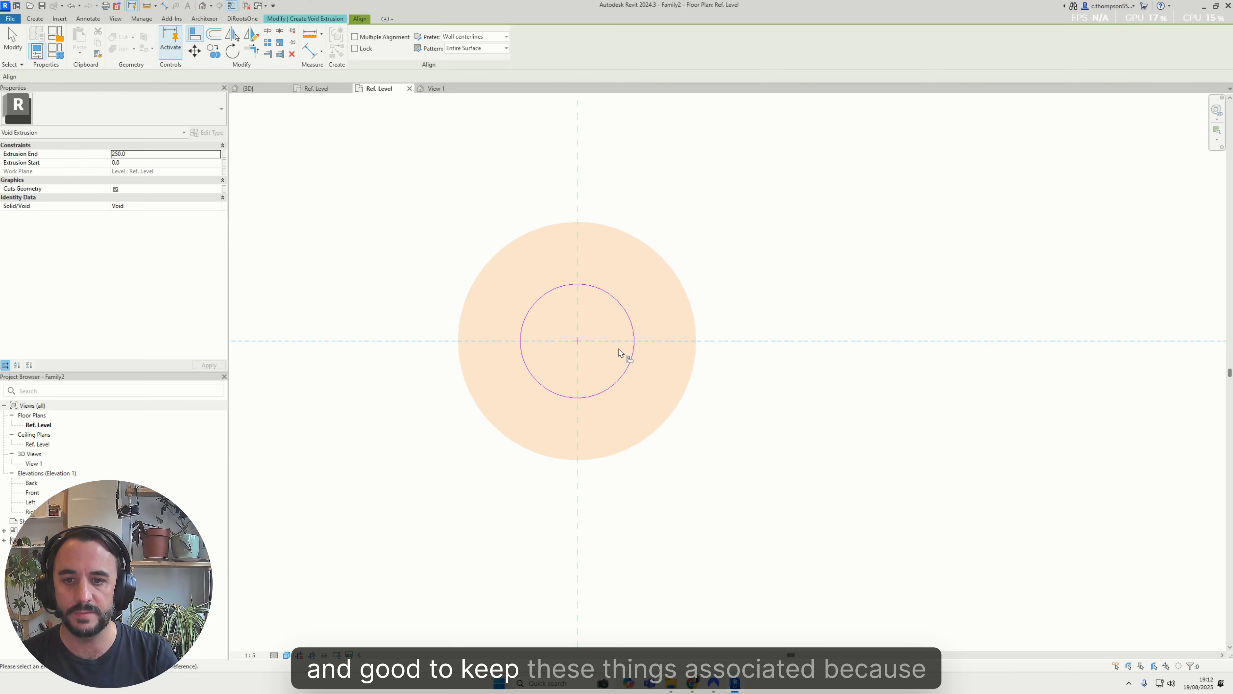
pyautogui.press('Escape')
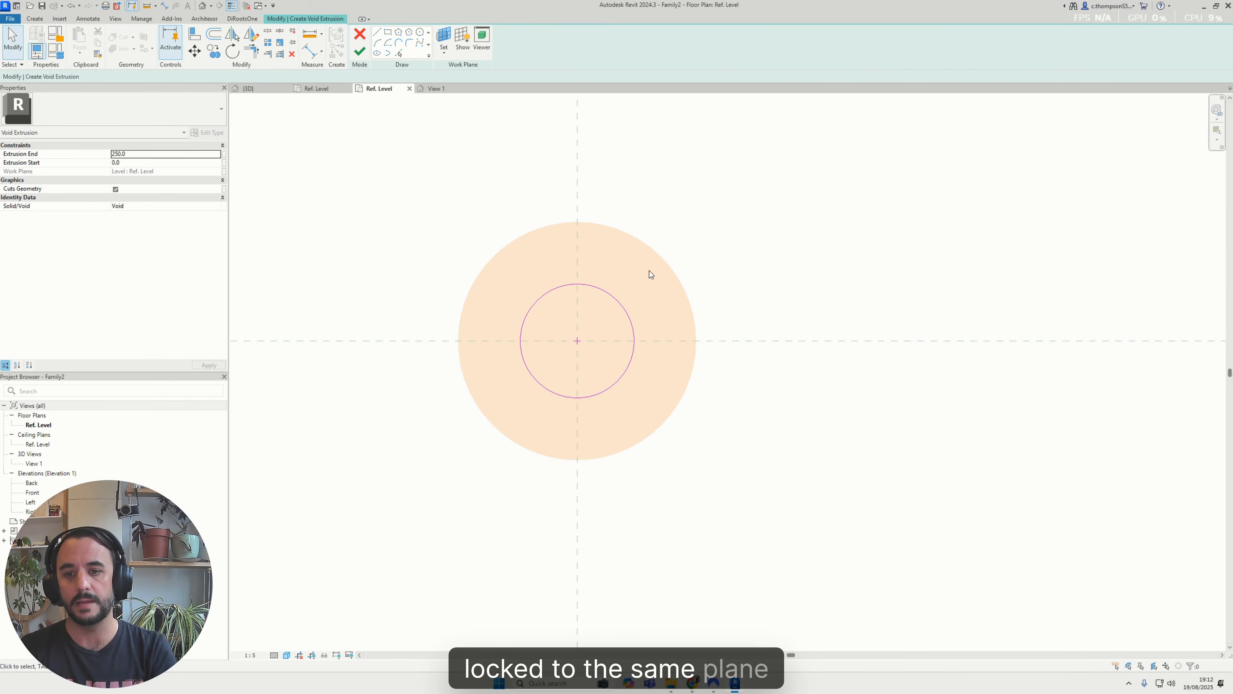
# Add a diameter dimension to the inner sketch circle
pyautogui.click(34, 19)
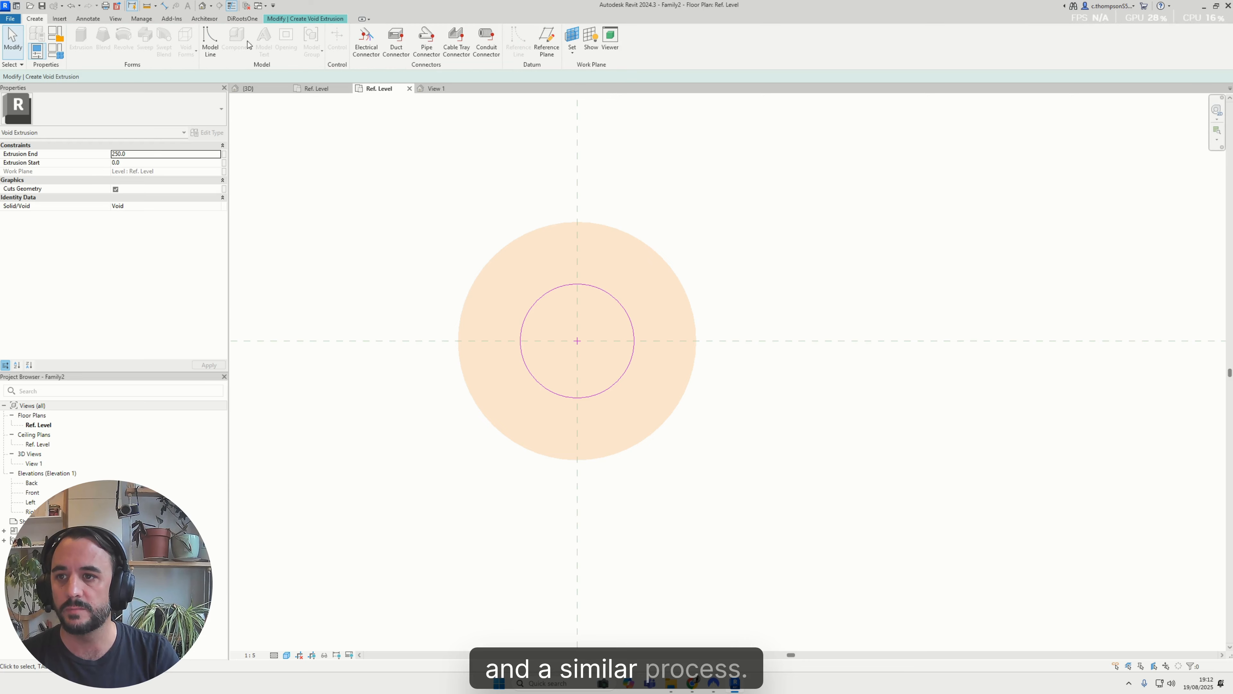
pyautogui.click(88, 19)
pyautogui.click(112, 37)
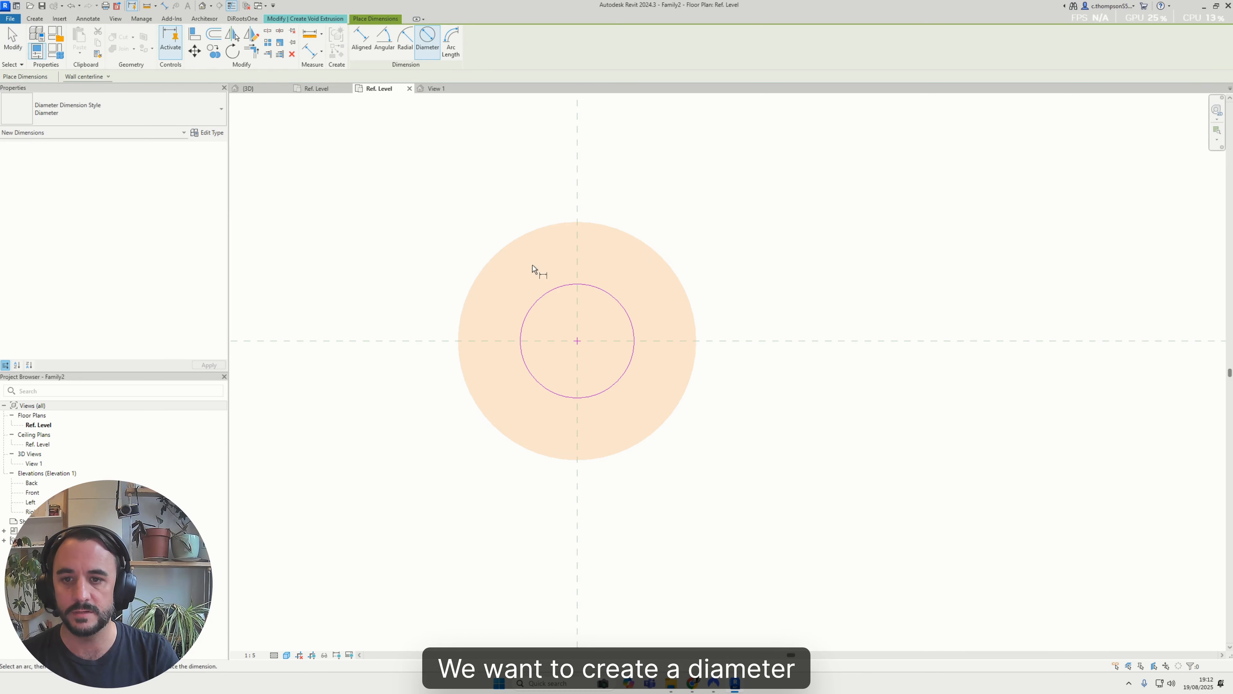
pyautogui.click(582, 289)
pyautogui.click(699, 225)
pyautogui.press('Escape')
pyautogui.press('Escape')
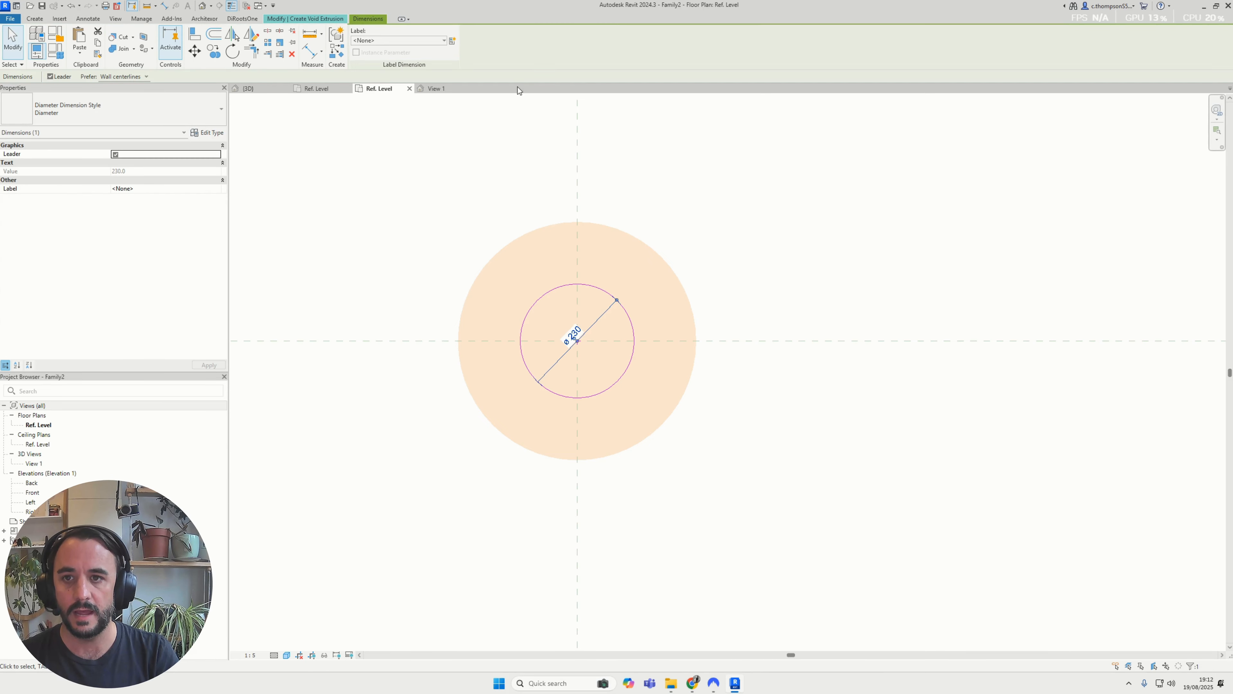
# Label the inner circle's diameter dimension with a new instance family parameter named hole_shaft_dia
pyautogui.click(455, 39)
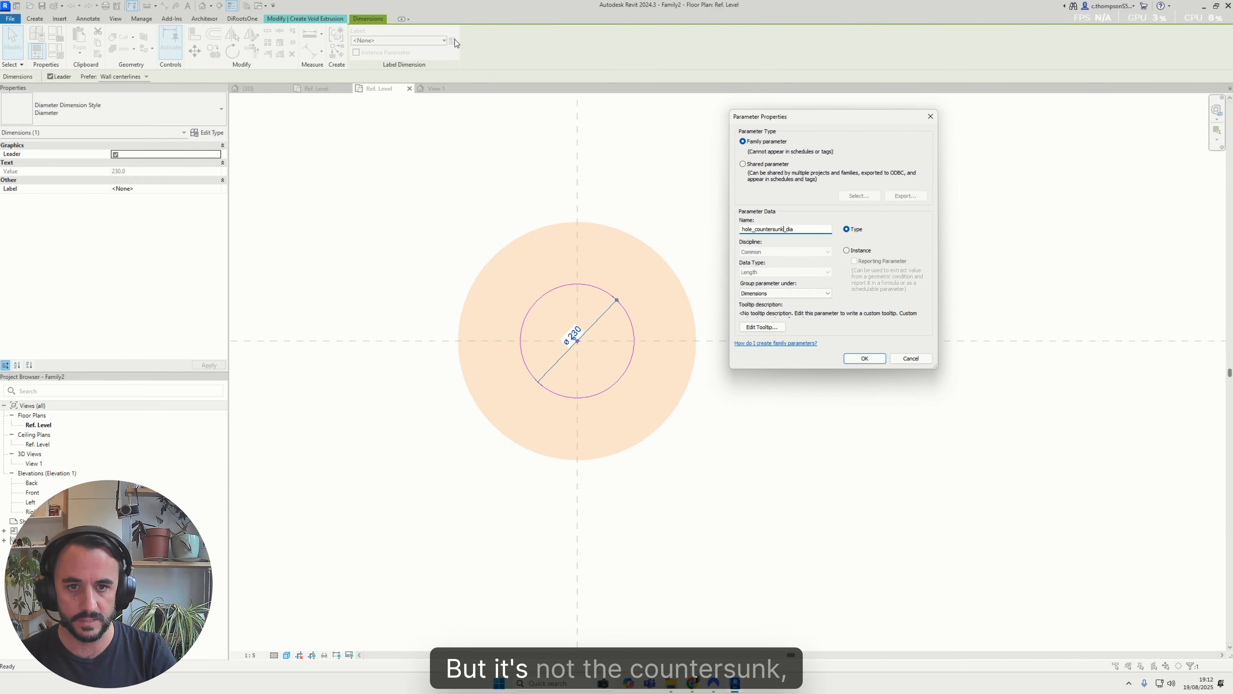
pyautogui.press('BackSpace')
pyautogui.press('BackSpace')
pyautogui.press('BackSpace')
pyautogui.press('BackSpace')
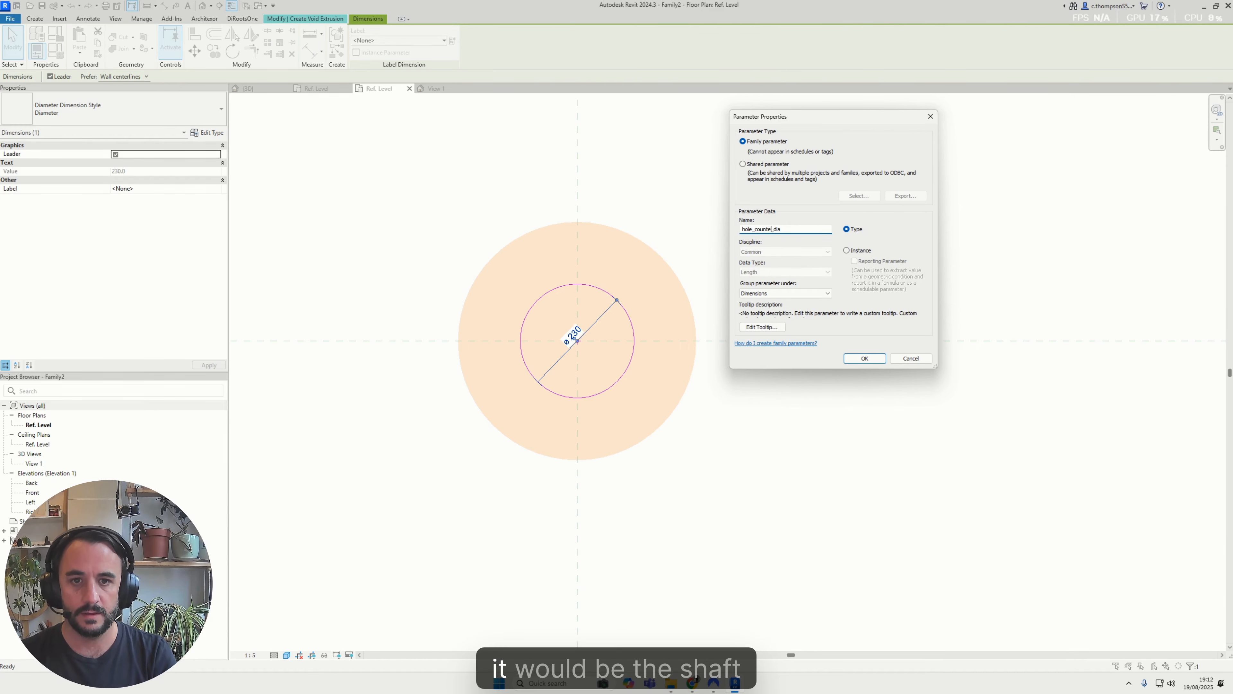
pyautogui.write('shaft')
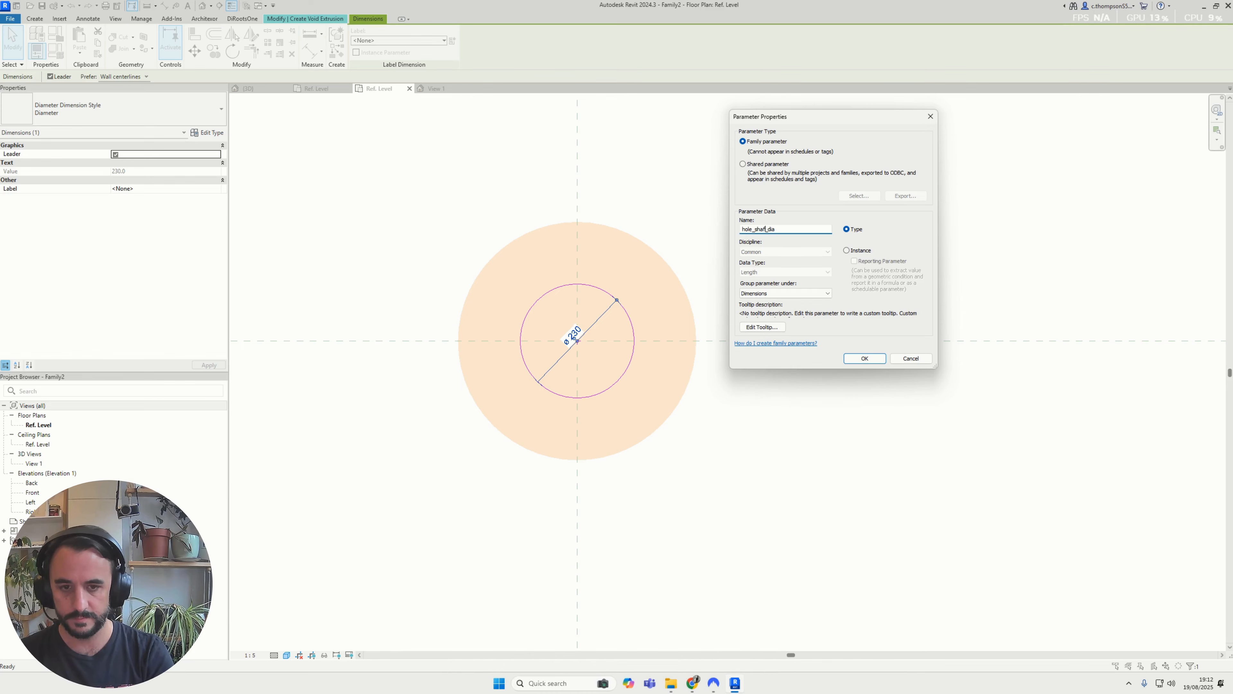
pyautogui.click(867, 251)
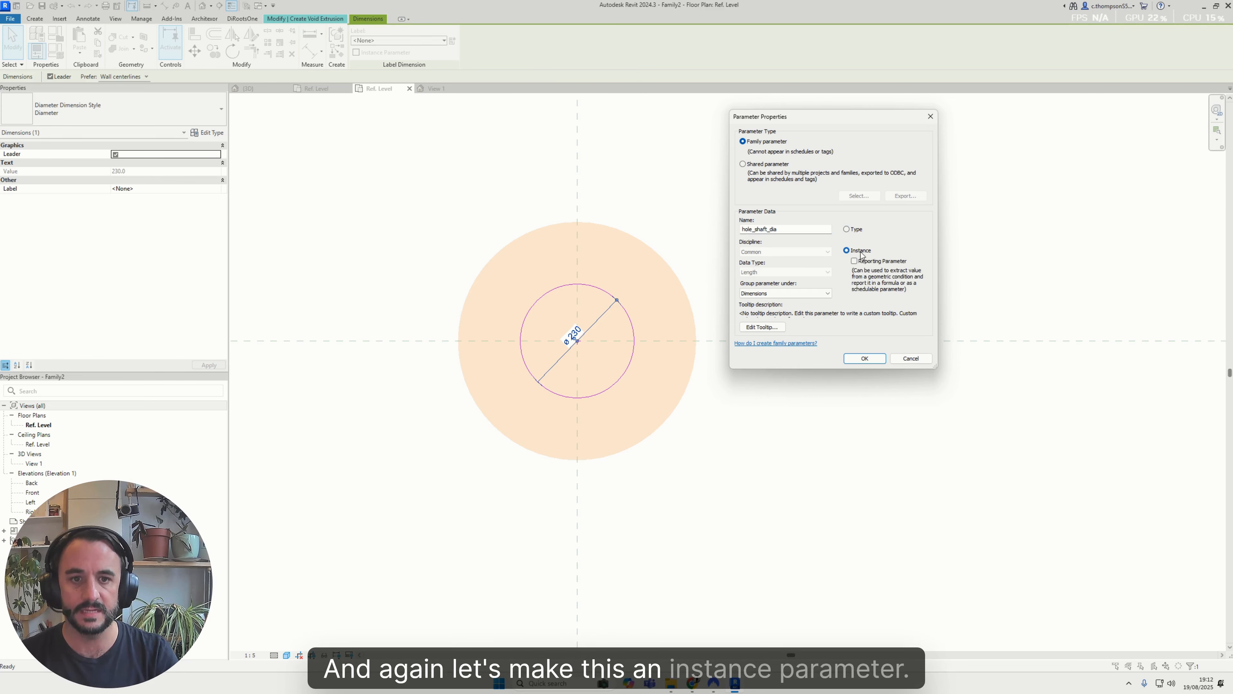
pyautogui.click(864, 358)
pyautogui.press('Escape')
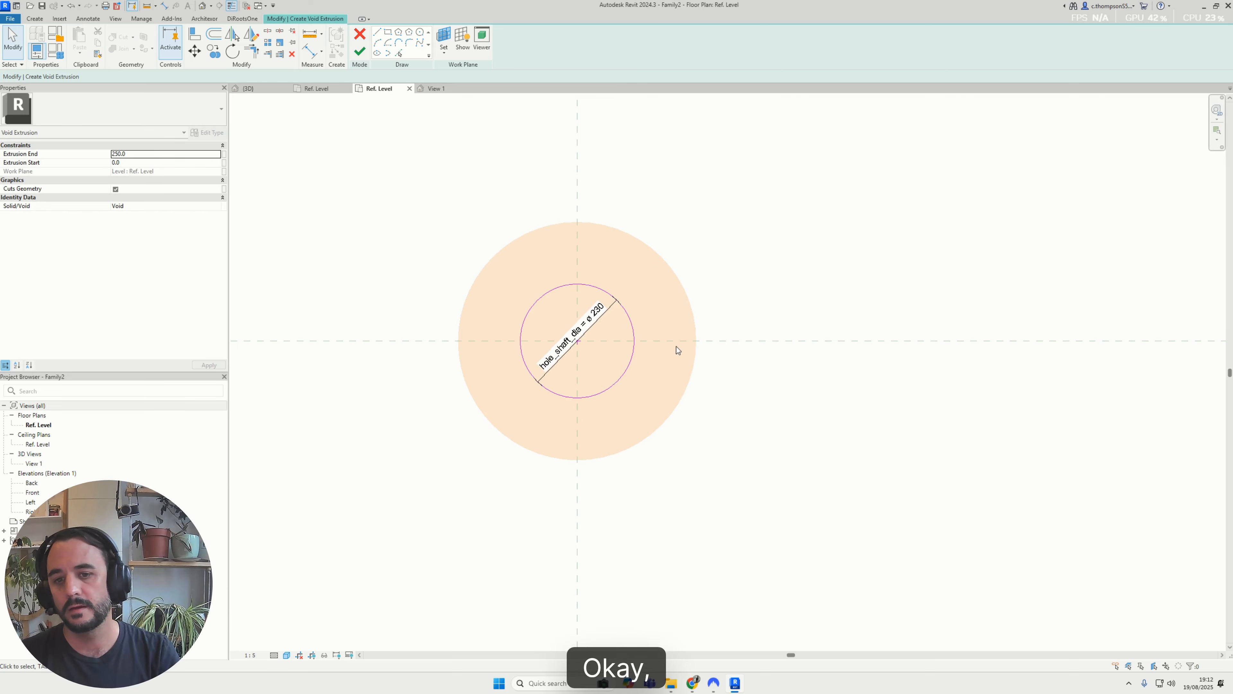
# Finish the inner circular void extrusion sketch and clear the selection
pyautogui.click(360, 54)
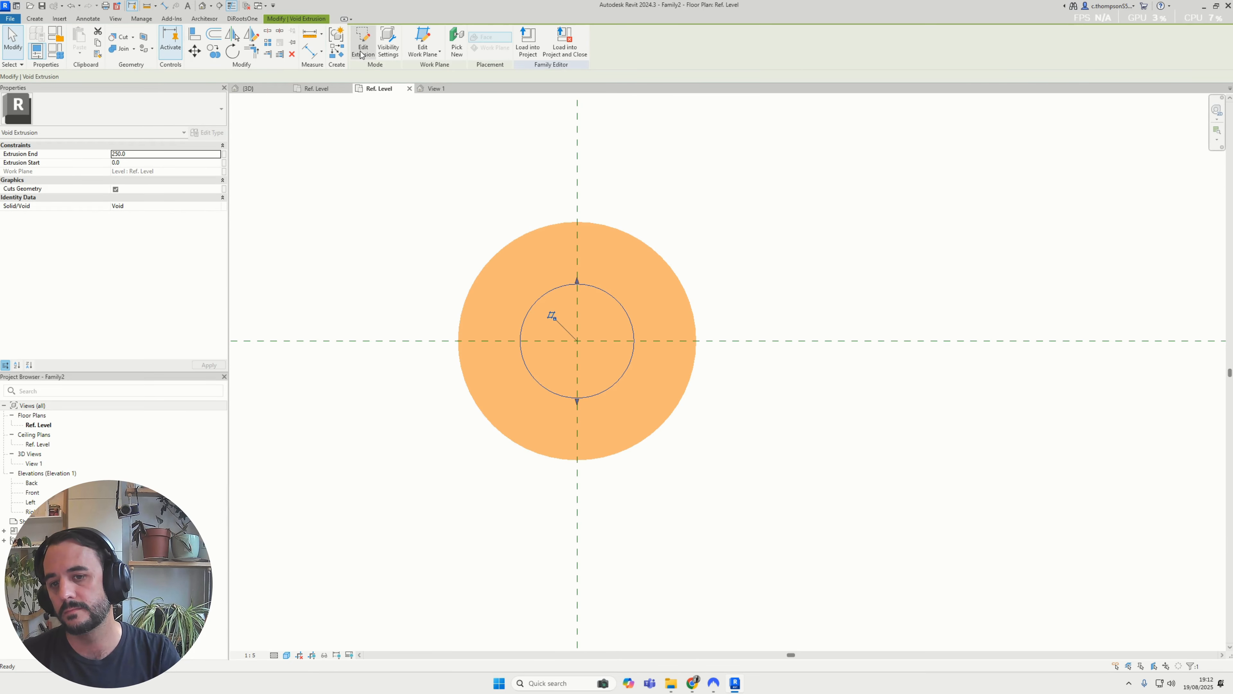
pyautogui.click(460, 170)
pyautogui.scroll(-8, 734, 376)
pyautogui.scroll(4, 728, 385)
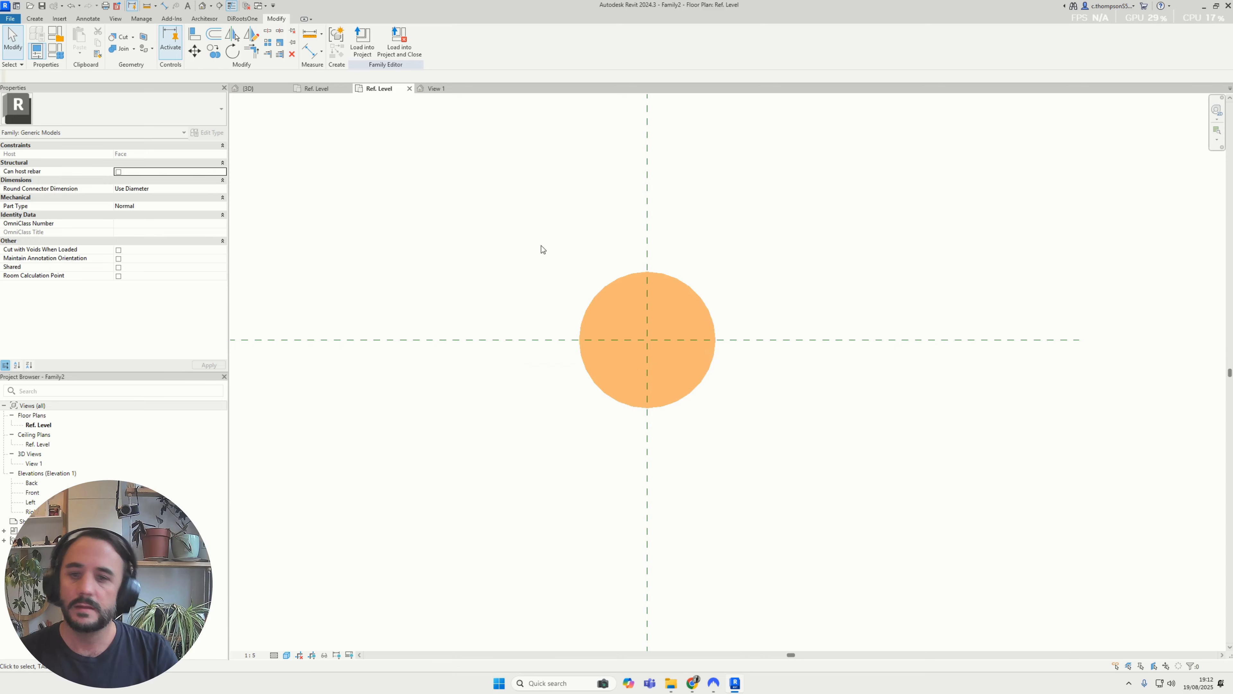
pyautogui.scroll(-2, 541, 246)
pyautogui.scroll(2, 567, 283)
pyautogui.scroll(-3, 554, 237)
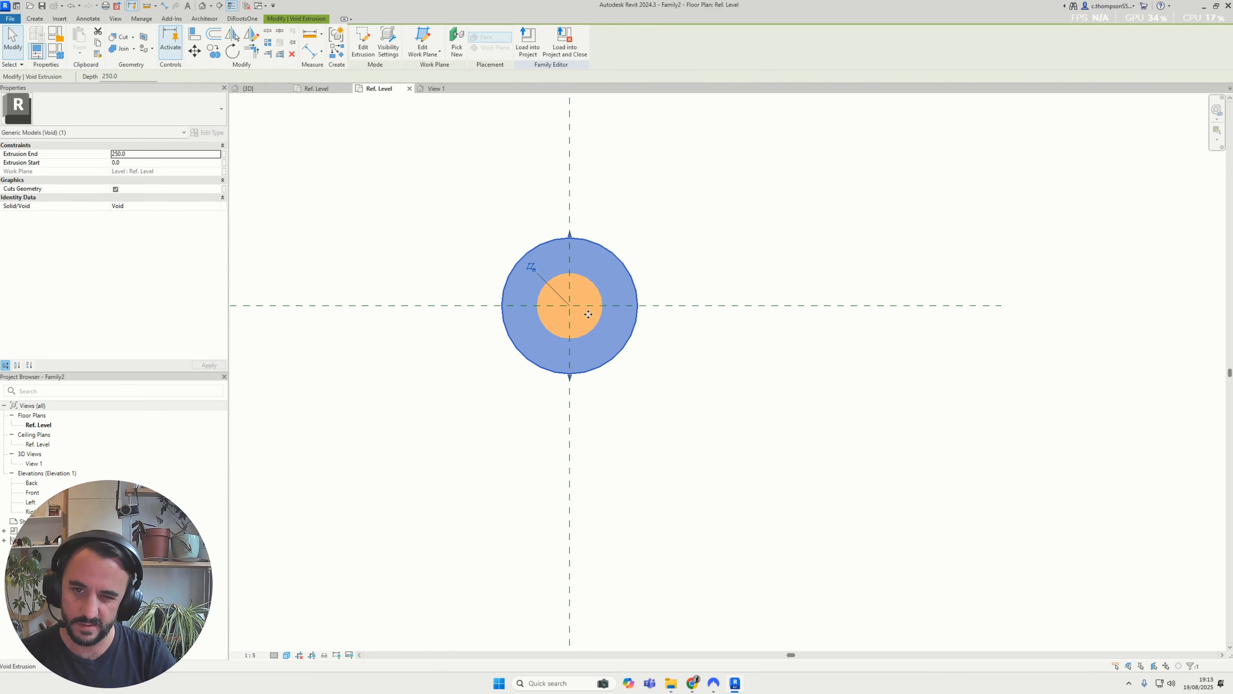
pyautogui.click(337, 121)
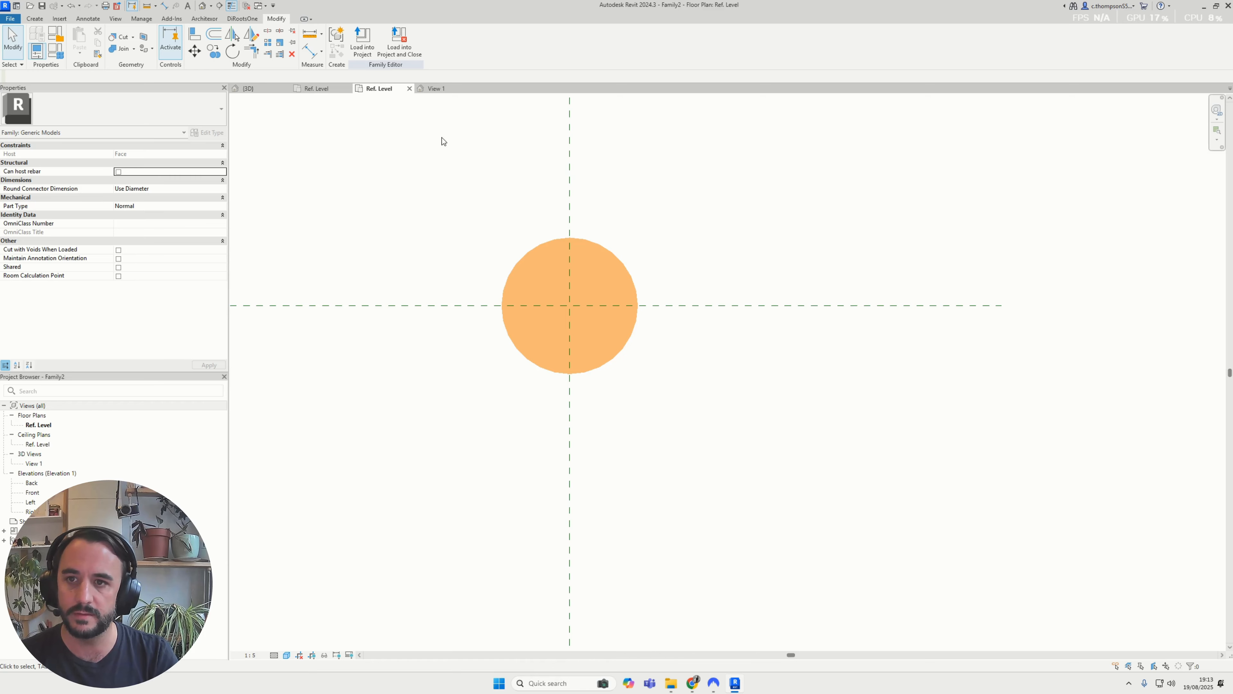
# Open the family's Front elevation and set its view scale to 1:10
pyautogui.doubleClick(33, 492)
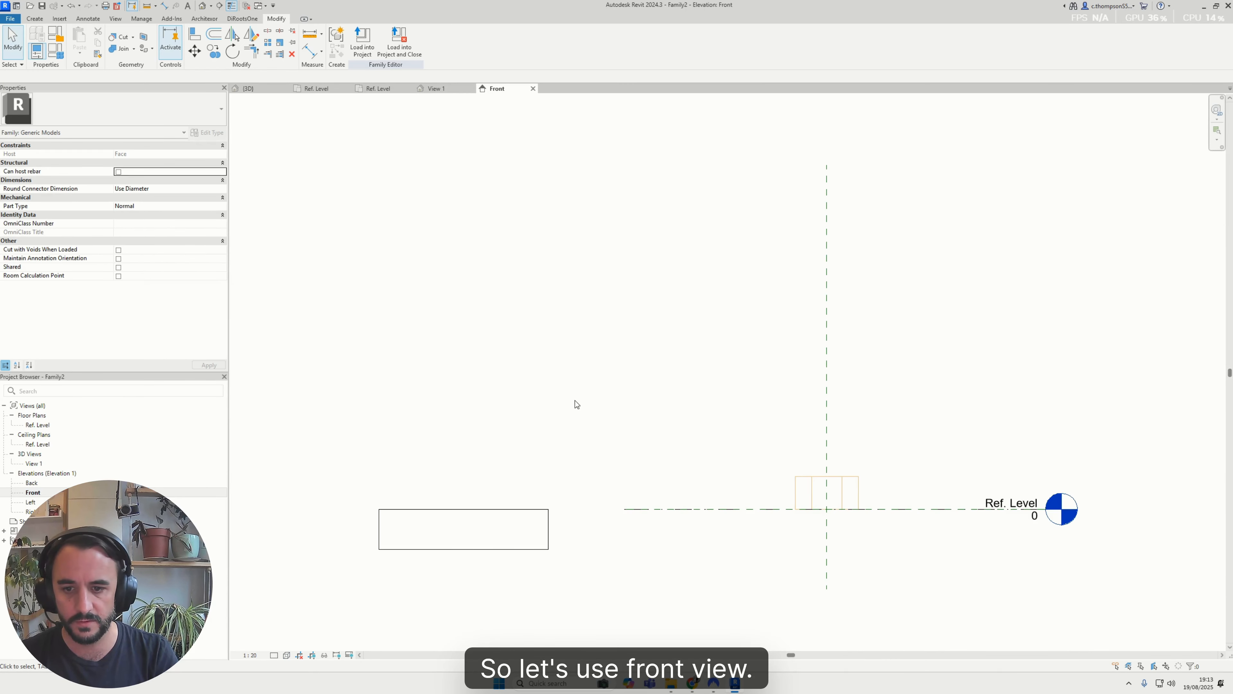
pyautogui.scroll(4, 665, 365)
pyautogui.scroll(-4, 733, 400)
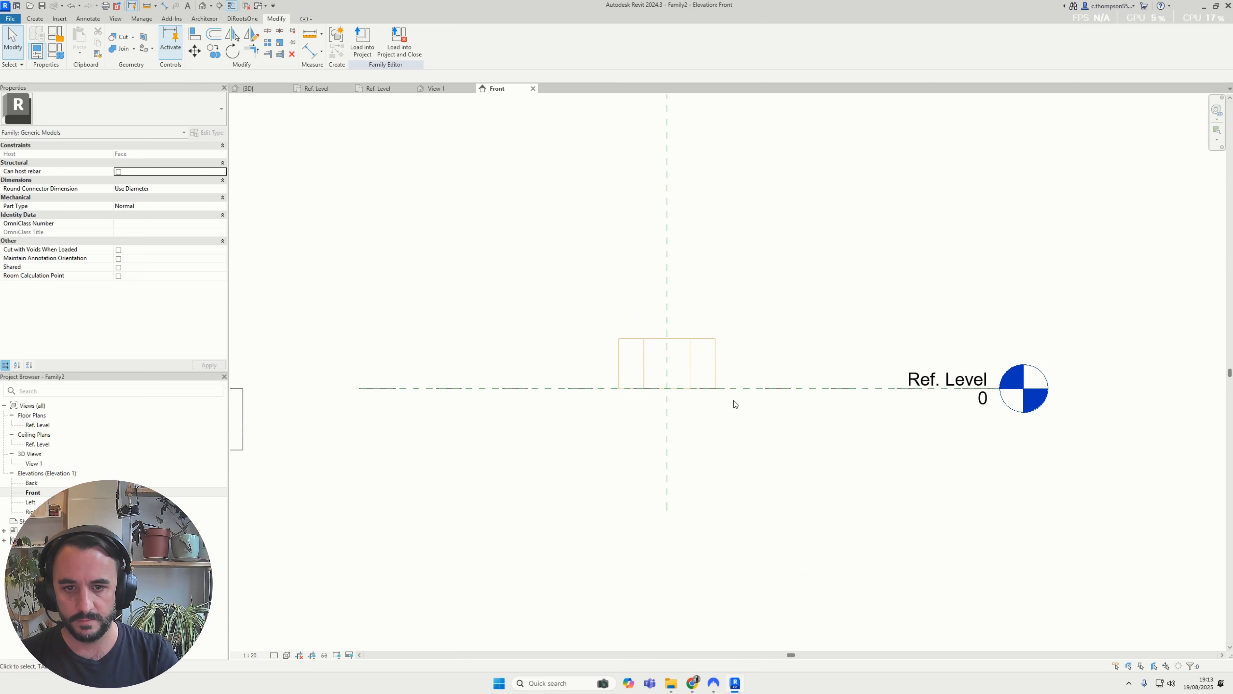
pyautogui.click(253, 654)
pyautogui.click(259, 548)
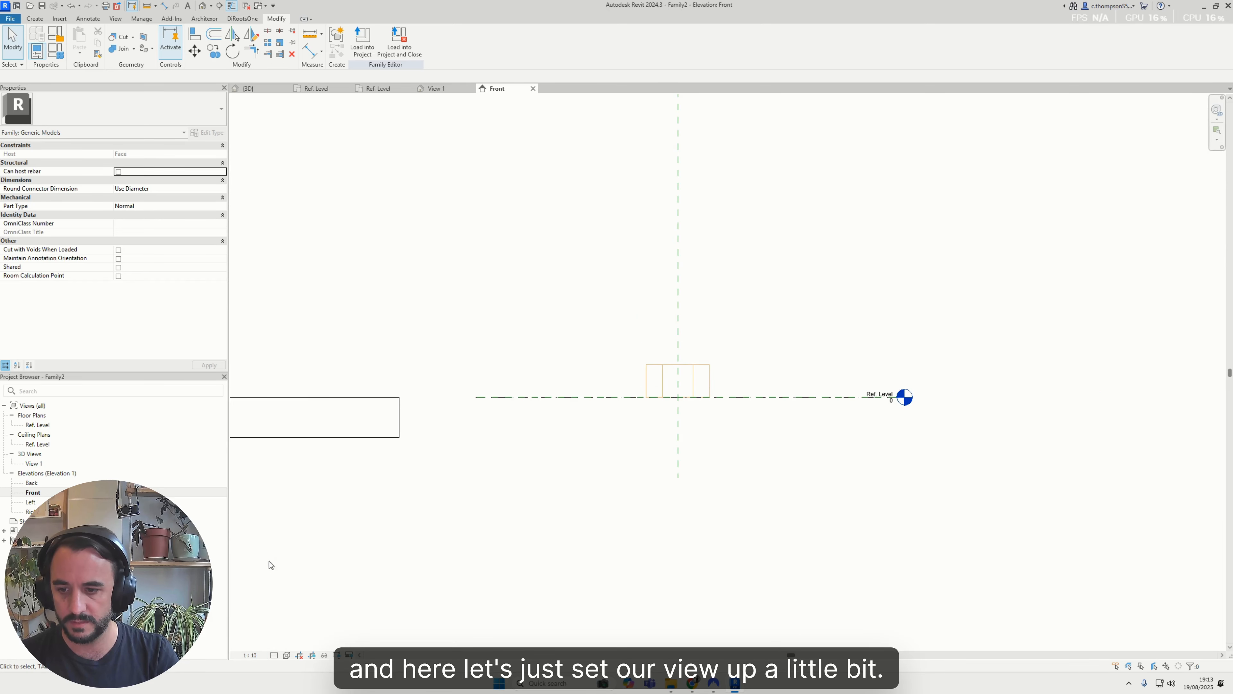
# Adjust the Front elevation's detail level and set its visual style to Consistent Colors
pyautogui.click(274, 654)
pyautogui.click(282, 647)
pyautogui.click(287, 655)
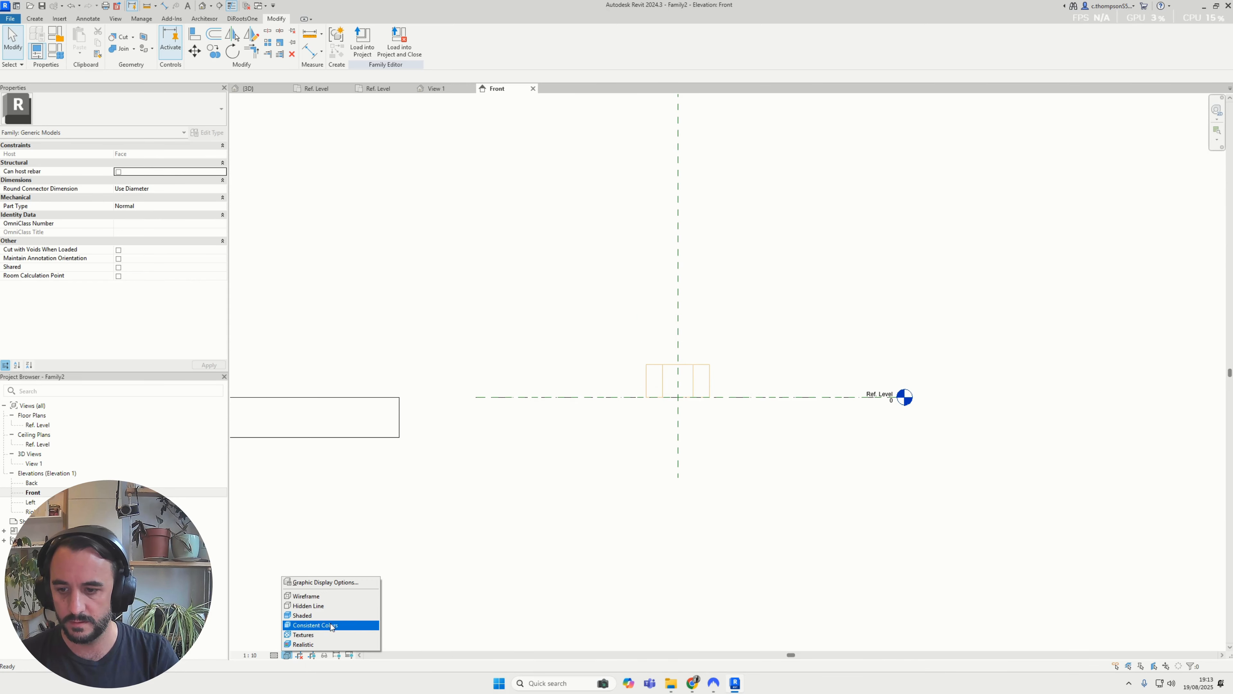
pyautogui.click(354, 616)
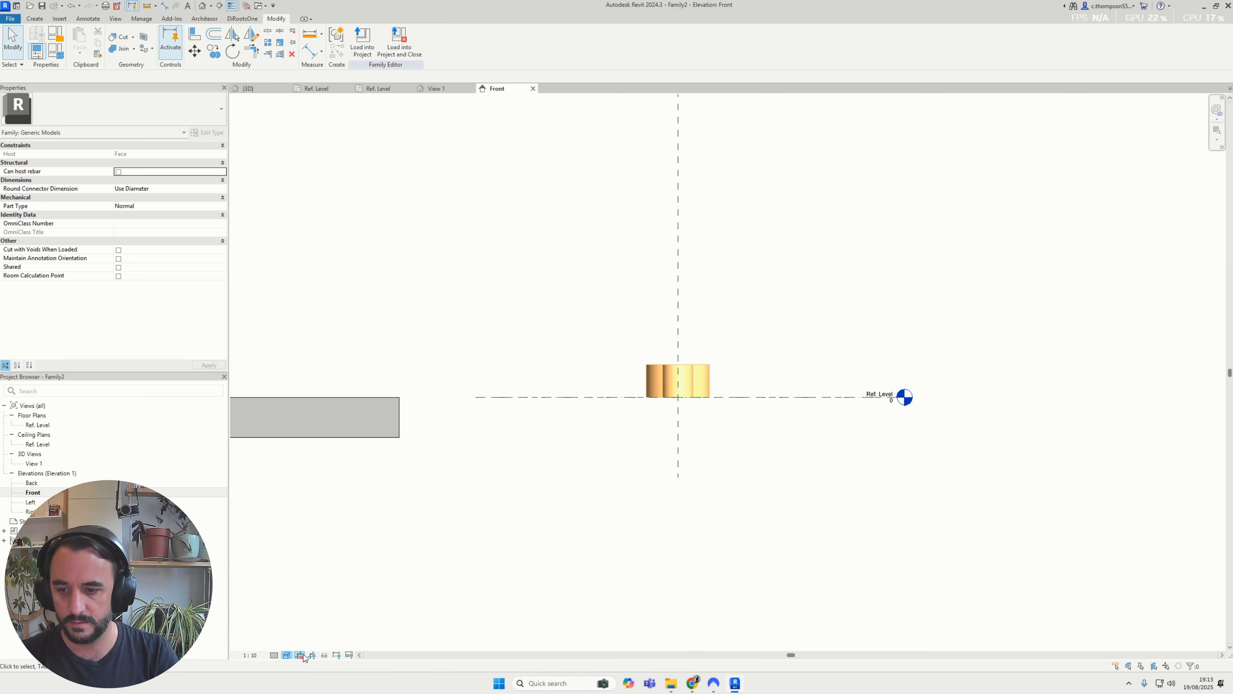
pyautogui.click(287, 654)
pyautogui.click(340, 627)
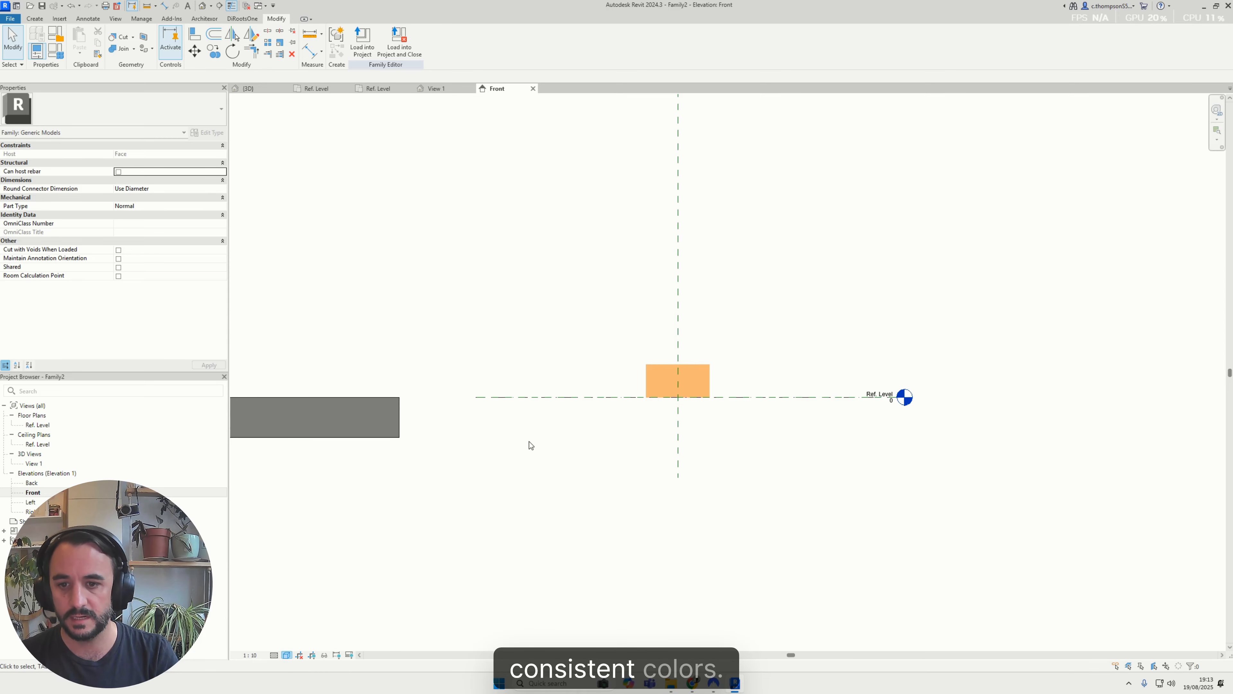
# Try to shorten the reference level line in the Front elevation to get it out of the way
pyautogui.click(556, 401)
pyautogui.scroll(1, 558, 403)
pyautogui.moveTo(451, 394); pyautogui.dragTo(929, 304)
pyautogui.moveTo(975, 338); pyautogui.dragTo(874, 335, button='middle')
pyautogui.scroll(2, 906, 406)
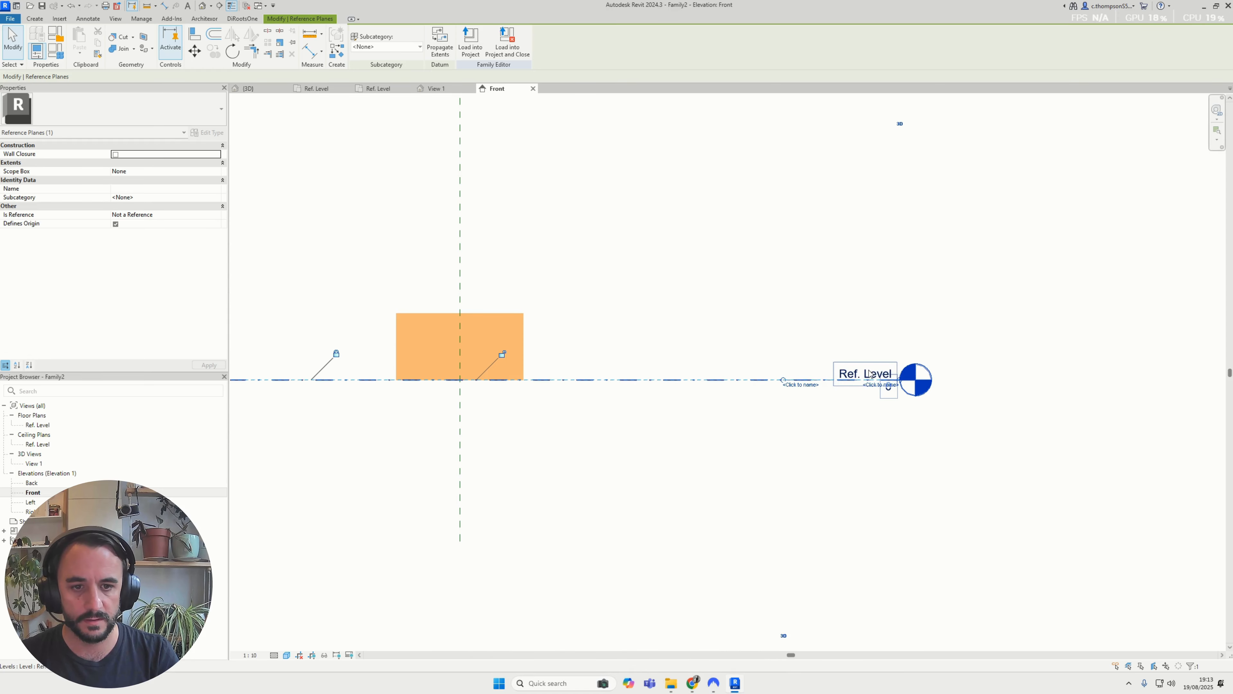
pyautogui.scroll(1, 887, 382)
pyautogui.click(688, 458)
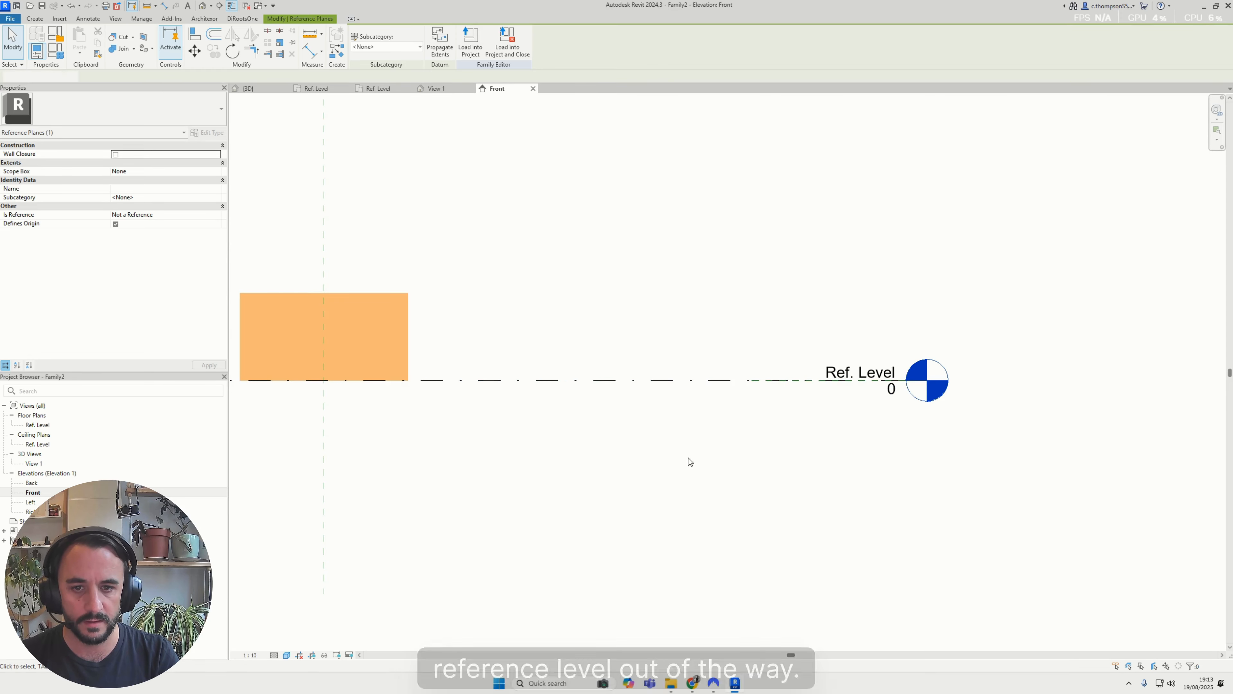
pyautogui.click(668, 381)
pyautogui.click(699, 367)
pyautogui.scroll(-3, 680, 364)
pyautogui.moveTo(573, 338); pyautogui.dragTo(783, 354, button='middle')
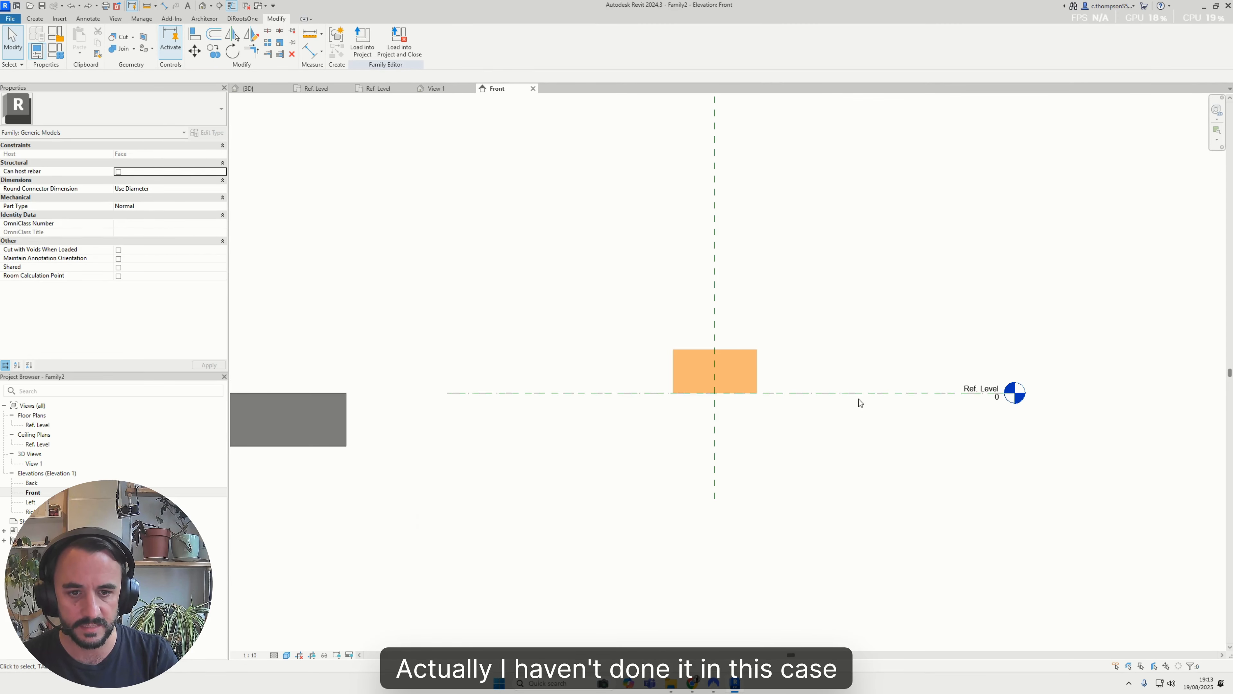
# Shorten the Ref. Level line to a stub beside its level head so the horizontal reference plane can be selected separately
pyautogui.scroll(1, 1005, 386)
pyautogui.click(1003, 395)
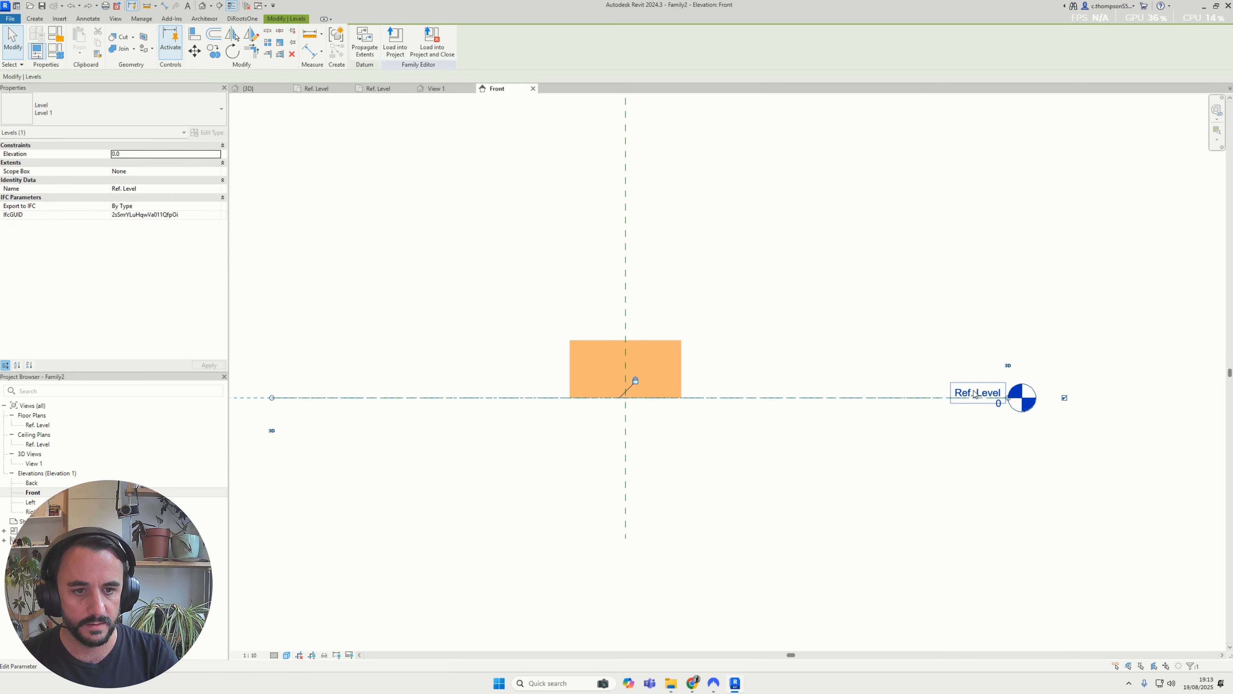
pyautogui.scroll(-2, 874, 388)
pyautogui.moveTo(413, 399); pyautogui.dragTo(506, 402, button='middle')
pyautogui.scroll(1, 512, 396)
pyautogui.moveTo(463, 400); pyautogui.dragTo(1038, 394)
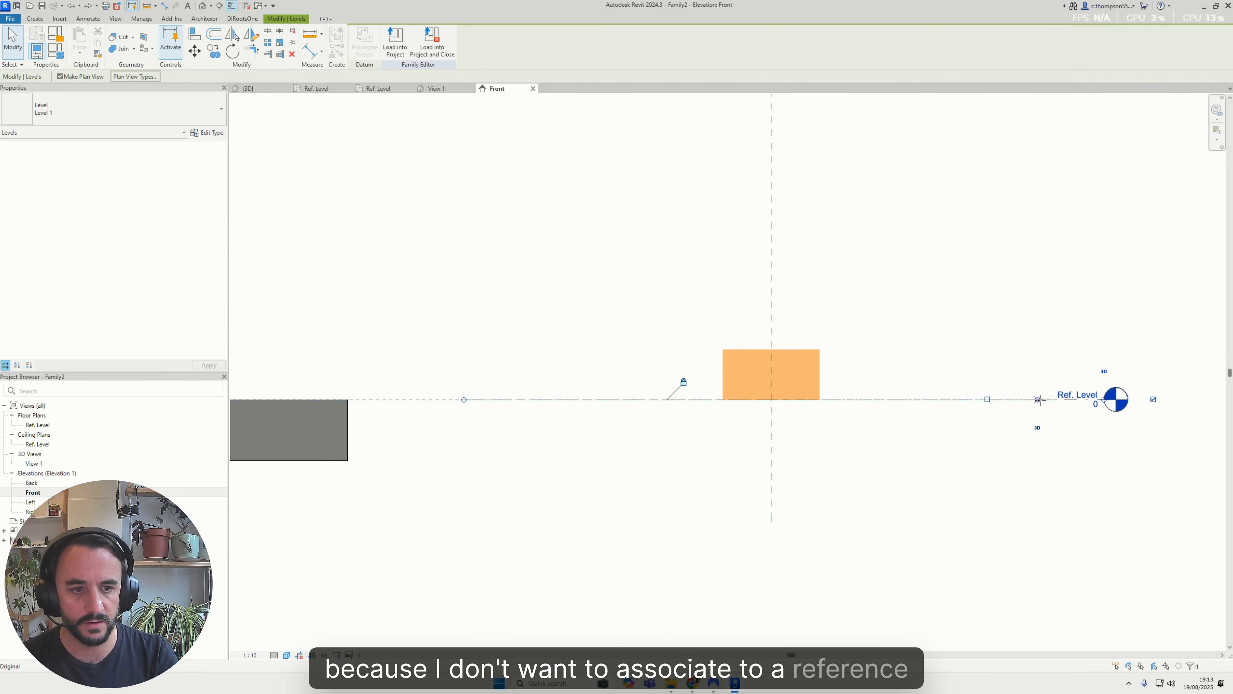
pyautogui.moveTo(945, 387); pyautogui.dragTo(840, 383, button='middle')
pyautogui.click(839, 383)
pyautogui.click(755, 394)
pyautogui.scroll(1, 755, 394)
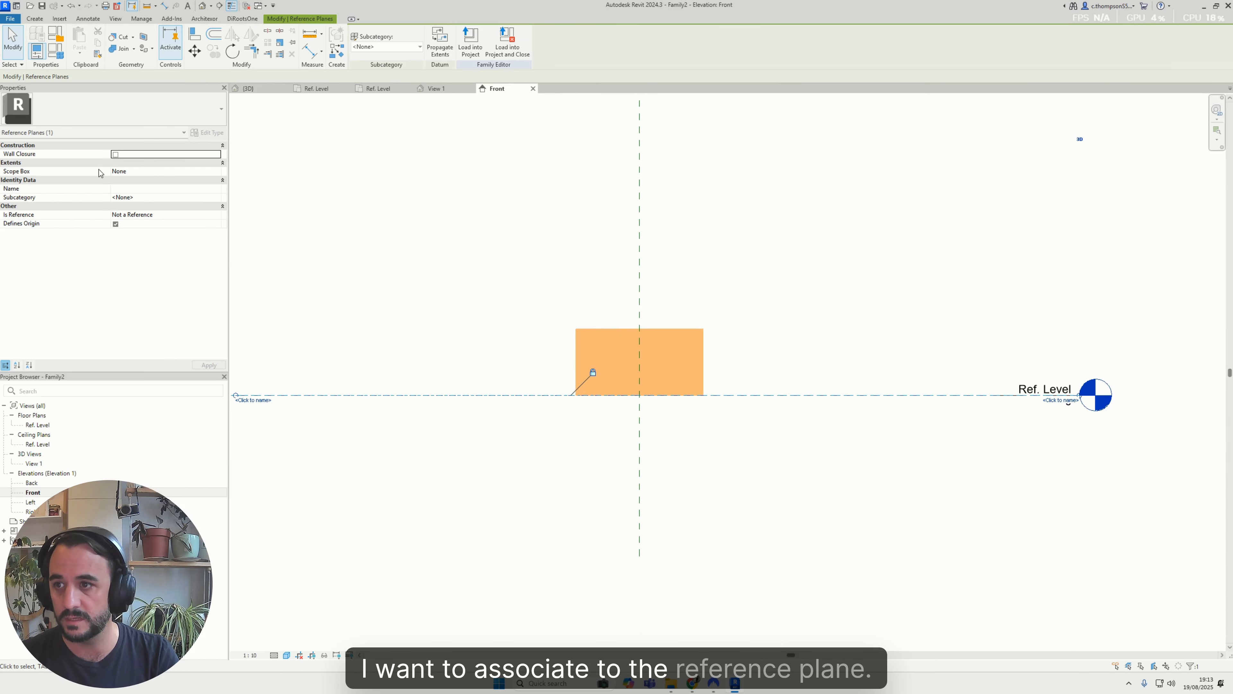
pyautogui.click(675, 210)
pyautogui.scroll(-2, 682, 396)
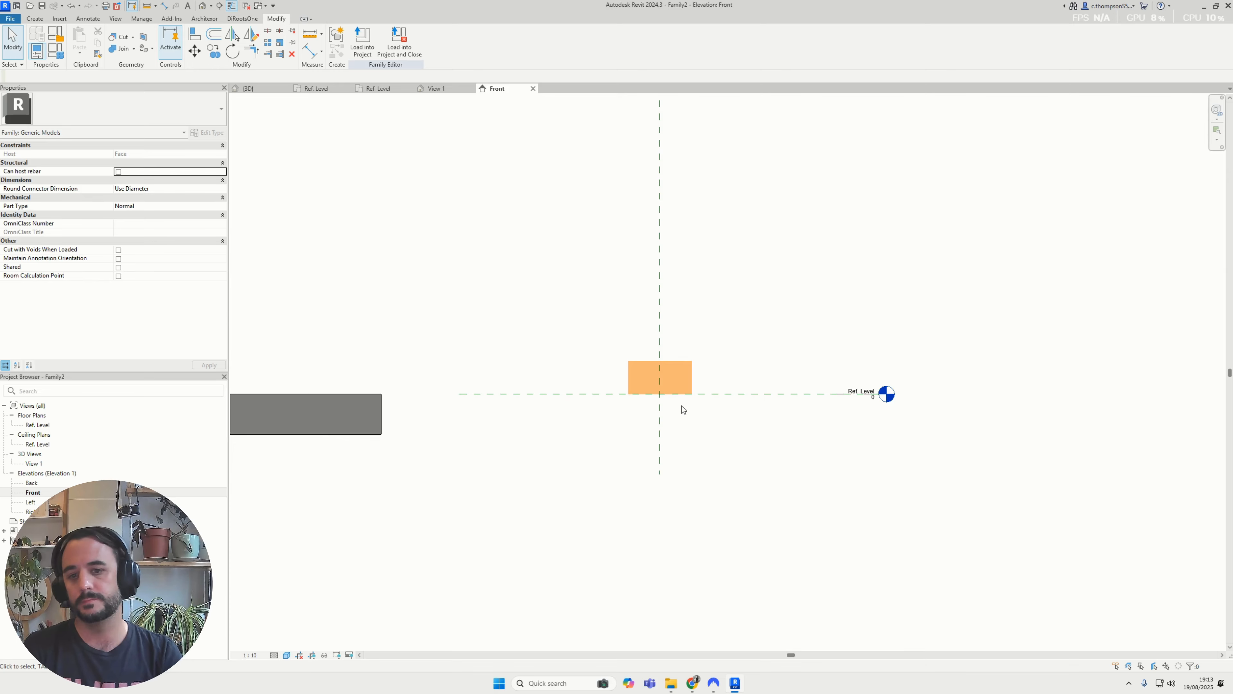
pyautogui.scroll(2, 748, 370)
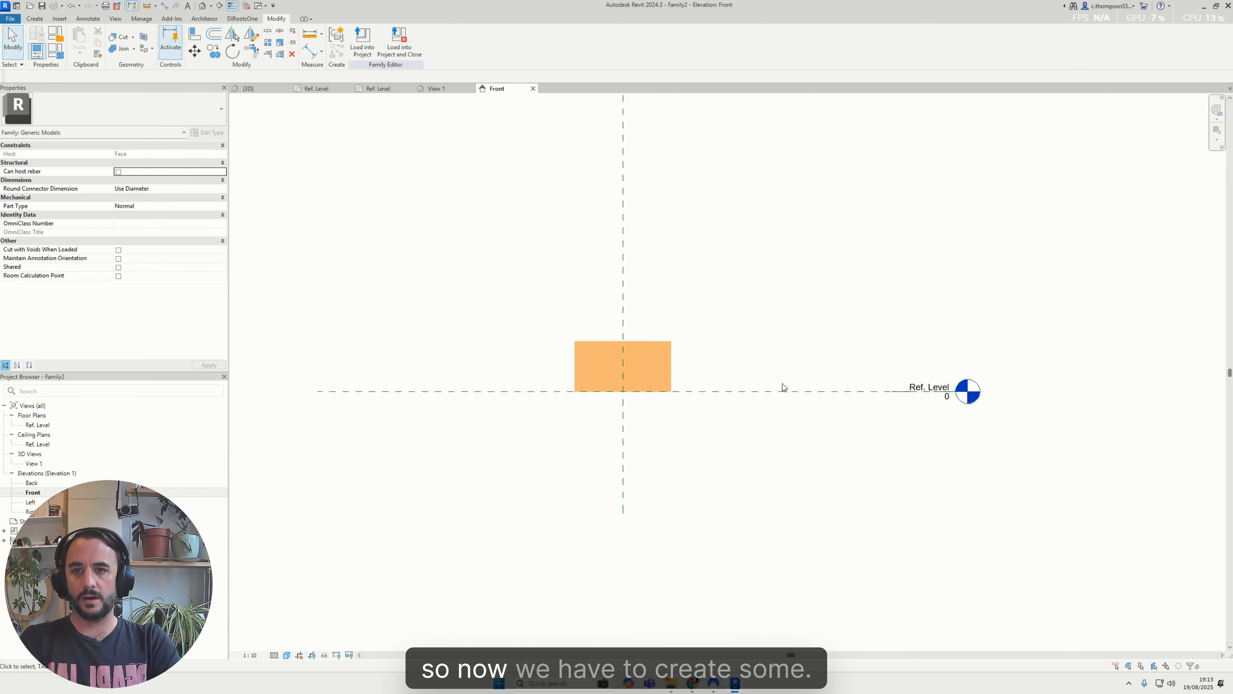
pyautogui.scroll(2, 782, 387)
pyautogui.moveTo(709, 347); pyautogui.dragTo(780, 333, button='middle')
pyautogui.click(42, 20)
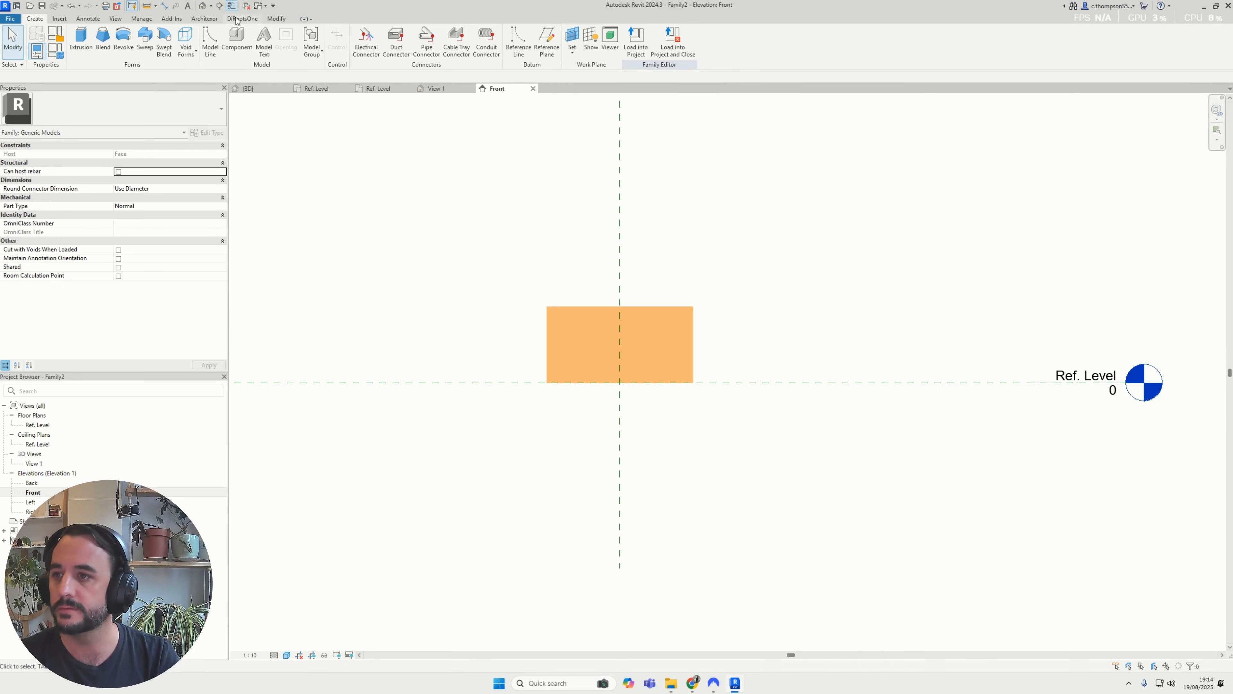
pyautogui.moveTo(584, 265); pyautogui.dragTo(566, 320, button='middle')
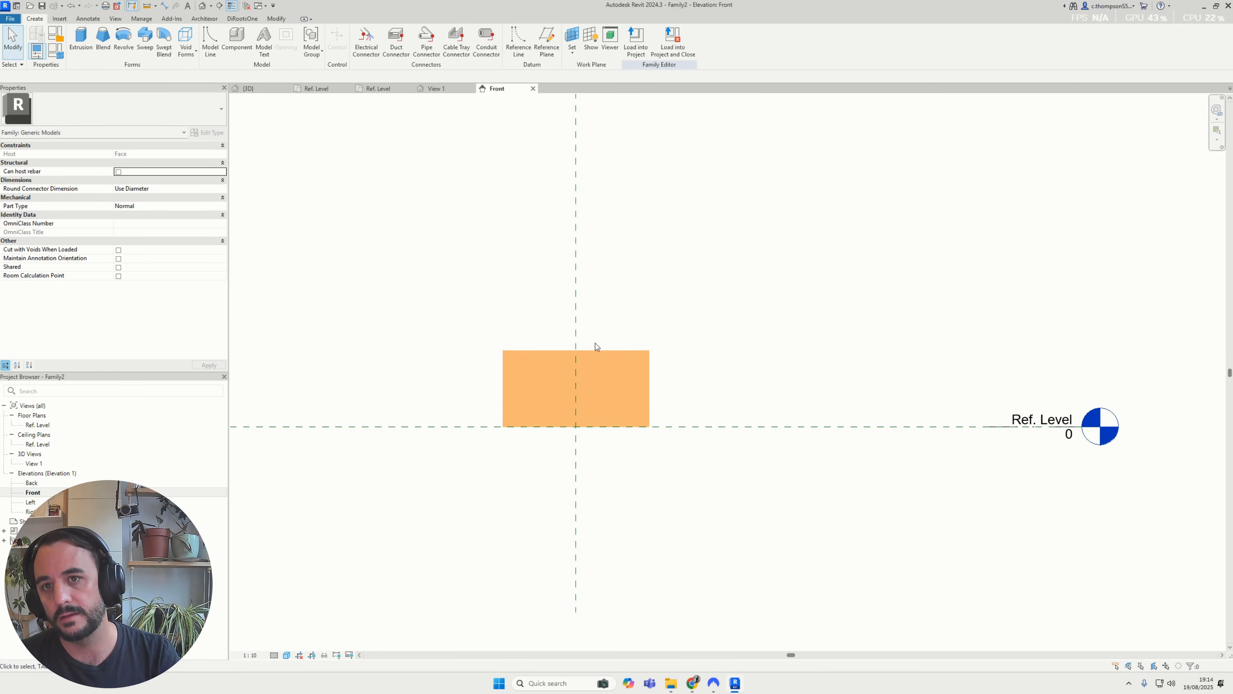
# Switch to the project's 3D view and examine the rectangular voids on the glulam beam, including a selected void's stretch grips
pyautogui.scroll(-2, 595, 343)
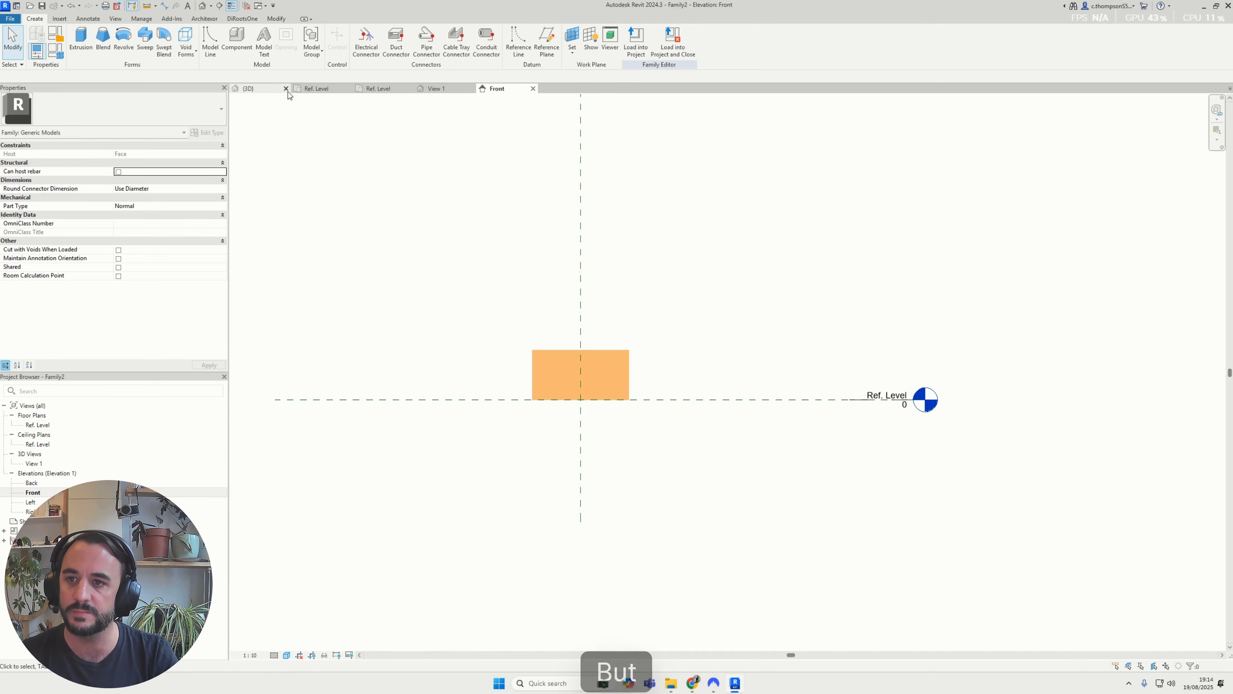
pyautogui.click(263, 88)
pyautogui.scroll(-5, 619, 344)
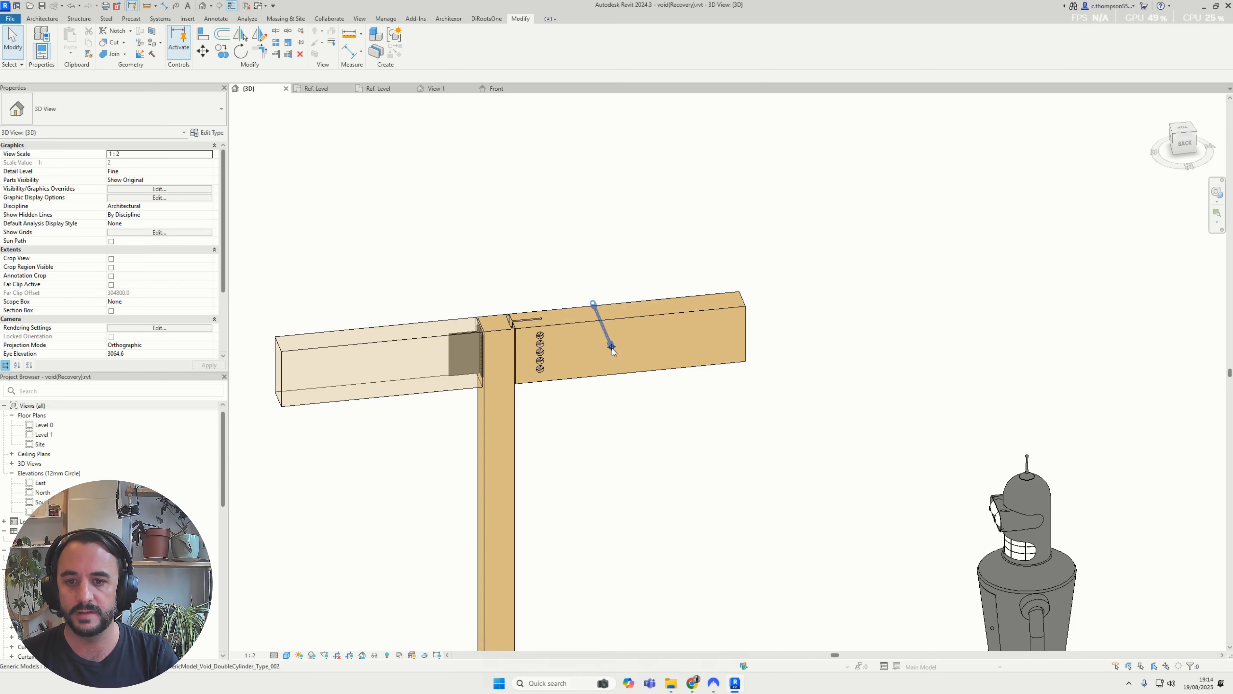
pyautogui.scroll(4, 614, 357)
pyautogui.keyDown('shift'); pyautogui.moveTo(611, 346); pyautogui.dragTo(716, 308, button='middle'); pyautogui.keyUp('shift')
pyautogui.click(630, 337)
pyautogui.scroll(-8, 679, 322)
pyautogui.scroll(5, 505, 332)
pyautogui.click(508, 330)
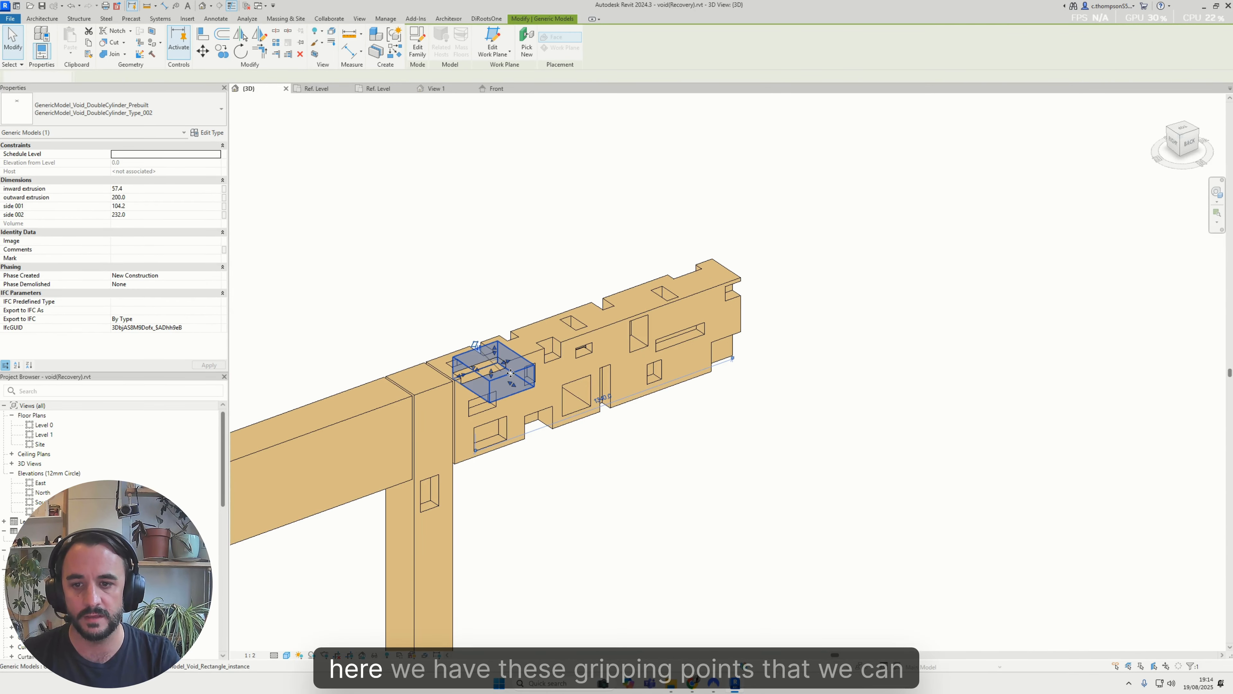
pyautogui.scroll(4, 509, 355)
pyautogui.press('Escape')
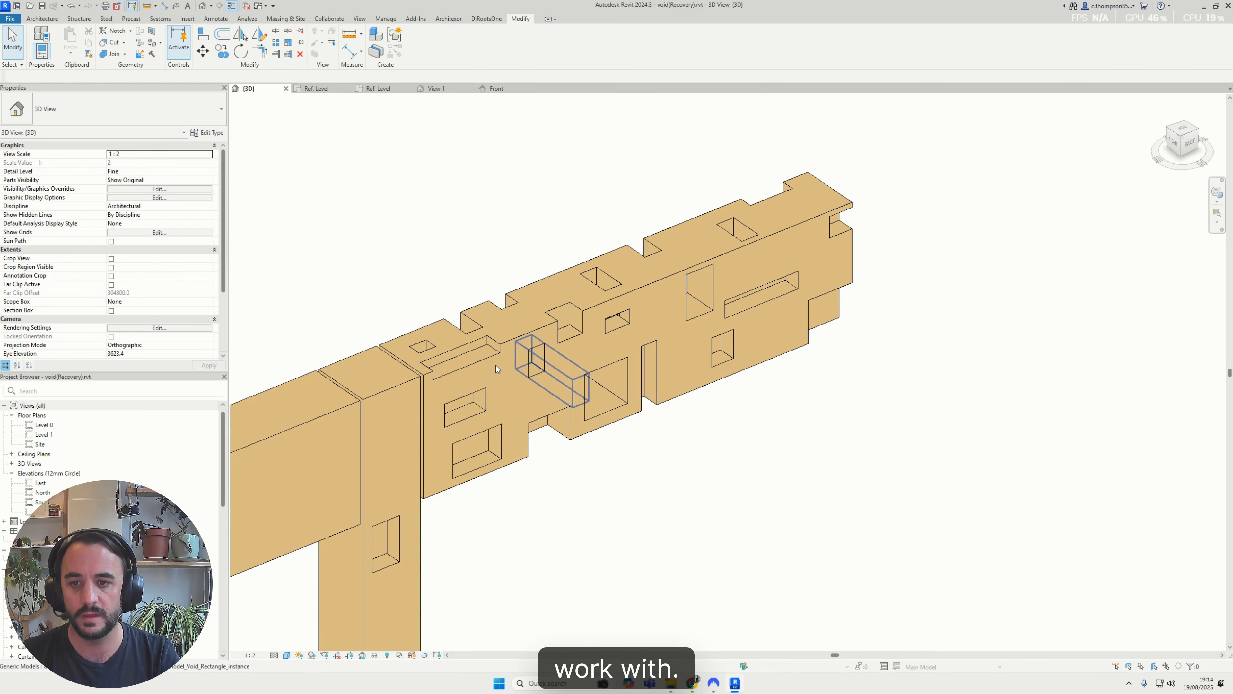
pyautogui.click(513, 406)
# Draw two horizontal reference lines in the family's Front elevation, about 640 mm long below the void and about 700 mm long above it
pyautogui.click(496, 88)
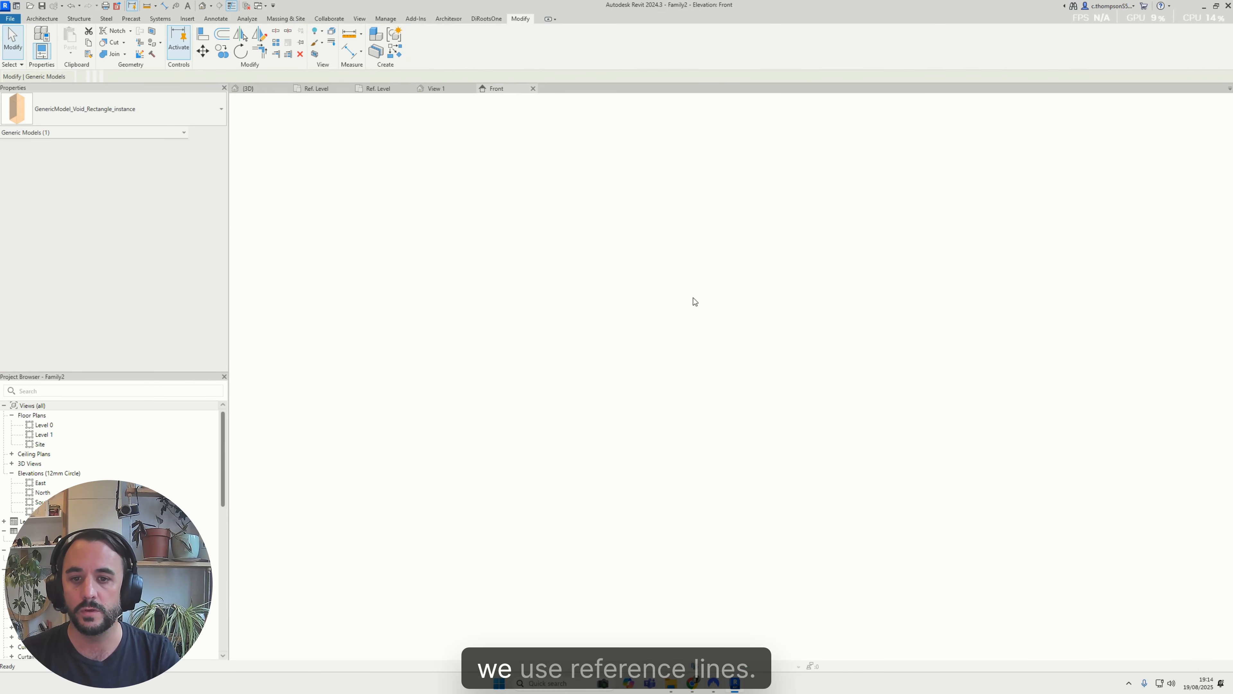
pyautogui.click(518, 42)
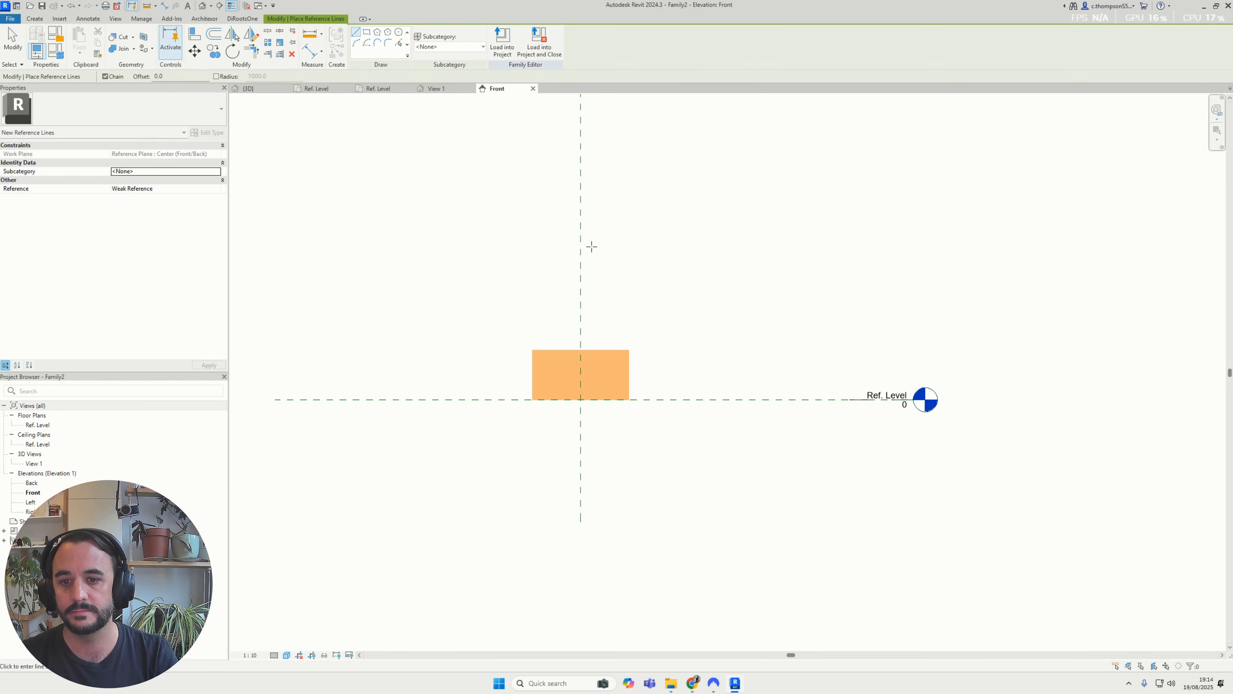
pyautogui.moveTo(559, 482); pyautogui.dragTo(600, 441, button='middle')
pyautogui.scroll(3, 600, 441)
pyautogui.click(552, 519)
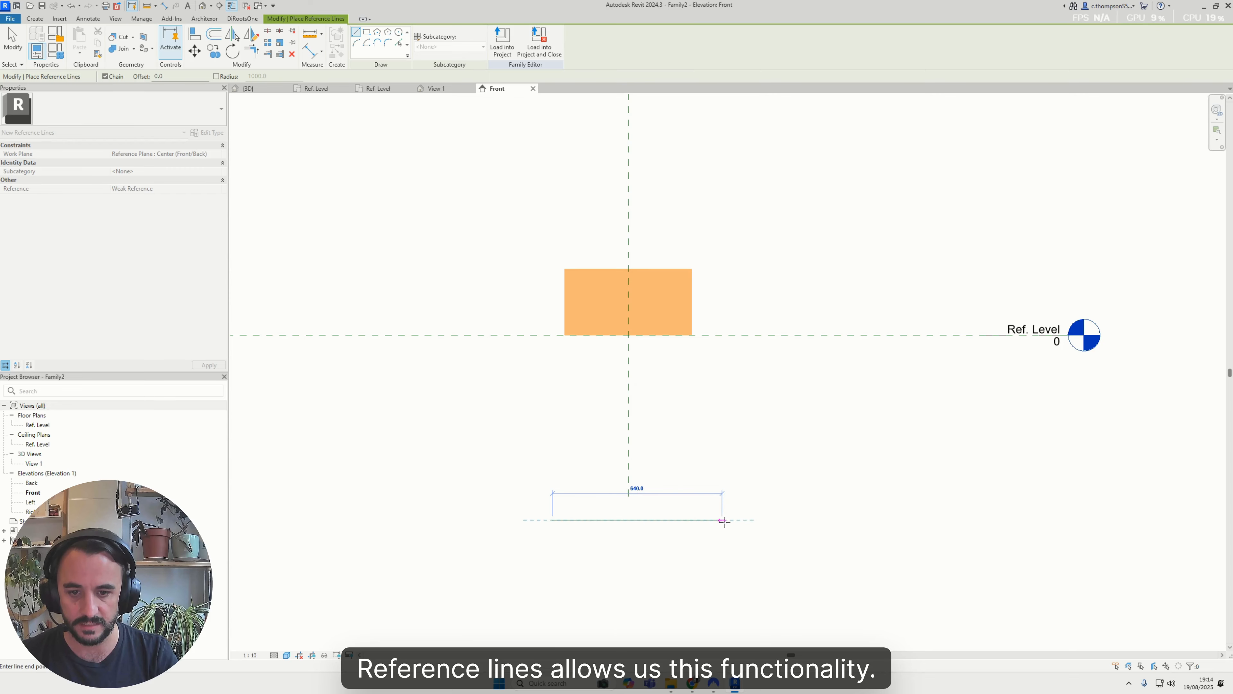
pyautogui.click(723, 520)
pyautogui.press('Escape')
pyautogui.click(557, 233)
pyautogui.click(744, 233)
pyautogui.press('Escape')
pyautogui.press('Escape')
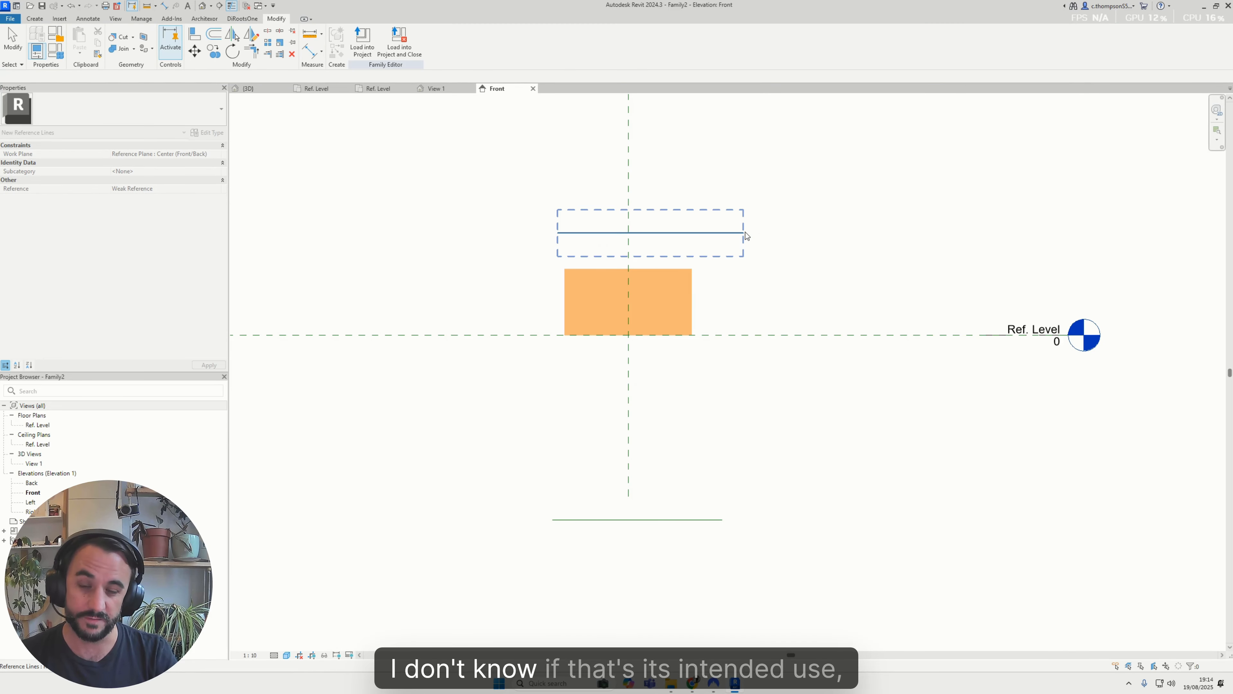
# Move the upper reference line to 200 mm above the lower one and place a copy about 140 mm below the Ref. Level plane
pyautogui.click(679, 234)
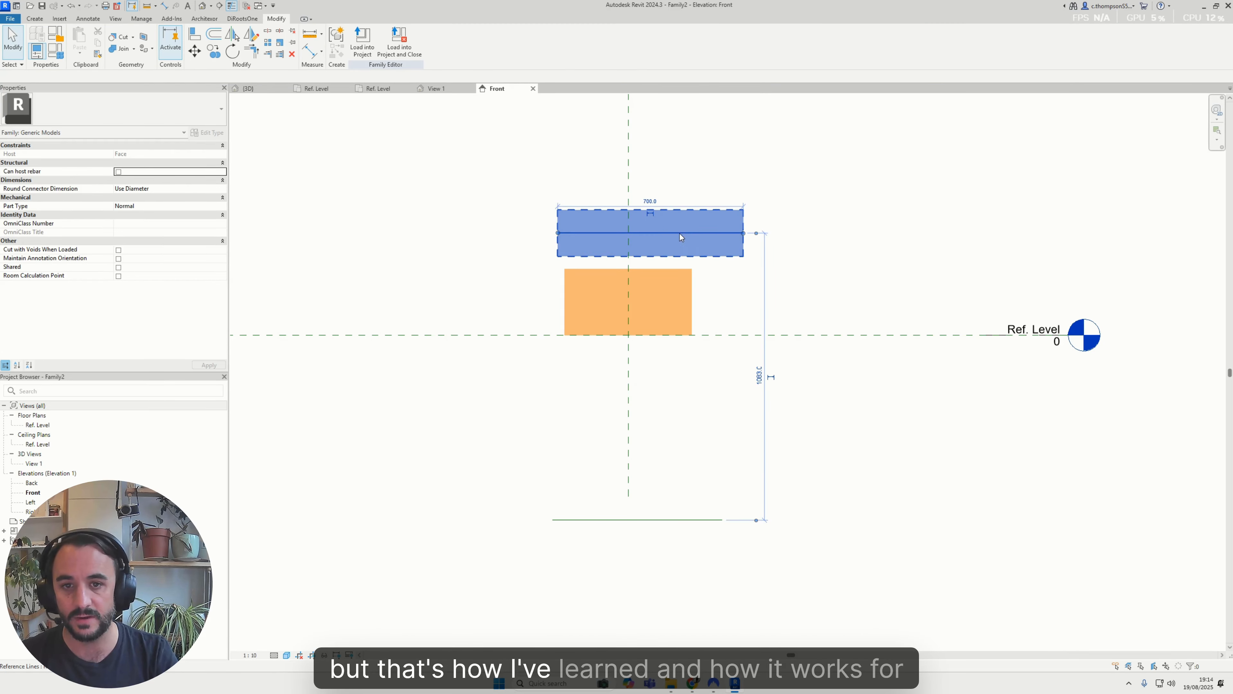
pyautogui.moveTo(679, 234); pyautogui.dragTo(665, 468)
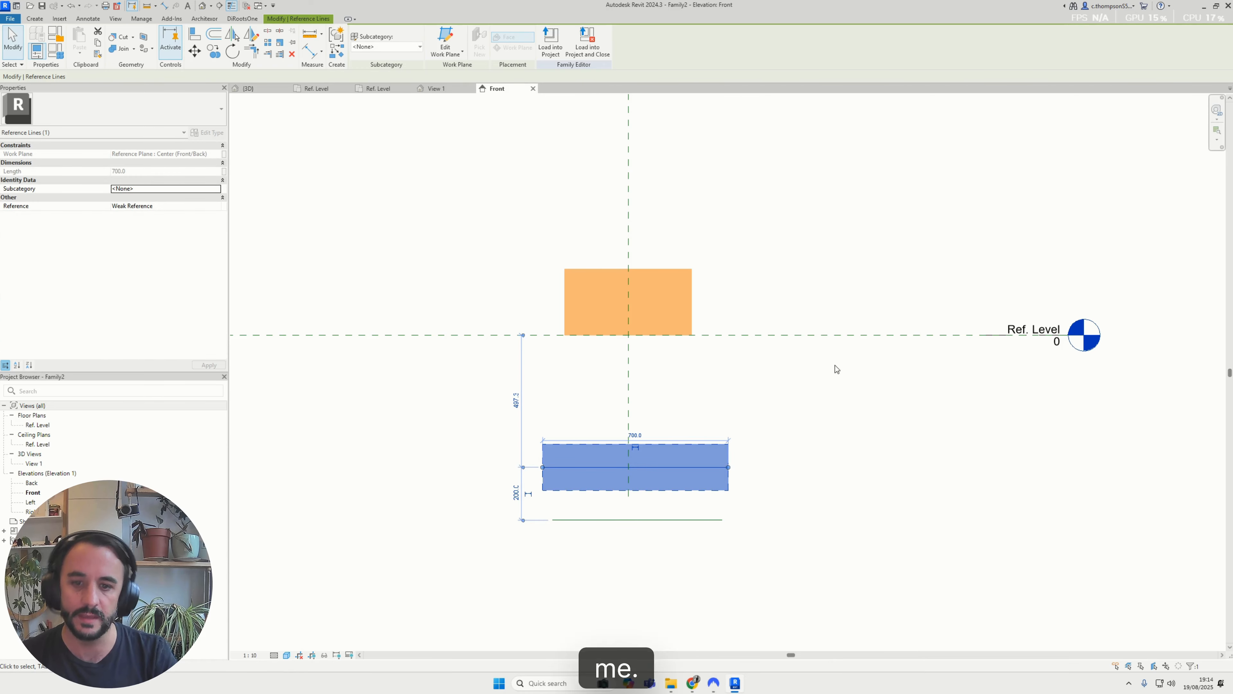
pyautogui.scroll(1, 679, 447)
pyautogui.press('c')
pyautogui.press('c')
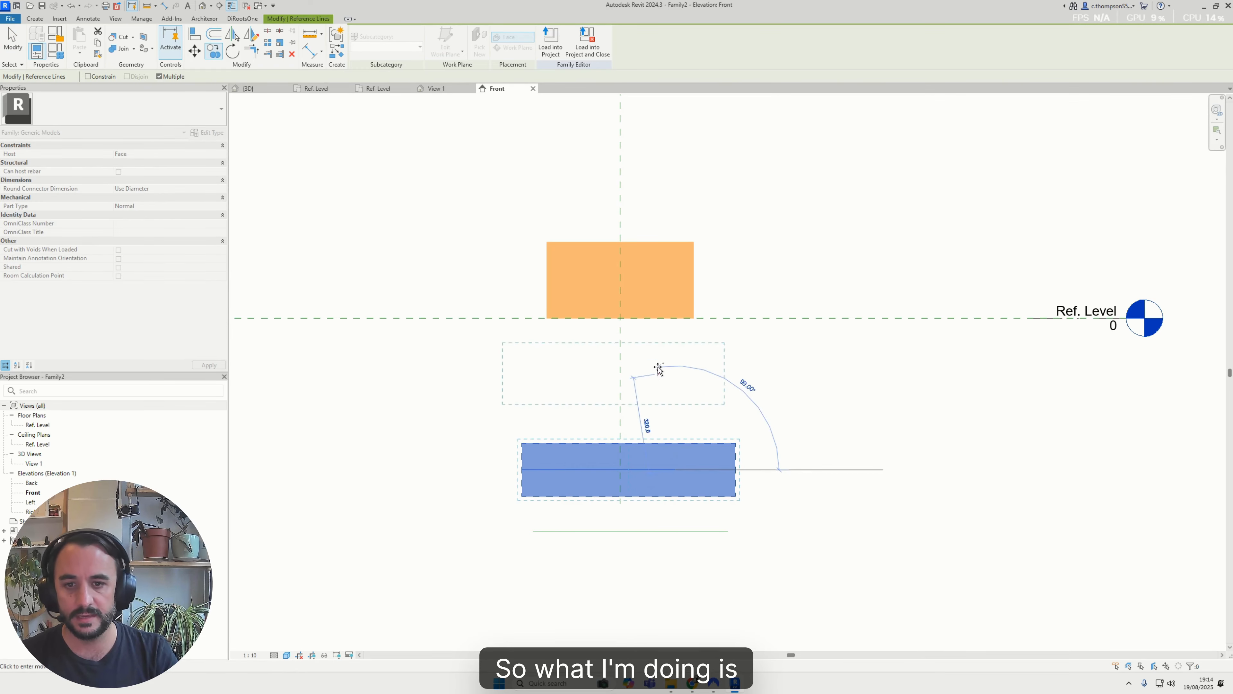
pyautogui.click(683, 348)
pyautogui.press('Escape')
pyautogui.press('Escape')
pyautogui.click(678, 349)
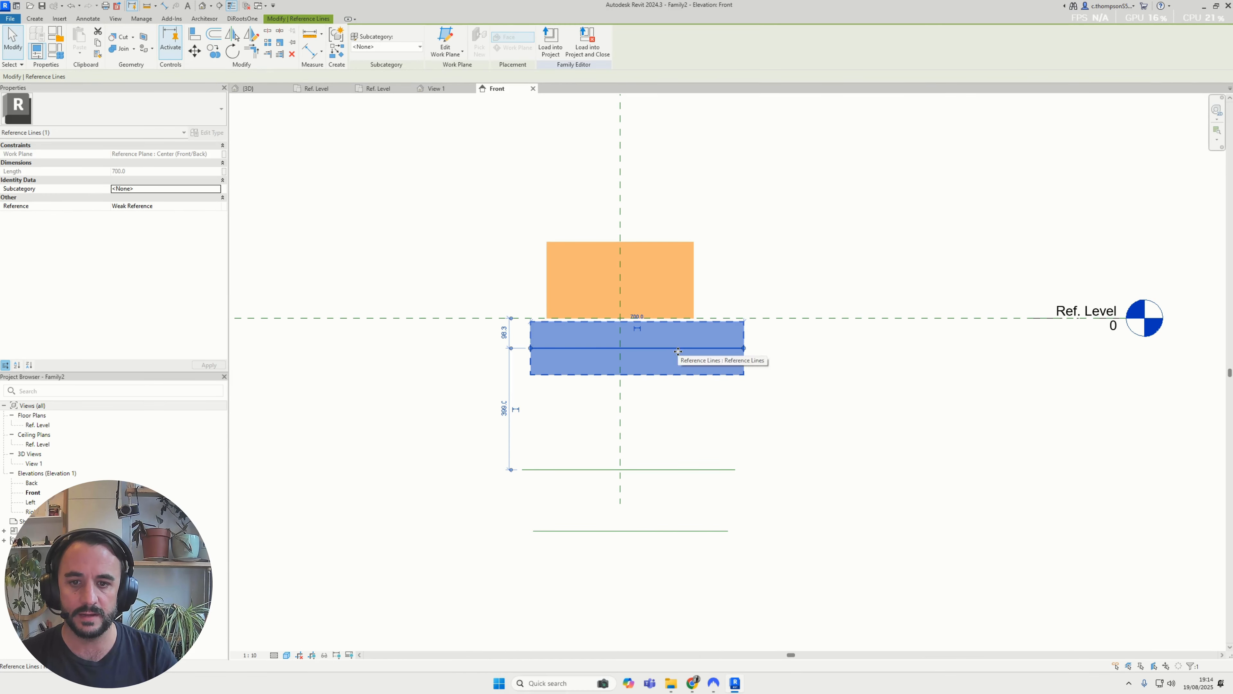
pyautogui.click(768, 312)
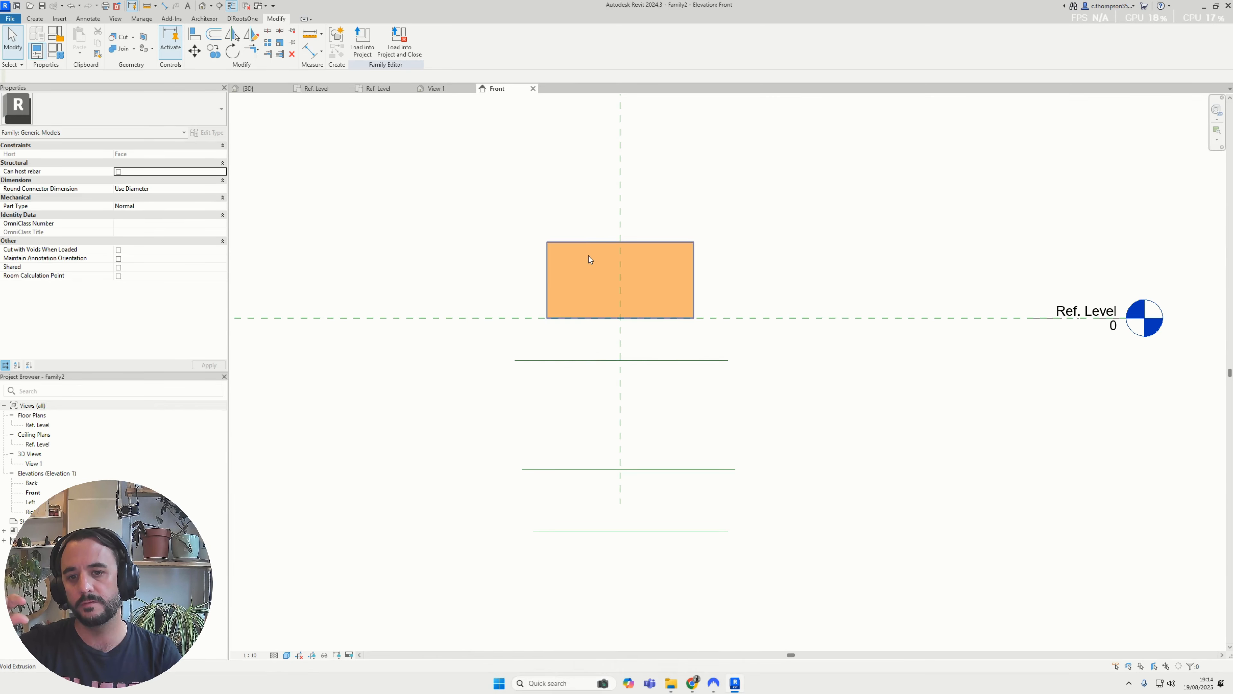
# Stretch the wide void's lower face to the nearest reference line and align its upper face with the Ref. Level plane
pyautogui.click(567, 244)
pyautogui.moveTo(617, 325); pyautogui.dragTo(620, 360)
pyautogui.press('a')
pyautogui.press('l')
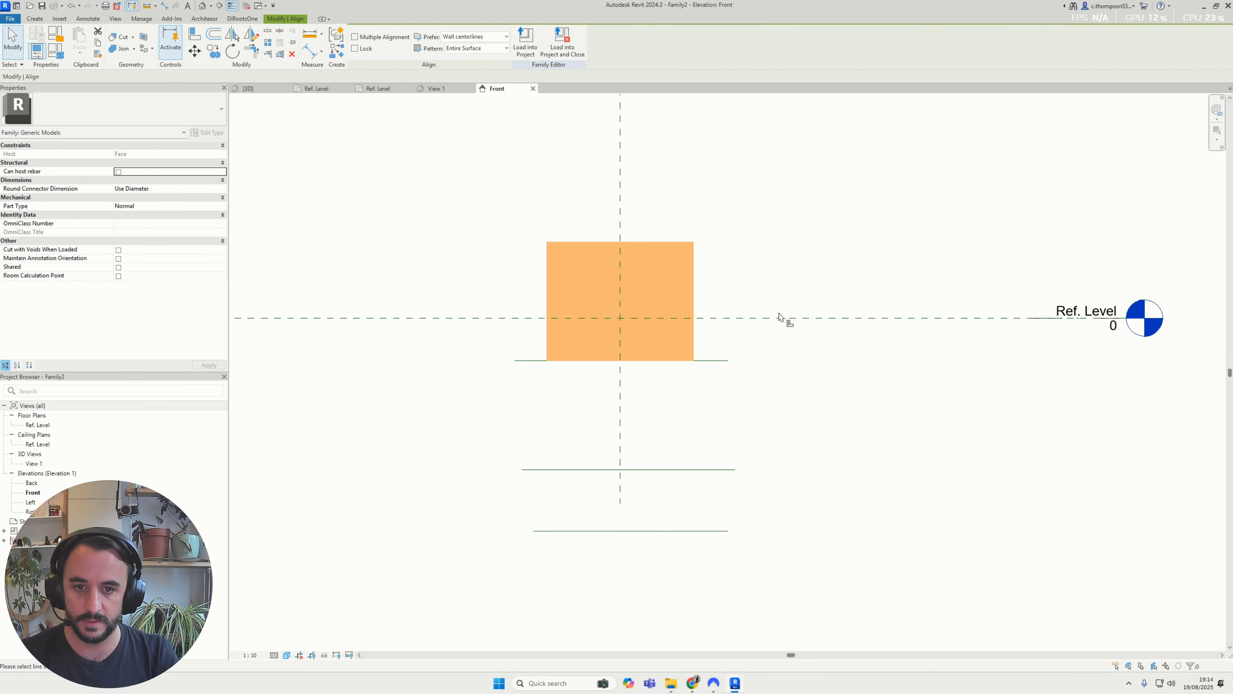
pyautogui.click(663, 245)
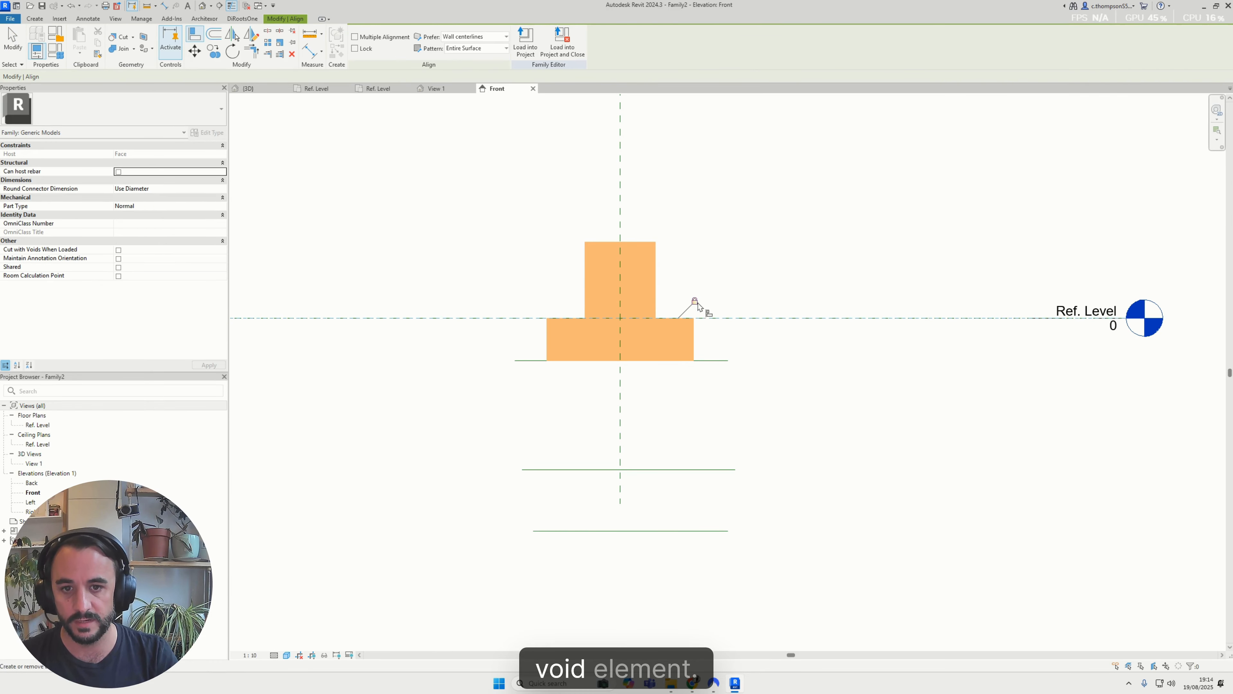
pyautogui.press('Escape')
pyautogui.press('Escape')
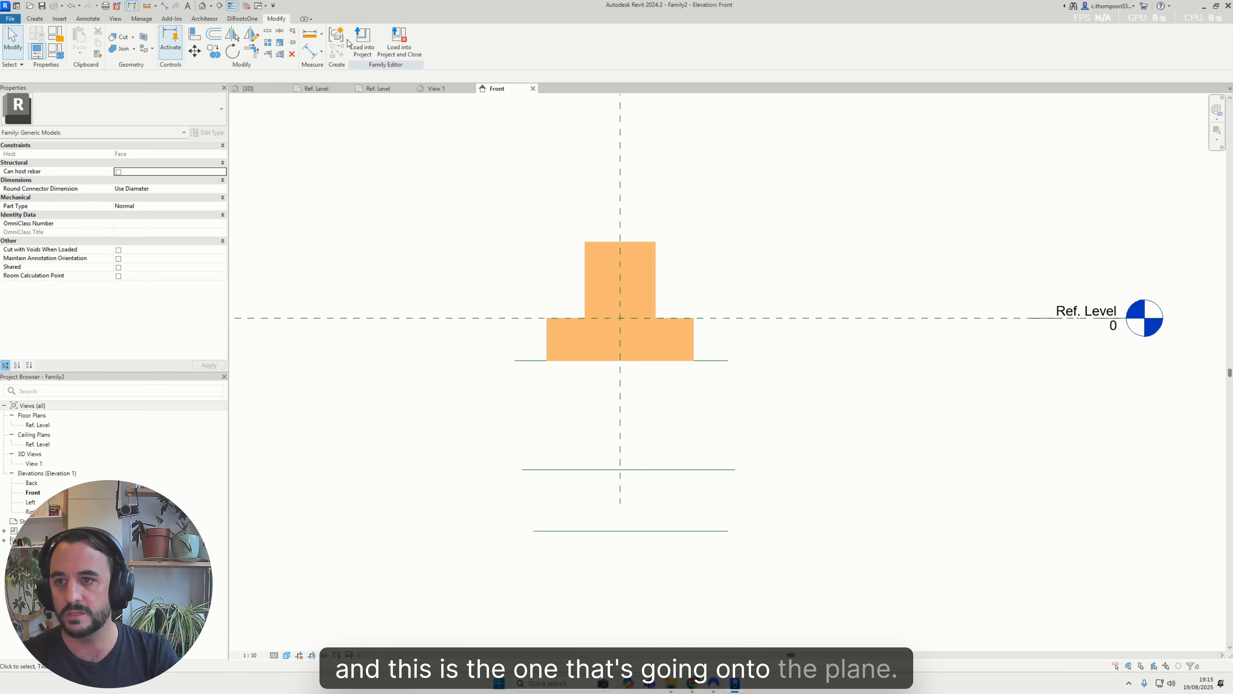
# Uncut the double-cylinder void on the side face of the glulam beam in the project's 3D view
pyautogui.click(249, 89)
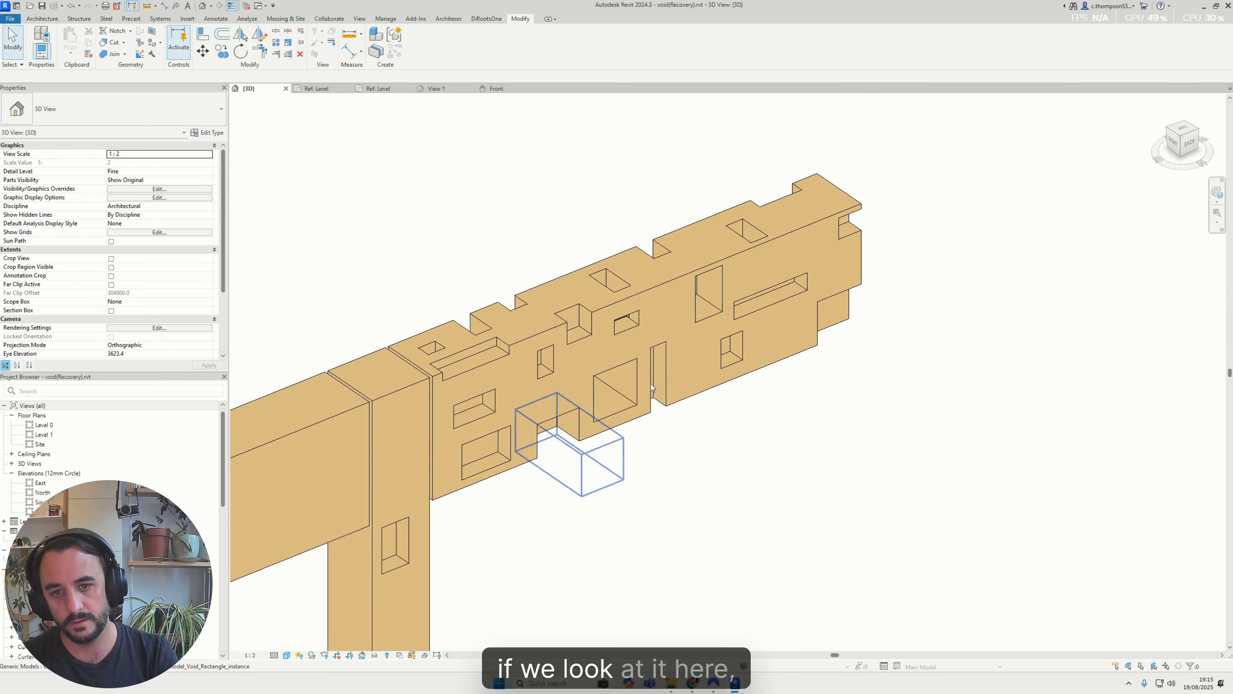
pyautogui.scroll(-3, 883, 294)
pyautogui.scroll(5, 631, 311)
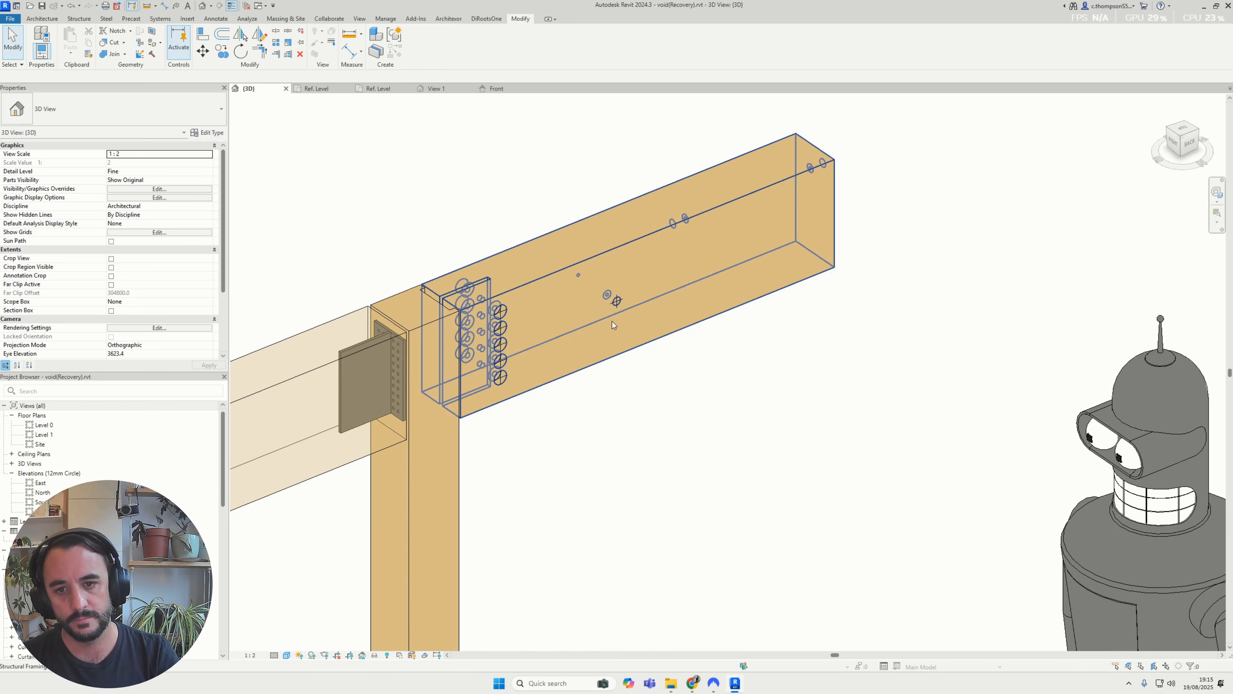
pyautogui.click(608, 302)
pyautogui.scroll(3, 608, 301)
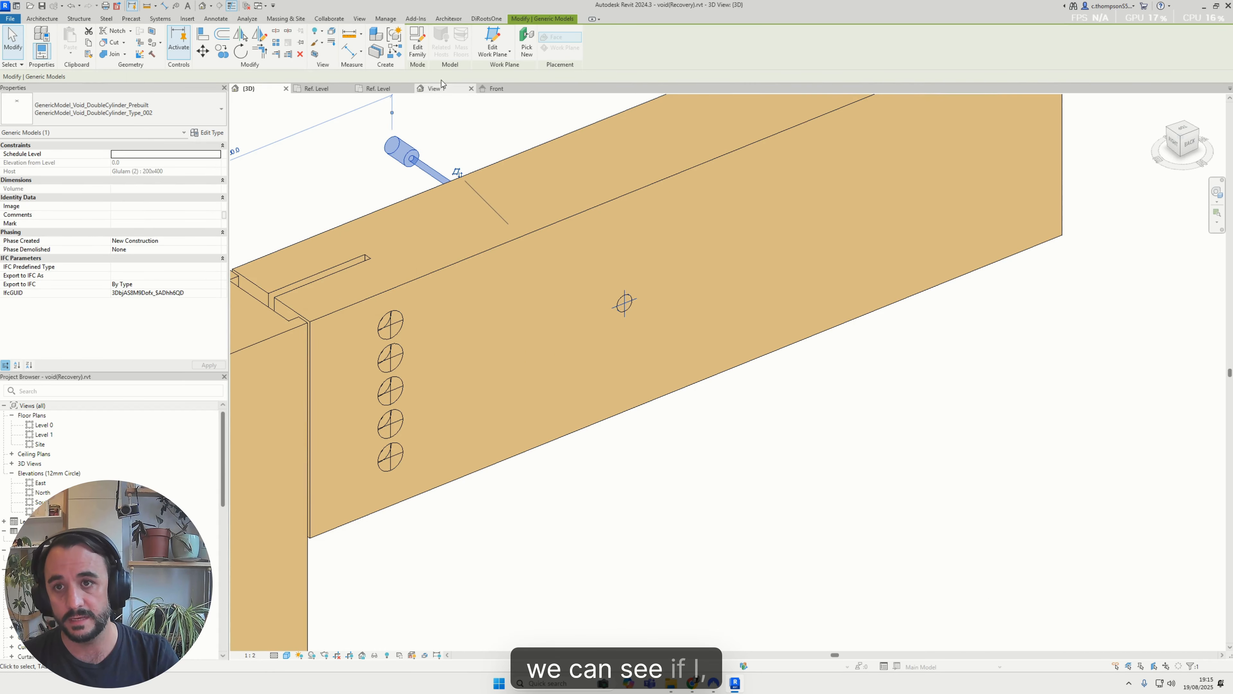
pyautogui.click(124, 43)
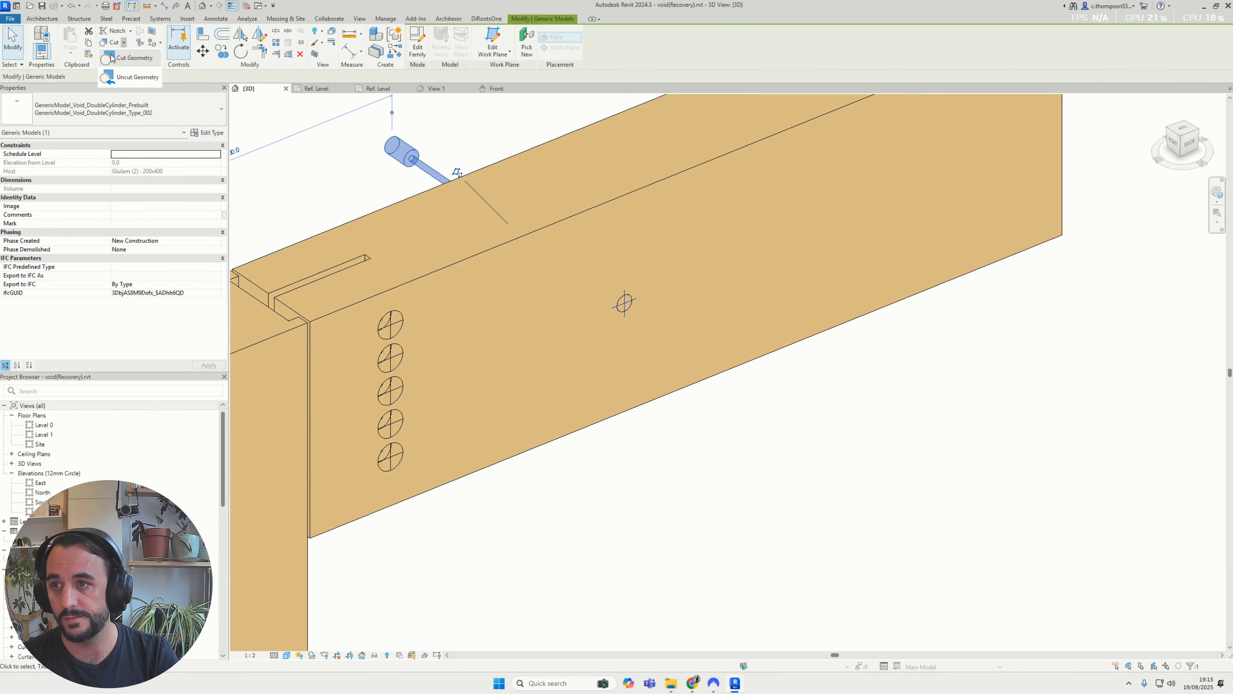
pyautogui.click(120, 77)
pyautogui.click(644, 305)
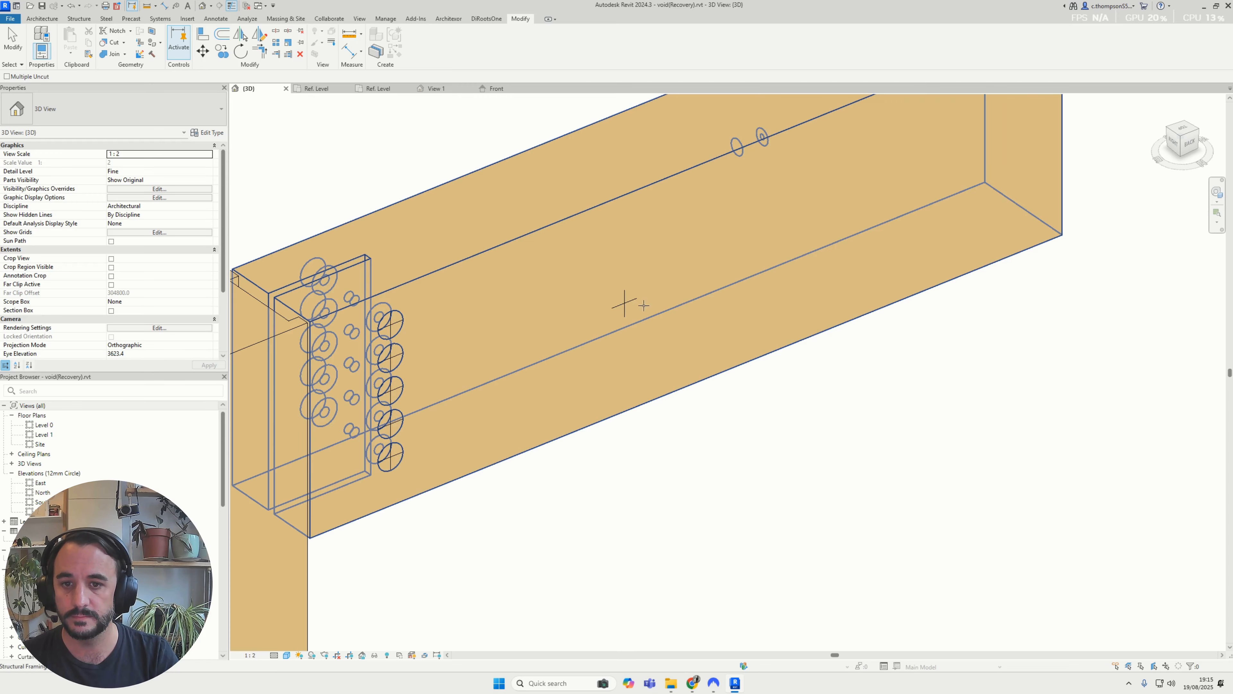
pyautogui.click(644, 305)
# Rehost the double-cylinder void onto the top face of the glulam beam with Pick New and face placement
pyautogui.click(528, 54)
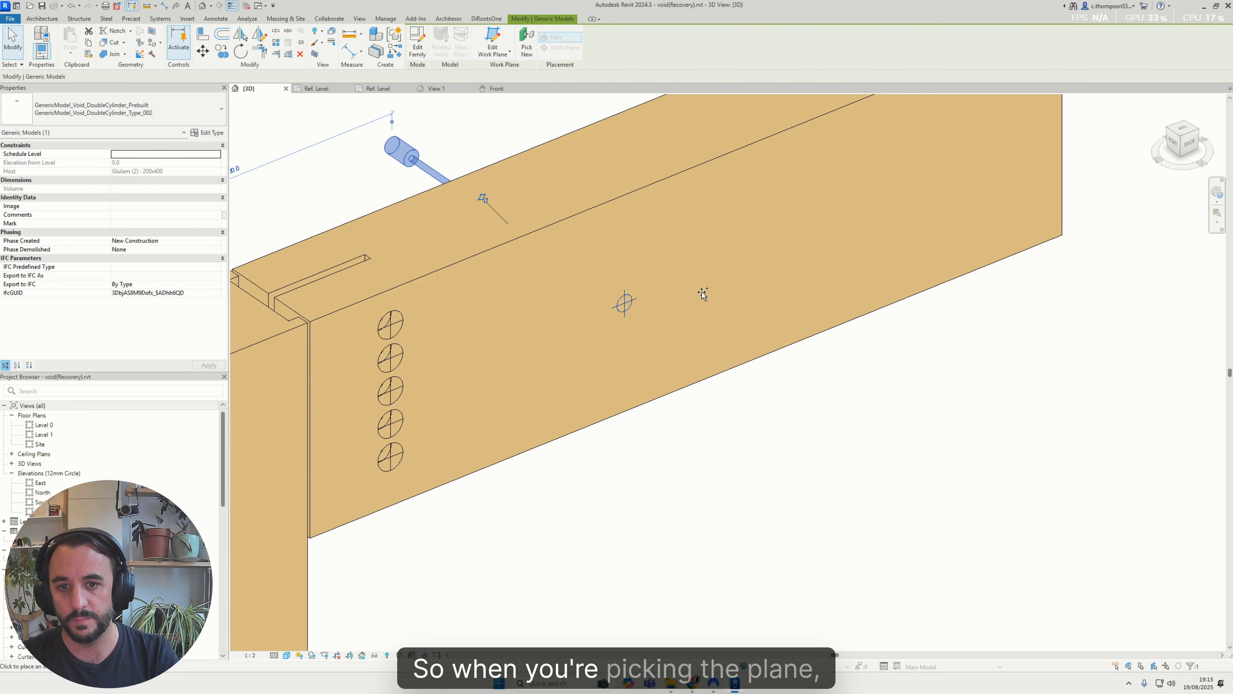
pyautogui.scroll(-2, 672, 327)
pyautogui.scroll(-1, 609, 221)
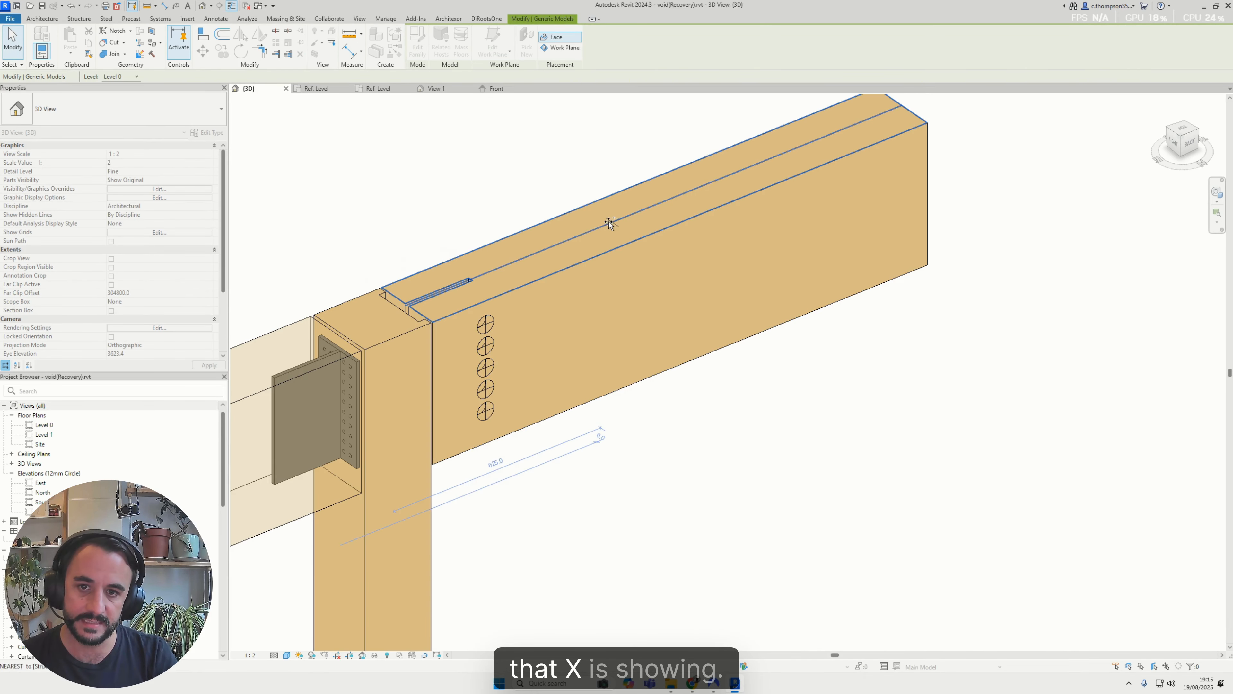
pyautogui.scroll(3, 577, 255)
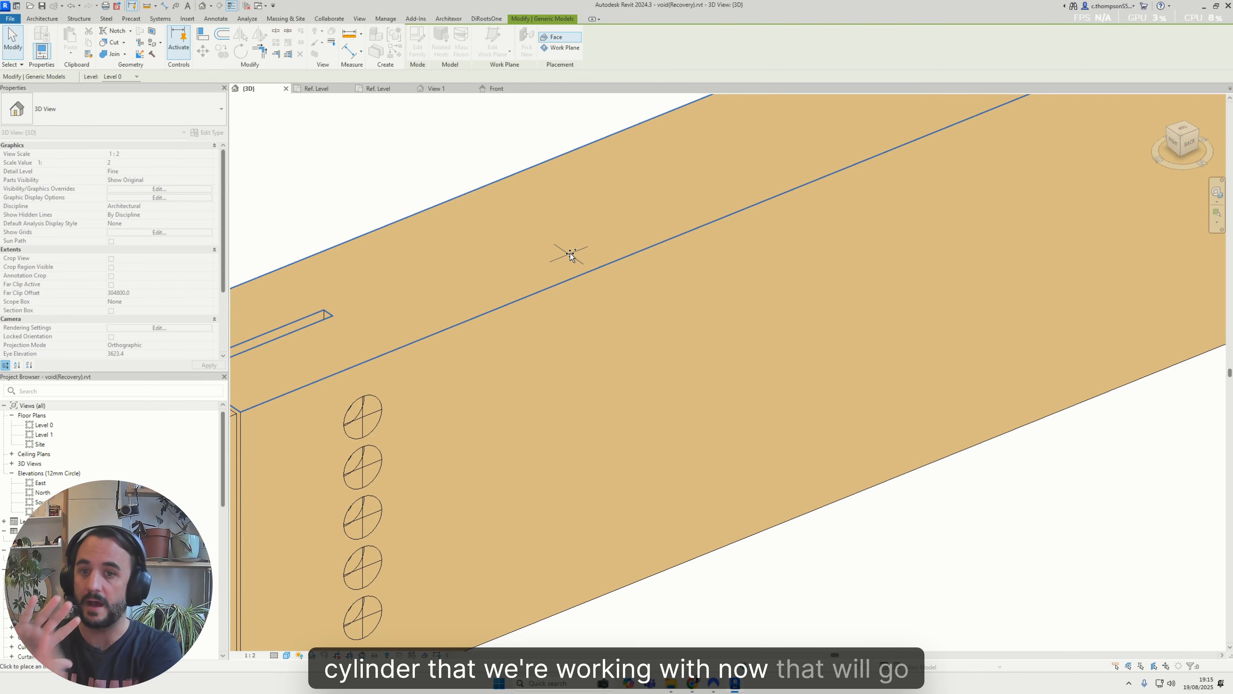
pyautogui.click(570, 253)
pyautogui.press('Escape')
pyautogui.press('Escape')
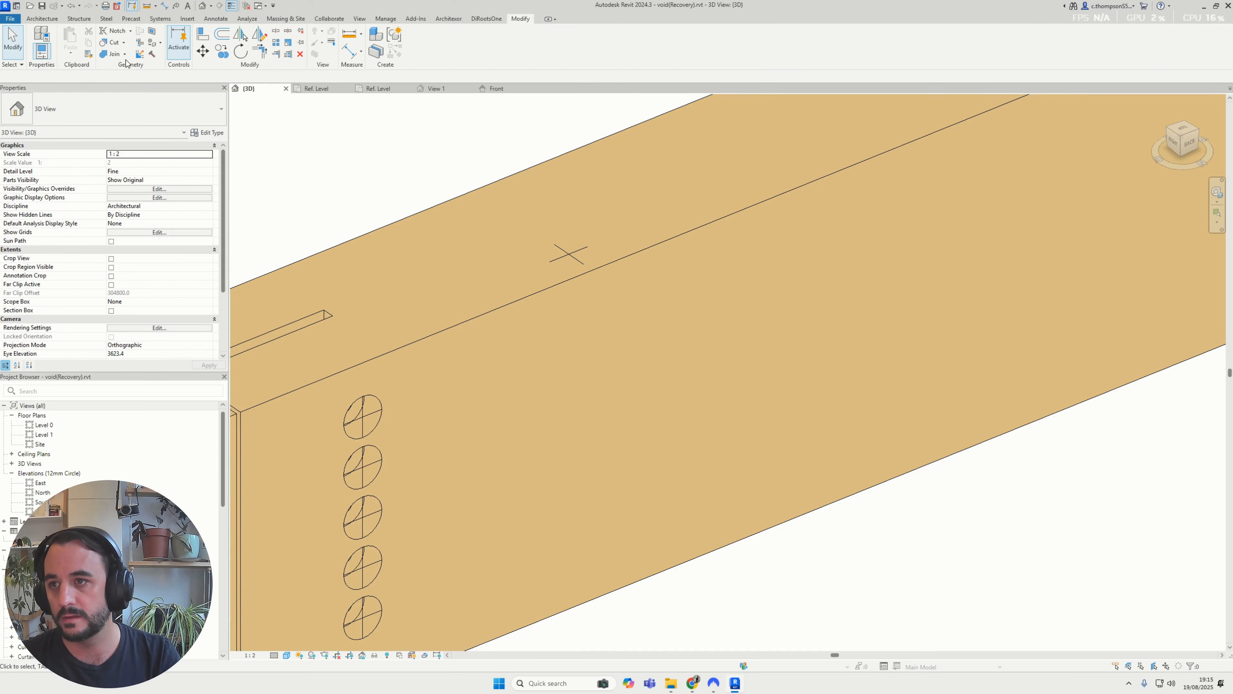
# Cut the glulam beam with the rehosted double-cylinder void and inspect how the void runs vertically through the beam
pyautogui.click(114, 42)
pyautogui.click(597, 269)
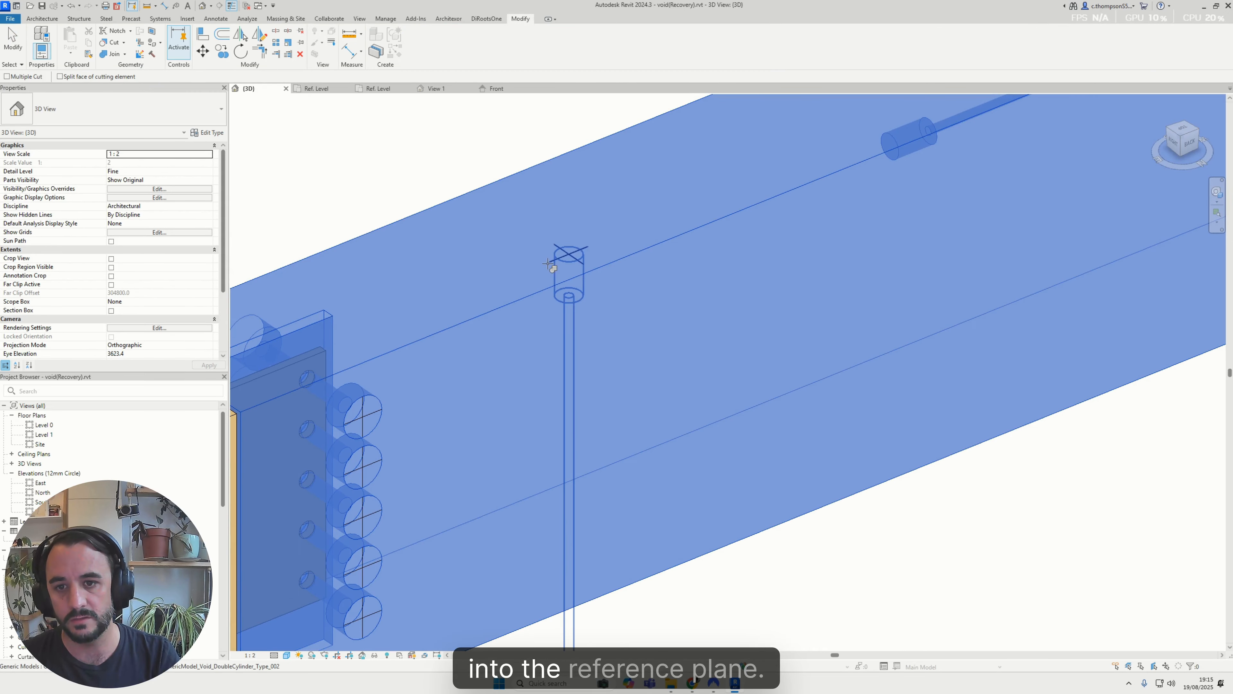
pyautogui.click(569, 256)
pyautogui.press('Escape')
pyautogui.scroll(-2, 570, 269)
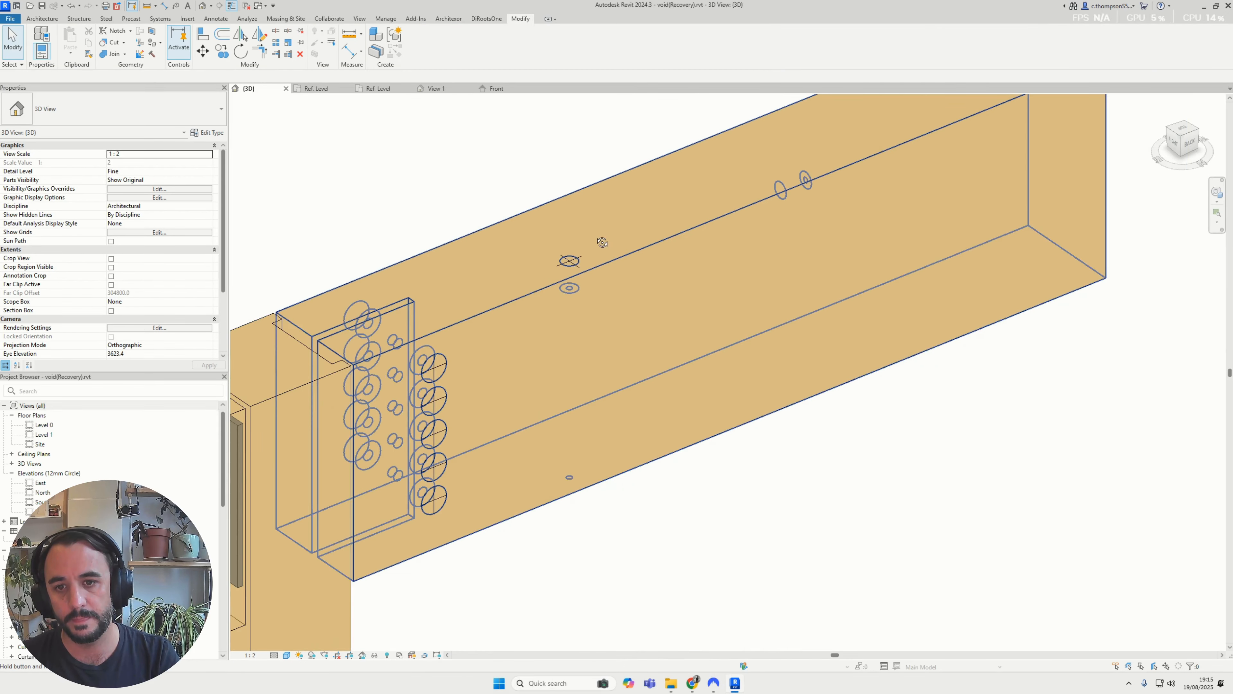
pyautogui.keyDown('shift'); pyautogui.moveTo(602, 242); pyautogui.dragTo(631, 316, button='middle'); pyautogui.keyUp('shift')
pyautogui.moveTo(531, 224); pyautogui.dragTo(661, 490, button='middle')
pyautogui.scroll(-6, 661, 490)
pyautogui.scroll(4, 567, 302)
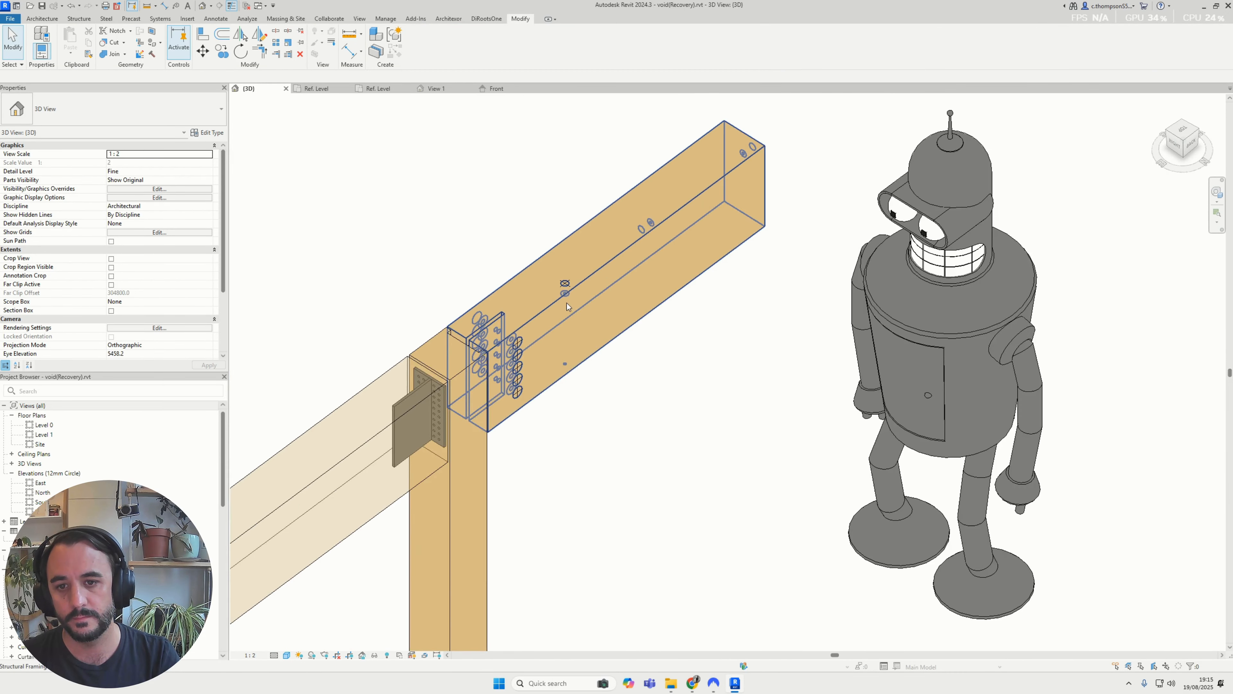
pyautogui.click(567, 275)
pyautogui.keyDown('shift'); pyautogui.moveTo(566, 274); pyautogui.dragTo(510, 222, button='middle'); pyautogui.keyUp('shift')
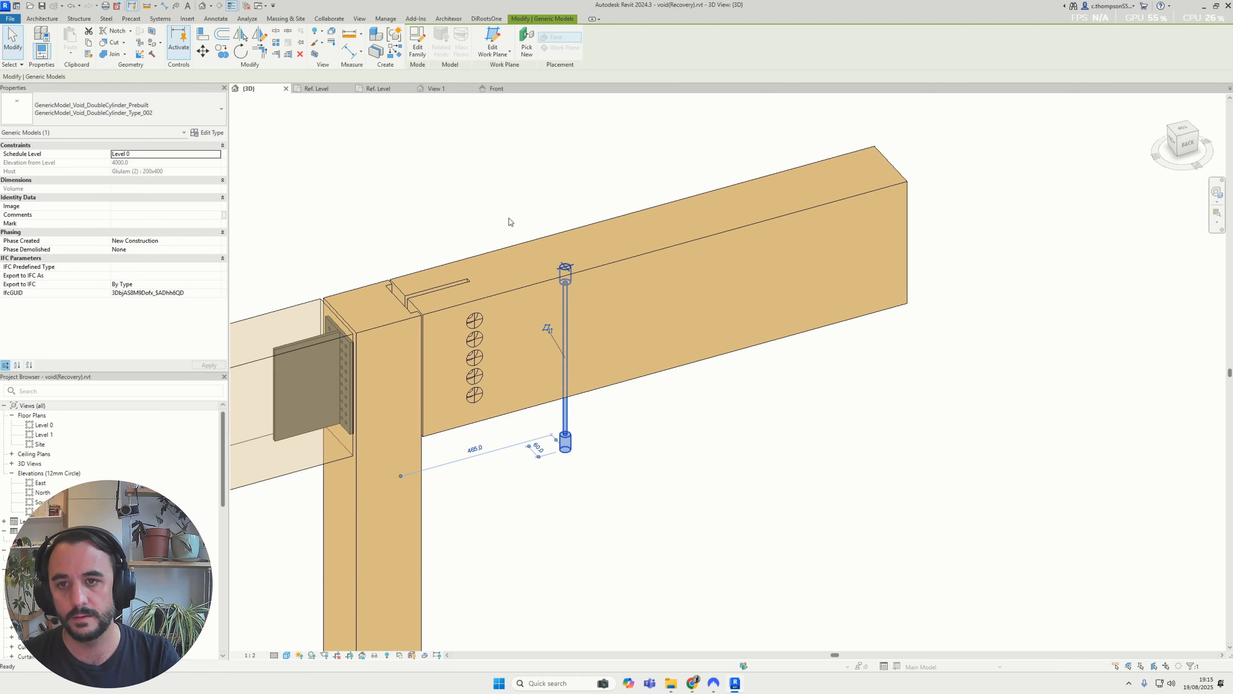
# Return to the family's Front elevation and examine the wide void below the reference plane
pyautogui.click(502, 91)
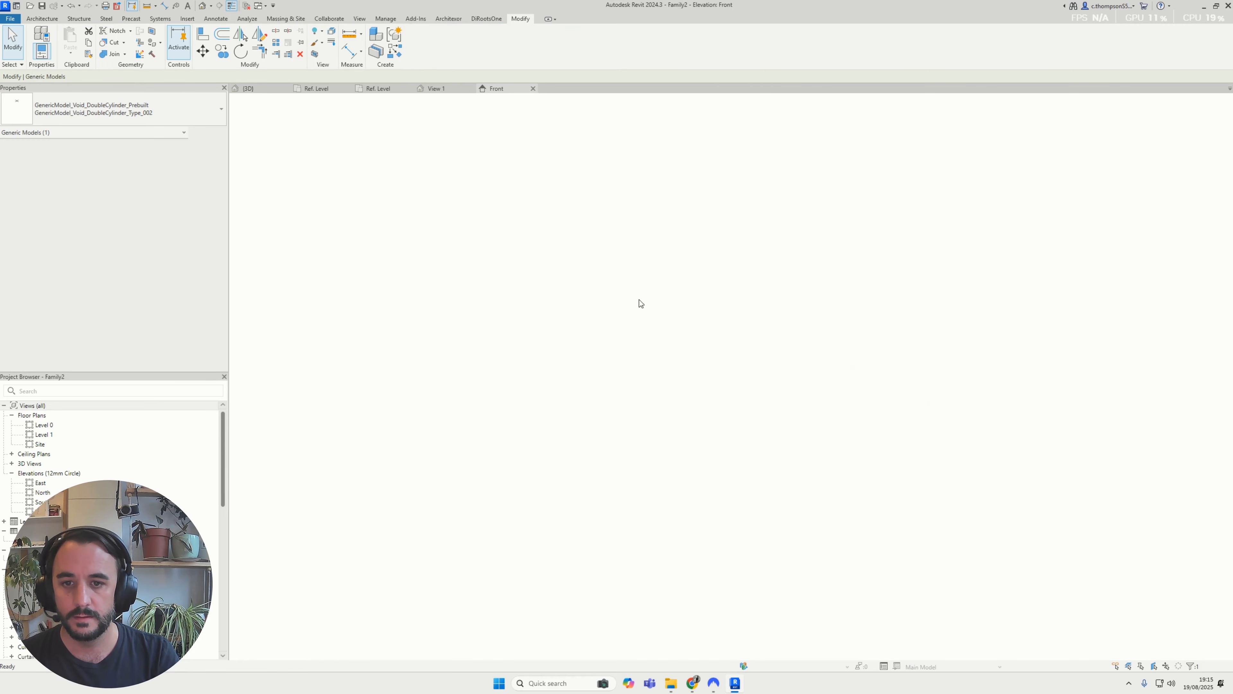
pyautogui.click(446, 90)
pyautogui.click(497, 88)
pyautogui.scroll(2, 619, 291)
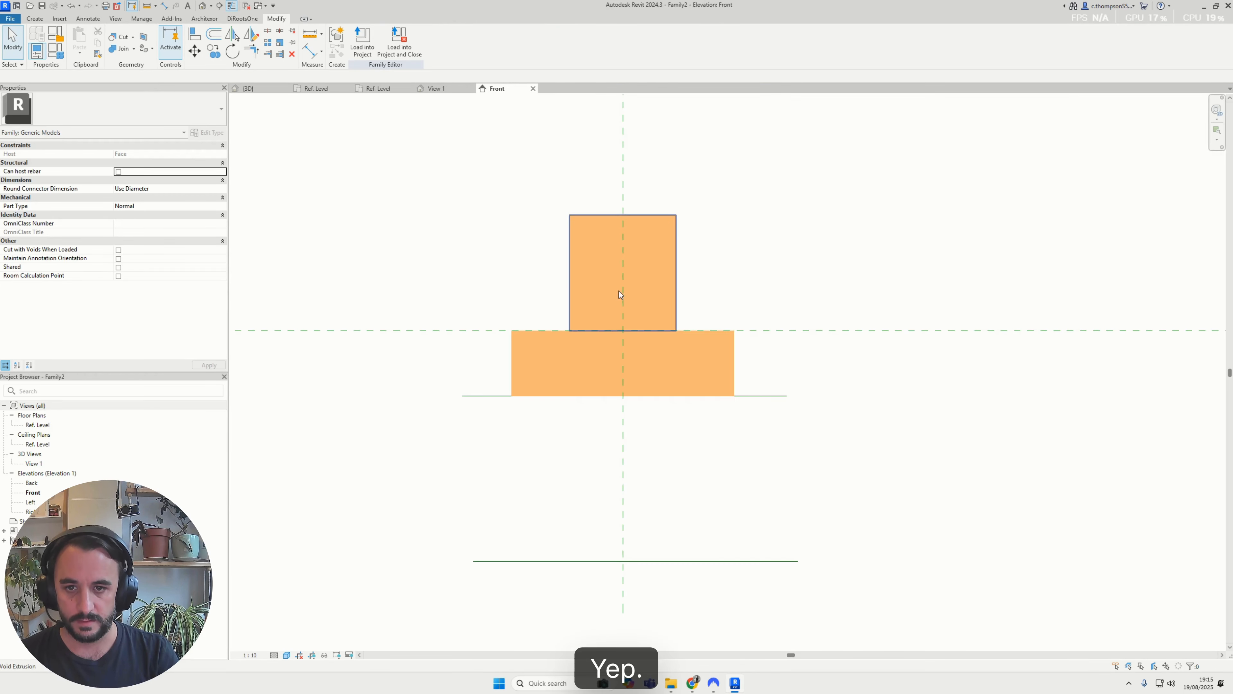
pyautogui.click(676, 379)
pyautogui.moveTo(676, 379); pyautogui.dragTo(700, 305, button='middle')
pyautogui.scroll(-2, 732, 319)
pyautogui.click(784, 200)
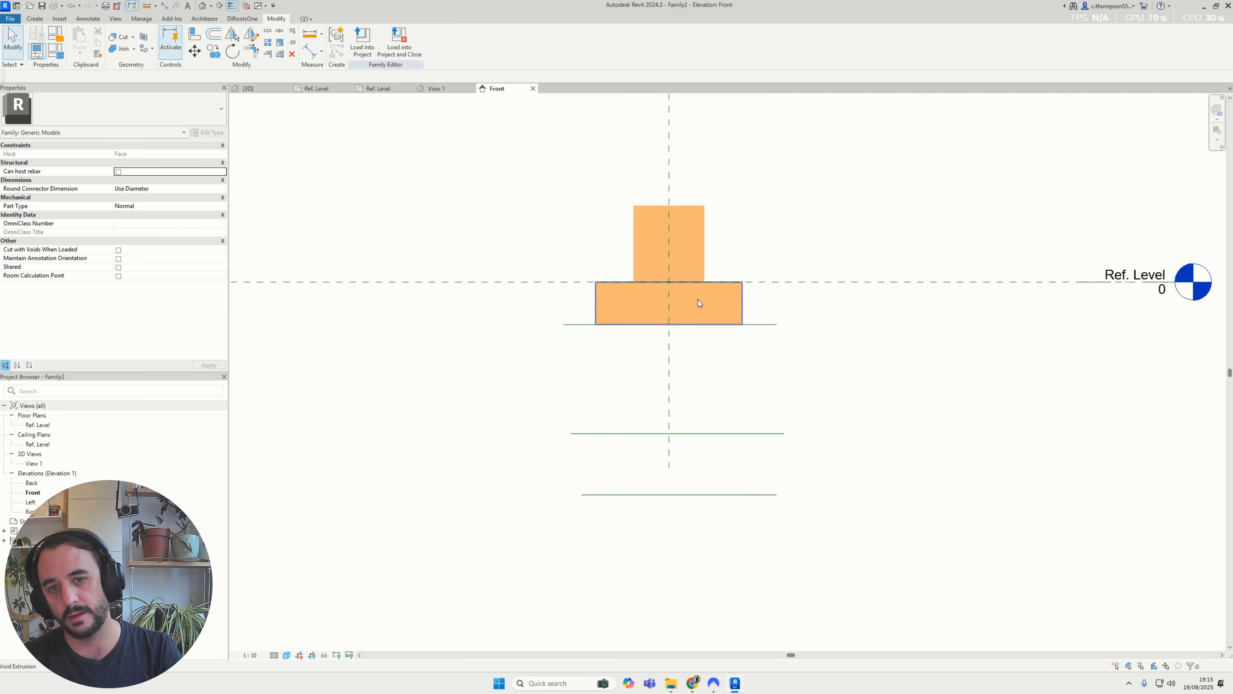
# Dimension the distance from the Ref. Level plane to the nearest reference line and the spacing between the two lower reference lines
pyautogui.scroll(-1, 738, 343)
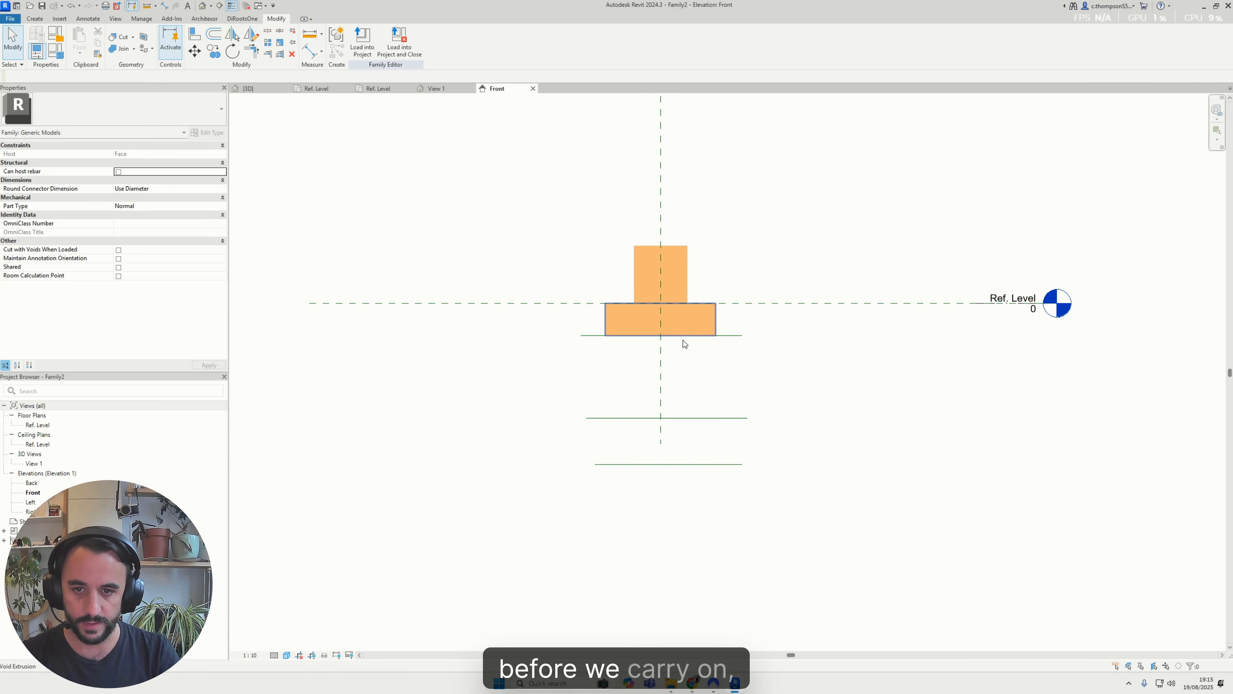
pyautogui.press('d')
pyautogui.press('i')
pyautogui.scroll(1, 577, 316)
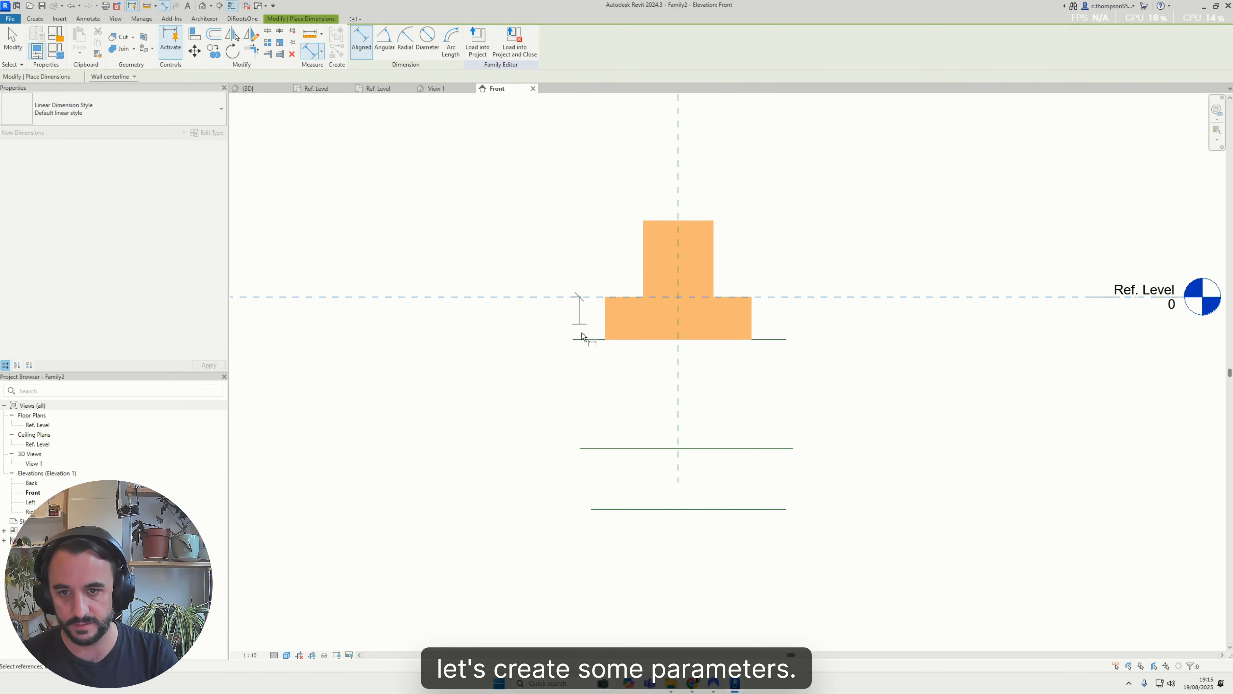
pyautogui.click(582, 337)
pyautogui.click(550, 331)
pyautogui.click(603, 449)
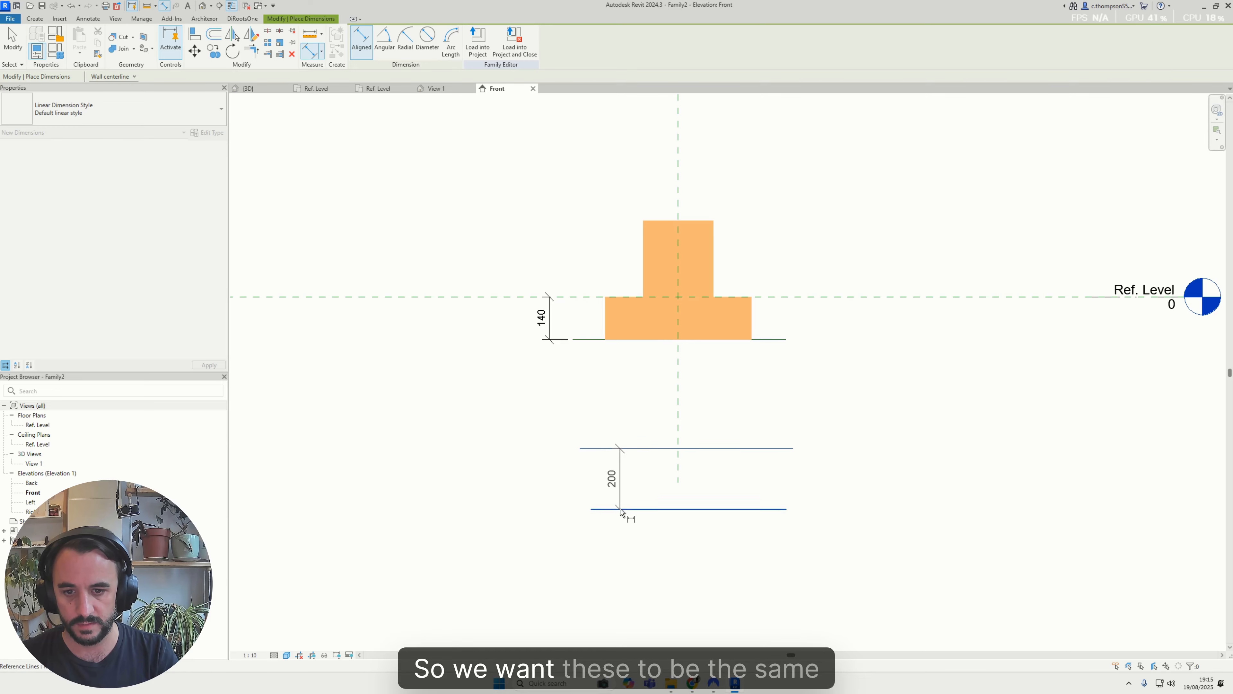
pyautogui.click(621, 510)
pyautogui.click(552, 491)
pyautogui.press('Escape')
pyautogui.press('Escape')
# Label the dimension between Ref. Level and the upper reference line with a new instance parameter named hole_countersunk_depth
pyautogui.click(550, 318)
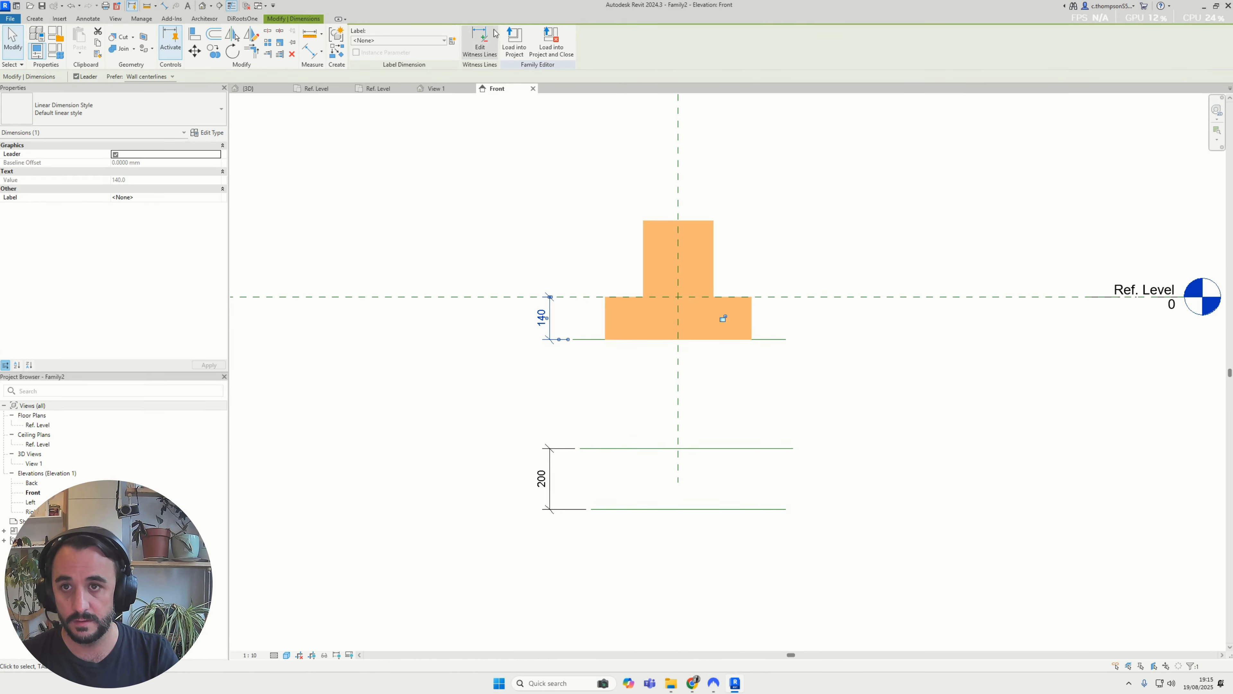
pyautogui.click(452, 40)
pyautogui.write('h')
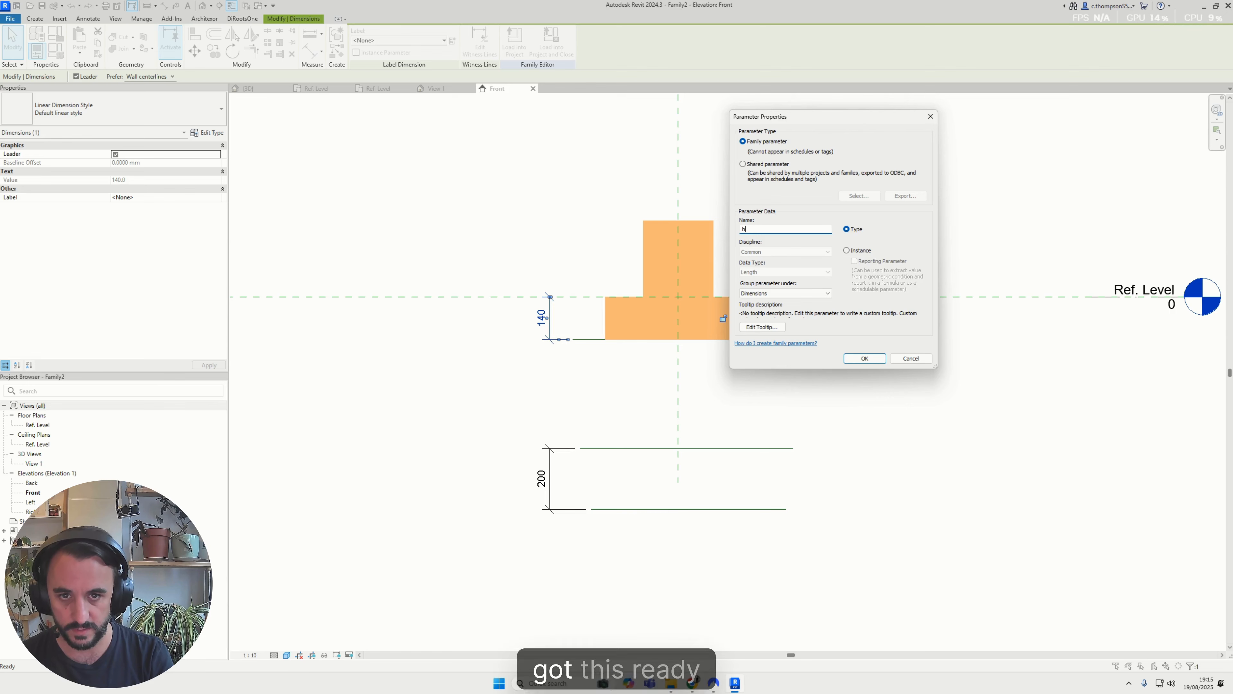
pyautogui.write('ole_countersunk_dia')
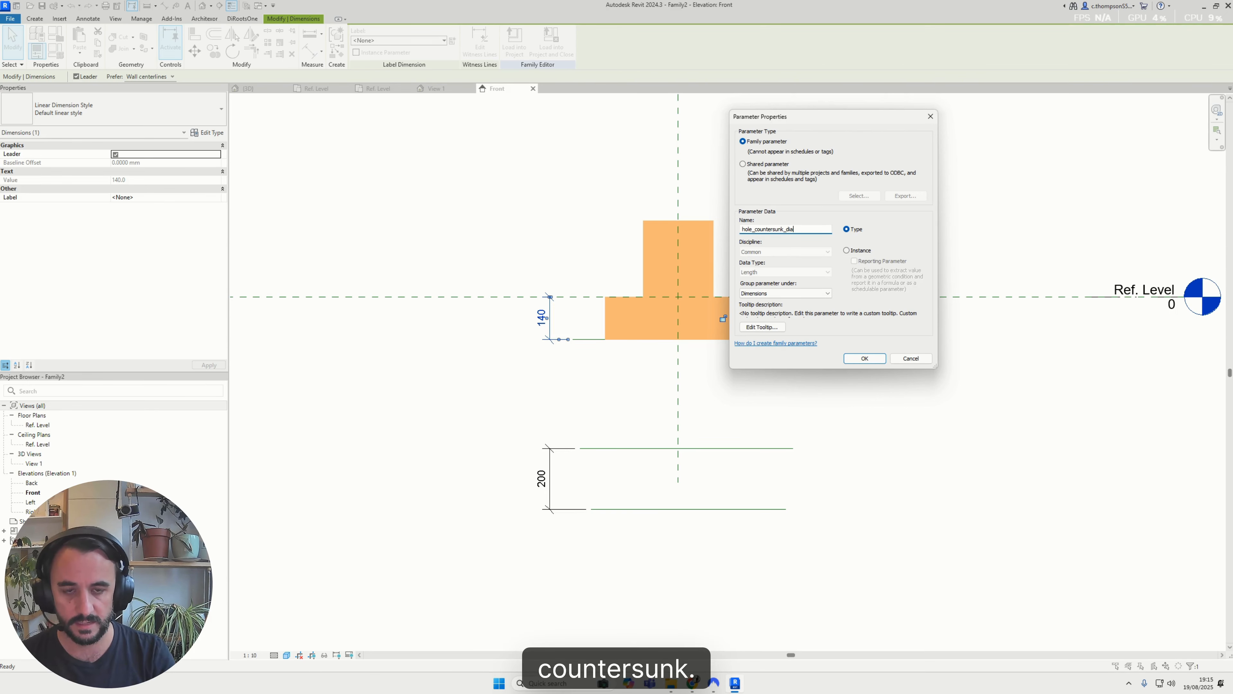
pyautogui.press('BackSpace')
pyautogui.press('BackSpace')
pyautogui.press('BackSpace')
pyautogui.write('depth')
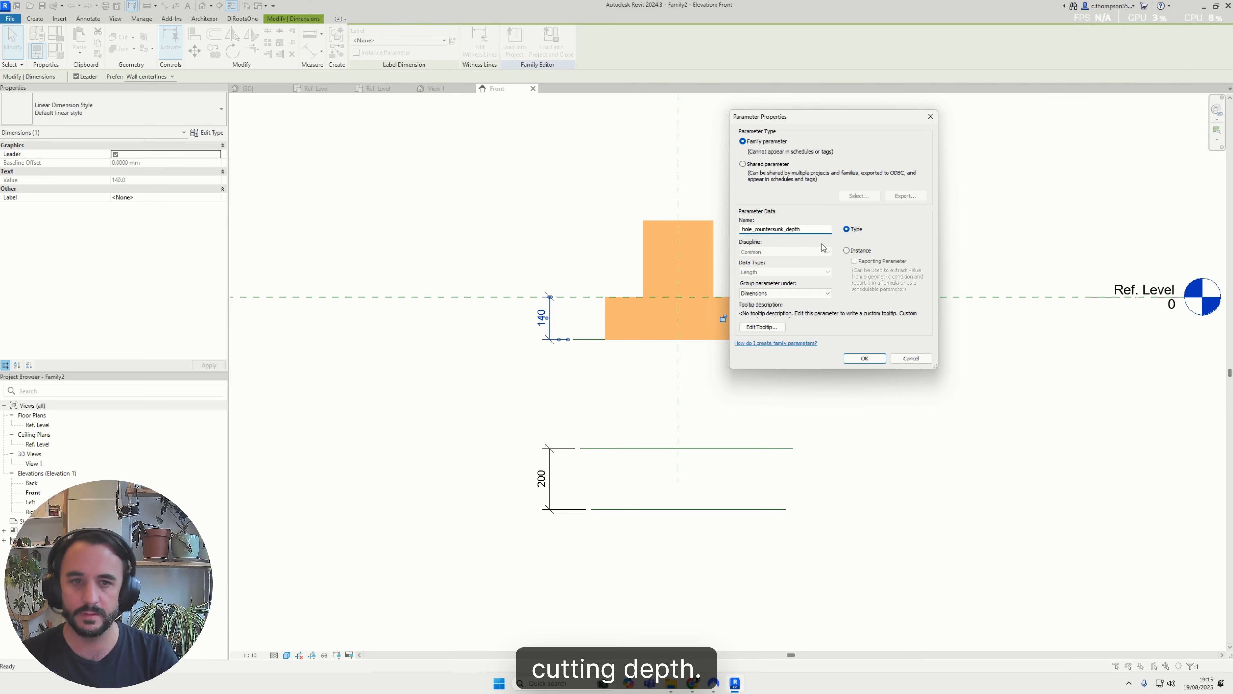
pyautogui.click(848, 251)
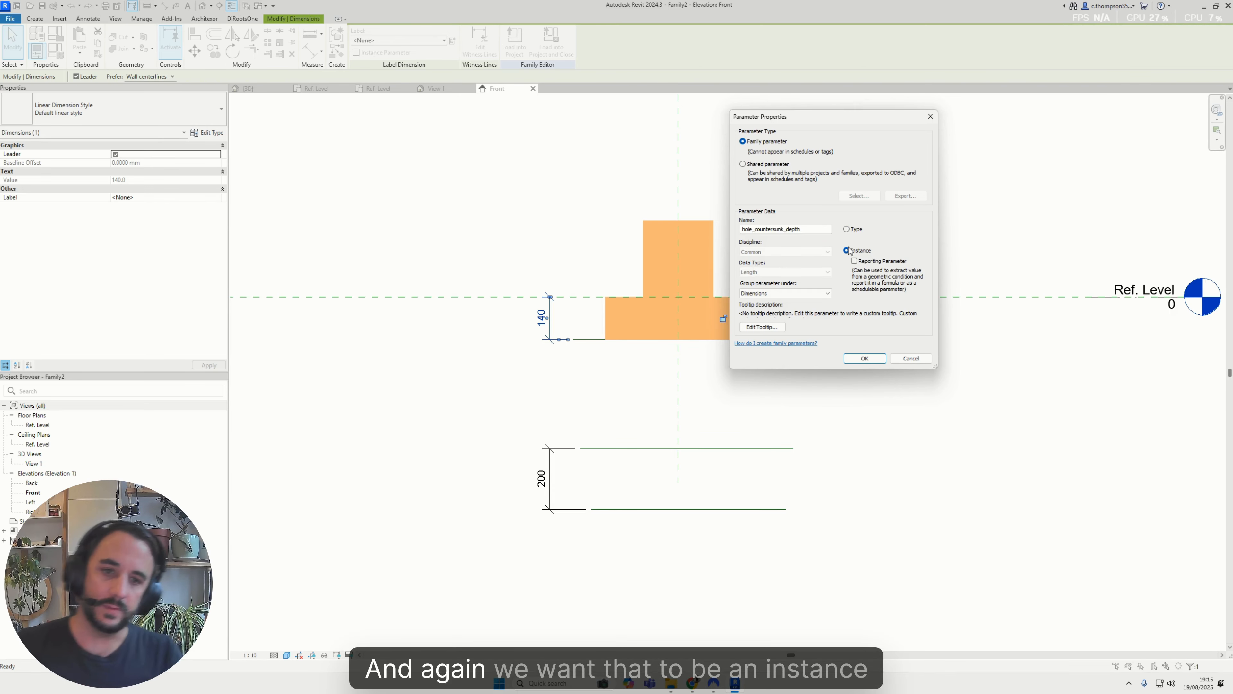
pyautogui.click(864, 360)
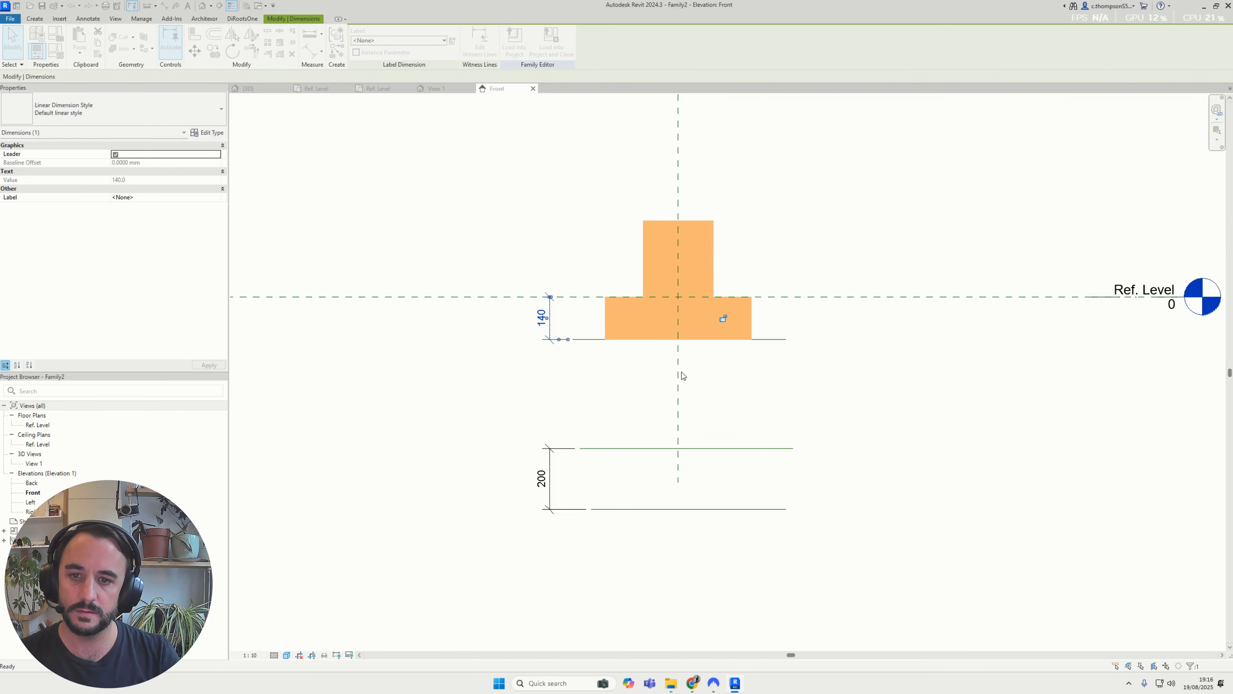
# Set the upper reference line's distance below the Ref. Level plane to 200 mm
pyautogui.click(585, 349)
pyautogui.click(587, 339)
pyautogui.scroll(2, 586, 340)
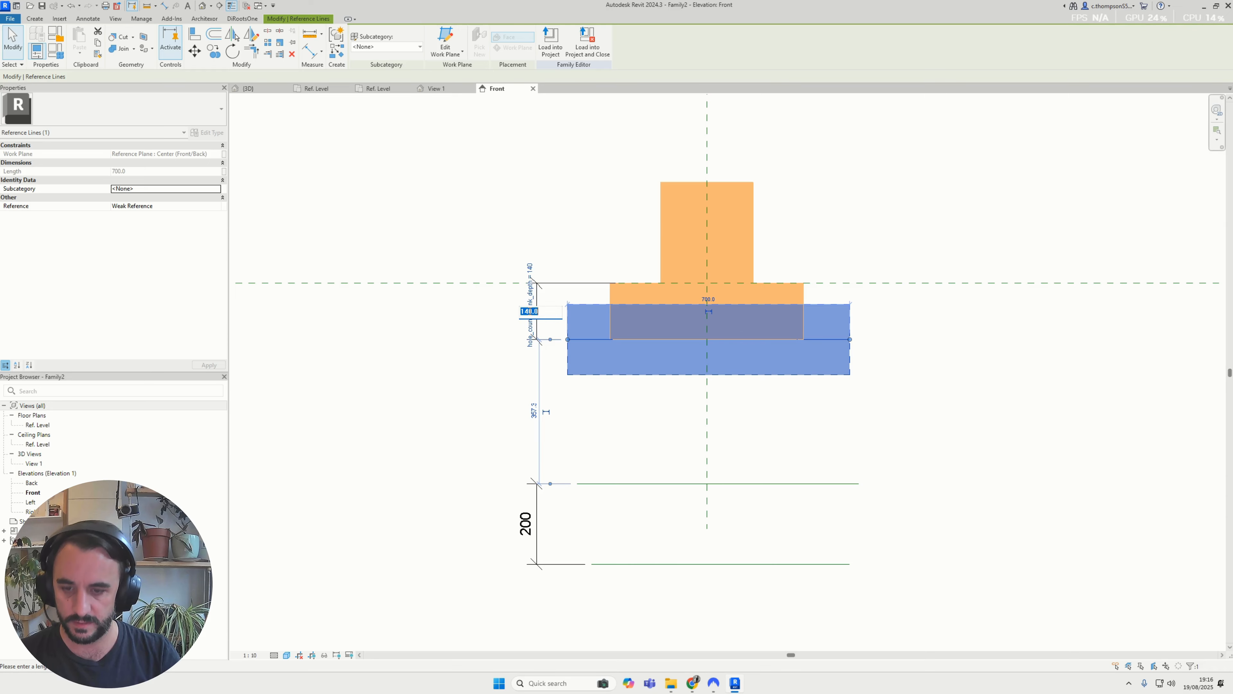
pyautogui.write('200')
pyautogui.press('Return')
pyautogui.click(484, 346)
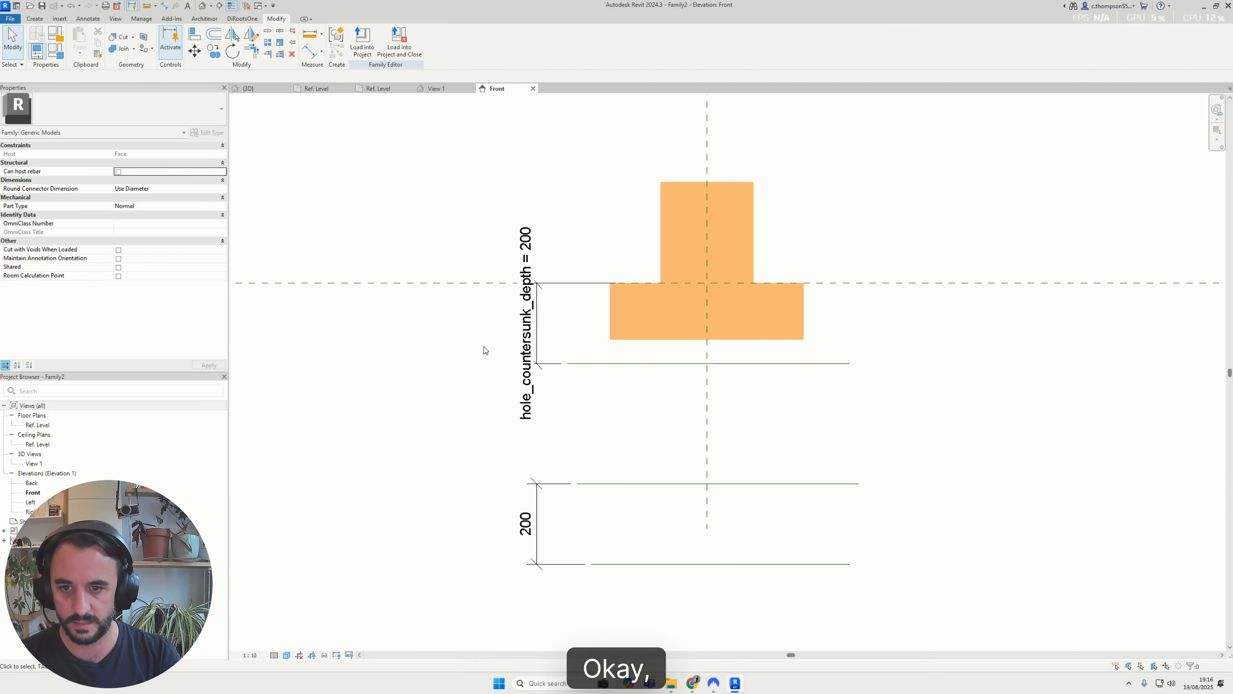
# Set the view scale to 1:5 and label the dimension between the two lower reference lines with hole_countersunk_depth
pyautogui.click(534, 506)
pyautogui.click(249, 654)
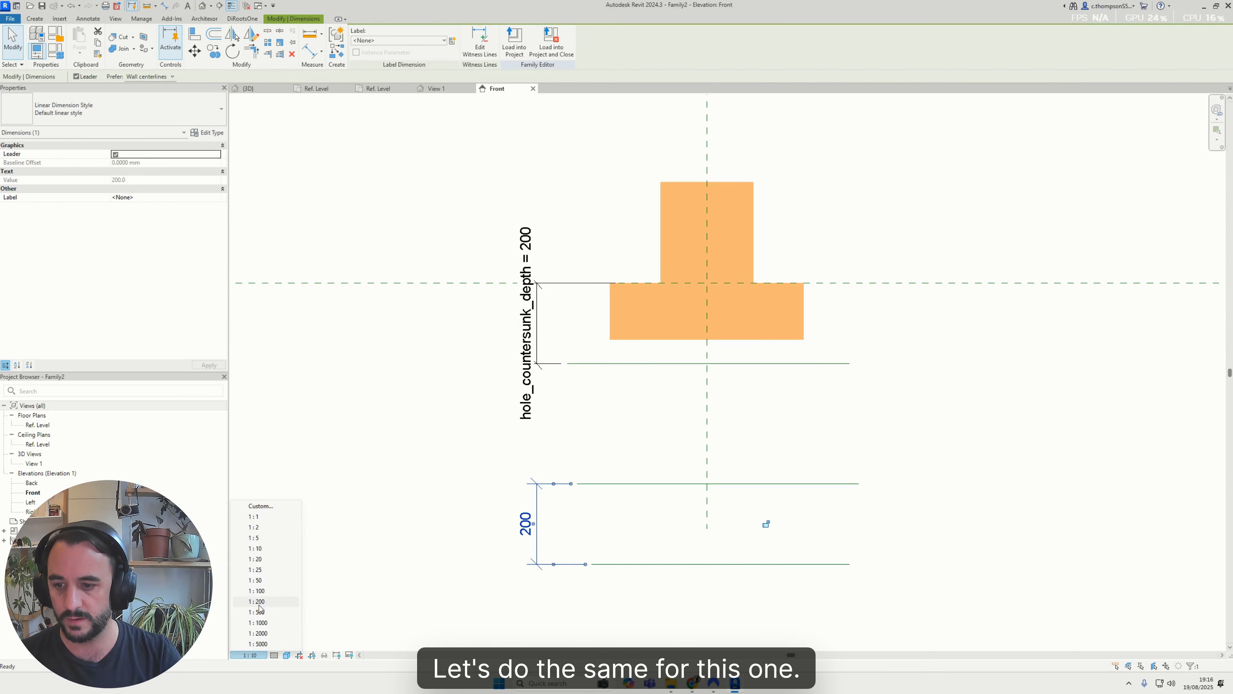
pyautogui.click(262, 551)
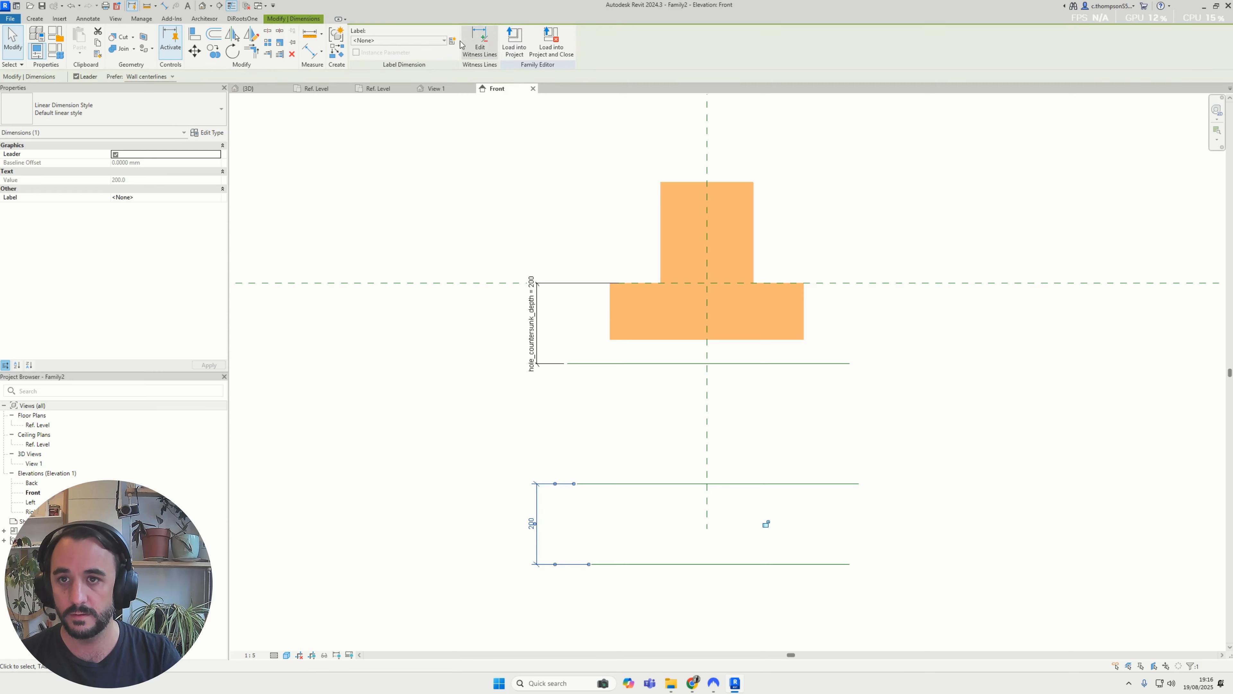
pyautogui.click(388, 41)
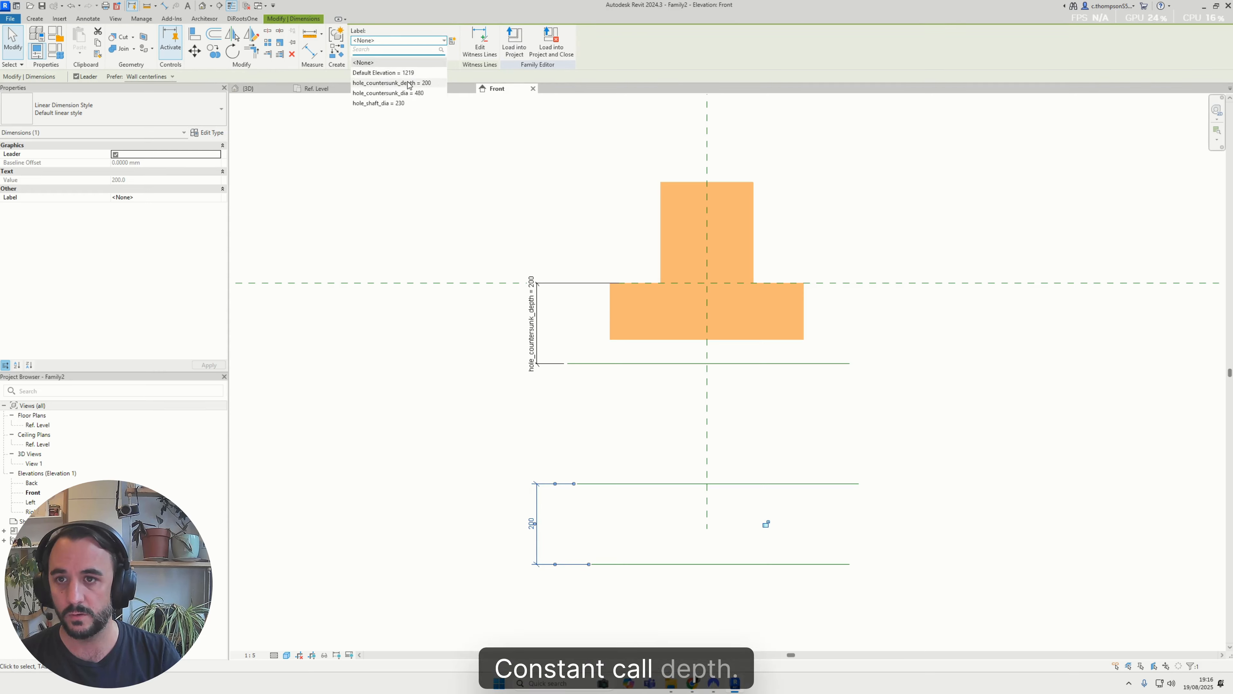
pyautogui.click(391, 83)
pyautogui.click(597, 440)
pyautogui.scroll(-3, 646, 500)
pyautogui.scroll(2, 646, 500)
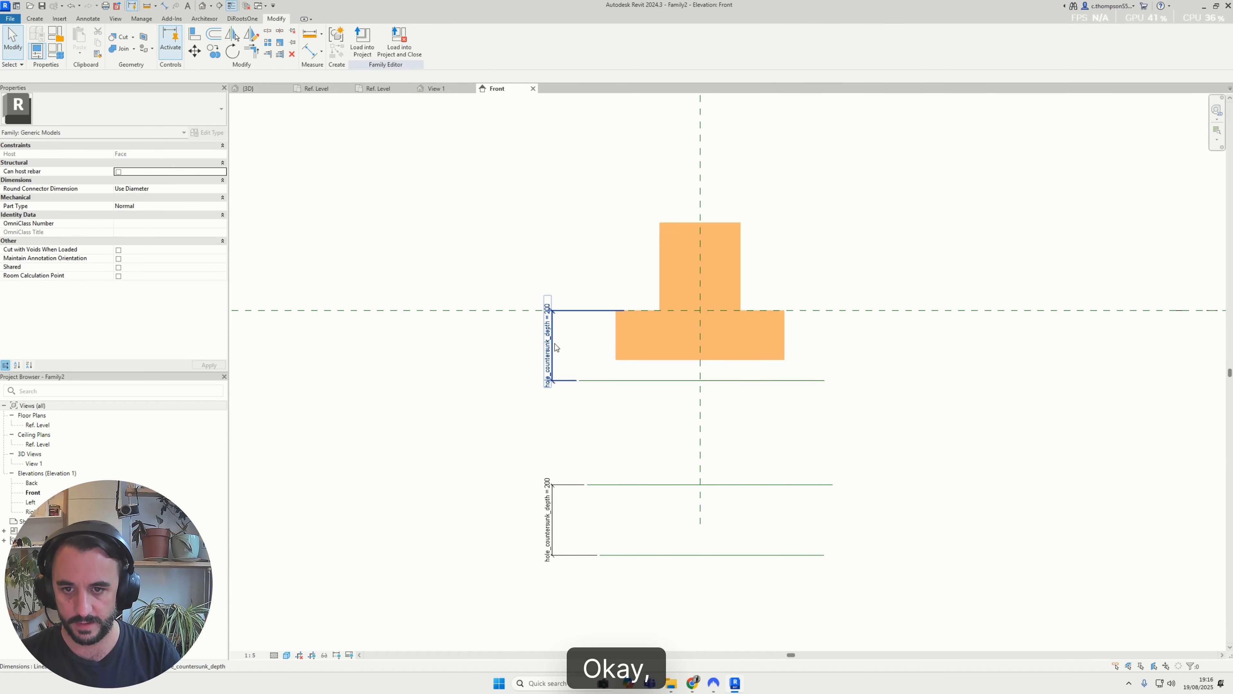
# Test the shared depth label by changing hole_countersunk_depth to 100 mm on the upper dimension
pyautogui.click(554, 342)
pyautogui.click(547, 327)
pyautogui.write('10')
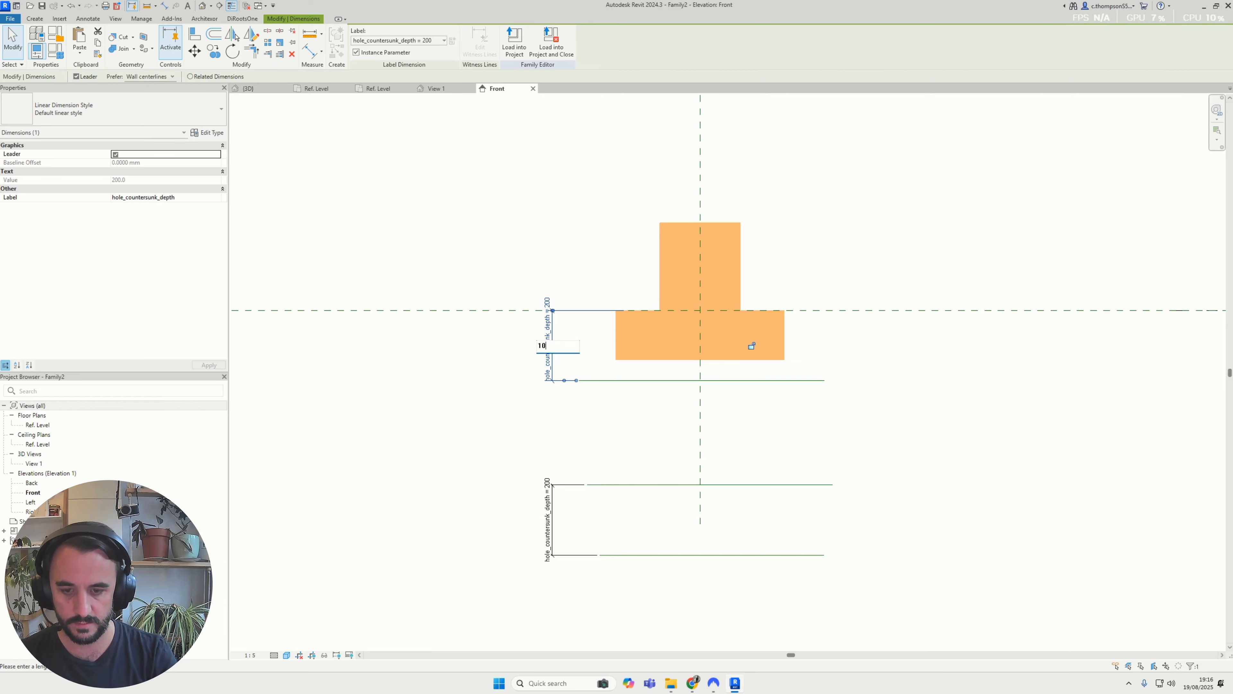
pyautogui.write('0')
pyautogui.press('Return')
pyautogui.click(575, 427)
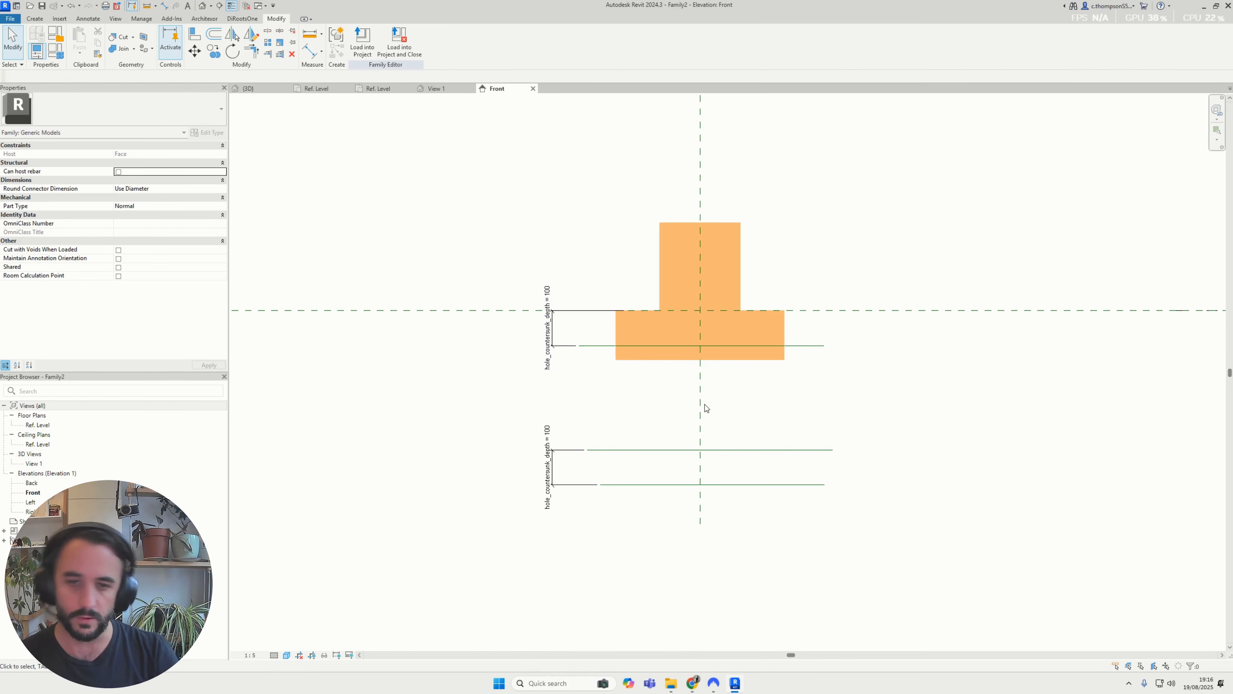
# Align and lock the bottom edge of the wide void to the upper reference line
pyautogui.moveTo(705, 405); pyautogui.dragTo(627, 394, button='middle')
pyautogui.scroll(1, 559, 344)
pyautogui.press('a')
pyautogui.press('l')
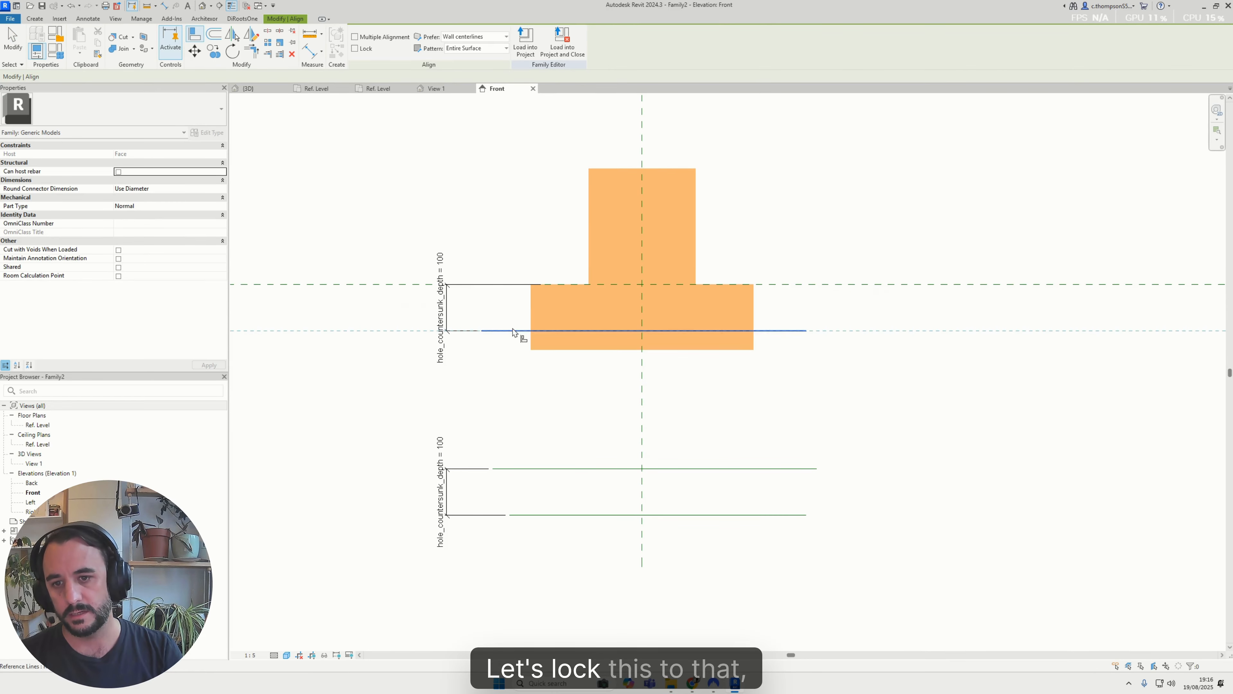
pyautogui.click(550, 350)
pyautogui.press('Escape')
pyautogui.press('Escape')
# Set hole_countersunk_depth to 50 mm on the upper dimension to flex the locked void
pyautogui.click(438, 293)
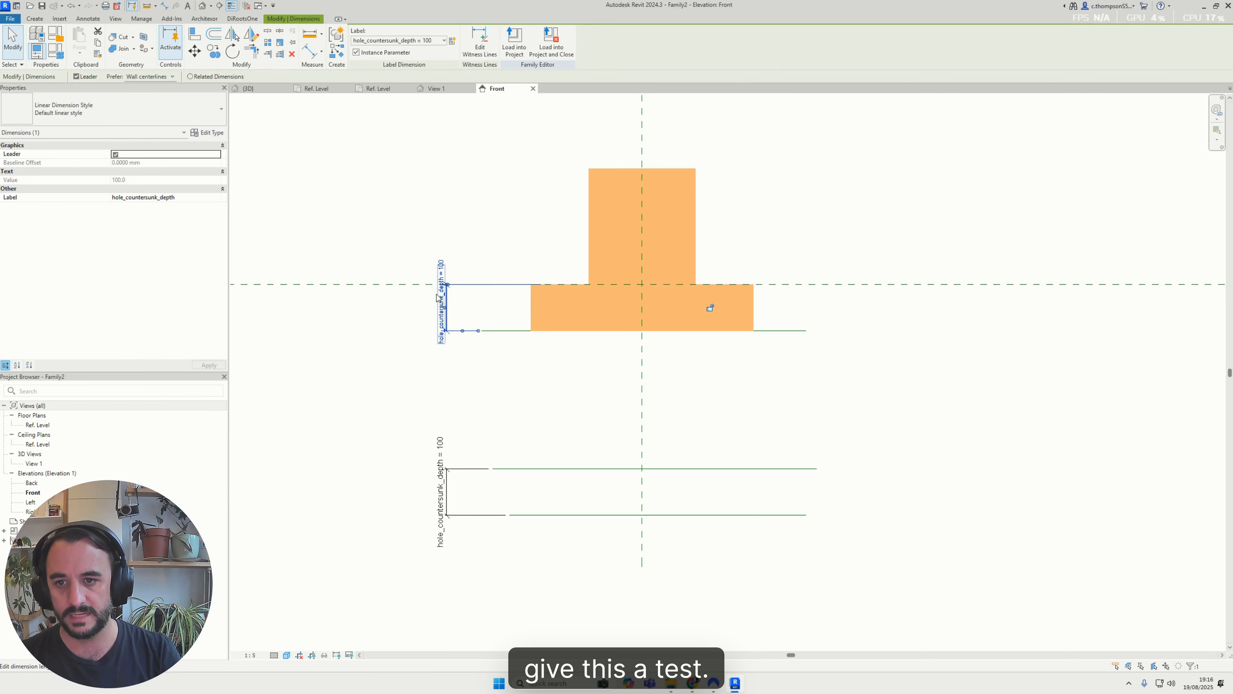
pyautogui.click(437, 293)
pyautogui.write('50')
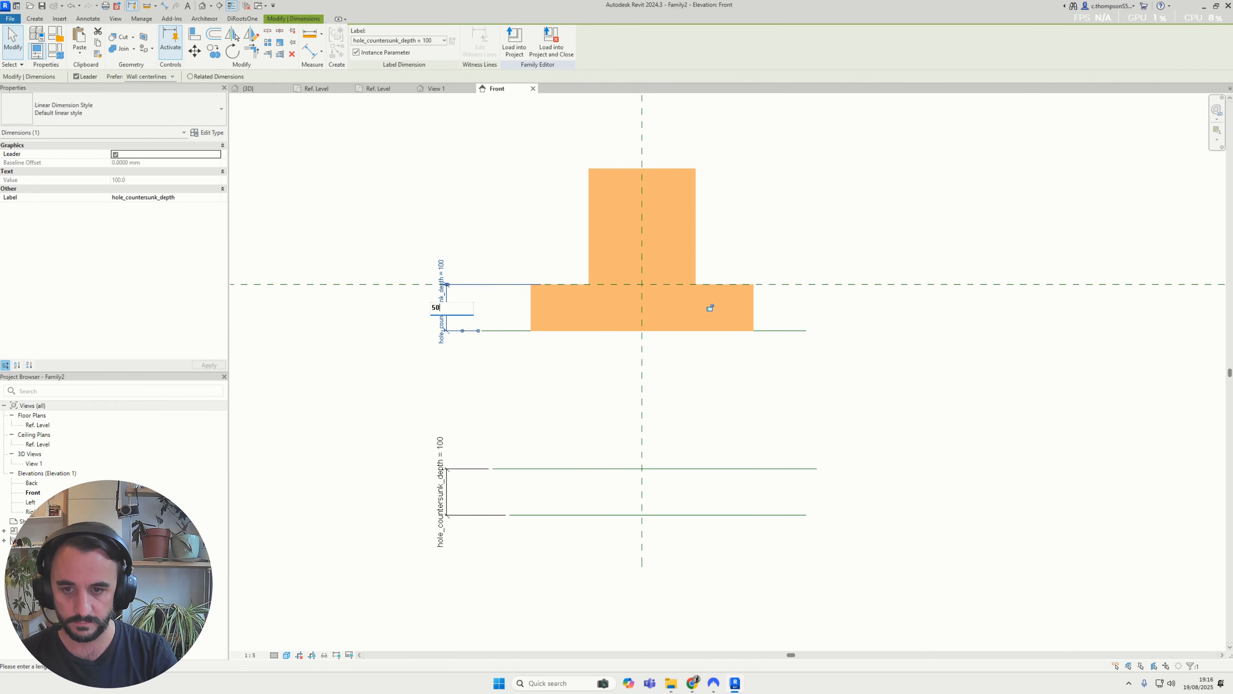
pyautogui.press('Return')
pyautogui.scroll(-3, 559, 279)
pyautogui.click(518, 211)
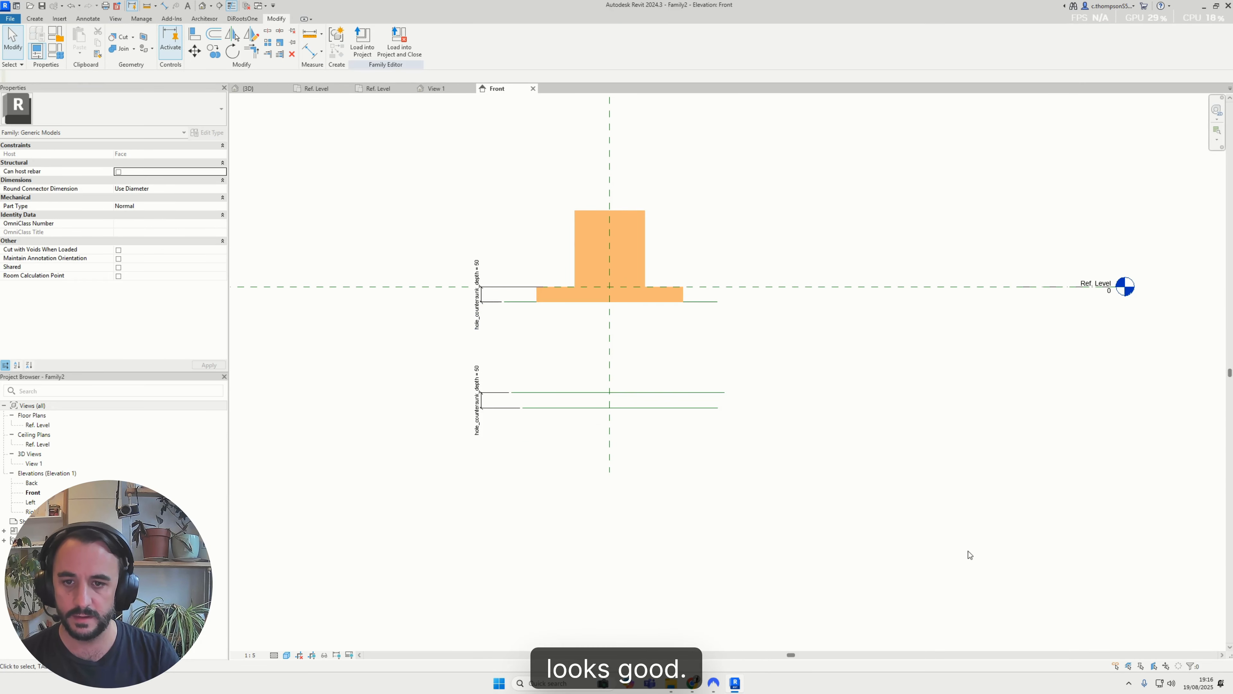
# Copy the wide void extrusion along the Ref. Level plane to a clear spot right of the original
pyautogui.moveTo(701, 343); pyautogui.dragTo(713, 373, button='middle')
pyautogui.scroll(1, 697, 326)
pyautogui.click(696, 325)
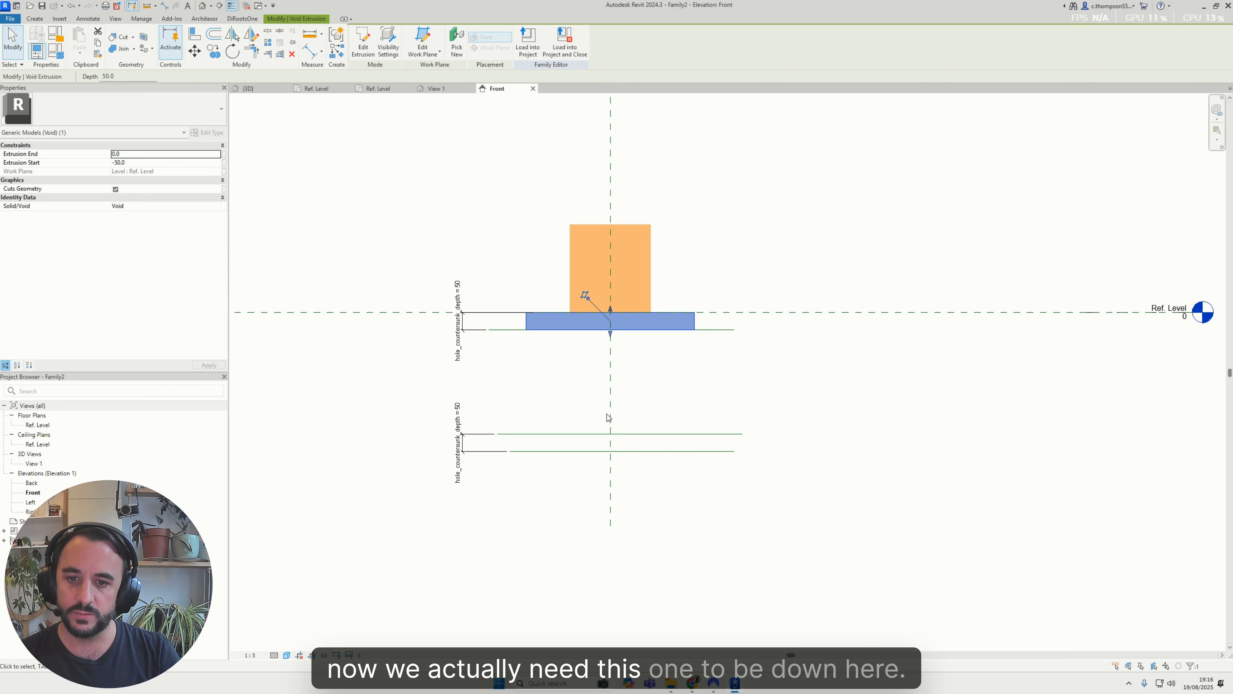
pyautogui.moveTo(666, 424); pyautogui.dragTo(627, 407, button='middle')
pyautogui.press('c')
pyautogui.press('o')
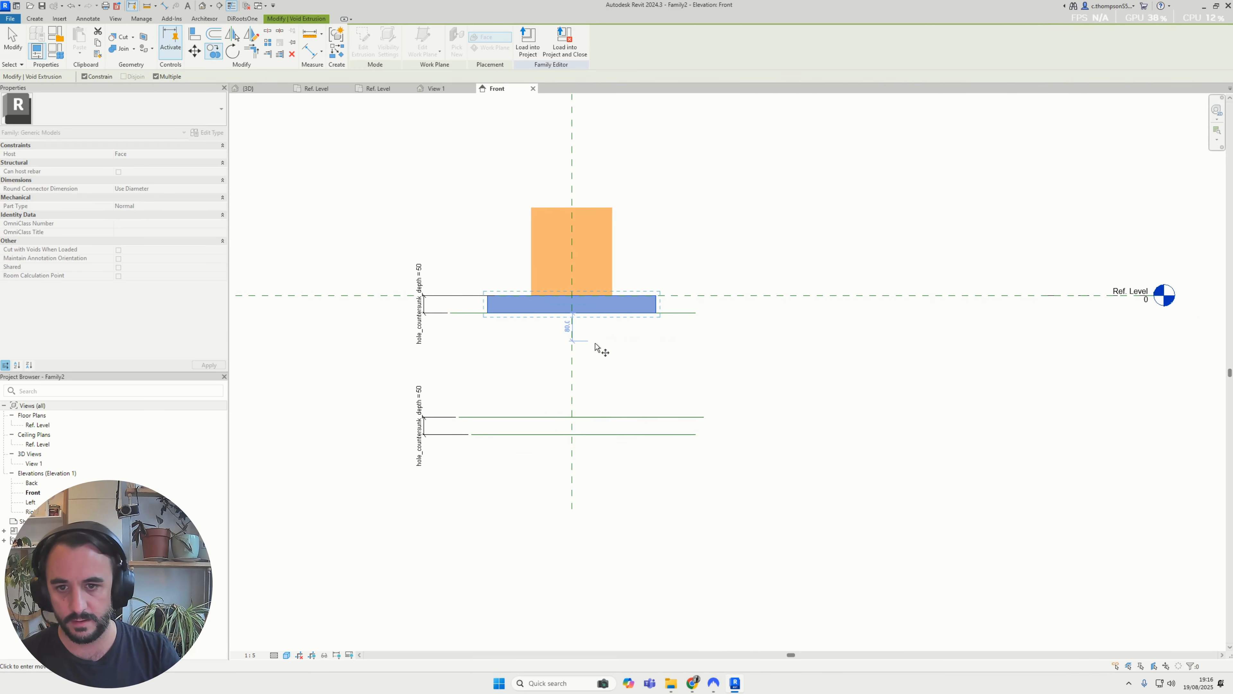
pyautogui.click(828, 339)
pyautogui.press('Escape')
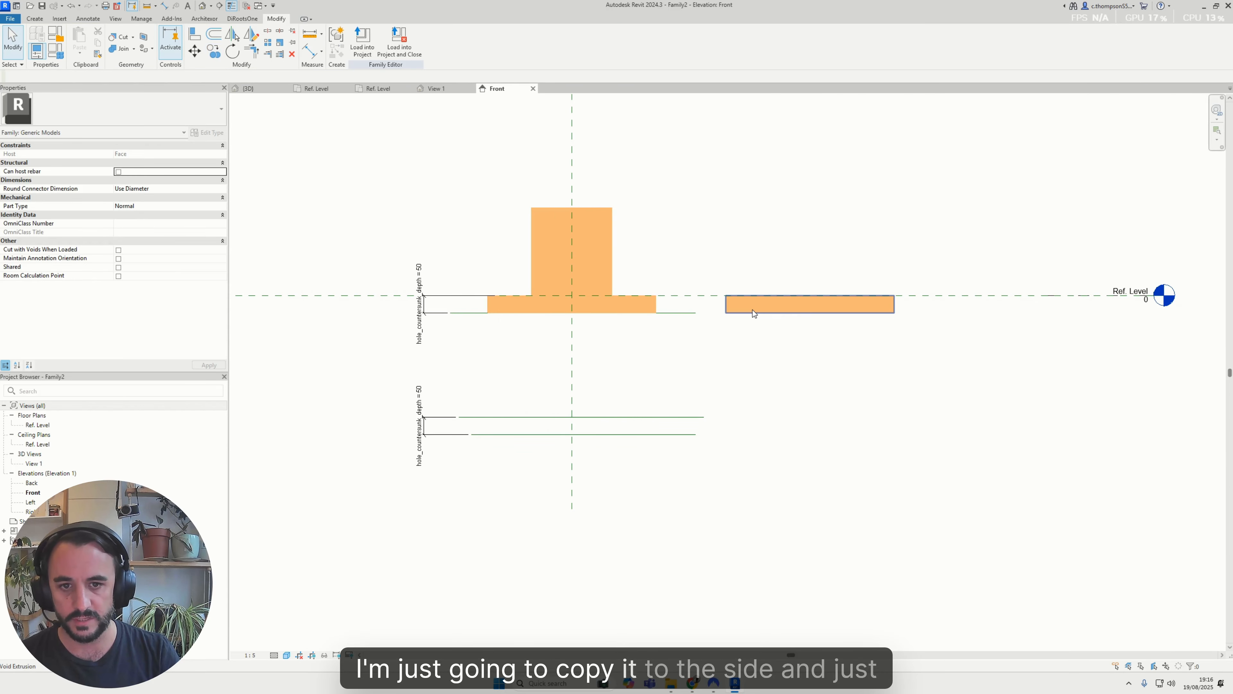
pyautogui.press('Escape')
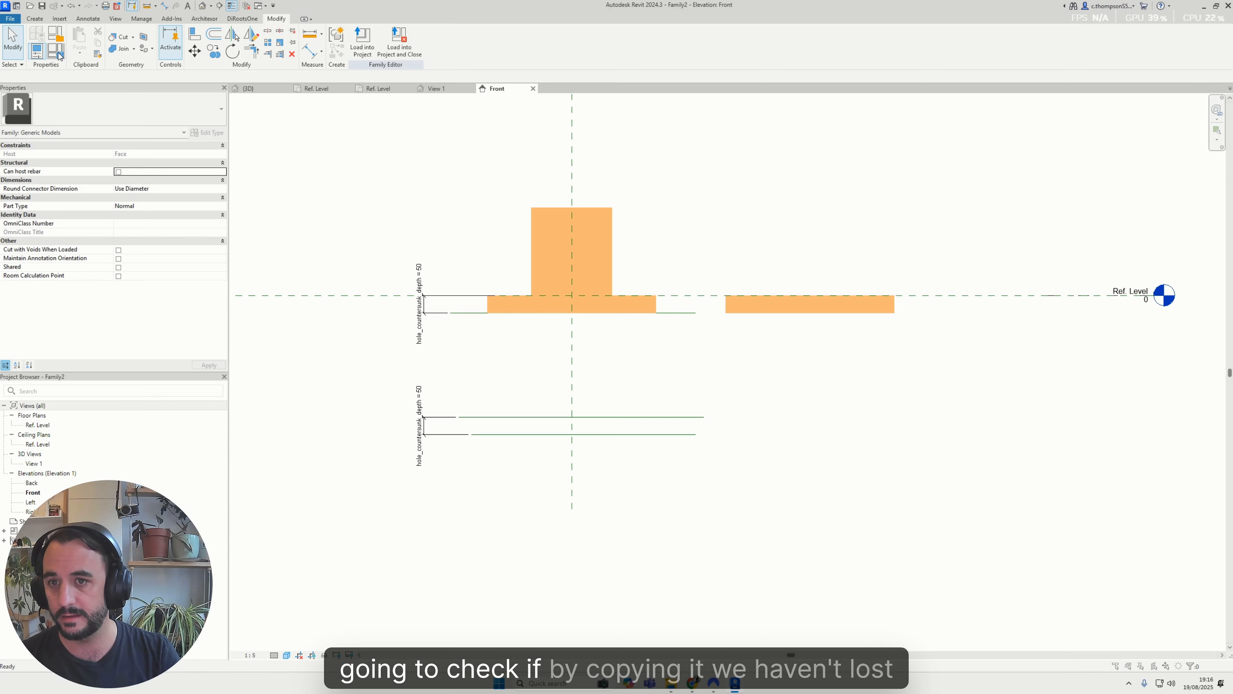
# Set hole_countersunk_dia to 200 in Family Types and apply it to check that both wide voids respond
pyautogui.click(57, 53)
pyautogui.moveTo(723, 169); pyautogui.dragTo(895, 169)
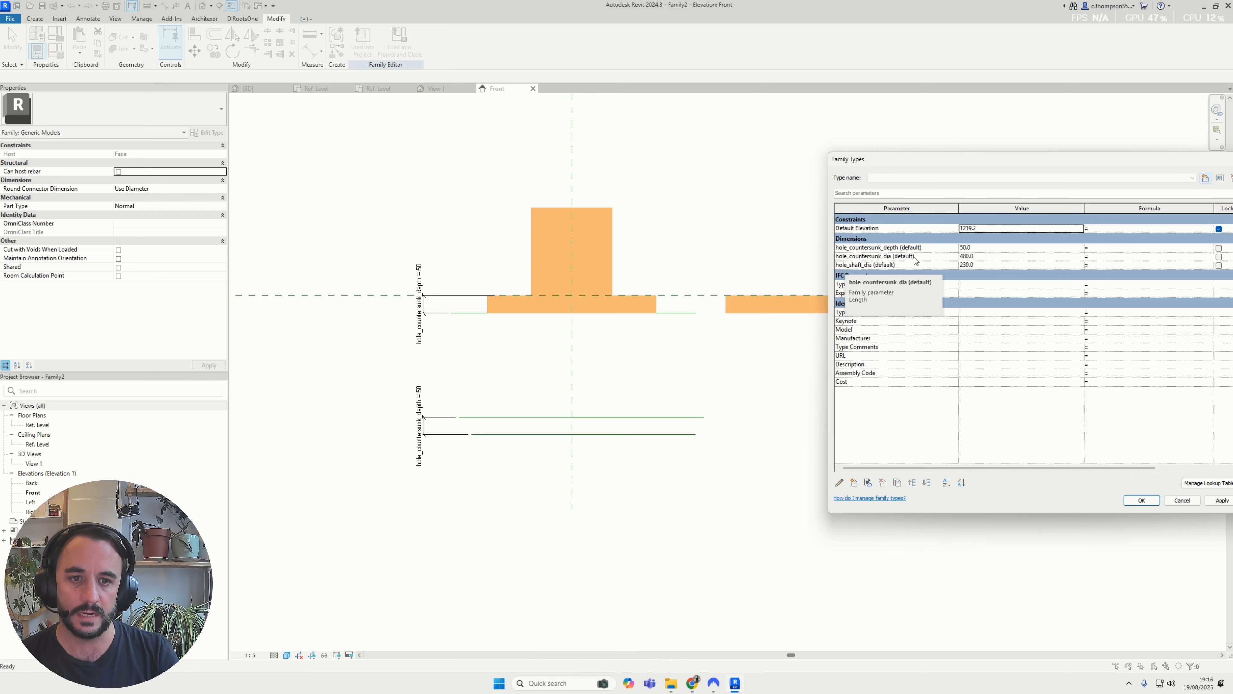
pyautogui.click(996, 256)
pyautogui.write('200')
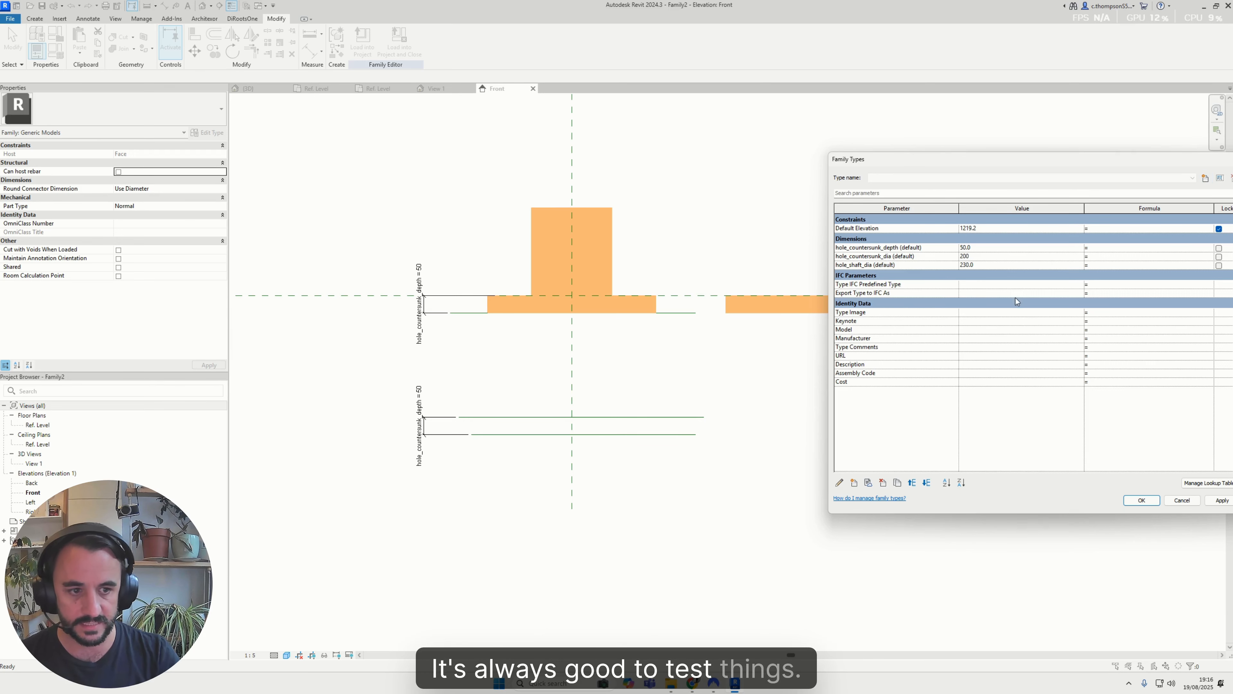
pyautogui.moveTo(963, 163); pyautogui.dragTo(913, 161)
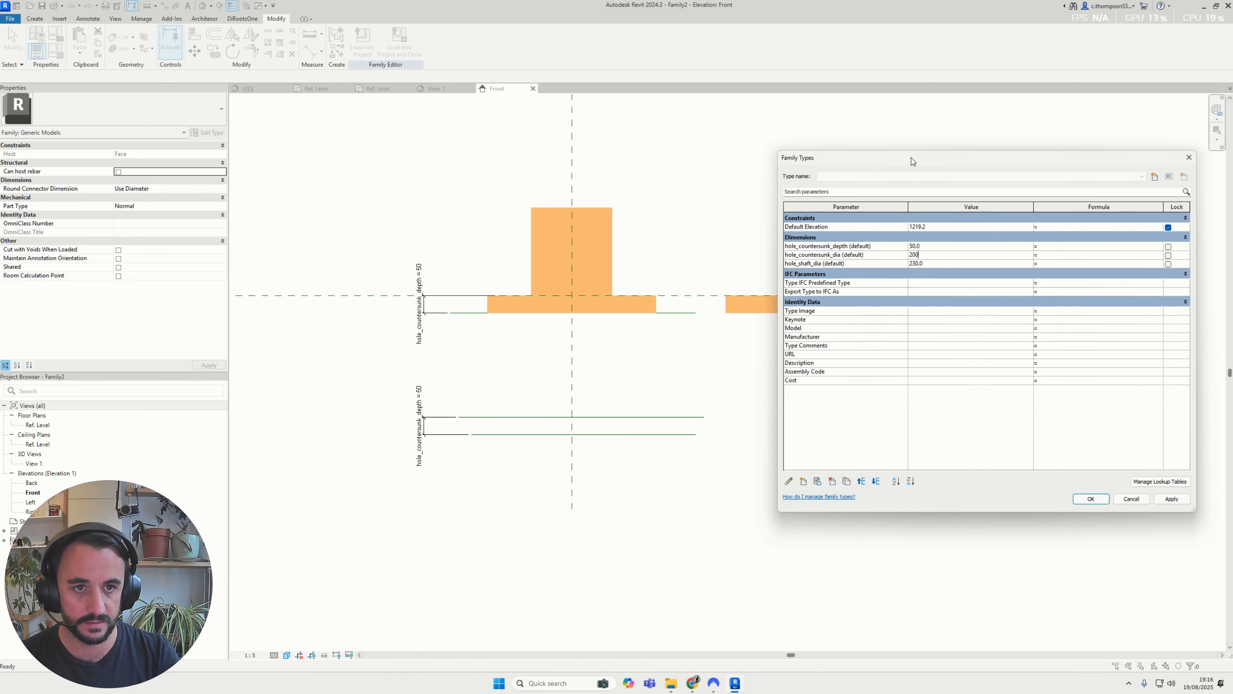
pyautogui.click(1173, 499)
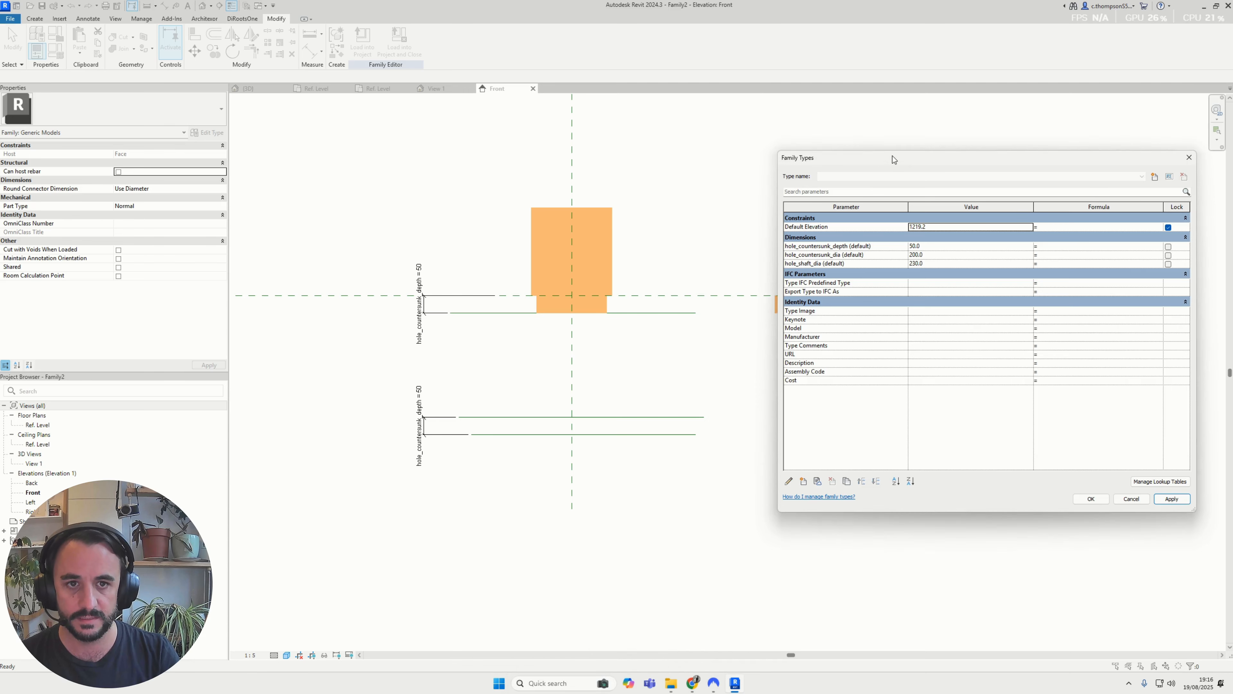
# Set hole_shaft_dia to 100, apply it and close Family Types
pyautogui.moveTo(895, 158); pyautogui.dragTo(926, 166)
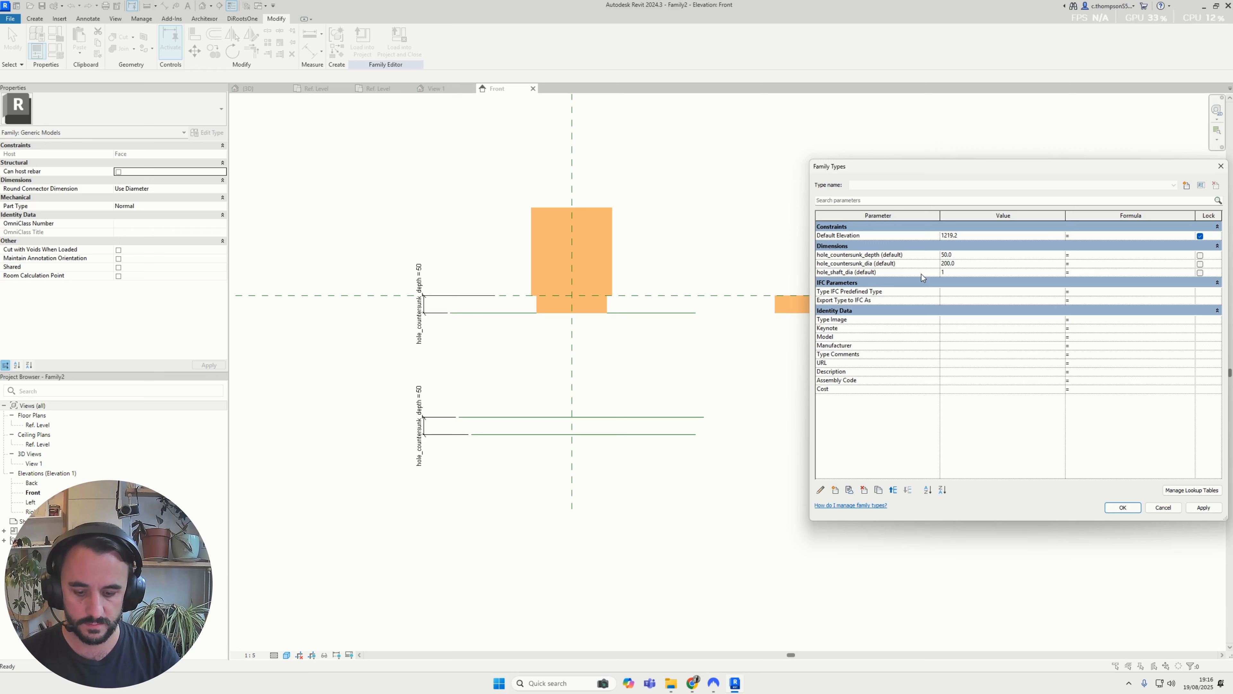
pyautogui.write('00')
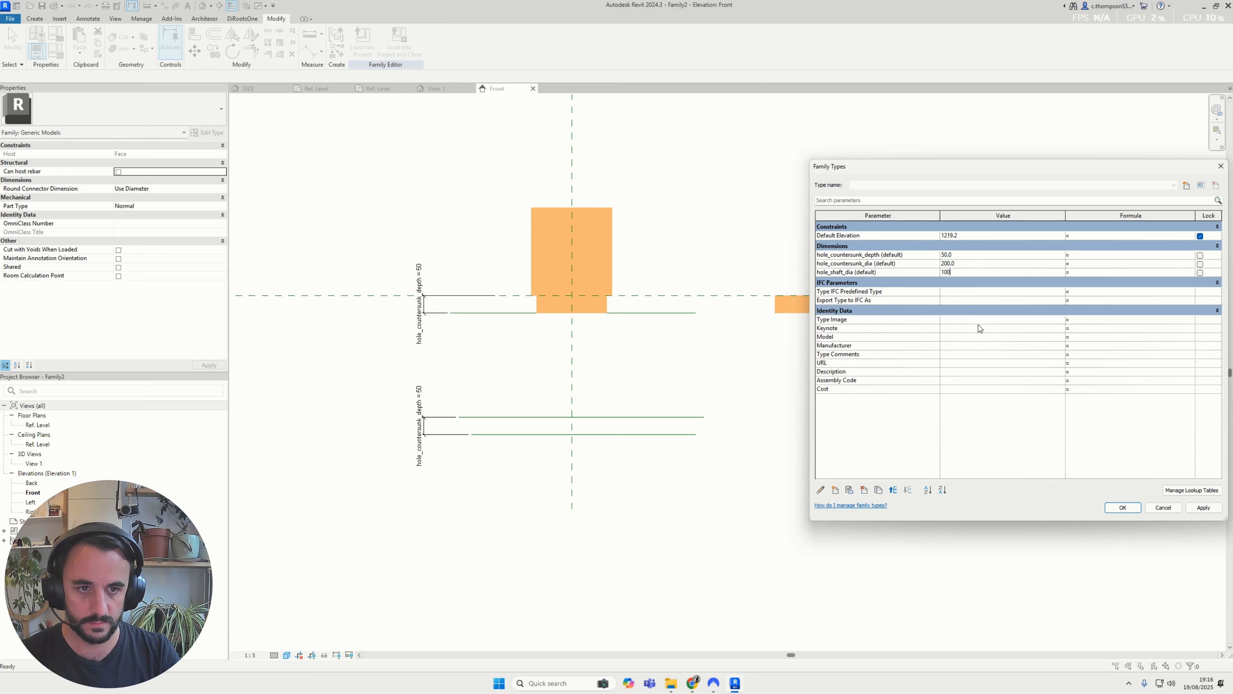
pyautogui.click(1201, 510)
pyautogui.click(1122, 507)
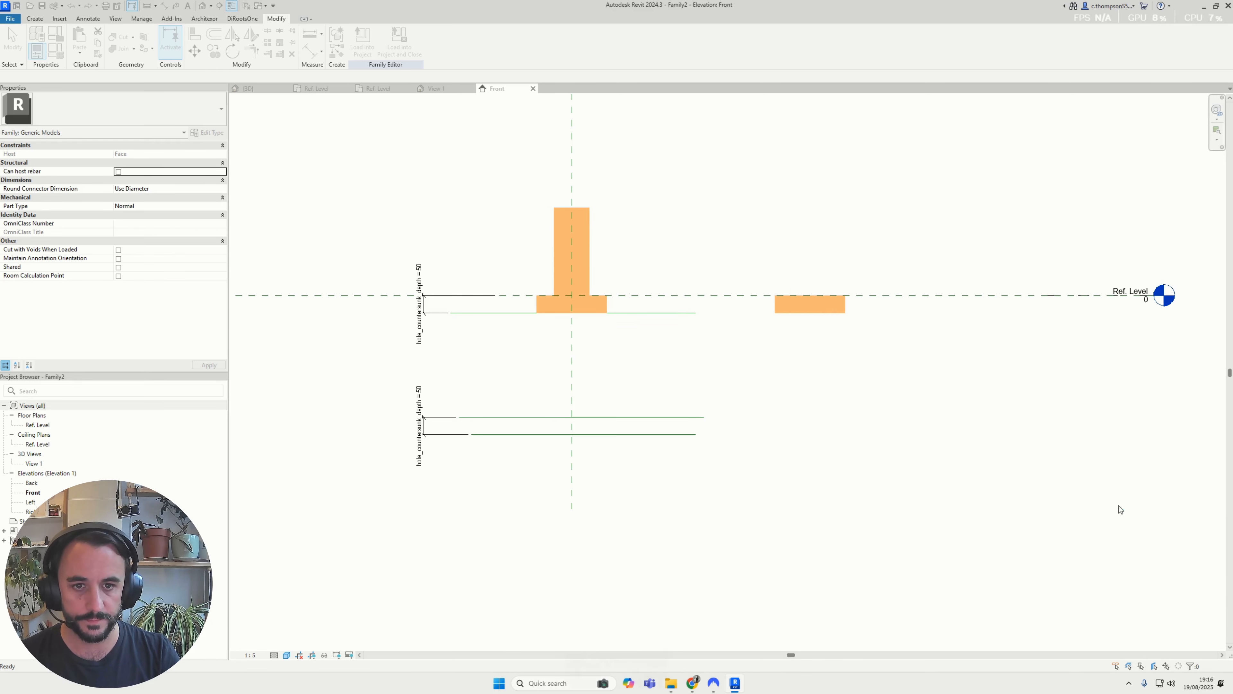
# Align and lock the copied void's bottom and top edges to the two lower reference lines
pyautogui.press('a')
pyautogui.press('l')
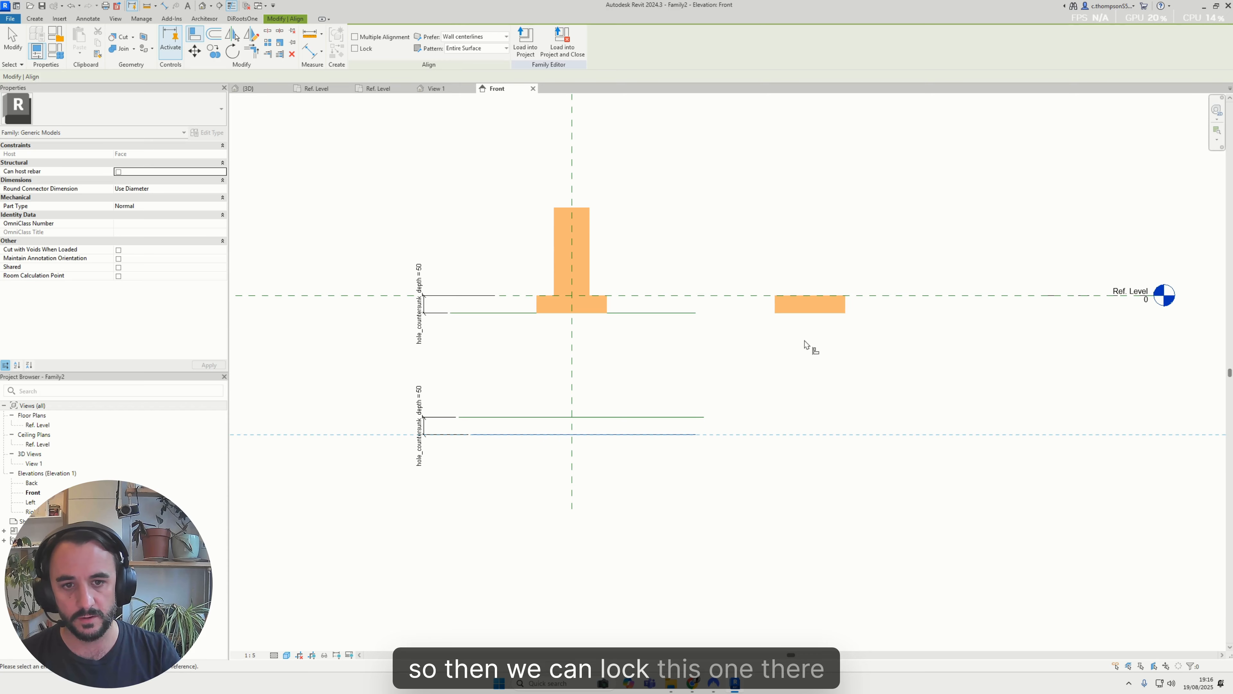
pyautogui.click(802, 315)
pyautogui.click(642, 451)
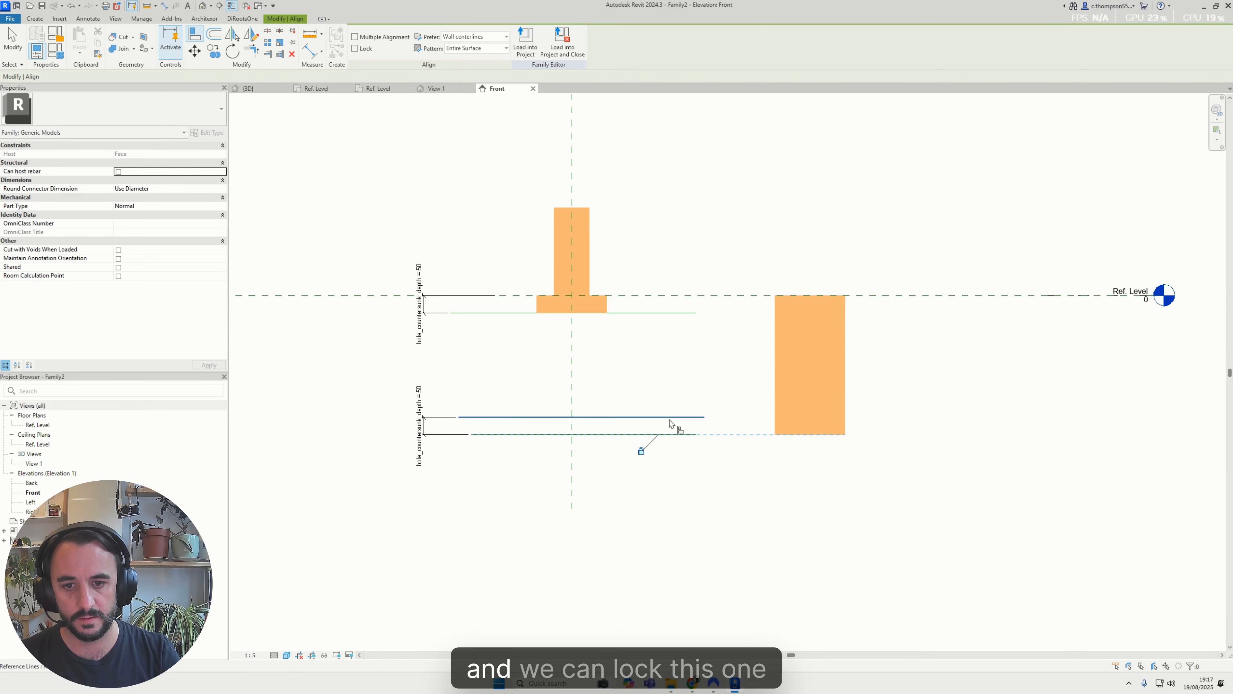
pyautogui.click(797, 298)
pyautogui.click(665, 405)
pyautogui.press('Escape')
pyautogui.press('Escape')
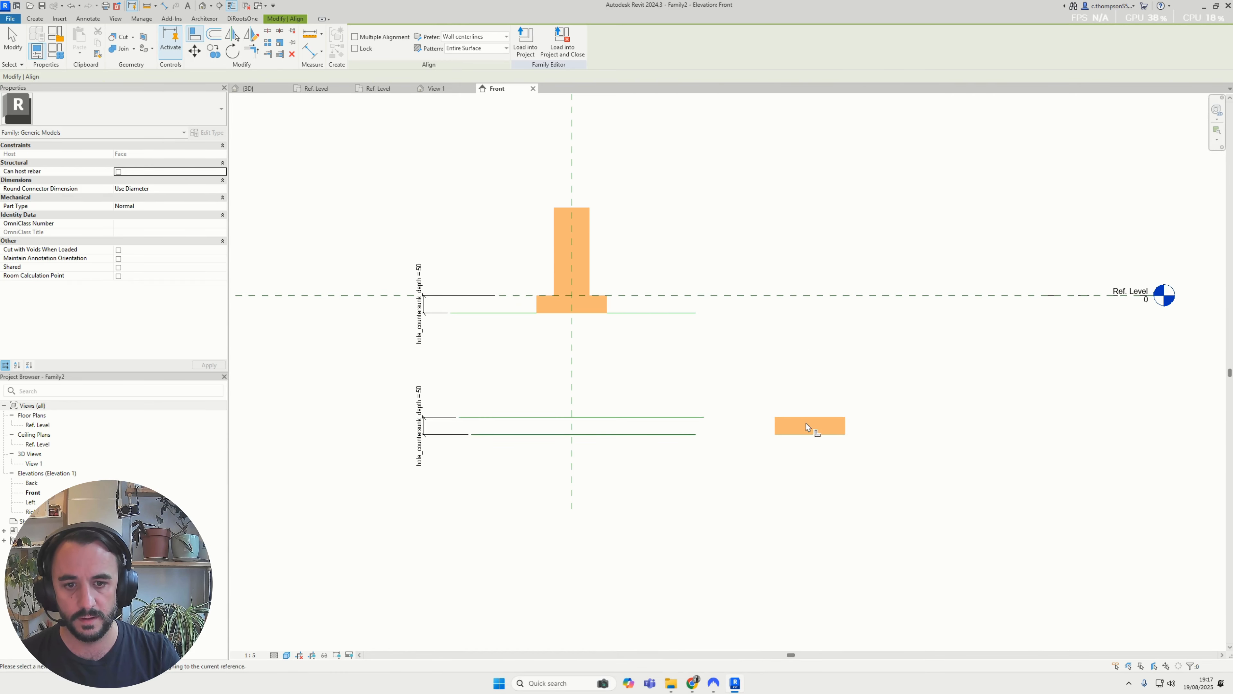
# Open the copied wide void extrusion's circular sketch for editing in the Ref. Level plan
pyautogui.click(786, 420)
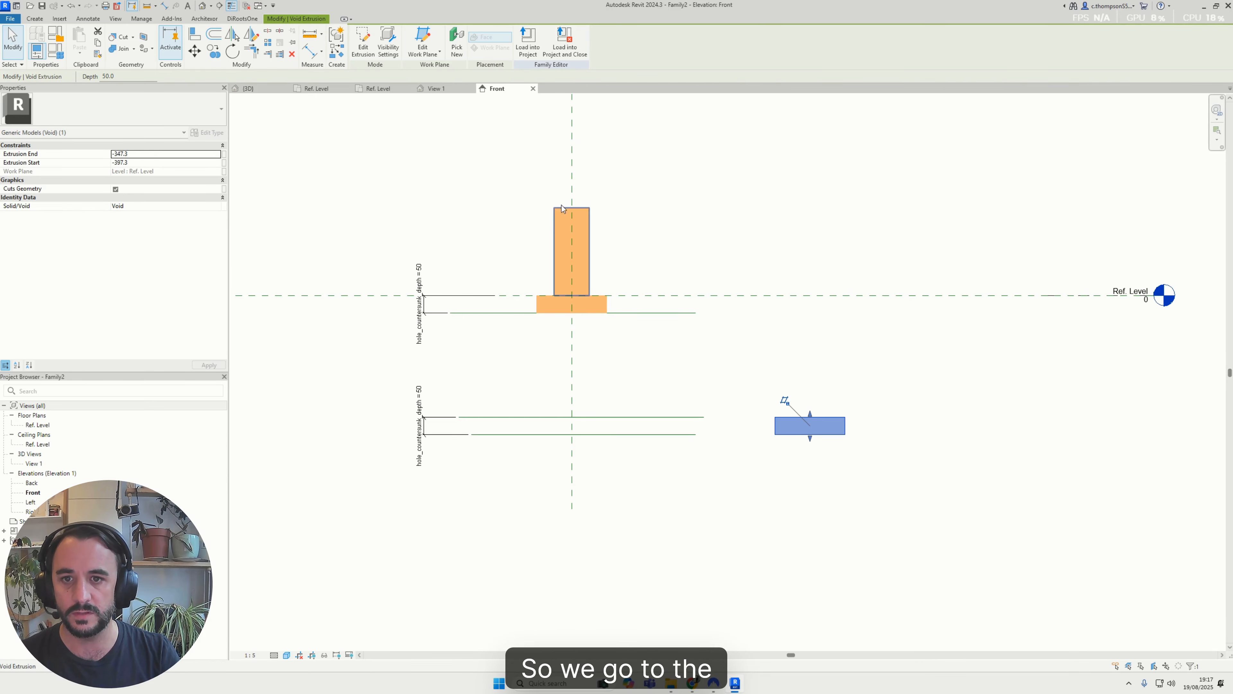
pyautogui.click(451, 93)
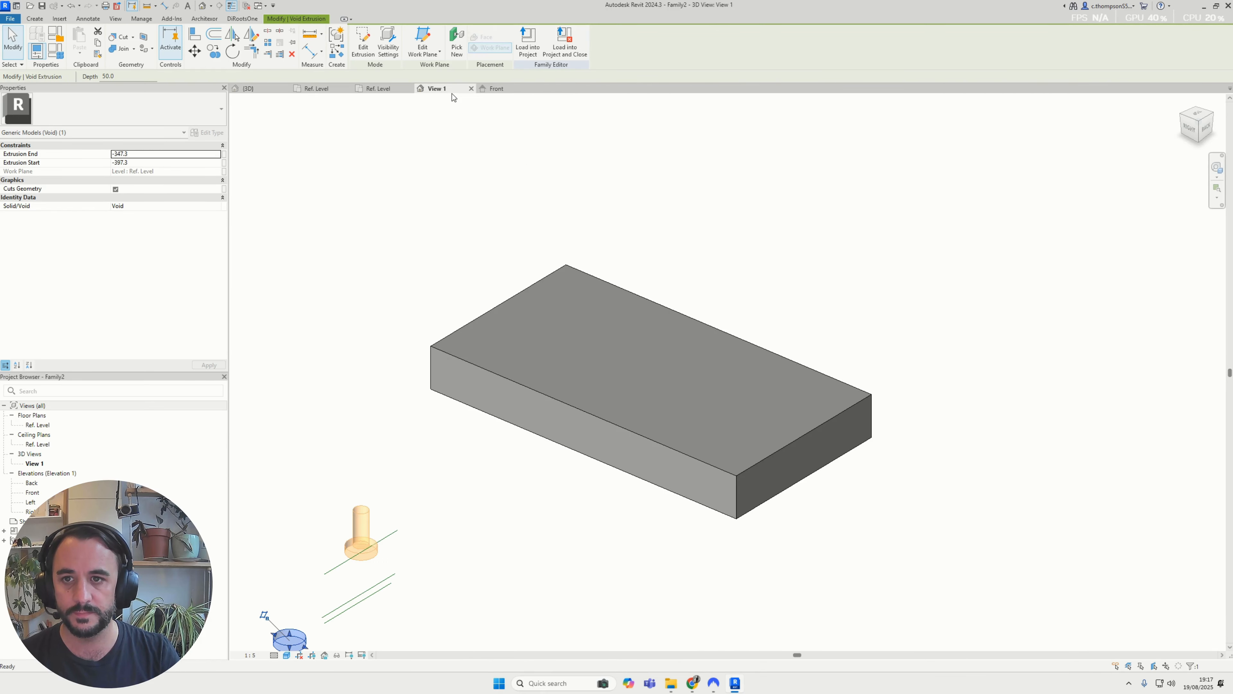
pyautogui.click(393, 92)
pyautogui.press('Escape')
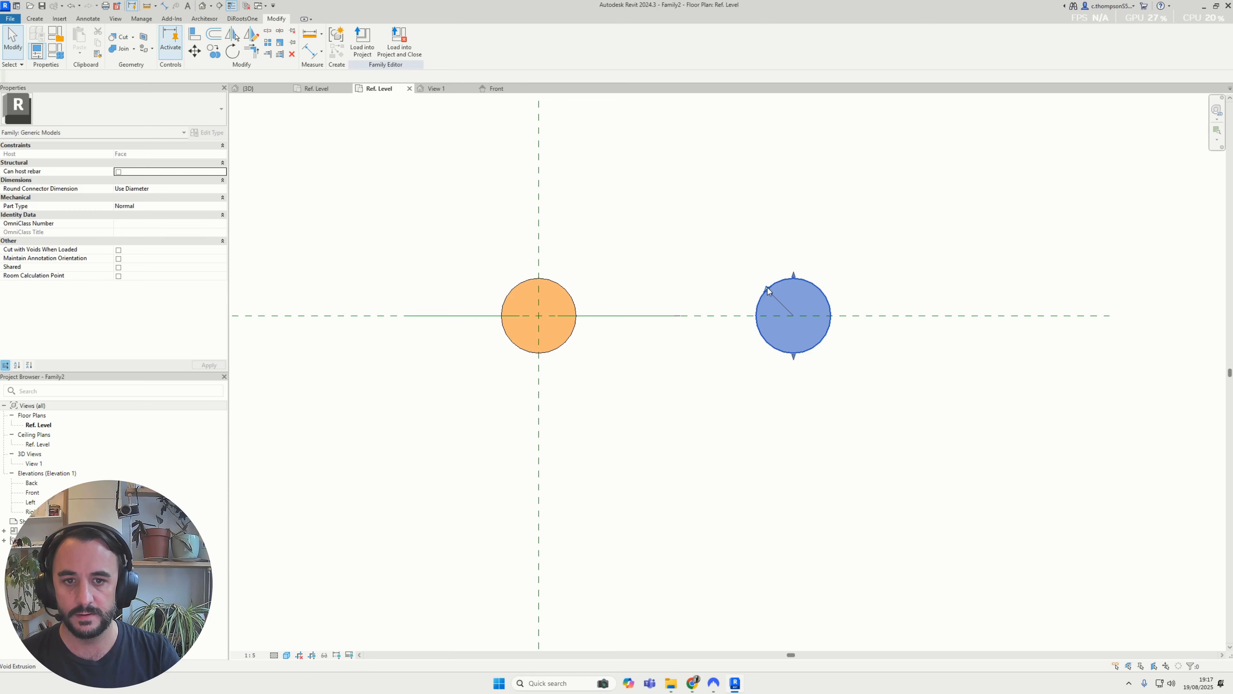
pyautogui.click(768, 289)
pyautogui.doubleClick(780, 287)
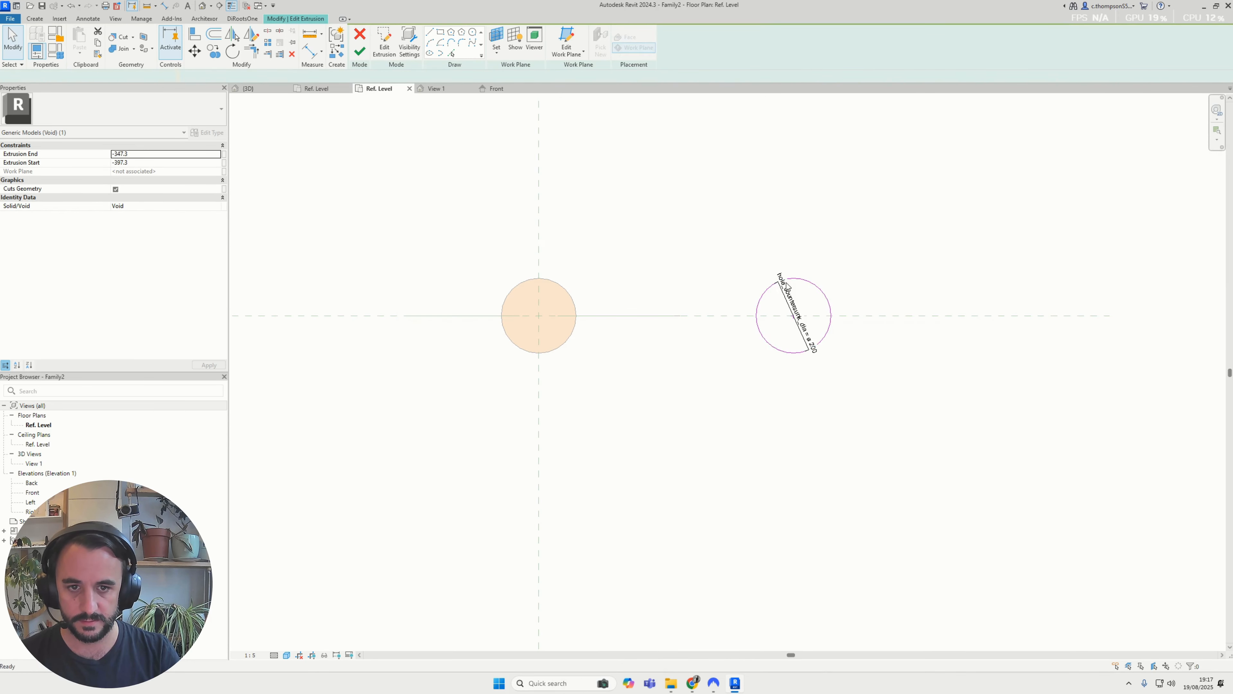
pyautogui.moveTo(740, 268)
pyautogui.mouseDown()
pyautogui.moveTo(864, 412)
pyautogui.moveTo(852, 411)
pyautogui.mouseUp()
pyautogui.moveTo(852, 410); pyautogui.dragTo(895, 430, button='middle')
pyautogui.press('m')
pyautogui.press('v')
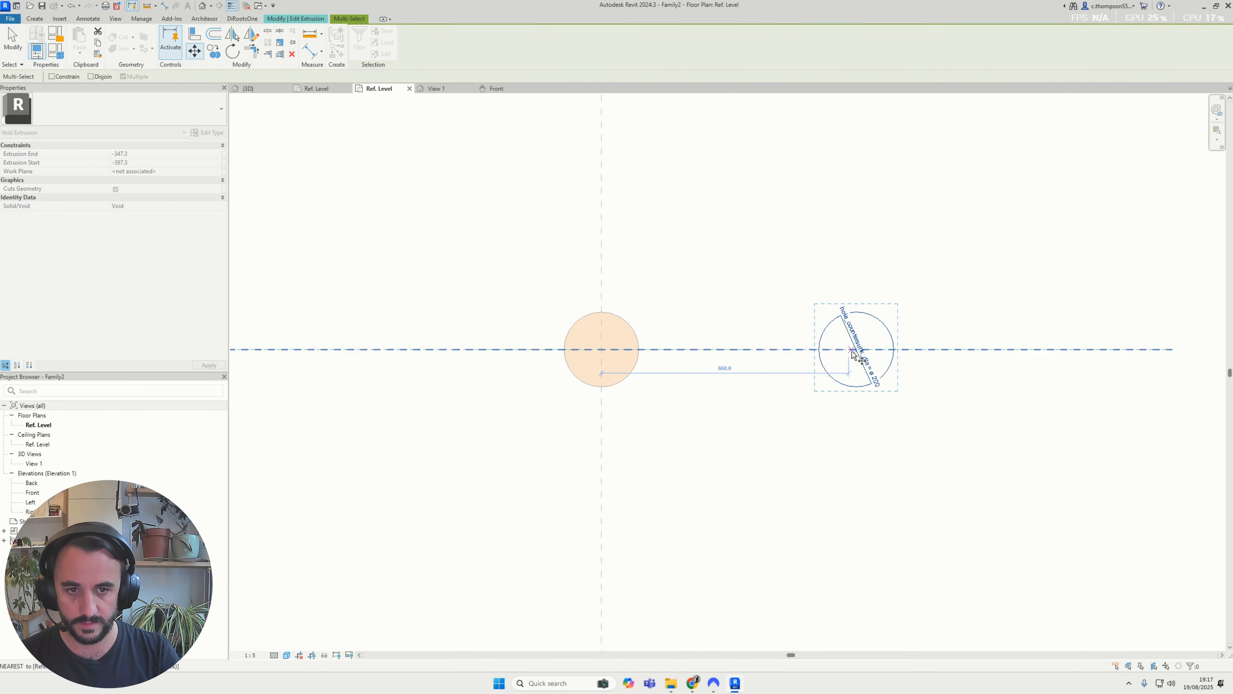
pyautogui.press('Escape')
pyautogui.press('Escape')
# Align the copied circle's centre to the vertical reference plane through the original void and lock it
pyautogui.press('a')
pyautogui.press('l')
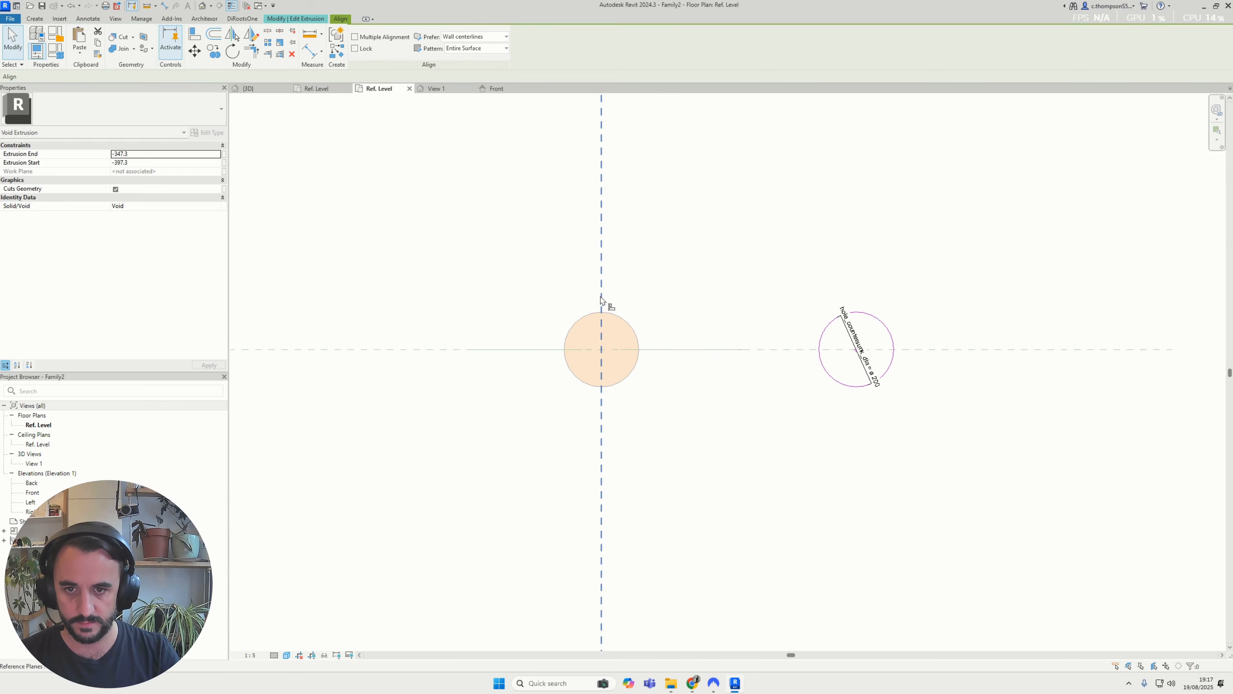
pyautogui.click(601, 307)
pyautogui.scroll(1, 854, 352)
pyautogui.click(856, 349)
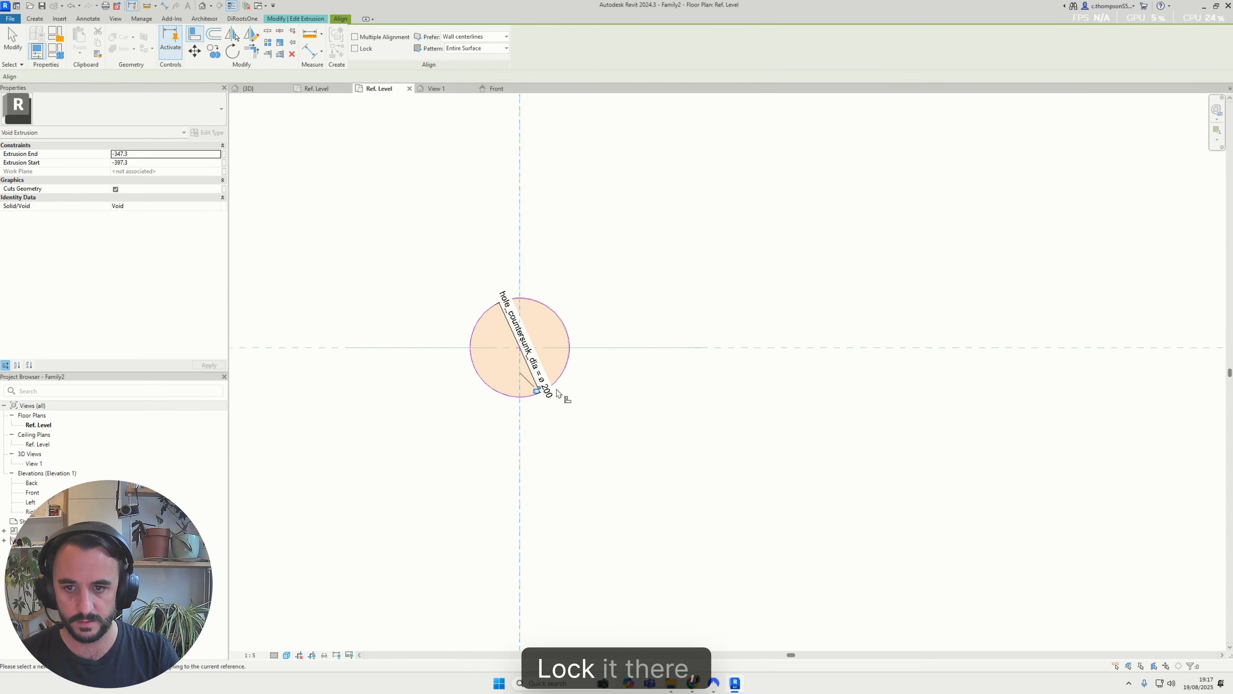
pyautogui.click(536, 390)
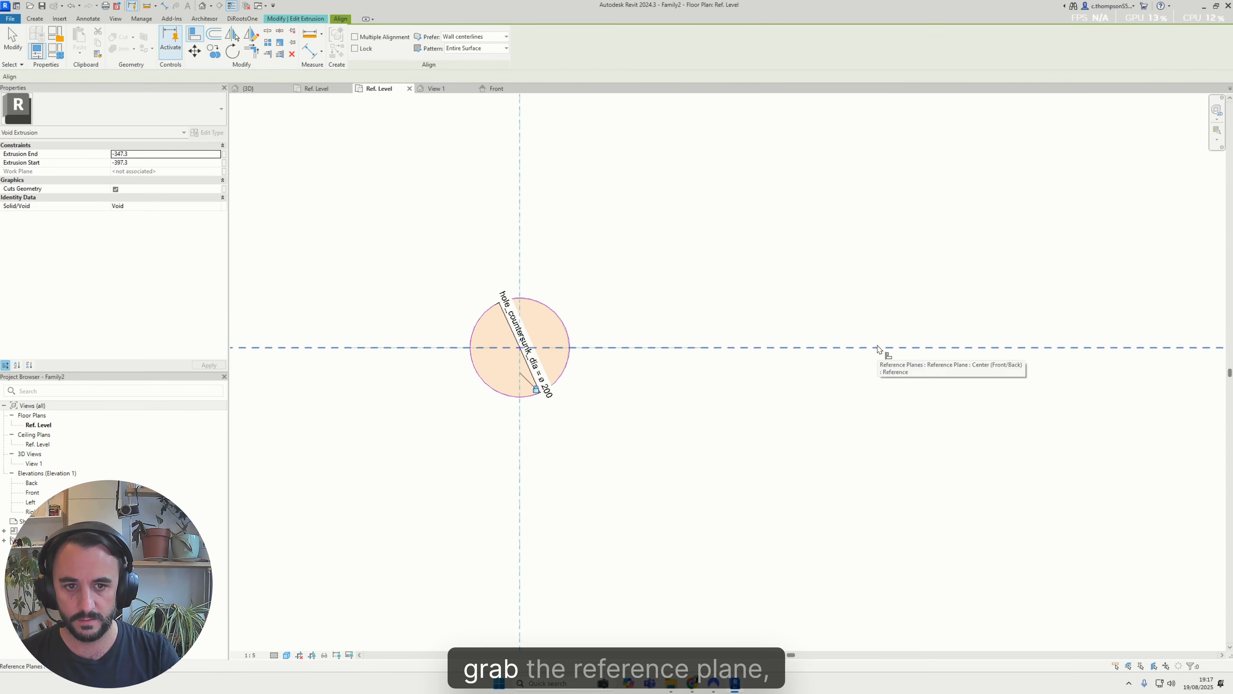
# Align and lock the circle's centre to the Center (Front/Back) reference plane and finish the extrusion sketch
pyautogui.click(521, 349)
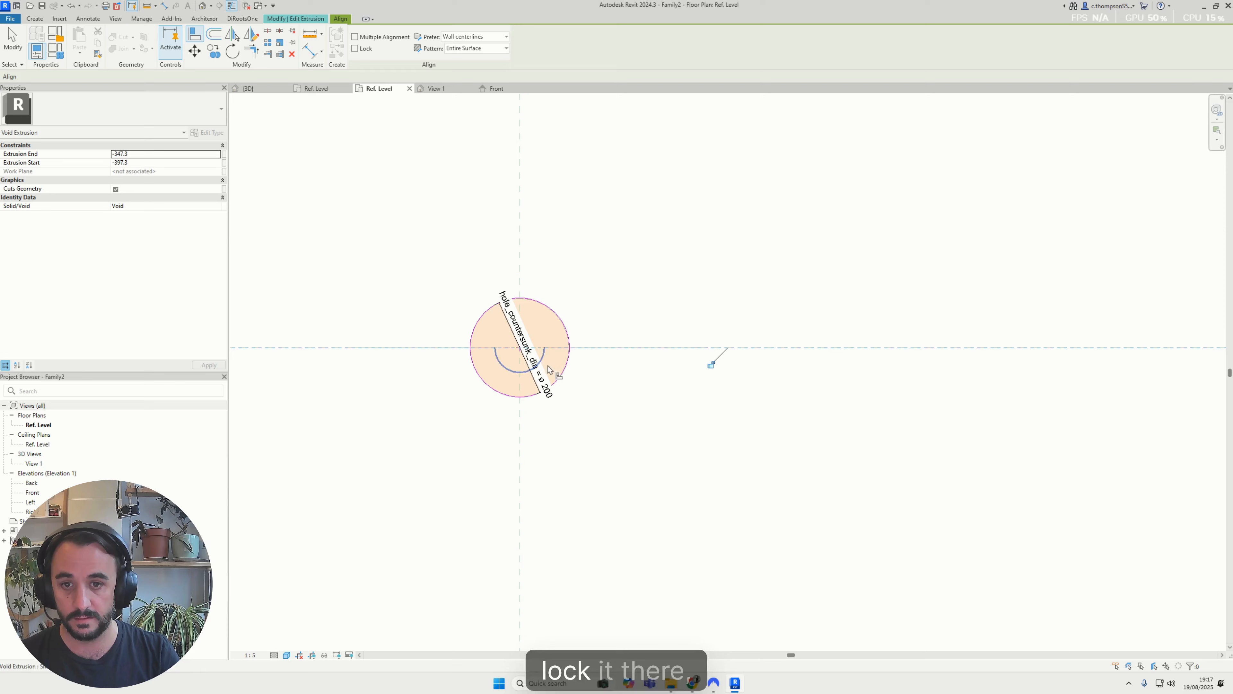
pyautogui.click(711, 364)
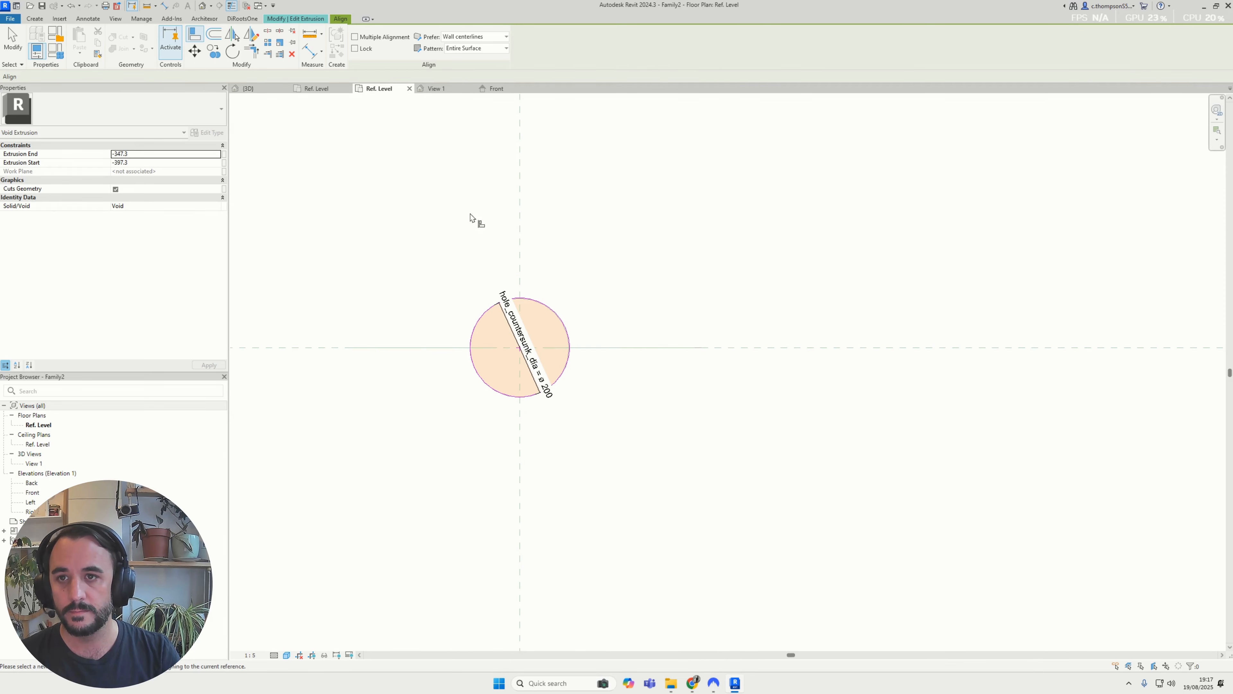
pyautogui.press('Escape')
pyautogui.click(361, 48)
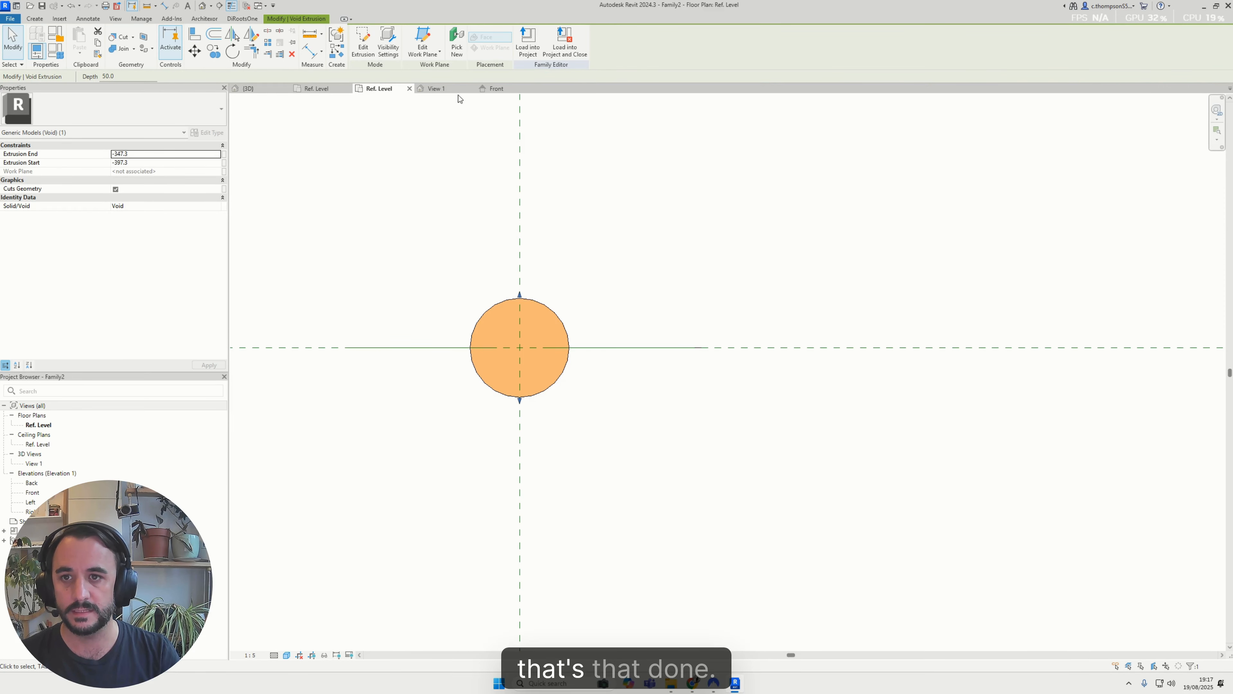
# In the Front elevation, stretch the narrow shaft void's ends so it sits between the two wide countersink voids
pyautogui.click(495, 88)
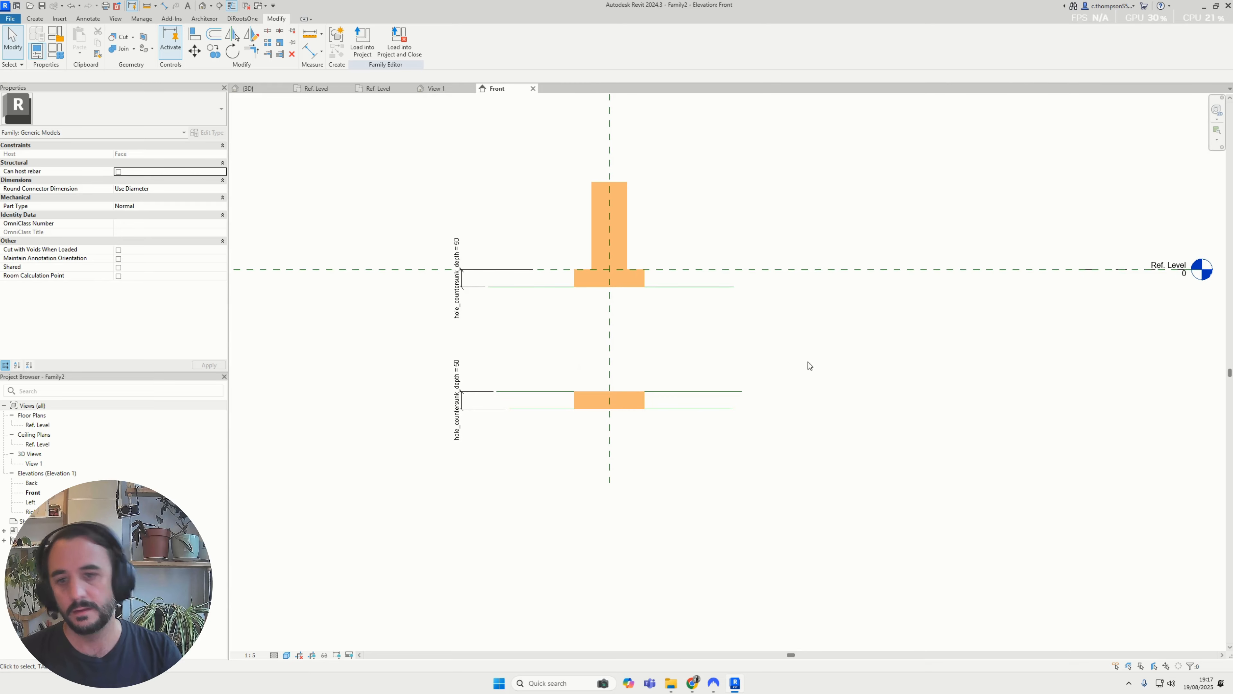
pyautogui.moveTo(640, 284); pyautogui.dragTo(636, 338, button='middle')
pyautogui.scroll(1, 636, 339)
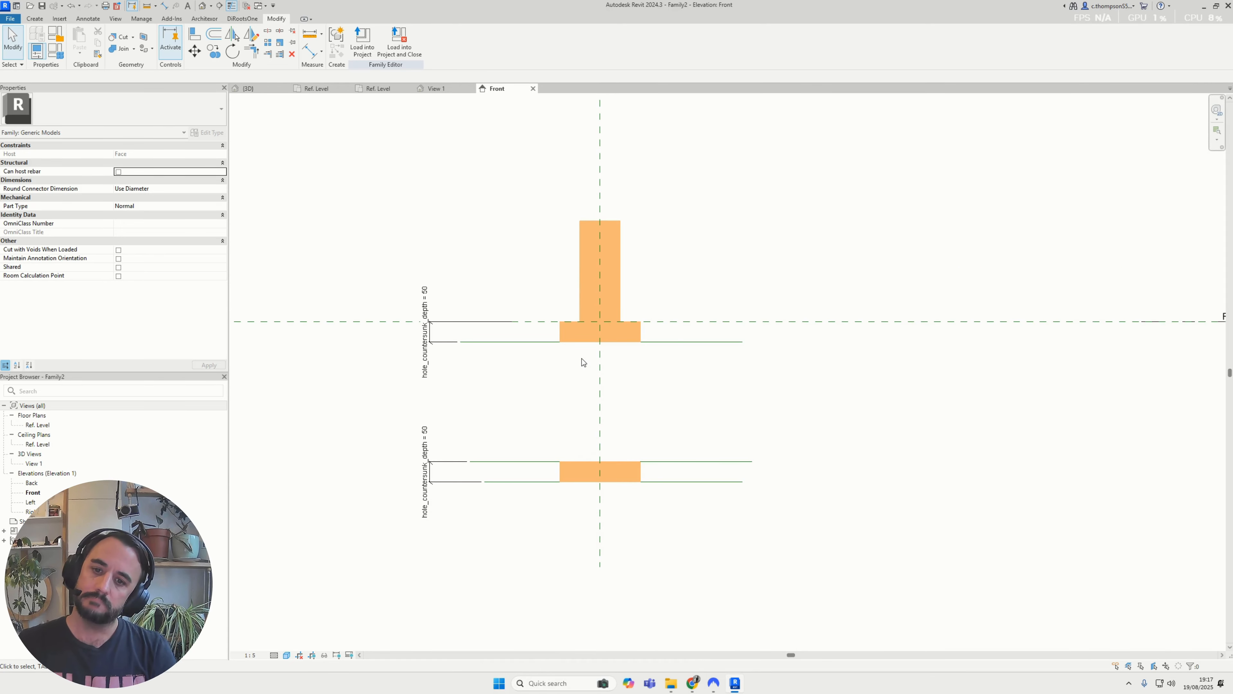
pyautogui.click(612, 322)
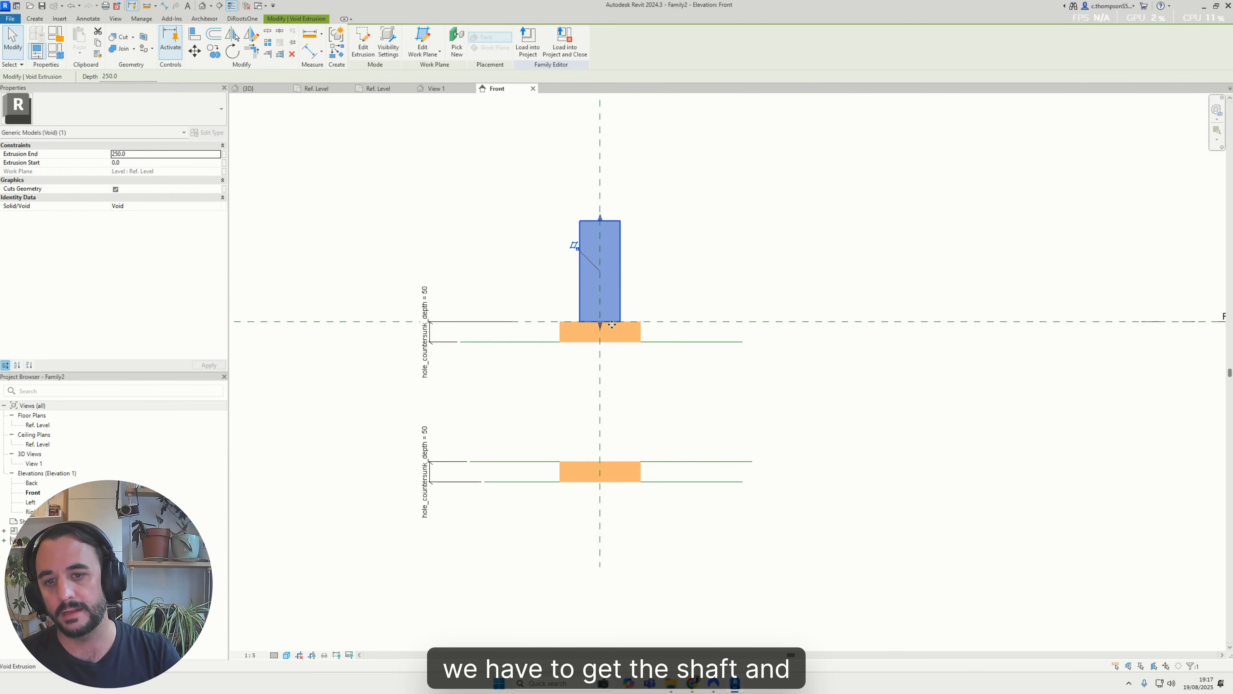
pyautogui.moveTo(600, 325); pyautogui.dragTo(601, 367)
pyautogui.click(748, 391)
pyautogui.scroll(2, 686, 342)
pyautogui.moveTo(662, 429); pyautogui.dragTo(712, 389, button='middle')
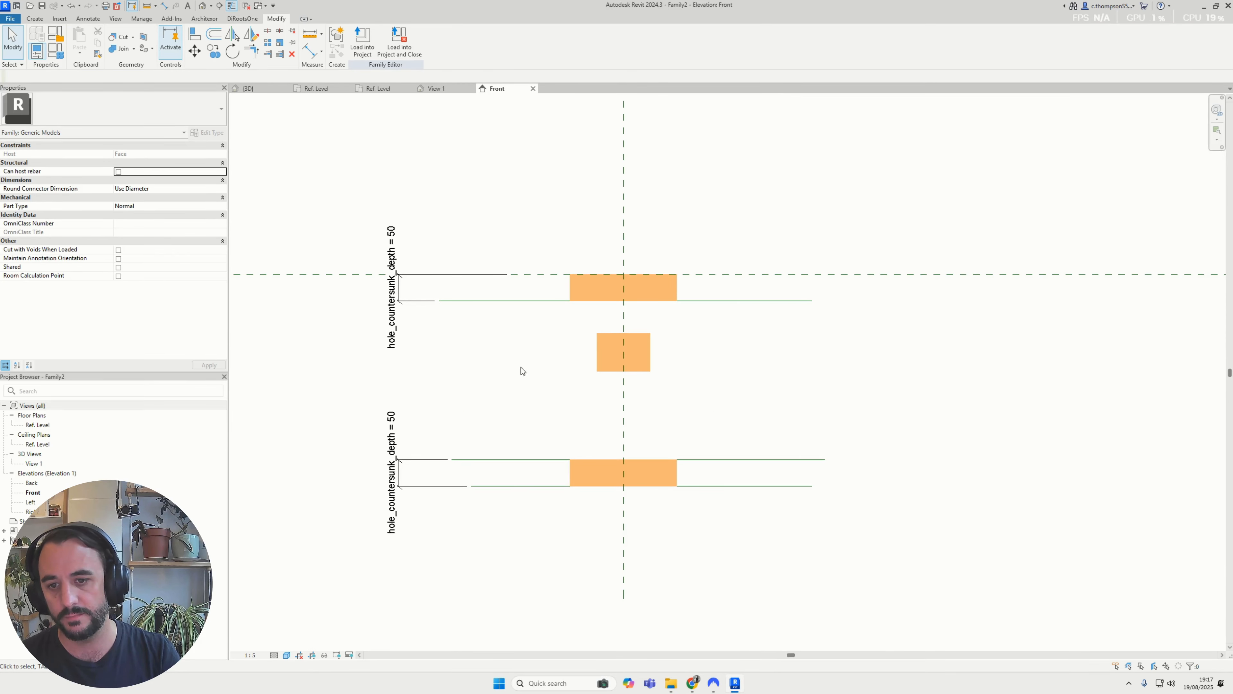
# Dimension the overall distance from the lowest reference line to the Ref. Level plane, placed beside the countersink depth dimensions
pyautogui.scroll(-3, 560, 375)
pyautogui.scroll(2, 627, 413)
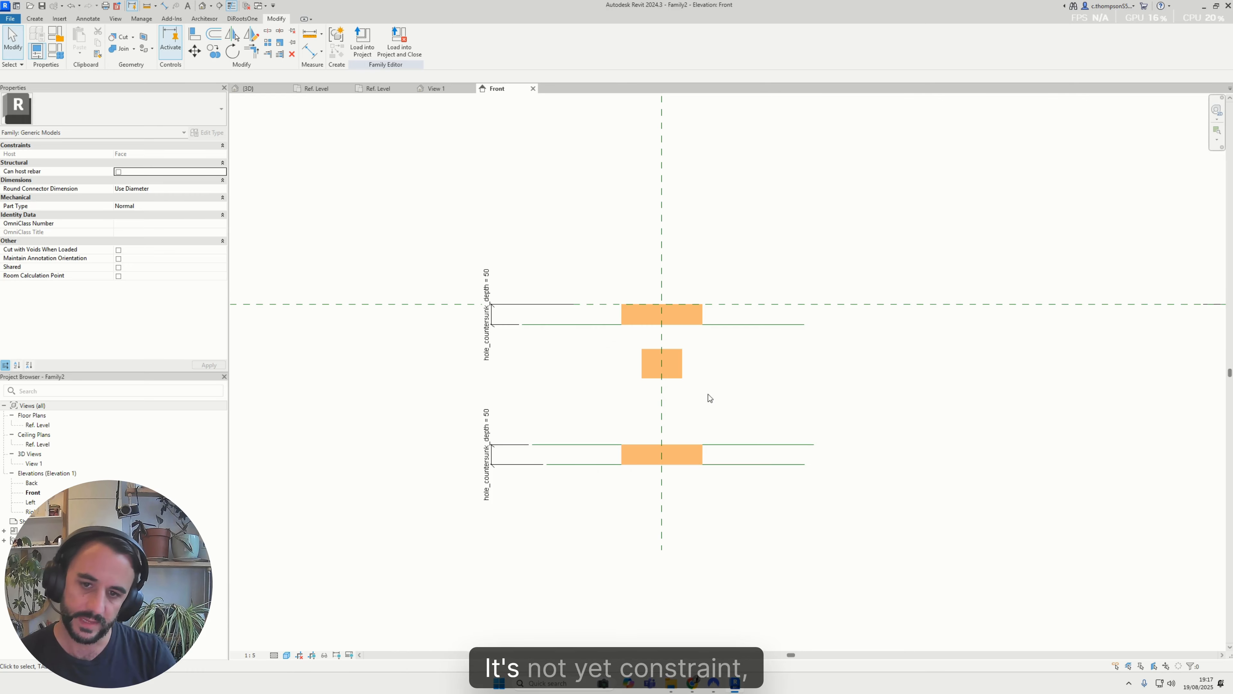
pyautogui.press('d')
pyautogui.press('i')
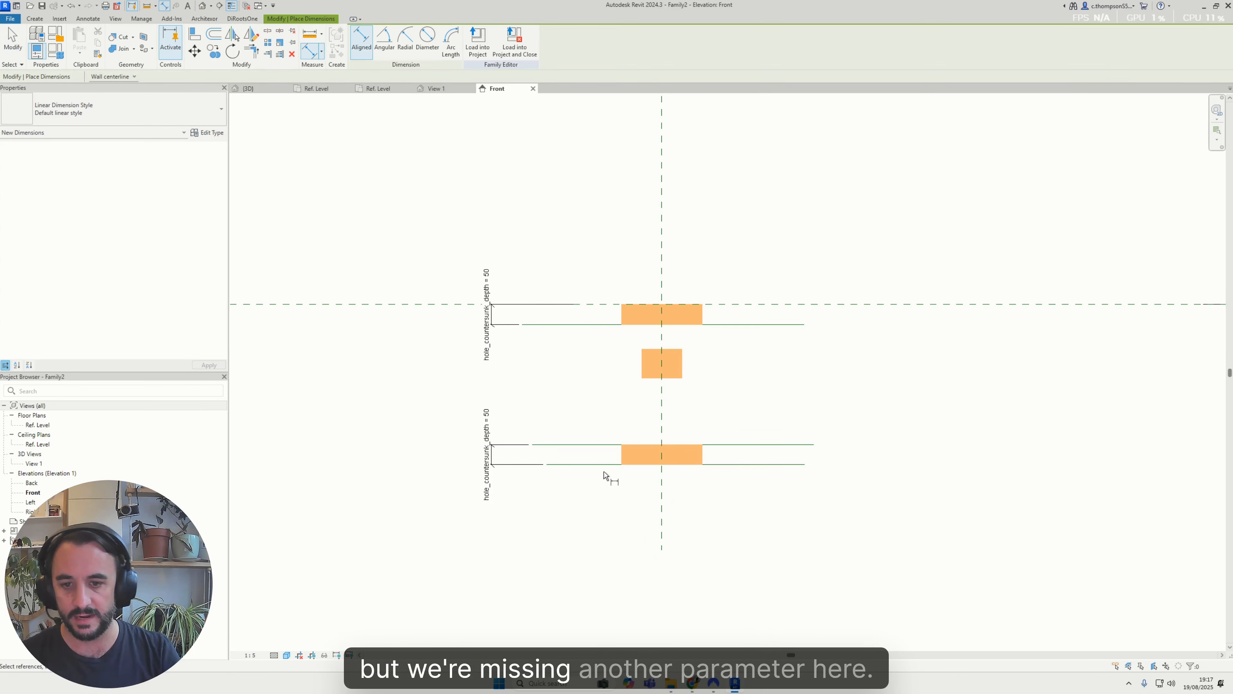
pyautogui.click(605, 465)
pyautogui.click(466, 304)
pyautogui.click(432, 286)
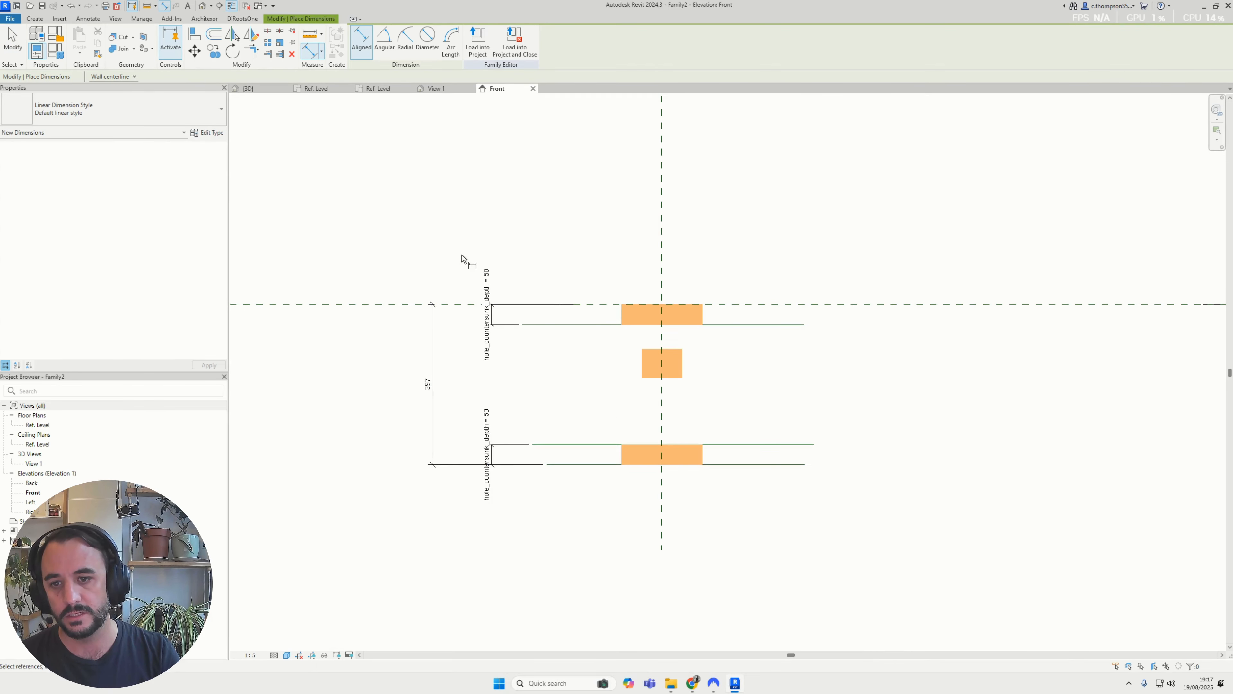
pyautogui.press('Escape')
pyautogui.scroll(-2, 624, 388)
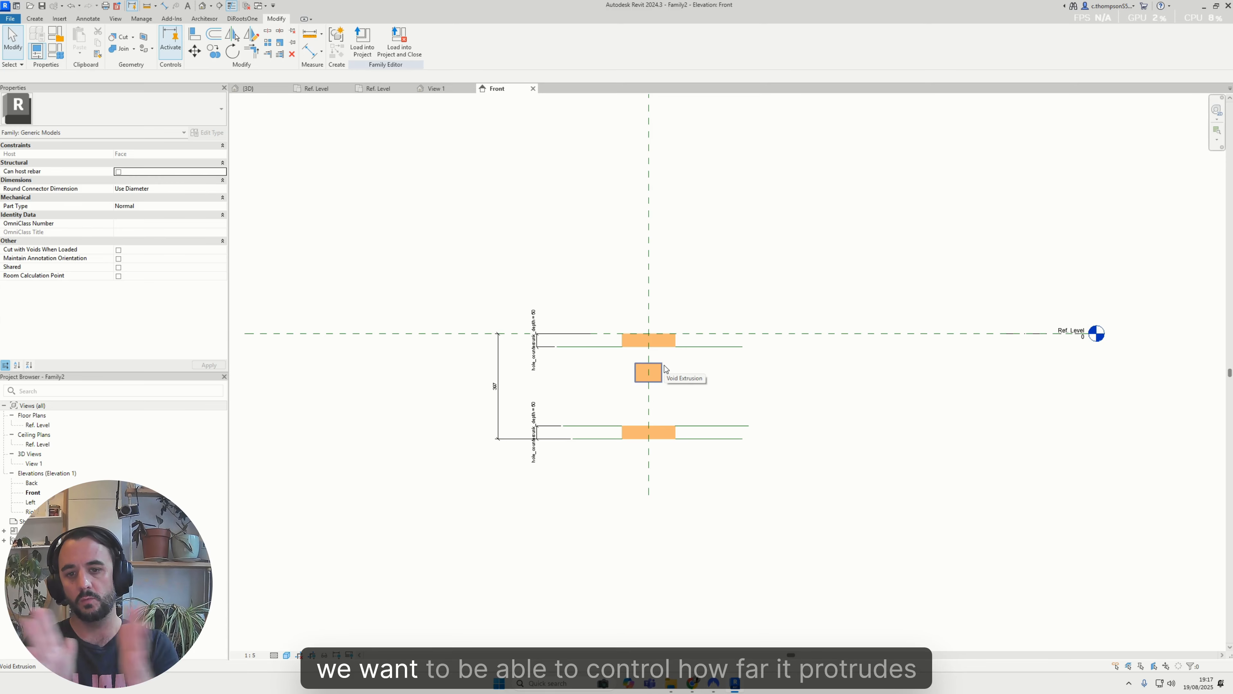
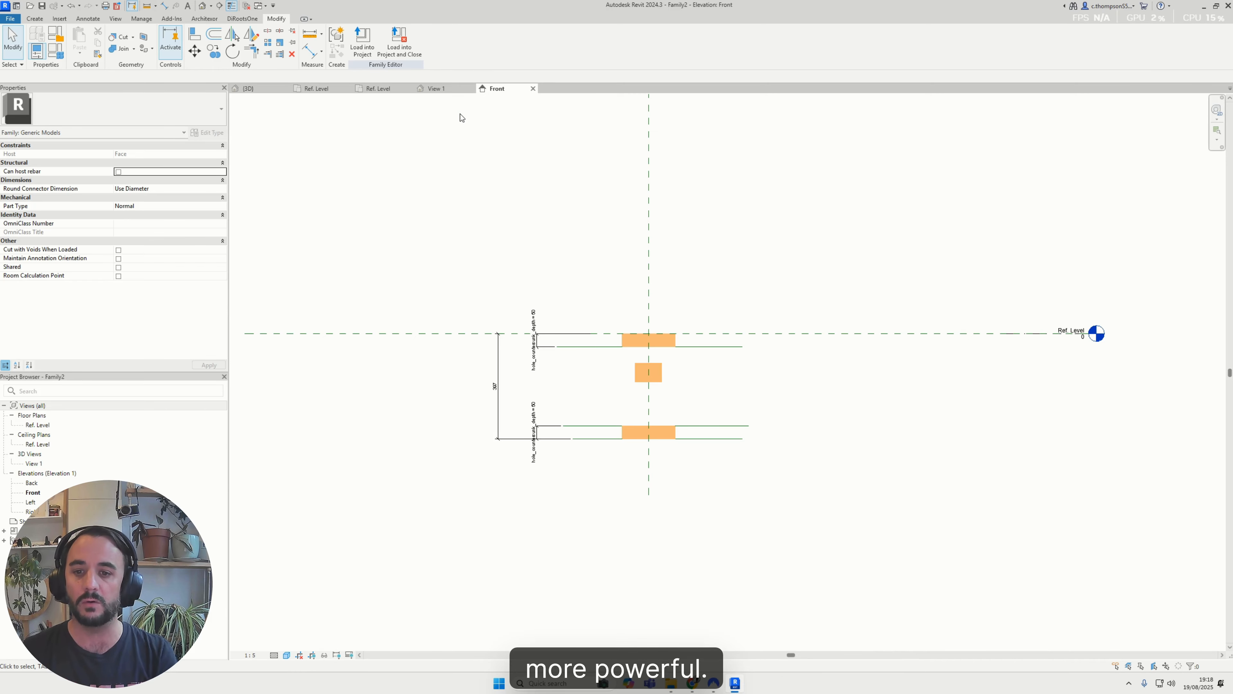
# Label the overall height dimension with a new instance parameter named host_depth
pyautogui.scroll(3, 522, 380)
pyautogui.click(469, 390)
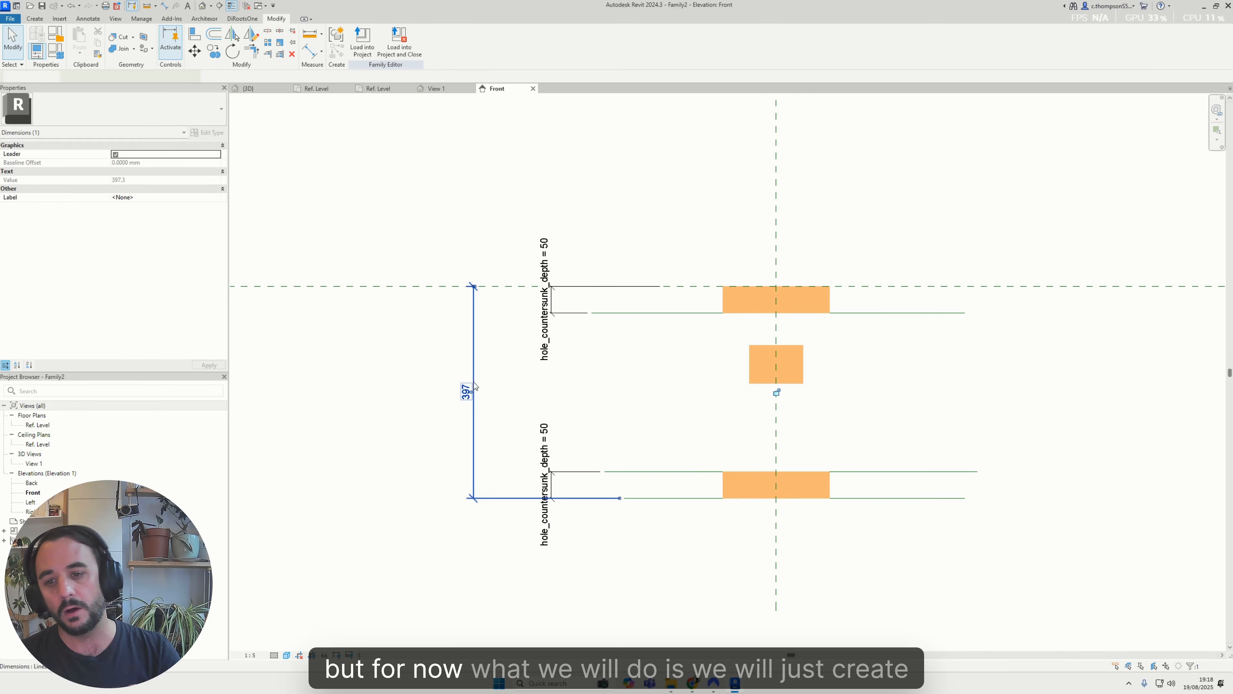
pyautogui.click(452, 41)
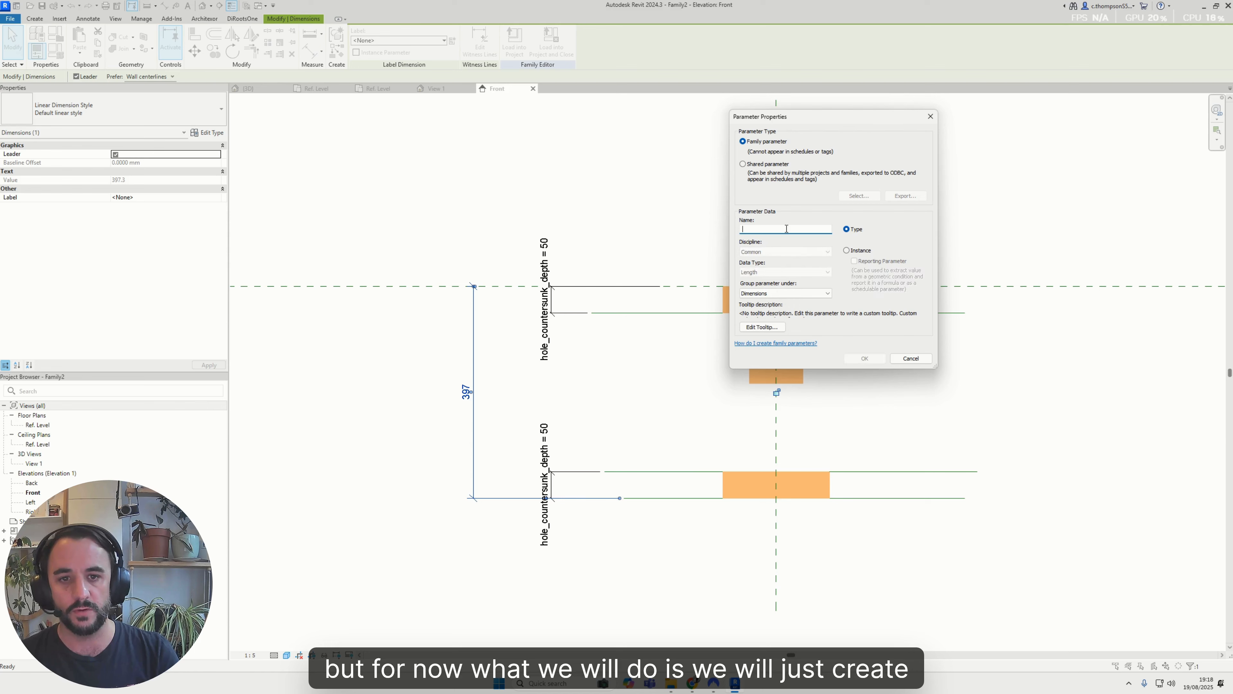
pyautogui.write('host')
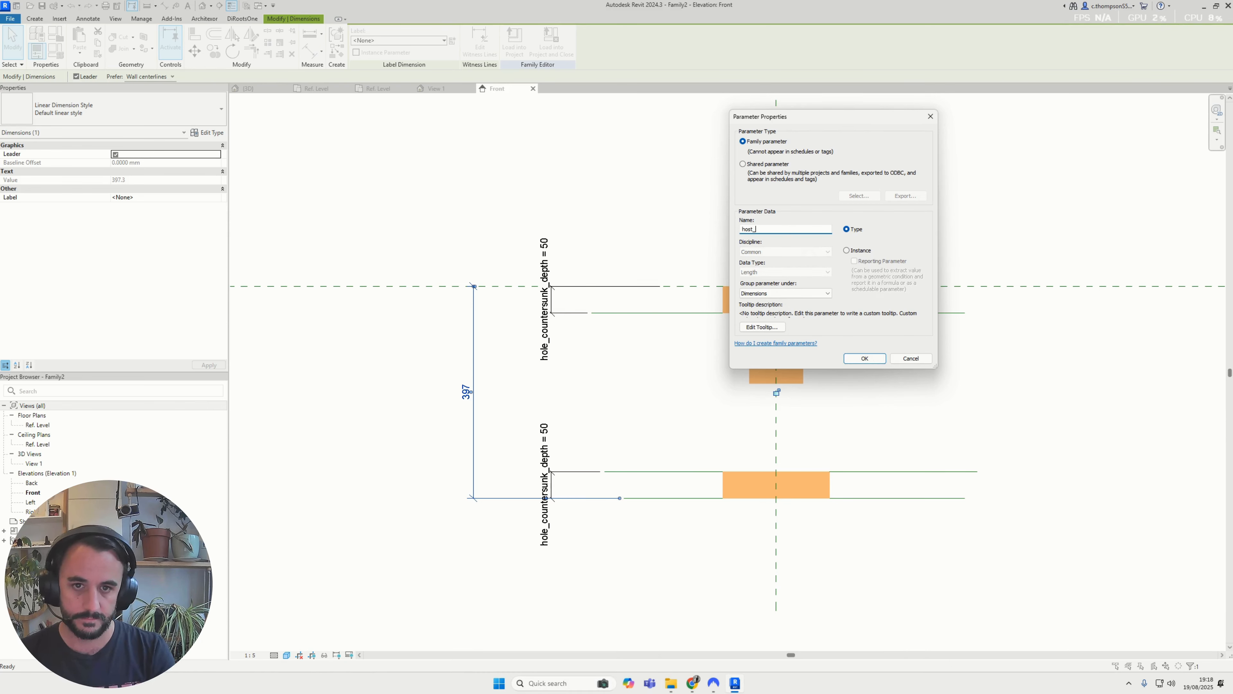
pyautogui.write('_dept')
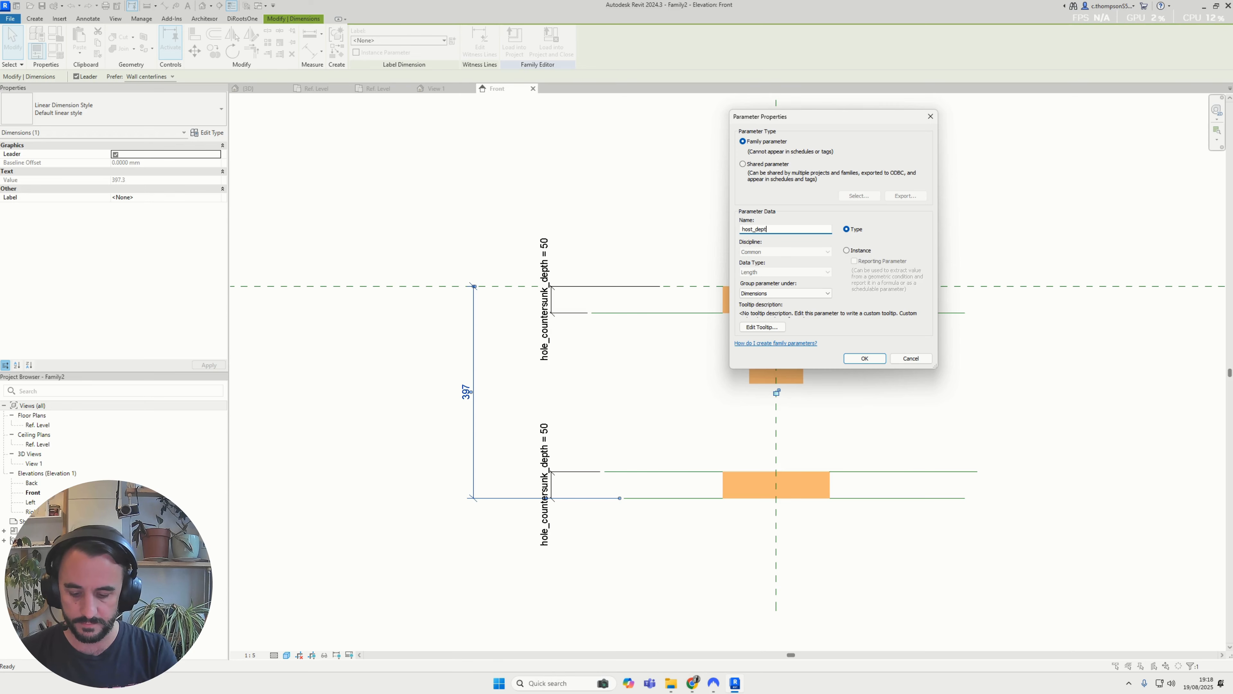
pyautogui.write('h')
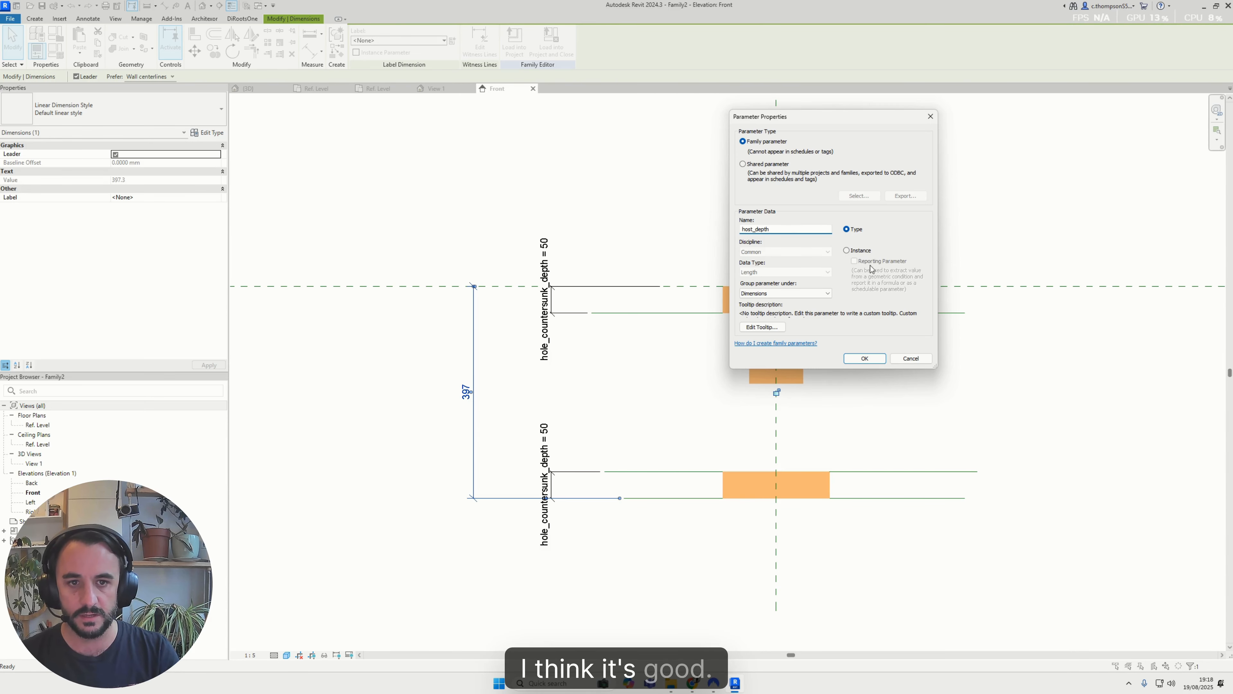
pyautogui.click(853, 252)
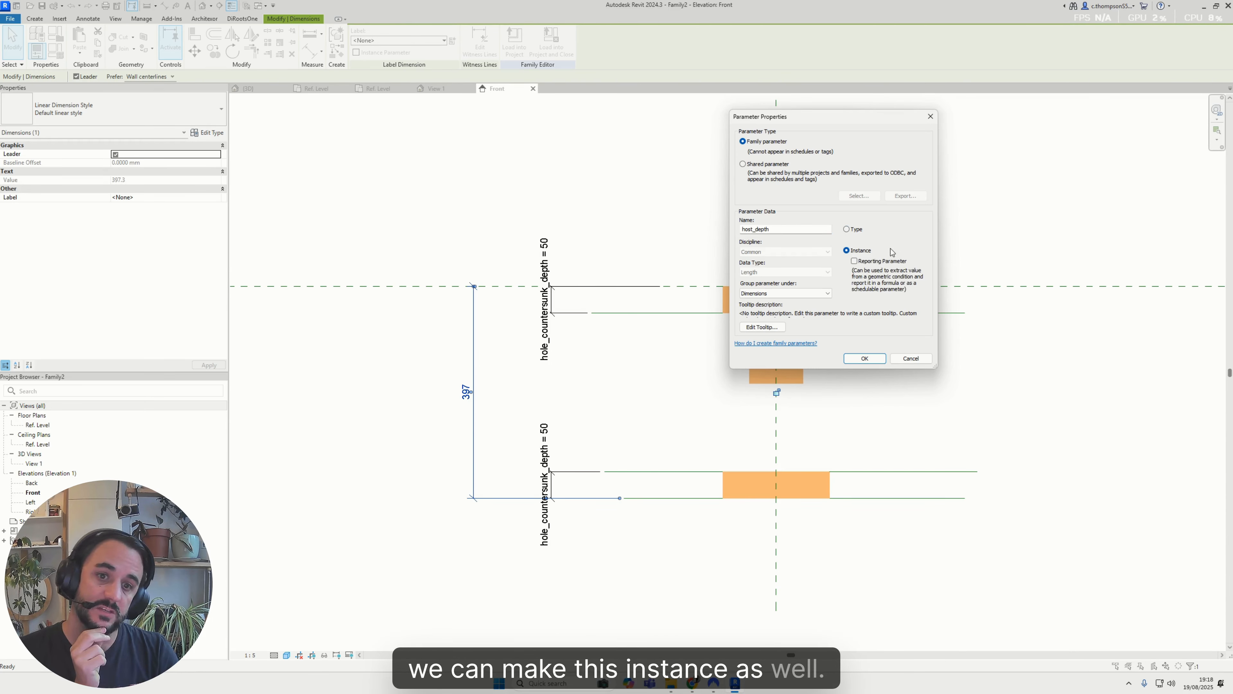
pyautogui.click(873, 360)
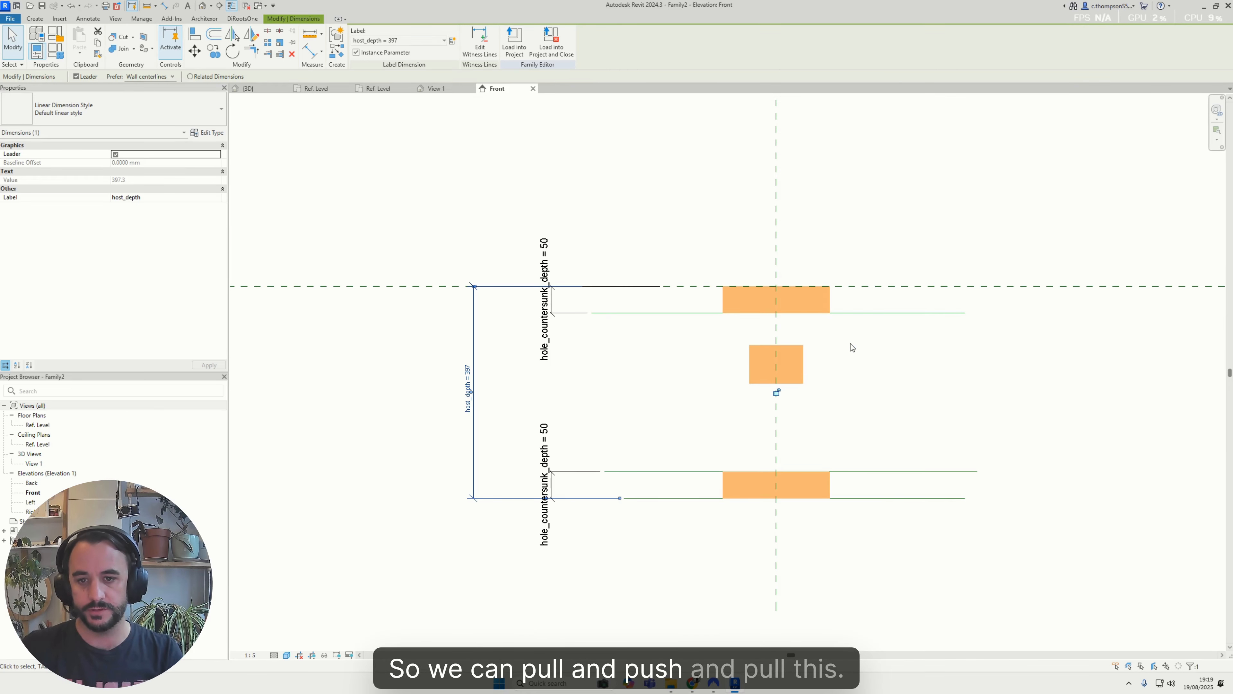
pyautogui.click(682, 322)
# Flex the host_depth dimension by testing values of 400 and 500
pyautogui.scroll(-1, 646, 321)
pyautogui.scroll(1, 679, 345)
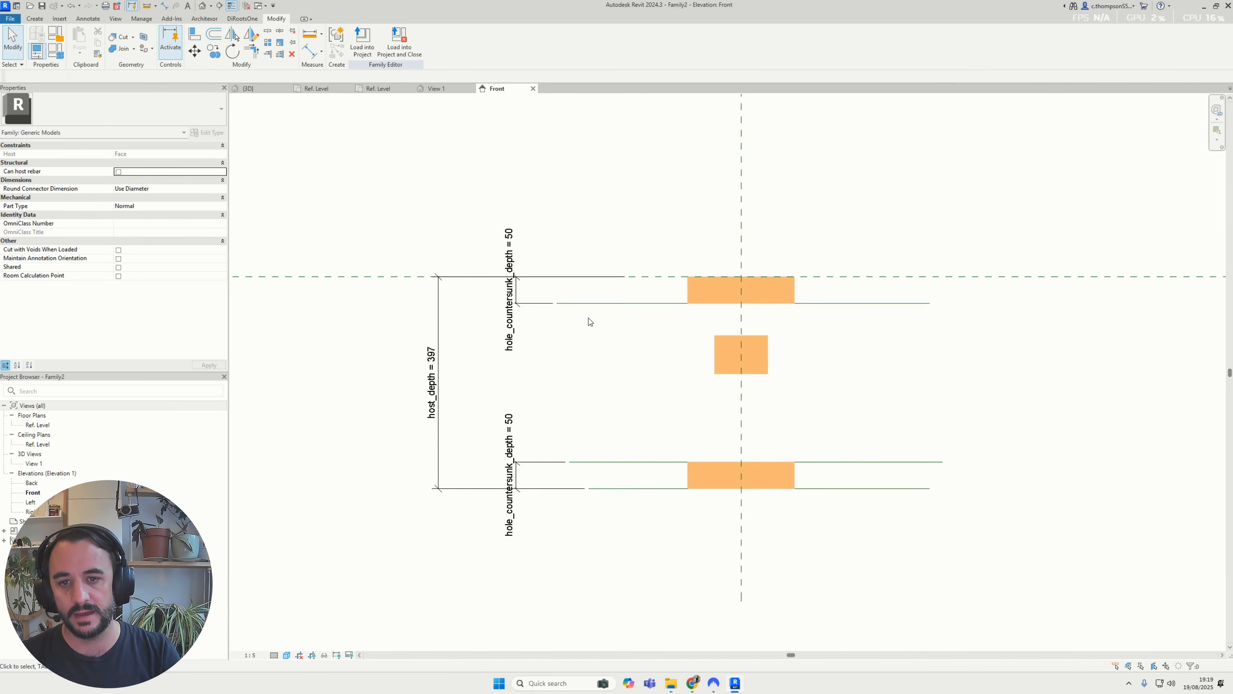
pyautogui.click(432, 375)
pyautogui.click(432, 371)
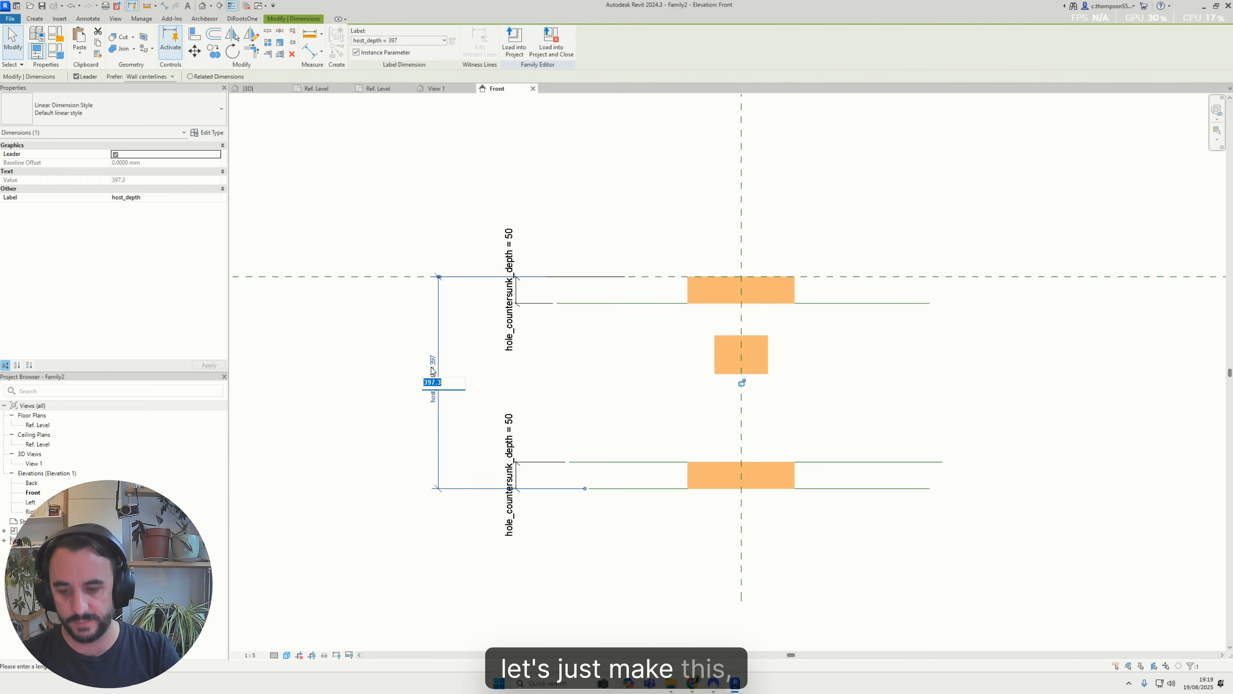
pyautogui.write('400')
pyautogui.press('Return')
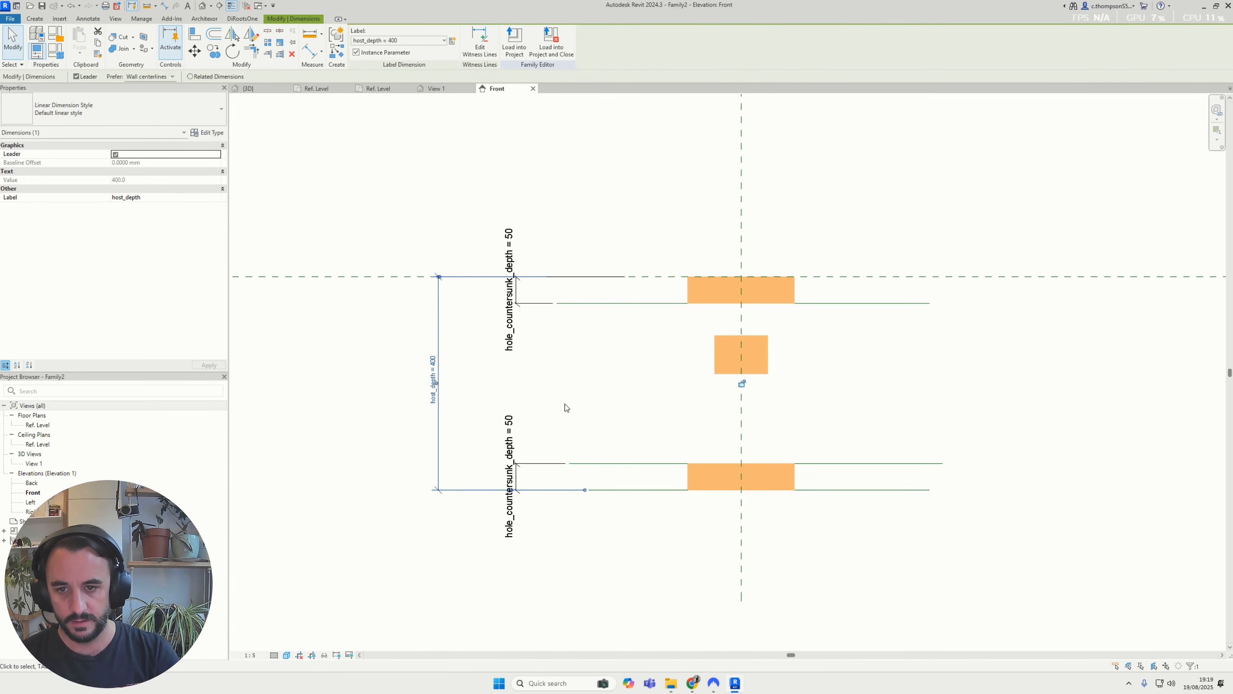
pyautogui.click(430, 381)
pyautogui.write('500')
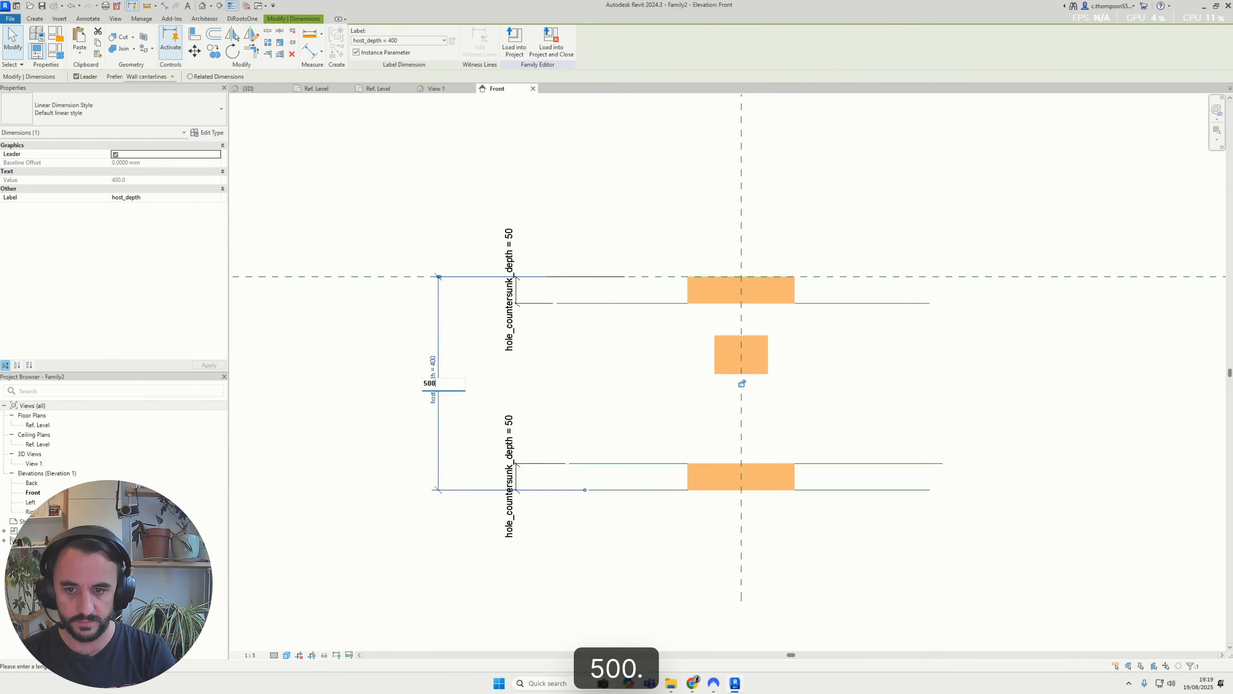
pyautogui.press('Return')
pyautogui.moveTo(628, 423); pyautogui.dragTo(591, 433, button='middle')
pyautogui.click(515, 364)
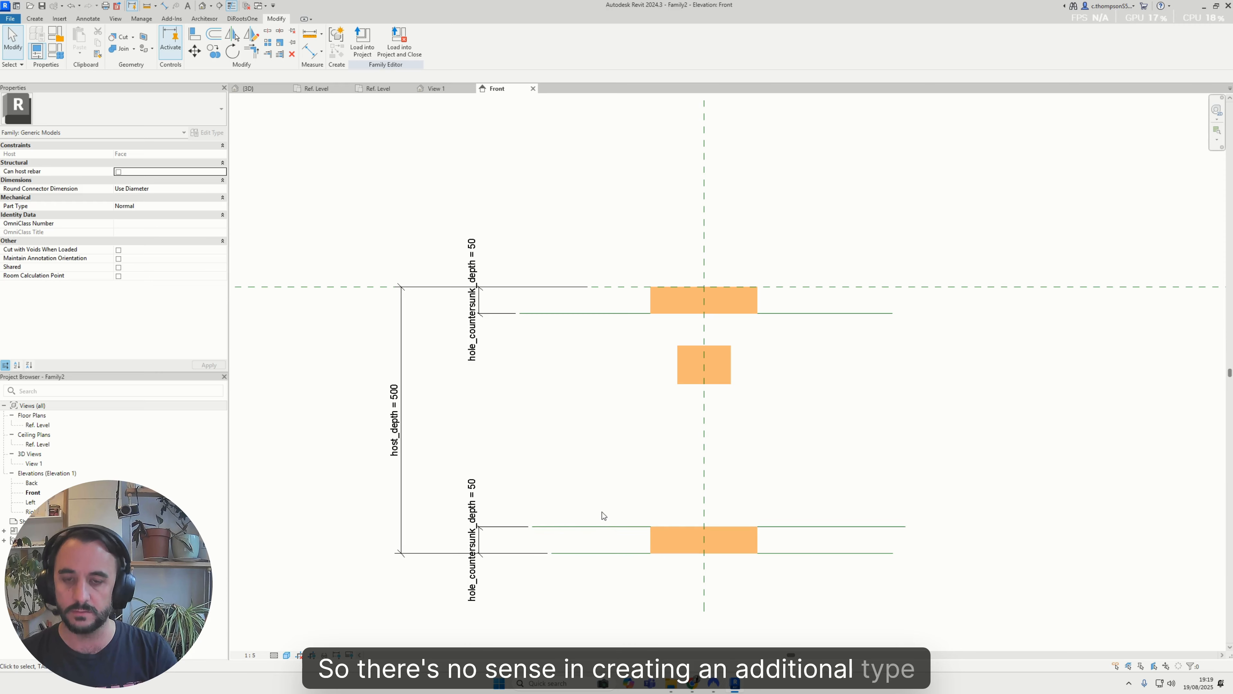
pyautogui.moveTo(602, 512); pyautogui.dragTo(602, 520, button='middle')
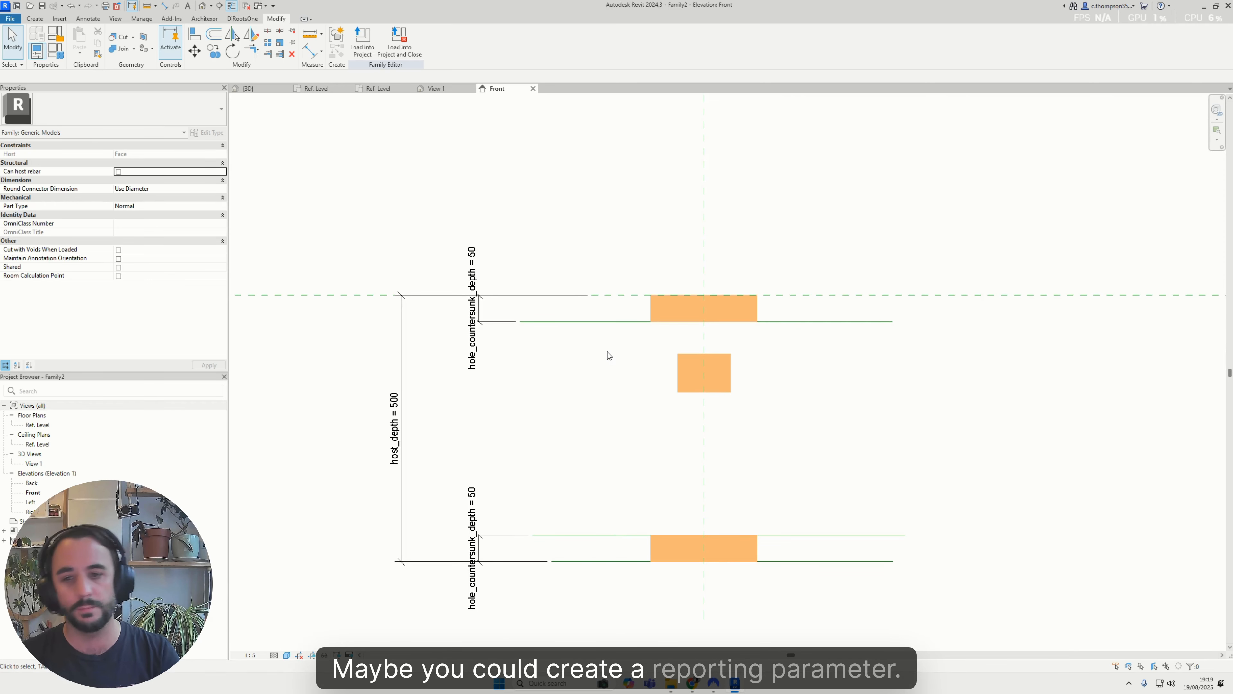
# Align both ends of the narrow shaft void to the inner reference lines of the two countersink voids
pyautogui.press('a')
pyautogui.press('l')
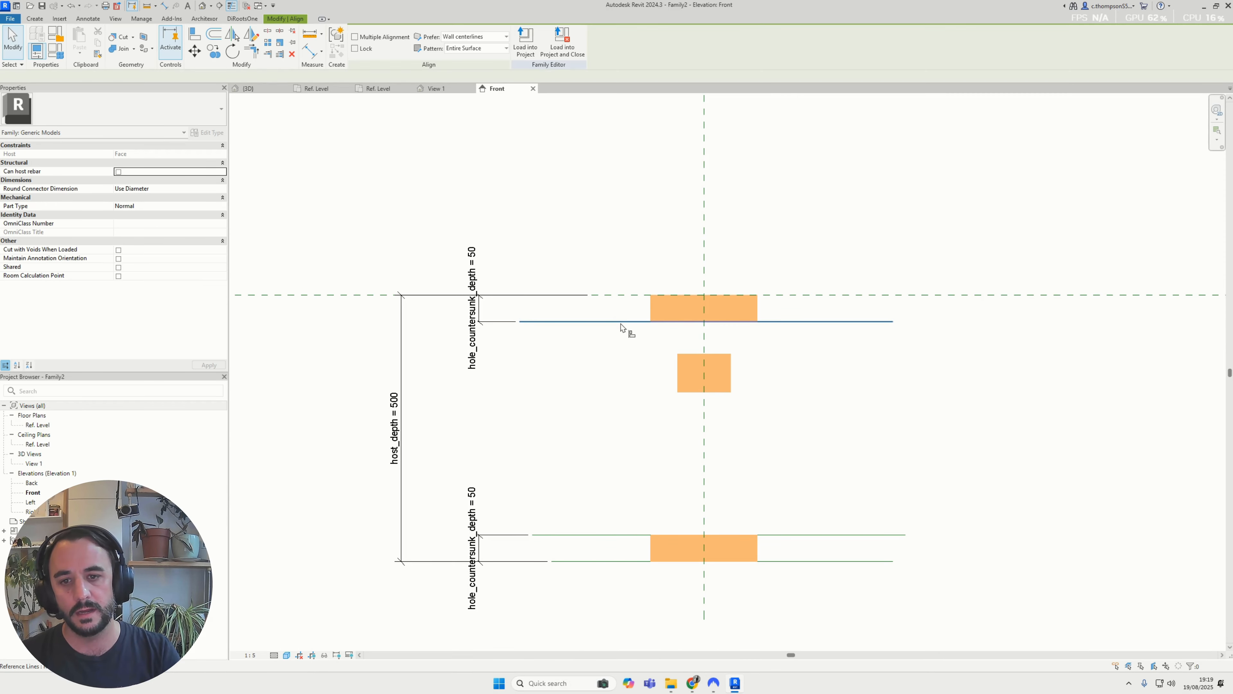
pyautogui.click(622, 324)
pyautogui.click(699, 354)
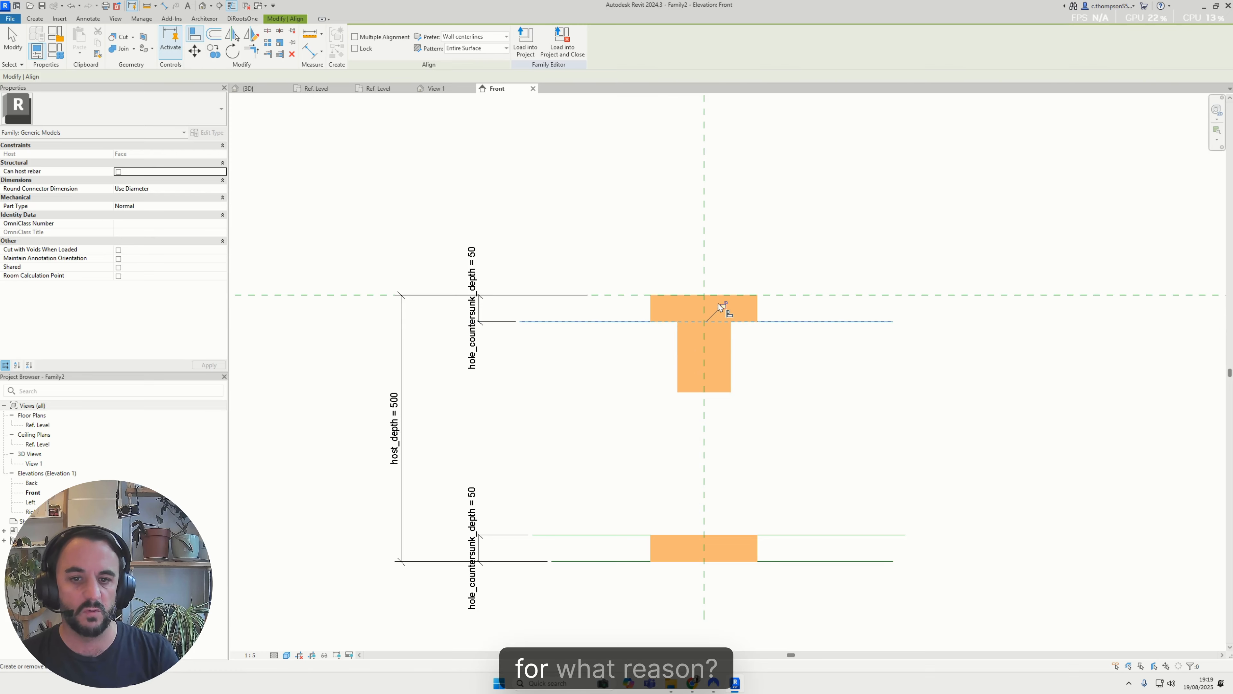
pyautogui.click(787, 533)
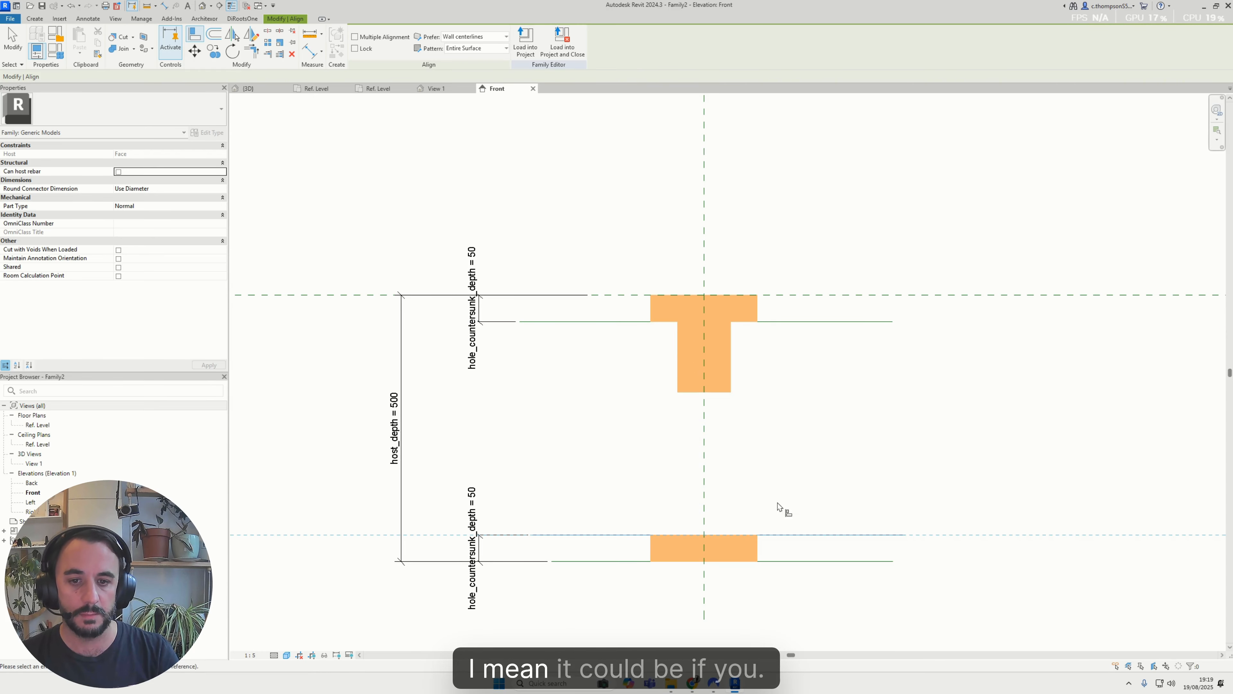
pyautogui.click(729, 391)
pyautogui.press('Escape')
pyautogui.press('Escape')
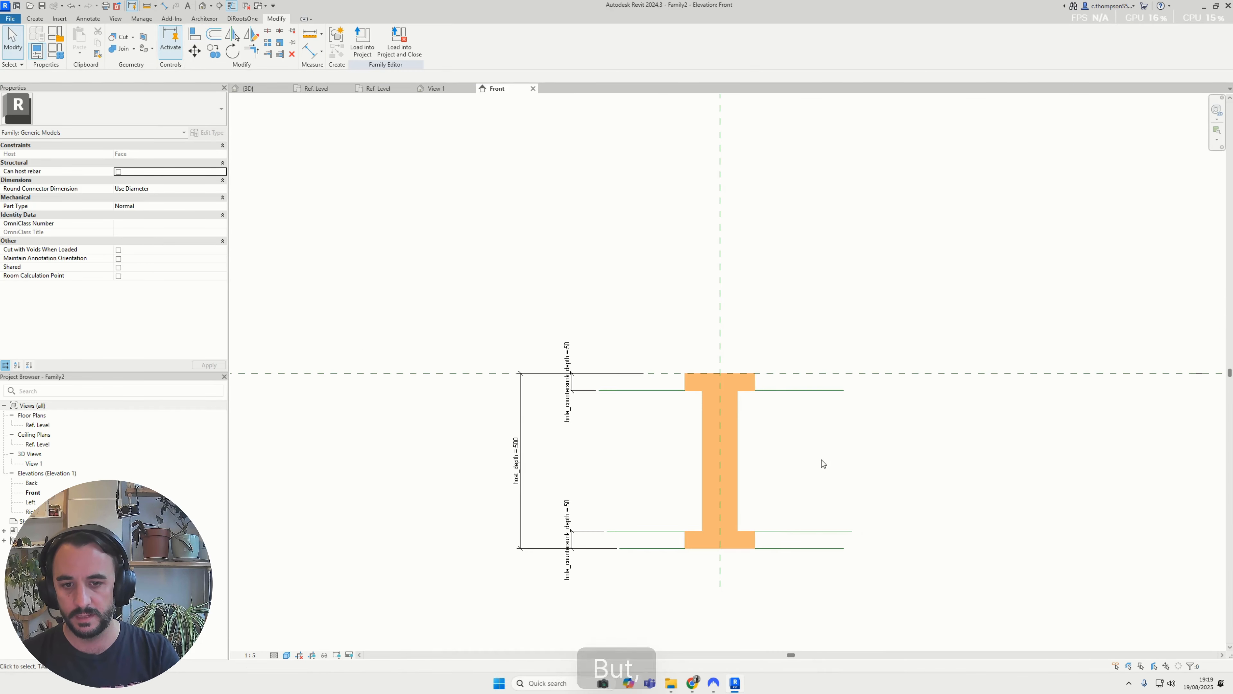
# Set the host_depth dimension to 300
pyautogui.moveTo(820, 462); pyautogui.dragTo(899, 515, button='middle')
pyautogui.click(476, 464)
pyautogui.click(475, 464)
pyautogui.write('300')
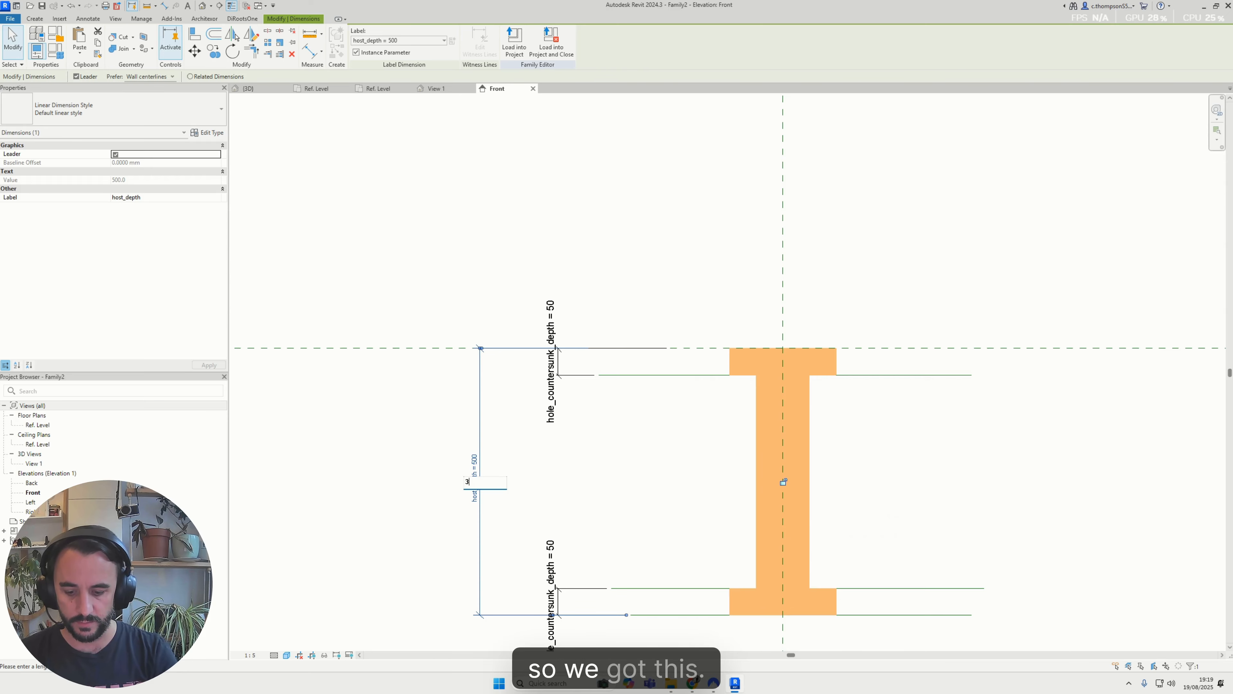
pyautogui.press('Return')
pyautogui.scroll(-1, 582, 369)
pyautogui.click(641, 276)
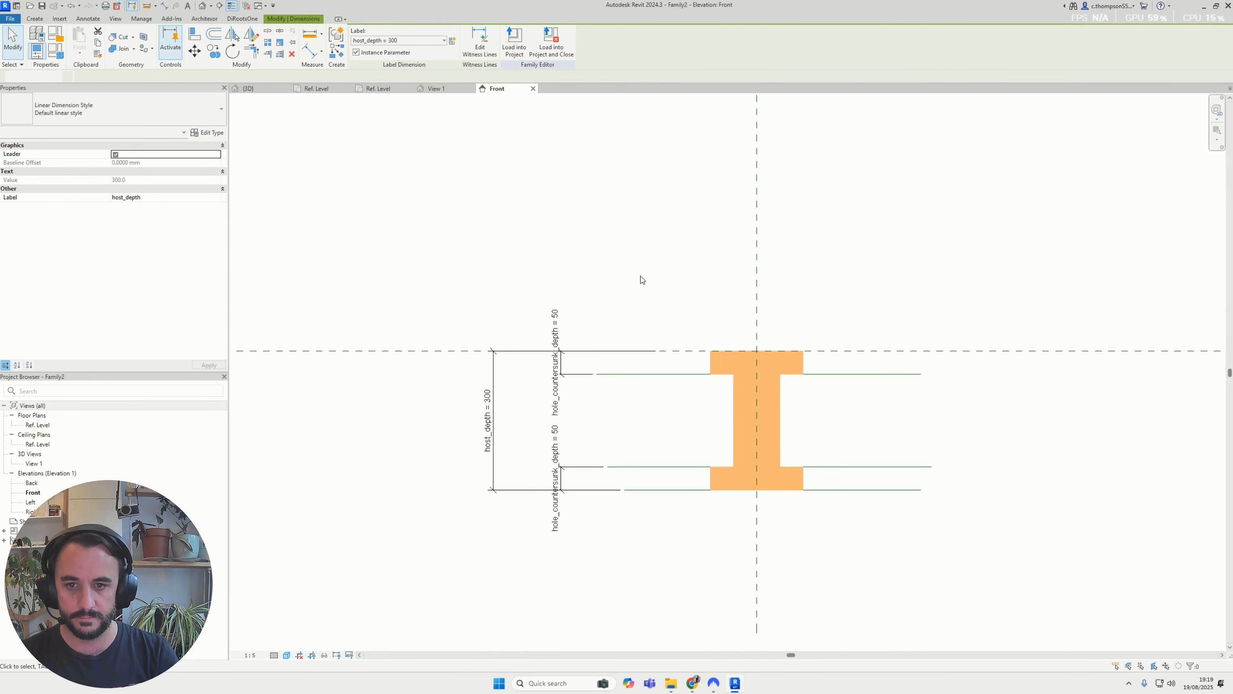
# Inspect the void's position relative to the host block in the 3D view and Ref. Level plan, and return to the Front elevation
pyautogui.click(437, 88)
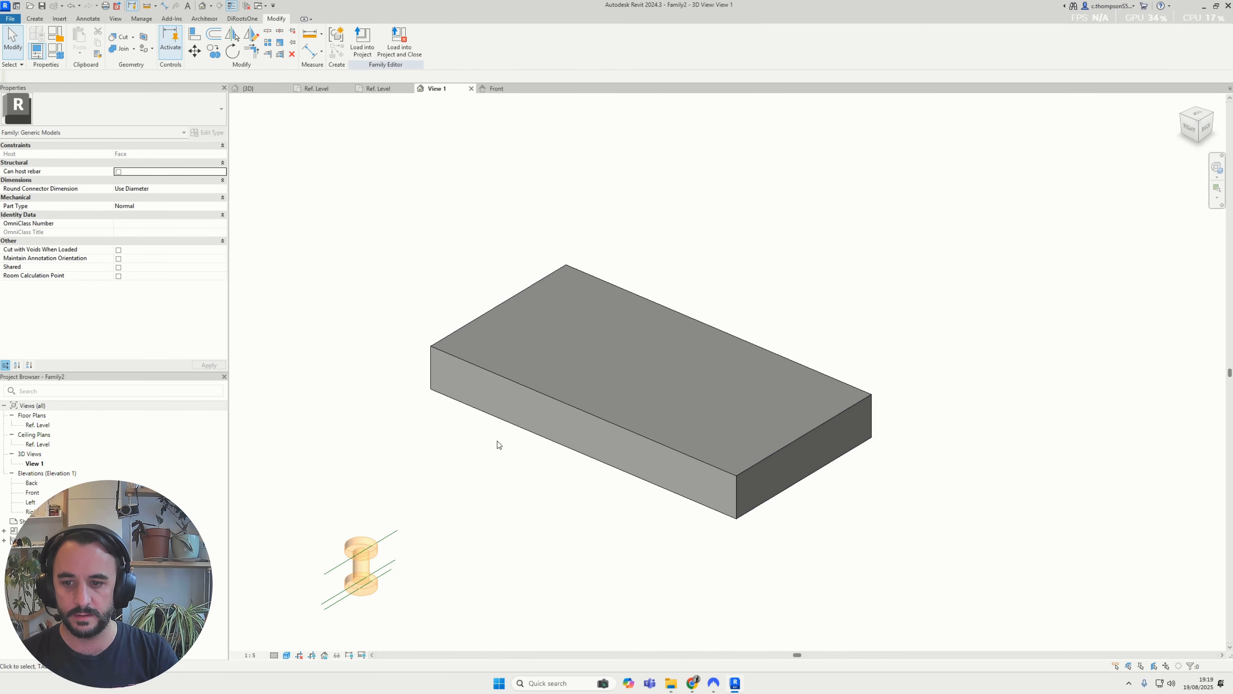
pyautogui.keyDown('shift'); pyautogui.moveTo(497, 440); pyautogui.dragTo(454, 309, button='middle'); pyautogui.keyUp('shift')
pyautogui.keyDown('shift'); pyautogui.moveTo(522, 418); pyautogui.dragTo(539, 449, button='middle'); pyautogui.keyUp('shift')
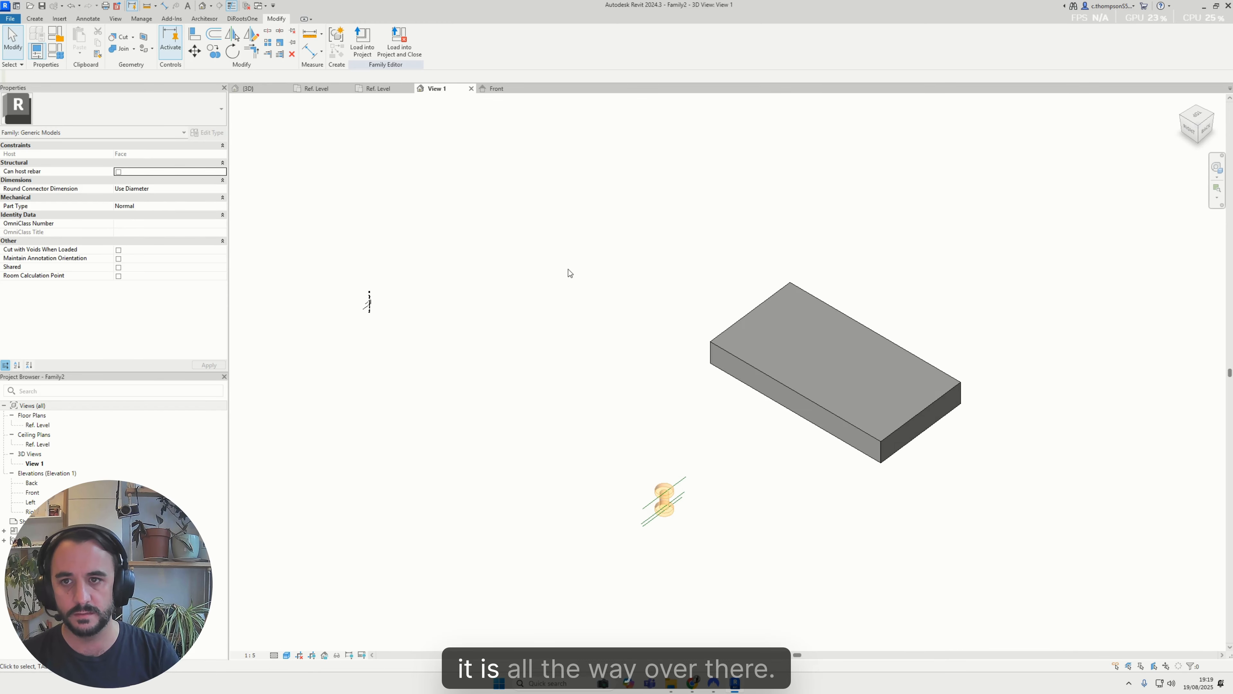
pyautogui.click(379, 88)
pyautogui.scroll(-5, 540, 381)
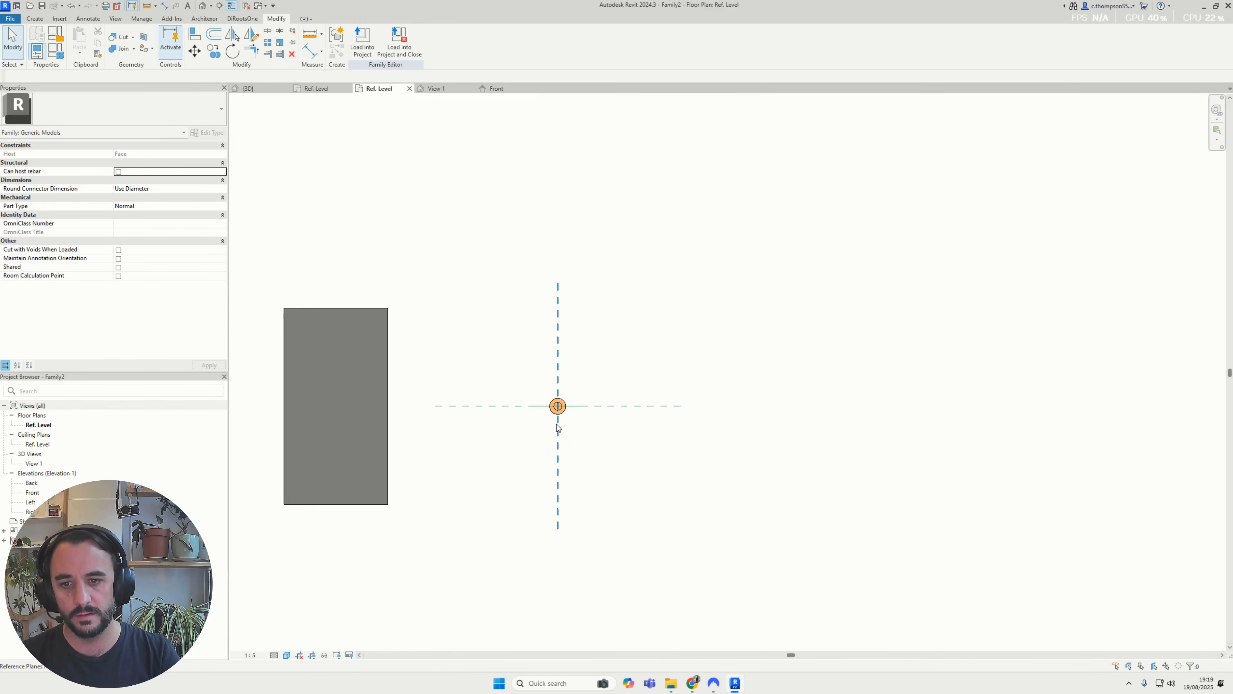
pyautogui.scroll(2, 515, 265)
pyautogui.click(497, 88)
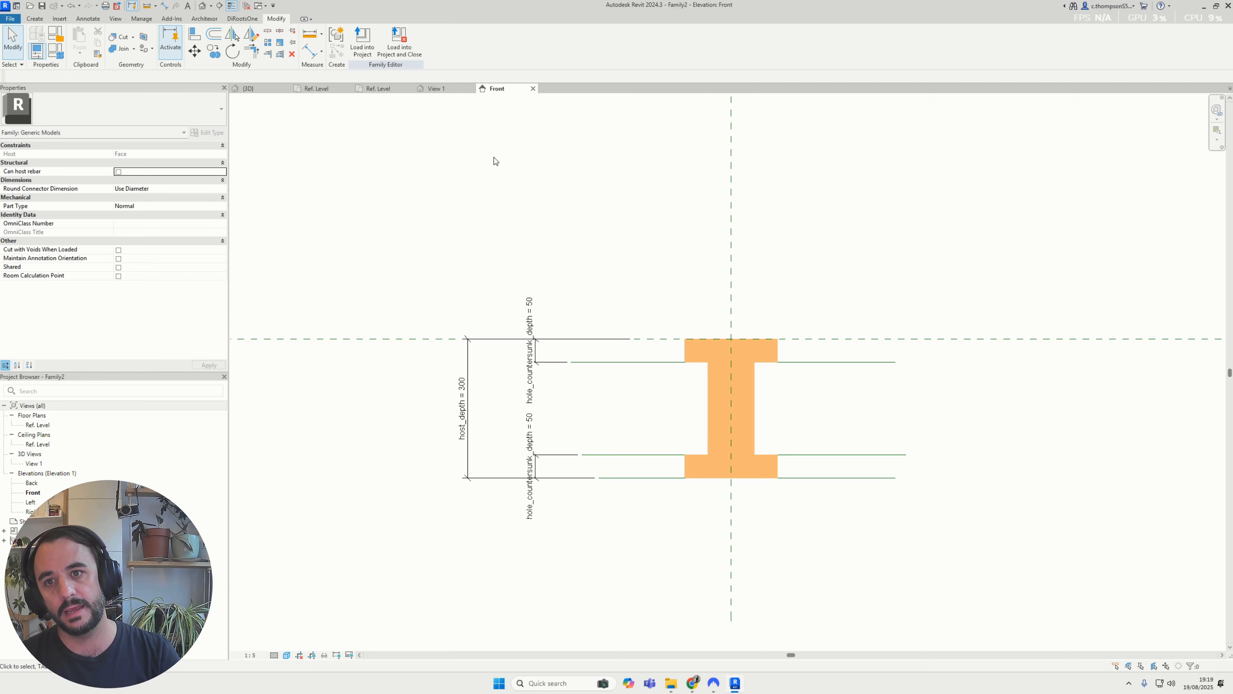
pyautogui.moveTo(495, 161); pyautogui.dragTo(503, 233, button='middle')
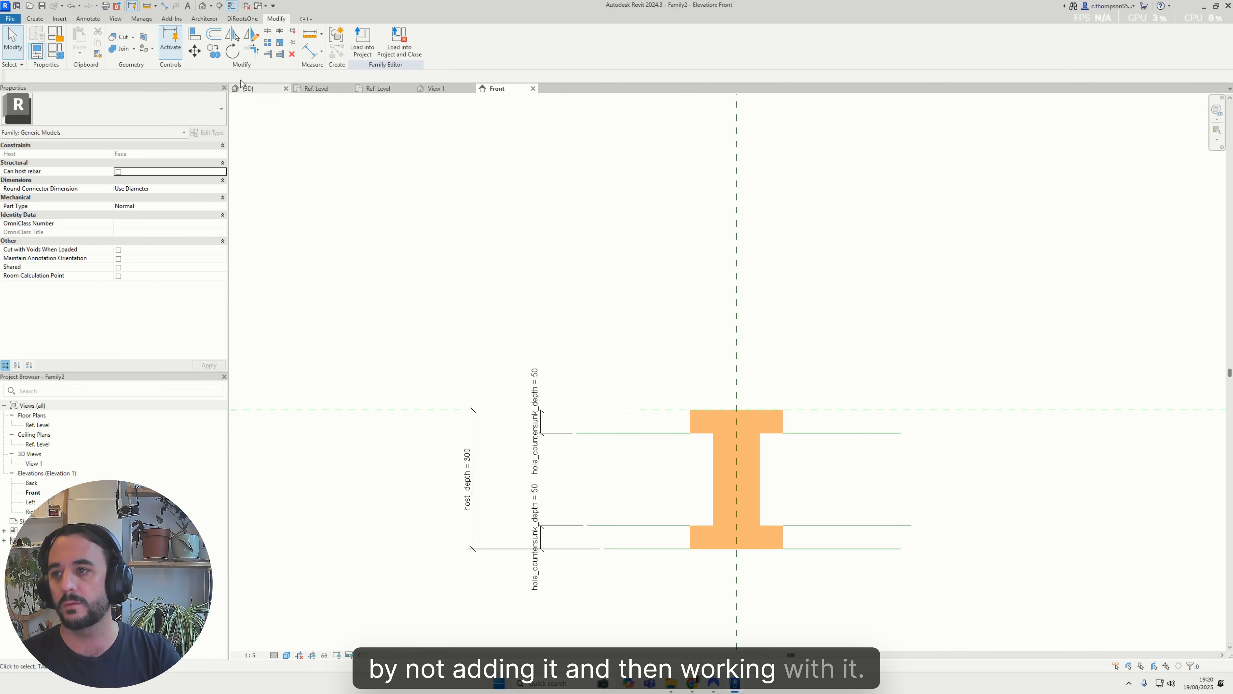
# Save the family as GenericModel_Void_DoubleCylinder_Instance.rfa in the Revit Void folder
pyautogui.click(11, 19)
pyautogui.moveTo(43, 134)
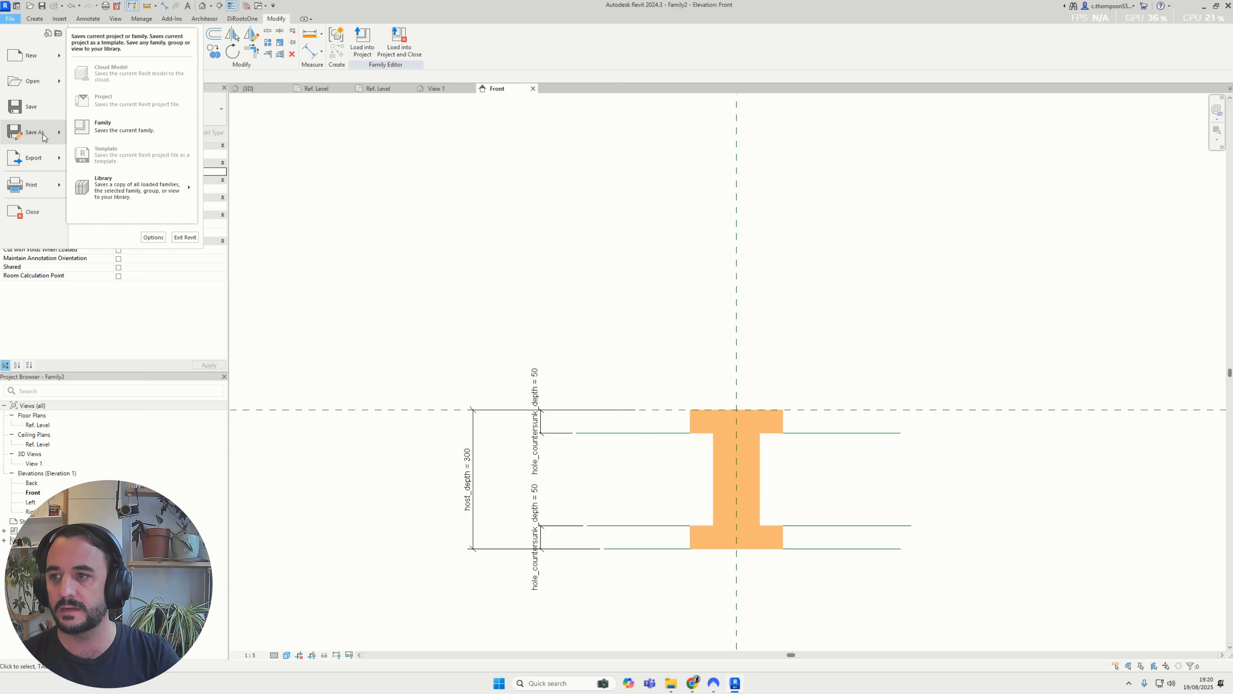
pyautogui.click(111, 134)
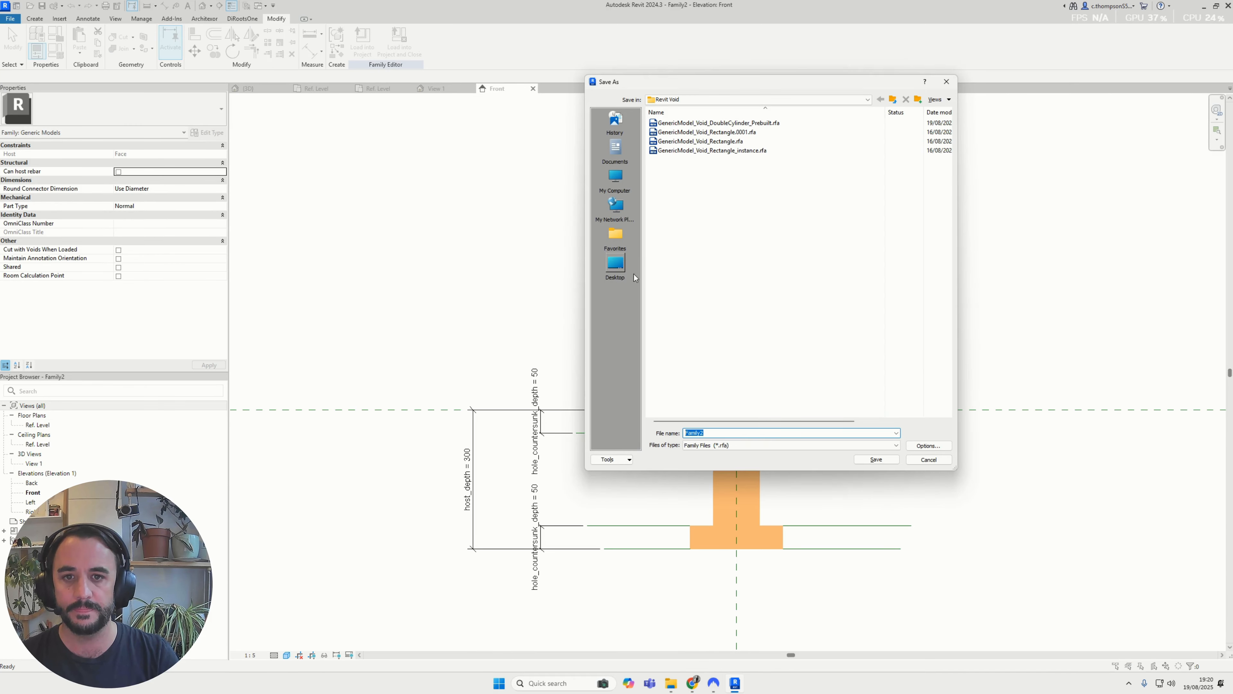
pyautogui.click(777, 123)
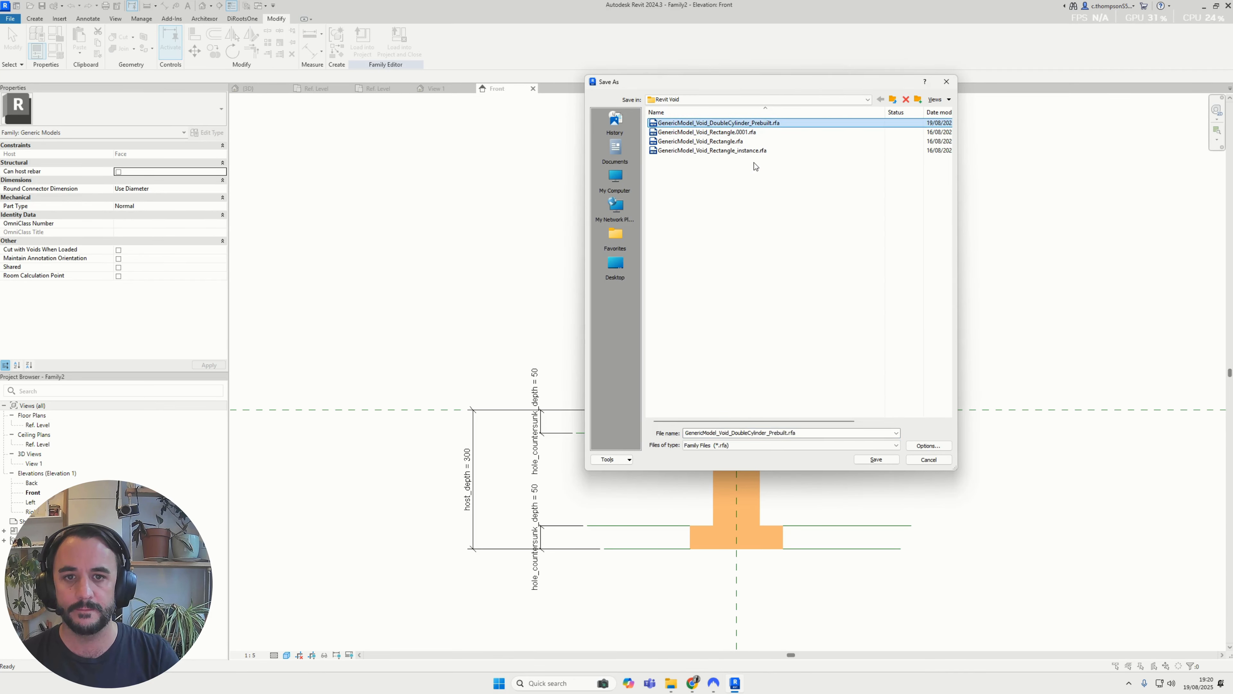
pyautogui.click(789, 433)
pyautogui.click(788, 433)
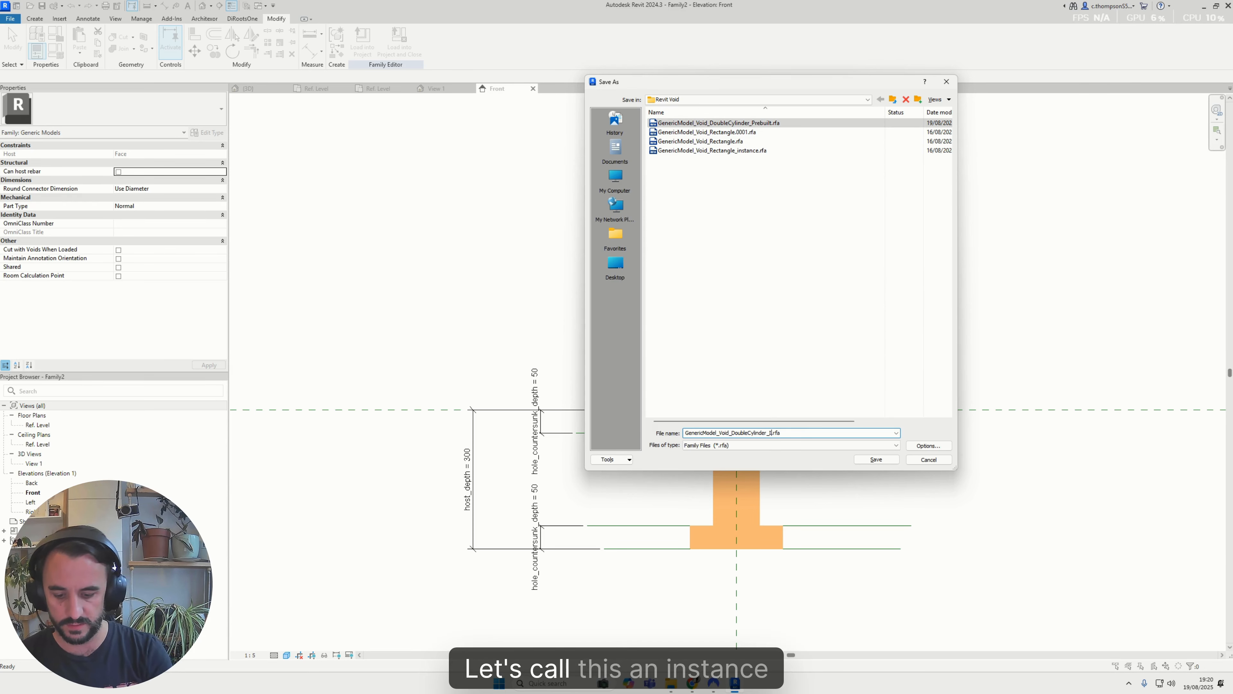
pyautogui.write('Instance')
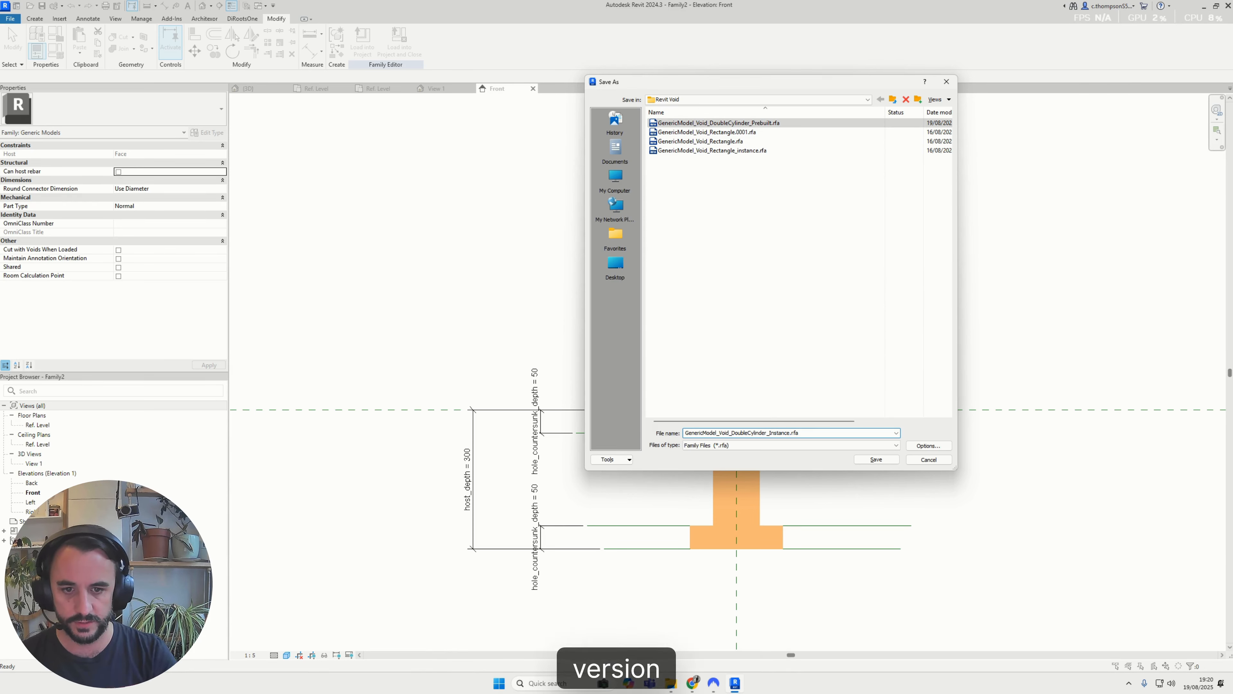
pyautogui.press('Return')
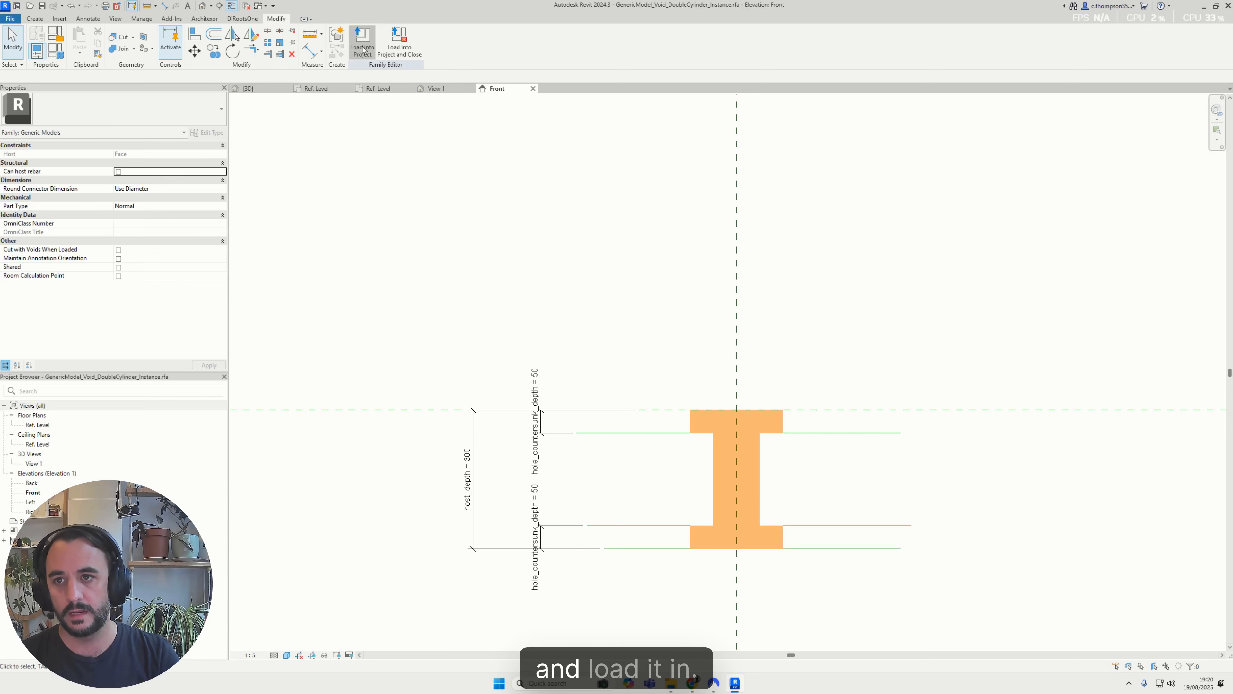
# Load the family into the void(Recovery).rvt project only, dismiss the save reminder, and place one instance on the long side face of the glulam beam
pyautogui.click(362, 42)
pyautogui.click(555, 296)
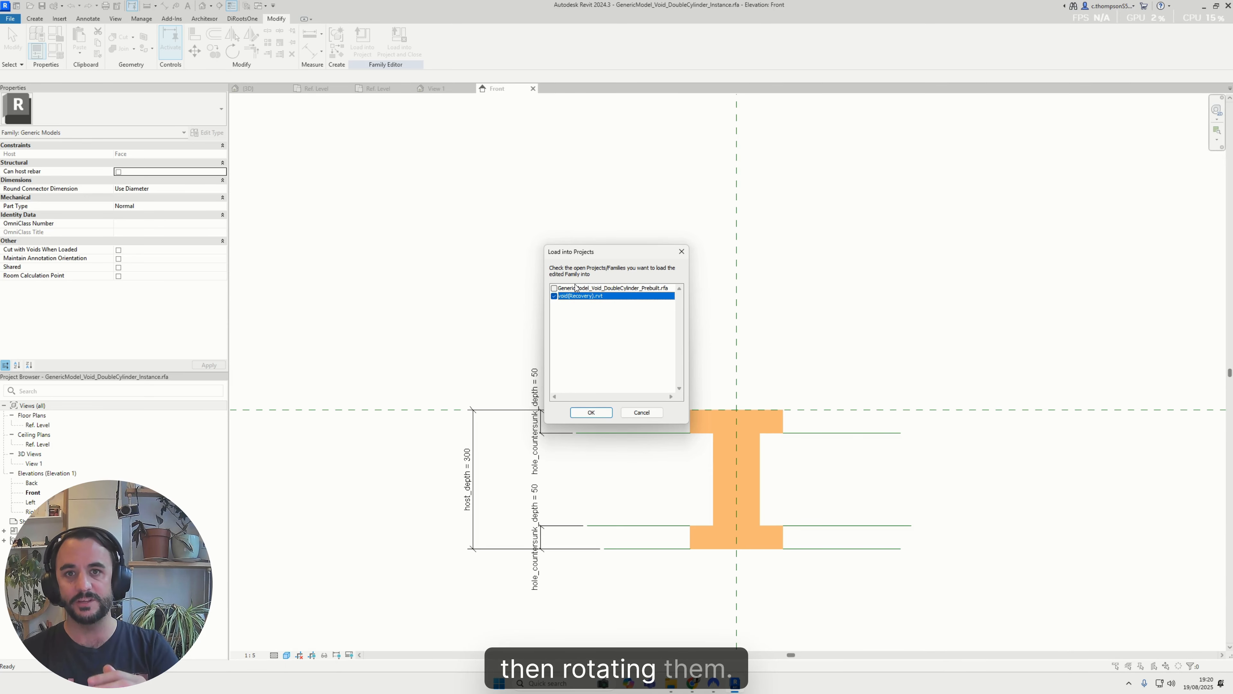
pyautogui.click(591, 413)
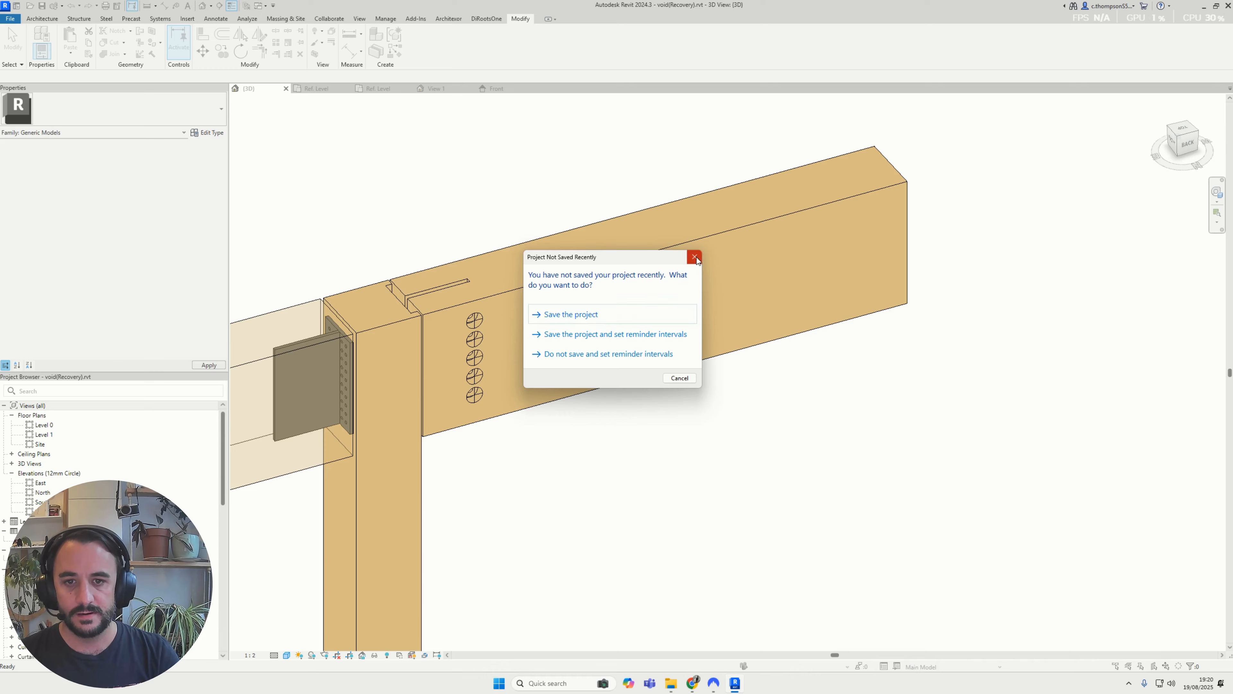
pyautogui.click(695, 258)
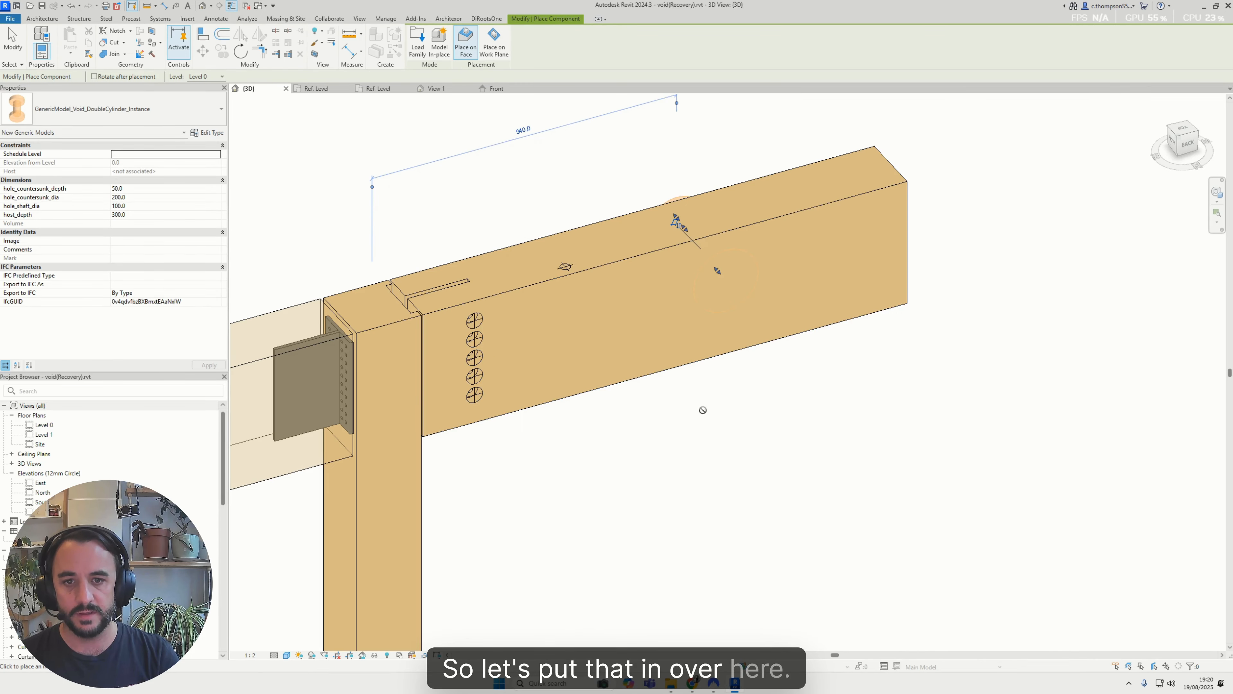
pyautogui.press('Escape')
pyautogui.press('Escape')
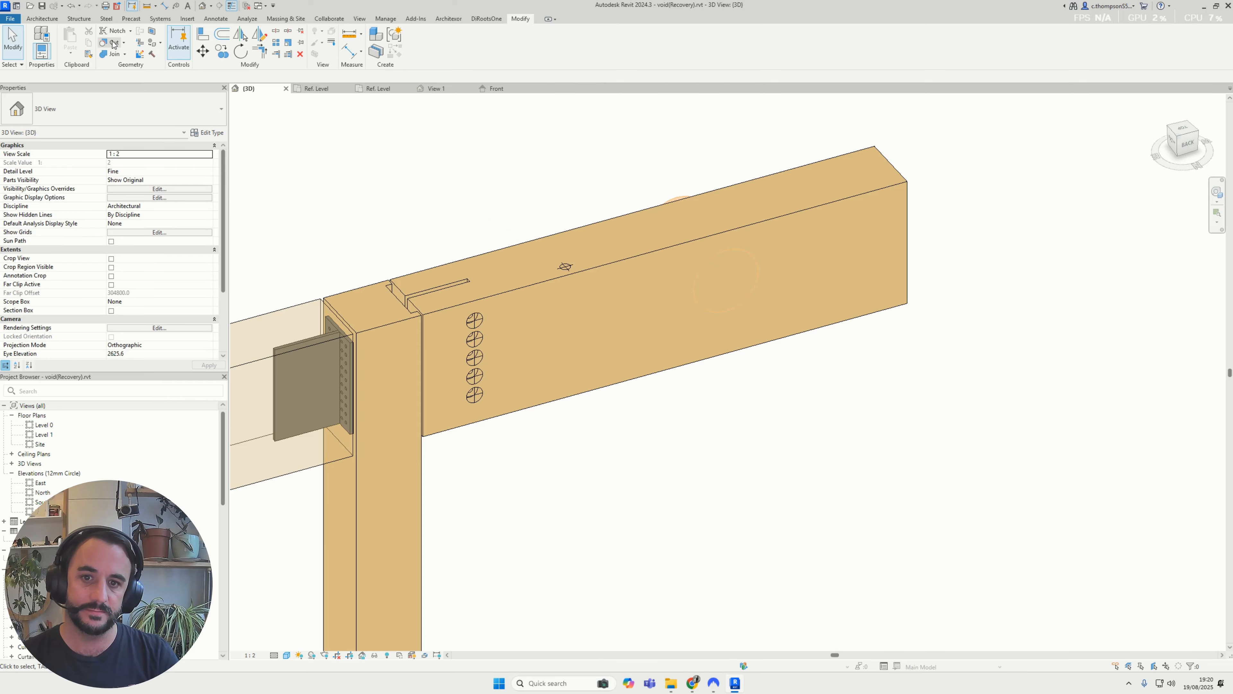
# Try to cut the glulam beam with the newly placed double-cylinder instance void
pyautogui.click(113, 42)
pyautogui.keyDown('shift'); pyautogui.moveTo(565, 267); pyautogui.dragTo(586, 314, button='middle'); pyautogui.keyUp('shift')
pyautogui.click(558, 342)
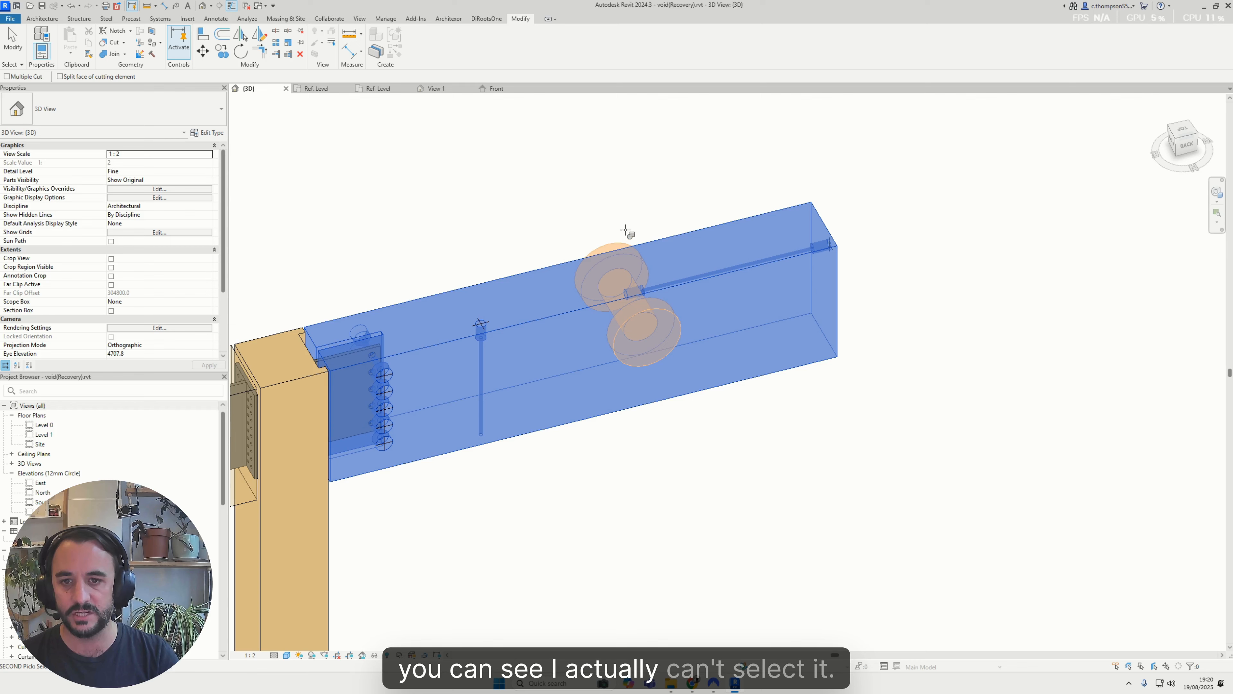
pyautogui.press('Escape')
pyautogui.press('Escape')
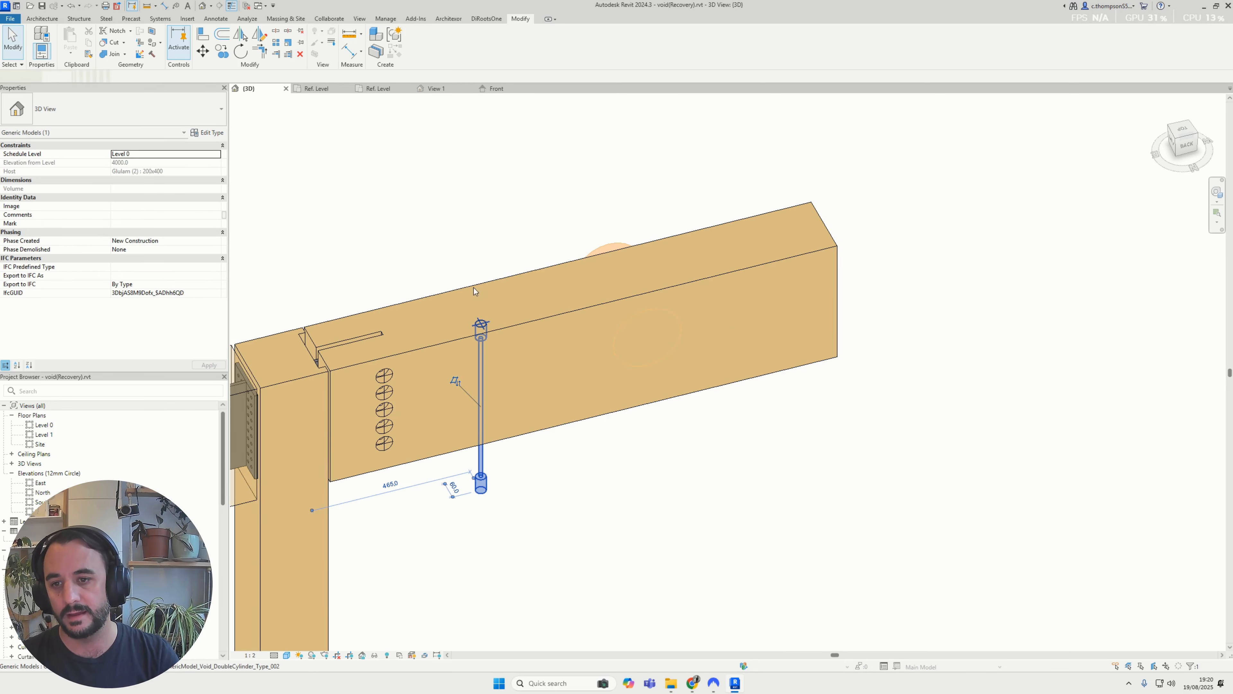
# Uncut the prebuilt double-cylinder void on the glulam beam's top face from the beam
pyautogui.click(124, 43)
pyautogui.click(119, 65)
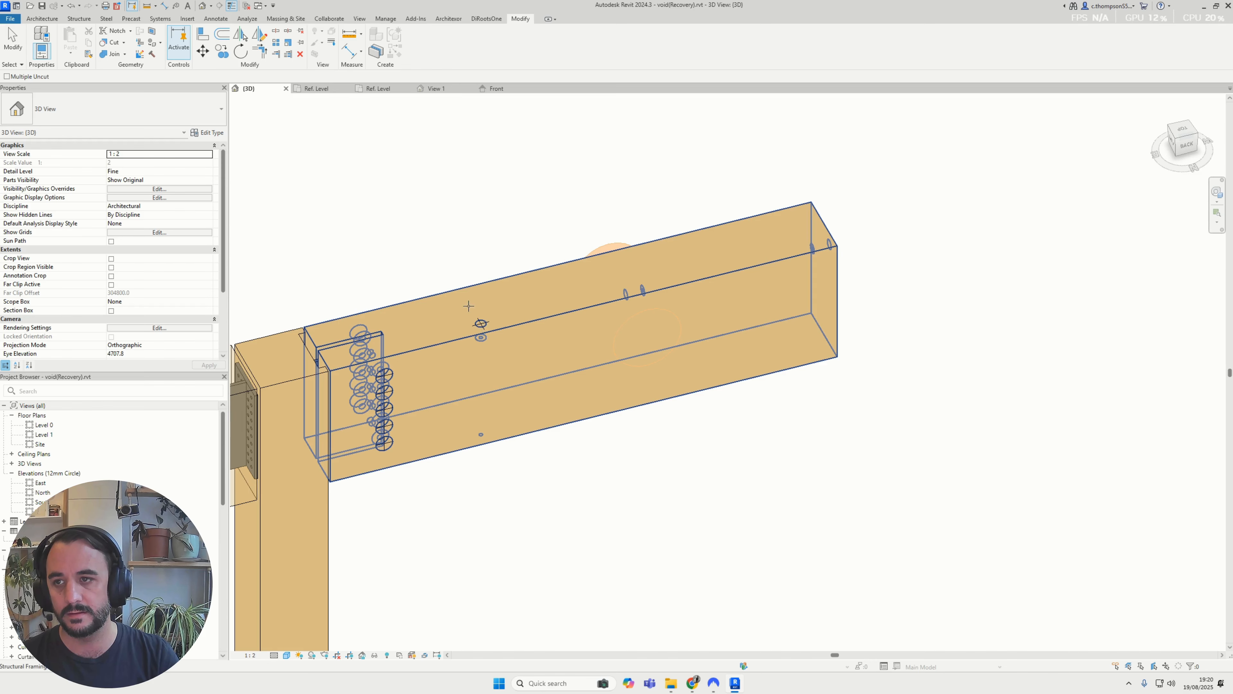
pyautogui.press('Escape')
pyautogui.click(124, 42)
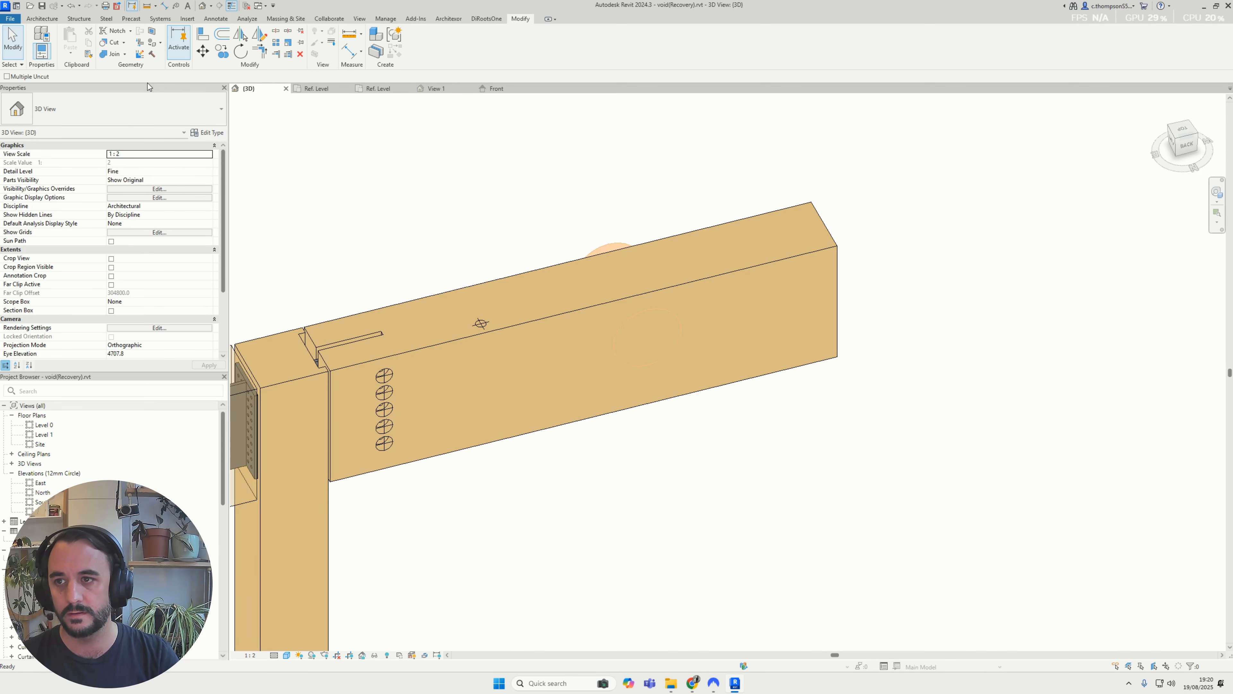
pyautogui.click(477, 314)
pyautogui.click(482, 326)
pyautogui.press('Escape')
# Cut the glulam beam again with the prebuilt double-cylinder void on its top face
pyautogui.press('Escape')
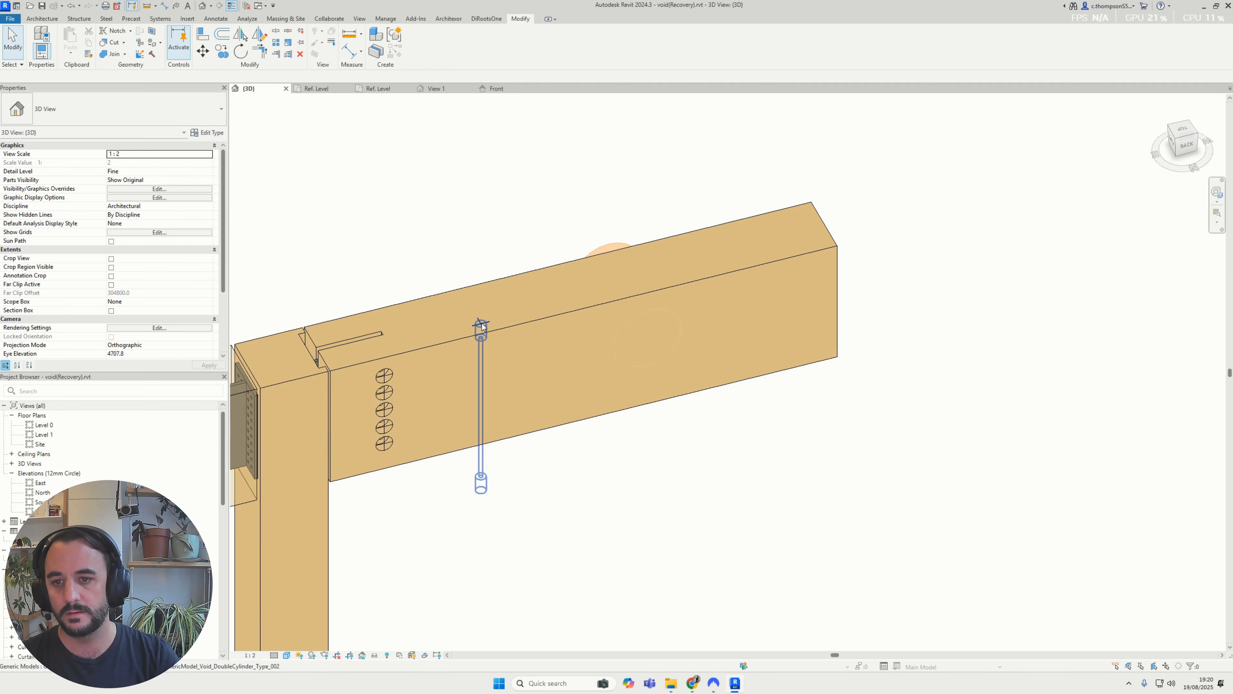
pyautogui.click(493, 330)
pyautogui.press('Escape')
pyautogui.click(482, 325)
pyautogui.press('Escape')
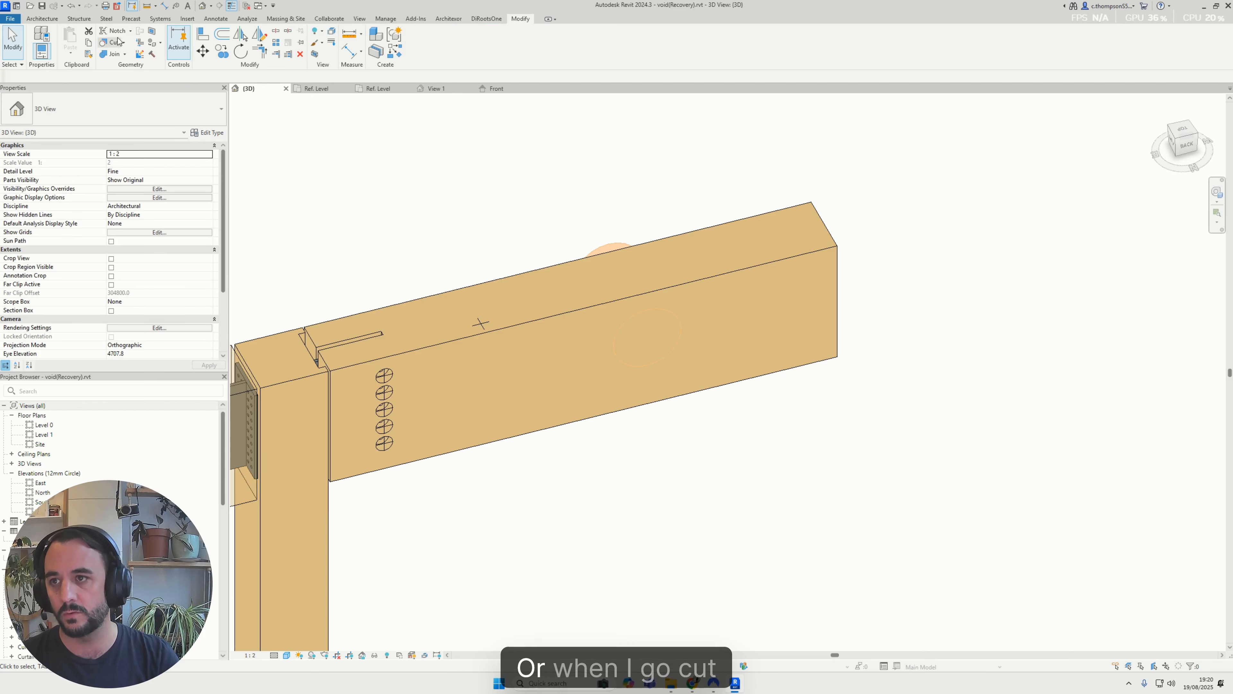
pyautogui.click(473, 300)
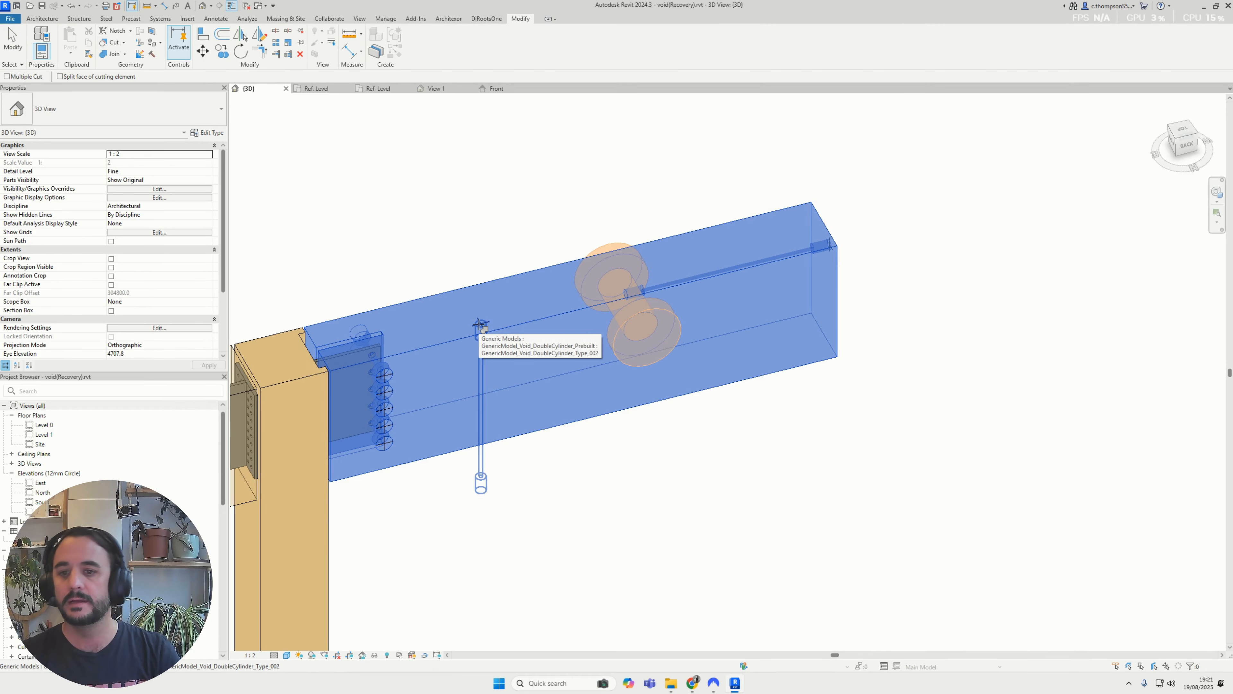
pyautogui.click(481, 325)
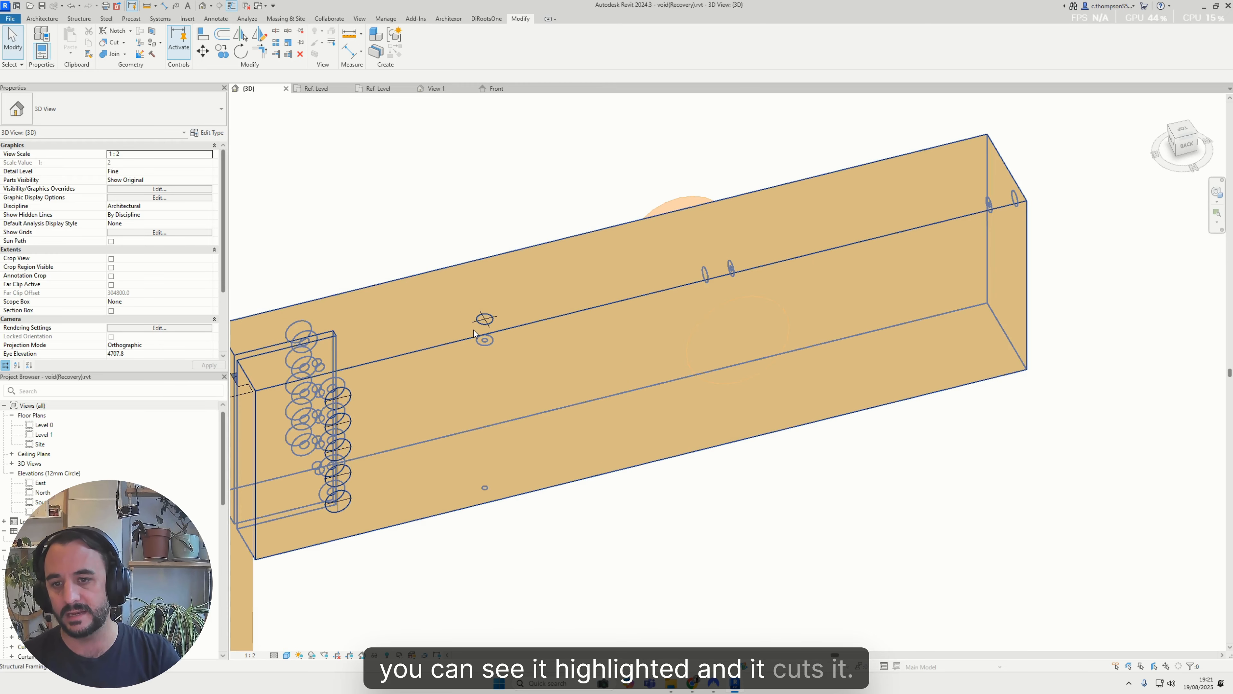
# Retry cutting the glulam beam with the large double-cylinder instance void on its long side
pyautogui.click(112, 42)
pyautogui.click(600, 267)
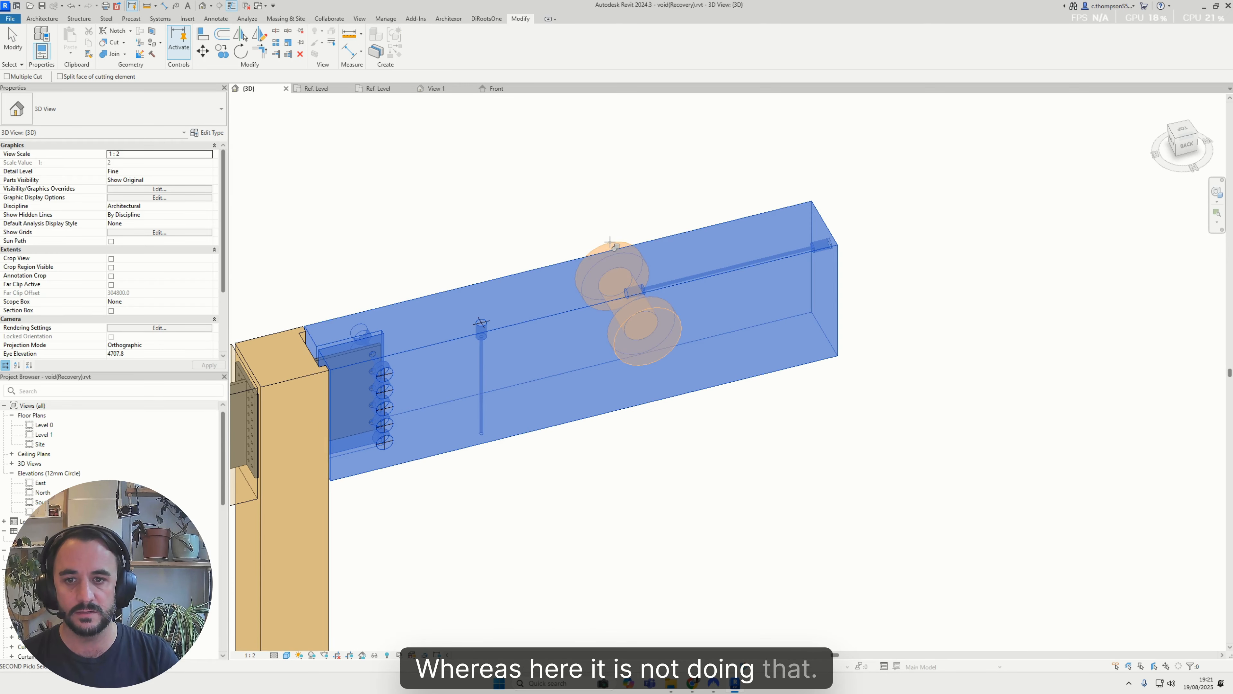
pyautogui.click(607, 240)
# Enable Cut with Voids When Loaded in the instance void family and reload it into the void(Recovery).rvt project only
pyautogui.click(489, 90)
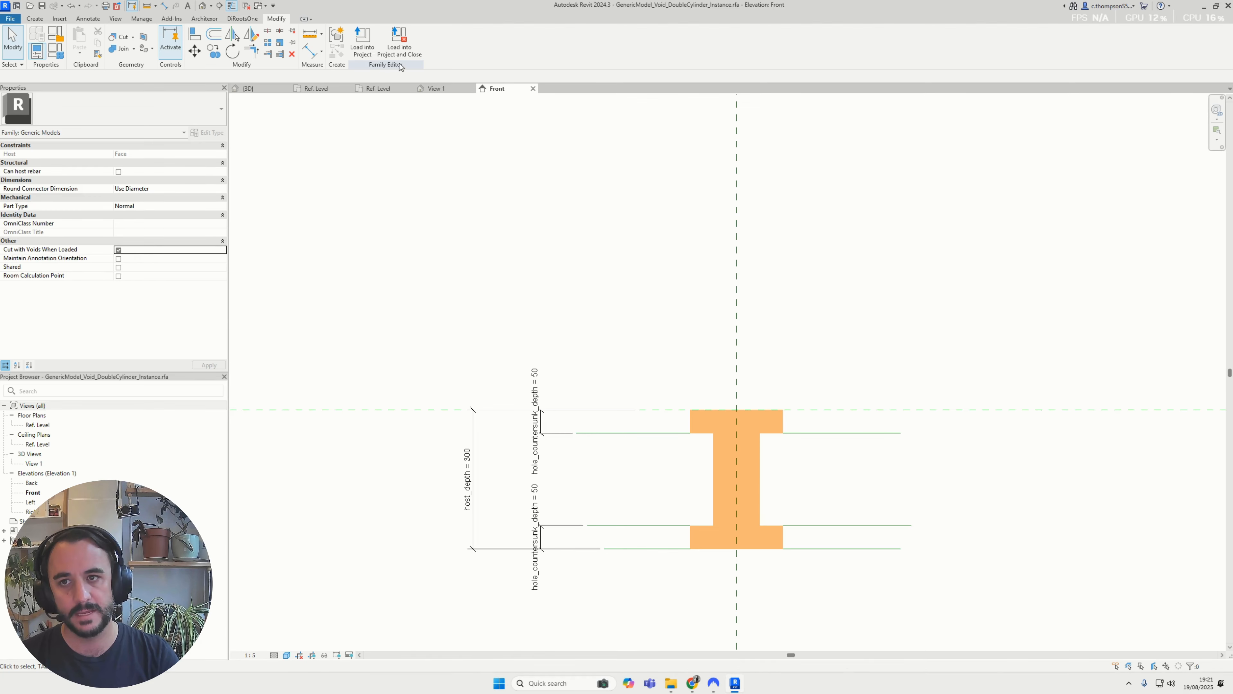
pyautogui.click(359, 46)
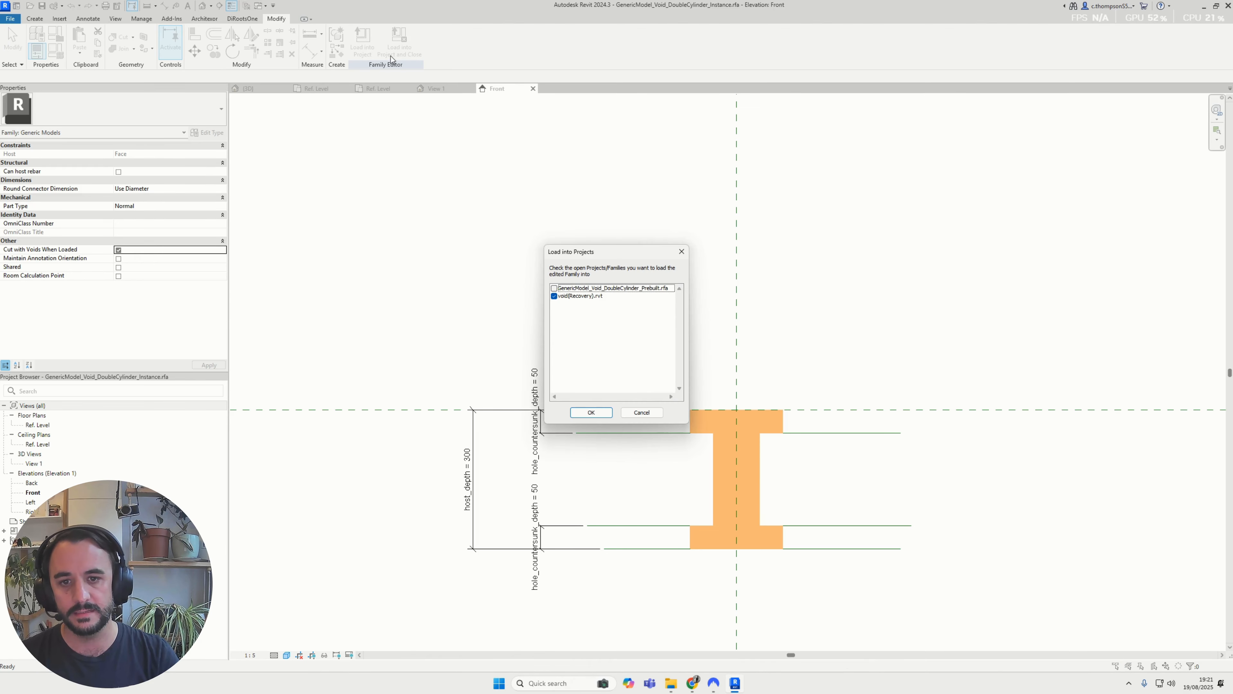
pyautogui.click(591, 412)
pyautogui.click(578, 315)
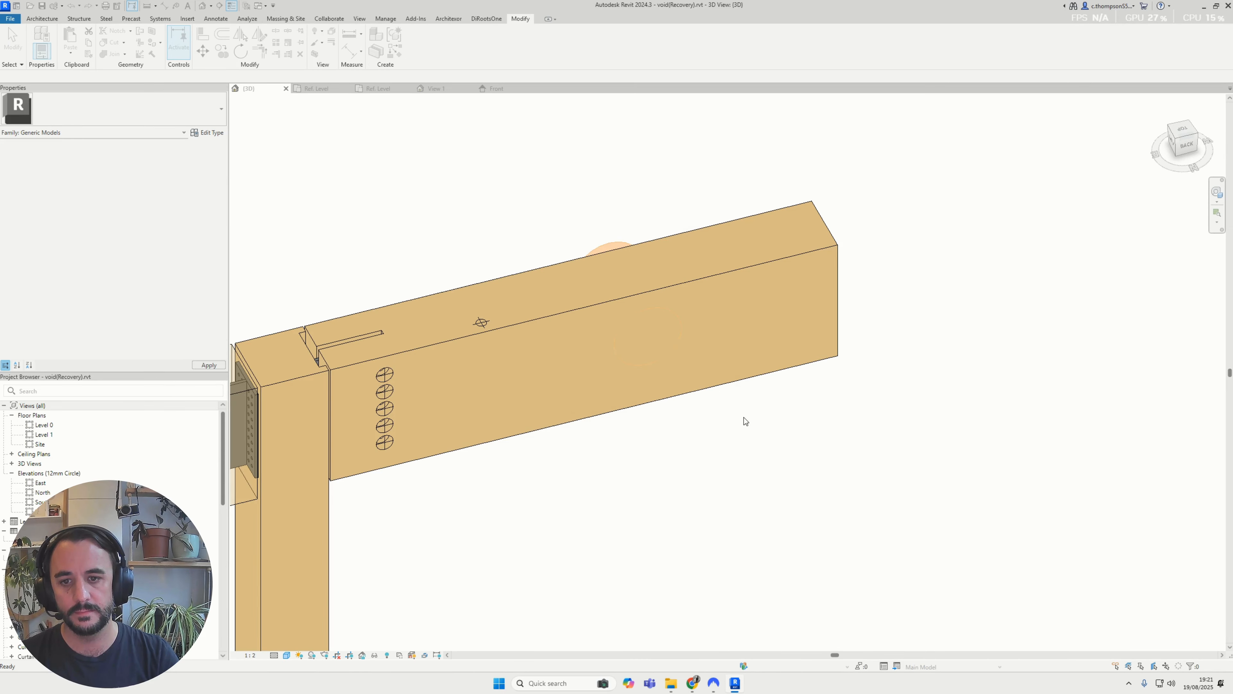
# Cut the glulam beam with the double-cylinder instance void and inspect the countersunk hole from the beam's long side
pyautogui.scroll(2, 622, 257)
pyautogui.click(100, 47)
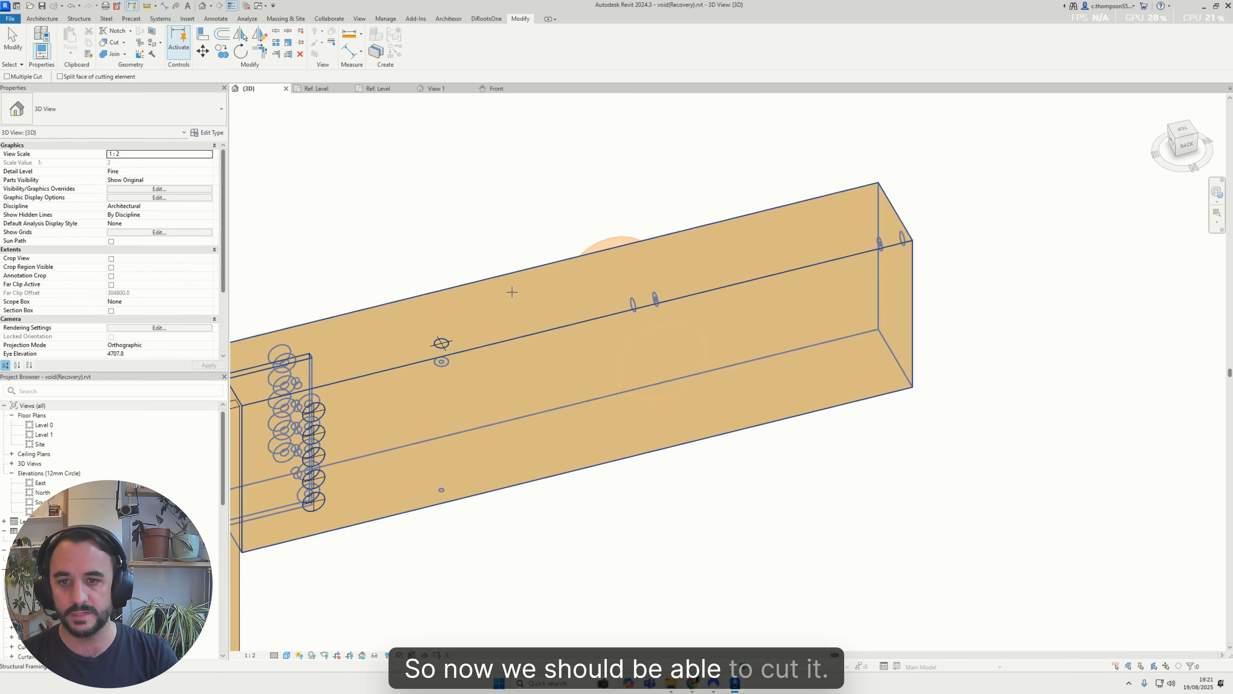
pyautogui.click(513, 294)
pyautogui.click(616, 242)
pyautogui.press('Escape')
pyautogui.scroll(-2, 664, 387)
pyautogui.click(654, 390)
pyautogui.keyDown('shift'); pyautogui.moveTo(654, 391); pyautogui.dragTo(620, 203, button='middle'); pyautogui.keyUp('shift')
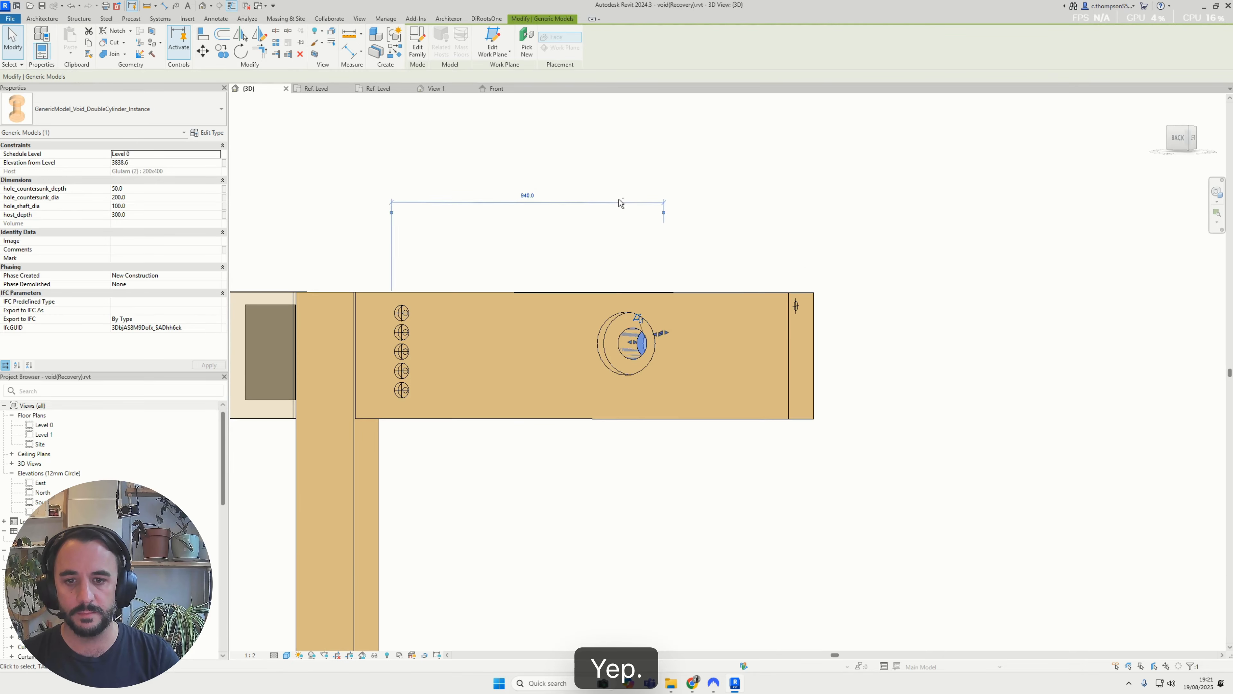
pyautogui.click(620, 204)
# Move the double-cylinder instance void to the lower corner at the beam's free end to test the cut
pyautogui.keyDown('shift'); pyautogui.moveTo(745, 301); pyautogui.dragTo(654, 384, button='middle'); pyautogui.keyUp('shift')
pyautogui.click(623, 384)
pyautogui.scroll(4, 624, 383)
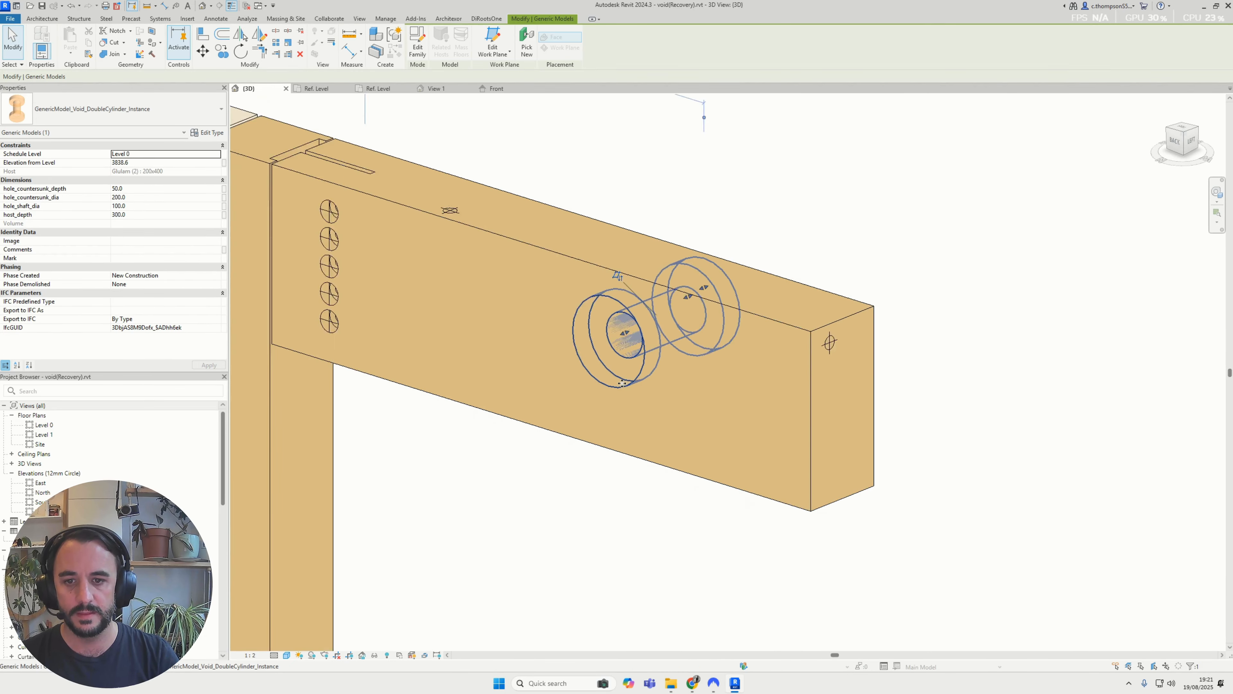
pyautogui.moveTo(625, 383); pyautogui.dragTo(819, 554)
pyautogui.keyDown('shift'); pyautogui.moveTo(819, 554); pyautogui.dragTo(848, 363, button='middle'); pyautogui.keyUp('shift')
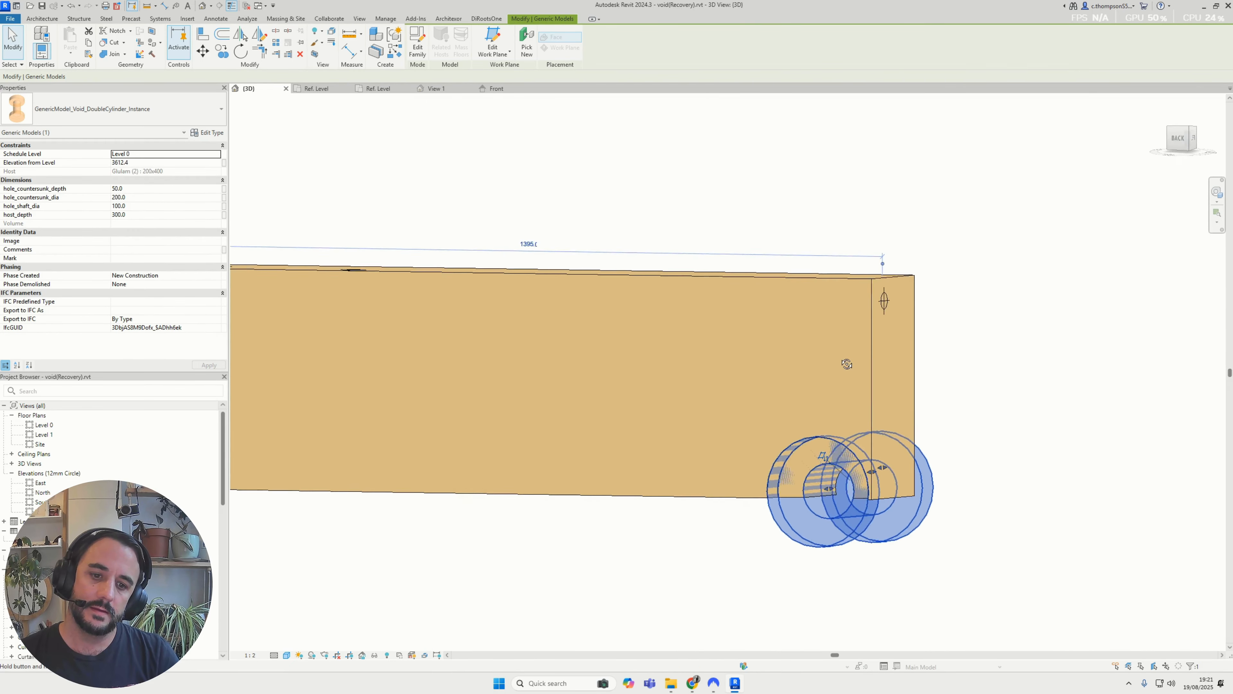
pyautogui.click(858, 372)
pyautogui.moveTo(874, 420); pyautogui.dragTo(681, 306, button='middle')
pyautogui.click(646, 423)
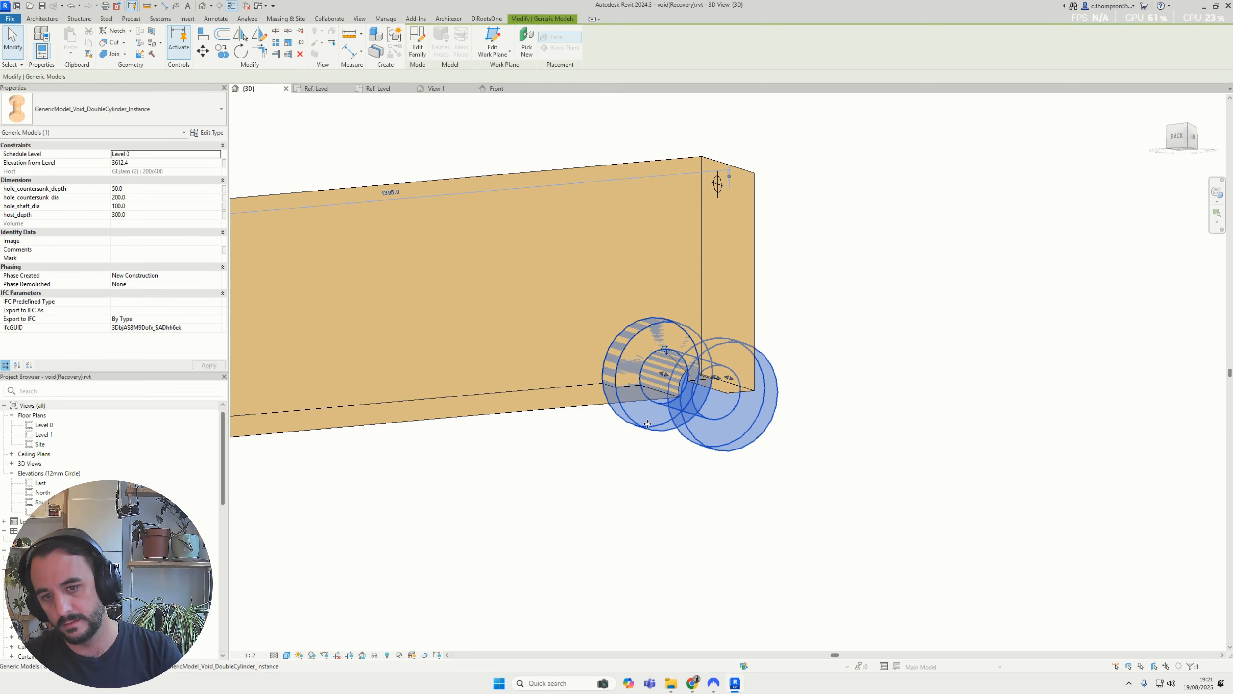
# Move the double-cylinder instance void back inside the beam, away from the free end and near the lower edge
pyautogui.moveTo(646, 426); pyautogui.dragTo(494, 477)
pyautogui.keyDown('shift'); pyautogui.moveTo(678, 491); pyautogui.dragTo(737, 480, button='middle'); pyautogui.keyUp('shift')
pyautogui.click(737, 480)
pyautogui.keyDown('shift'); pyautogui.moveTo(612, 456); pyautogui.dragTo(573, 490, button='middle'); pyautogui.keyUp('shift')
pyautogui.click(576, 480)
pyautogui.moveTo(575, 480); pyautogui.dragTo(485, 408)
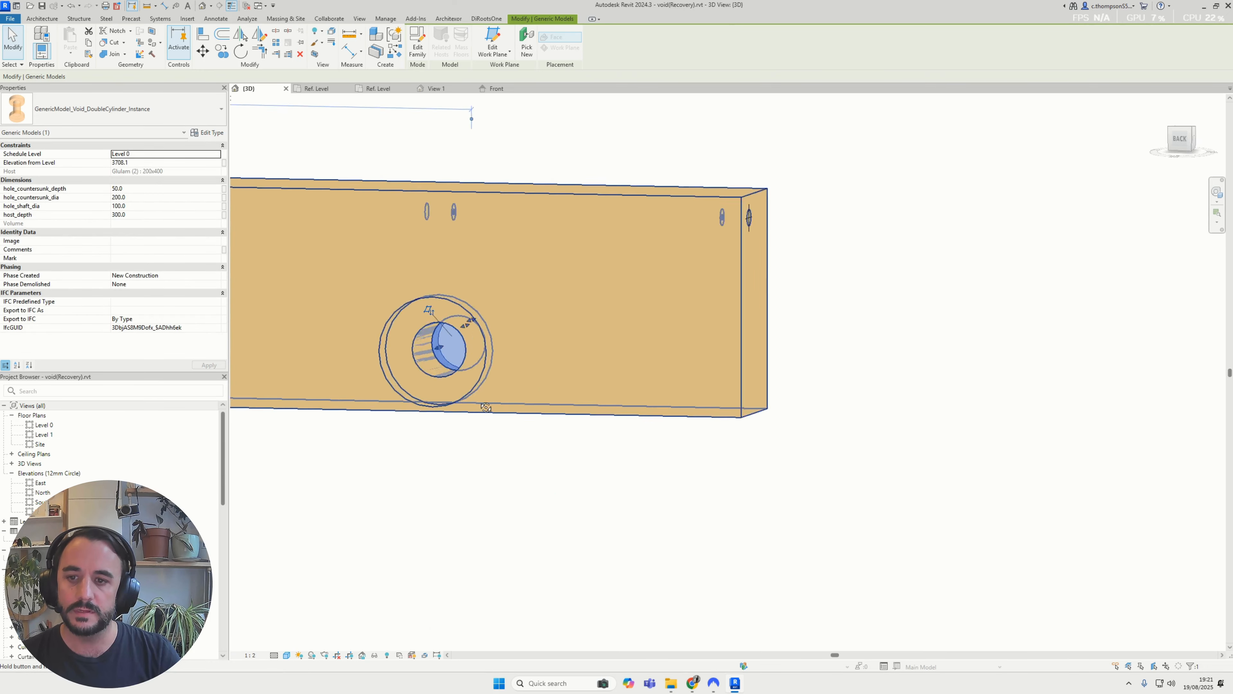
# Delete the column of five prebuilt double-cylinder voids at the beam's connection end
pyautogui.keyDown('shift'); pyautogui.moveTo(485, 407); pyautogui.dragTo(448, 272, button='middle'); pyautogui.keyUp('shift')
pyautogui.click(448, 271)
pyautogui.moveTo(544, 512); pyautogui.dragTo(543, 508)
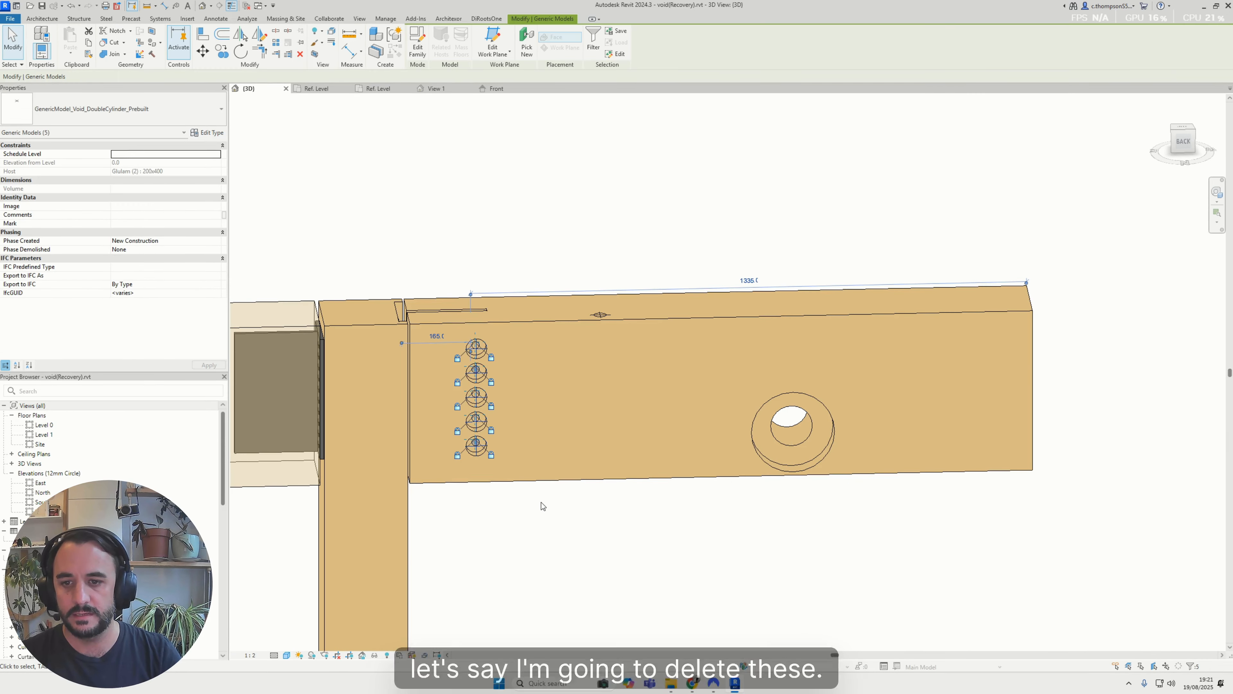
pyautogui.press('Delete')
pyautogui.keyDown('shift'); pyautogui.moveTo(448, 309); pyautogui.dragTo(431, 429, button='middle'); pyautogui.keyUp('shift')
pyautogui.scroll(3, 401, 348)
pyautogui.scroll(-3, 407, 362)
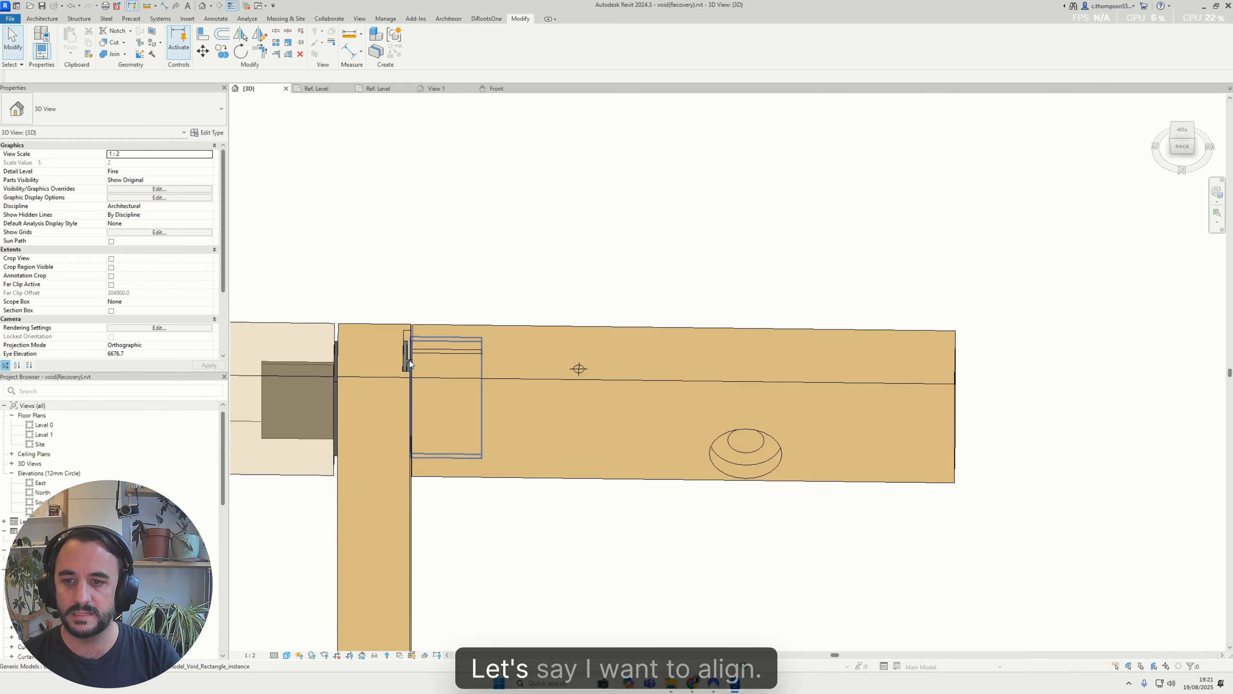
pyautogui.scroll(2, 407, 360)
pyautogui.click(404, 358)
pyautogui.keyDown('ctrl'); pyautogui.click(894, 486); pyautogui.keyUp('ctrl')
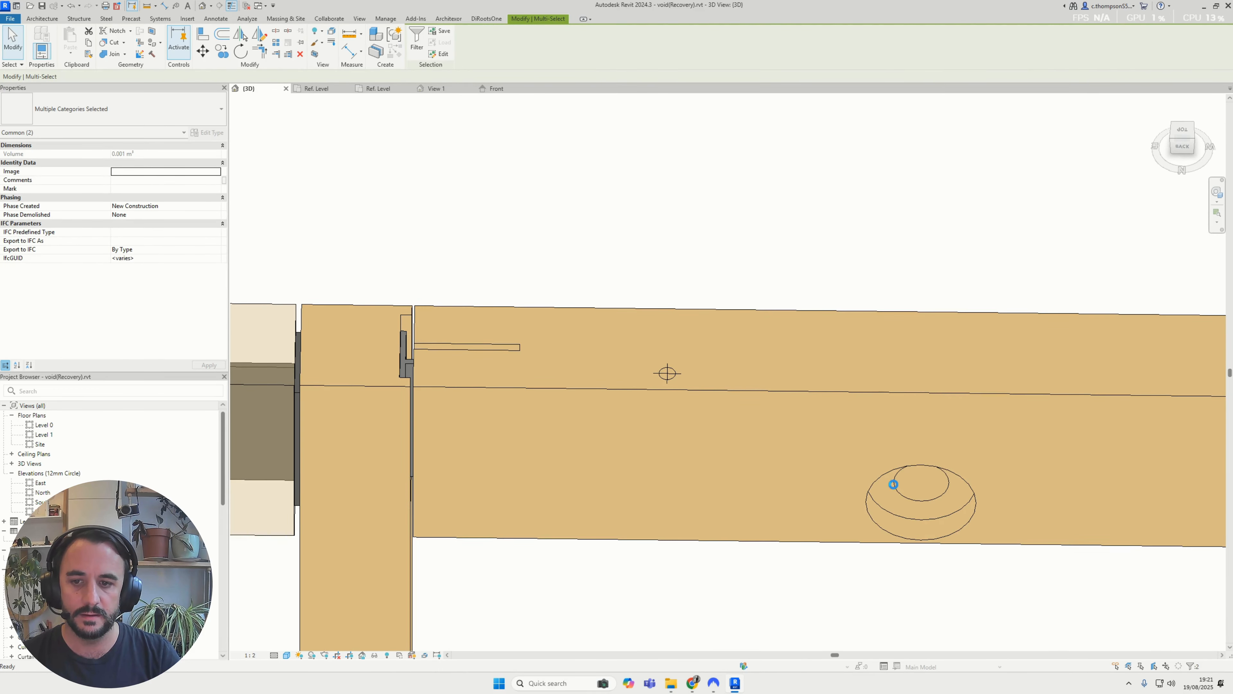
pyautogui.press('Escape')
# Temporarily isolate the steel connection plate and the double-cylinder instance void in the 3D view
pyautogui.scroll(3, 403, 350)
pyautogui.click(407, 354)
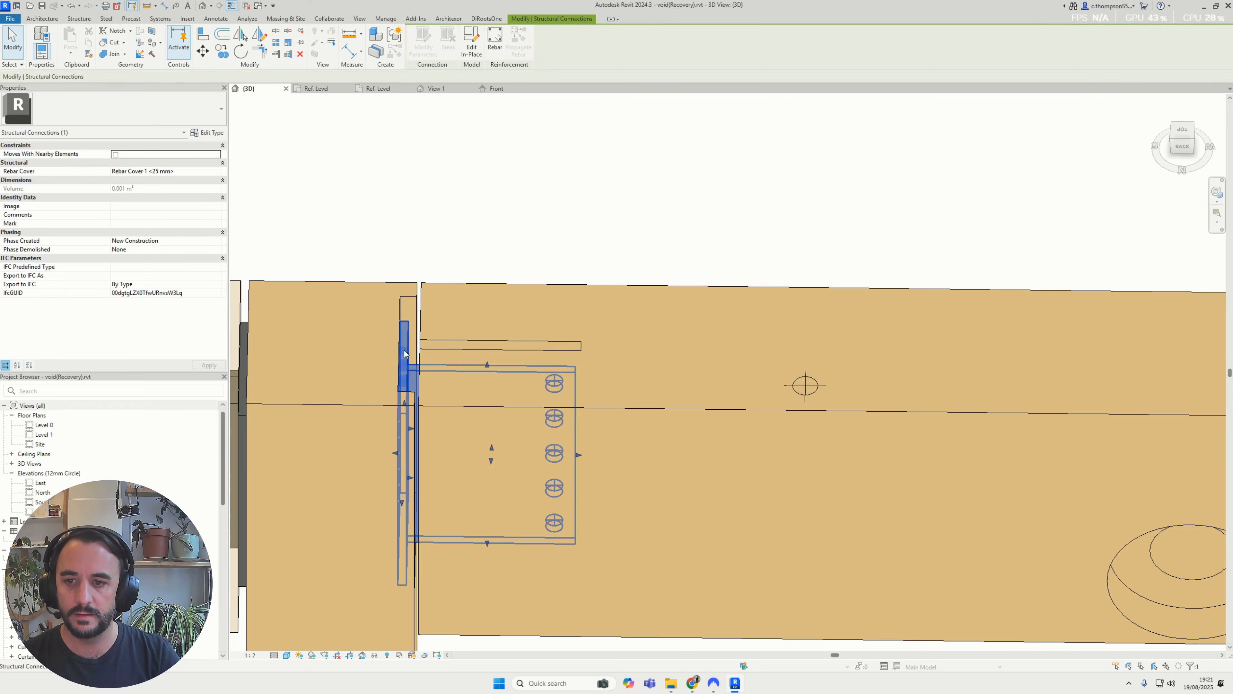
pyautogui.scroll(-4, 404, 348)
pyautogui.moveTo(528, 353)
pyautogui.keyDown('shift'); pyautogui.mouseDown(button='middle')
pyautogui.moveTo(501, 369)
pyautogui.moveTo(520, 359)
pyautogui.mouseUp(button='middle'); pyautogui.keyUp('shift')
pyautogui.keyDown('ctrl'); pyautogui.click(833, 473); pyautogui.keyUp('ctrl')
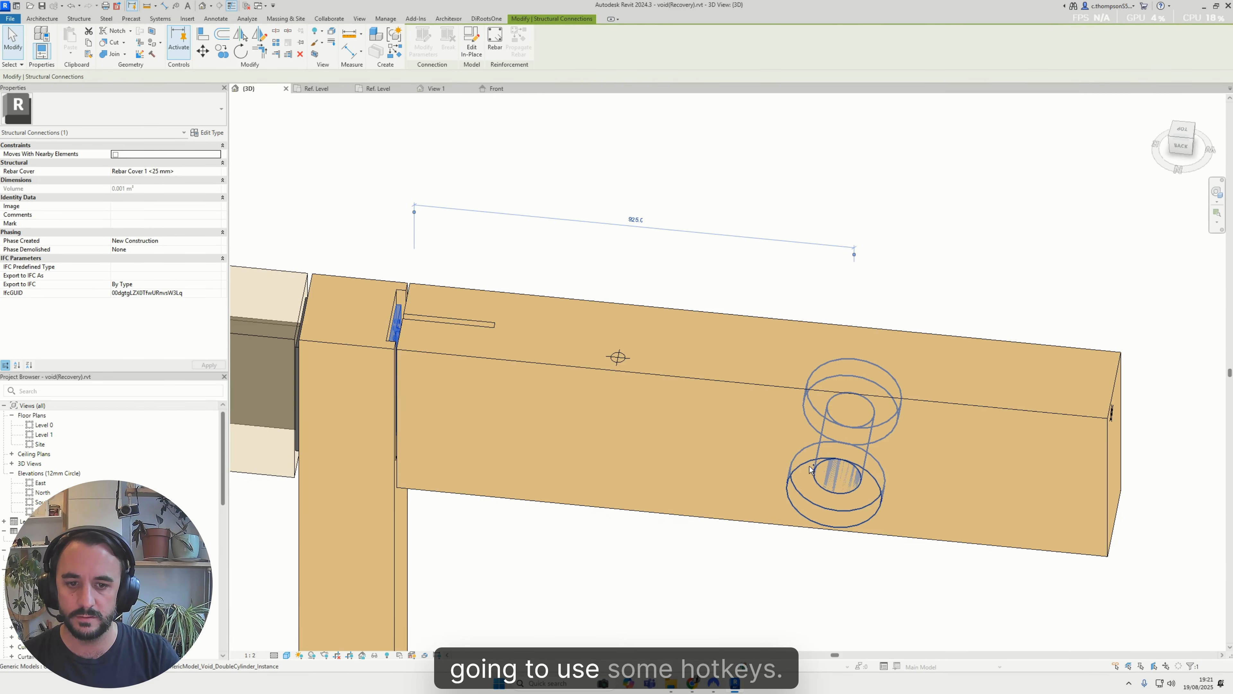
pyautogui.scroll(-2, 769, 462)
pyautogui.moveTo(767, 462); pyautogui.dragTo(755, 437, button='middle')
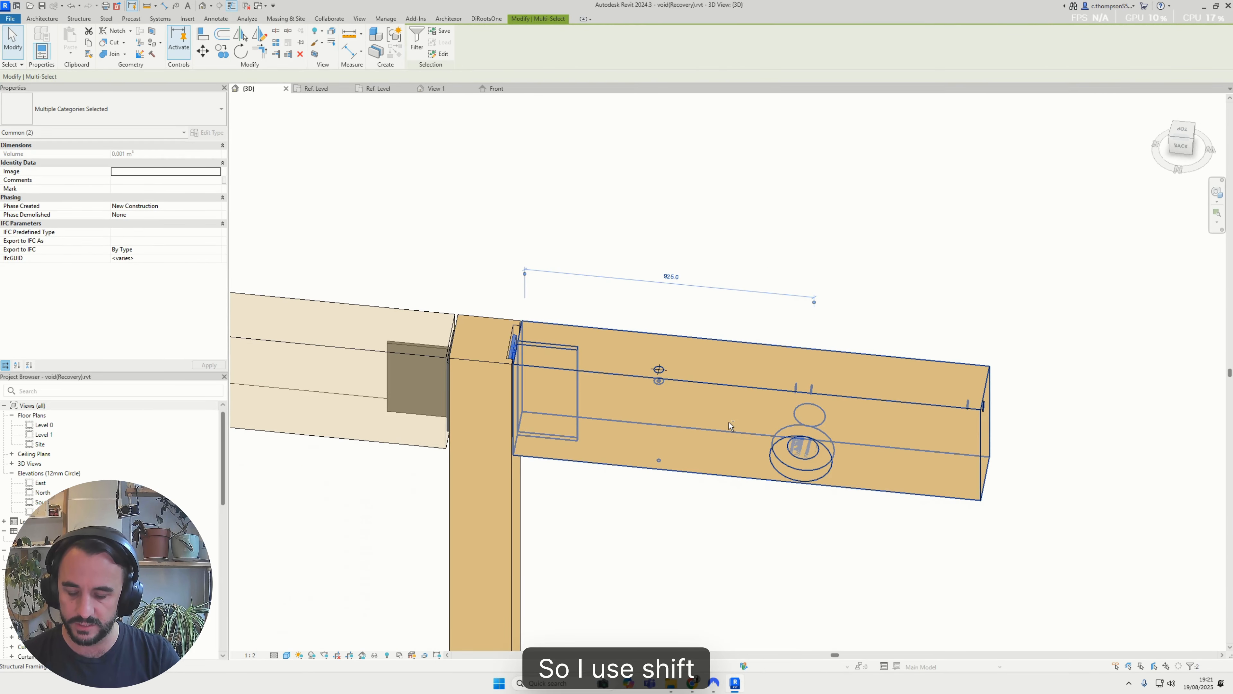
pyautogui.hotkey('shift', 'i')
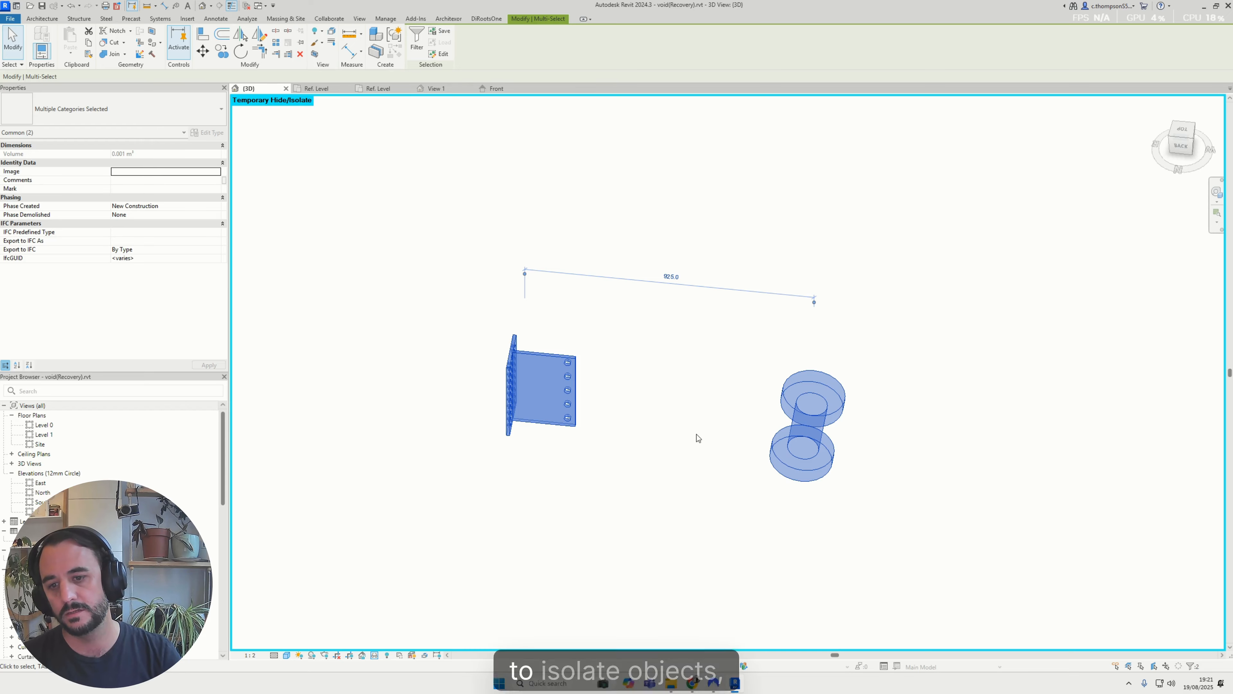
# Reset the temporary isolation of the connection plate and void, and undo that reset
pyautogui.keyDown('shift'); pyautogui.moveTo(697, 435); pyautogui.dragTo(632, 392, button='middle'); pyautogui.keyUp('shift')
pyautogui.press('Escape')
pyautogui.click(802, 400)
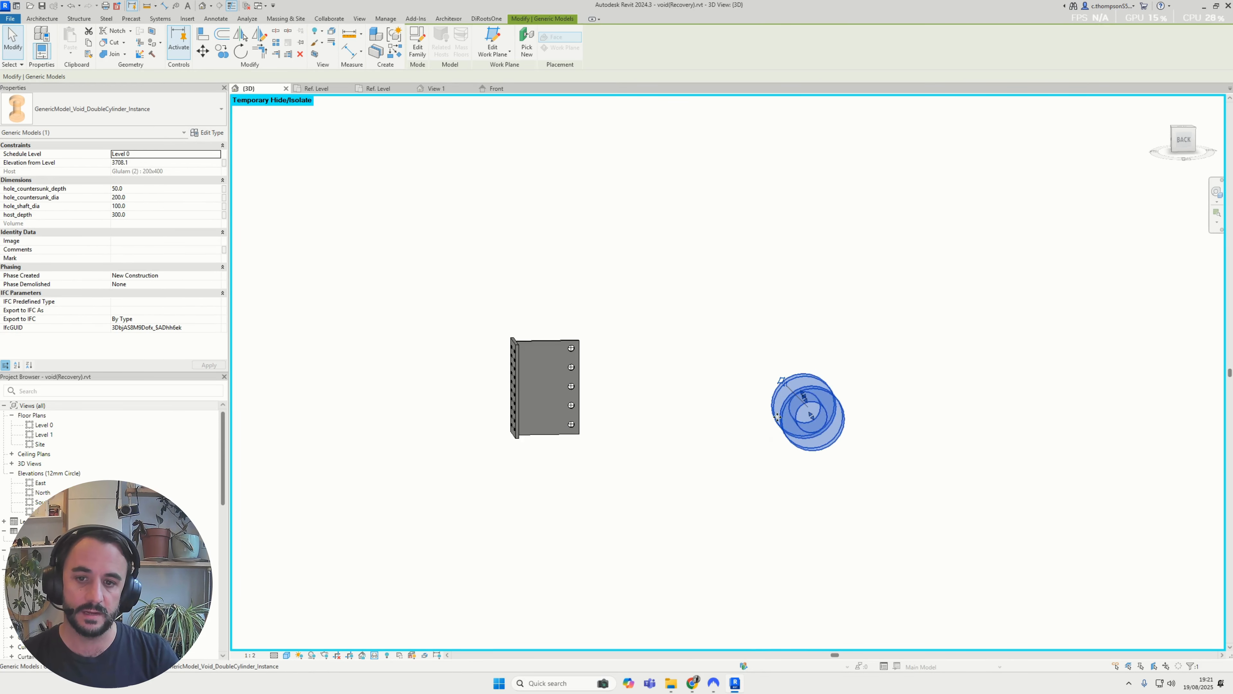
pyautogui.keyDown('shift'); pyautogui.moveTo(713, 421); pyautogui.dragTo(706, 348, button='middle'); pyautogui.keyUp('shift')
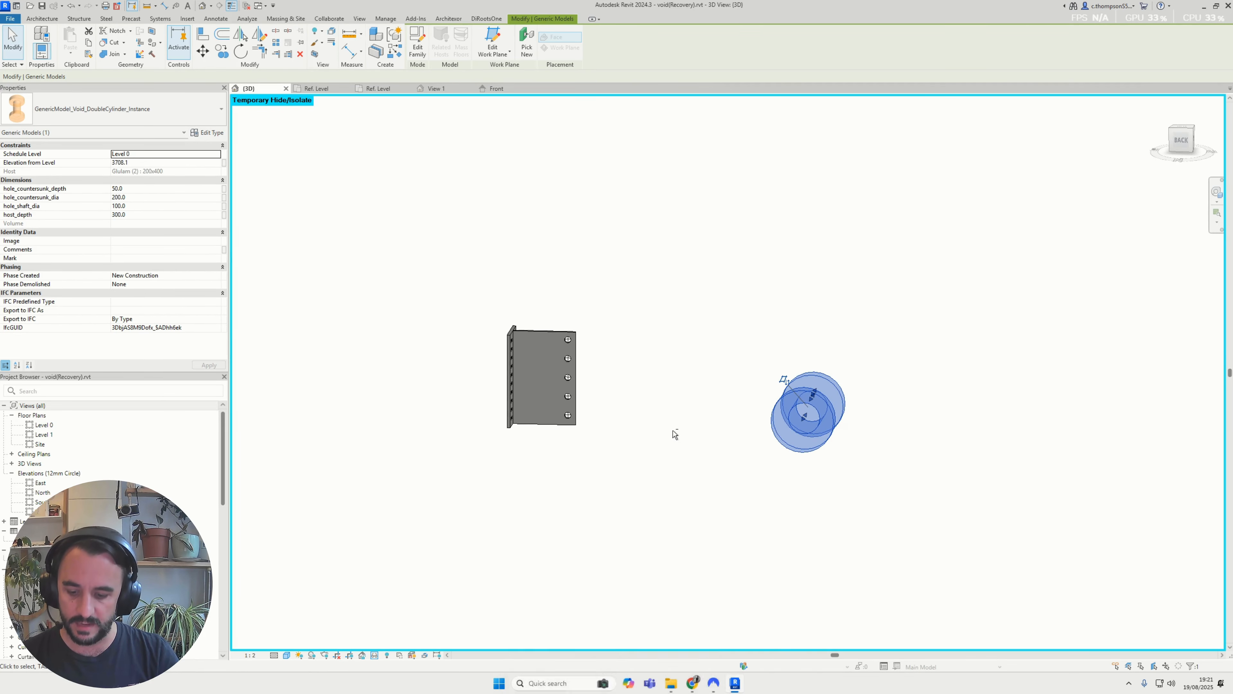
pyautogui.hotkey('shift', 'e')
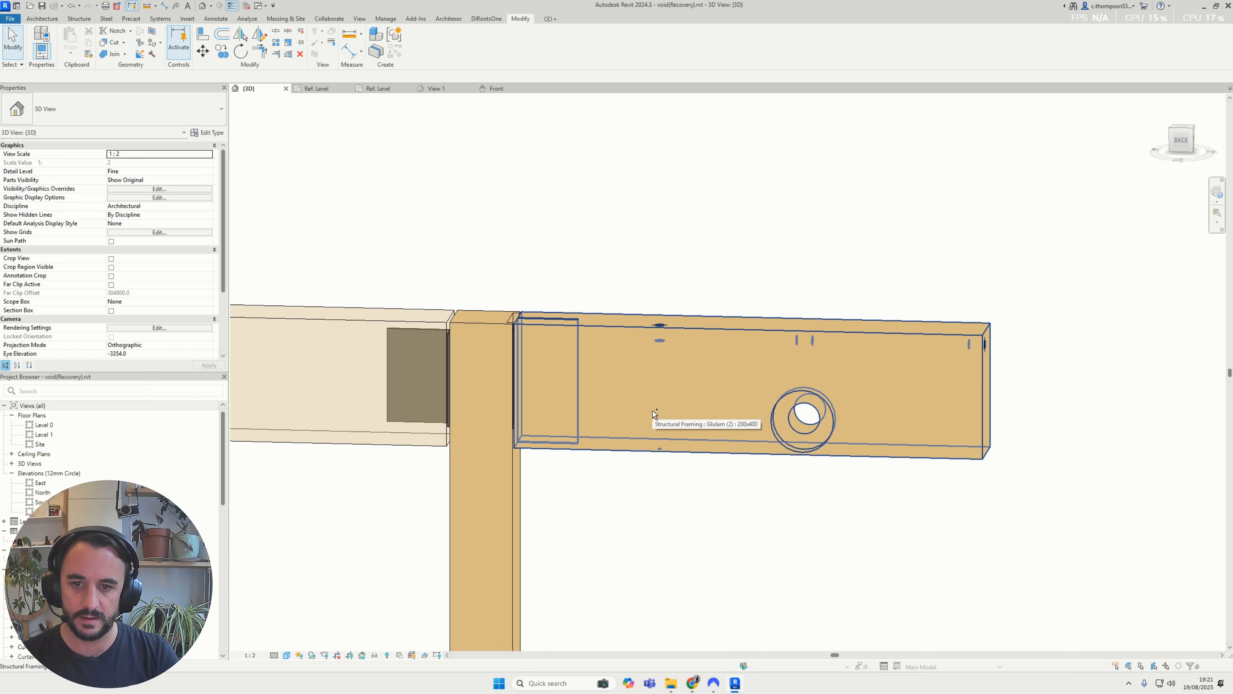
pyautogui.hotkey('ctrl', 'z')
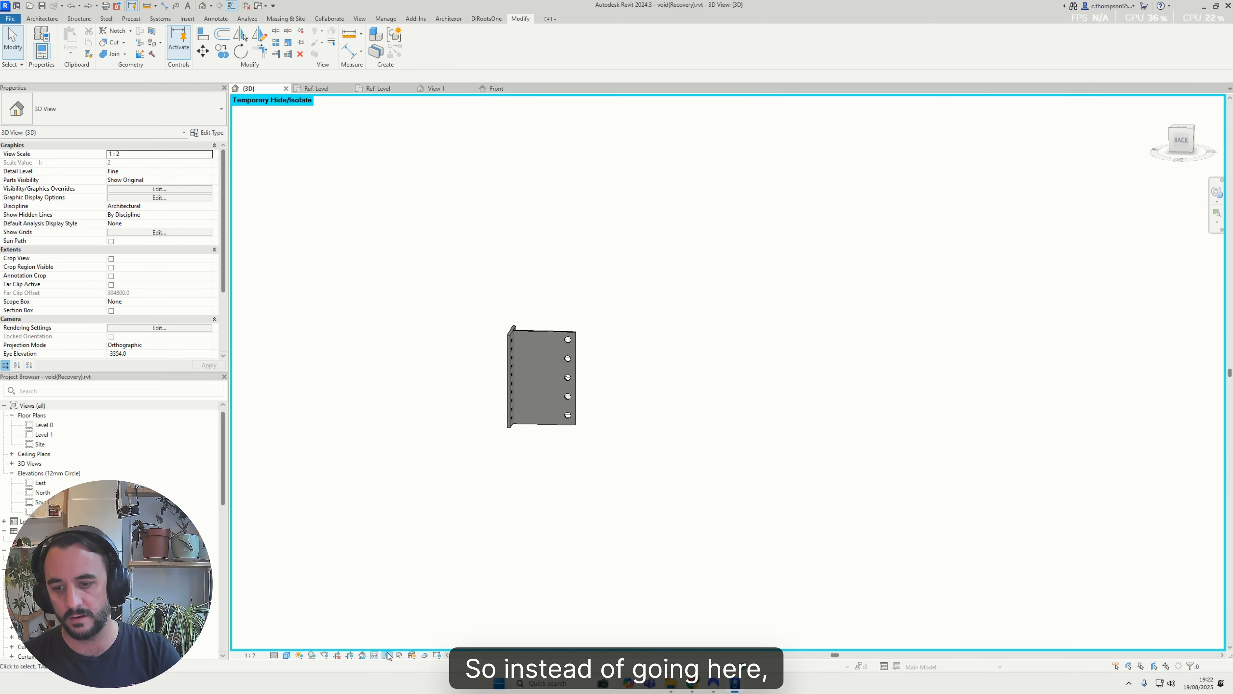
# Move the isolated double-cylinder void closer to the steel connection plate
pyautogui.click(784, 384)
pyautogui.scroll(1, 784, 384)
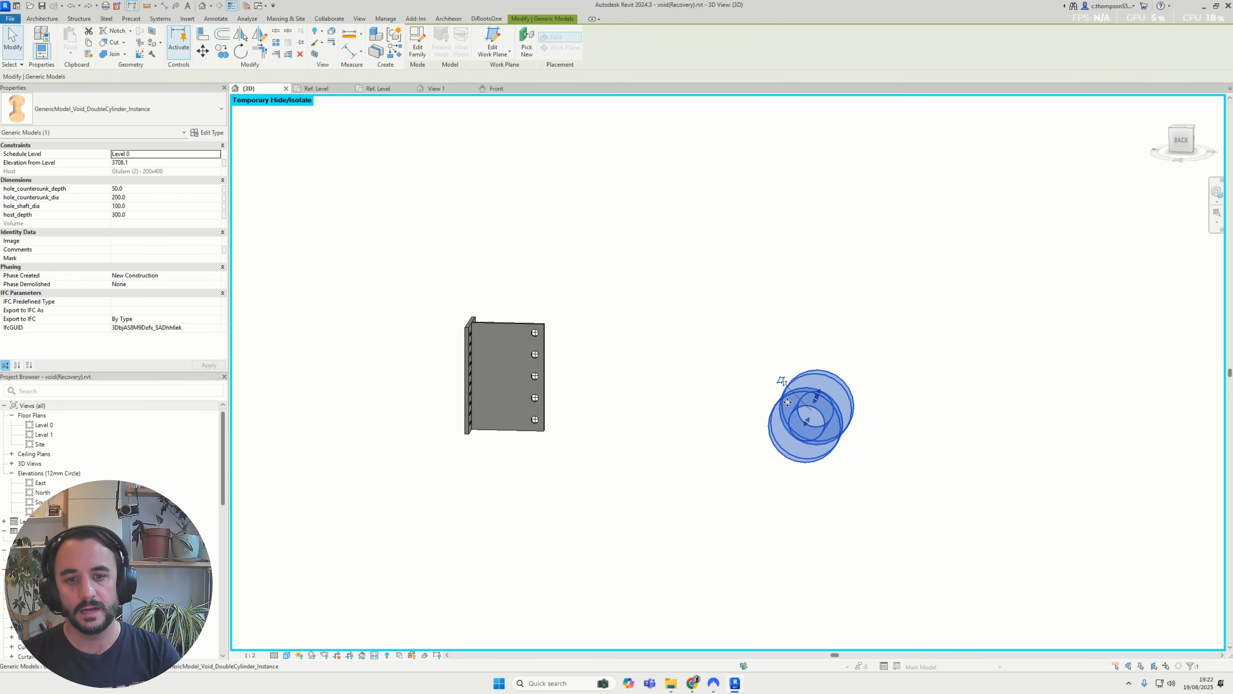
pyautogui.moveTo(784, 384); pyautogui.dragTo(668, 360)
pyautogui.scroll(3, 642, 386)
pyautogui.press('a')
pyautogui.press('l')
pyautogui.scroll(4, 469, 325)
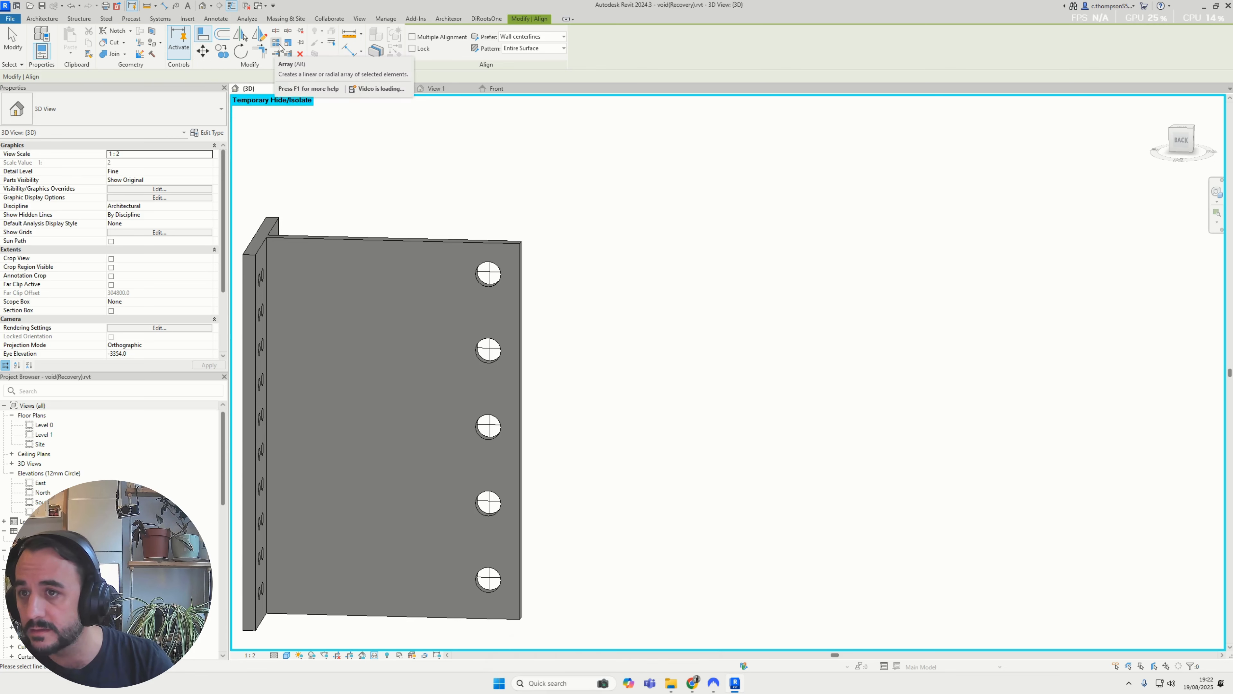
pyautogui.press('Escape')
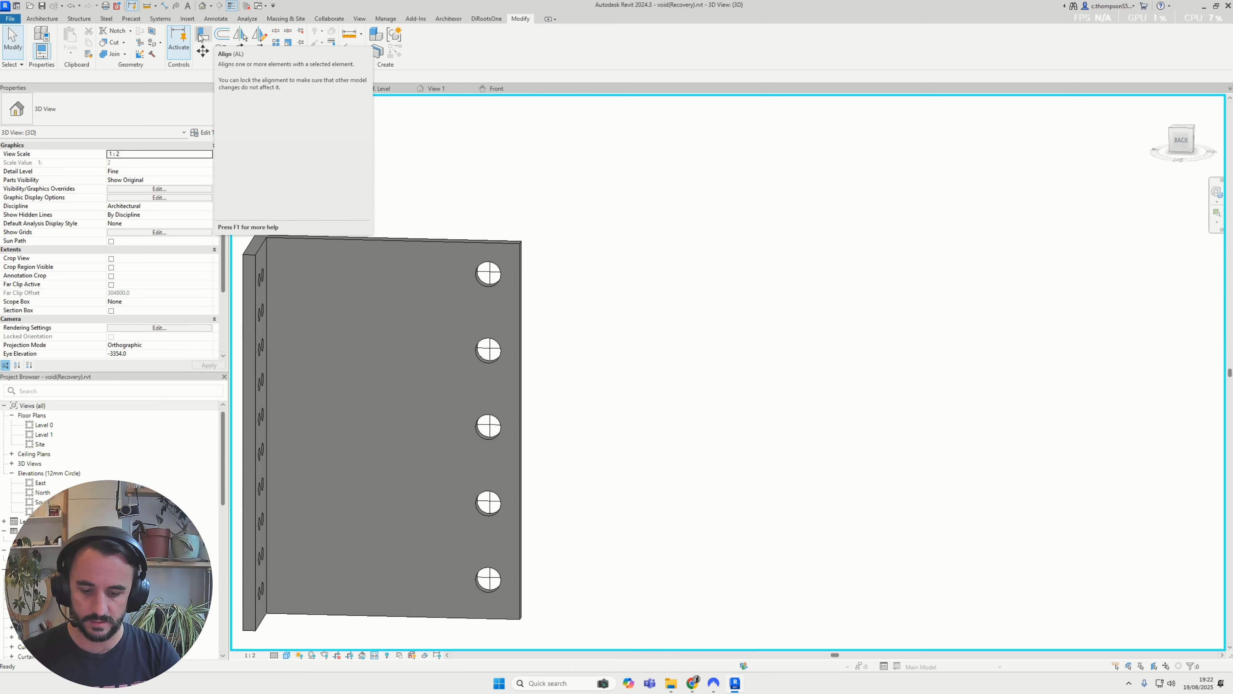
# Move the double-cylinder void right beside the connection plate's edge, next to its column of bolt holes
pyautogui.scroll(-2, 559, 297)
pyautogui.keyDown('shift'); pyautogui.moveTo(556, 329); pyautogui.dragTo(644, 475, button='middle'); pyautogui.keyUp('shift')
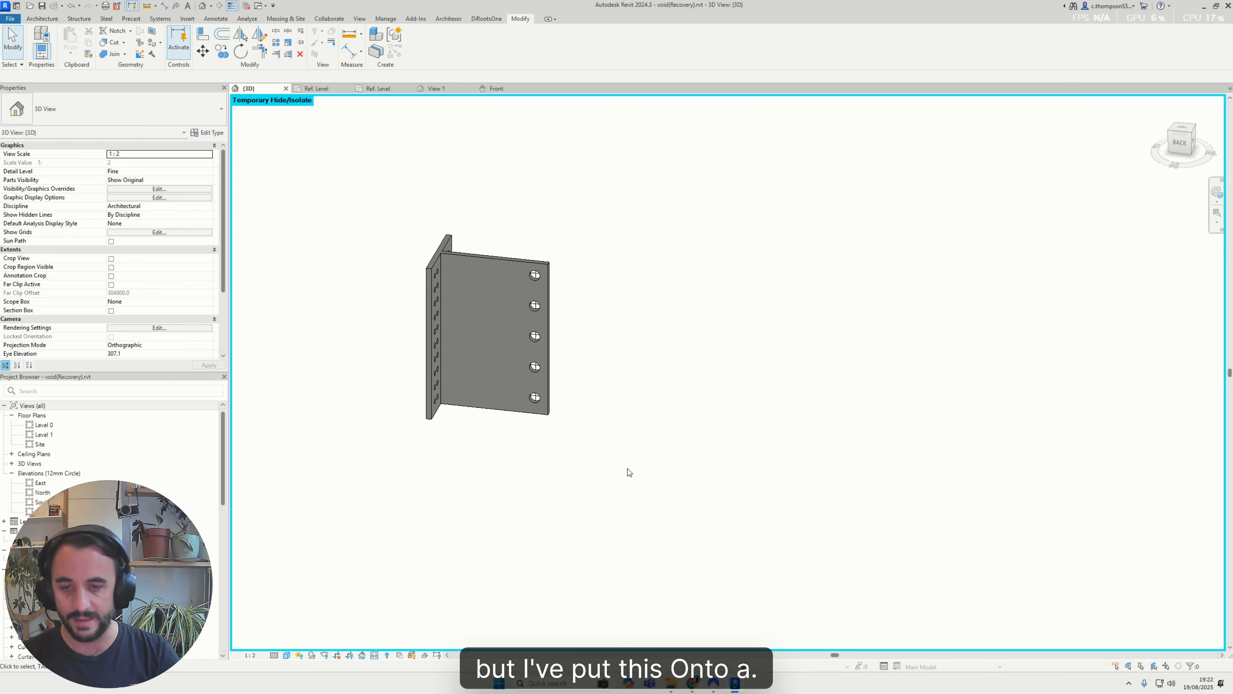
pyautogui.click(748, 379)
pyautogui.moveTo(748, 379); pyautogui.dragTo(606, 360)
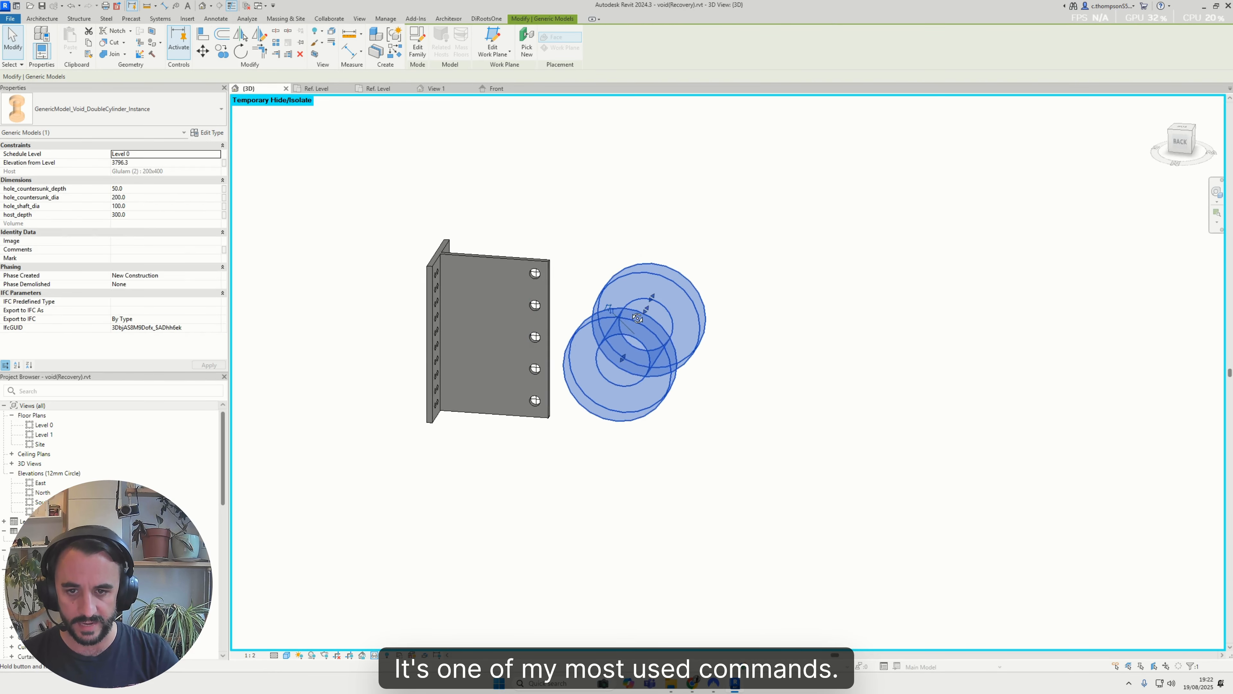
pyautogui.keyDown('shift'); pyautogui.moveTo(622, 382); pyautogui.dragTo(659, 368, button='middle'); pyautogui.keyUp('shift')
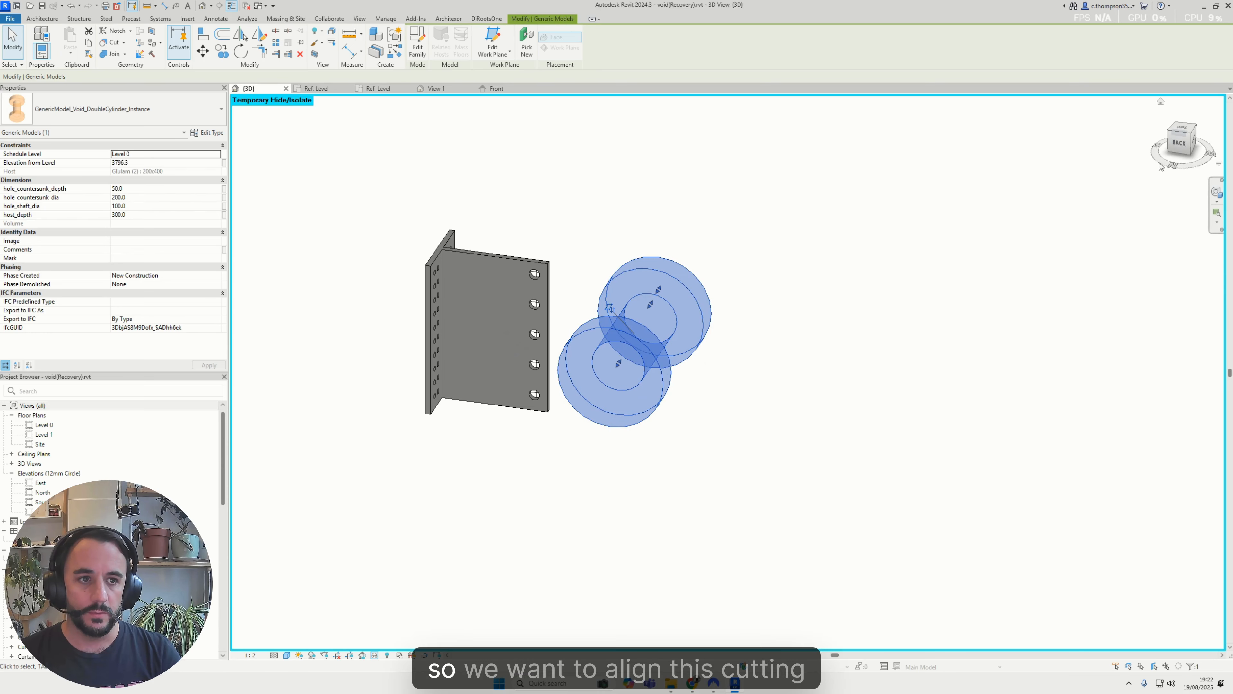
# Orient the 3D view to the back and move the double-cylinder void up against the connection plate's edge
pyautogui.click(1180, 142)
pyautogui.scroll(3, 700, 371)
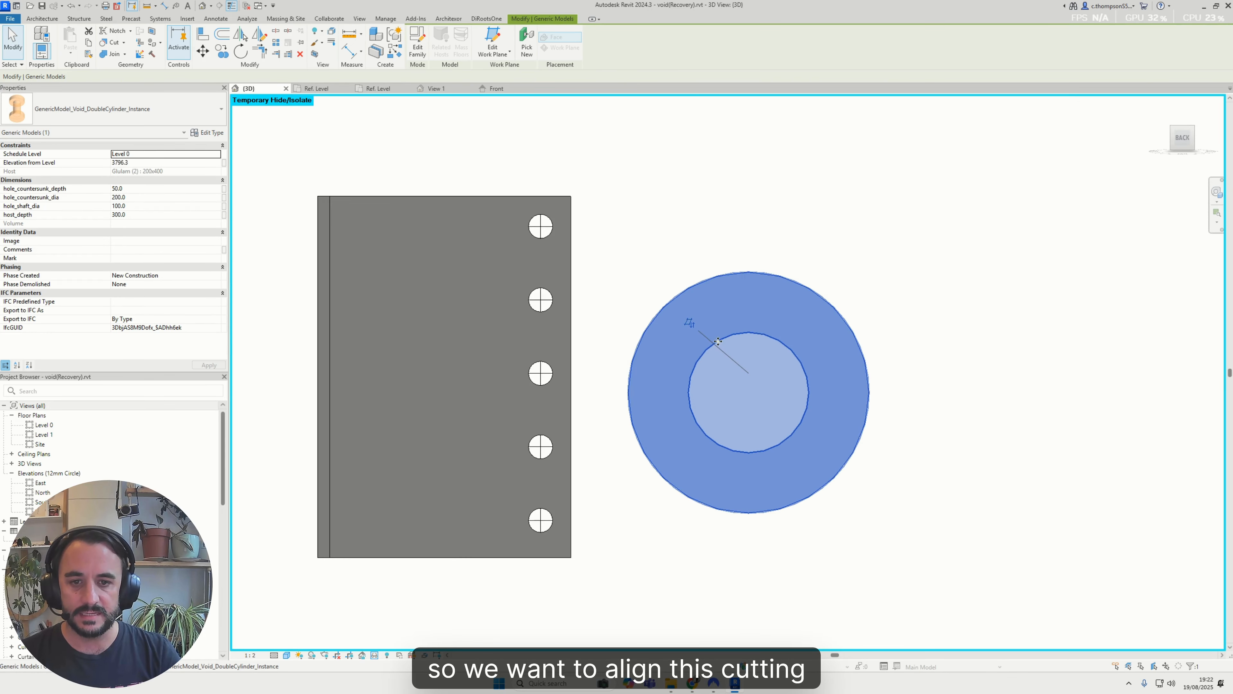
pyautogui.moveTo(741, 333); pyautogui.dragTo(681, 290)
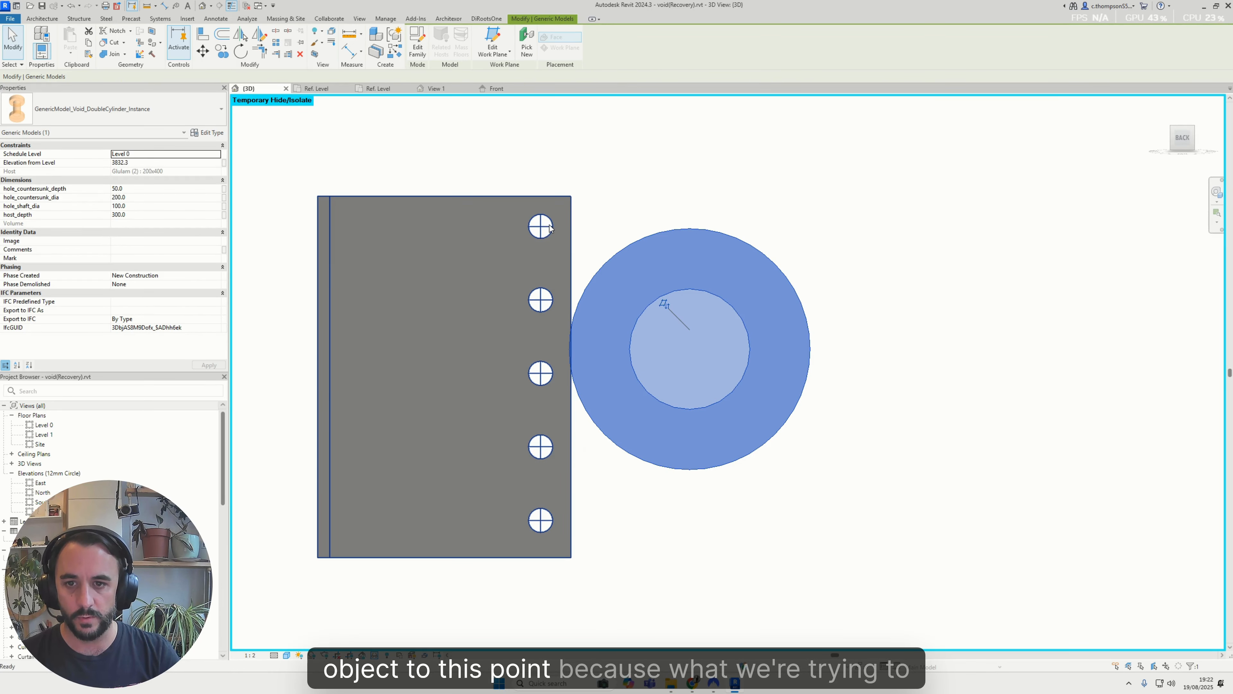
# Reset the temporary isolation and display the 3D view in the Wireframe visual style
pyautogui.press('h')
pyautogui.press('r')
pyautogui.click(287, 655)
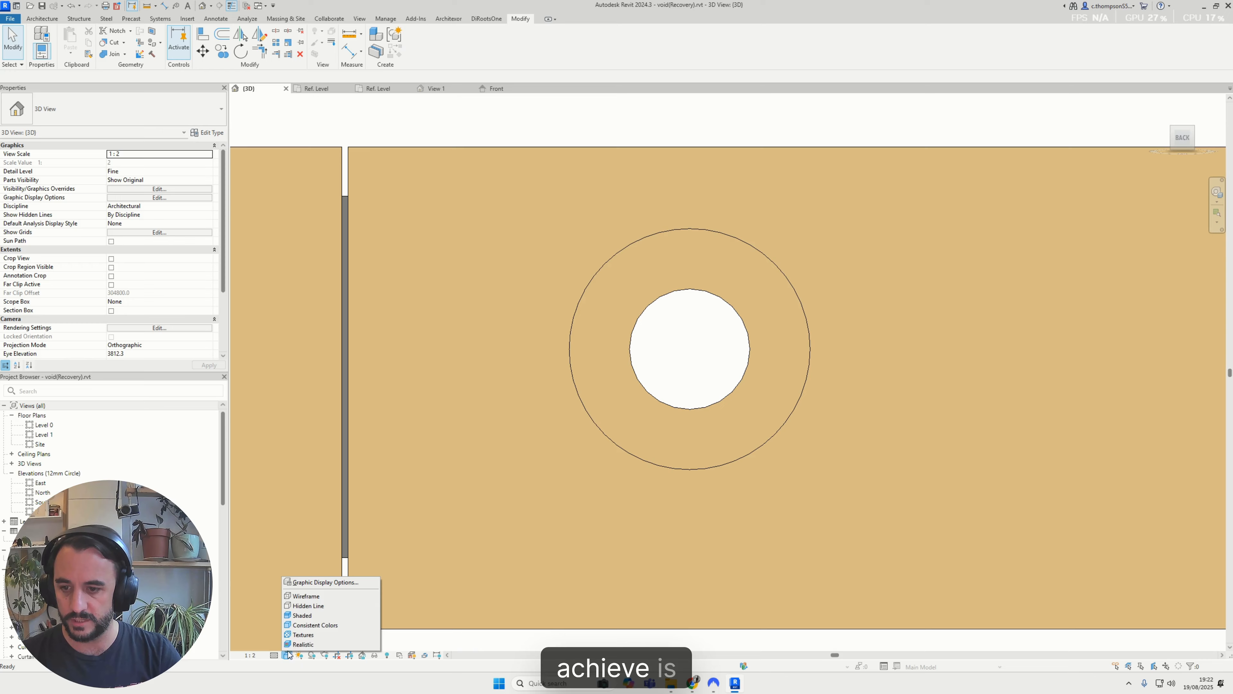
pyautogui.click(314, 601)
pyautogui.click(668, 146)
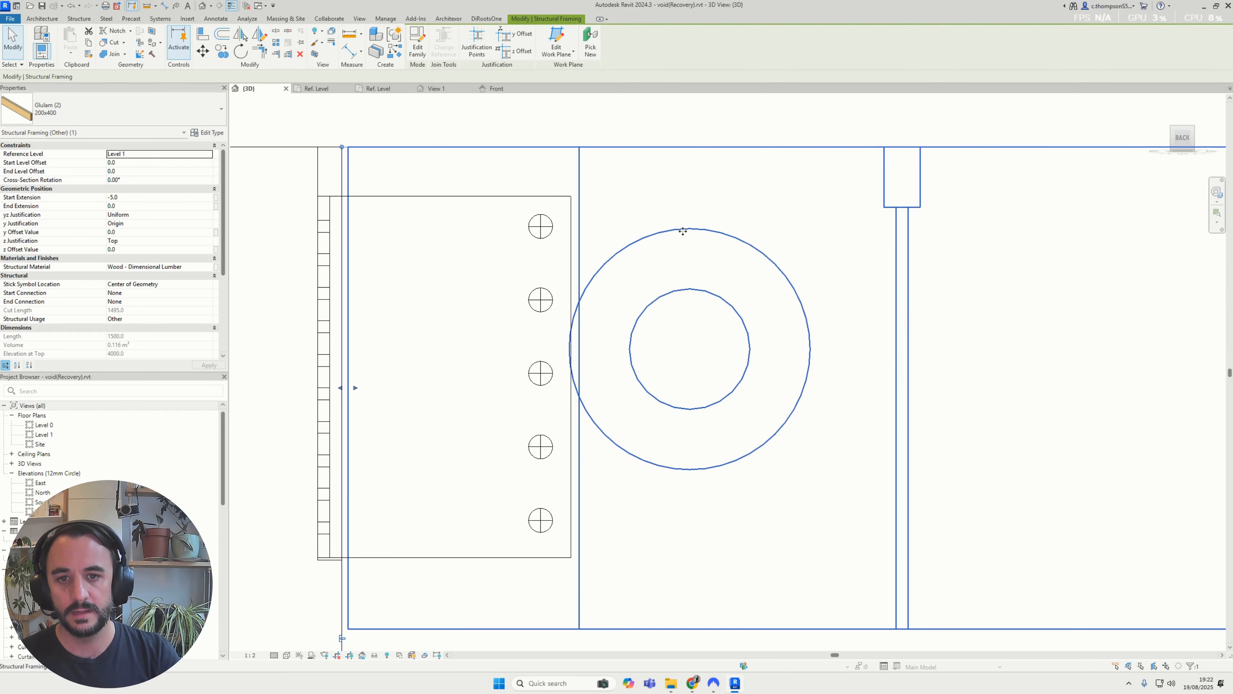
pyautogui.moveTo(703, 228)
pyautogui.mouseDown()
pyautogui.moveTo(689, 214)
pyautogui.moveTo(699, 224)
pyautogui.mouseUp()
pyautogui.press('Escape')
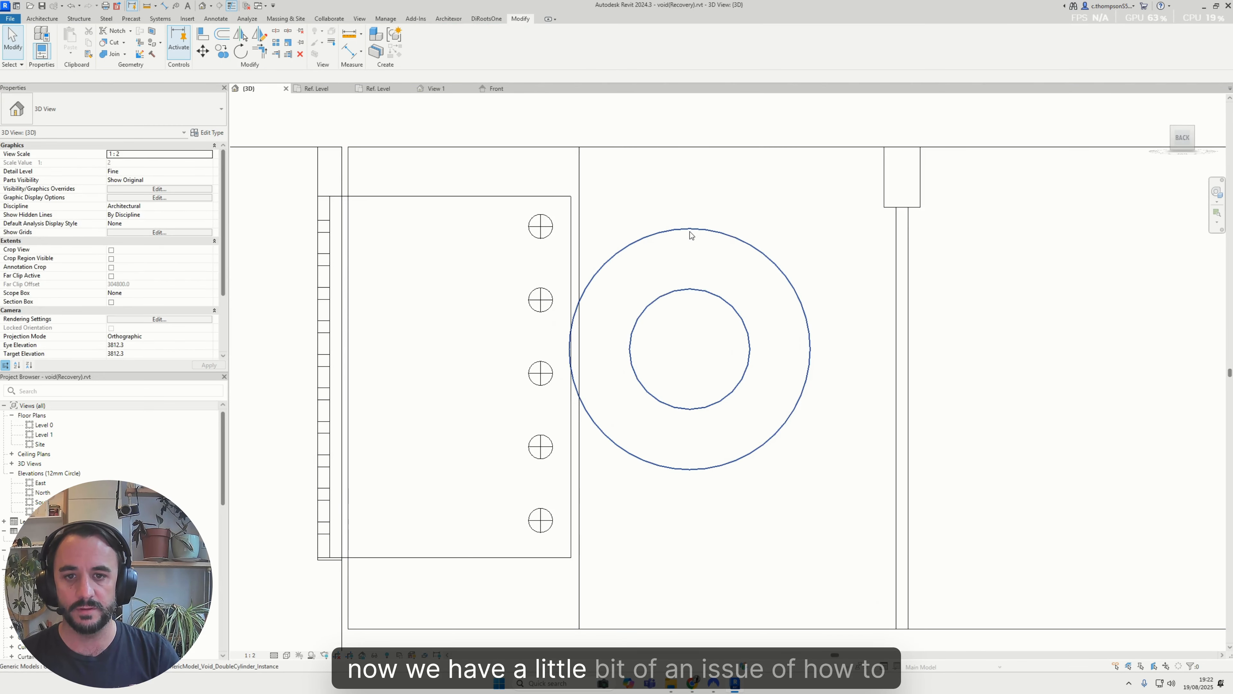
pyautogui.click(690, 231)
pyautogui.press('v')
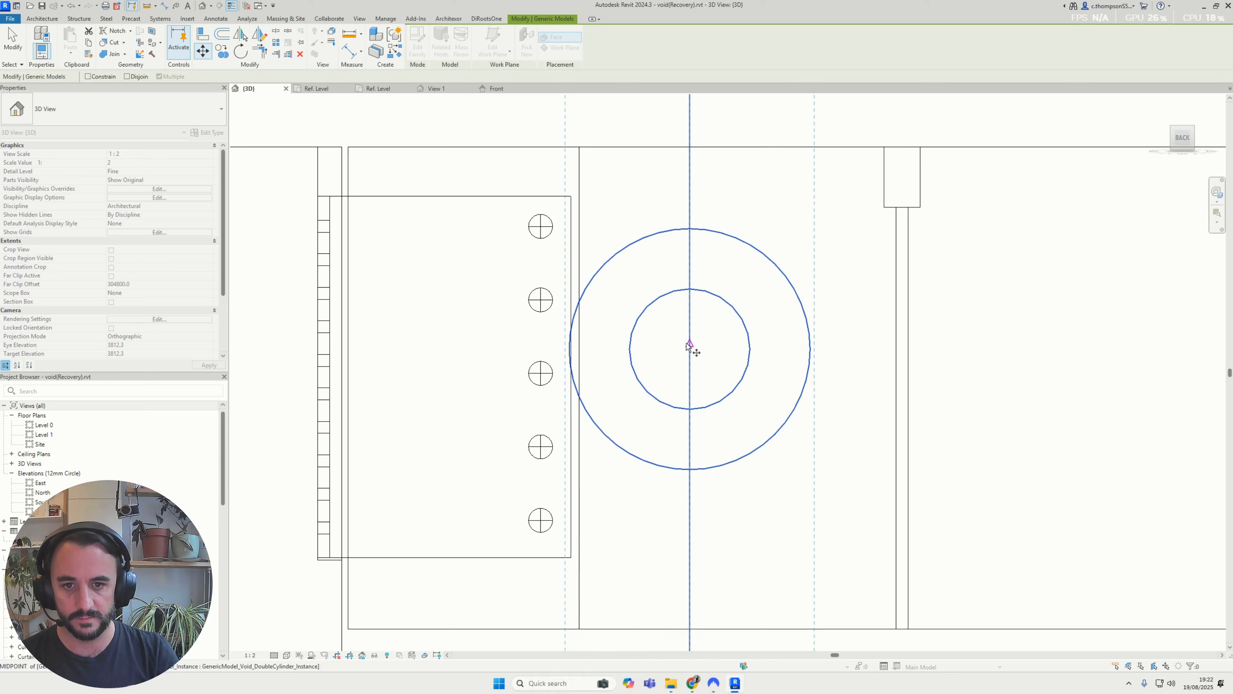
pyautogui.click(688, 344)
pyautogui.press('Escape')
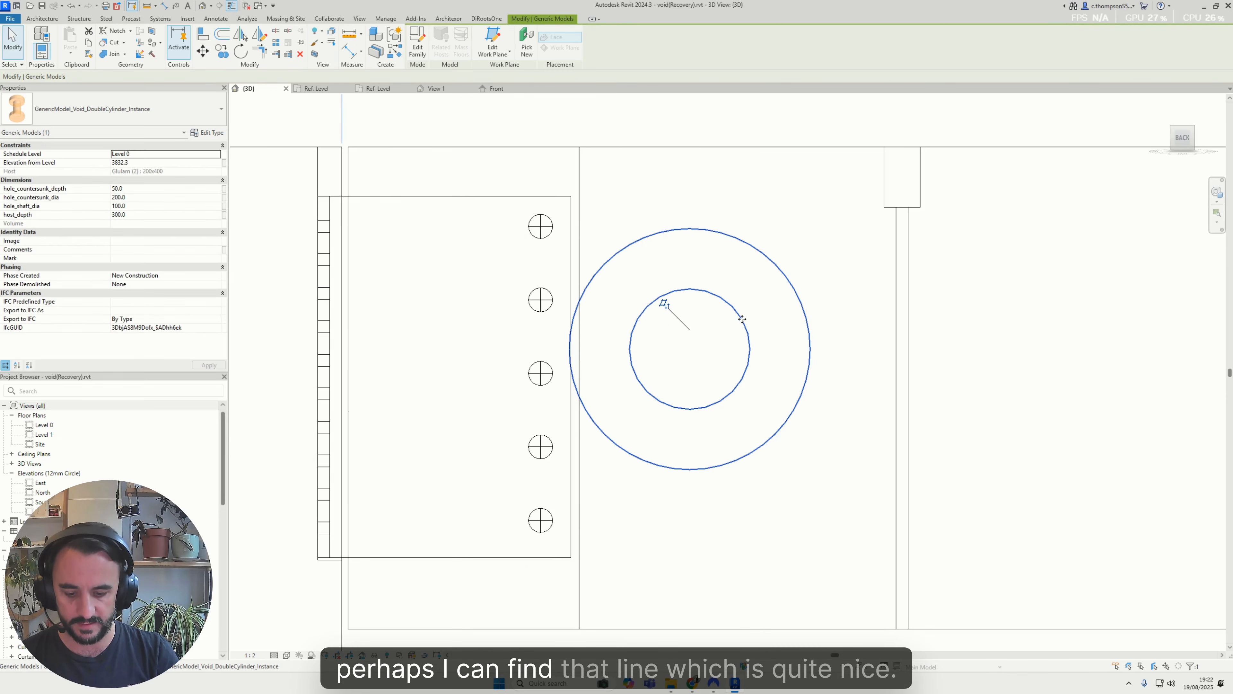
pyautogui.press('m')
pyautogui.press('v')
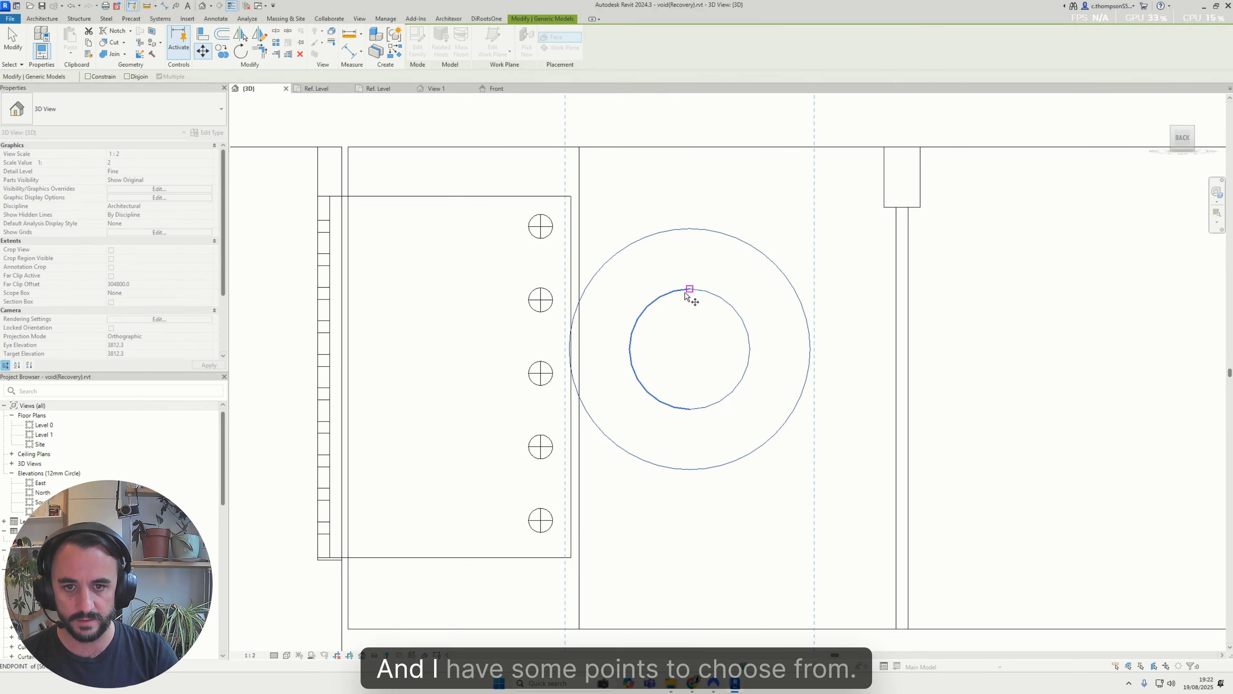
pyautogui.click(690, 350)
pyautogui.scroll(3, 544, 227)
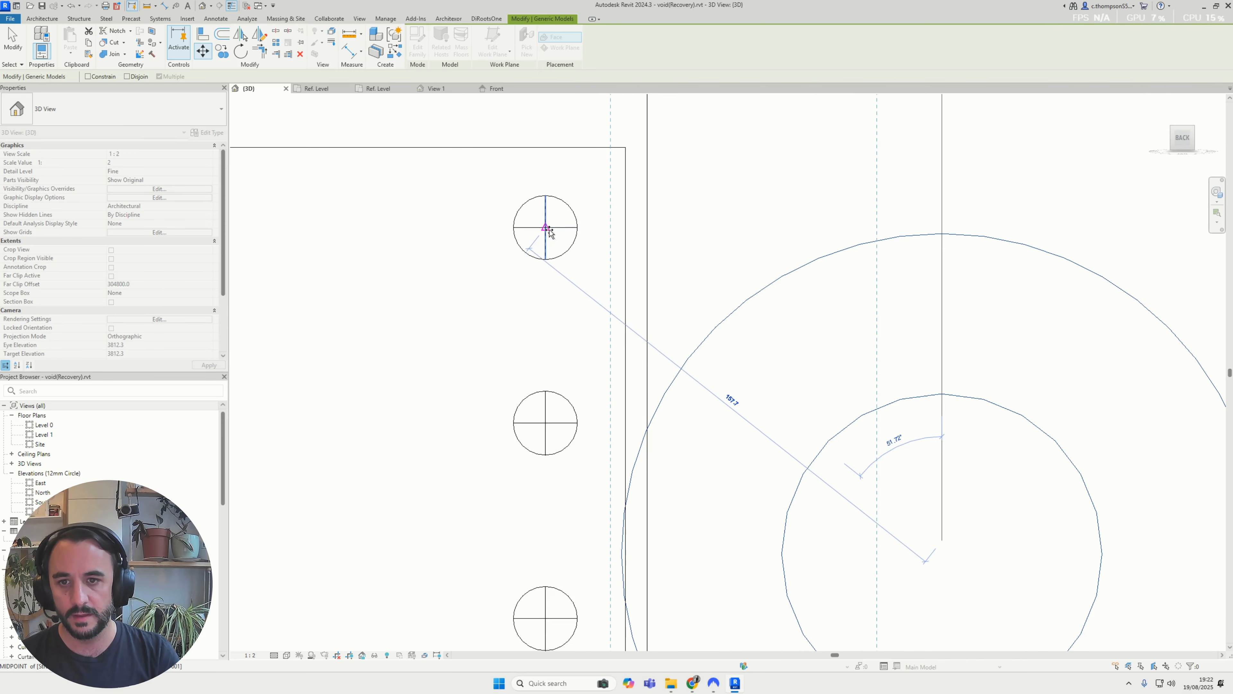
pyautogui.scroll(-4, 545, 228)
pyautogui.press('Escape')
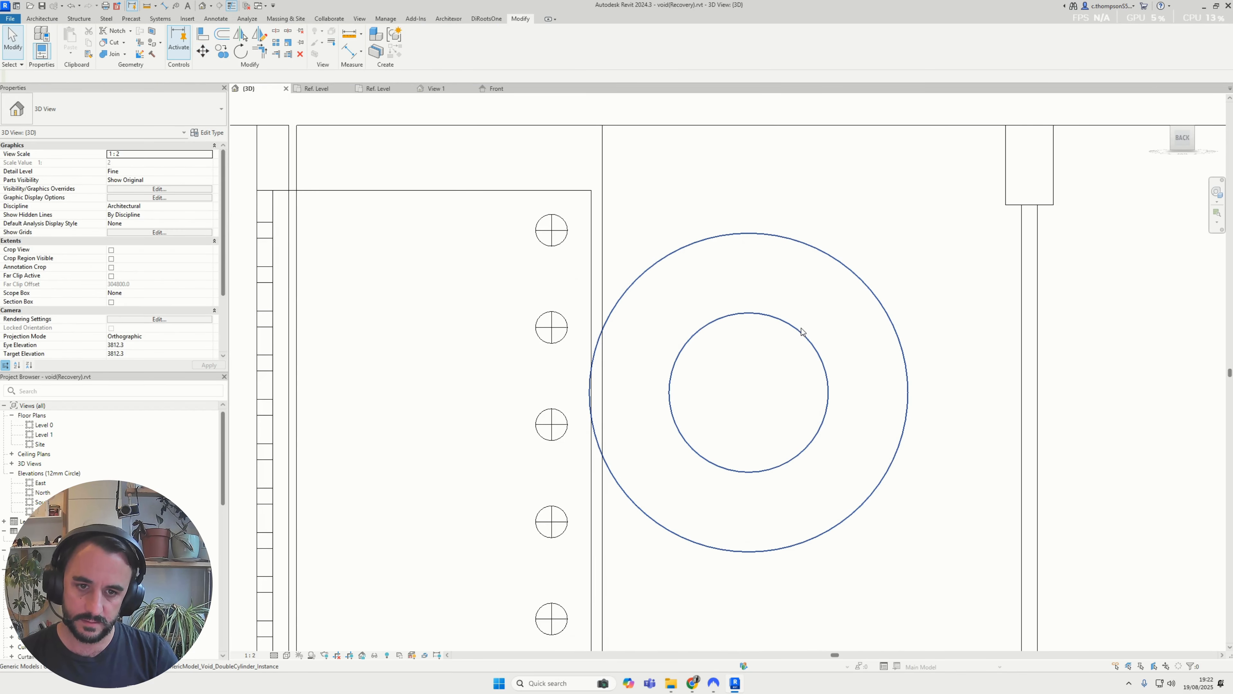
# Move the double-cylinder void from its centre line's midpoint to the centre of the connection plate's top bolt hole
pyautogui.press('m')
pyautogui.press('v')
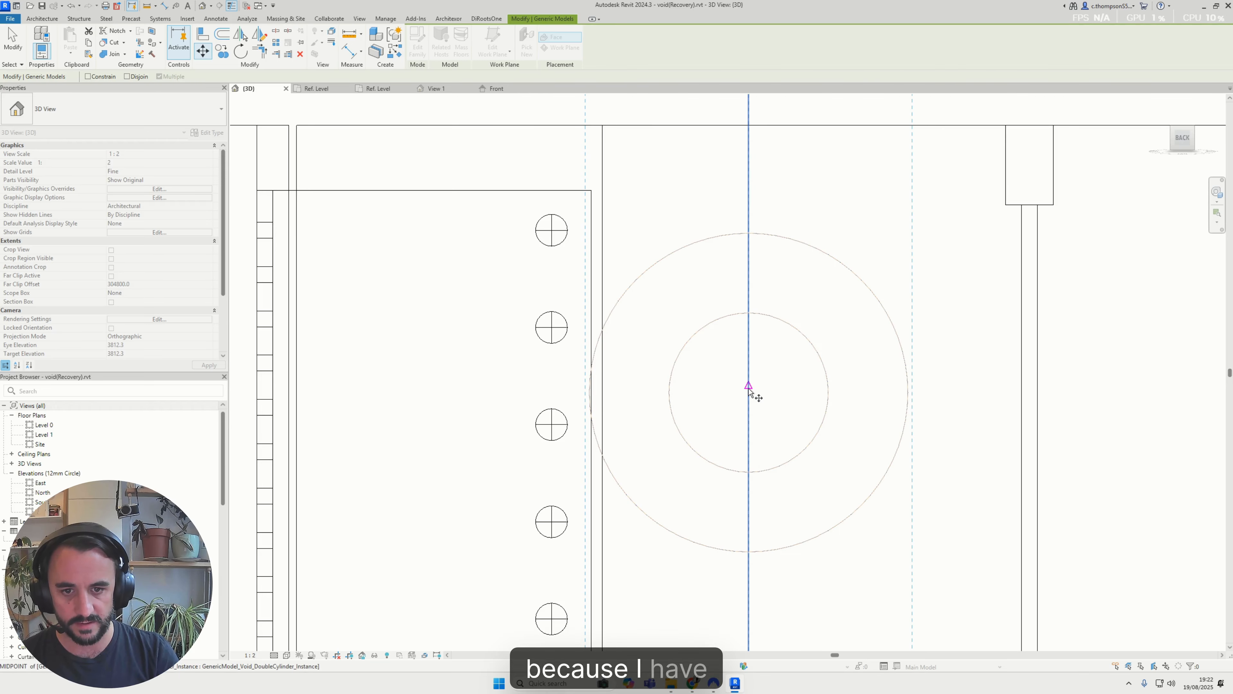
pyautogui.scroll(-4, 747, 388)
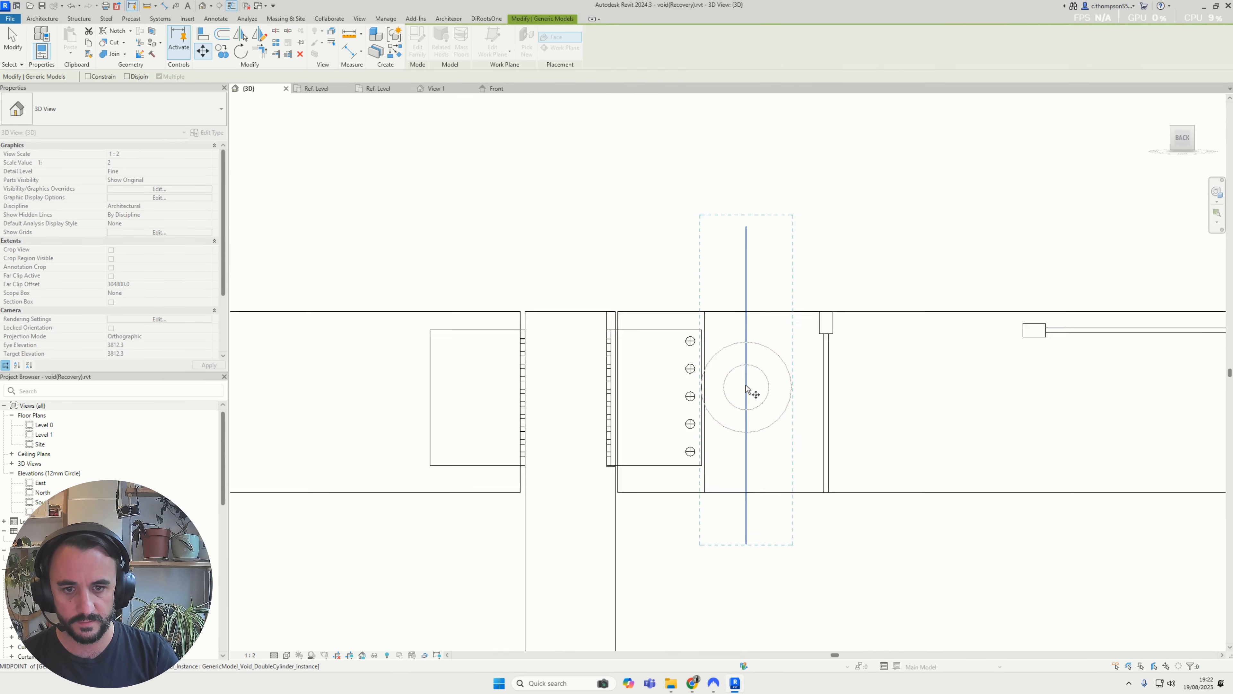
pyautogui.scroll(1, 747, 388)
pyautogui.click(740, 386)
pyautogui.scroll(5, 661, 317)
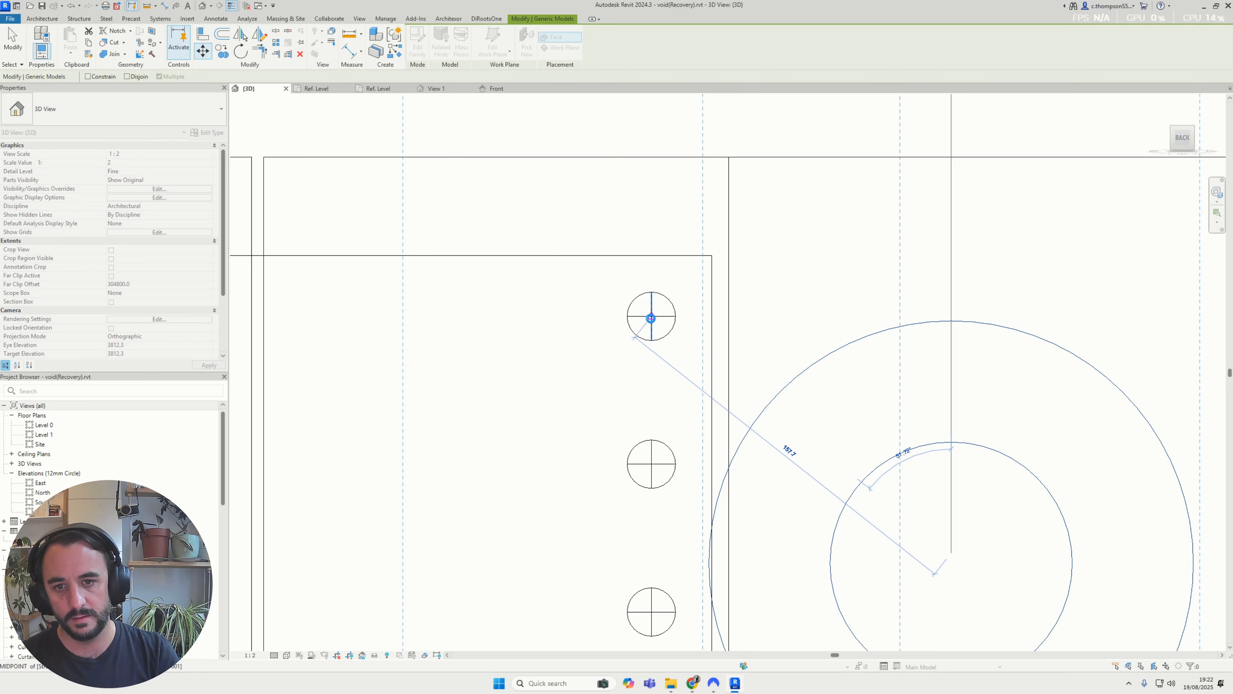
pyautogui.click(650, 318)
pyautogui.press('Escape')
pyautogui.scroll(-2, 641, 315)
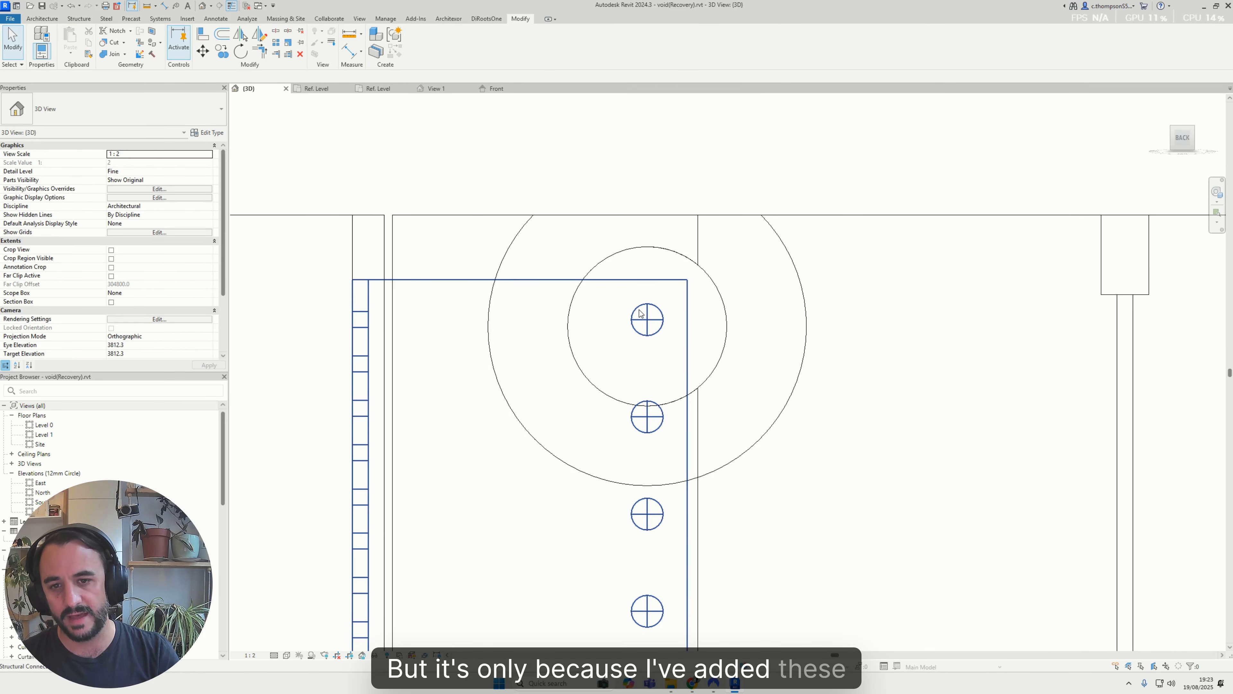
# Temporarily isolate the steel connection plate and switch the view from wireframe to a shaded display
pyautogui.click(640, 313)
pyautogui.scroll(1, 638, 315)
pyautogui.press('h')
pyautogui.press('i')
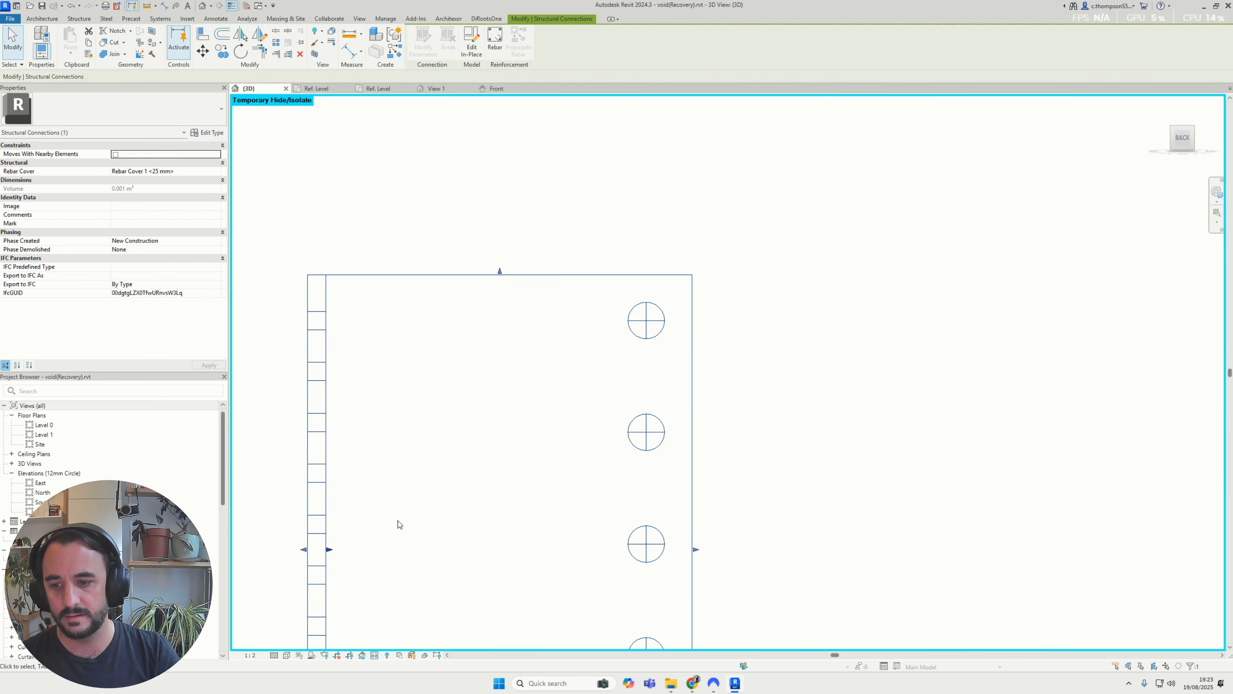
pyautogui.click(287, 655)
pyautogui.click(317, 620)
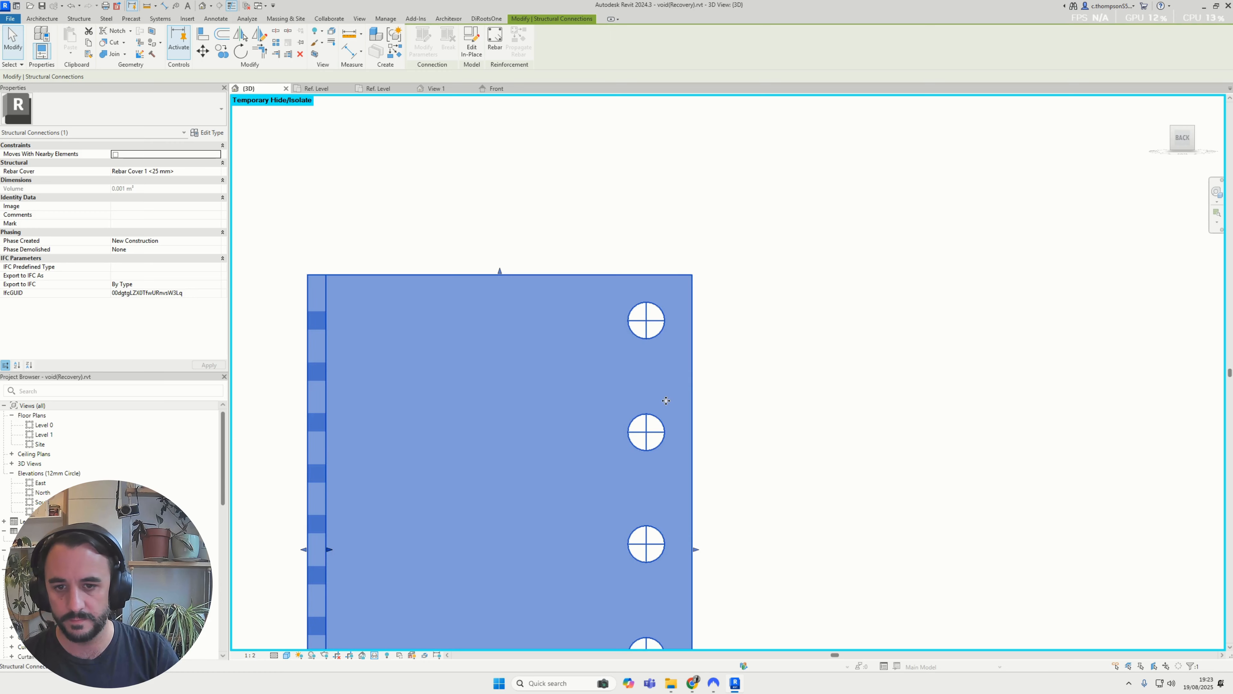
pyautogui.scroll(2, 716, 349)
pyautogui.click(715, 349)
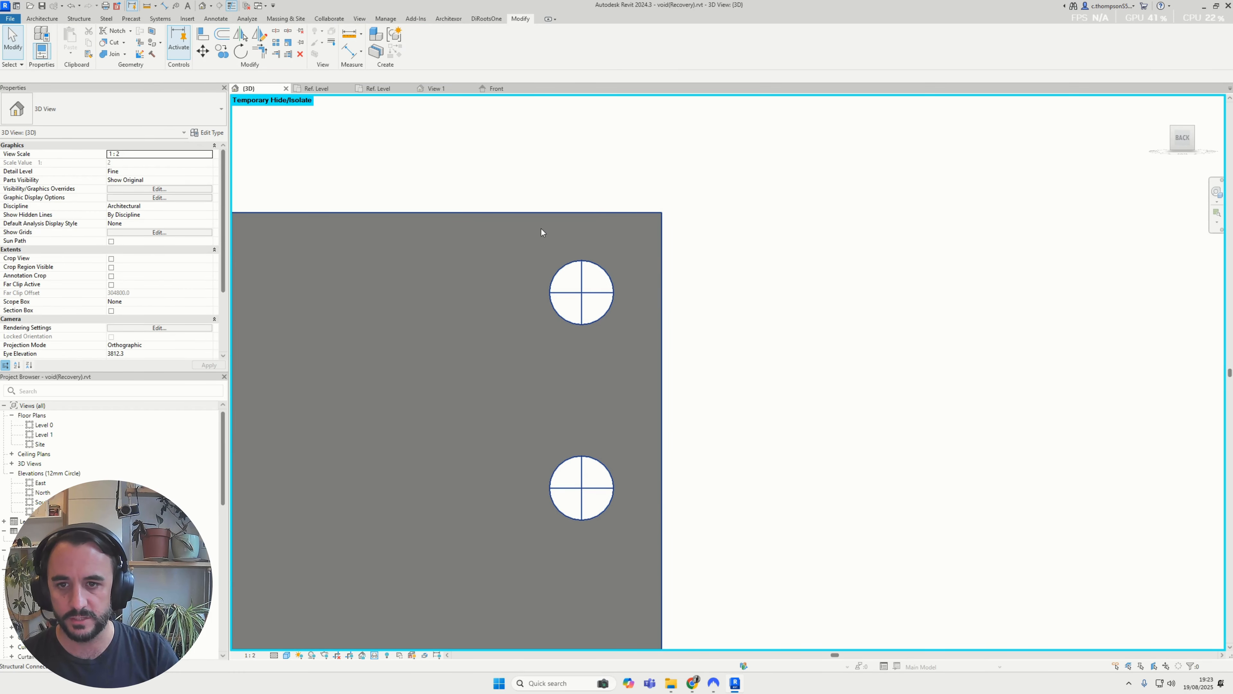
# Open the steel connection plate for in-place editing
pyautogui.doubleClick(543, 215)
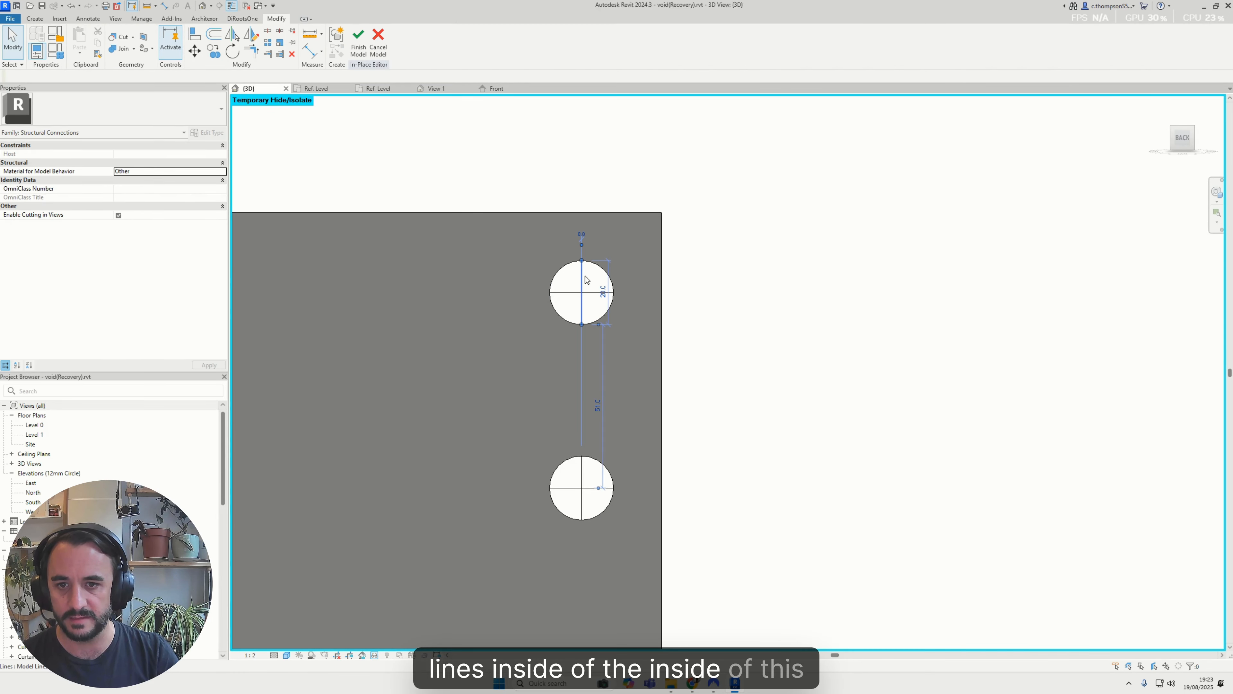
pyautogui.scroll(-4, 586, 280)
pyautogui.click(534, 311)
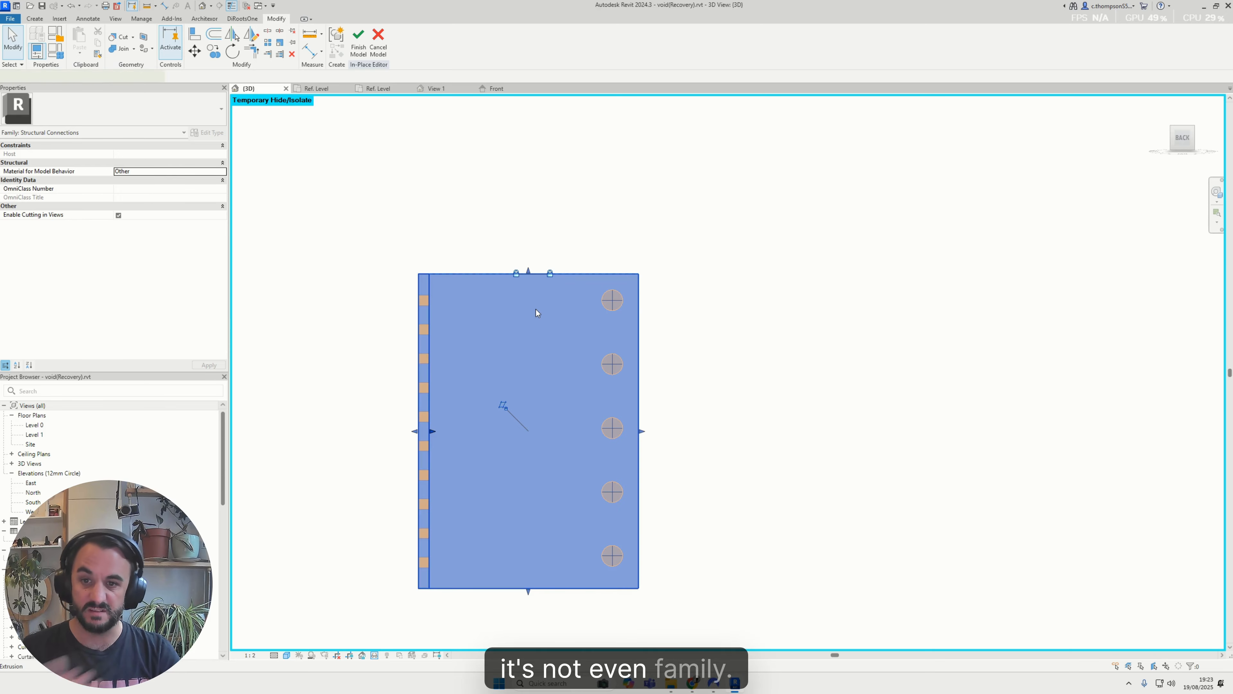
pyautogui.press('Escape')
pyautogui.scroll(4, 611, 306)
pyautogui.scroll(-2, 619, 296)
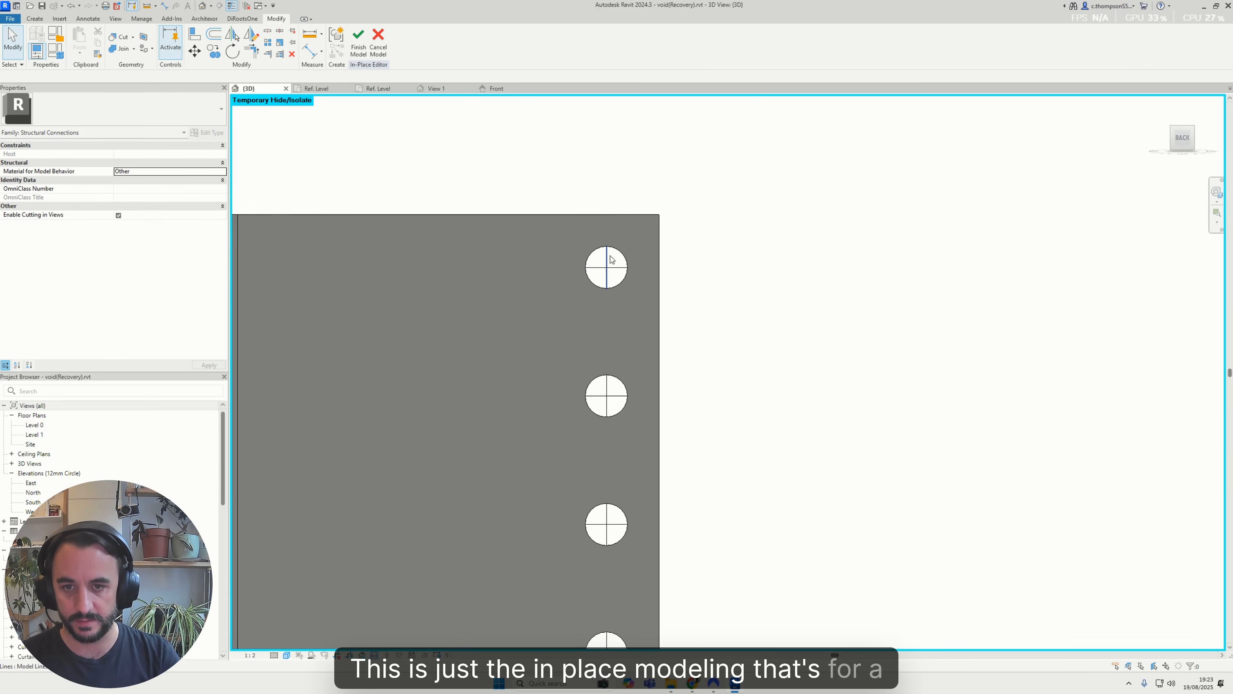
pyautogui.moveTo(564, 179); pyautogui.dragTo(668, 310)
pyautogui.moveTo(536, 167); pyautogui.dragTo(602, 264)
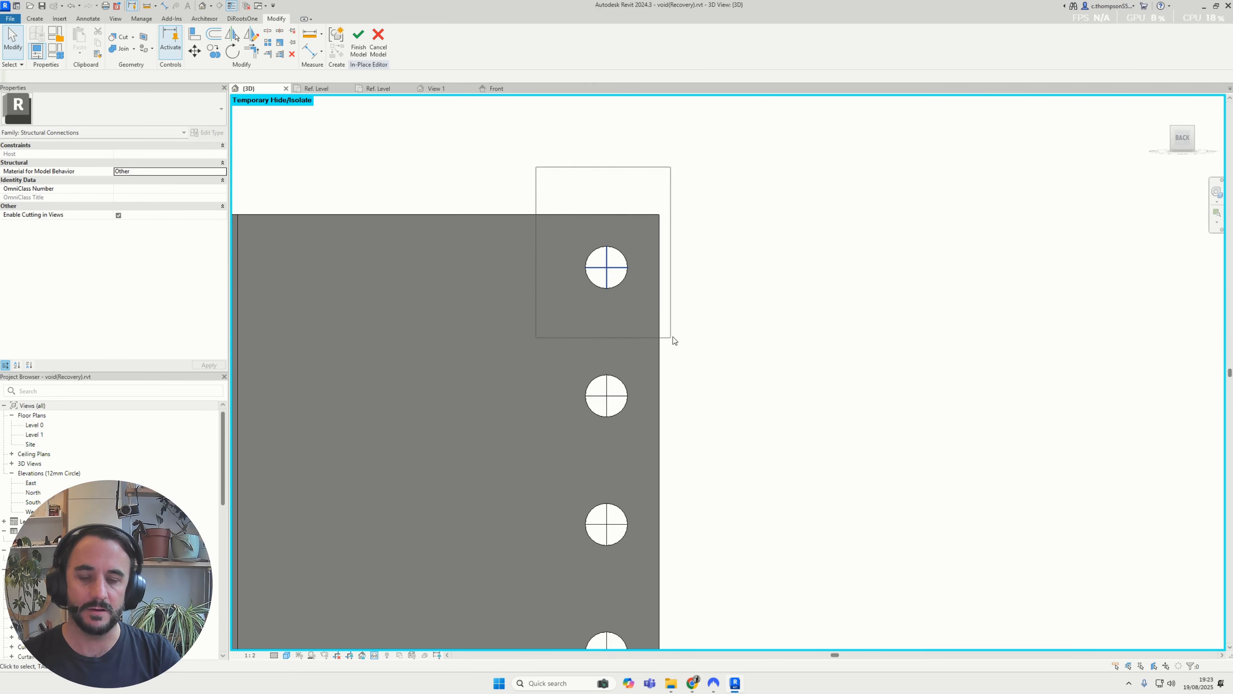
pyautogui.moveTo(673, 336); pyautogui.dragTo(651, 327)
pyautogui.press('Escape')
pyautogui.scroll(4, 591, 242)
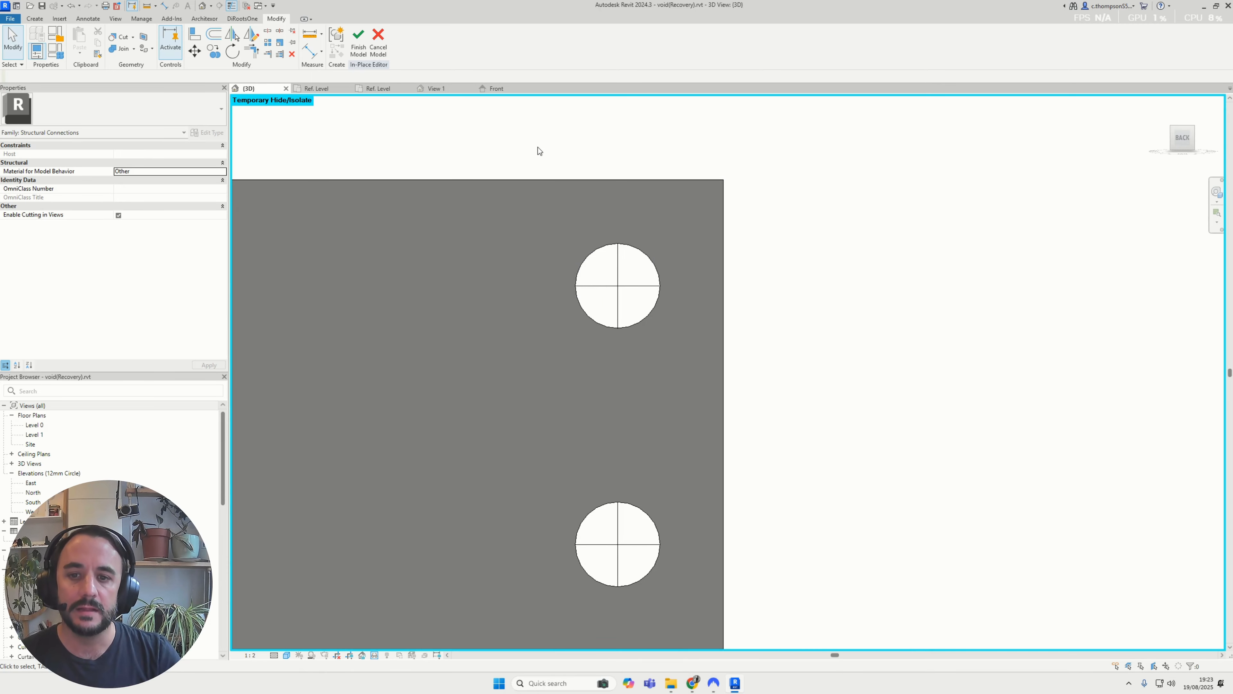
pyautogui.moveTo(540, 145); pyautogui.dragTo(812, 387)
pyautogui.scroll(3, 633, 287)
pyautogui.press('Escape')
pyautogui.scroll(-4, 633, 293)
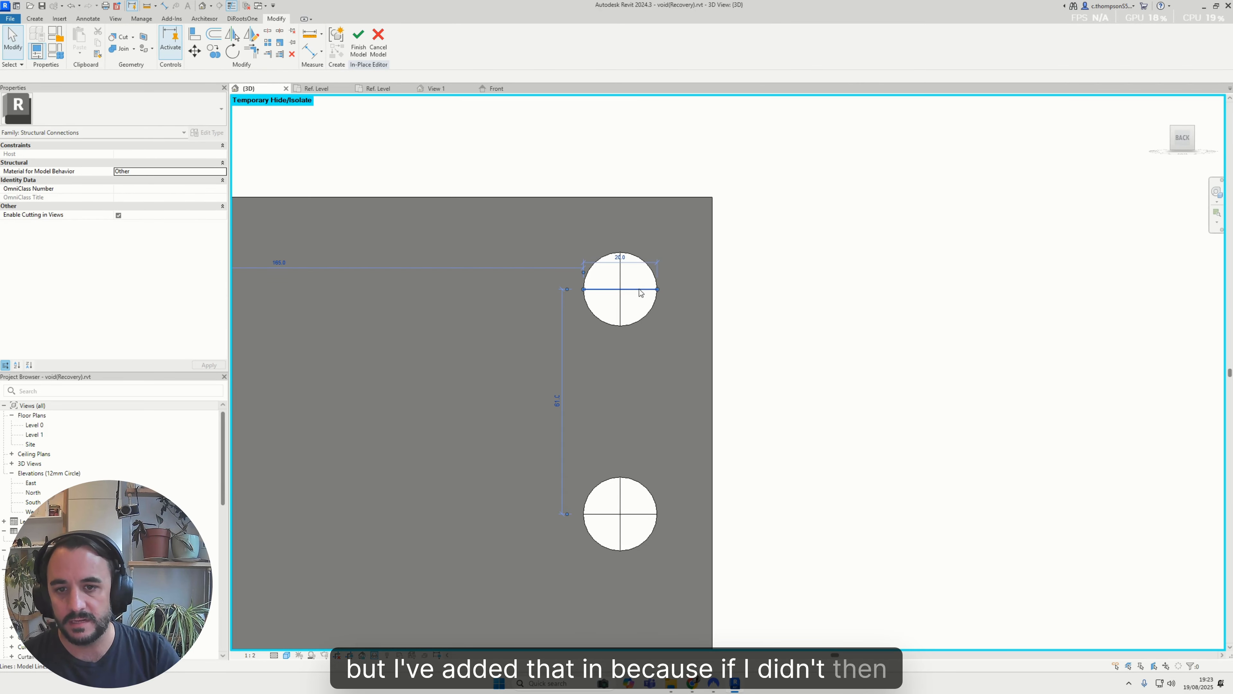
# Delete the crossed centre lines inside the plate's top bolt hole and finish the in-place edit
pyautogui.click(641, 293)
pyautogui.press('Delete')
pyautogui.click(362, 48)
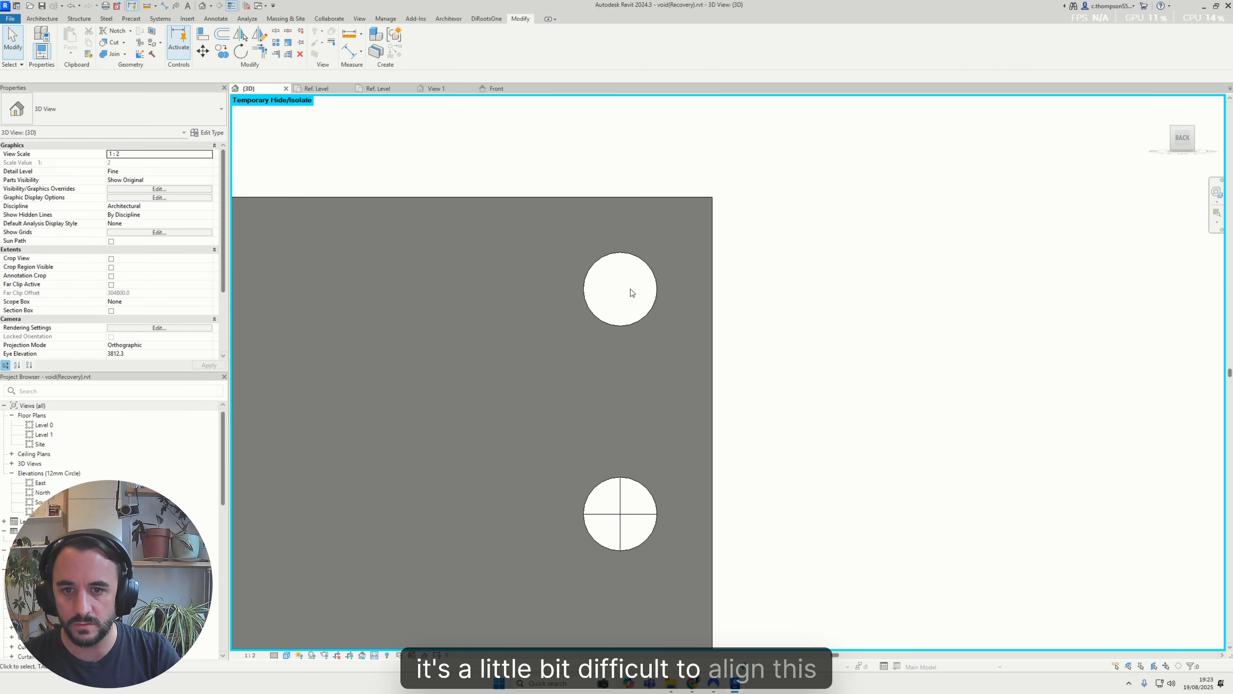
# Reset the temporary isolation so the beams and the void are displayed with the plate again
pyautogui.scroll(-1, 599, 308)
pyautogui.press('h')
pyautogui.press('r')
pyautogui.scroll(-1, 675, 352)
pyautogui.click(709, 335)
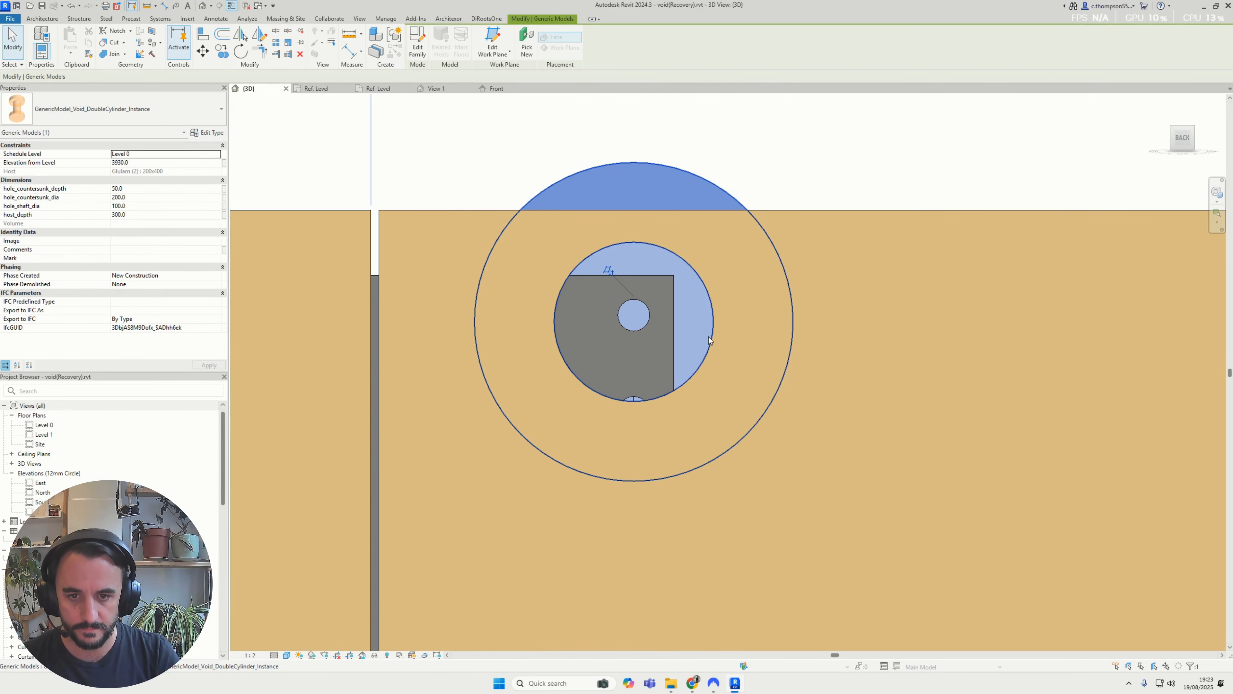
pyautogui.press('Escape')
pyautogui.click(673, 255)
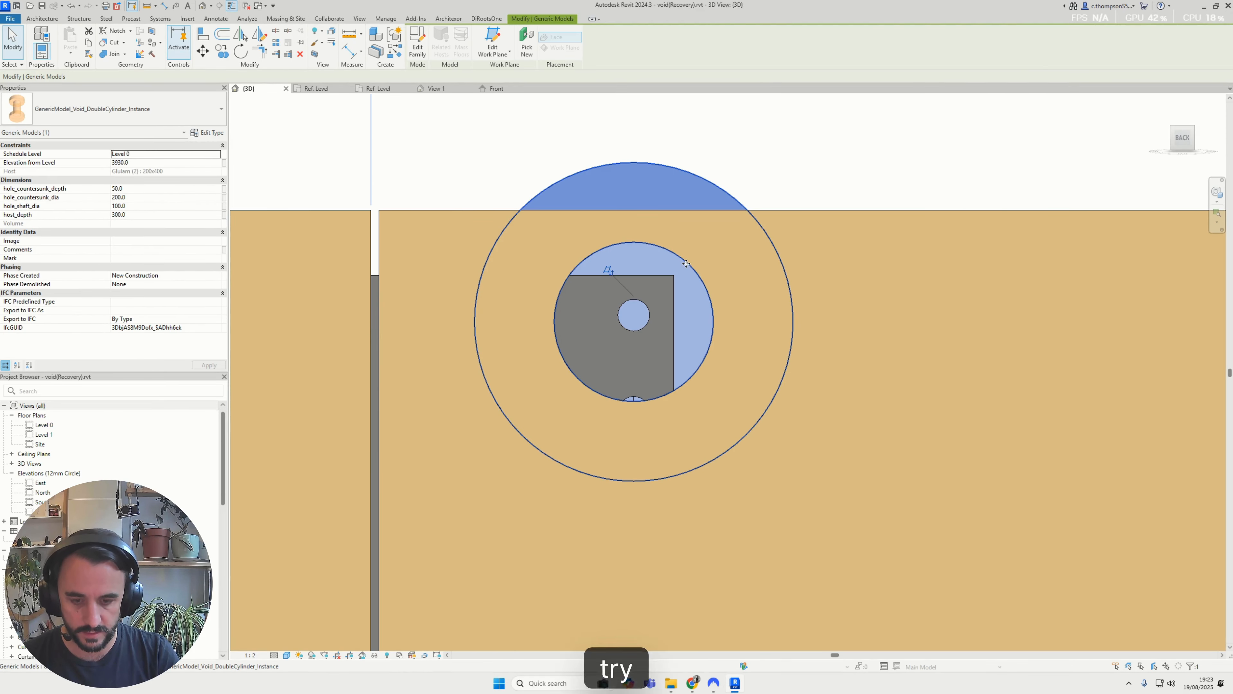
pyautogui.press('Escape')
pyautogui.click(709, 303)
pyautogui.press('Escape')
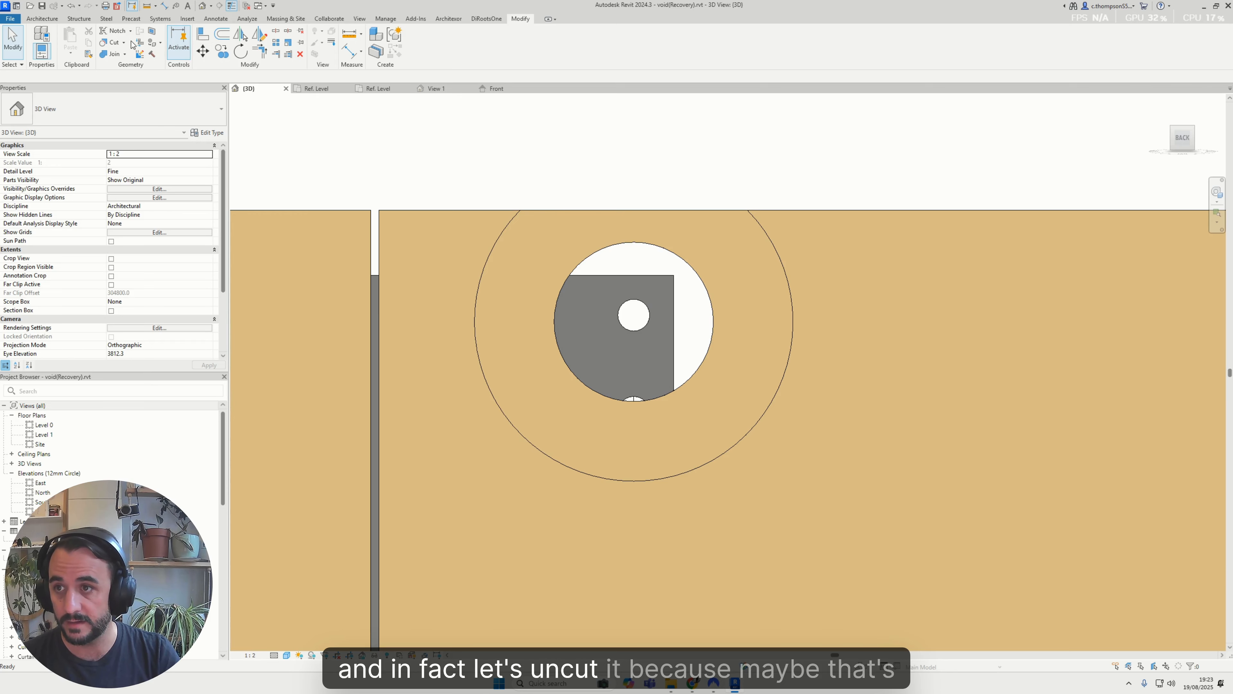
# Uncut the double-cylinder void from the glulam beam
pyautogui.click(126, 80)
pyautogui.click(782, 233)
pyautogui.click(757, 230)
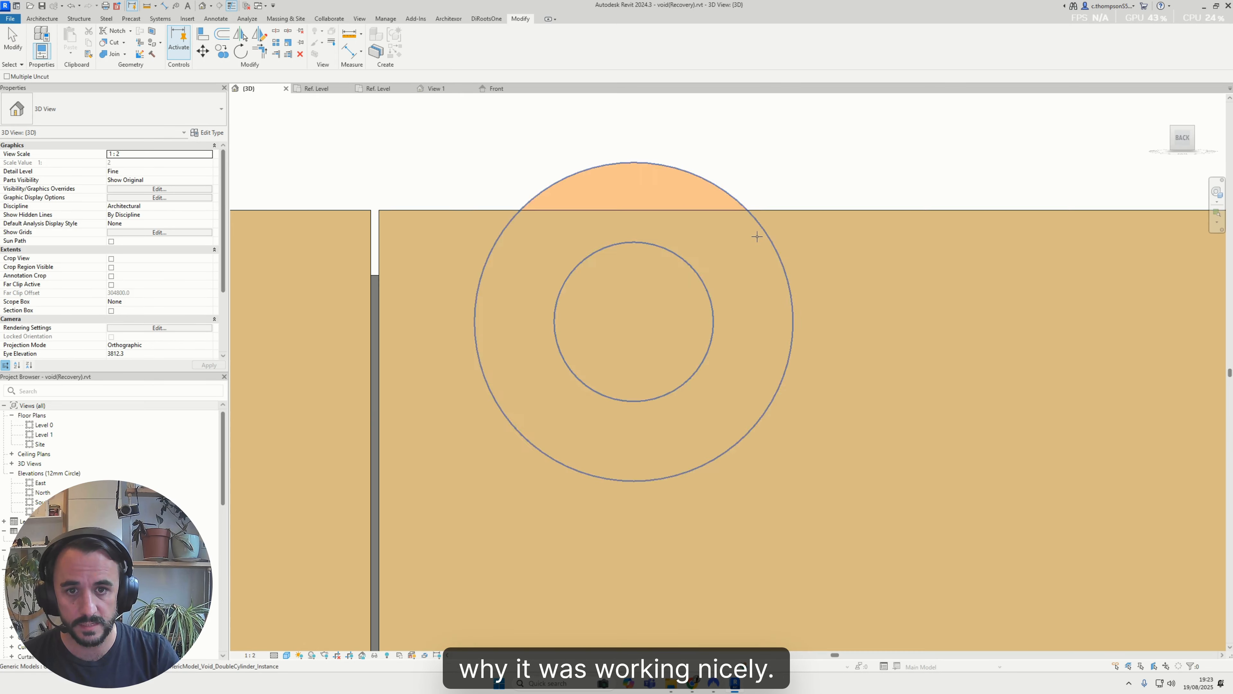
# Display the view in Wireframe and move the uncut void off the top bolt hole to beside the plate
pyautogui.click(639, 199)
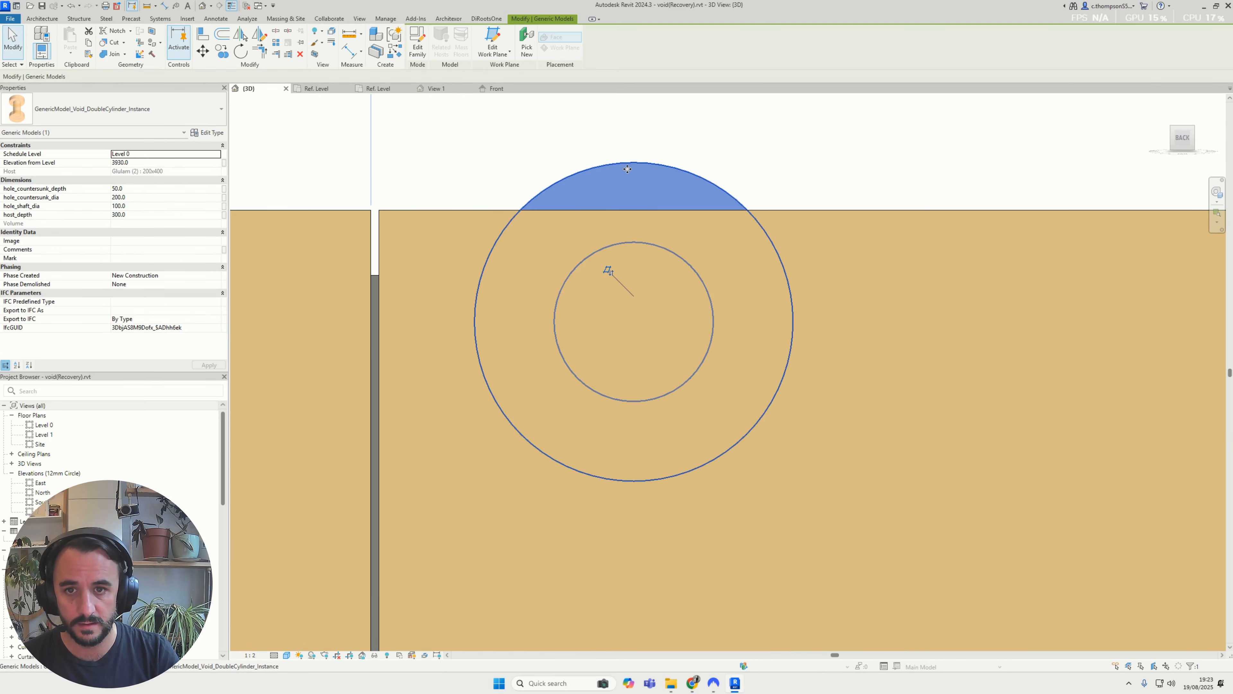
pyautogui.click(287, 655)
pyautogui.click(305, 596)
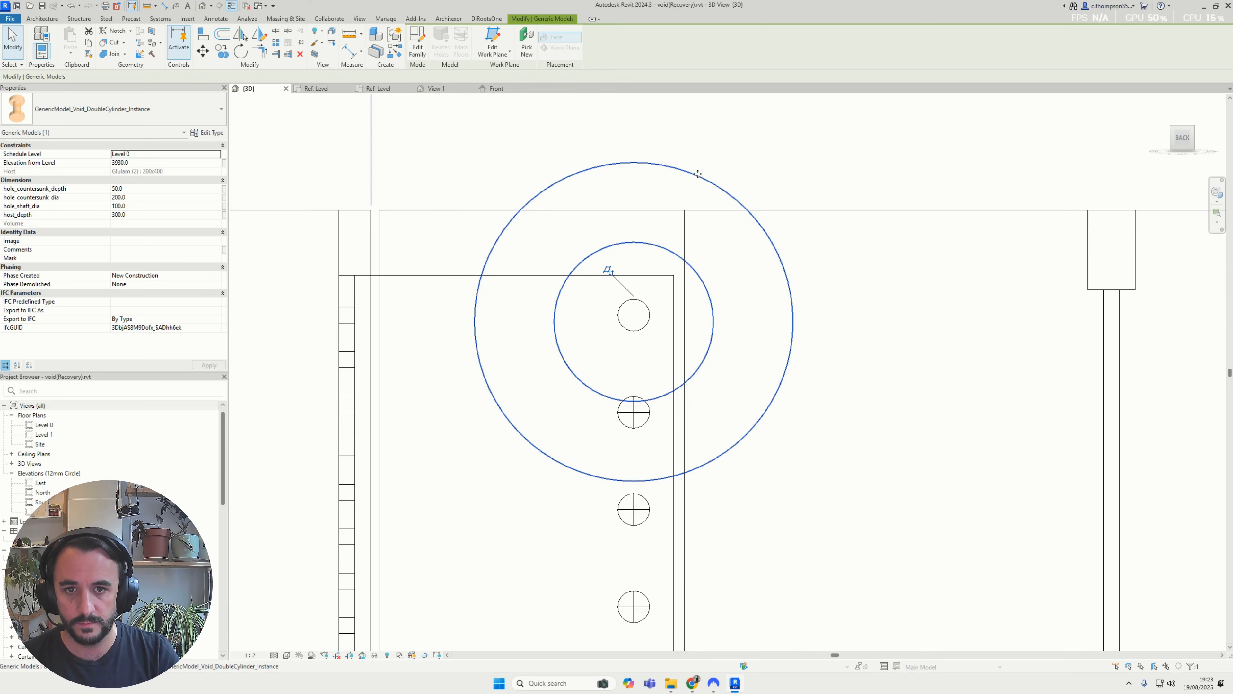
pyautogui.moveTo(698, 174); pyautogui.dragTo(849, 435)
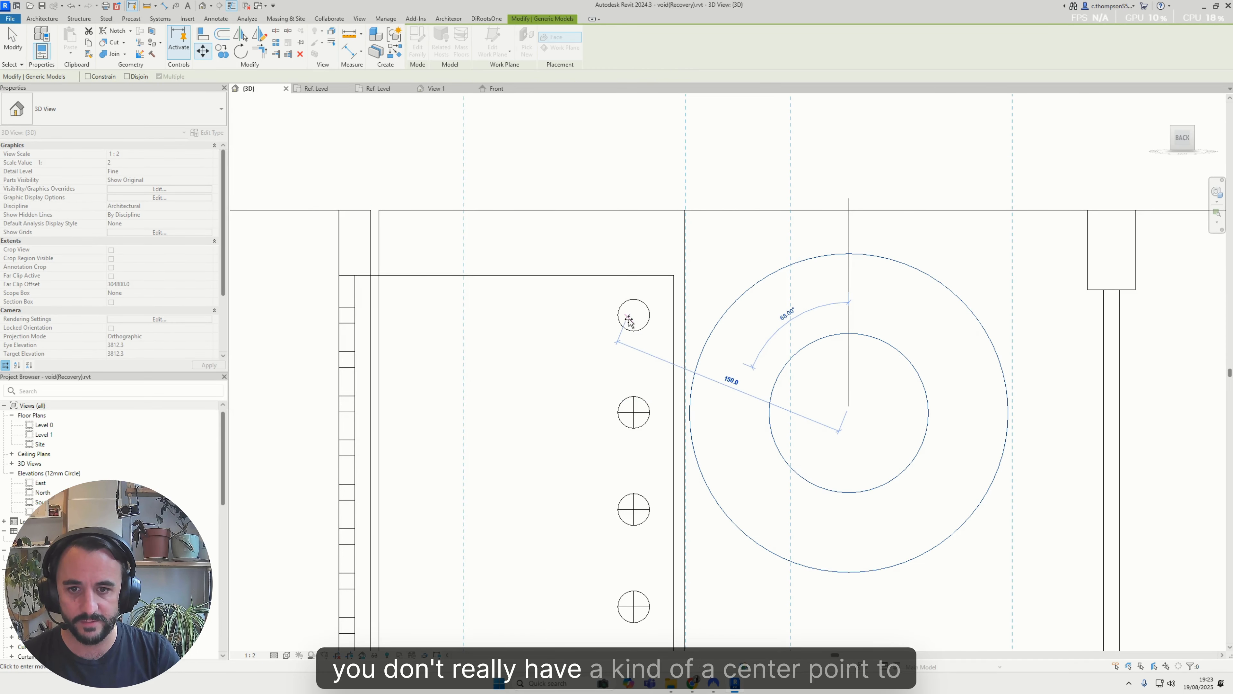
# Try to move the void from its centre onto the top bolt hole that has no centre lines
pyautogui.scroll(4, 629, 322)
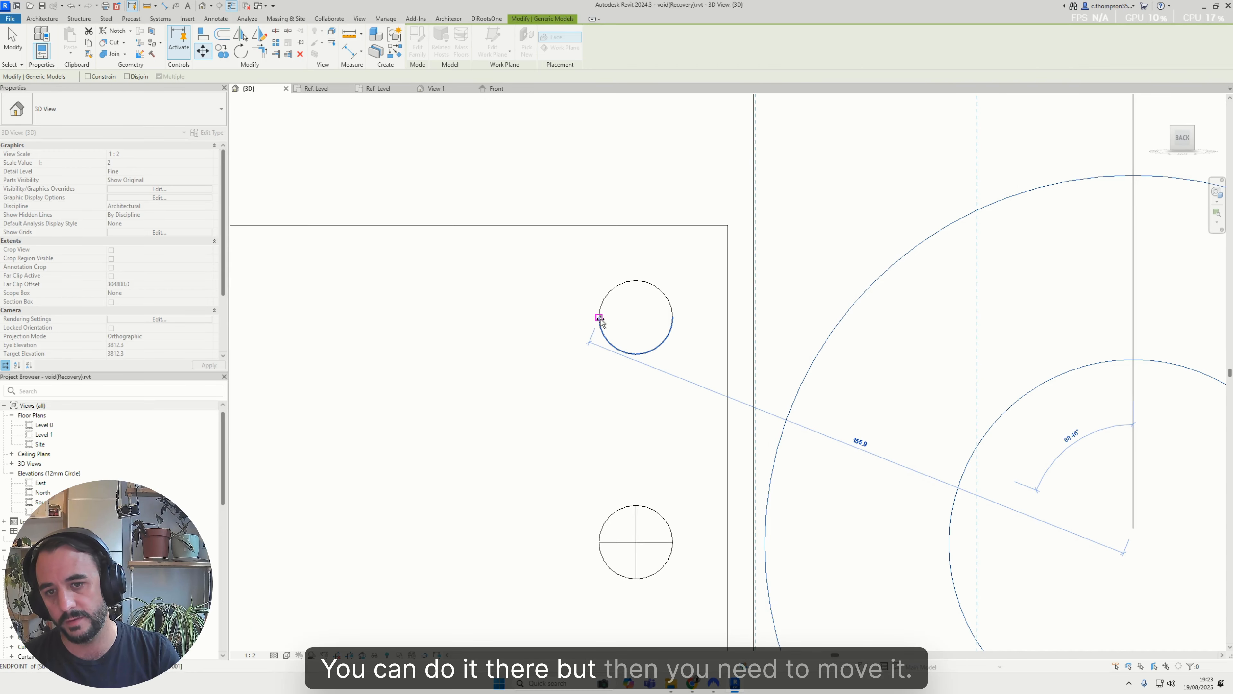
pyautogui.scroll(-8, 638, 317)
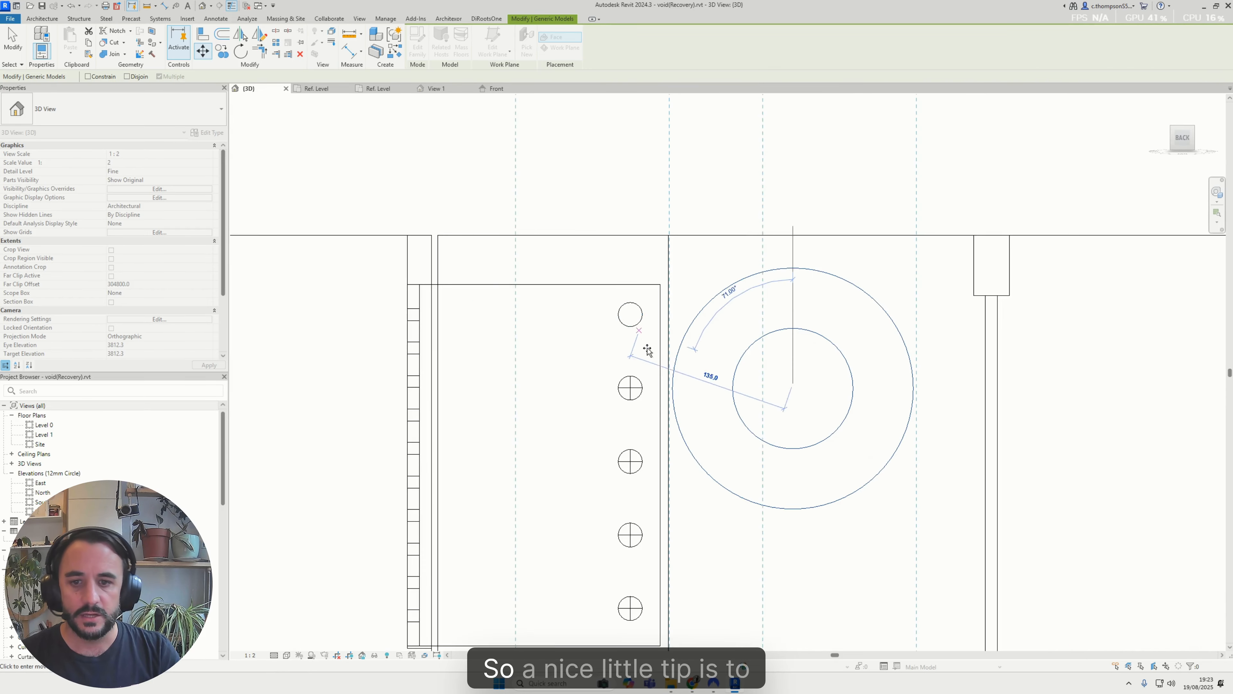
pyautogui.scroll(6, 639, 386)
pyautogui.scroll(-4, 716, 382)
pyautogui.press('Escape')
pyautogui.press('Escape')
pyautogui.scroll(-3, 798, 380)
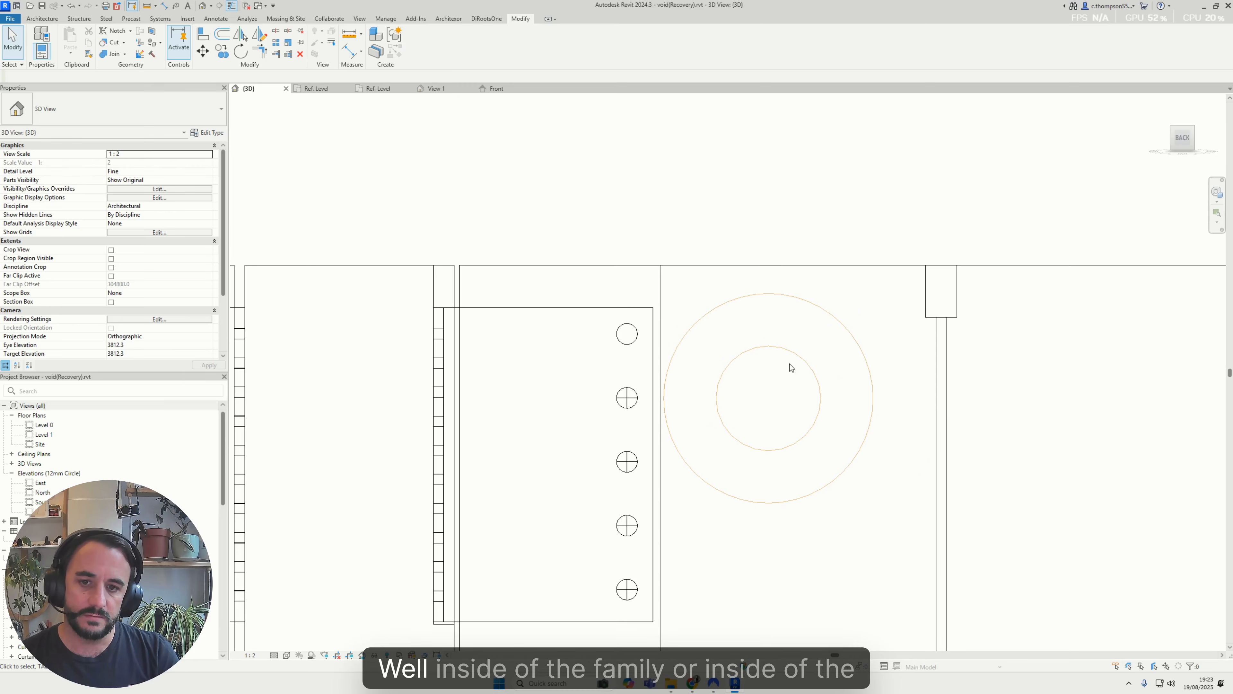
pyautogui.scroll(3, 596, 326)
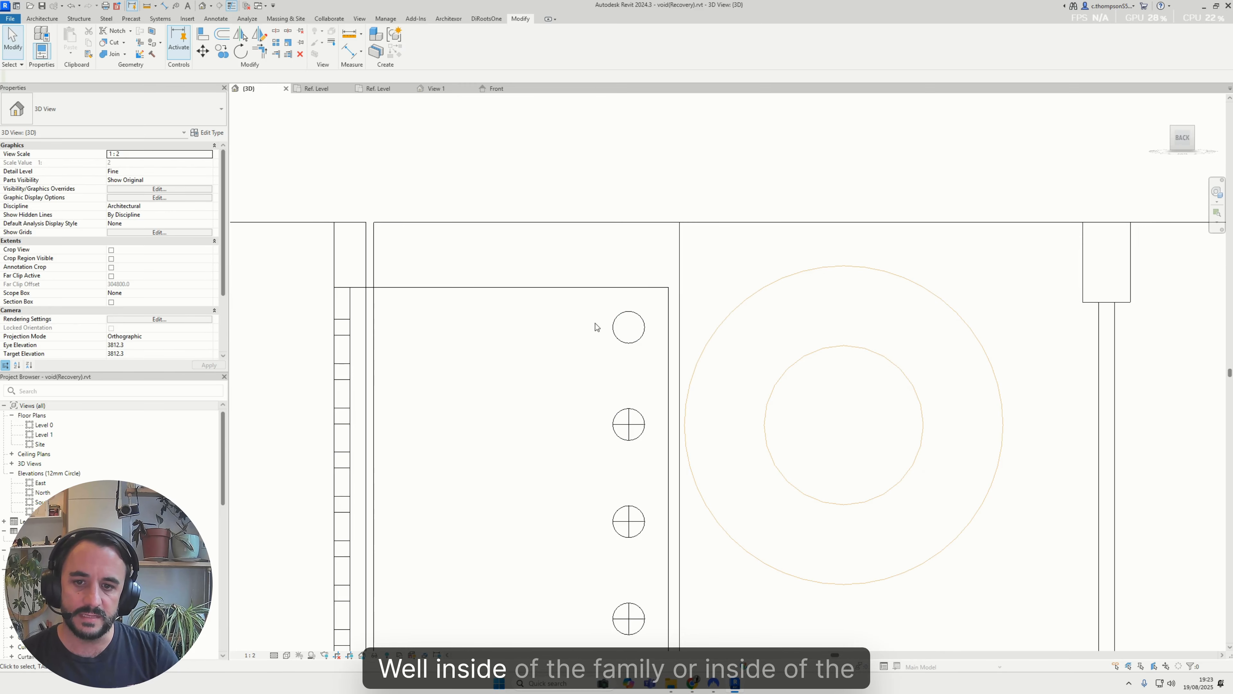
pyautogui.doubleClick(561, 288)
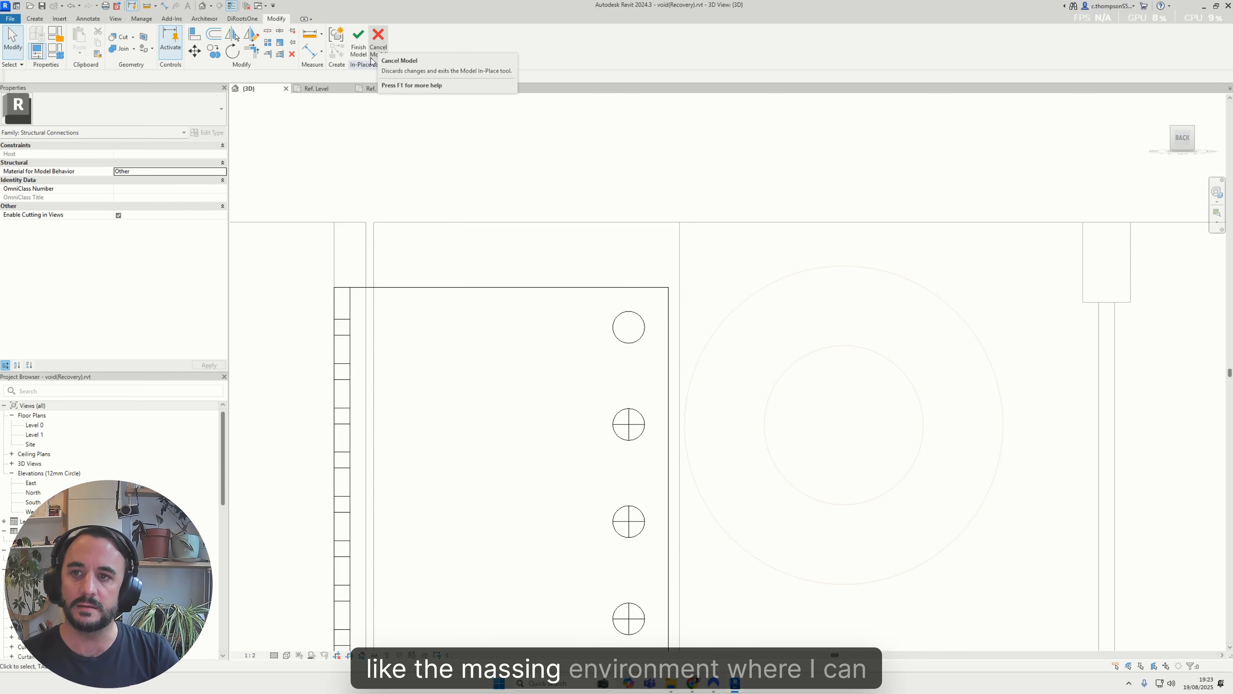
pyautogui.click(421, 288)
pyautogui.click(500, 267)
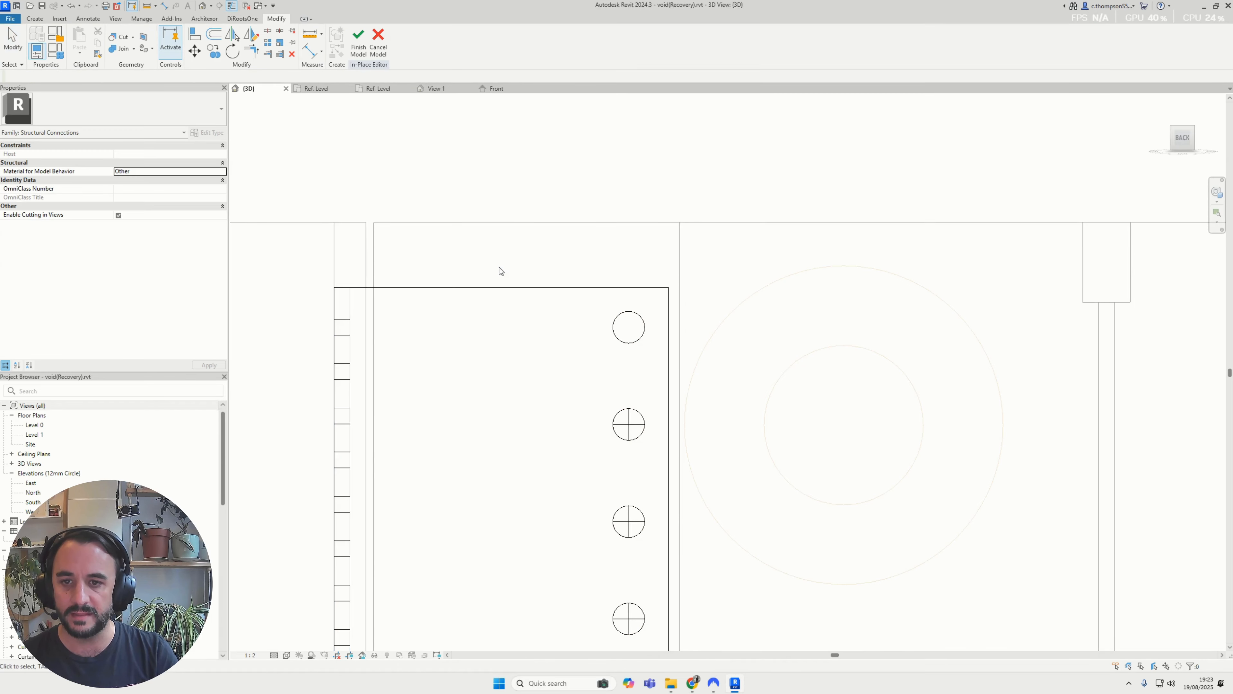
pyautogui.click(377, 48)
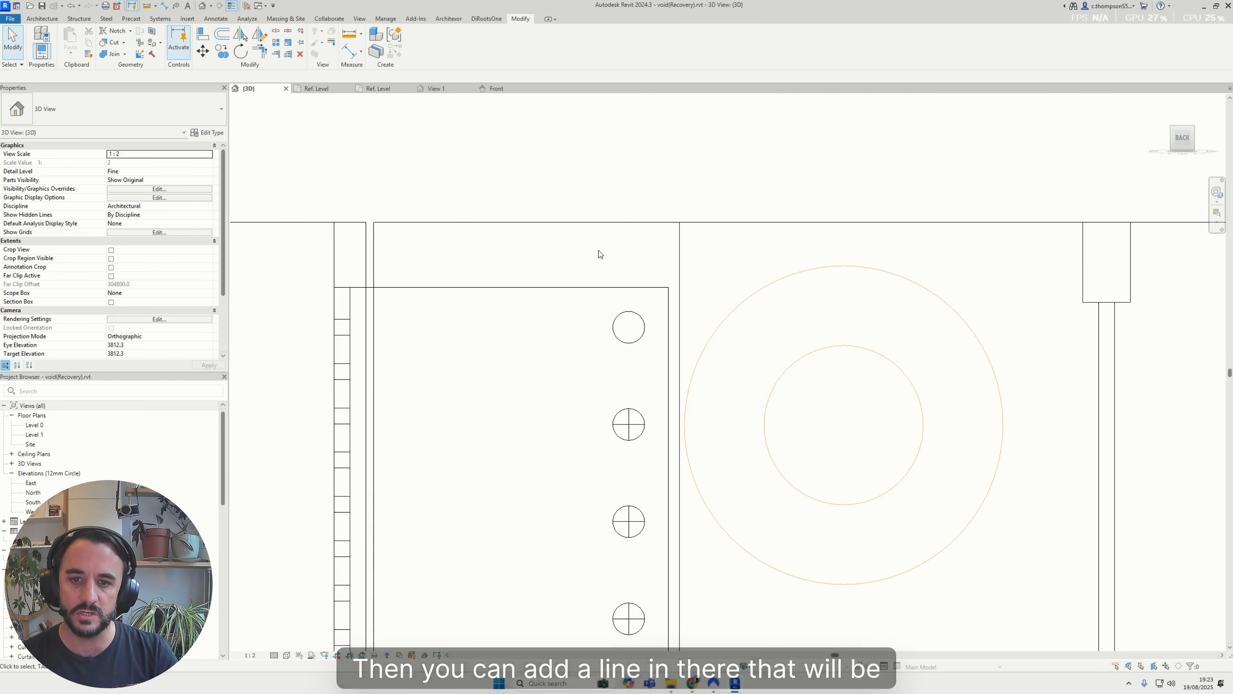
# In the void family's Ref. Level plan, draw a vertical model line across the inner circle's diameter
pyautogui.scroll(-3, 606, 364)
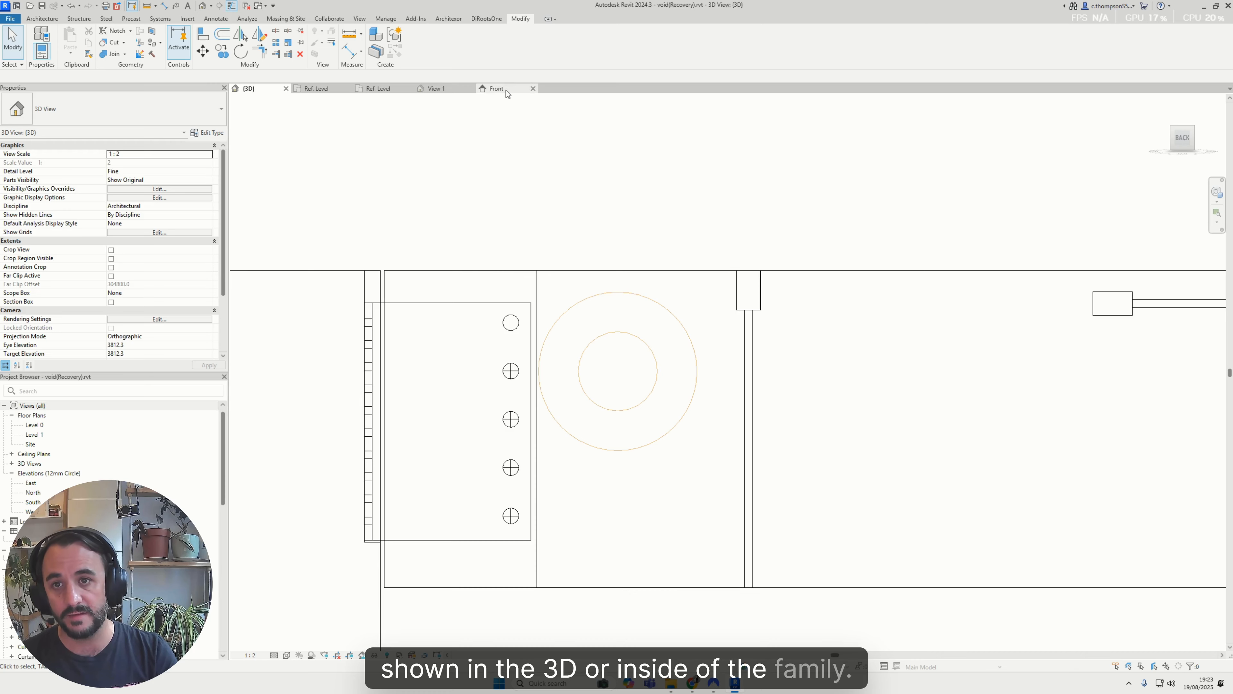
pyautogui.click(496, 88)
pyautogui.click(443, 91)
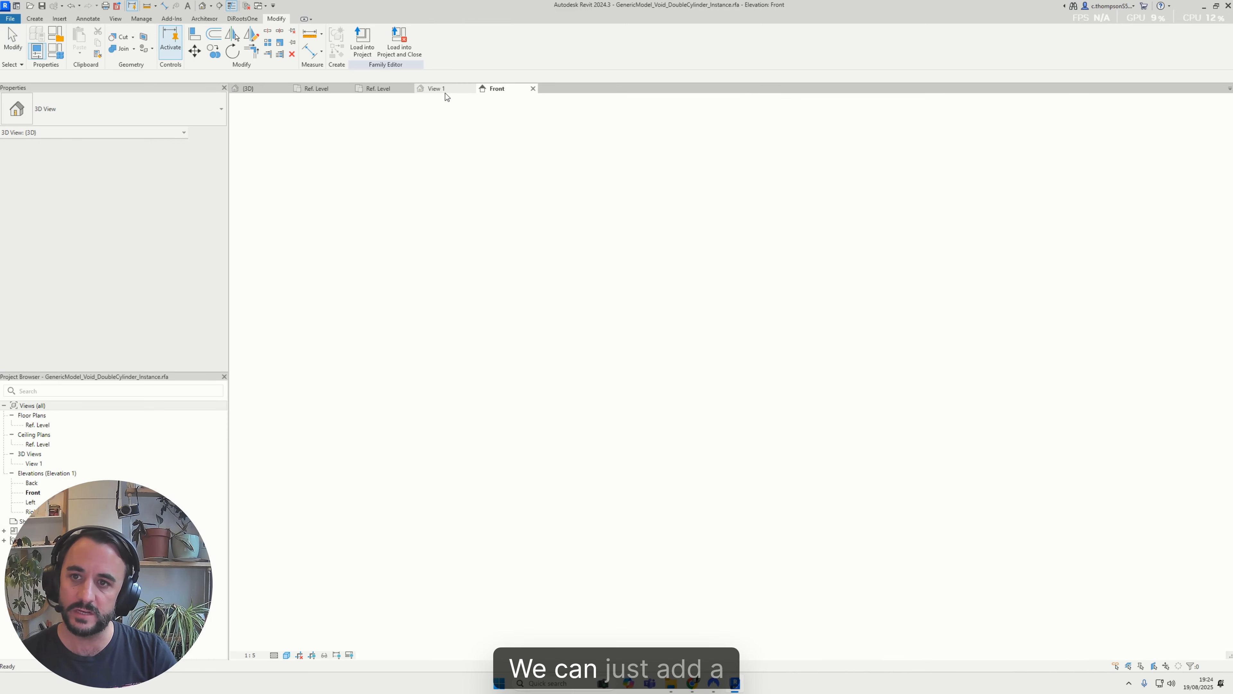
pyautogui.click(379, 89)
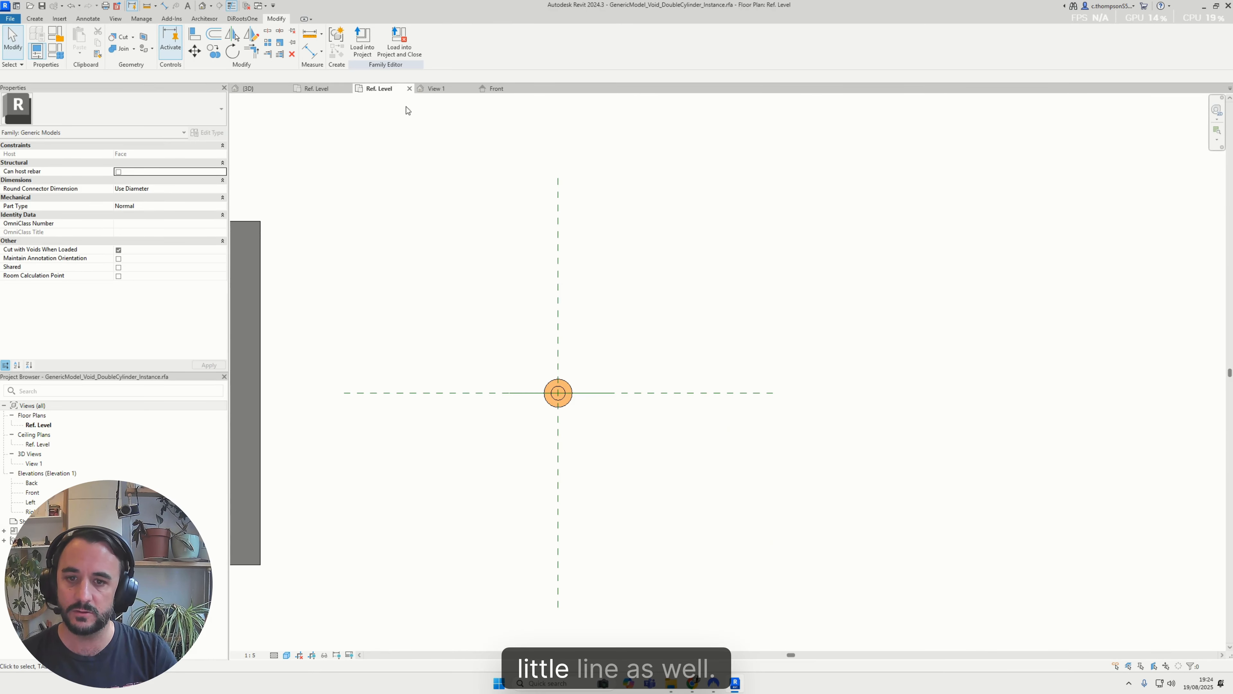
pyautogui.scroll(5, 575, 388)
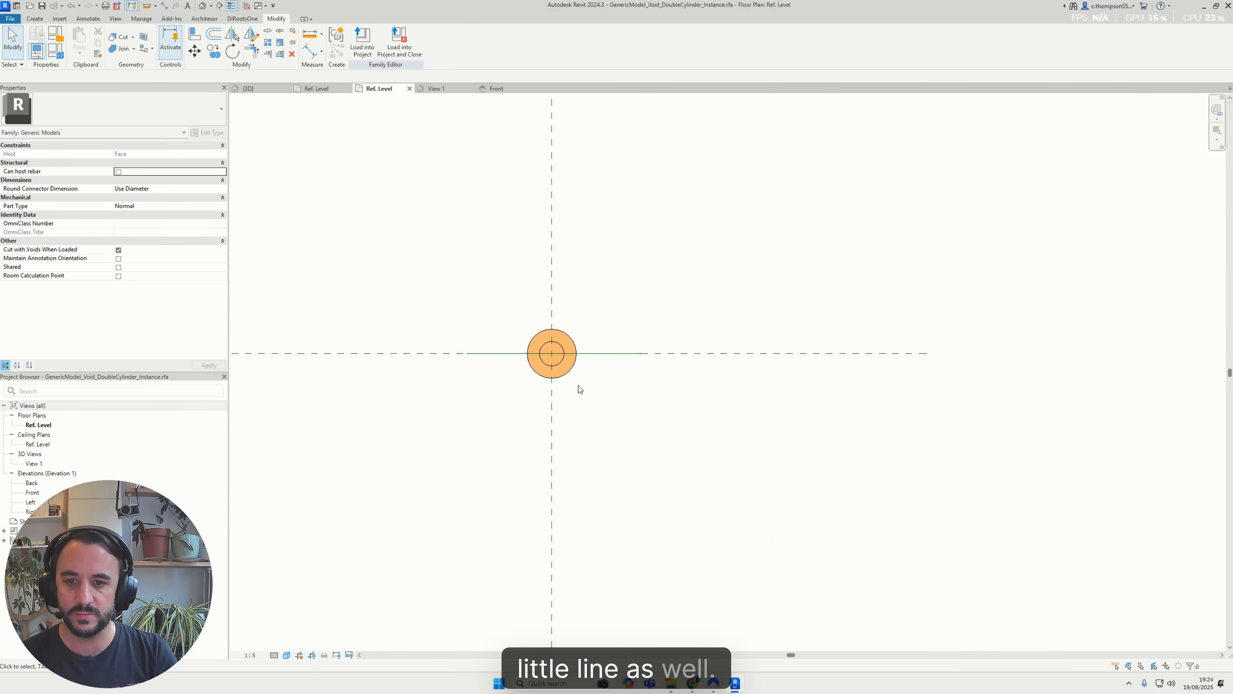
pyautogui.click(100, 19)
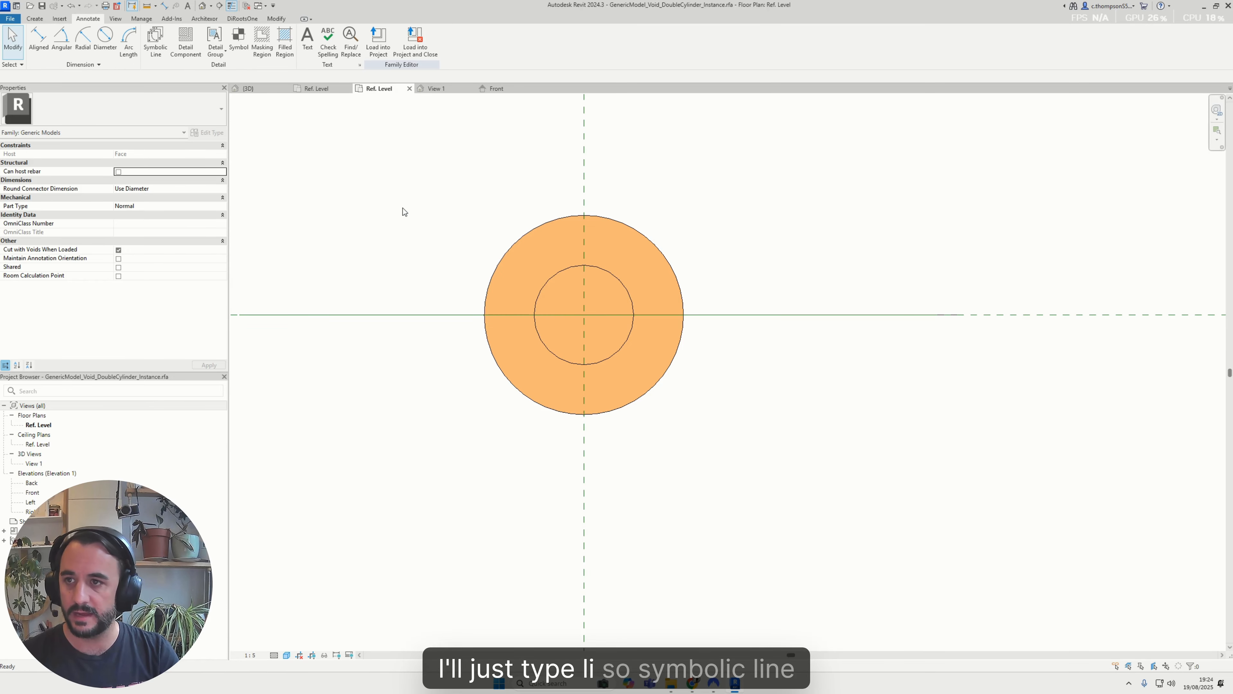
pyautogui.press('l')
pyautogui.press('i')
pyautogui.scroll(4, 531, 306)
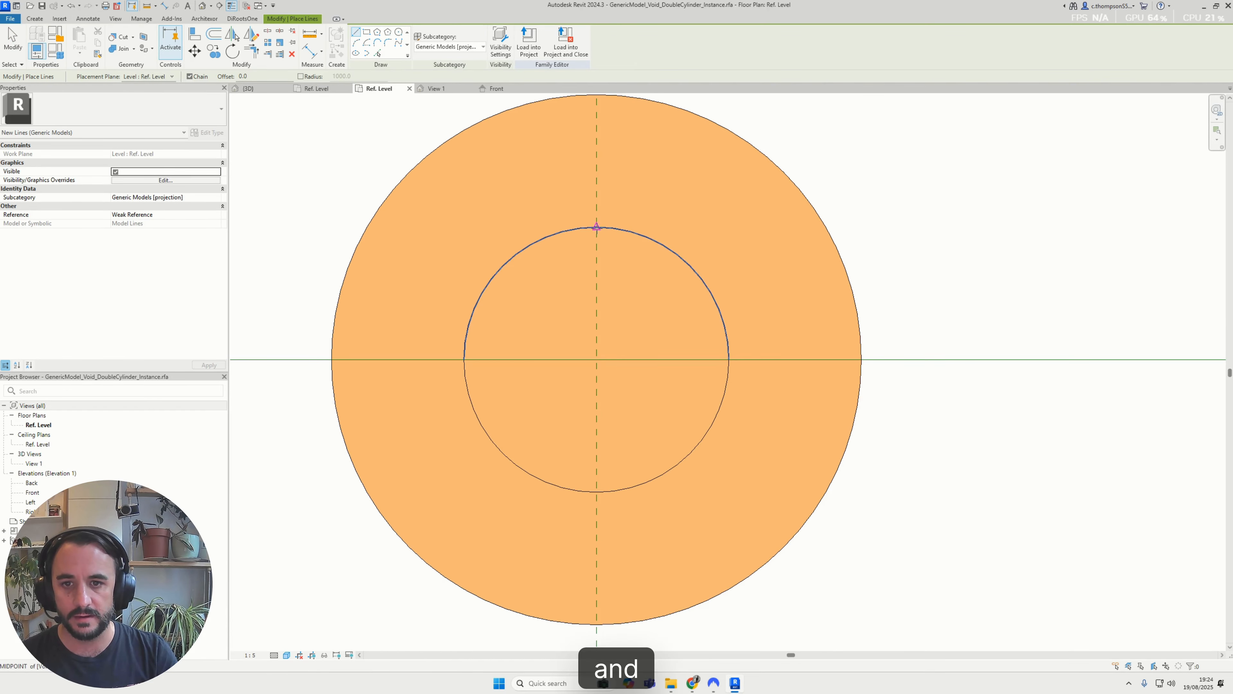
pyautogui.click(597, 227)
# Align the vertical model line to the vertical centre reference plane and lock it there
pyautogui.press('a')
pyautogui.press('l')
pyautogui.scroll(-3, 599, 494)
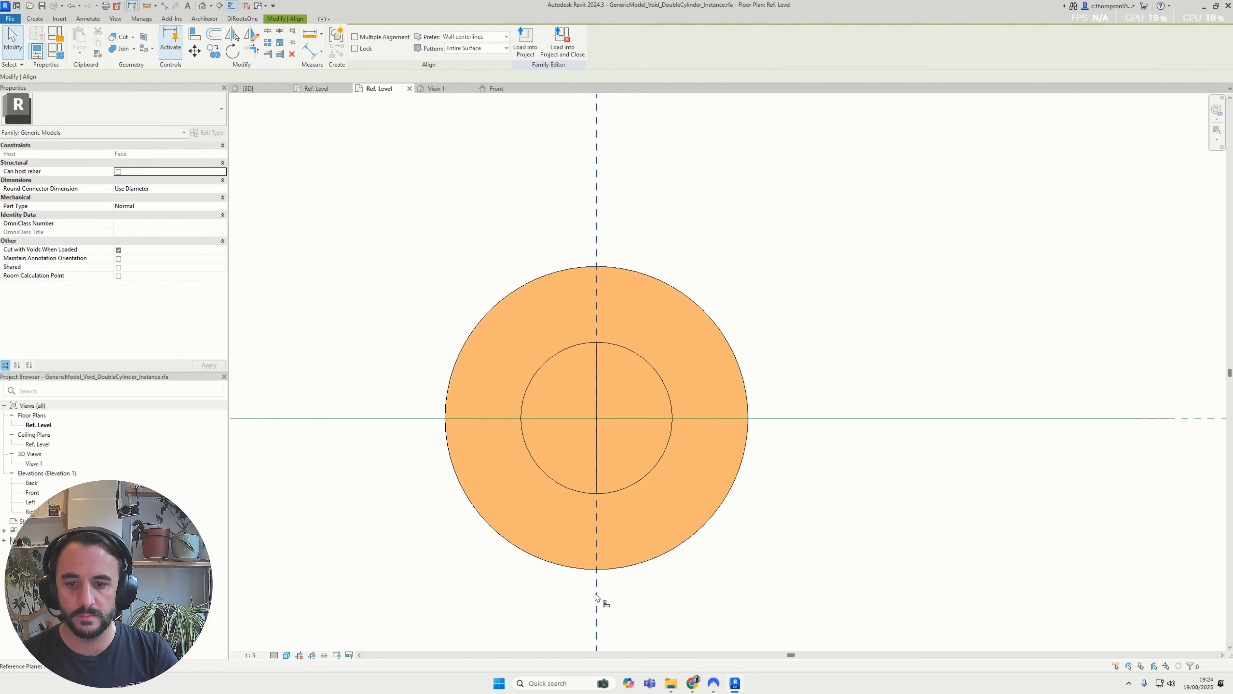
pyautogui.click(580, 357)
pyautogui.press('Escape')
pyautogui.press('Escape')
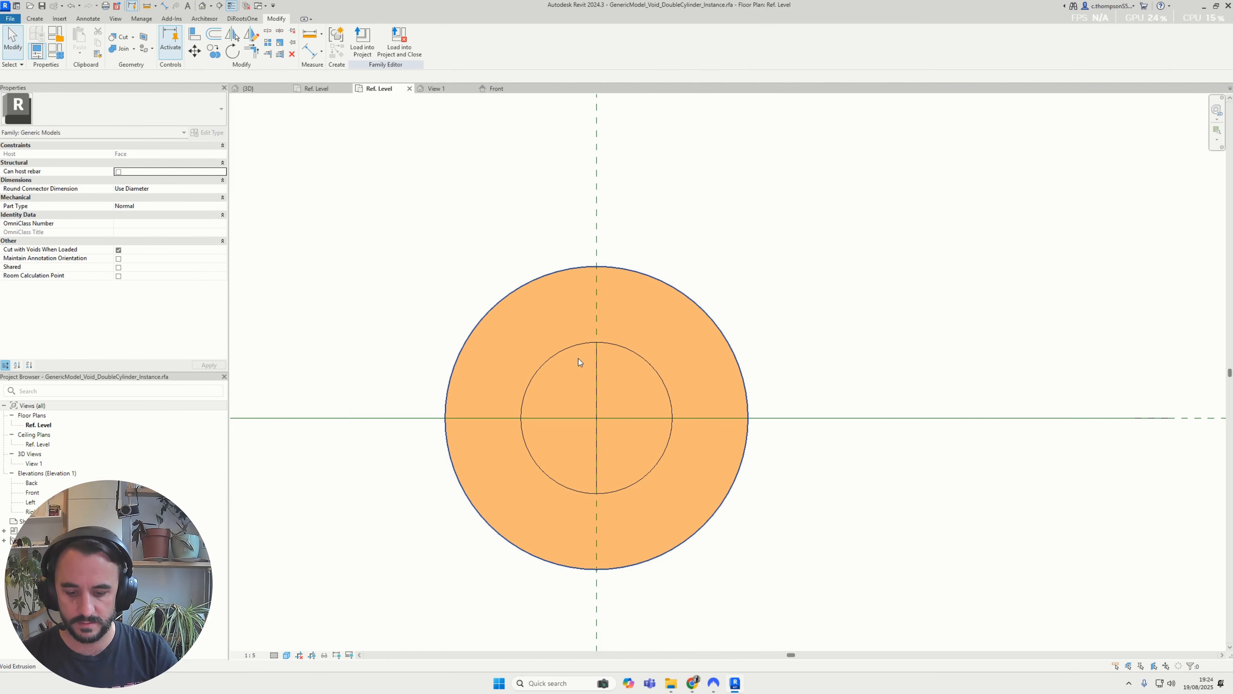
# Draw a 100 mm horizontal model line across the inner circle and align and lock it to the horizontal reference plane
pyautogui.press('l')
pyautogui.press('i')
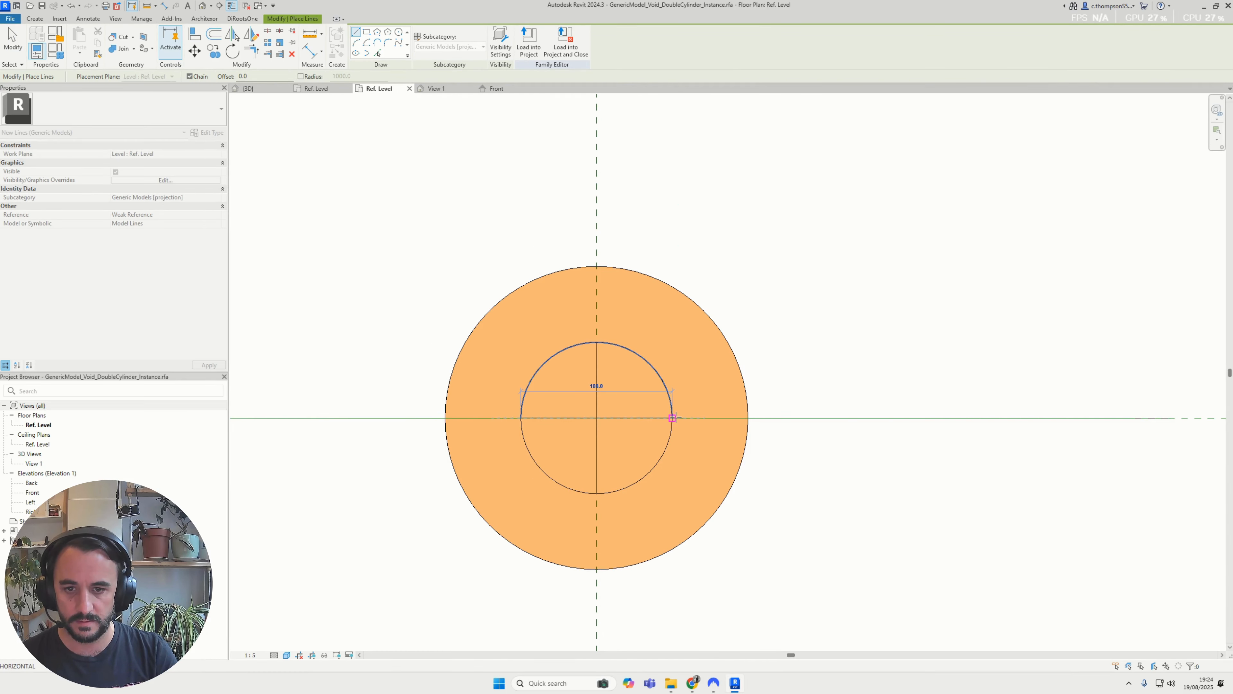
pyautogui.press('a')
pyautogui.press('l')
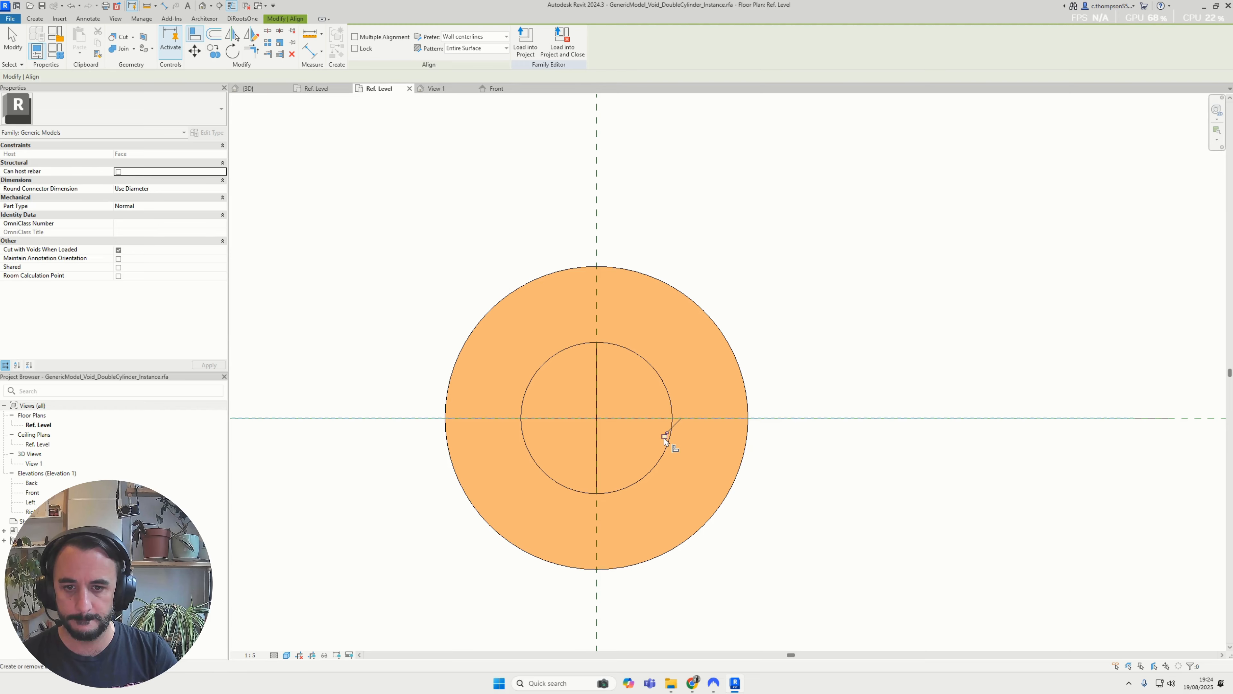
pyautogui.press('Escape')
pyautogui.press('Escape')
pyautogui.scroll(-3, 665, 416)
pyautogui.moveTo(663, 431); pyautogui.dragTo(658, 484, button='middle')
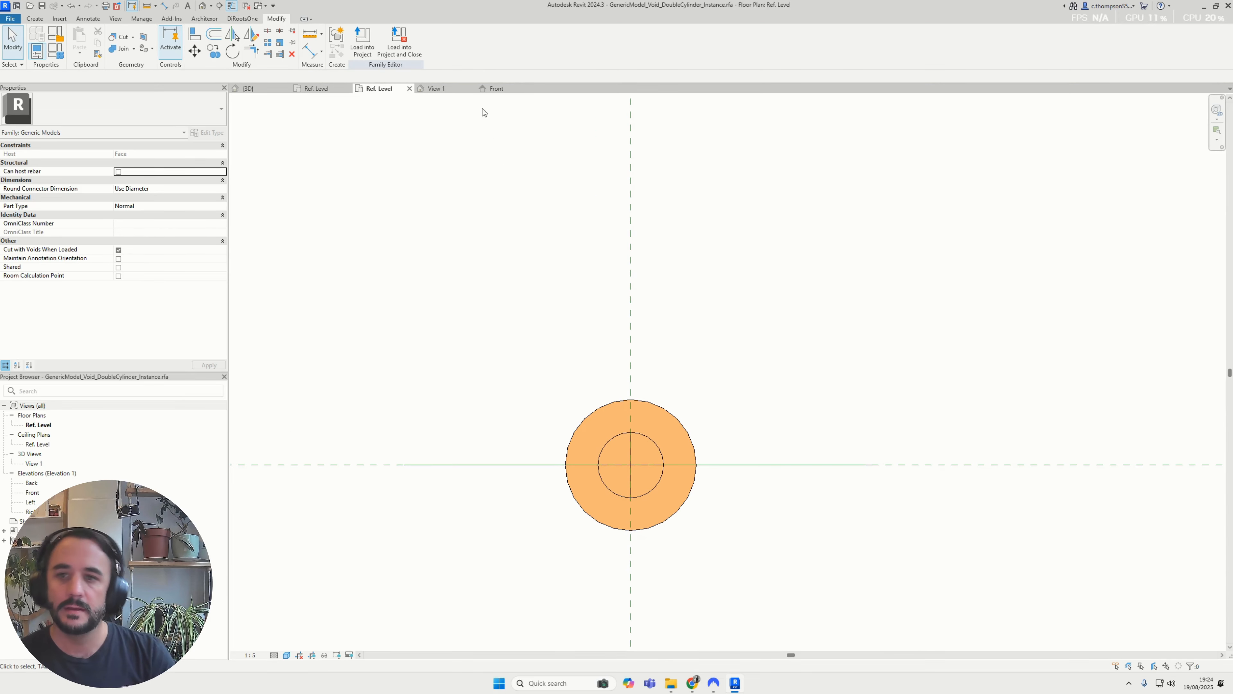
# In the Front elevation, align and lock the new model line to the reference plane at the void's top face
pyautogui.click(495, 89)
pyautogui.scroll(2, 776, 408)
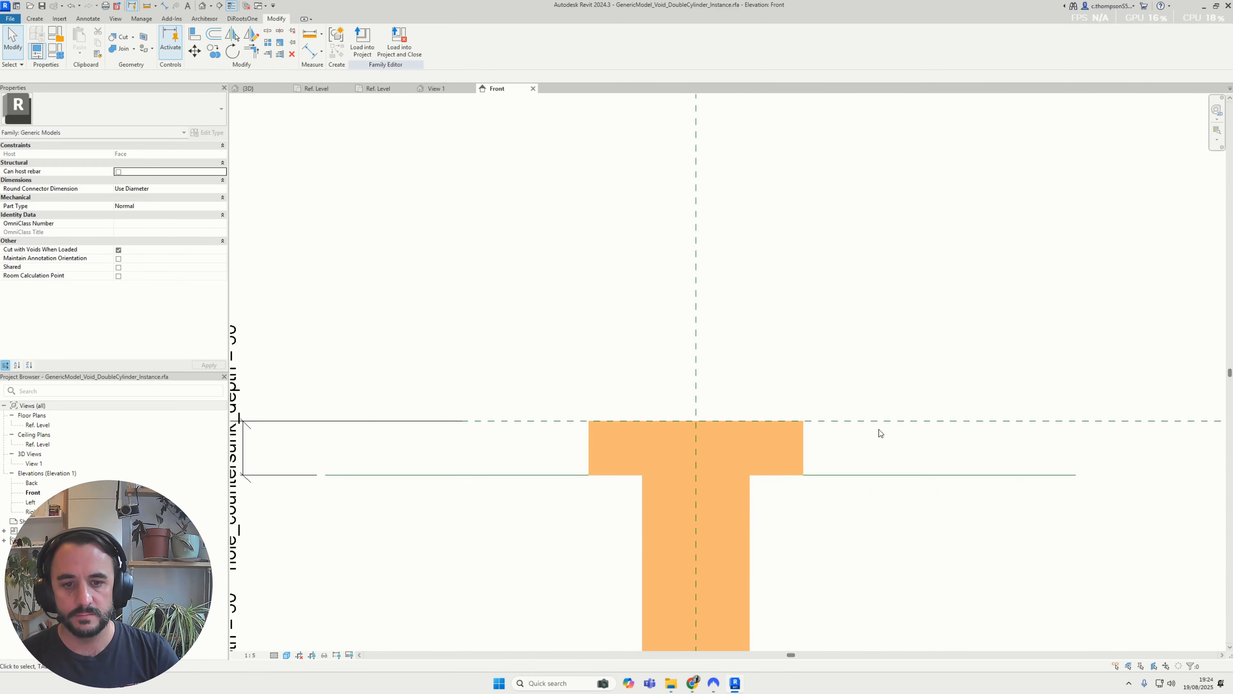
pyautogui.press('a')
pyautogui.press('l')
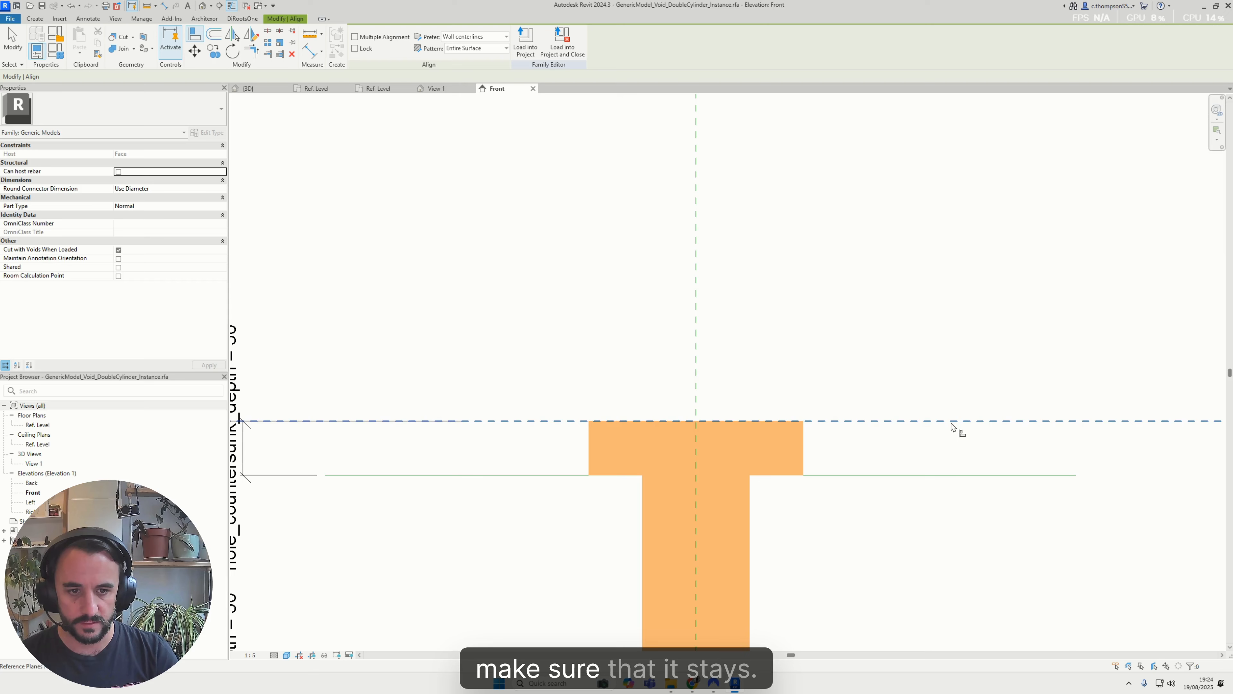
pyautogui.click(704, 421)
pyautogui.click(713, 422)
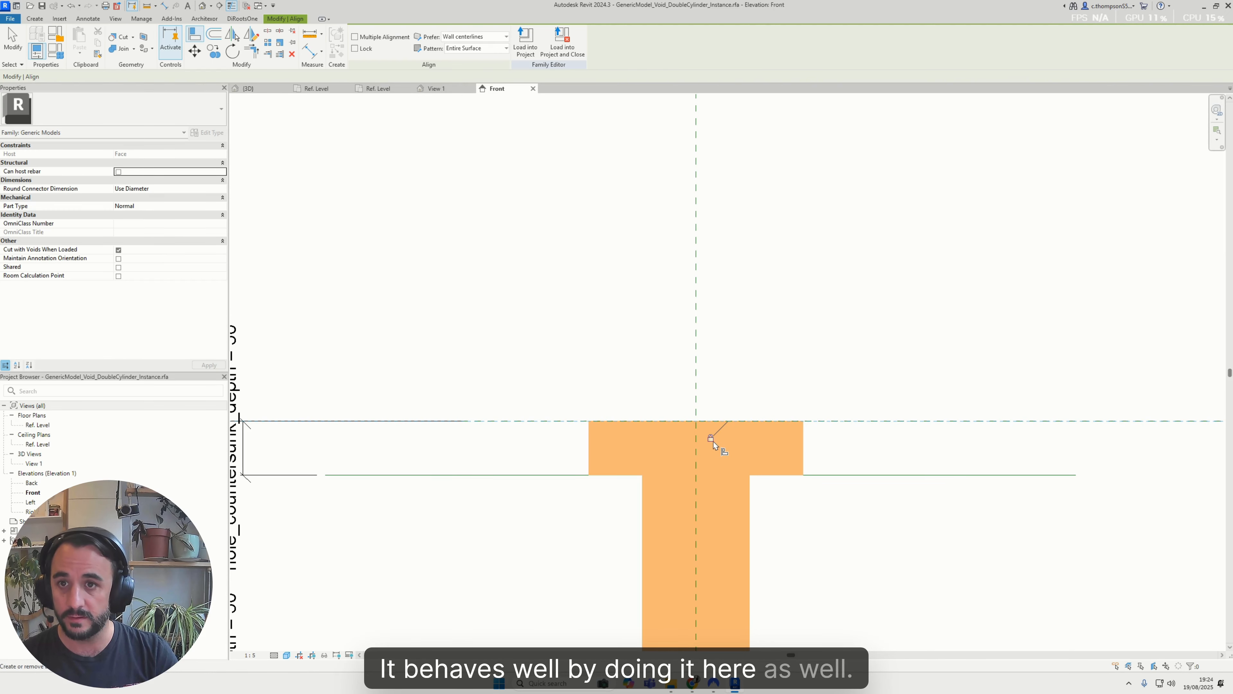
pyautogui.press('Escape')
pyautogui.press('Escape')
# In the Left elevation, align and lock the other model line to the reference plane at the void's top face
pyautogui.doubleClick(31, 502)
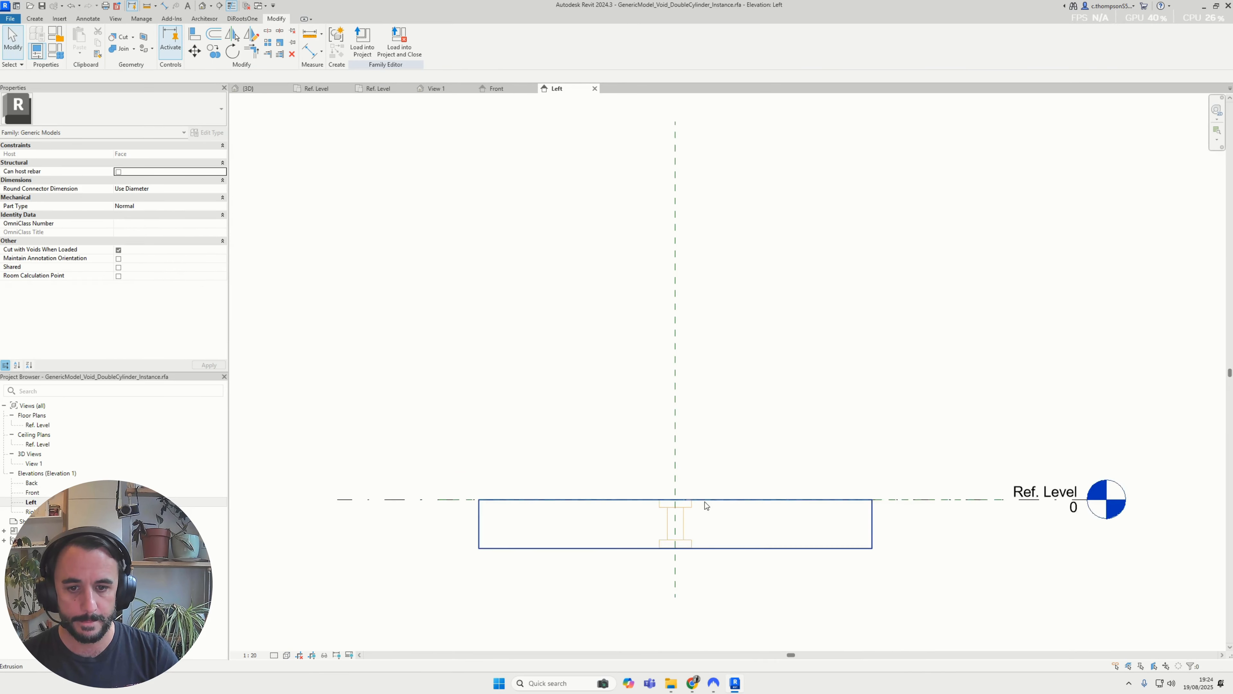
pyautogui.scroll(3, 704, 501)
pyautogui.press('a')
pyautogui.press('l')
pyautogui.scroll(-2, 800, 526)
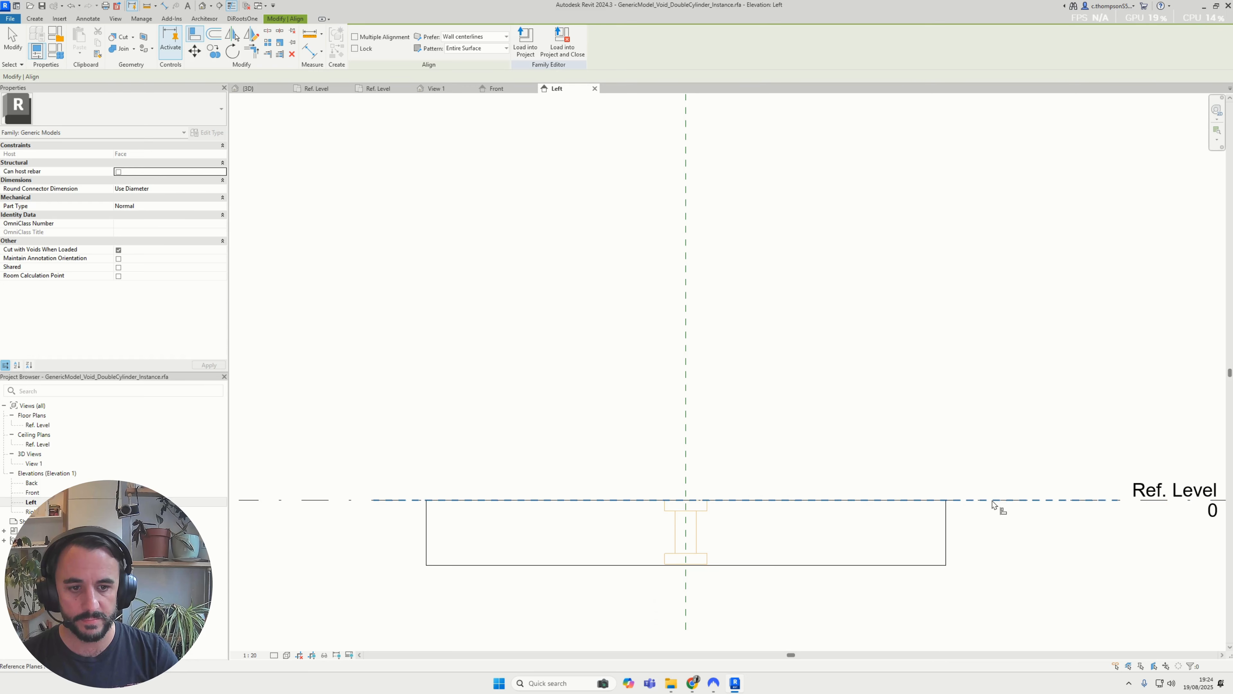
pyautogui.scroll(4, 709, 508)
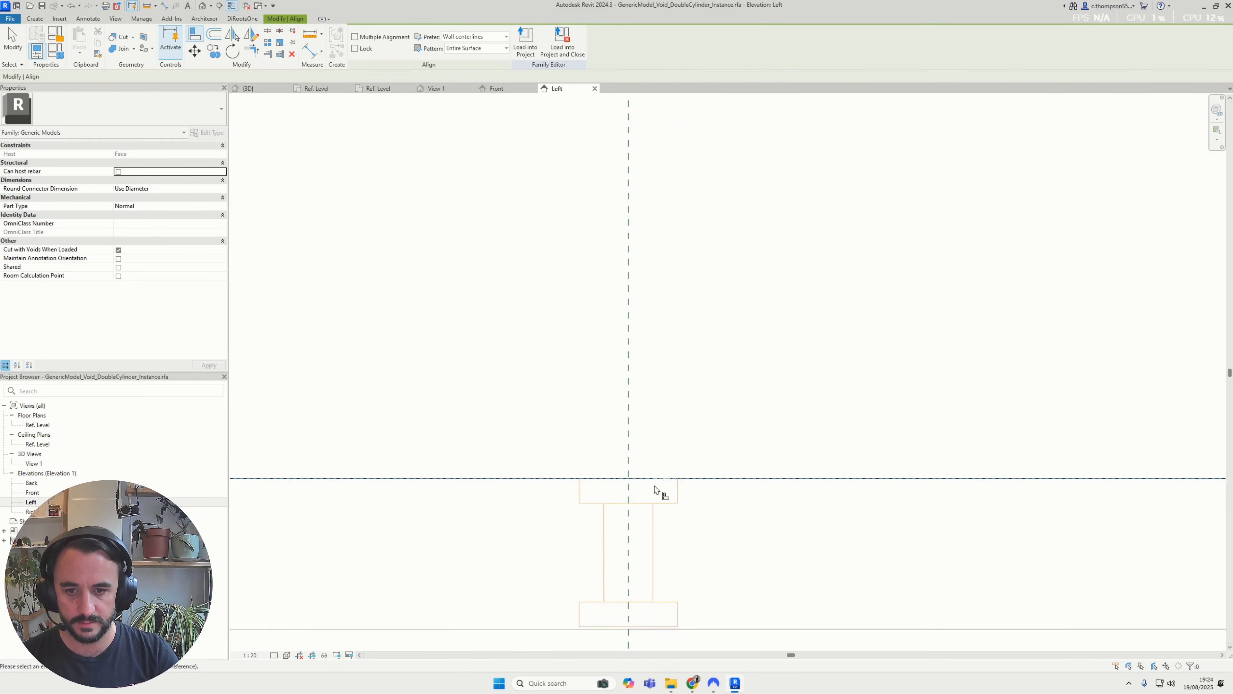
pyautogui.click(630, 475)
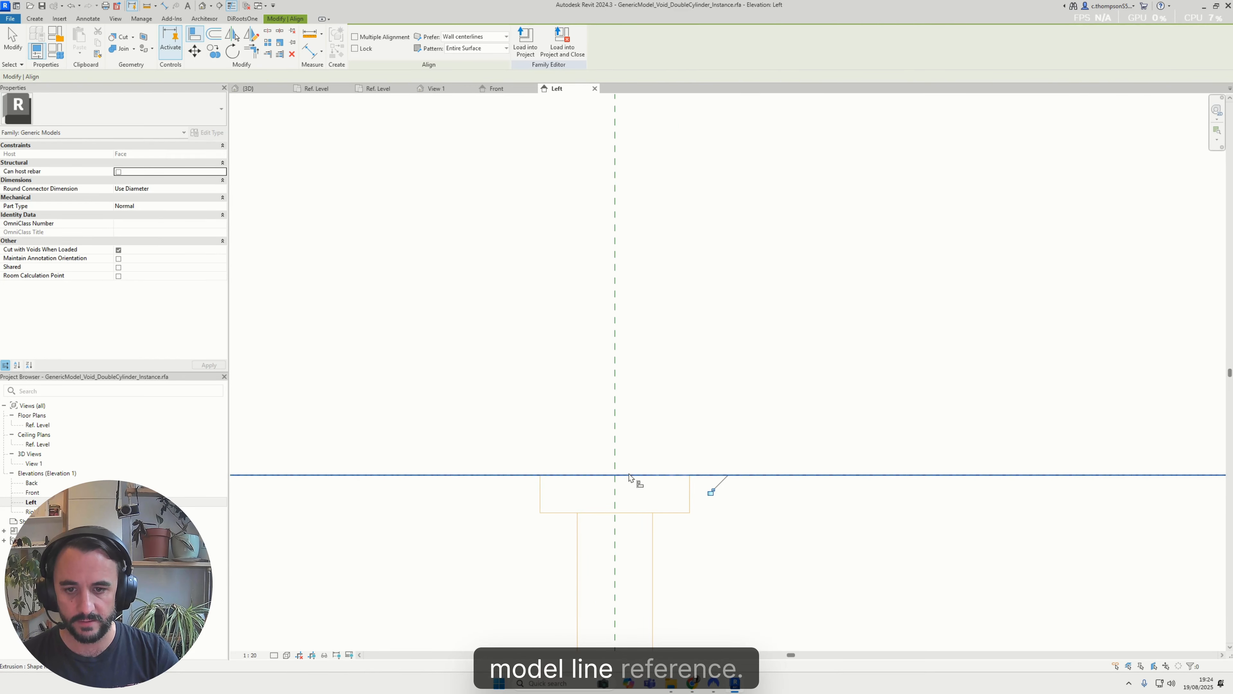
pyautogui.press('Escape')
pyautogui.scroll(-2, 709, 501)
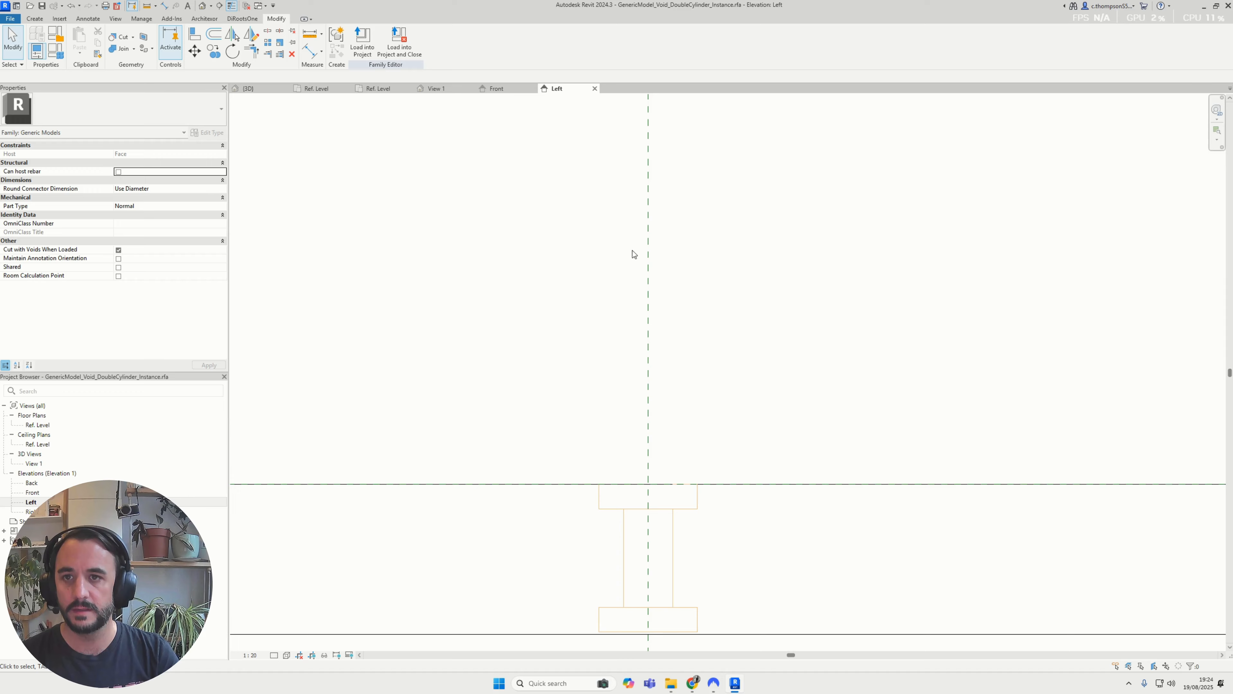
# Load the updated double-cylinder void family into the void(Recovery) project, replacing the existing version
pyautogui.click(362, 41)
pyautogui.click(594, 415)
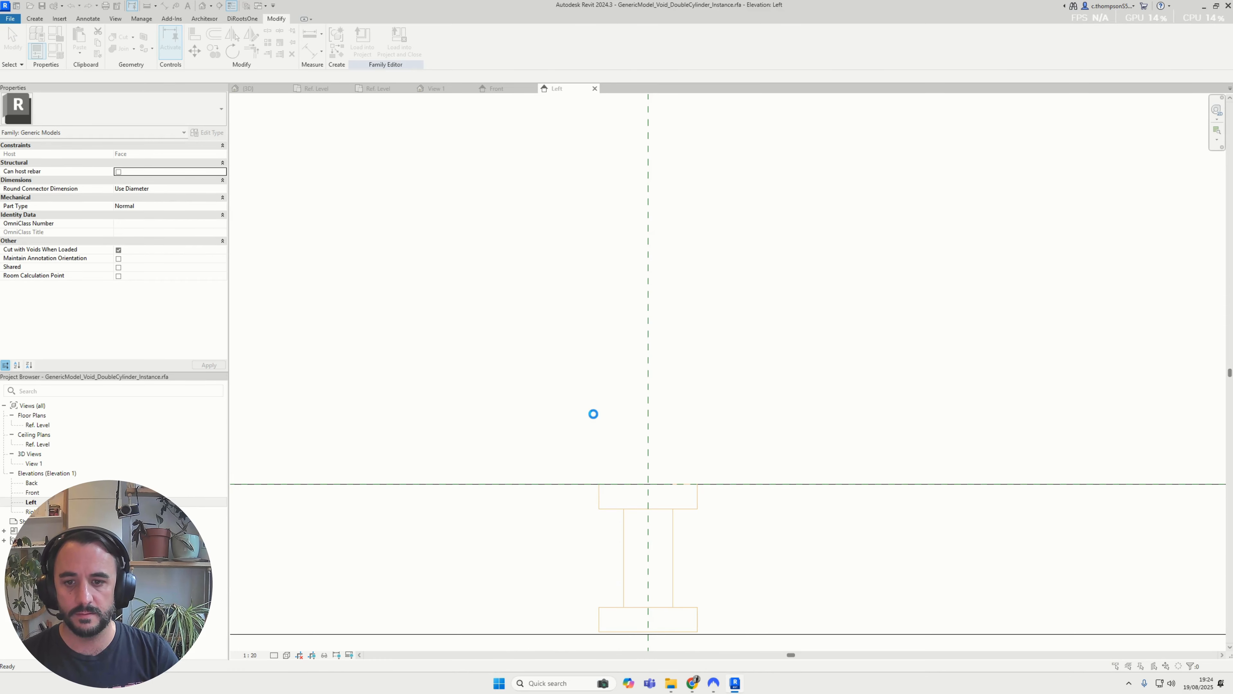
pyautogui.click(583, 316)
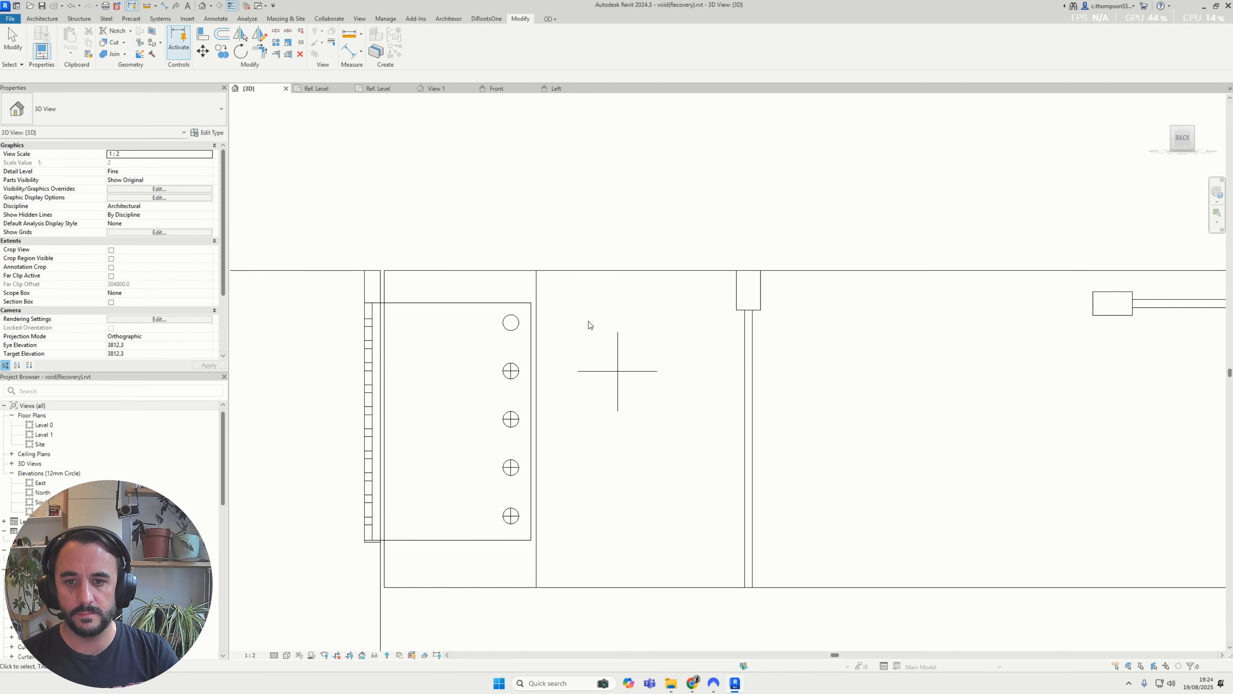
# Cut the glulam beam with the reloaded double-cylinder void beside the plate
pyautogui.scroll(2, 622, 375)
pyautogui.scroll(-2, 631, 413)
pyautogui.scroll(-2, 828, 578)
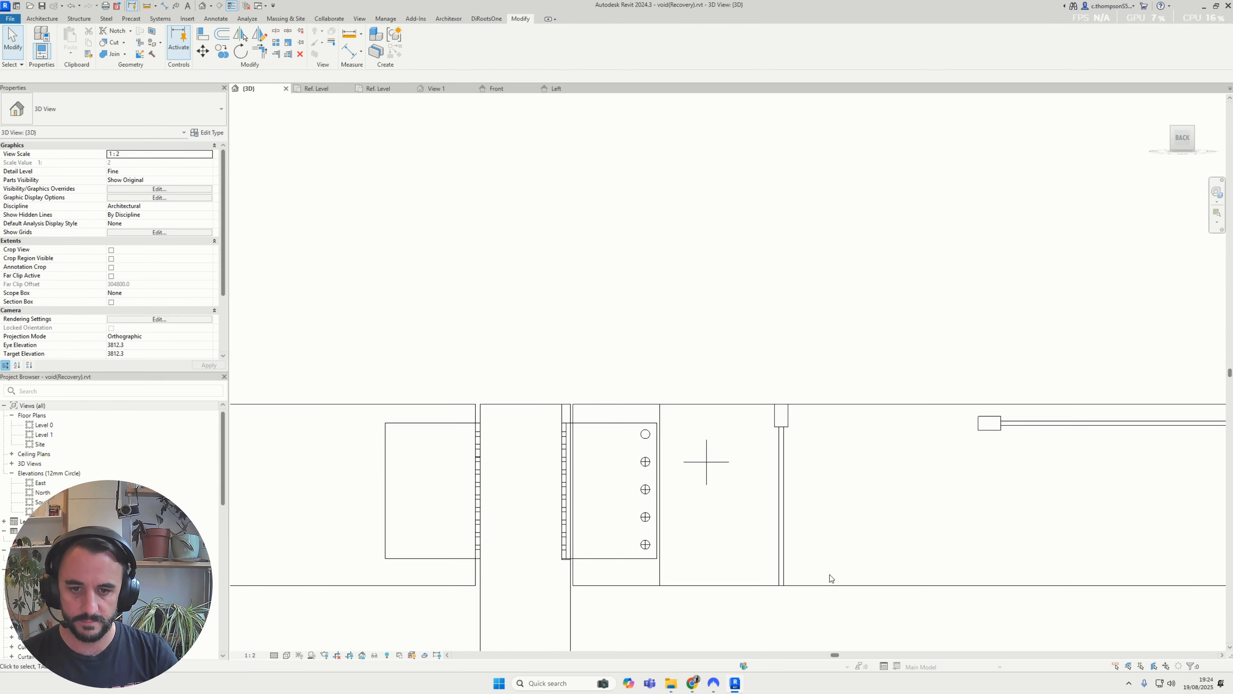
pyautogui.scroll(1, 828, 578)
pyautogui.click(649, 387)
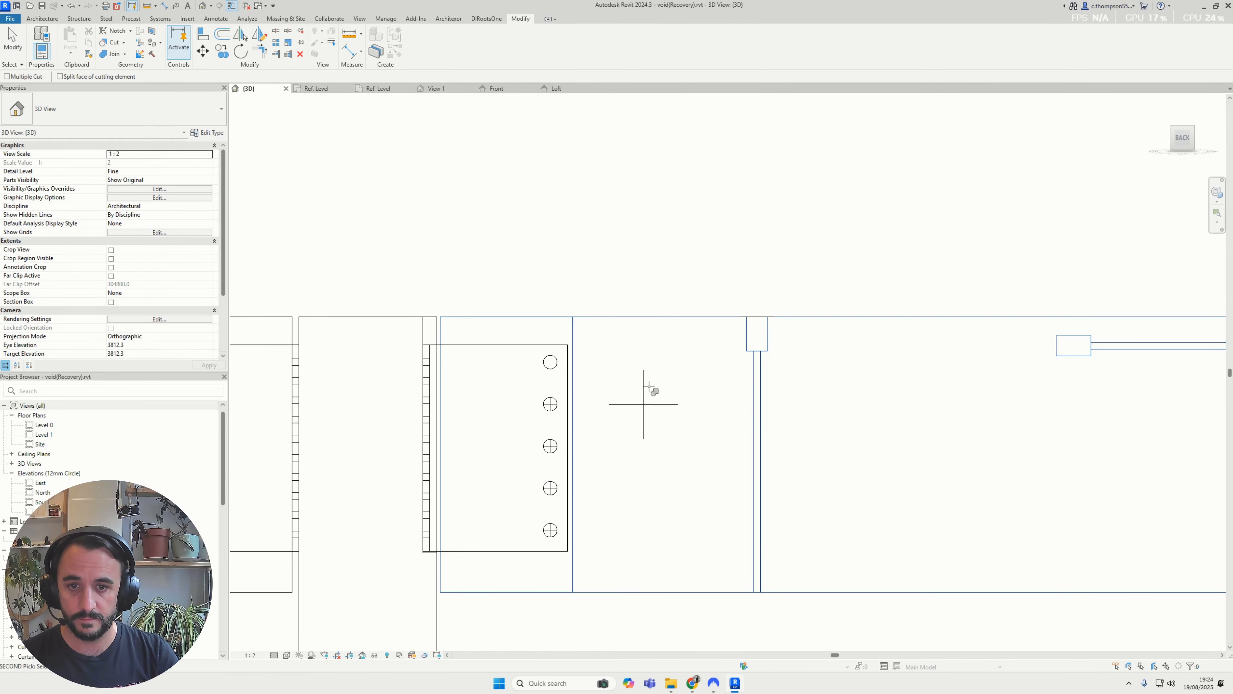
pyautogui.press('Escape')
# Move the void from the crossing of its centre lines onto the centre of the plate's second bolt hole from the top
pyautogui.scroll(2, 732, 535)
pyautogui.click(586, 314)
pyautogui.scroll(2, 572, 314)
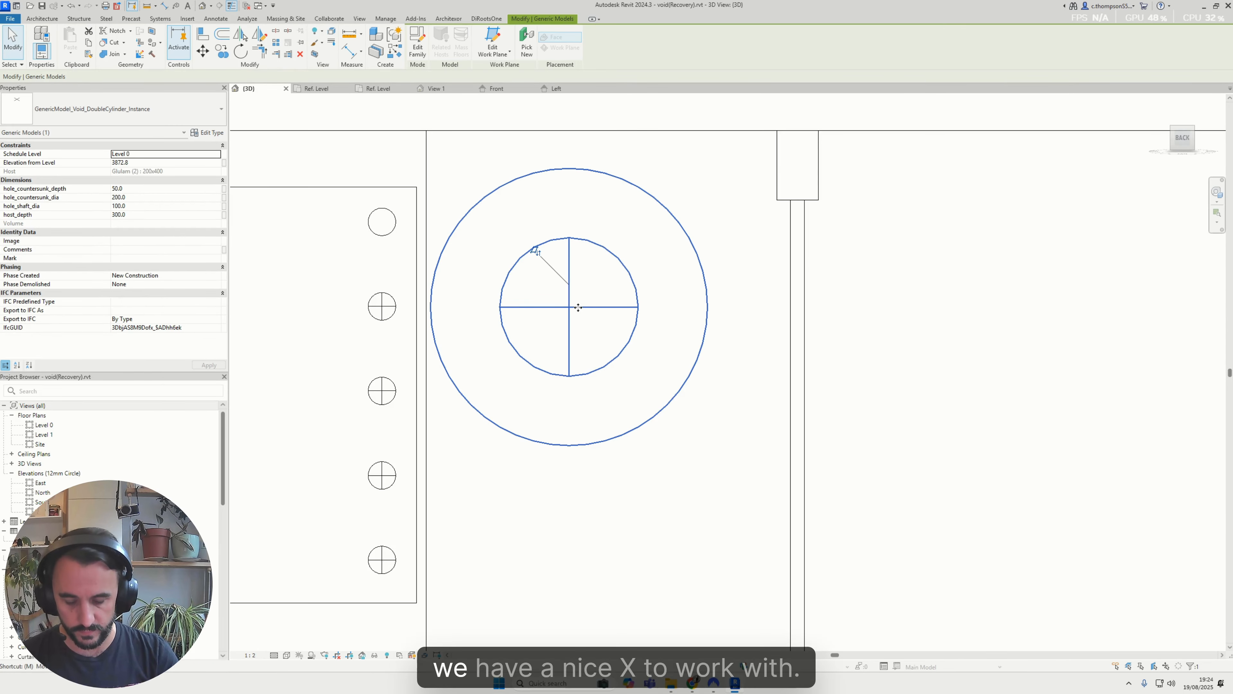
pyautogui.click(382, 310)
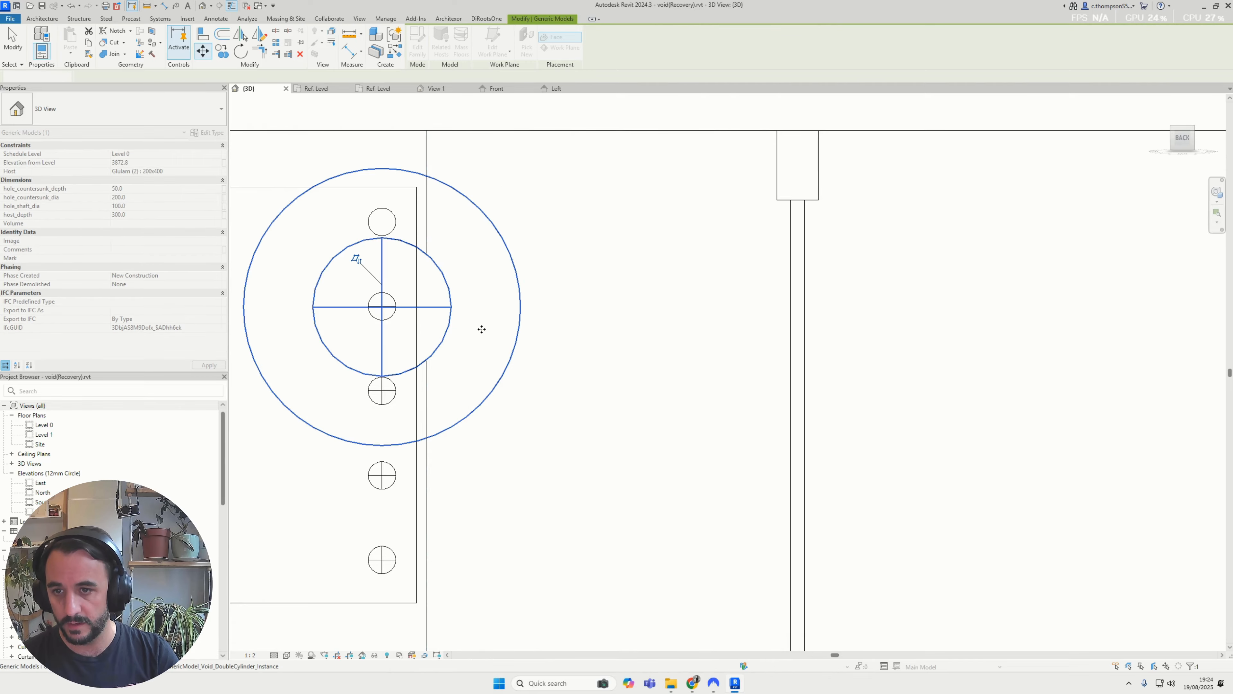
pyautogui.keyDown('shift'); pyautogui.moveTo(482, 328); pyautogui.dragTo(662, 606, button='middle'); pyautogui.keyUp('shift')
pyautogui.scroll(-2, 459, 436)
pyautogui.press('Escape')
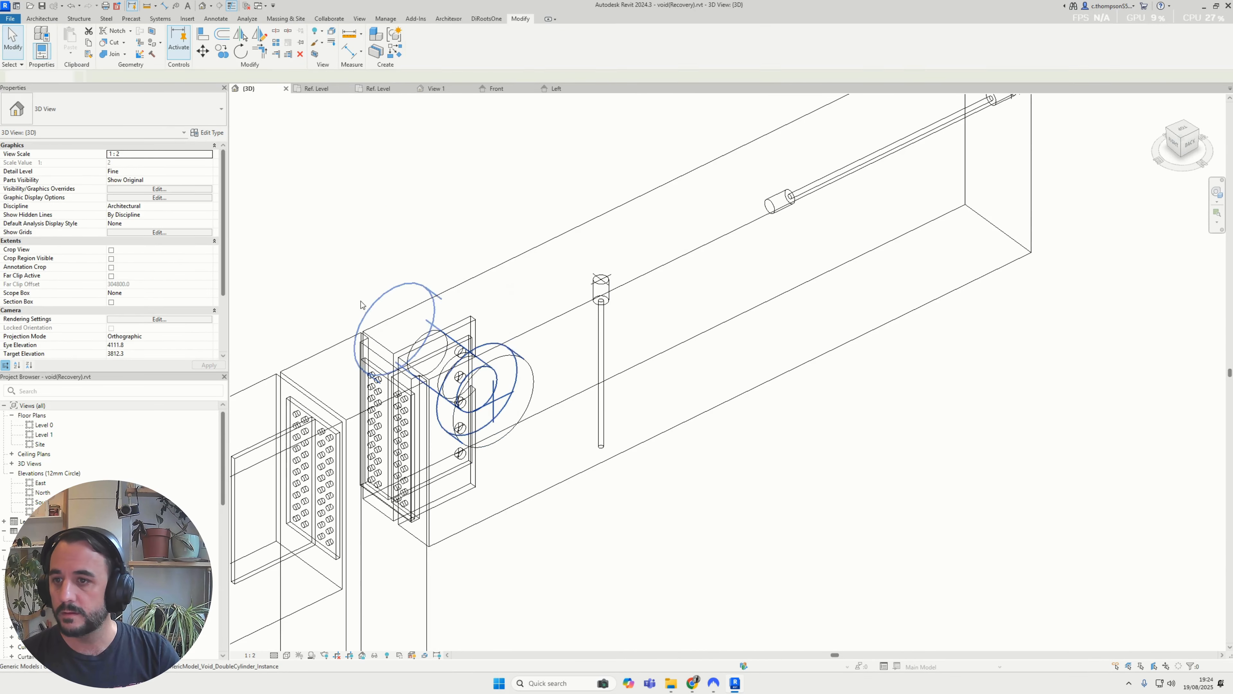
# Display the 3D view in Consistent Colors and turn it towards the beam's cut face
pyautogui.click(288, 656)
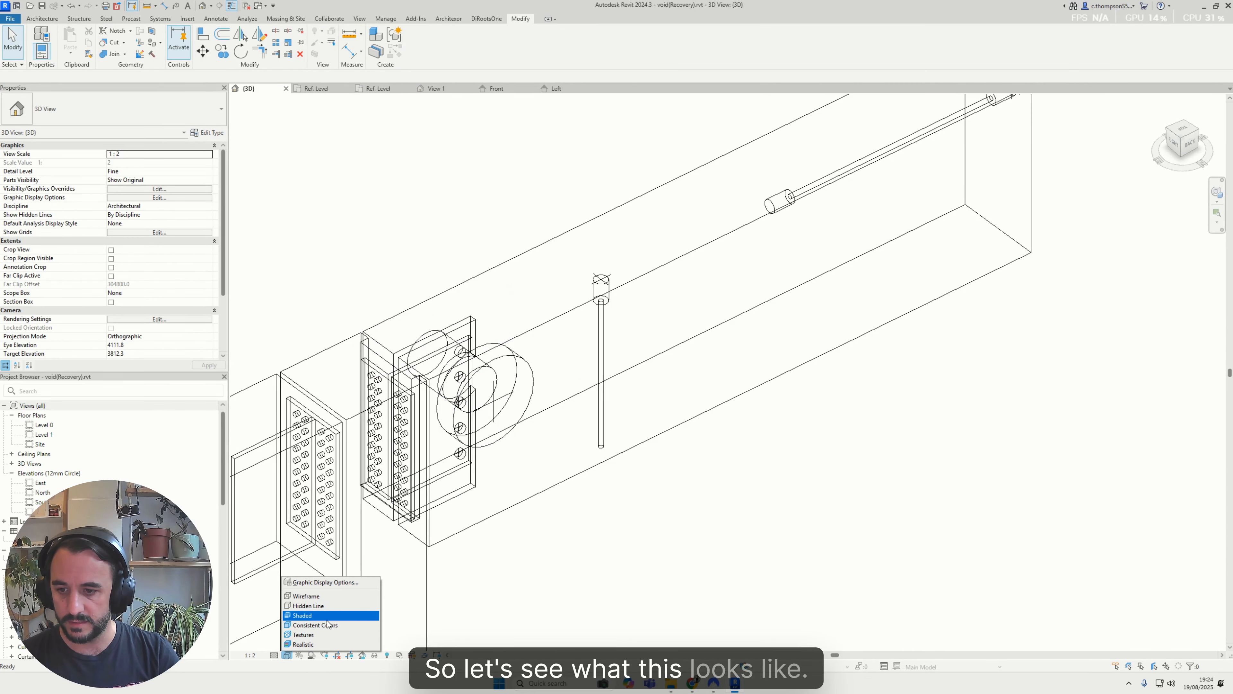
pyautogui.click(328, 625)
pyautogui.keyDown('shift'); pyautogui.moveTo(328, 625); pyautogui.dragTo(510, 396, button='middle'); pyautogui.keyUp('shift')
# Move the void along the beam's face, away from the plate and its slot
pyautogui.click(507, 389)
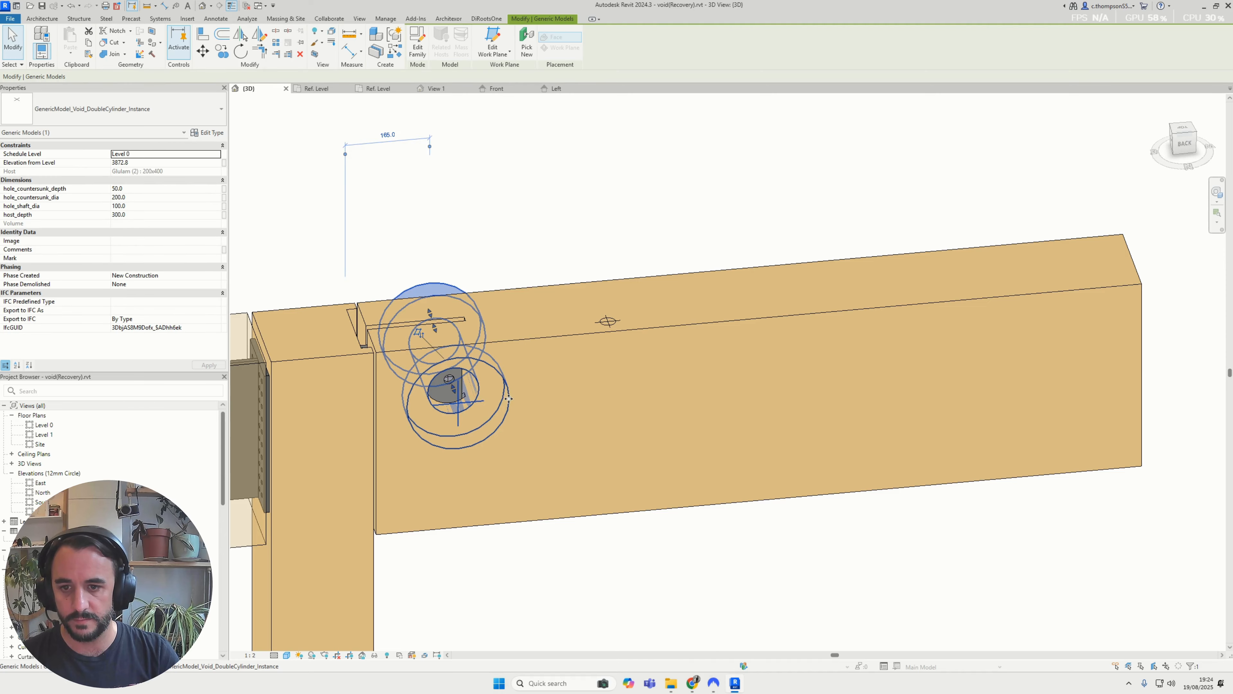
pyautogui.moveTo(508, 395); pyautogui.dragTo(608, 427)
pyautogui.keyDown('shift'); pyautogui.moveTo(608, 426); pyautogui.dragTo(566, 173, button='middle'); pyautogui.keyUp('shift')
pyautogui.click(567, 172)
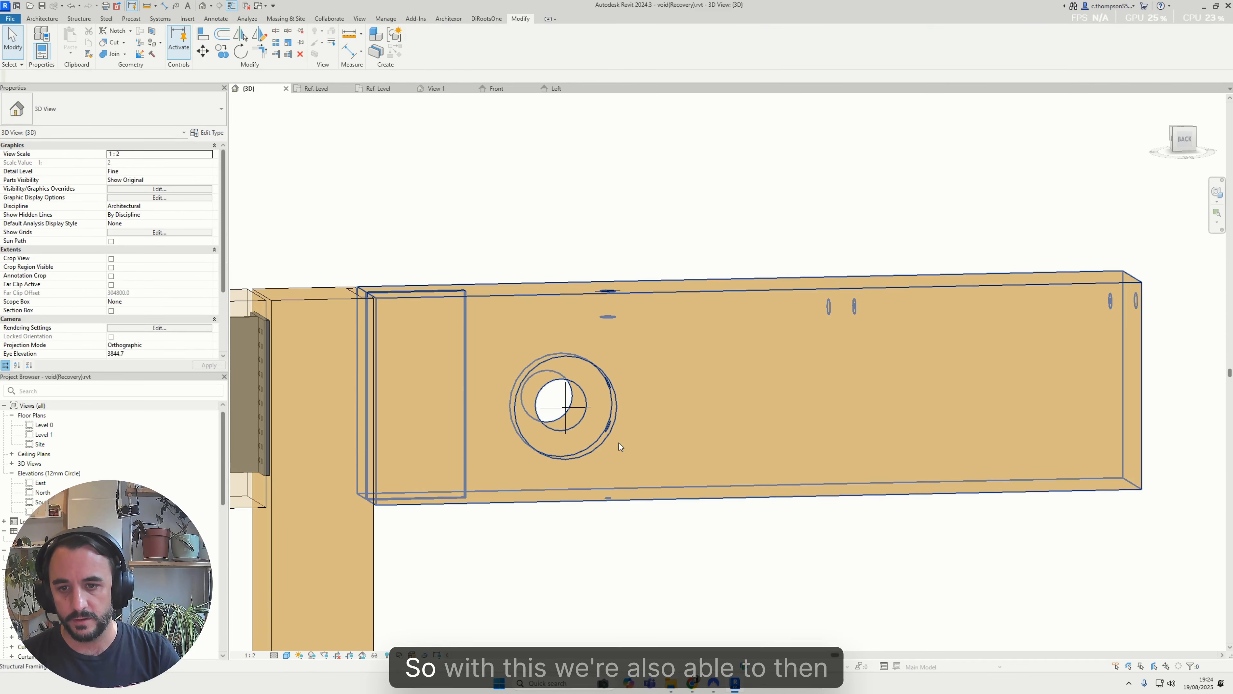
pyautogui.keyDown('shift'); pyautogui.moveTo(650, 390); pyautogui.dragTo(680, 407, button='middle'); pyautogui.keyUp('shift')
pyautogui.scroll(1, 679, 407)
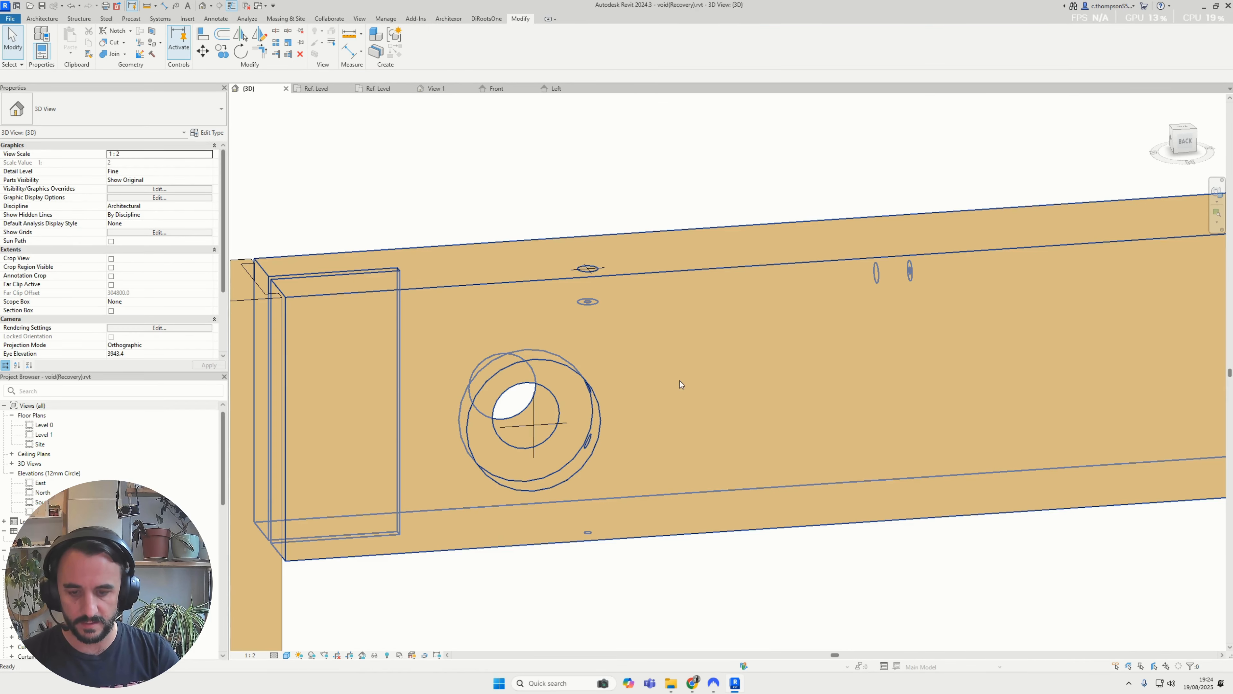
# Dimension vertically from the beam's top face through the void's horizontal centre line to the beam's bottom face
pyautogui.press('d')
pyautogui.press('i')
pyautogui.click(521, 271)
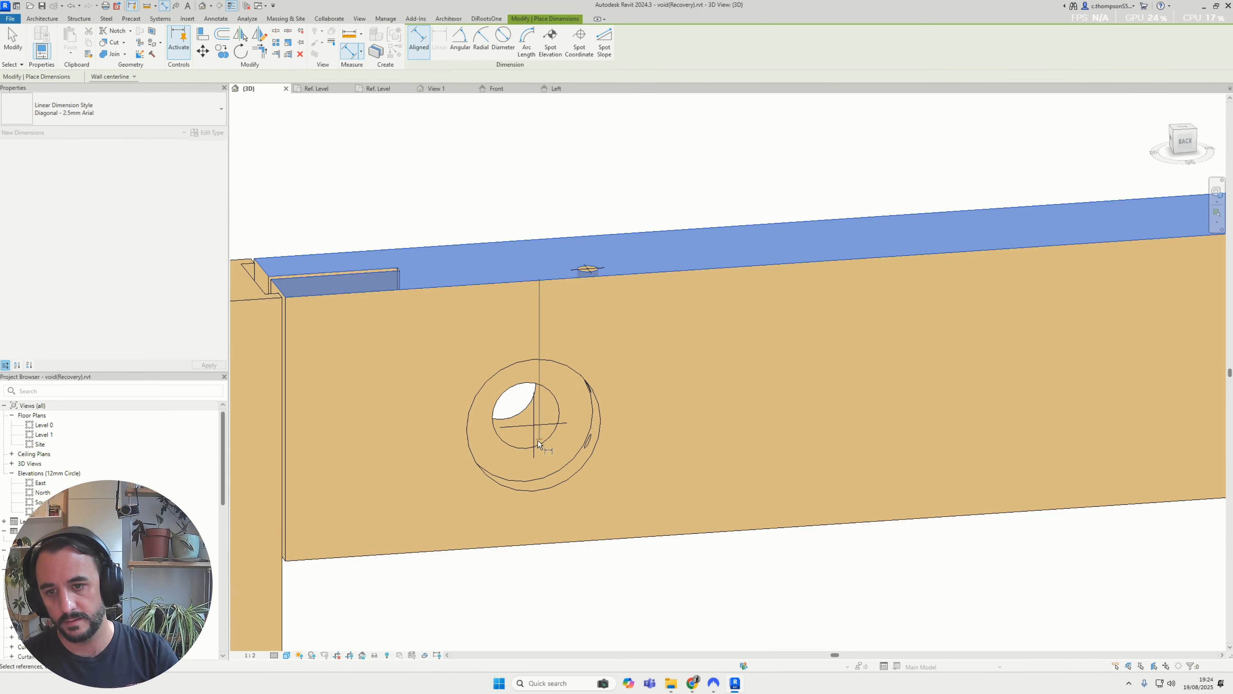
pyautogui.click(614, 548)
pyautogui.click(704, 550)
pyautogui.press('Escape')
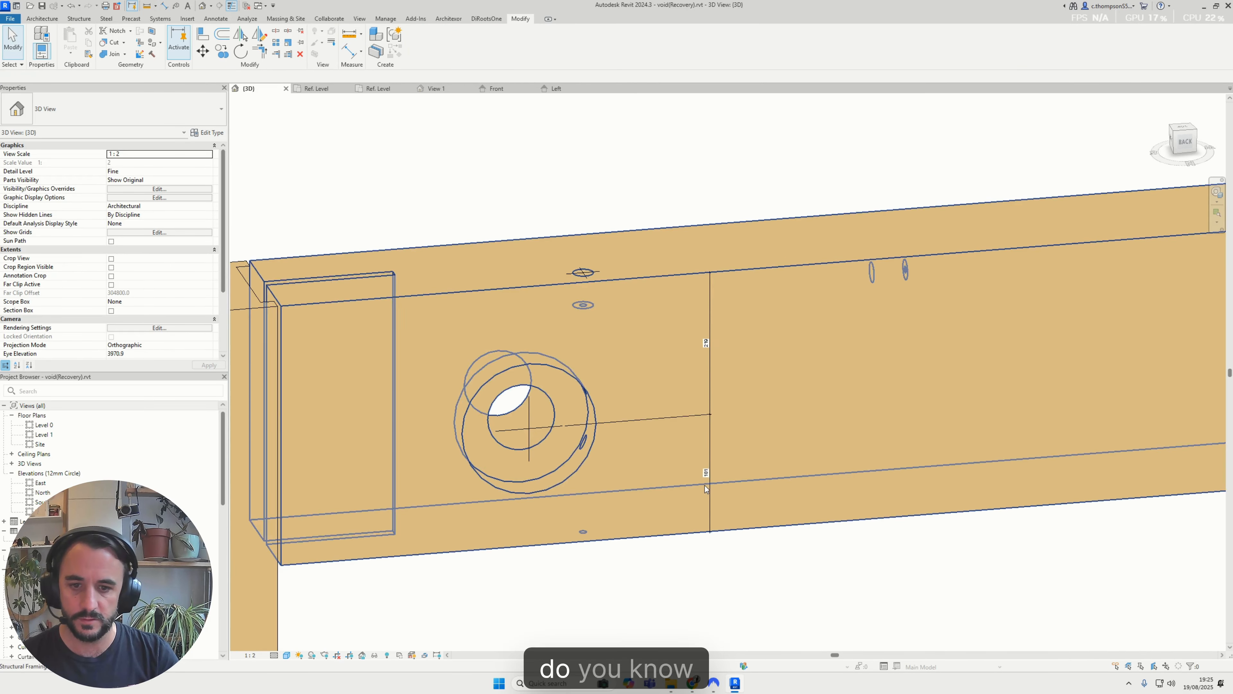
# Make the vertical dimension's two segments equal to centre the void between the beam's top and bottom faces
pyautogui.click(706, 489)
pyautogui.scroll(3, 698, 395)
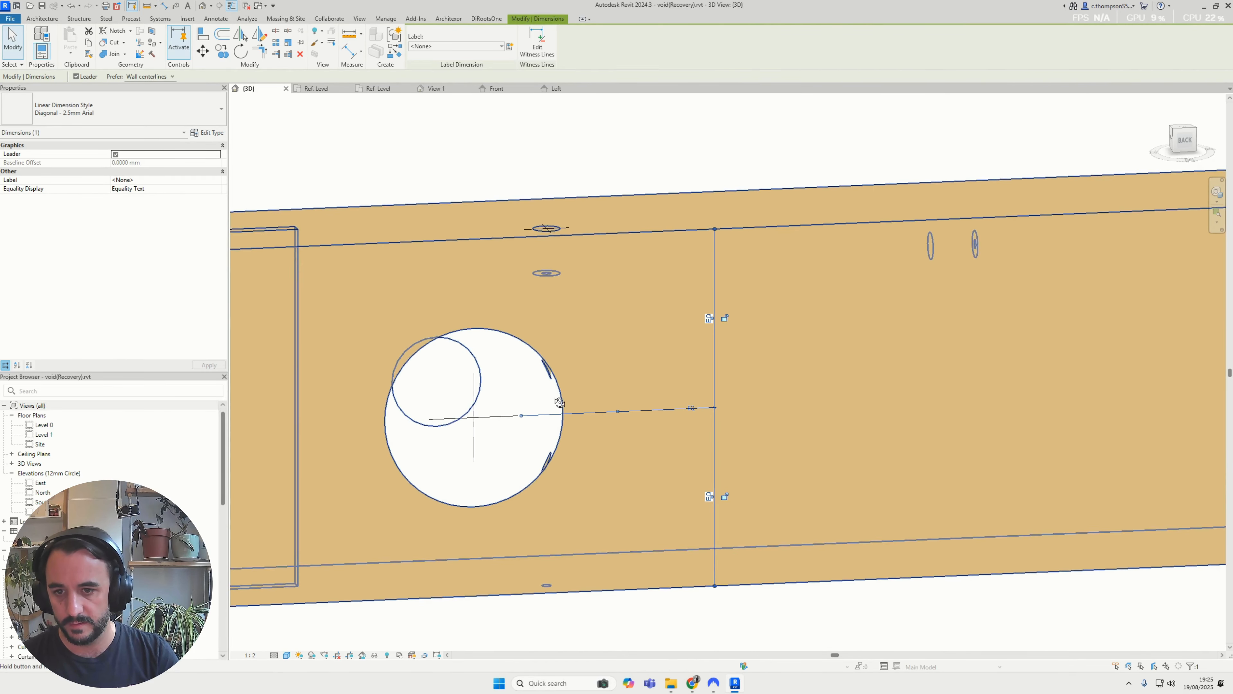
pyautogui.press('Escape')
# Move the void along the beam's face further from the column, removing the violated equality constraints
pyautogui.keyDown('shift'); pyautogui.moveTo(597, 429); pyautogui.dragTo(917, 460, button='middle'); pyautogui.keyUp('shift')
pyautogui.click(517, 371)
pyautogui.scroll(-1, 515, 371)
pyautogui.click(540, 221)
pyautogui.scroll(-3, 544, 390)
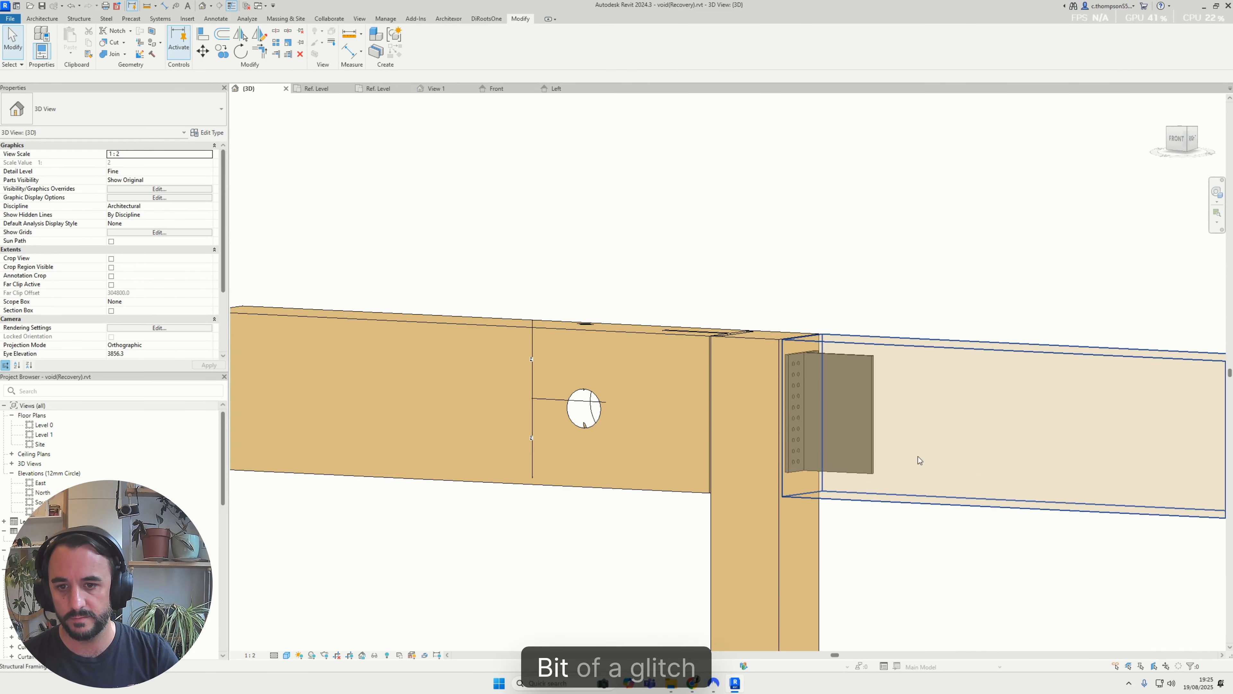
pyautogui.keyDown('shift'); pyautogui.moveTo(593, 419); pyautogui.dragTo(682, 365, button='middle'); pyautogui.keyUp('shift')
pyautogui.click(659, 371)
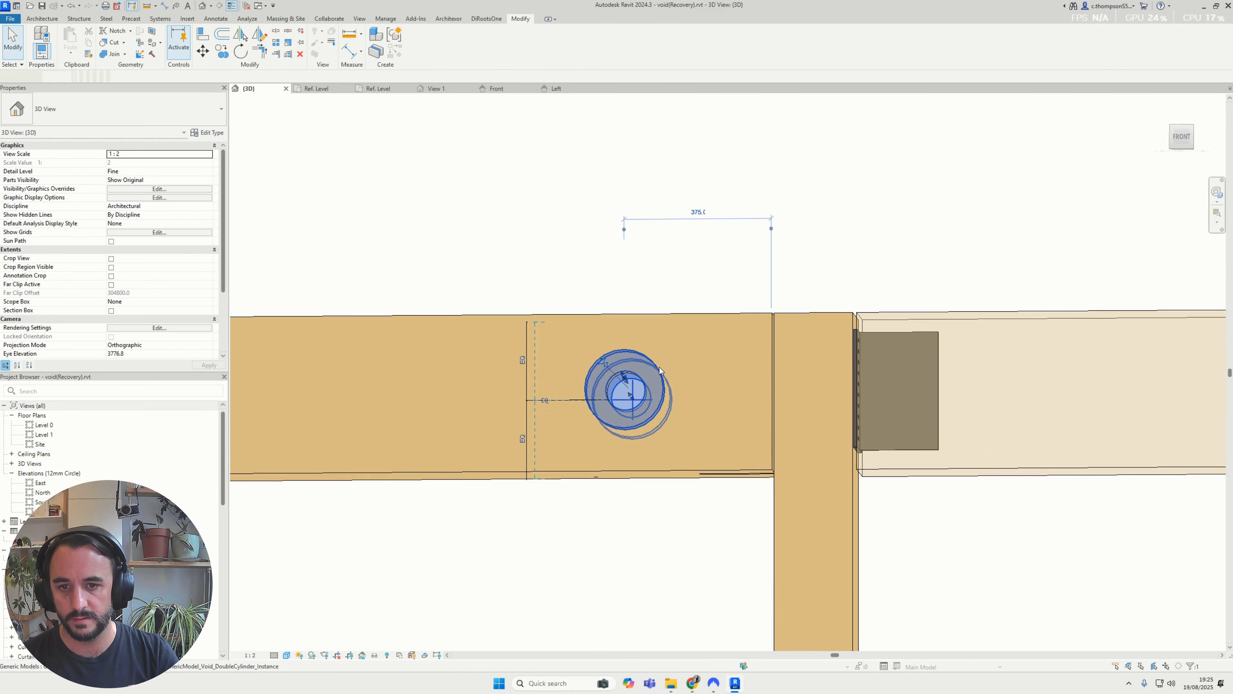
pyautogui.moveTo(660, 372); pyautogui.dragTo(479, 381)
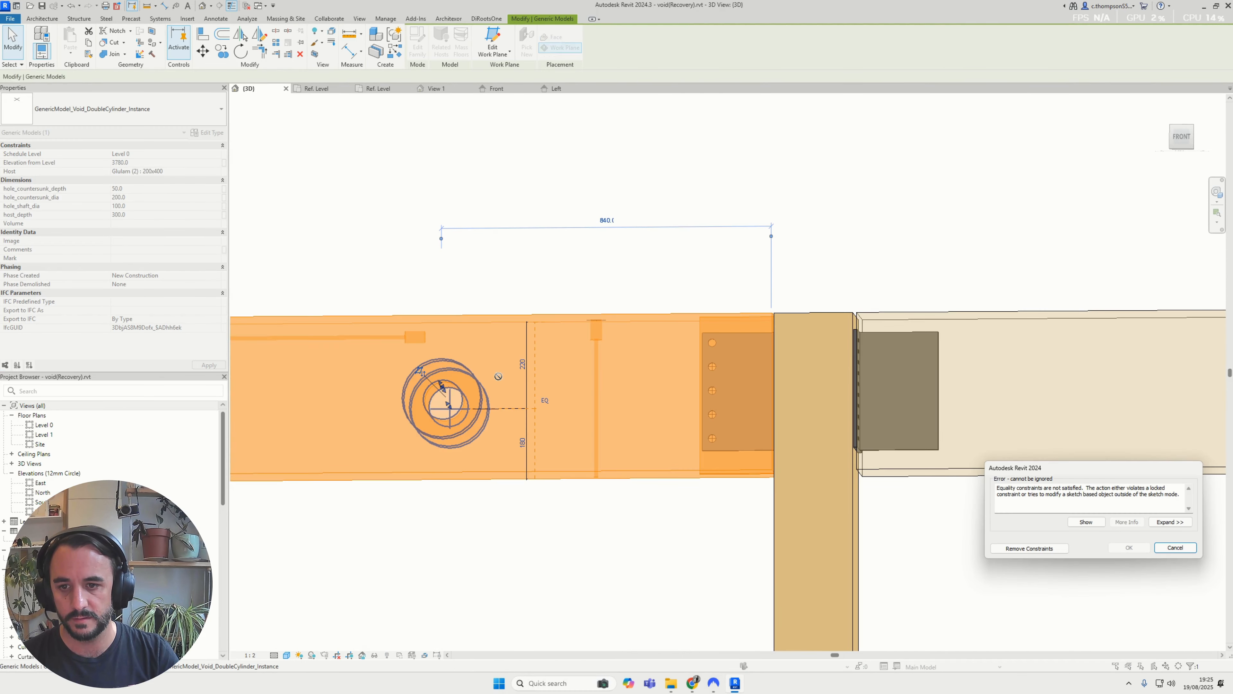
pyautogui.click(1010, 552)
# Make the vertical dimension through the void's centre line equal again, and select the void
pyautogui.keyDown('shift'); pyautogui.moveTo(631, 423); pyautogui.dragTo(704, 517, button='middle'); pyautogui.keyUp('shift')
pyautogui.click(705, 517)
pyautogui.keyDown('shift'); pyautogui.moveTo(592, 447); pyautogui.dragTo(869, 398, button='middle'); pyautogui.keyUp('shift')
pyautogui.scroll(2, 561, 422)
pyautogui.moveTo(395, 411); pyautogui.dragTo(485, 429, button='middle')
pyautogui.click(495, 414)
pyautogui.click(595, 399)
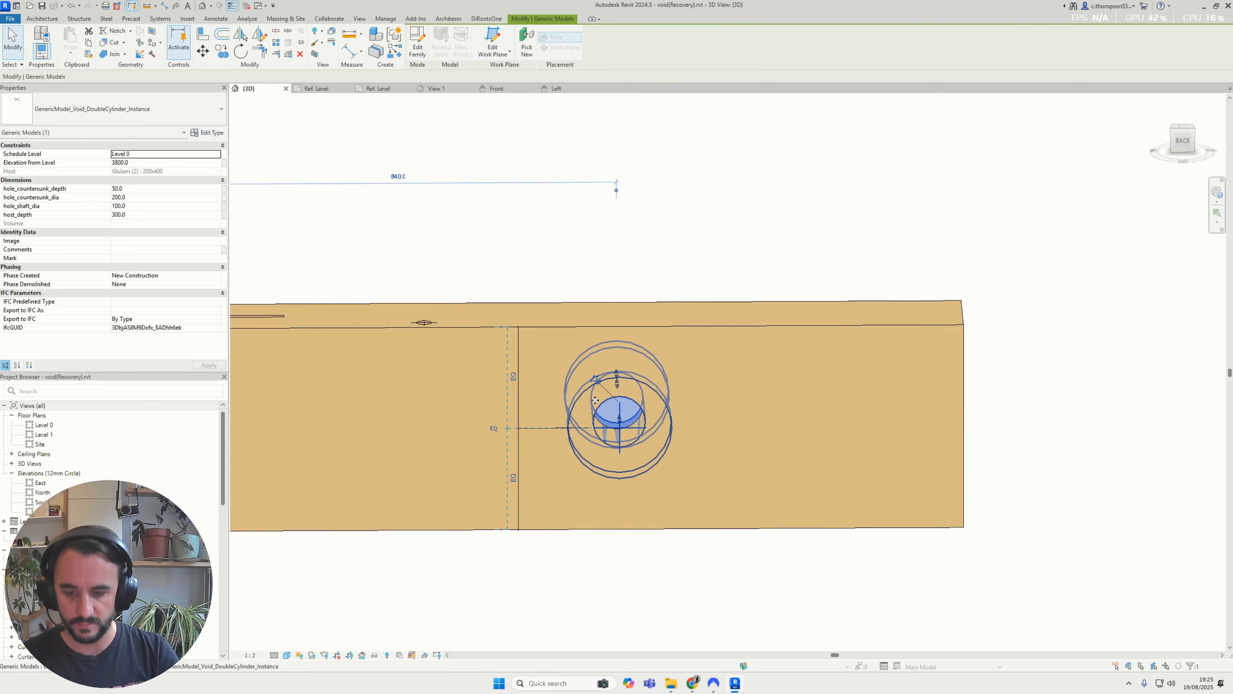
# Dimension horizontally from the void's vertical centre line to the beam's free end
pyautogui.press('Escape')
pyautogui.scroll(-2, 594, 401)
pyautogui.press('d')
pyautogui.press('i')
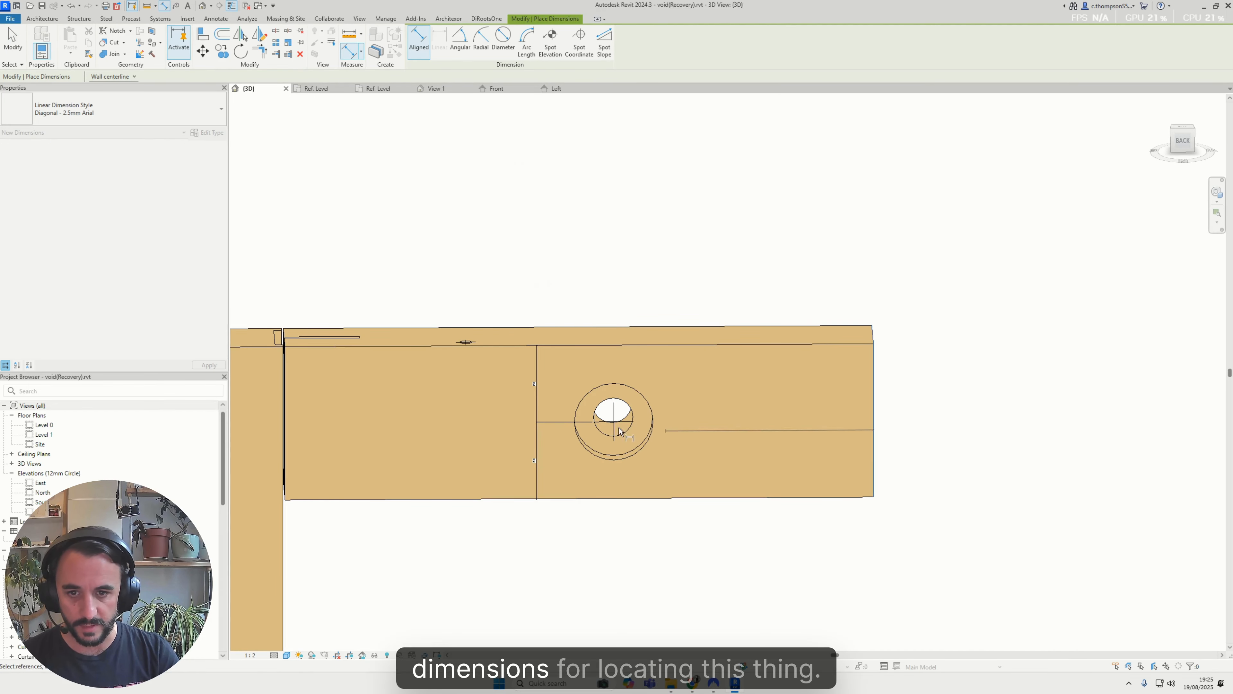
pyautogui.scroll(2, 636, 437)
pyautogui.click(743, 233)
pyautogui.press('Escape')
pyautogui.press('Escape')
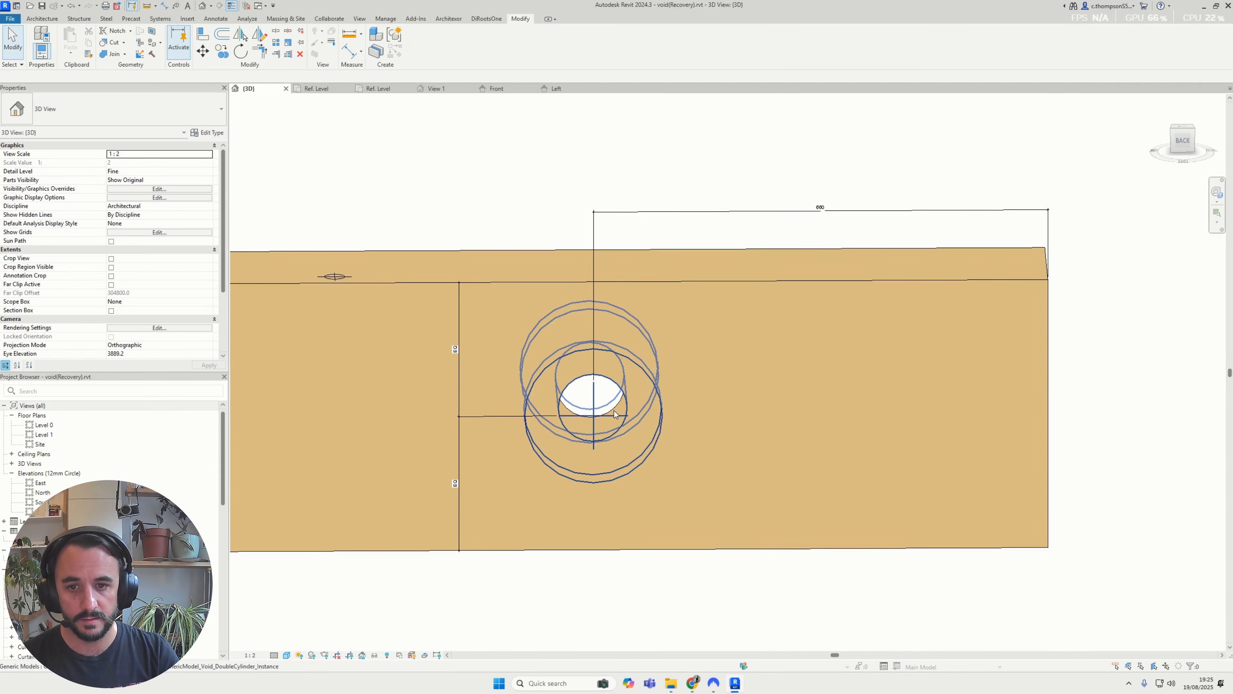
# Set the distance from the void's vertical centre line to the beam's free end to 300 mm
pyautogui.click(615, 414)
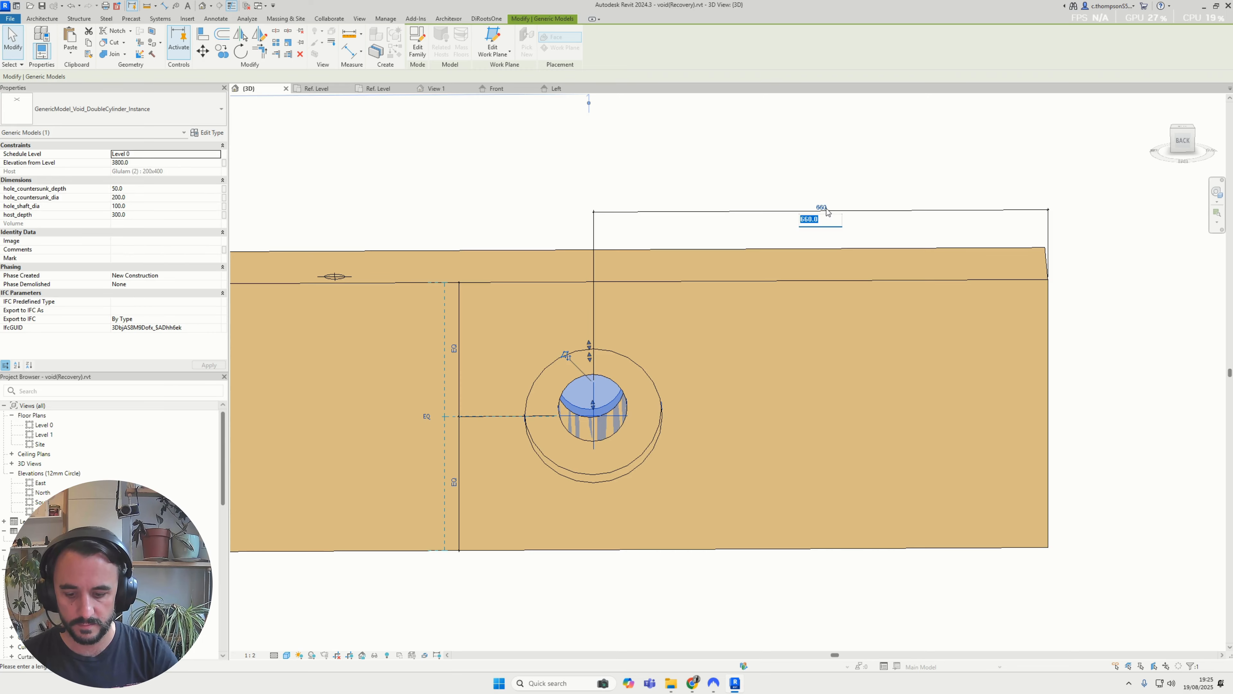
pyautogui.write('300')
pyautogui.press('Return')
pyautogui.press('Escape')
# Delete the vertical equality dimension on the beam's face and unconstrain its elements
pyautogui.scroll(-2, 827, 213)
pyautogui.keyDown('shift'); pyautogui.moveTo(651, 413); pyautogui.dragTo(627, 395, button='middle'); pyautogui.keyUp('shift')
pyautogui.click(609, 375)
pyautogui.press('Delete')
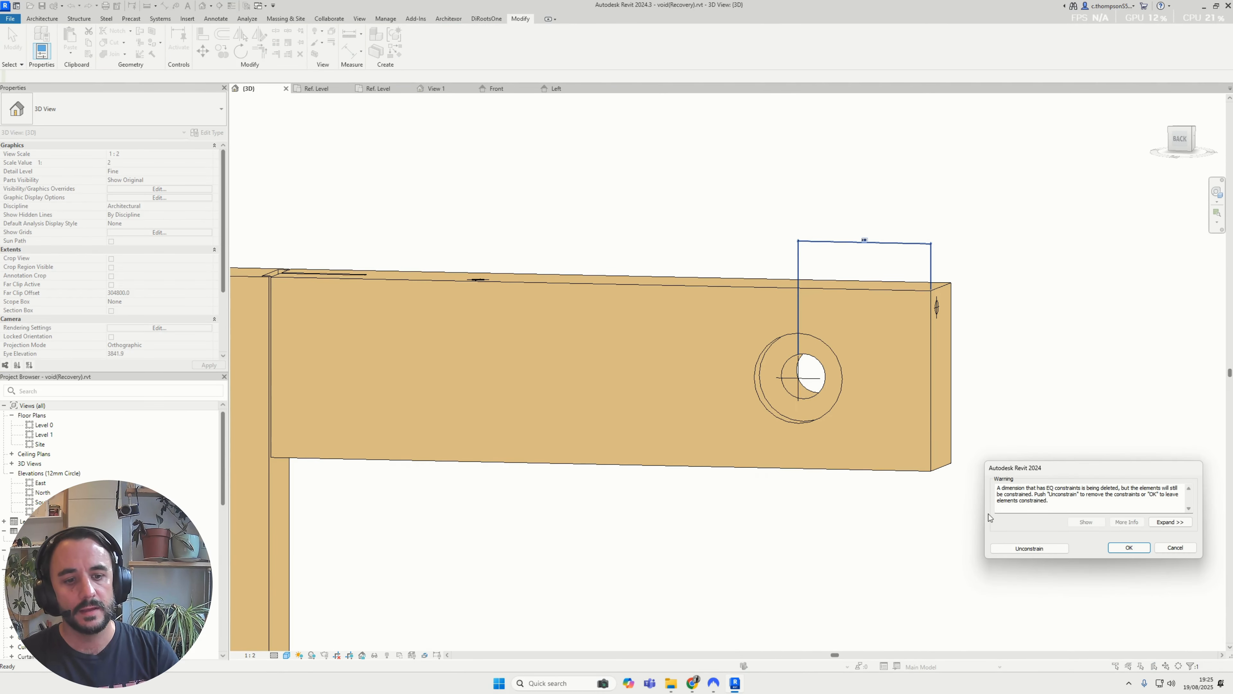
pyautogui.click(1025, 549)
# Set the void's host_depth to 200 to match the beam's width
pyautogui.keyDown('shift'); pyautogui.moveTo(825, 379); pyautogui.dragTo(835, 467, button='middle'); pyautogui.keyUp('shift')
pyautogui.click(850, 362)
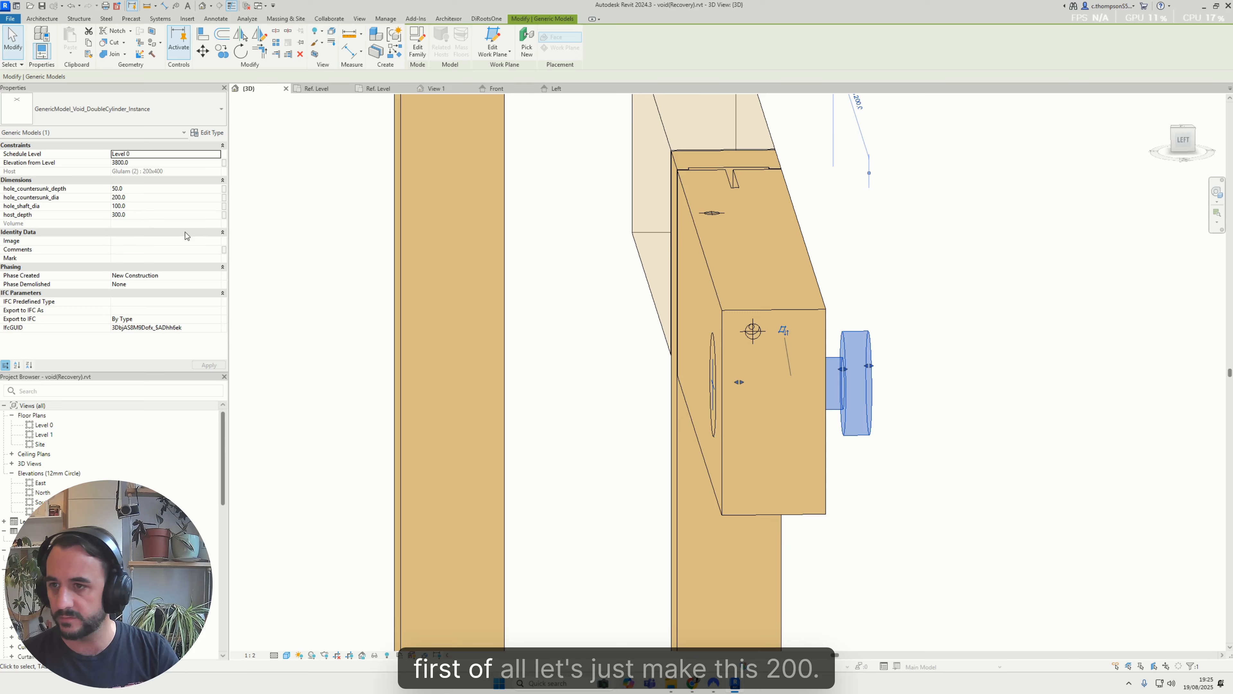
pyautogui.click(137, 213)
pyautogui.write('200')
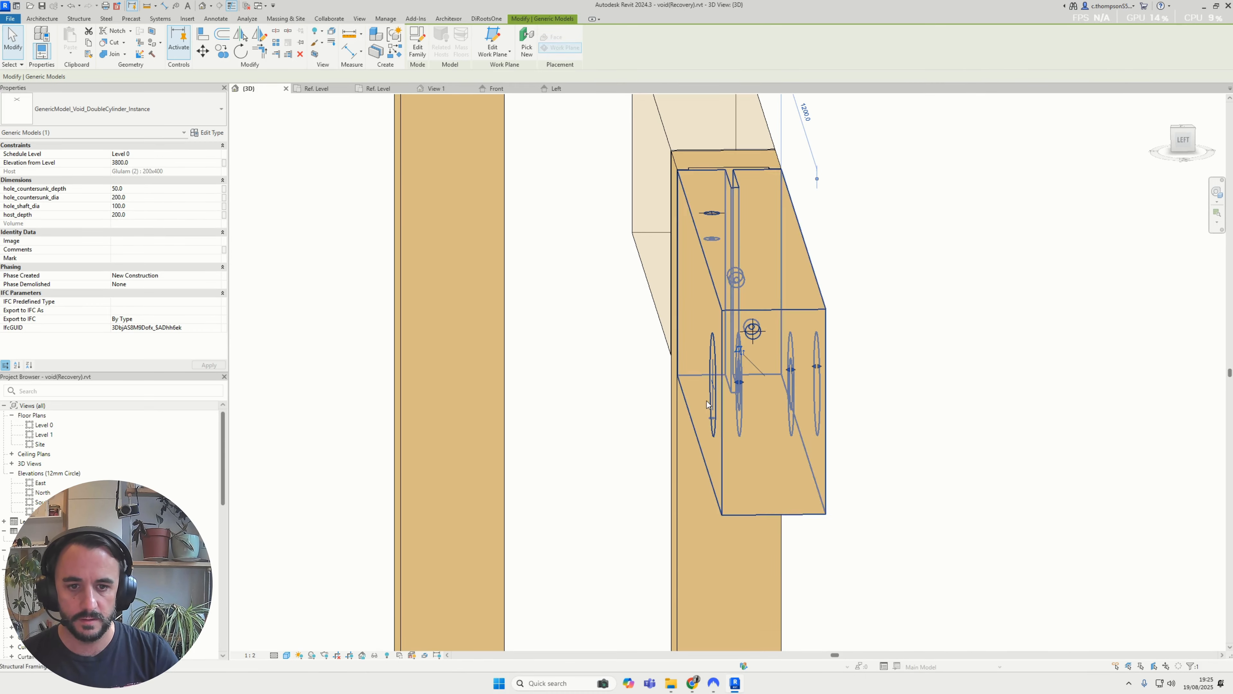
# Inspect the void at the beam's end face, and open the Front elevation of the double-cylinder void family
pyautogui.keyDown('shift'); pyautogui.moveTo(844, 424); pyautogui.dragTo(821, 370, button='middle'); pyautogui.keyUp('shift')
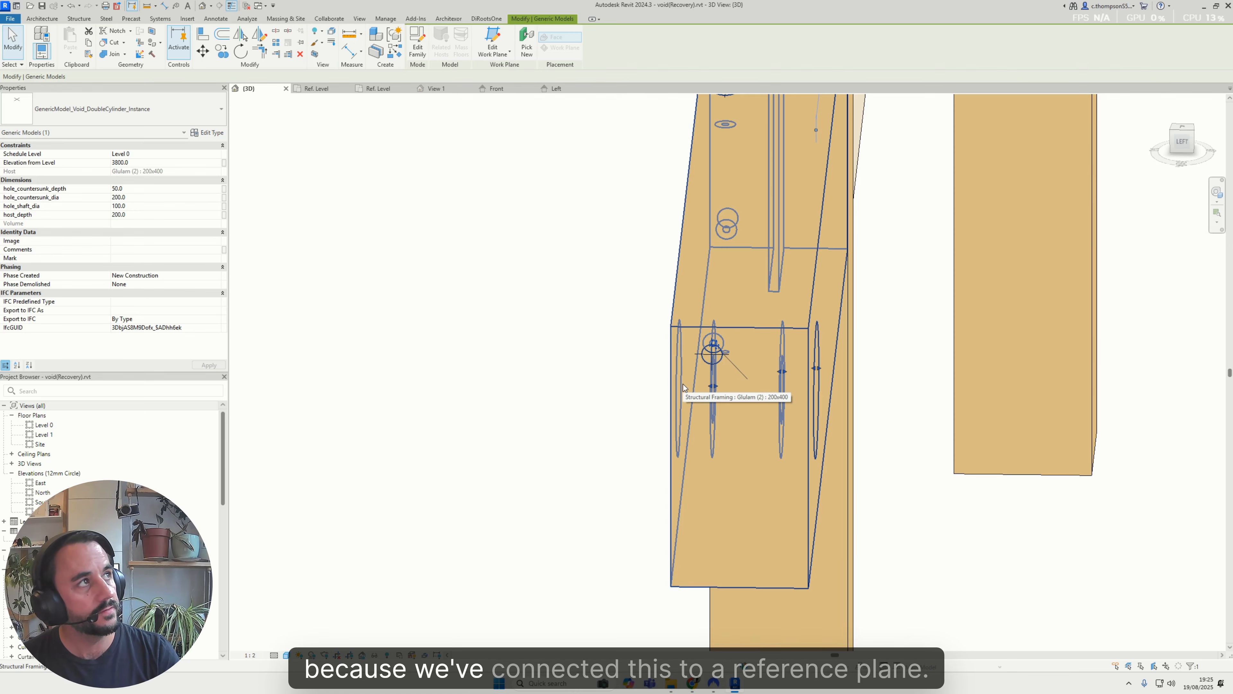
pyautogui.moveTo(683, 384)
pyautogui.keyDown('shift'); pyautogui.mouseDown(button='middle')
pyautogui.moveTo(666, 391)
pyautogui.moveTo(677, 368)
pyautogui.moveTo(694, 385)
pyautogui.moveTo(680, 383)
pyautogui.mouseUp(button='middle'); pyautogui.keyUp('shift')
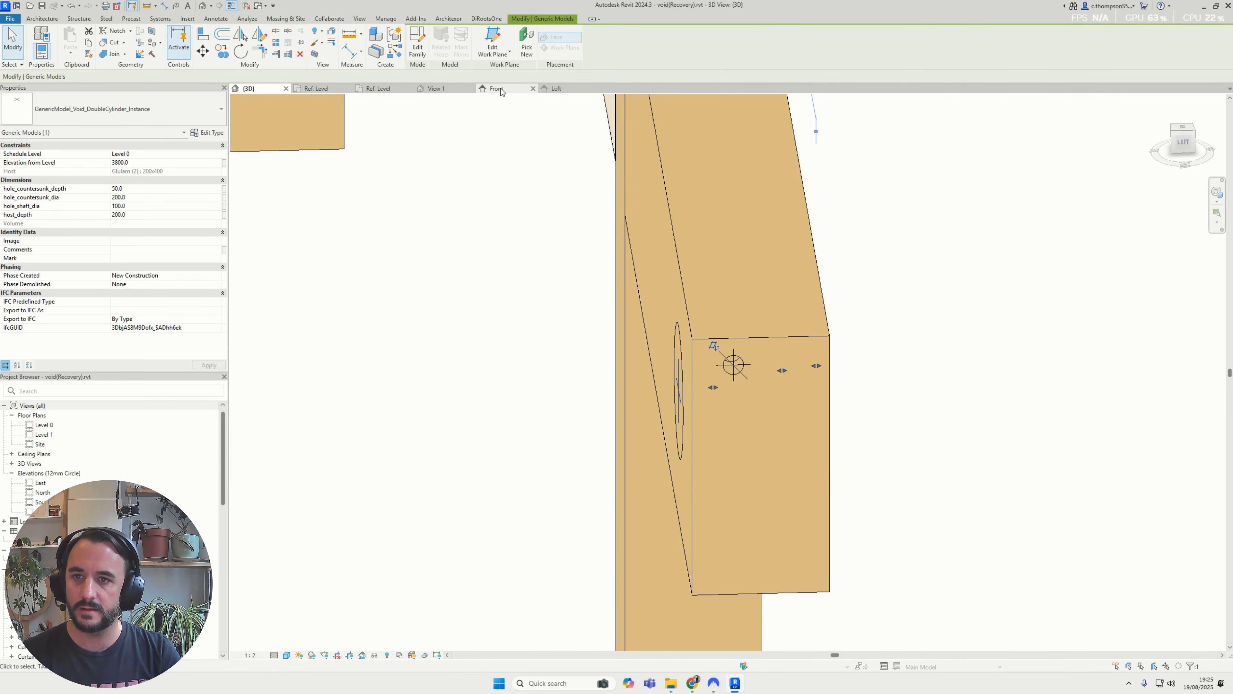
pyautogui.click(382, 93)
pyautogui.click(441, 91)
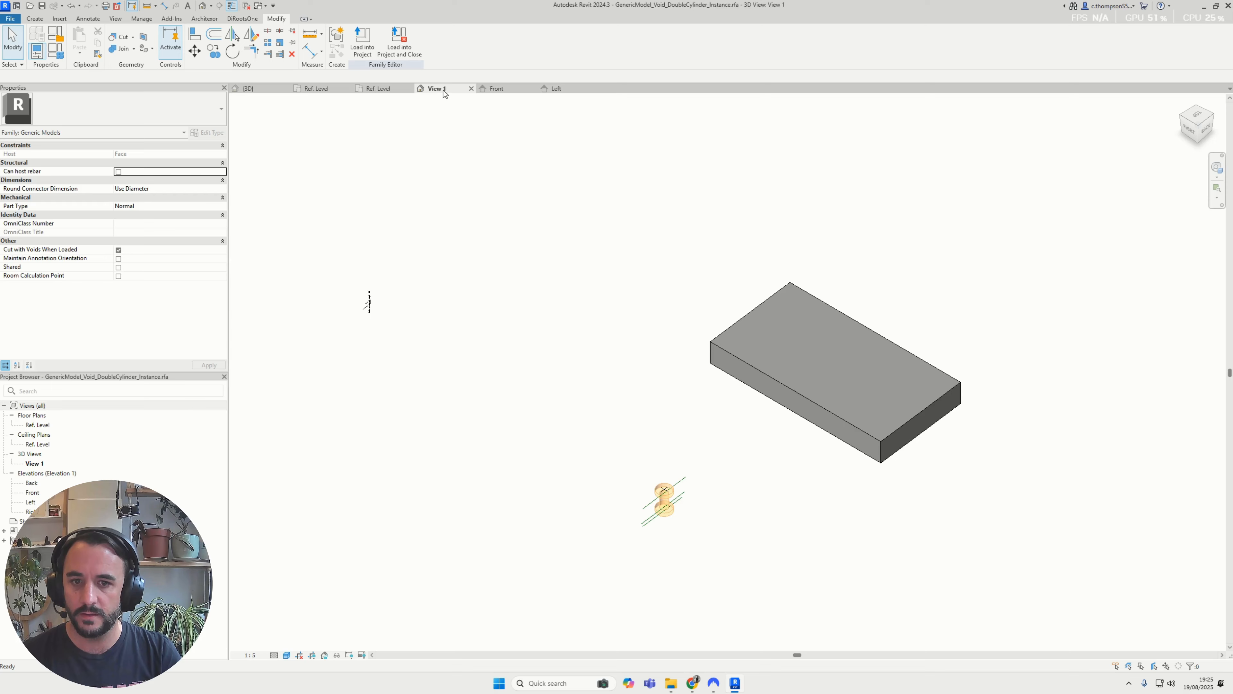
pyautogui.click(497, 89)
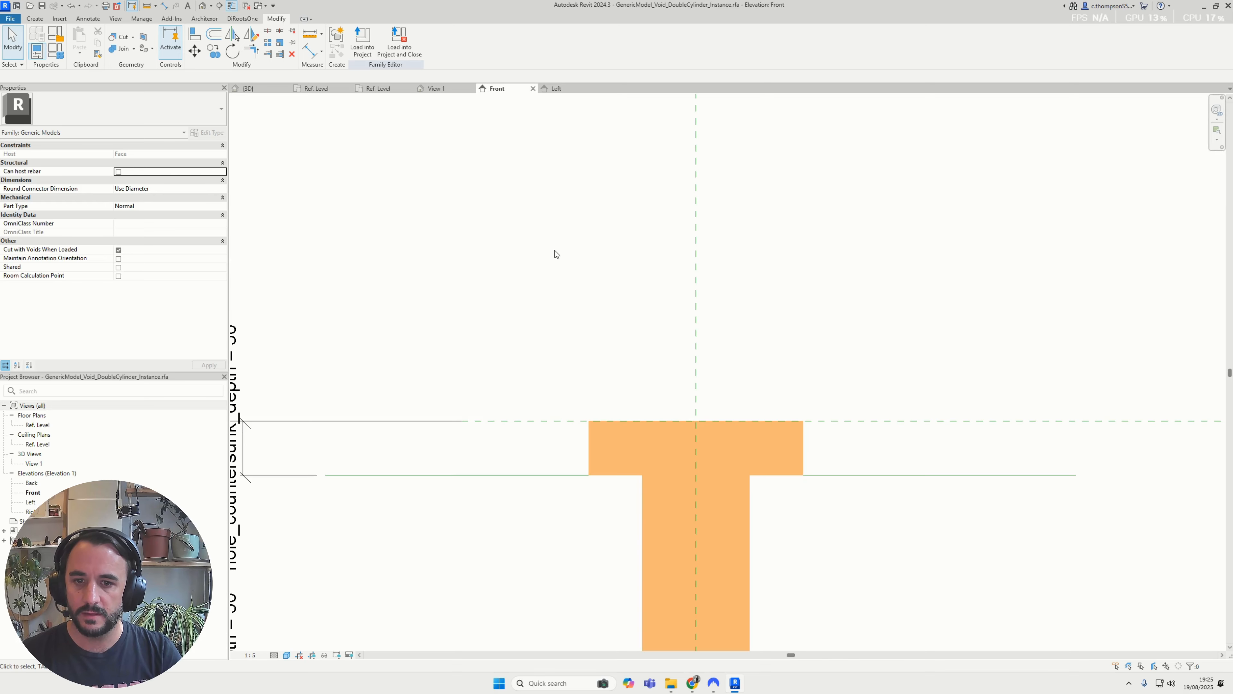
# Draw a horizontal reference line about 365 mm long just above the void in the Front elevation
pyautogui.click(37, 21)
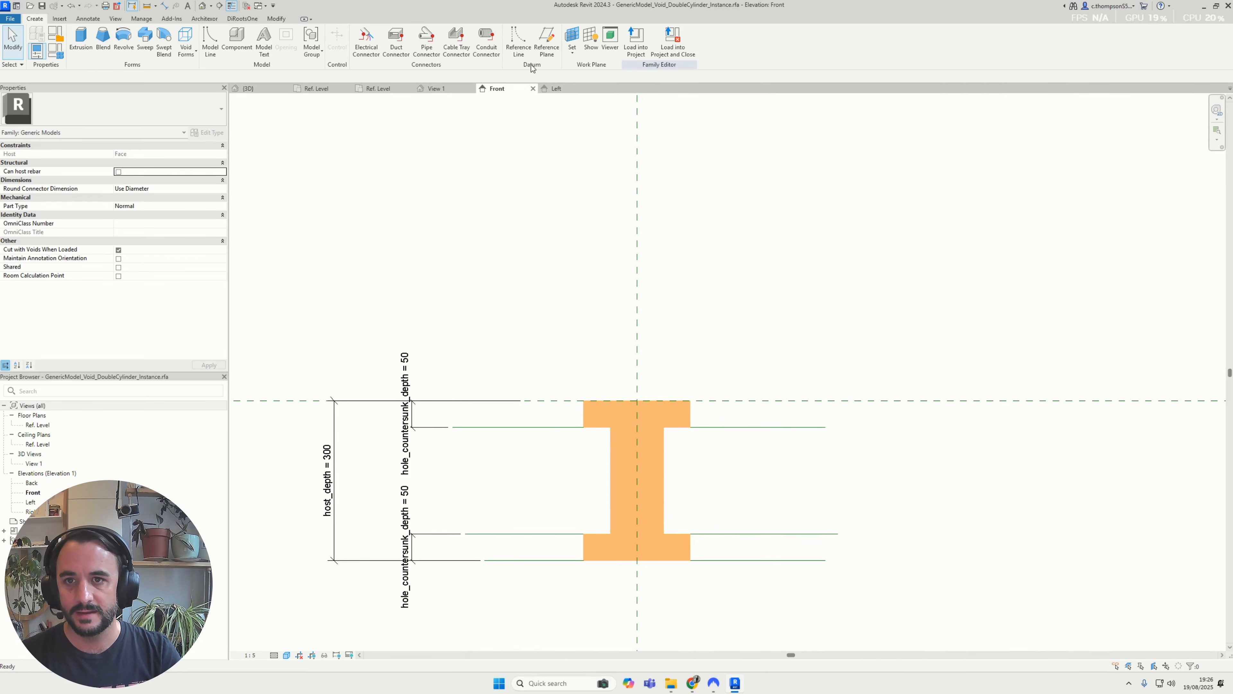
pyautogui.click(521, 45)
pyautogui.scroll(1, 667, 377)
pyautogui.click(667, 381)
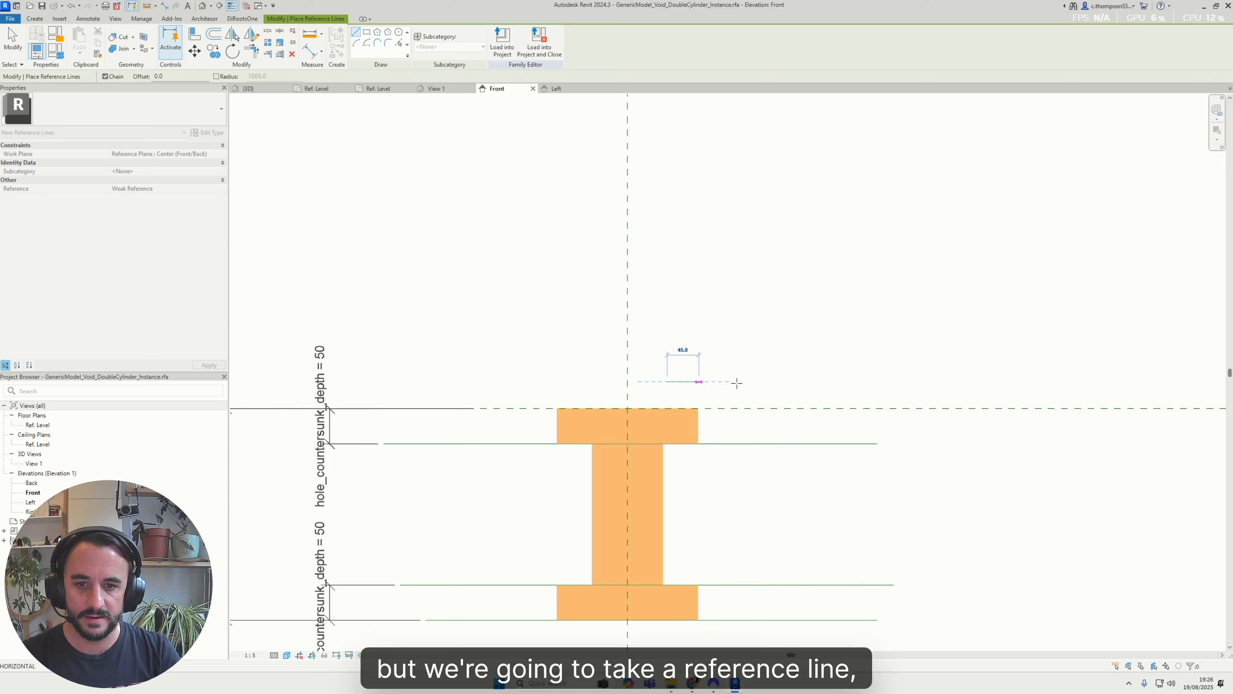
pyautogui.click(924, 373)
pyautogui.press('Escape')
pyautogui.press('Escape')
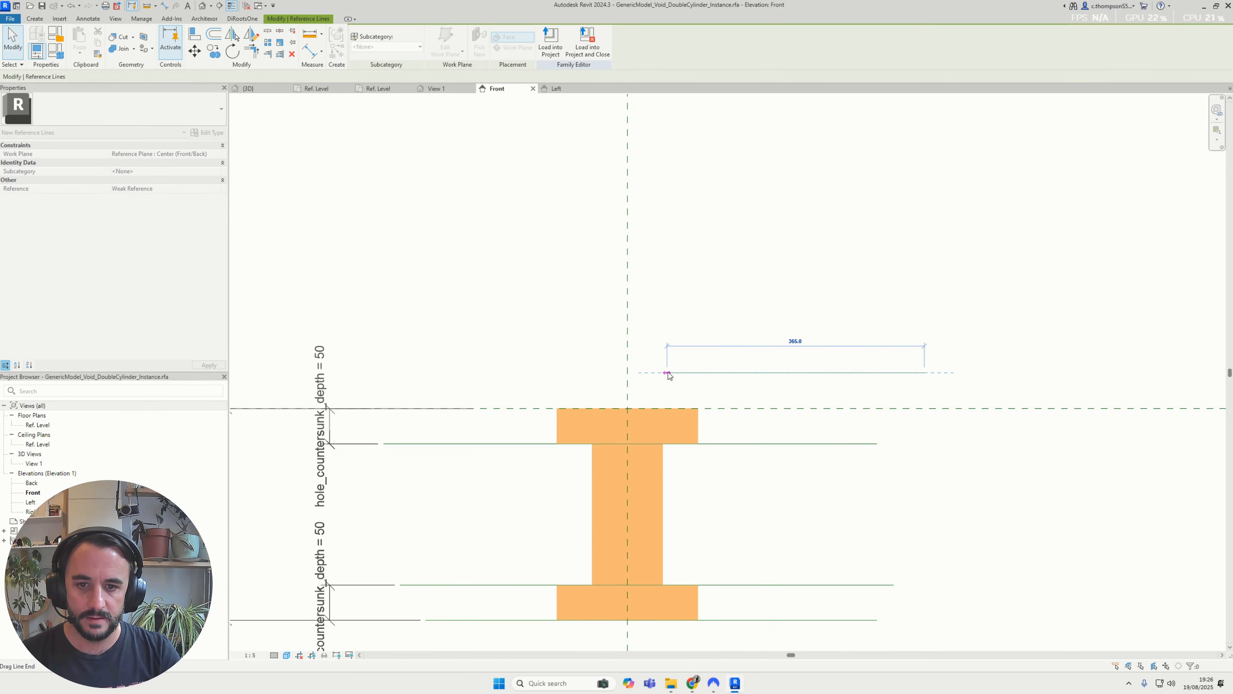
# Stretch the upper void extrusion's top face slightly above the horizontal reference plane
pyautogui.click(709, 269)
pyautogui.click(686, 408)
pyautogui.moveTo(627, 405); pyautogui.dragTo(627, 392)
pyautogui.click(1020, 551)
pyautogui.click(713, 358)
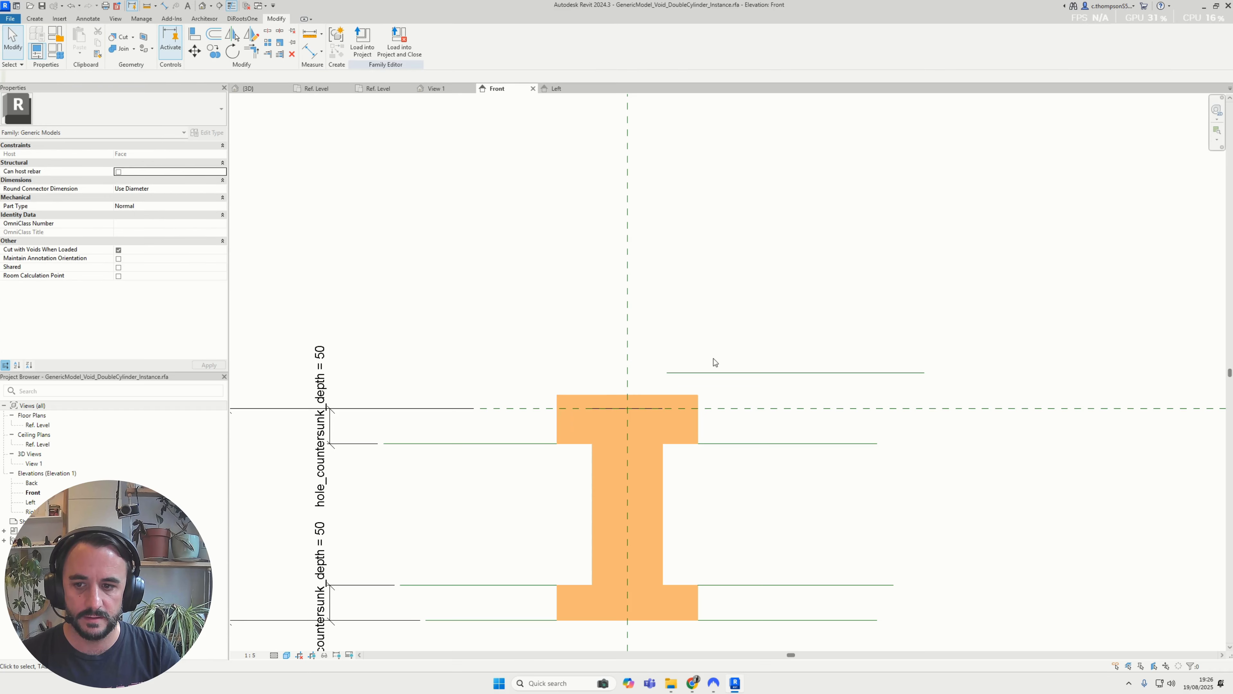
# Align the upper void extrusion's top face to the new reference line and lock it
pyautogui.scroll(-2, 584, 399)
pyautogui.press('a')
pyautogui.press('l')
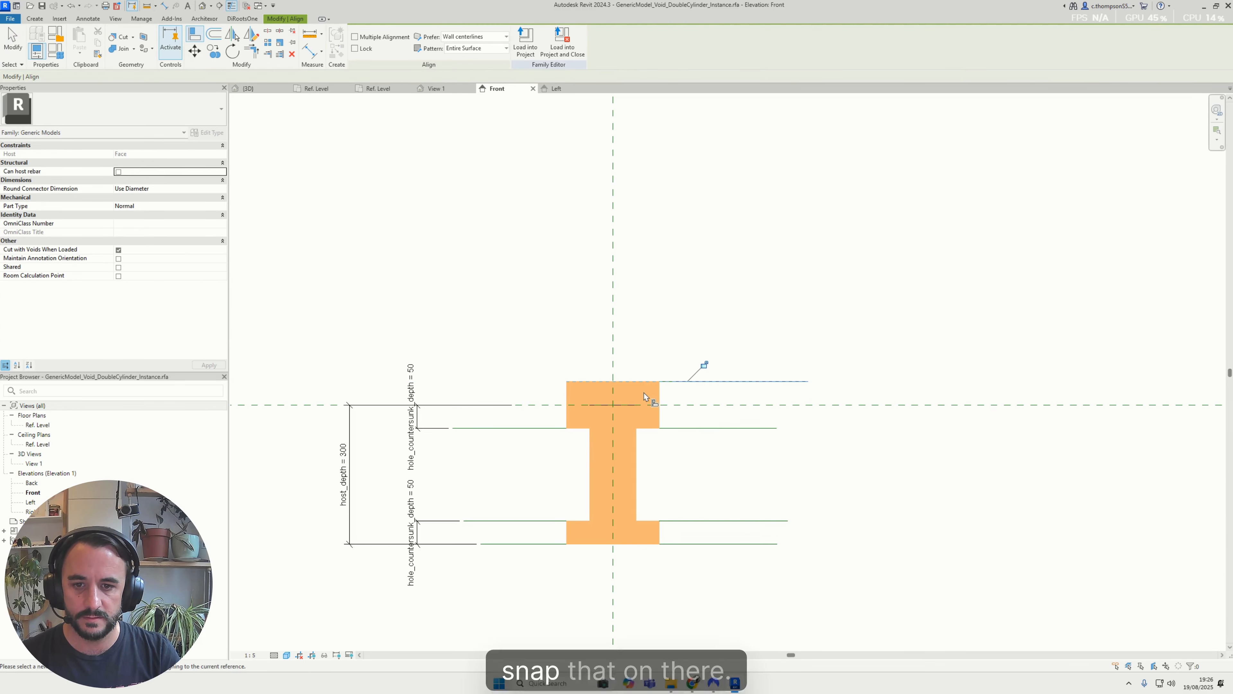
pyautogui.press('Escape')
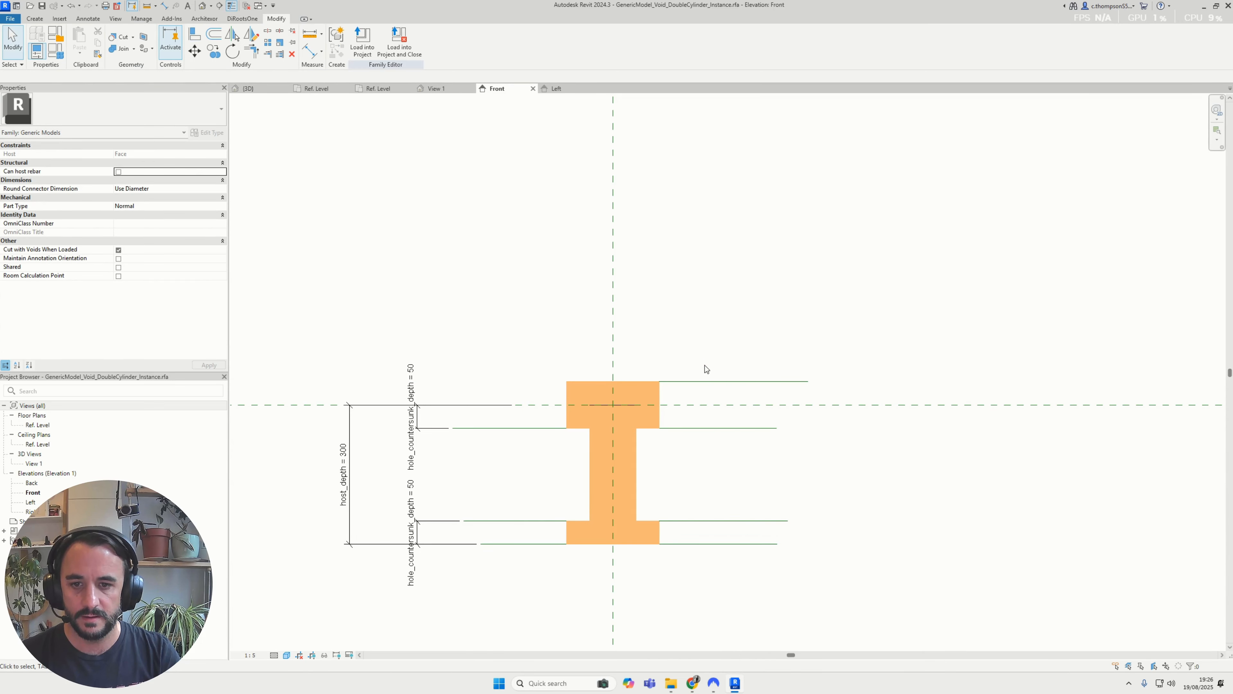
# Align the new reference line to the horizontal reference plane at the host face
pyautogui.press('a')
pyautogui.press('l')
pyautogui.click(711, 405)
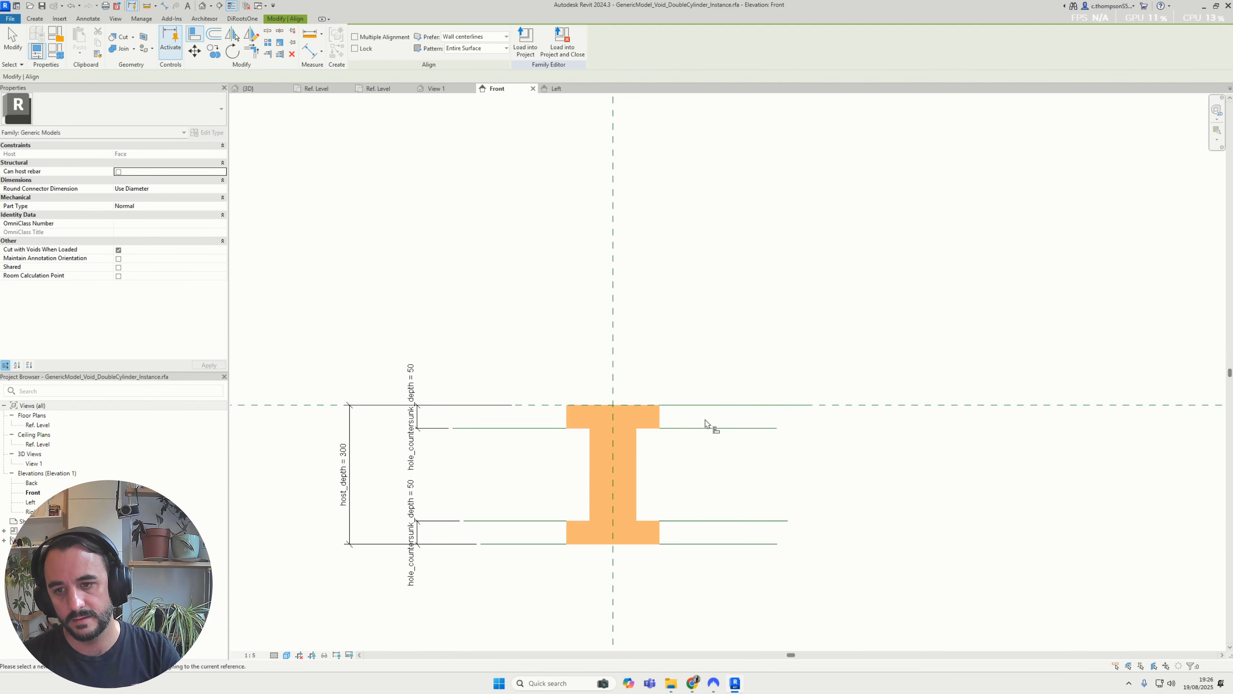
pyautogui.press('Escape')
# Test the family by setting the upper hole_countersunk_depth dimension to 100 mm
pyautogui.scroll(1, 418, 395)
pyautogui.click(410, 392)
pyautogui.click(410, 393)
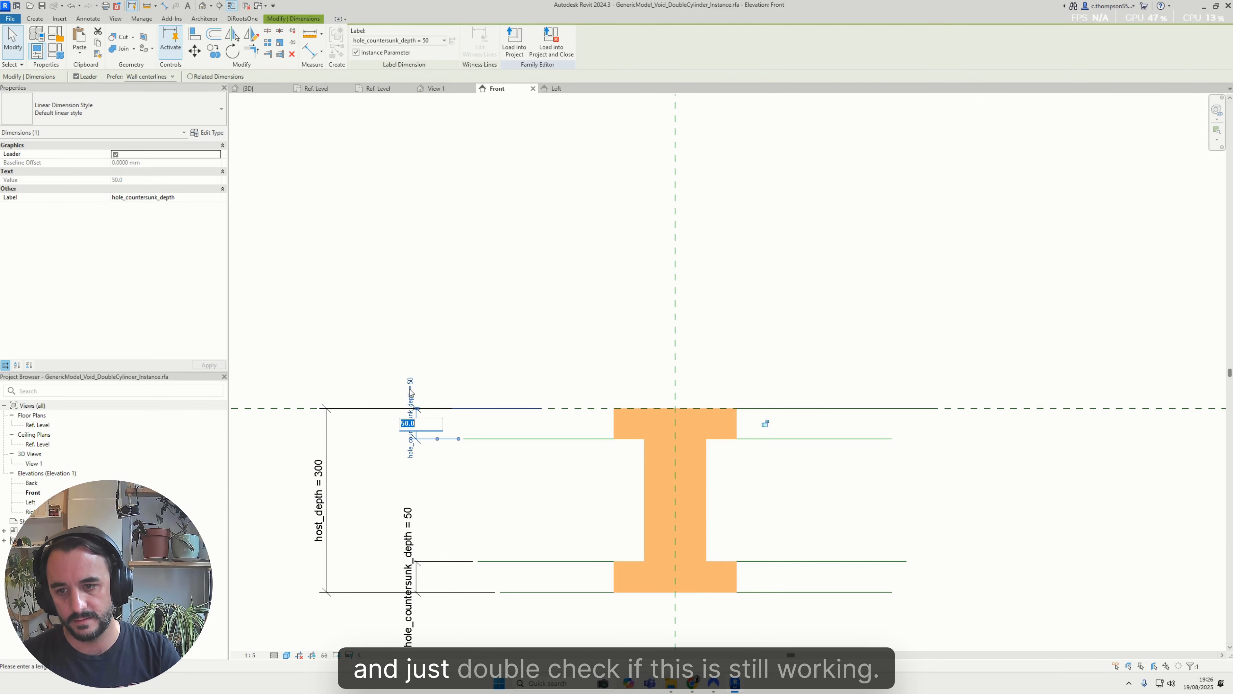
pyautogui.write('100')
pyautogui.press('Return')
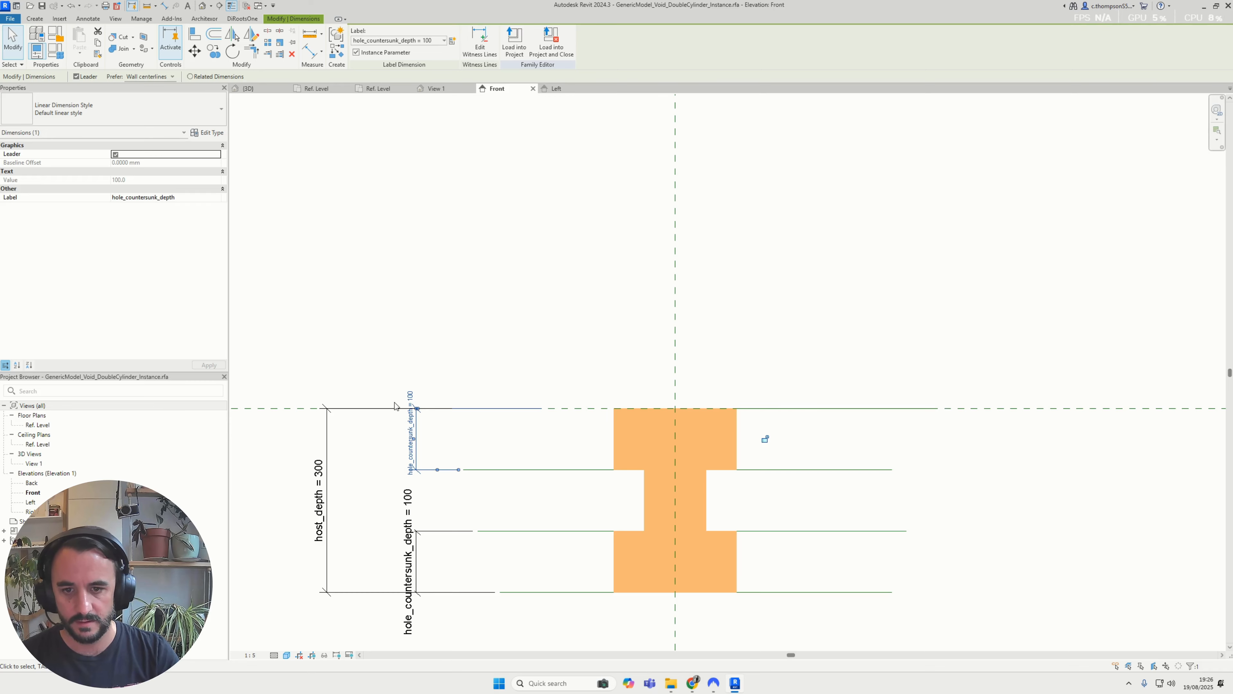
pyautogui.press('Escape')
# Check the upper void extrusion and delete the hole_countersunk_depth dimension beside it
pyautogui.click(636, 429)
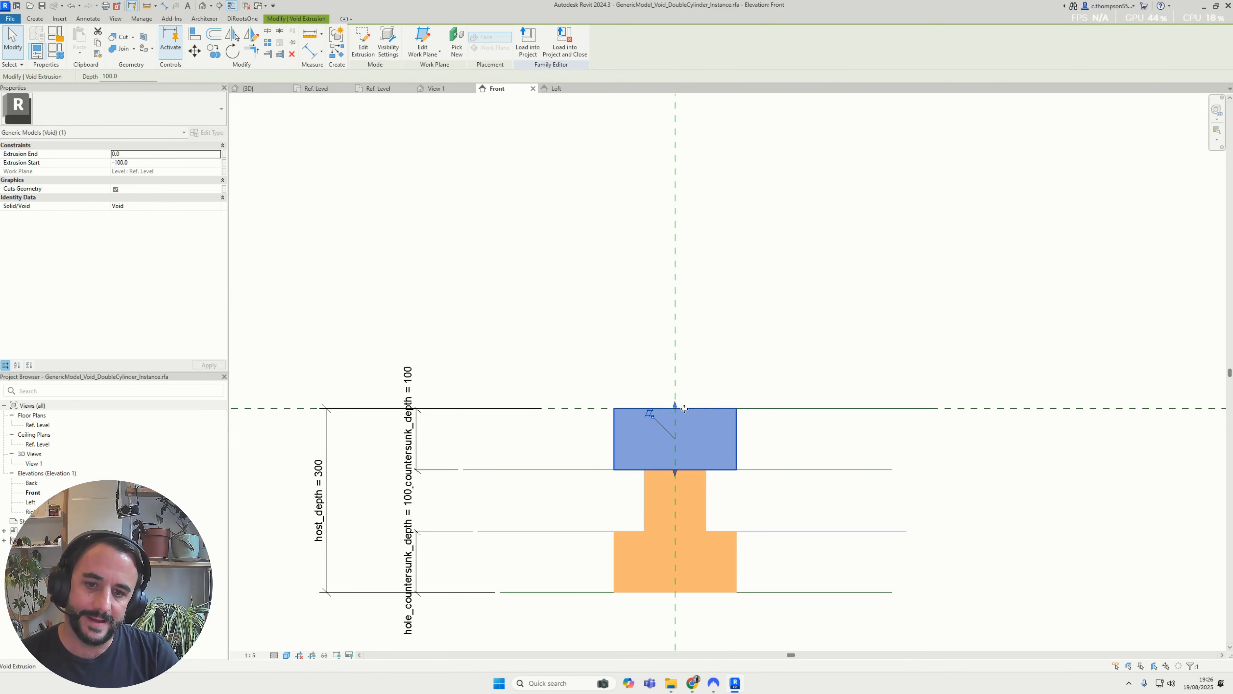
pyautogui.click(528, 342)
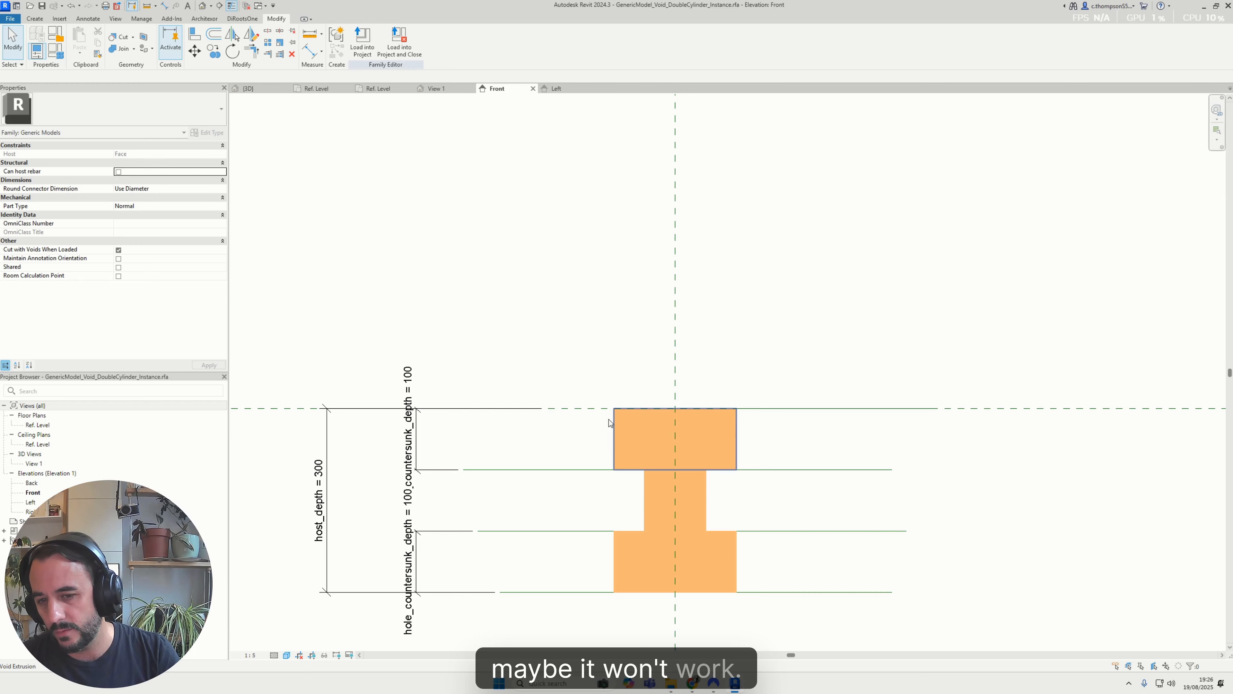
pyautogui.click(416, 426)
pyautogui.press('Delete')
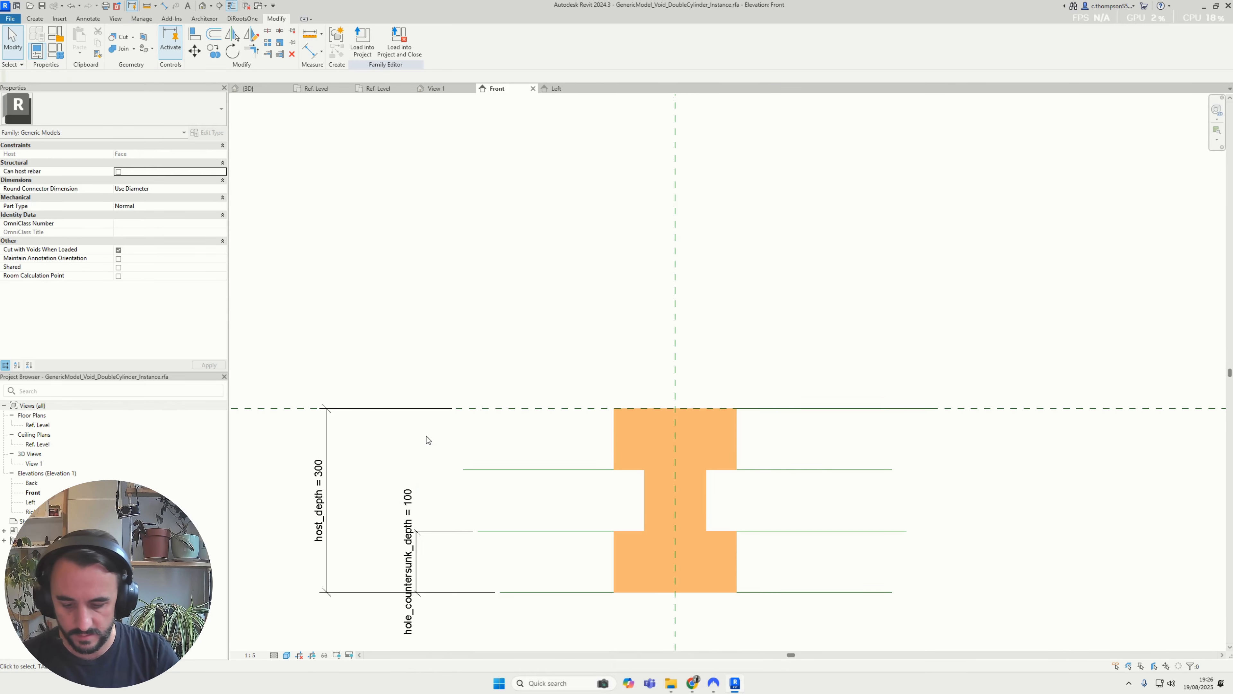
pyautogui.press('d')
pyautogui.press('i')
pyautogui.click(523, 470)
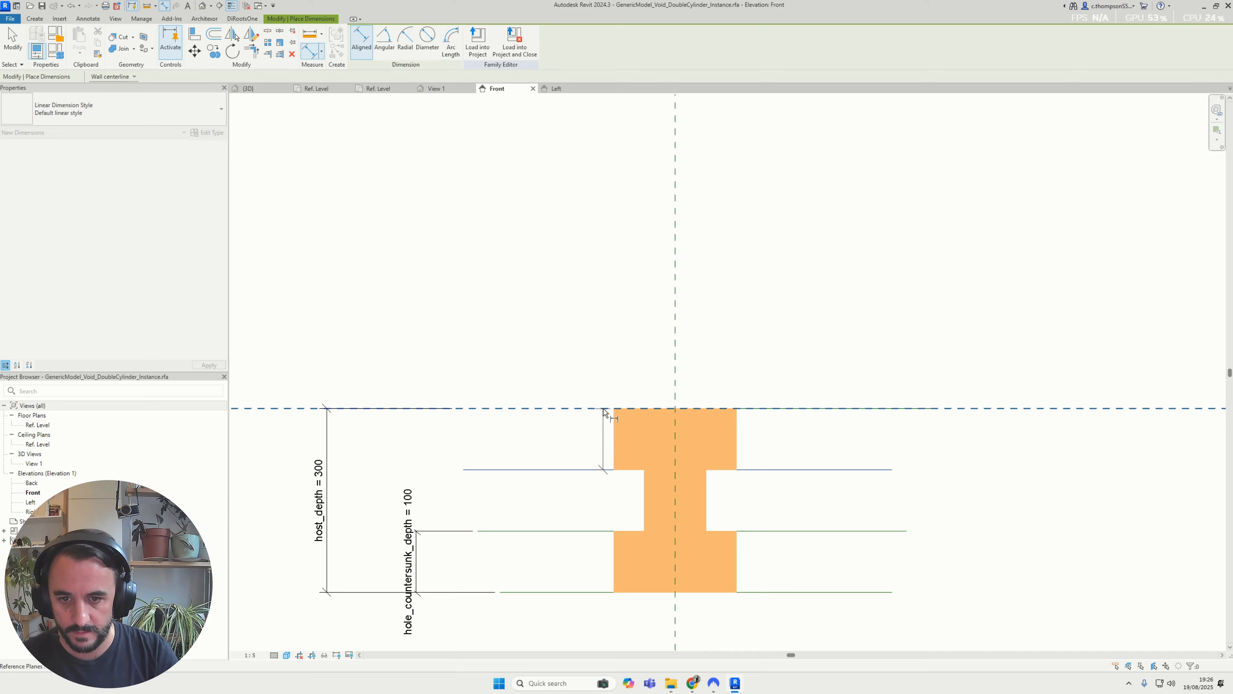
pyautogui.press('Escape')
pyautogui.press('Escape')
pyautogui.click(718, 410)
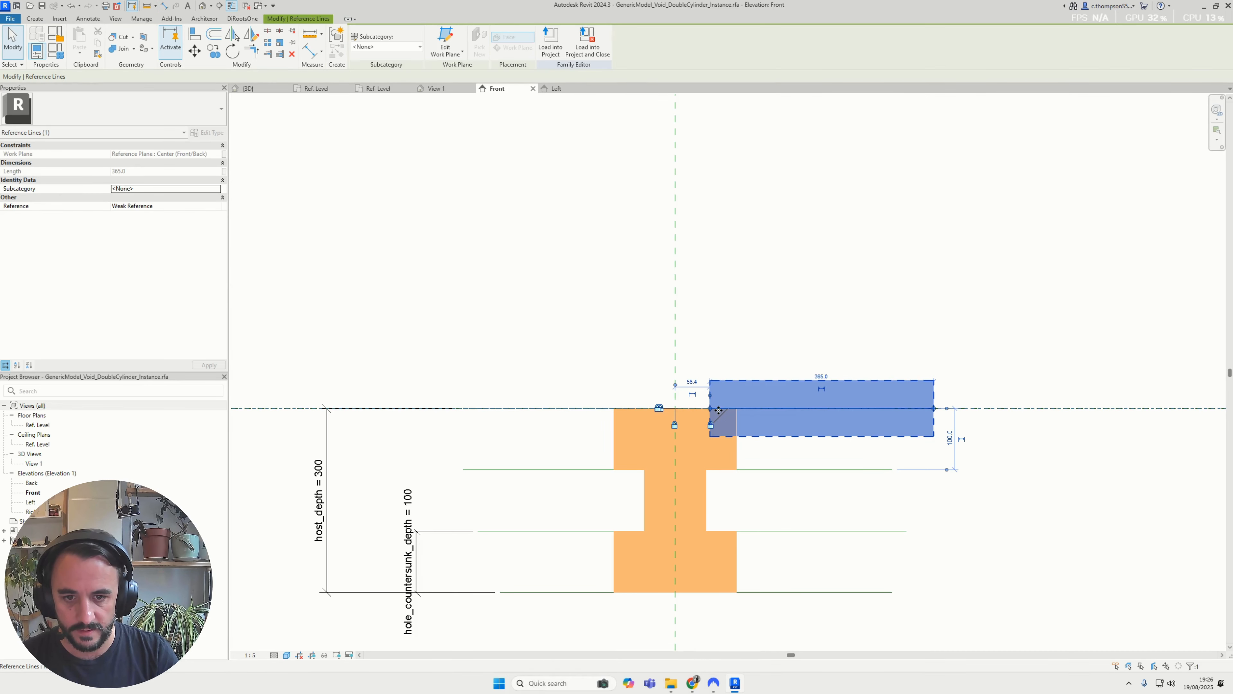
pyautogui.press('Escape')
# Dimension from the upper countersink's lower reference line to the new top reference line and label it hole_countersunk_depth
pyautogui.press('d')
pyautogui.press('i')
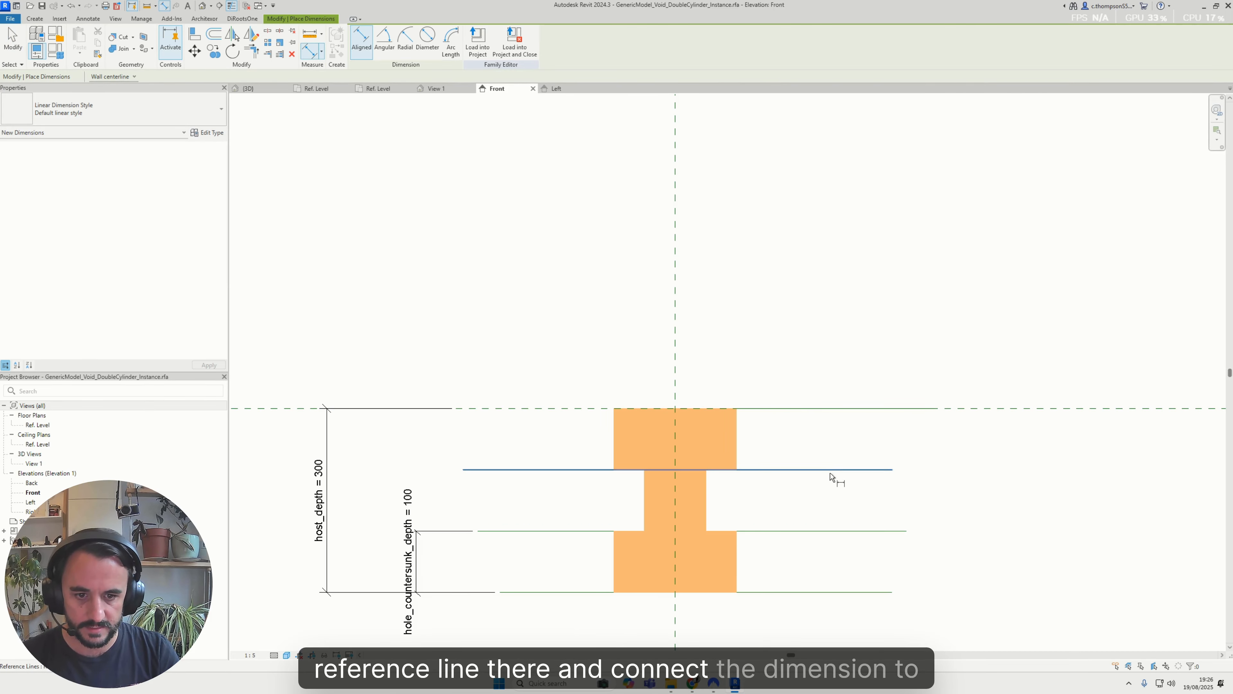
pyautogui.click(830, 470)
pyautogui.click(860, 378)
pyautogui.press('Escape')
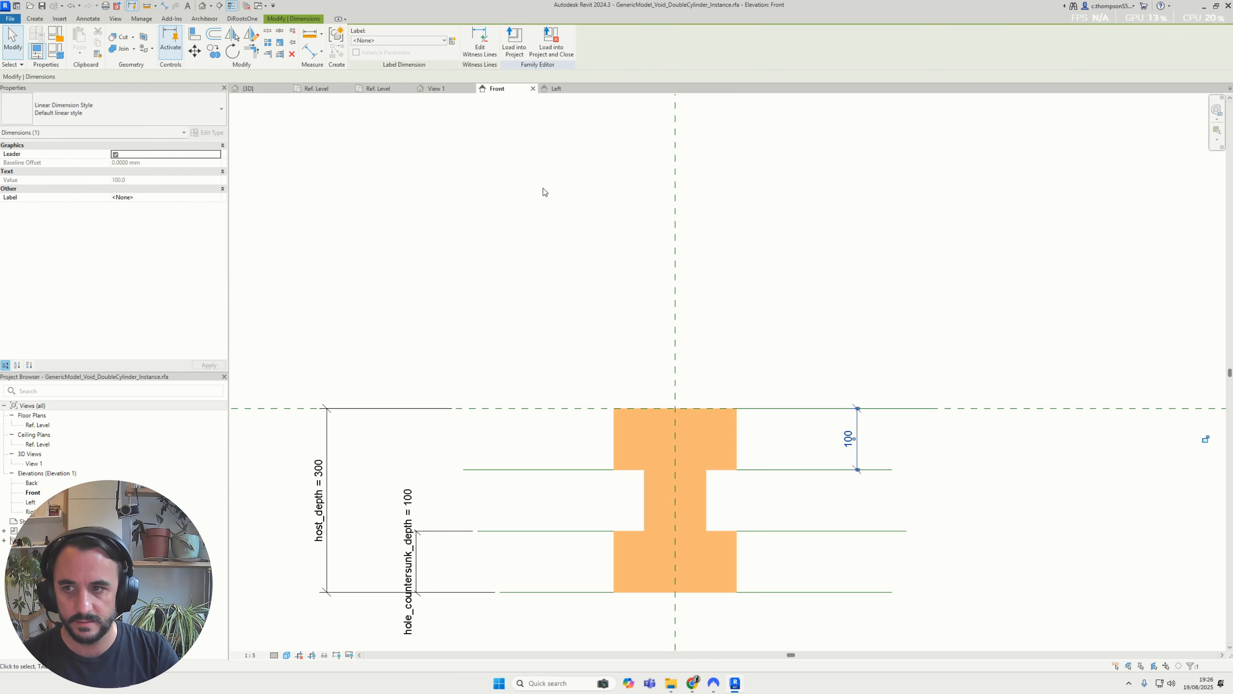
pyautogui.click(158, 112)
pyautogui.click(158, 108)
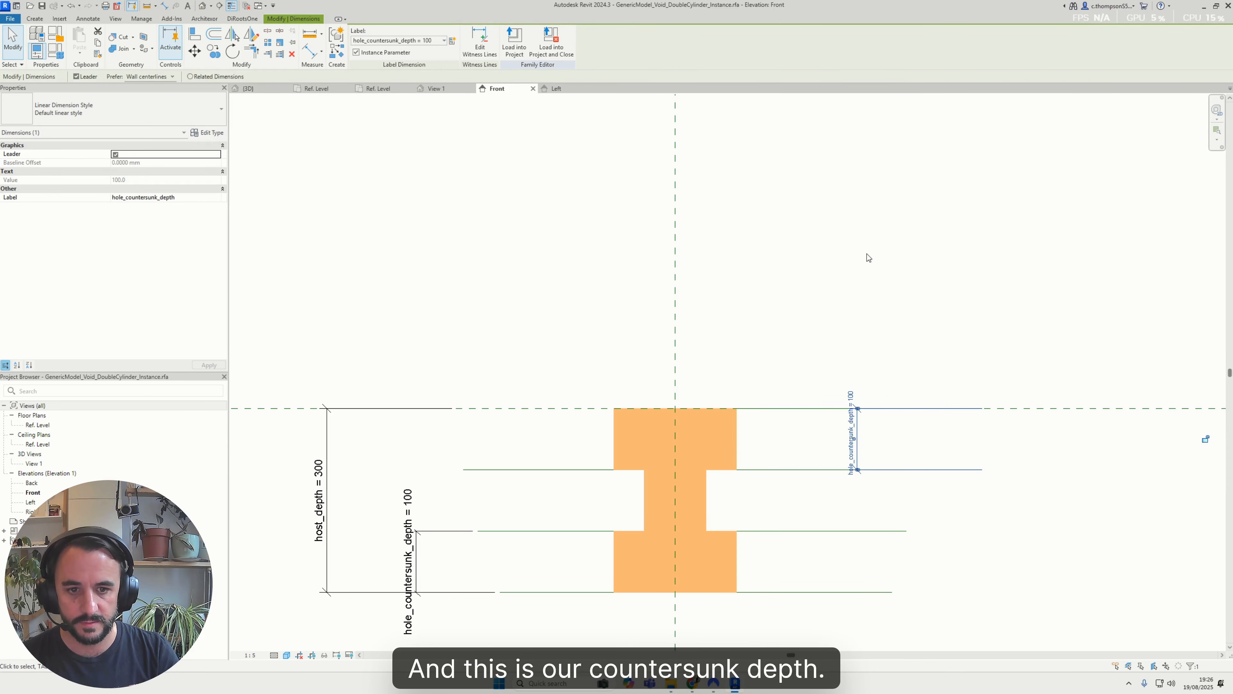
# Test the new hole_countersunk_depth dimension by setting it to 200 mm and then to 20 mm
pyautogui.click(849, 423)
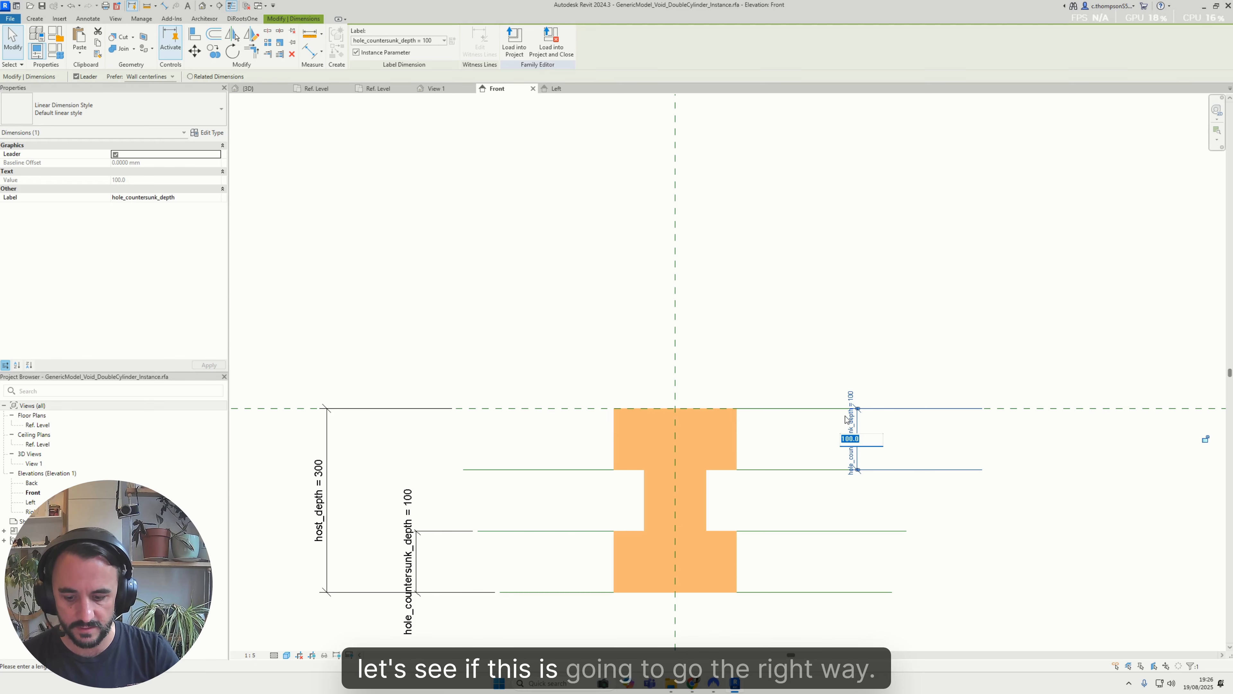
pyautogui.write('200')
pyautogui.press('Return')
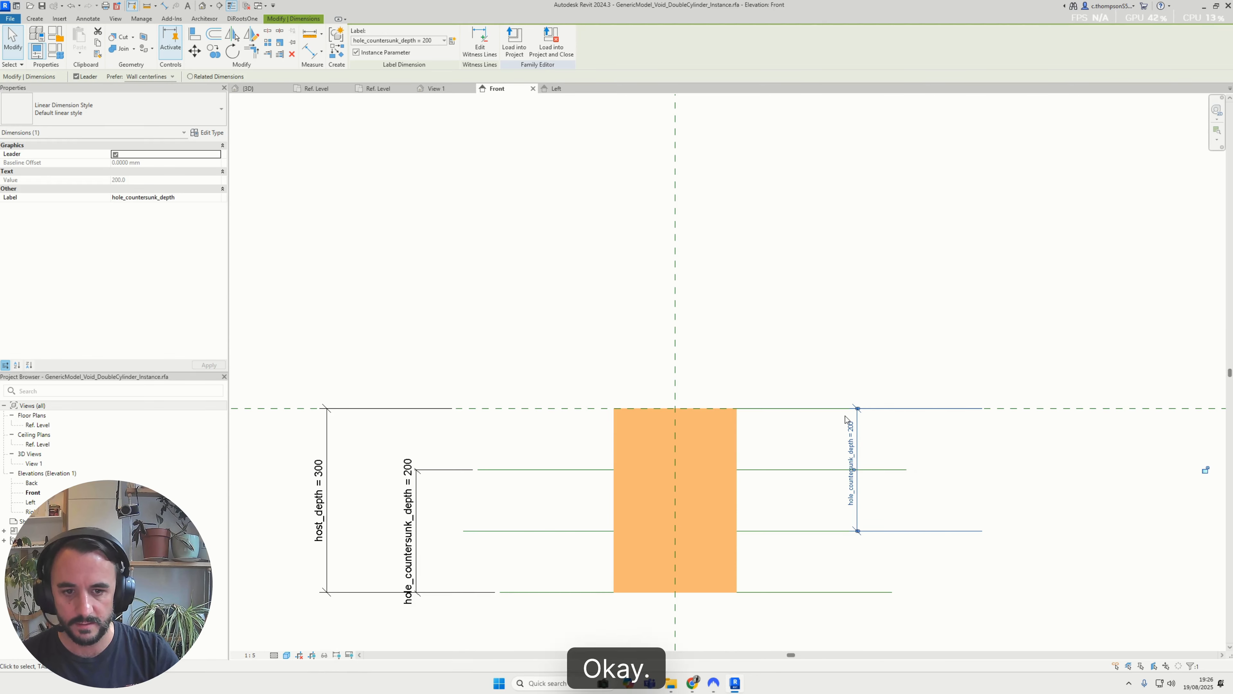
pyautogui.press('Return')
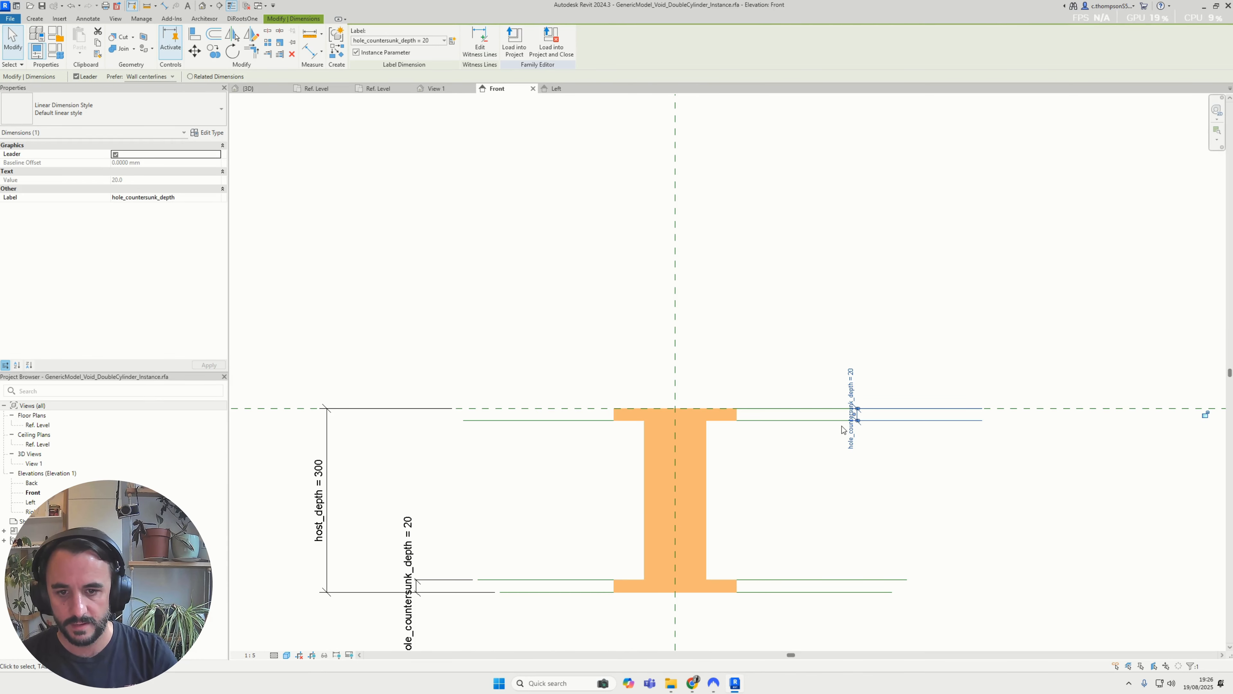
# Load the edited void family into void(Recovery).rvt, overwriting the existing version, and inspect the selected void in the glulam beam
pyautogui.click(767, 311)
pyautogui.click(362, 46)
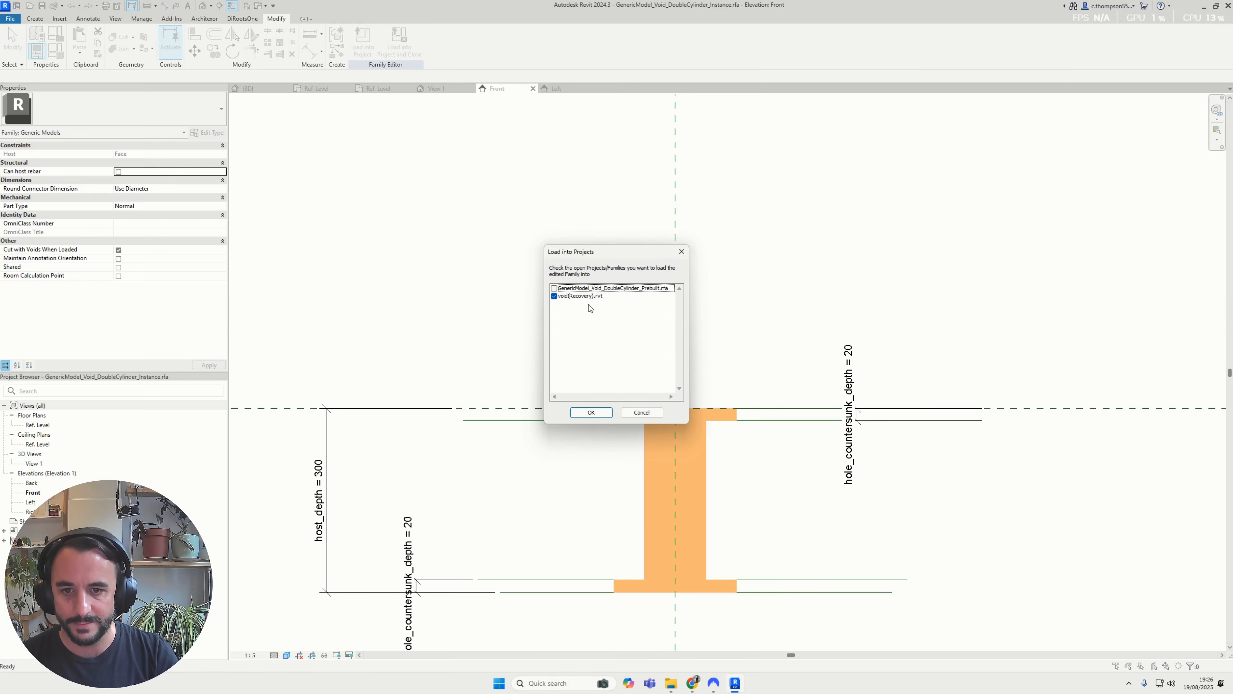
pyautogui.click(591, 413)
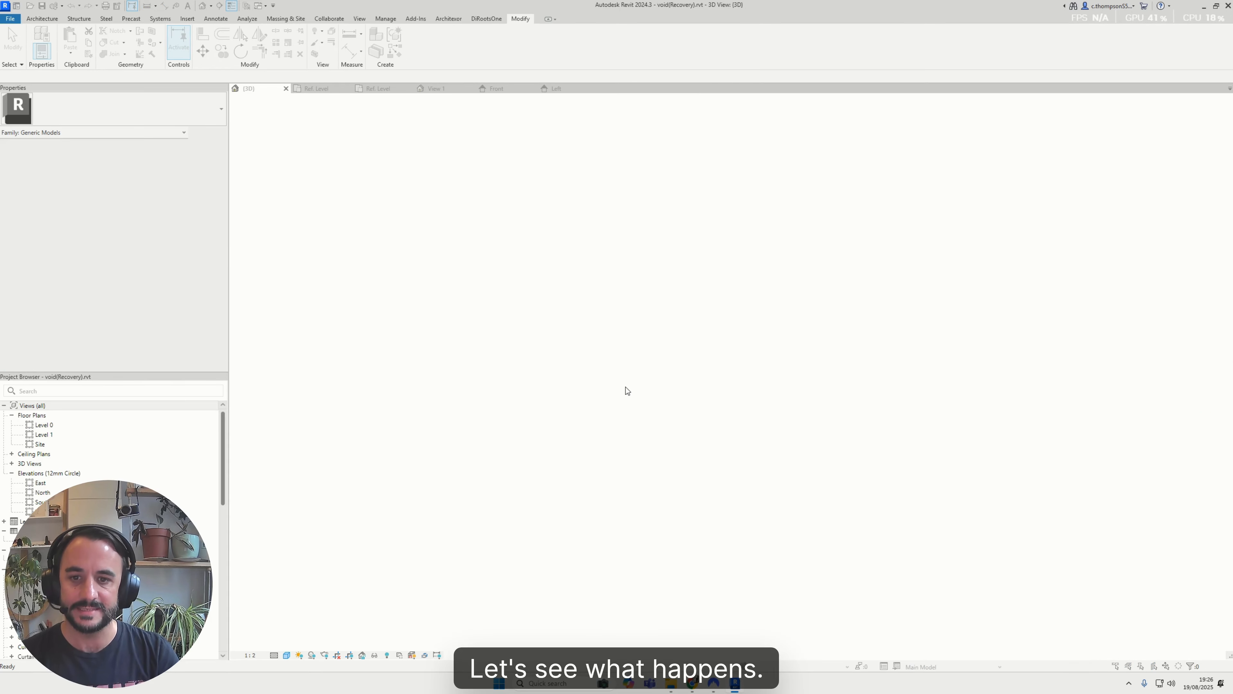
pyautogui.click(585, 321)
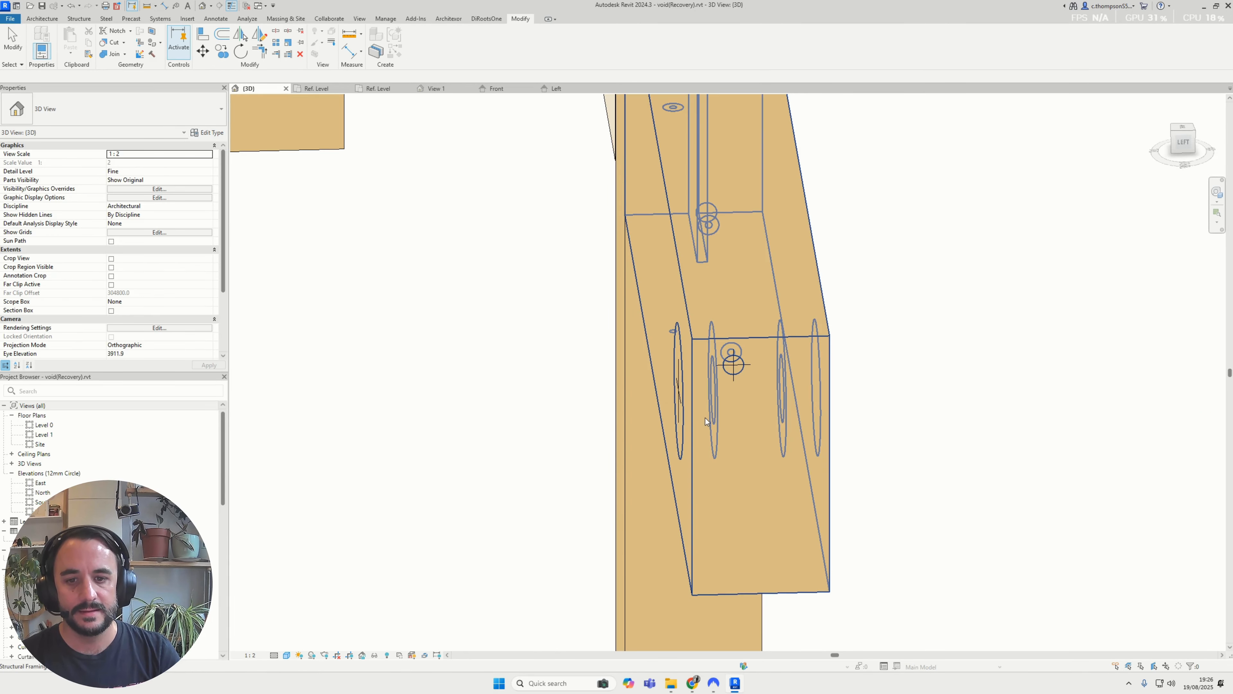
pyautogui.click(684, 415)
pyautogui.keyDown('shift'); pyautogui.moveTo(685, 389); pyautogui.dragTo(679, 221, button='middle'); pyautogui.keyUp('shift')
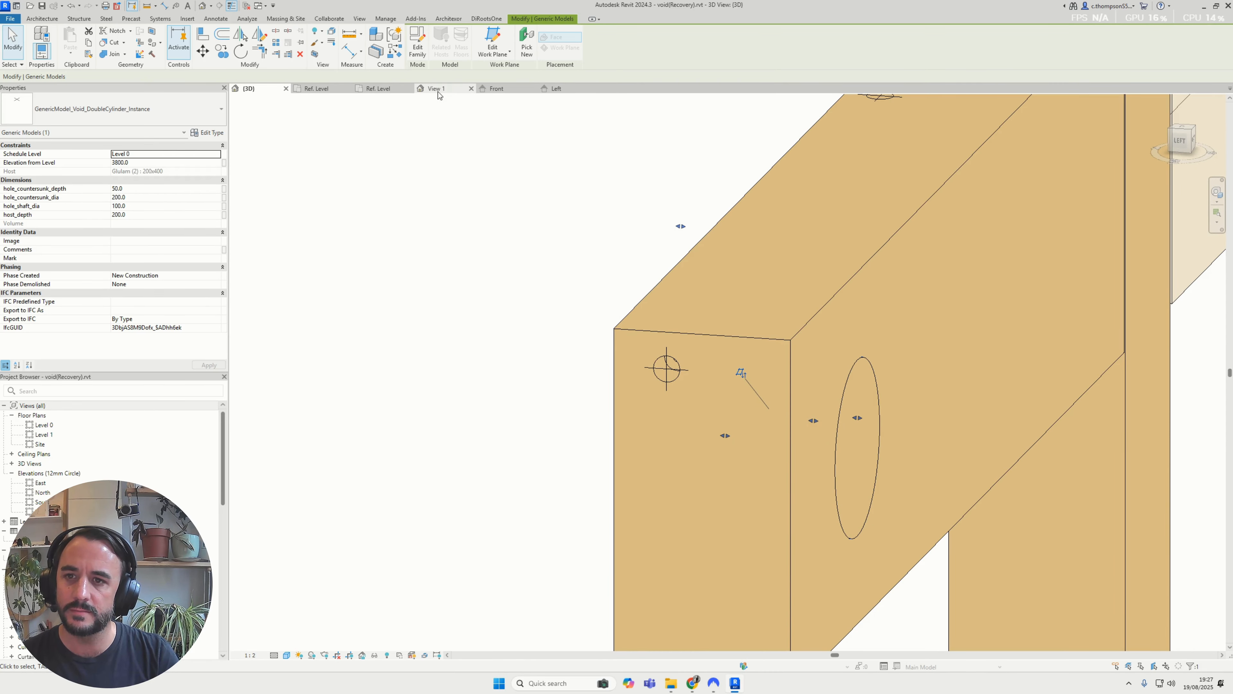
# In the family's Front elevation, centre the top reference line on the vertical centre plane
pyautogui.click(496, 89)
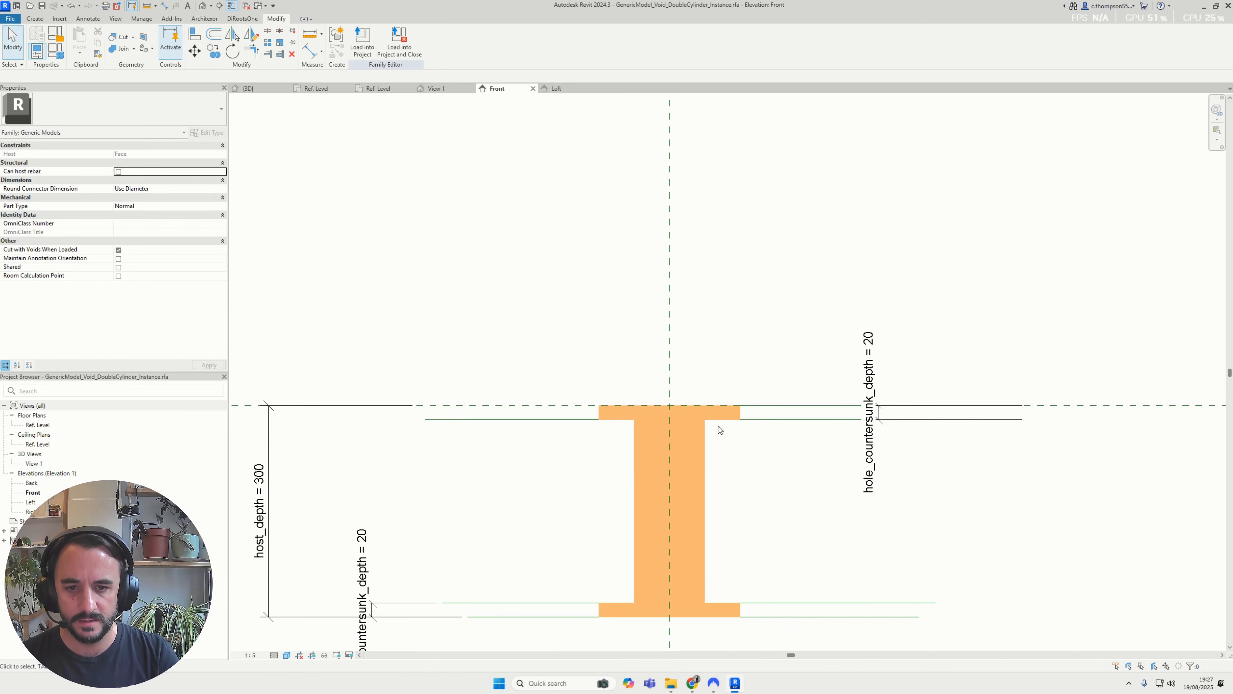
pyautogui.click(797, 406)
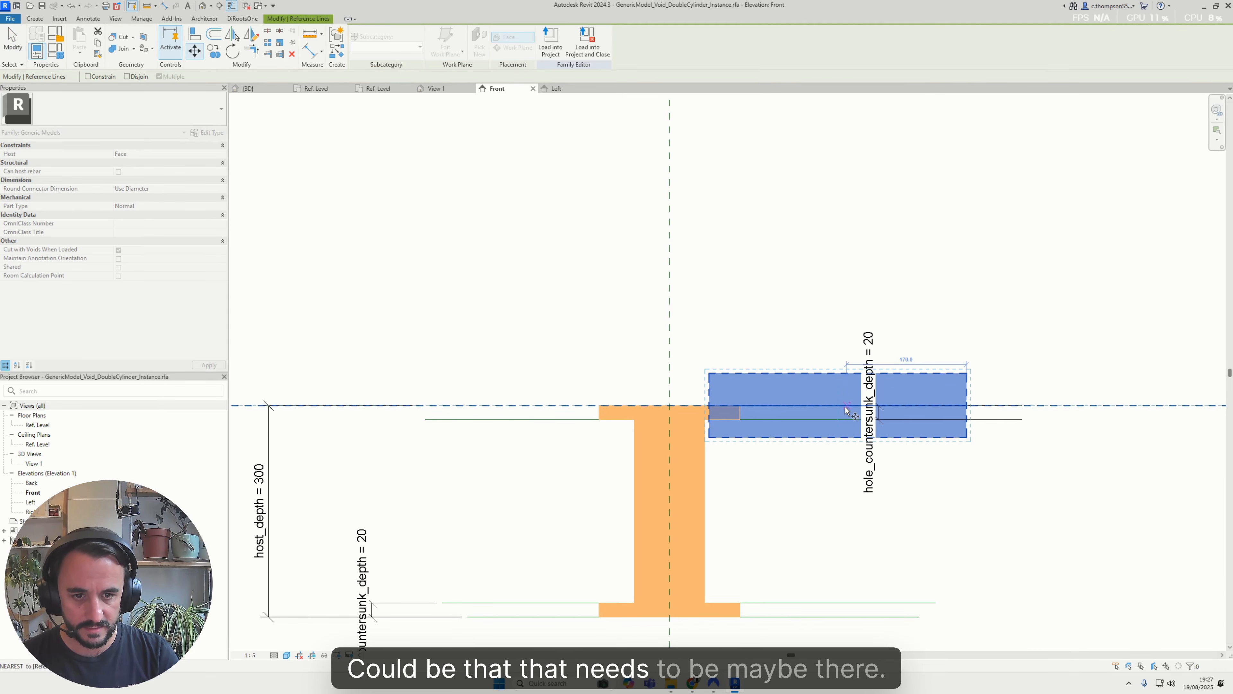
pyautogui.click(669, 405)
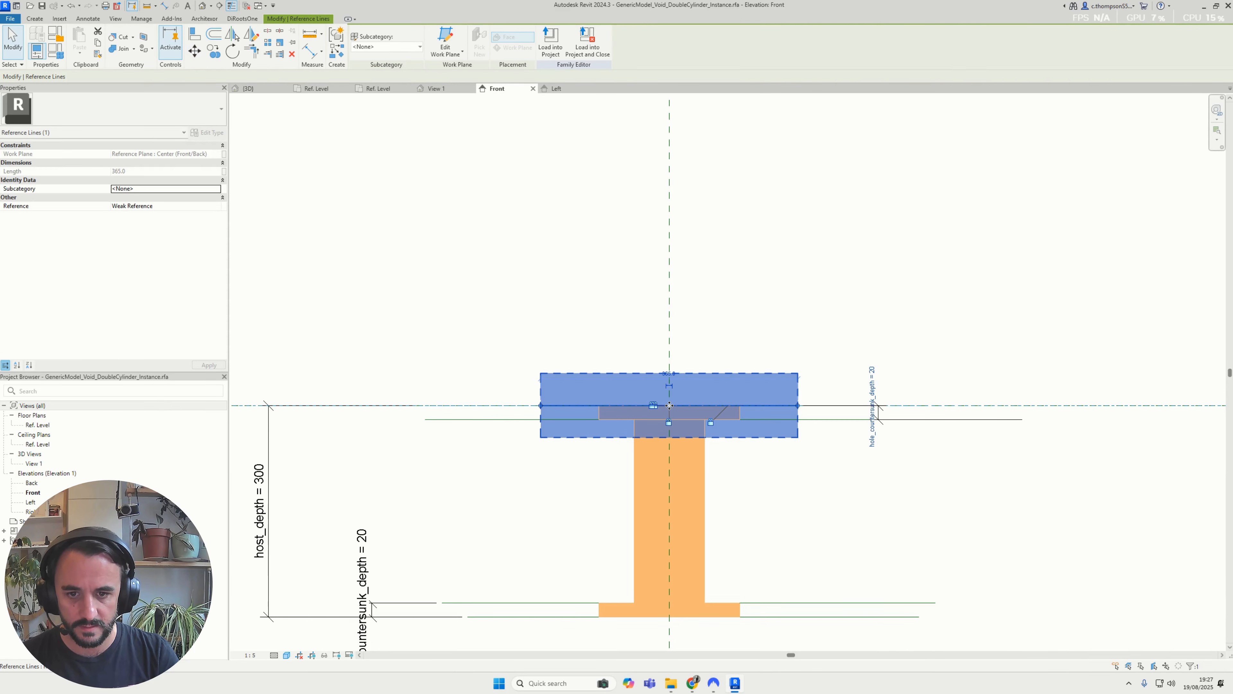
pyautogui.click(577, 244)
# Reload the family into void(Recovery).rvt, overwriting the existing version, and check the void's grip positions in the 3D view
pyautogui.click(362, 41)
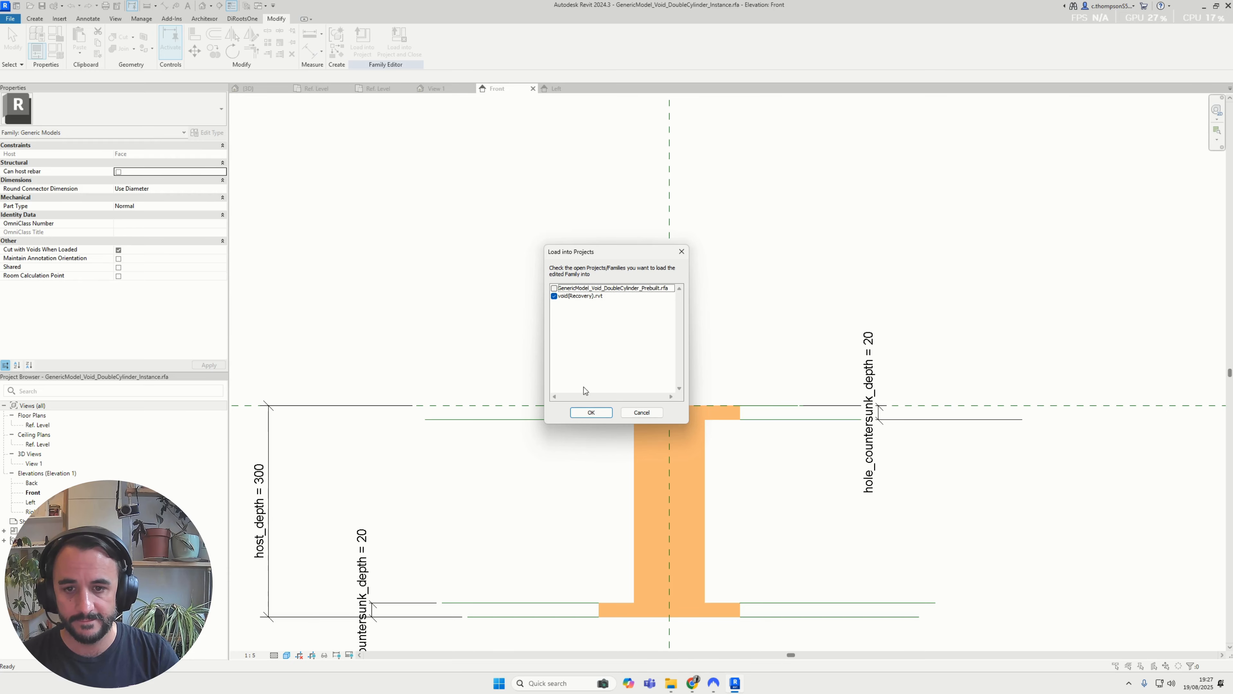
pyautogui.click(590, 413)
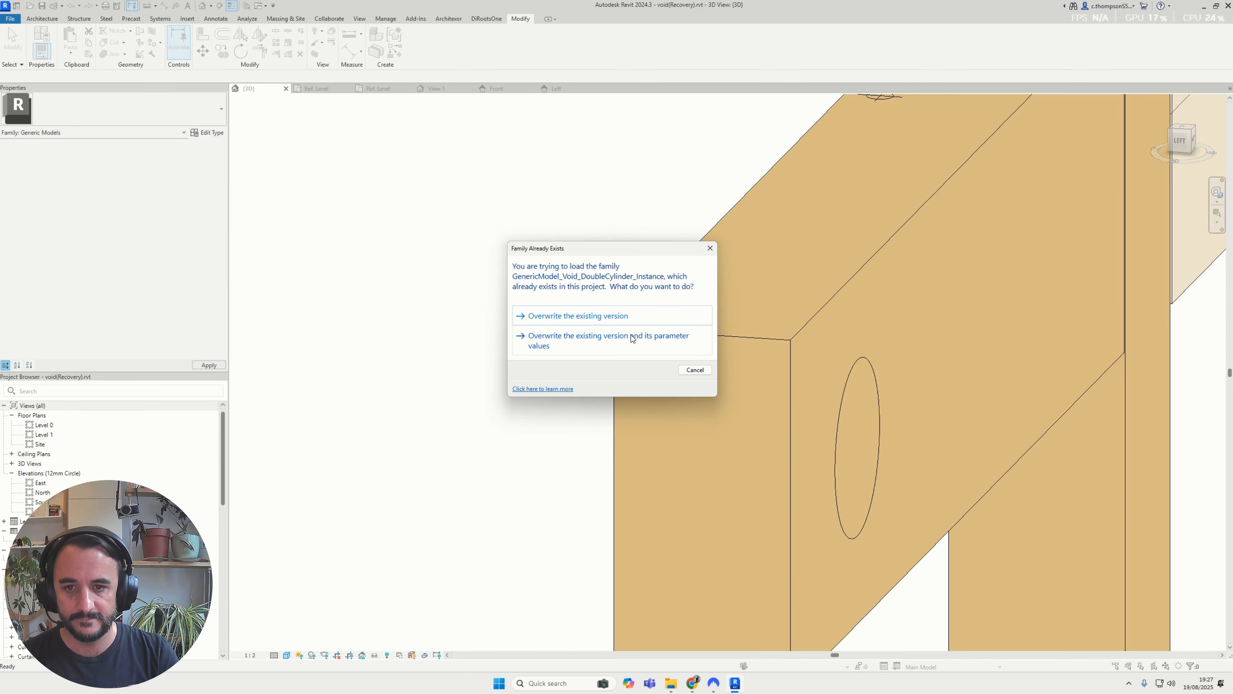
pyautogui.click(584, 318)
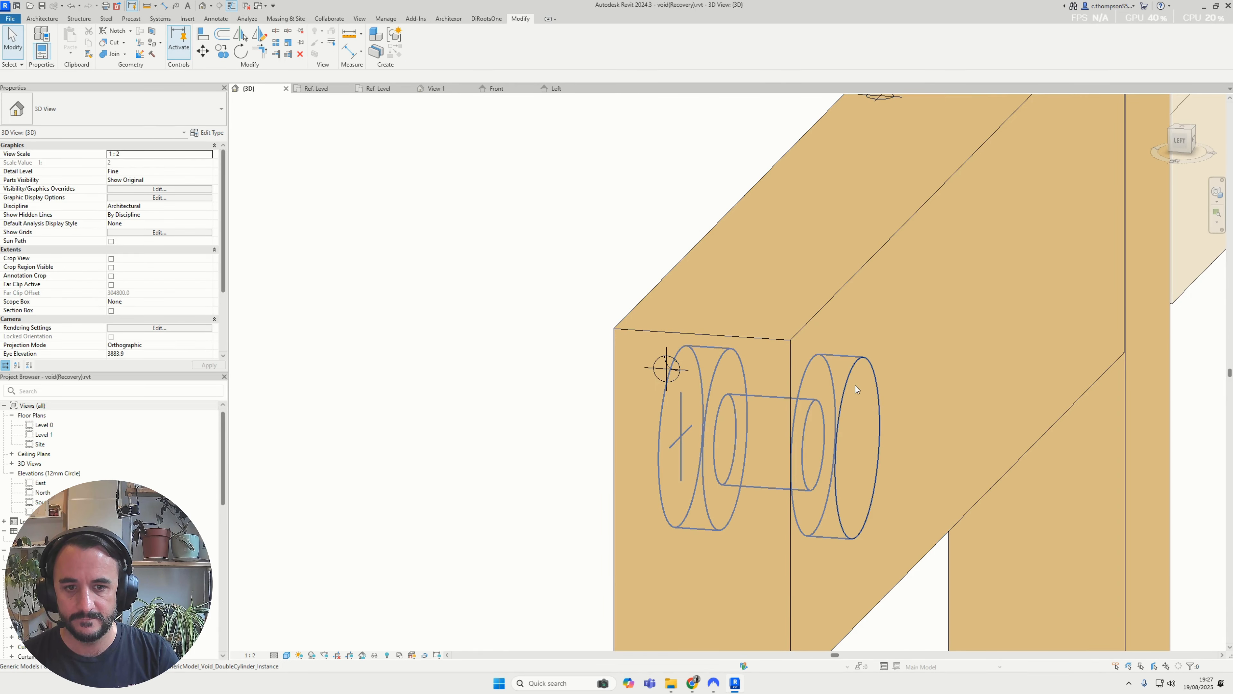
pyautogui.click(836, 435)
pyautogui.press('Escape')
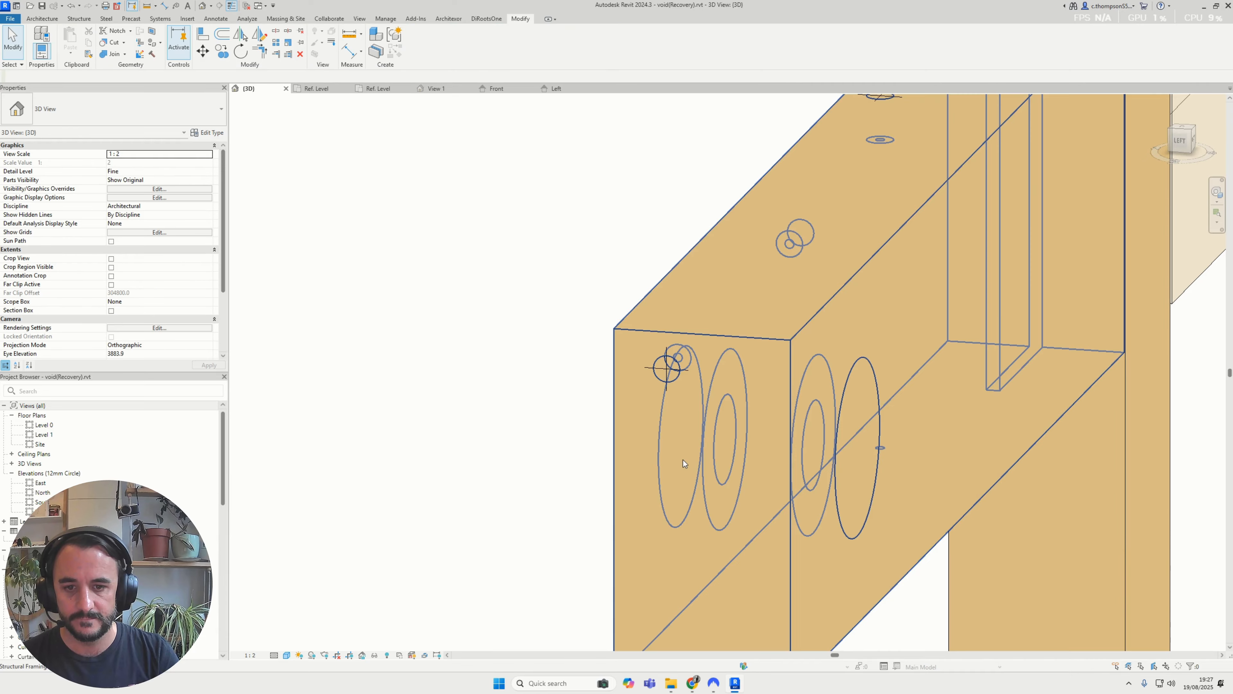
pyautogui.moveTo(685, 462)
pyautogui.keyDown('shift'); pyautogui.mouseDown(button='middle')
pyautogui.moveTo(824, 461)
pyautogui.moveTo(697, 452)
pyautogui.mouseUp(button='middle'); pyautogui.keyUp('shift')
pyautogui.keyDown('shift'); pyautogui.moveTo(698, 442); pyautogui.dragTo(486, 219, button='middle'); pyautogui.keyUp('shift')
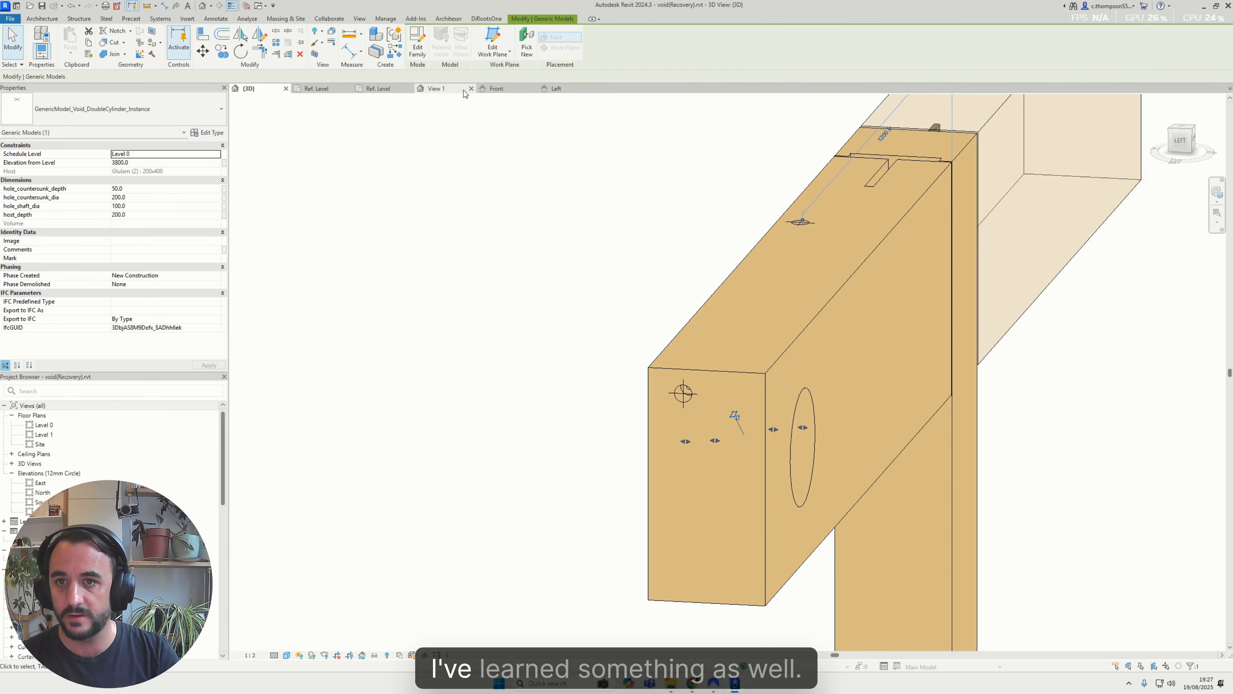
# Back in the family's Front elevation, centre the bottom reference line on the vertical centre plane
pyautogui.click(495, 90)
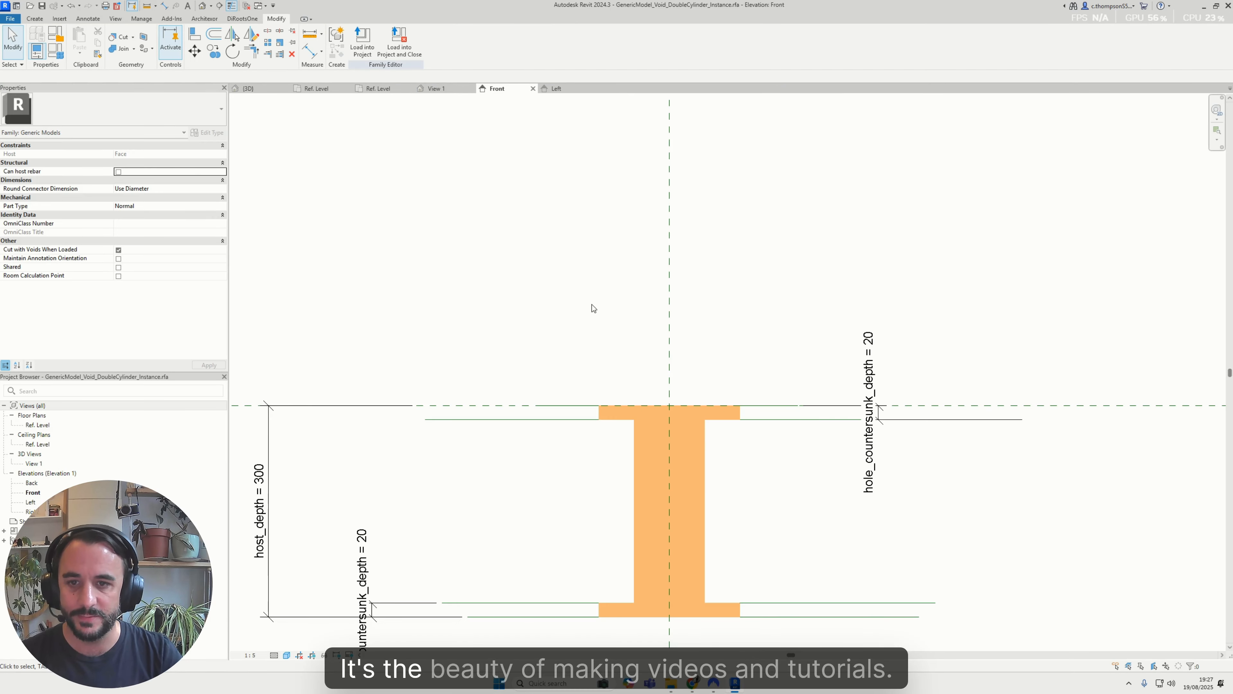
pyautogui.click(565, 419)
pyautogui.scroll(-1, 591, 427)
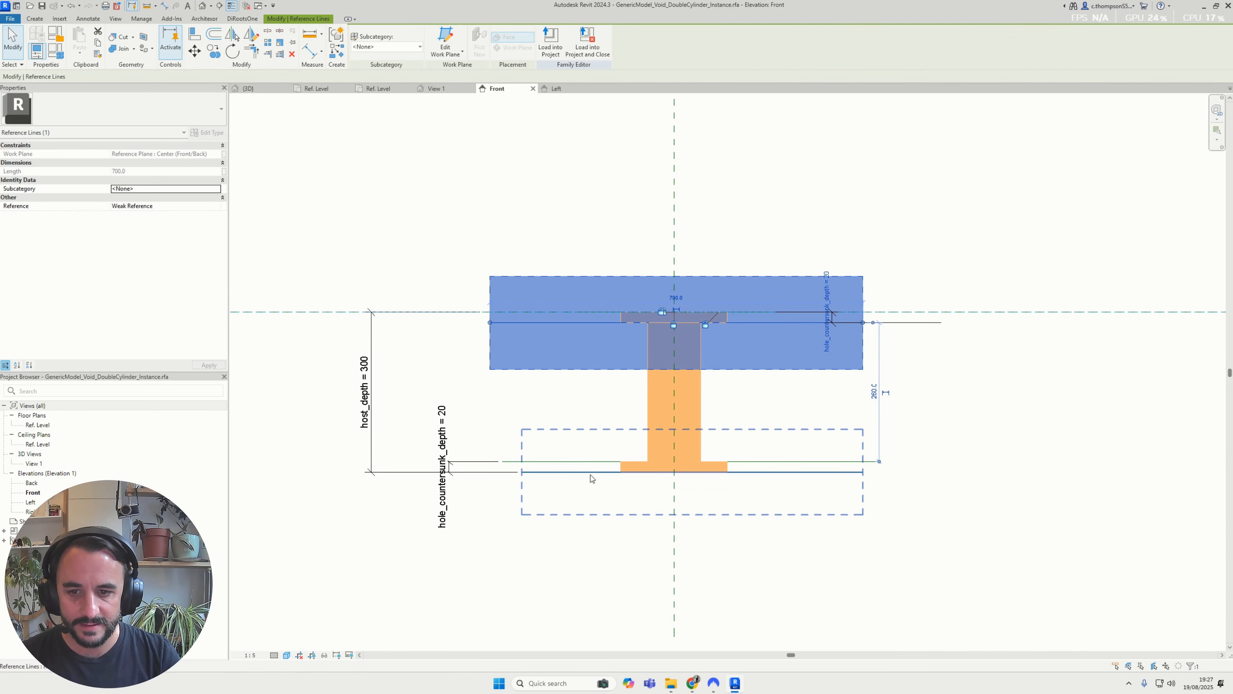
pyautogui.click(590, 474)
pyautogui.scroll(2, 661, 485)
pyautogui.press('m')
pyautogui.press('v')
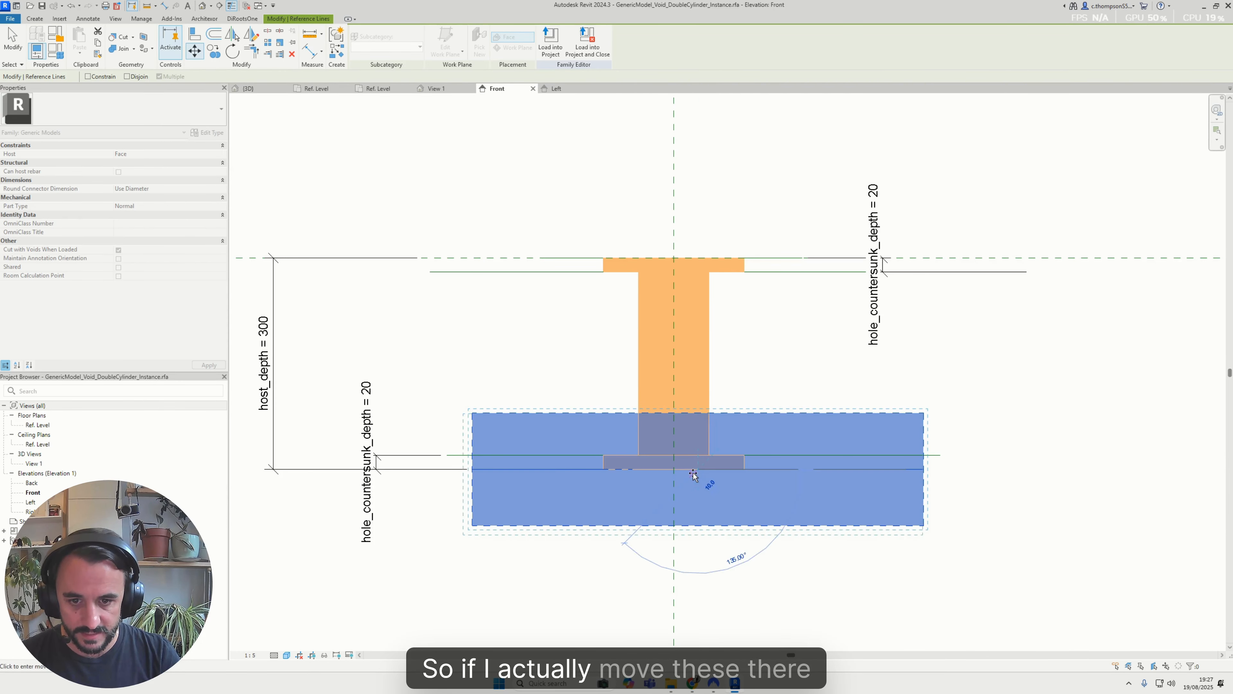
pyautogui.press('Escape')
pyautogui.press('Escape')
# Try to move the lower countersink's reference line so its midpoint sits on the vertical centre plane
pyautogui.click(546, 456)
pyautogui.press('m')
pyautogui.press('v')
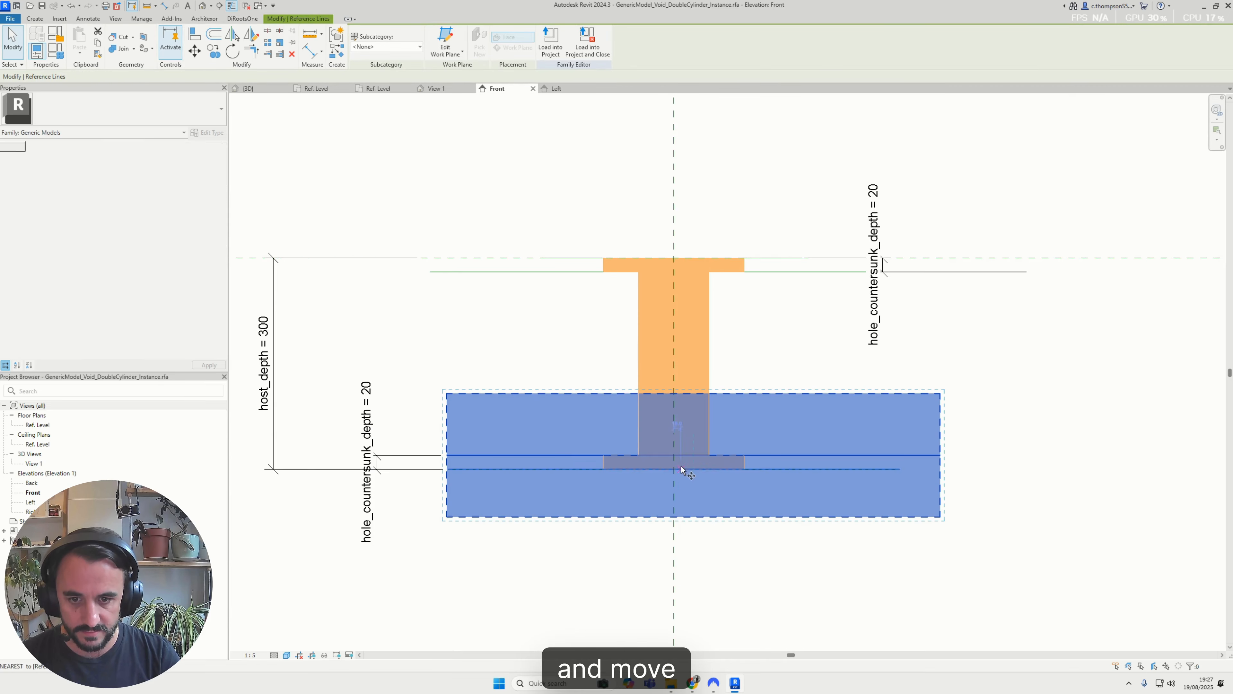
pyautogui.click(674, 455)
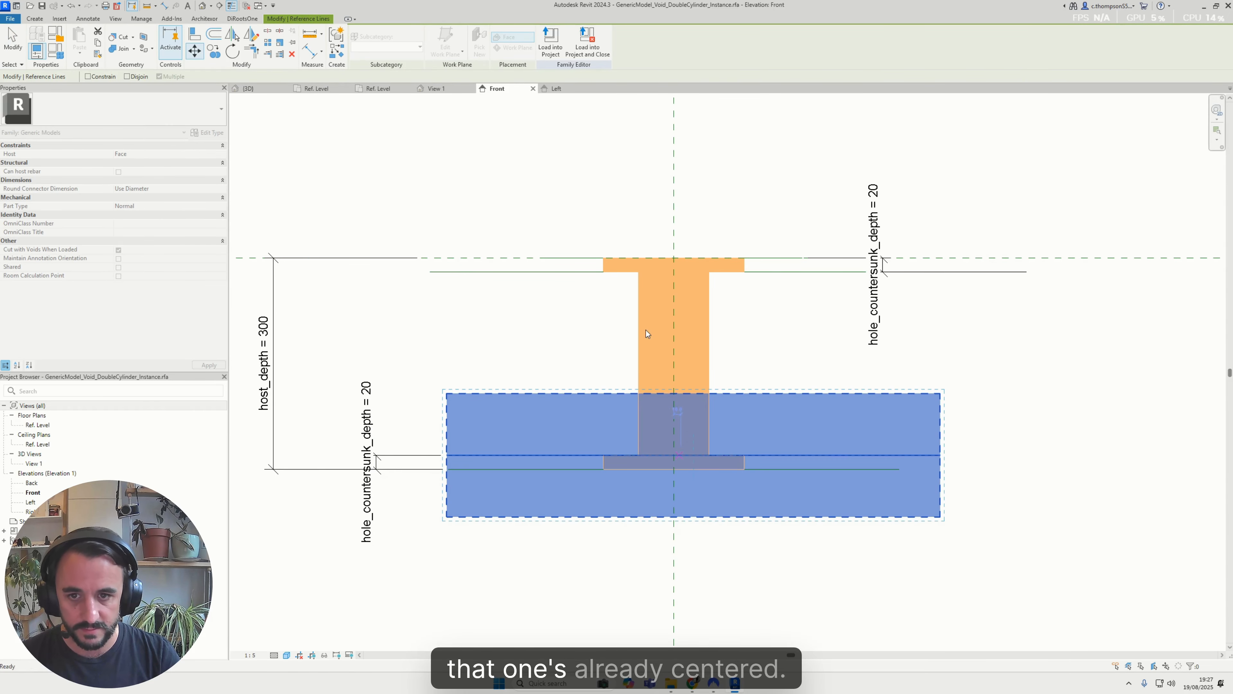
# Shift the upper countersink's reference line sideways and centre it on the vertical centre plane
pyautogui.click(658, 272)
pyautogui.press('m')
pyautogui.press('v')
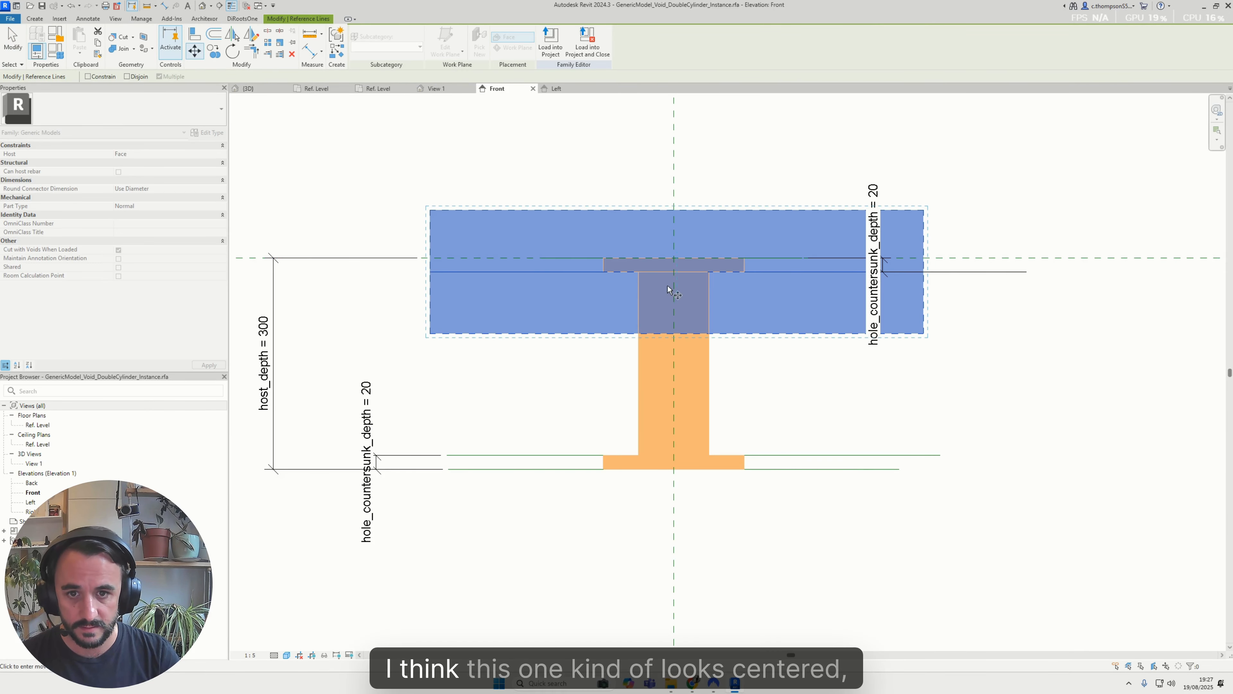
pyautogui.click(833, 300)
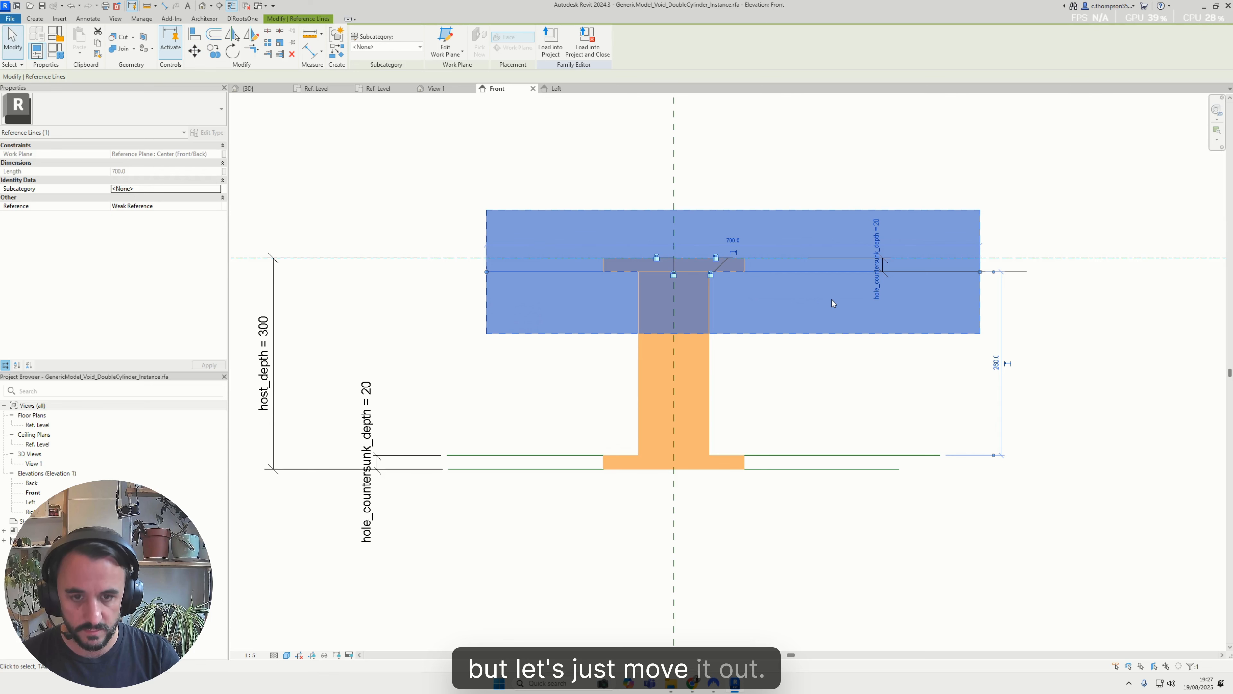
pyautogui.press('m')
pyautogui.press('v')
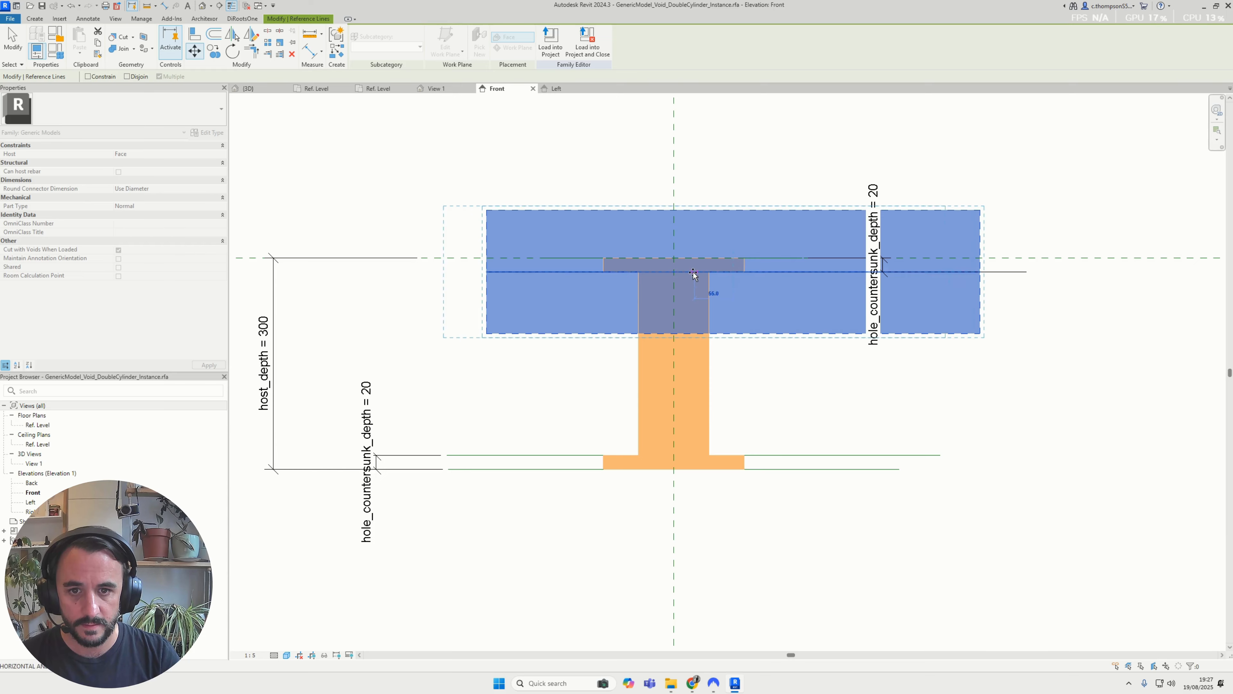
pyautogui.press('Escape')
pyautogui.press('Escape')
# Load the family with its recentred lines into the project, overwriting the existing version, and inspect the void's grips in 3D
pyautogui.scroll(-2, 665, 350)
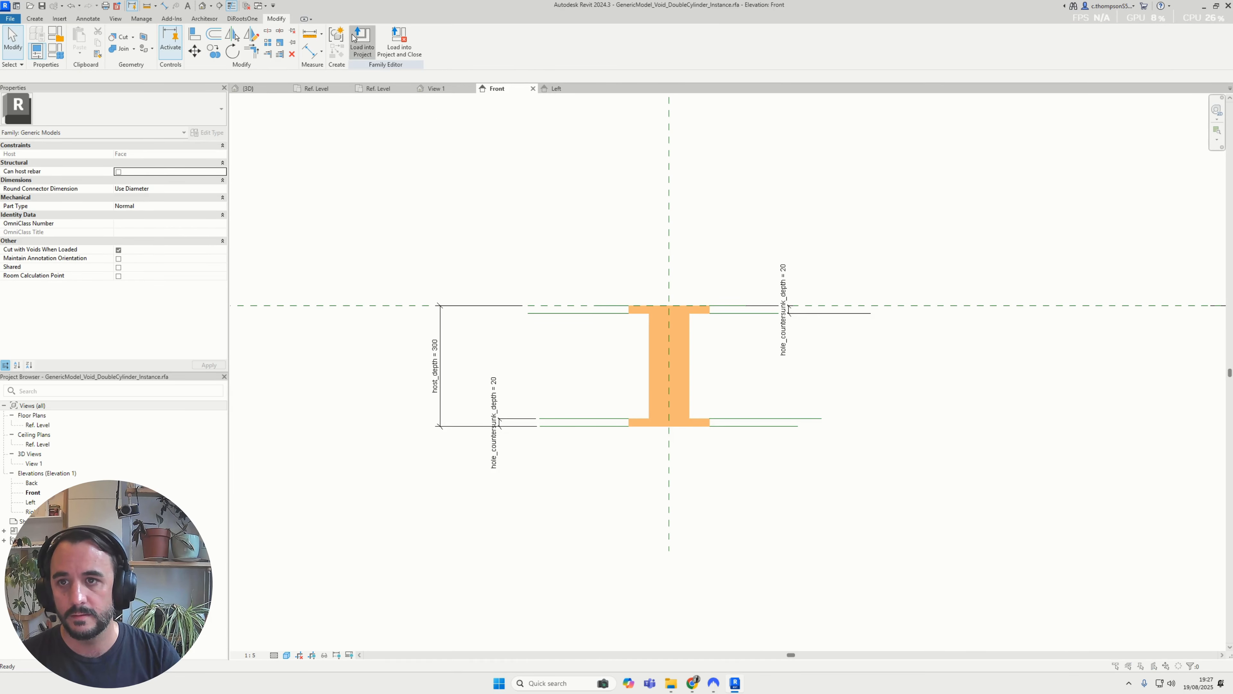
pyautogui.click(354, 39)
pyautogui.click(586, 413)
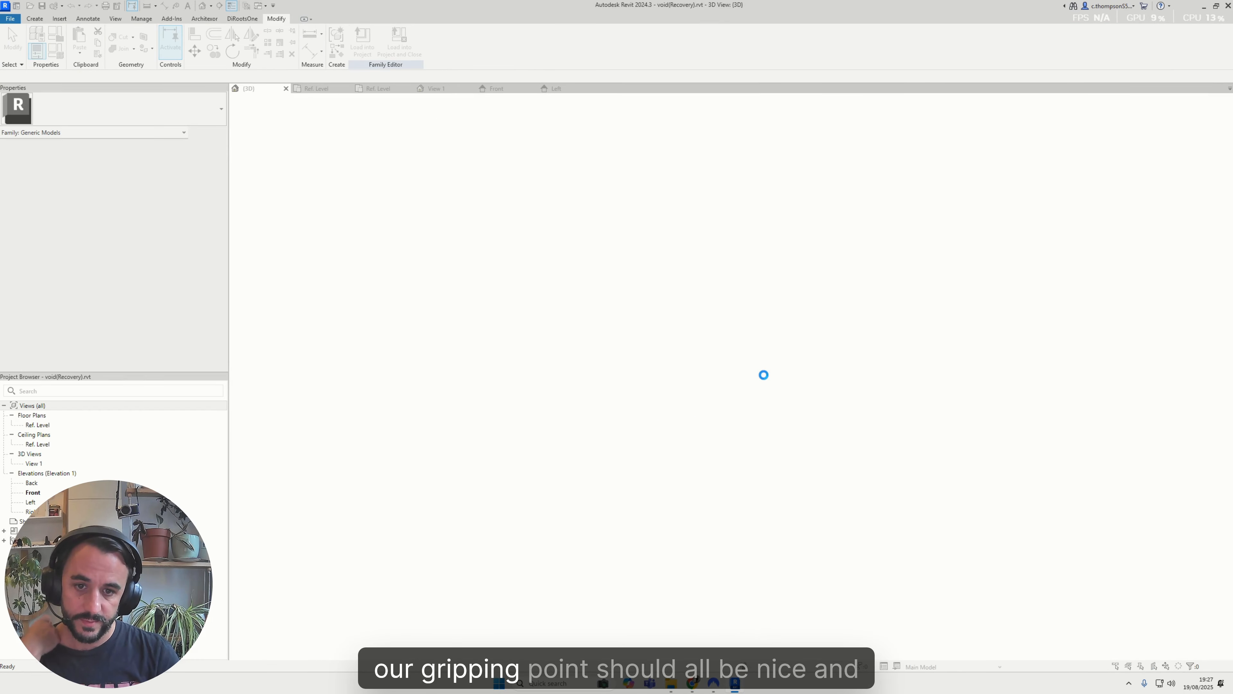
pyautogui.click(616, 318)
pyautogui.click(812, 447)
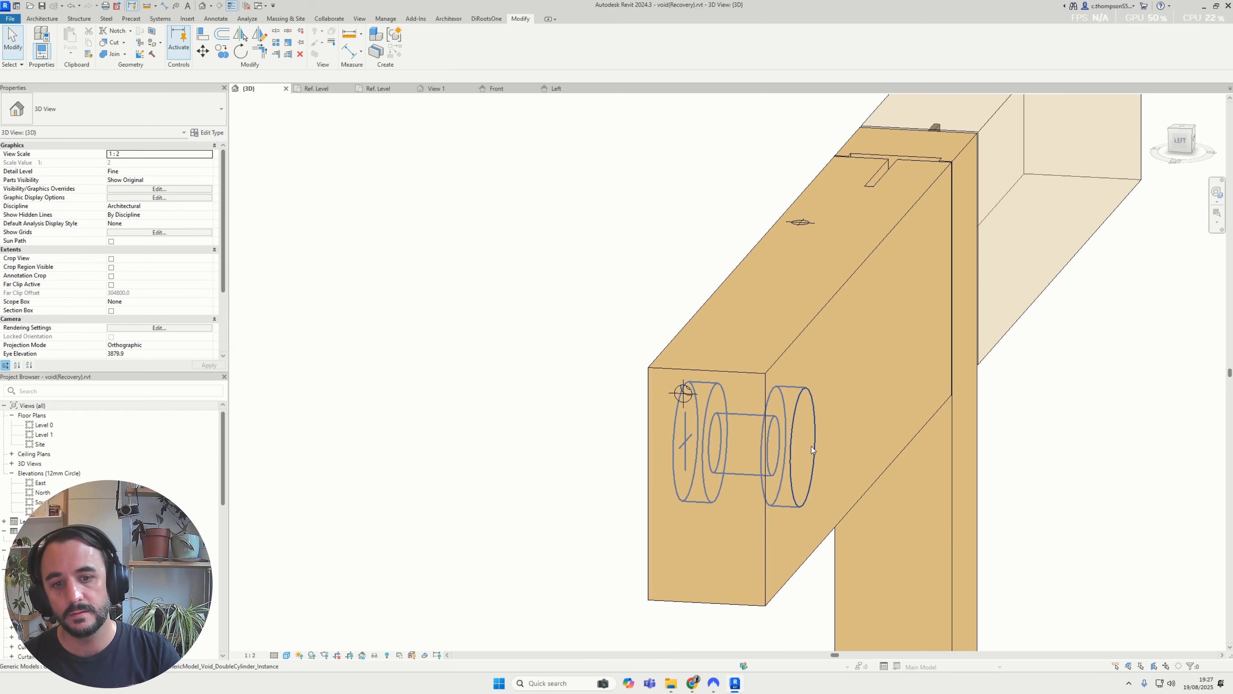
pyautogui.keyDown('shift'); pyautogui.moveTo(811, 446); pyautogui.dragTo(478, 89, button='middle'); pyautogui.keyUp('shift')
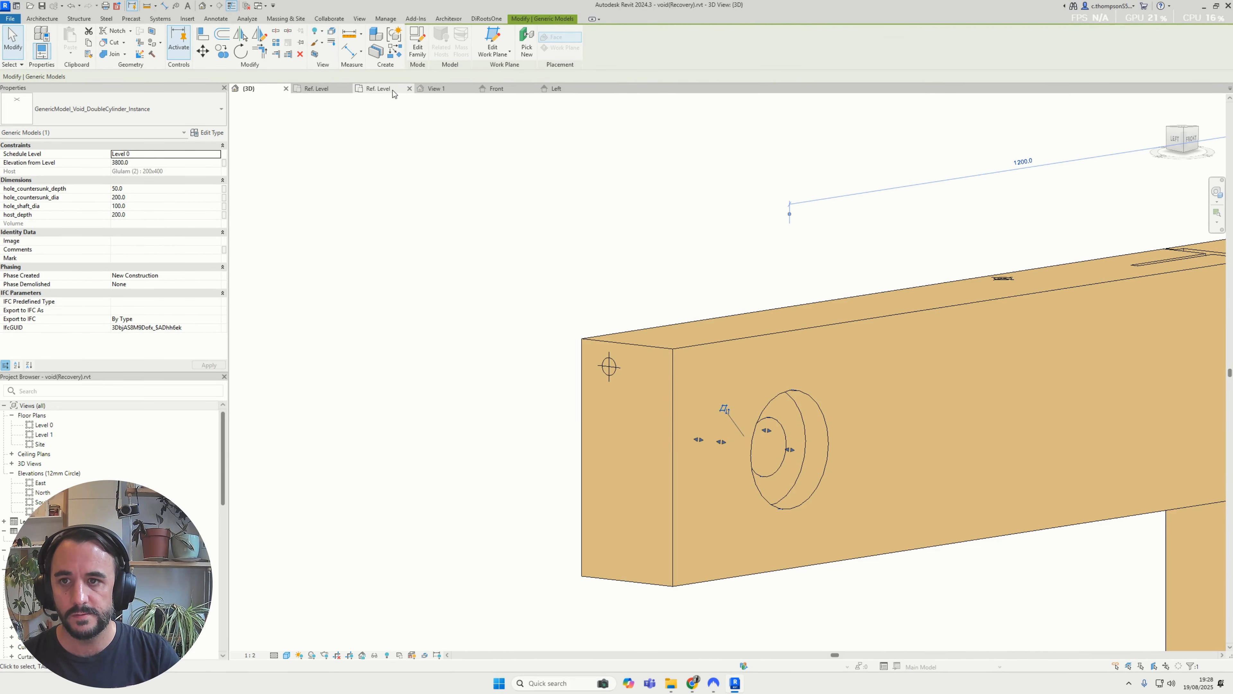
# Centre the lower countersink's reference line on the vertical centre plane in the family's Front elevation
pyautogui.click(495, 88)
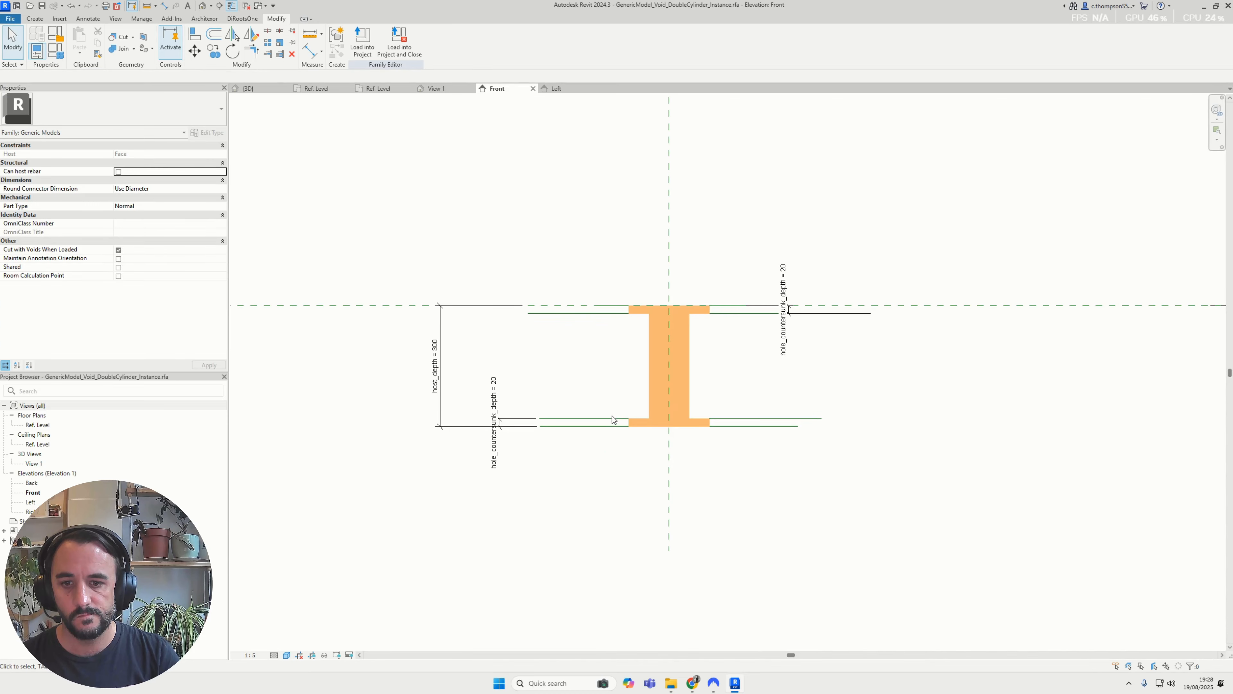
pyautogui.click(613, 421)
pyautogui.scroll(2, 613, 422)
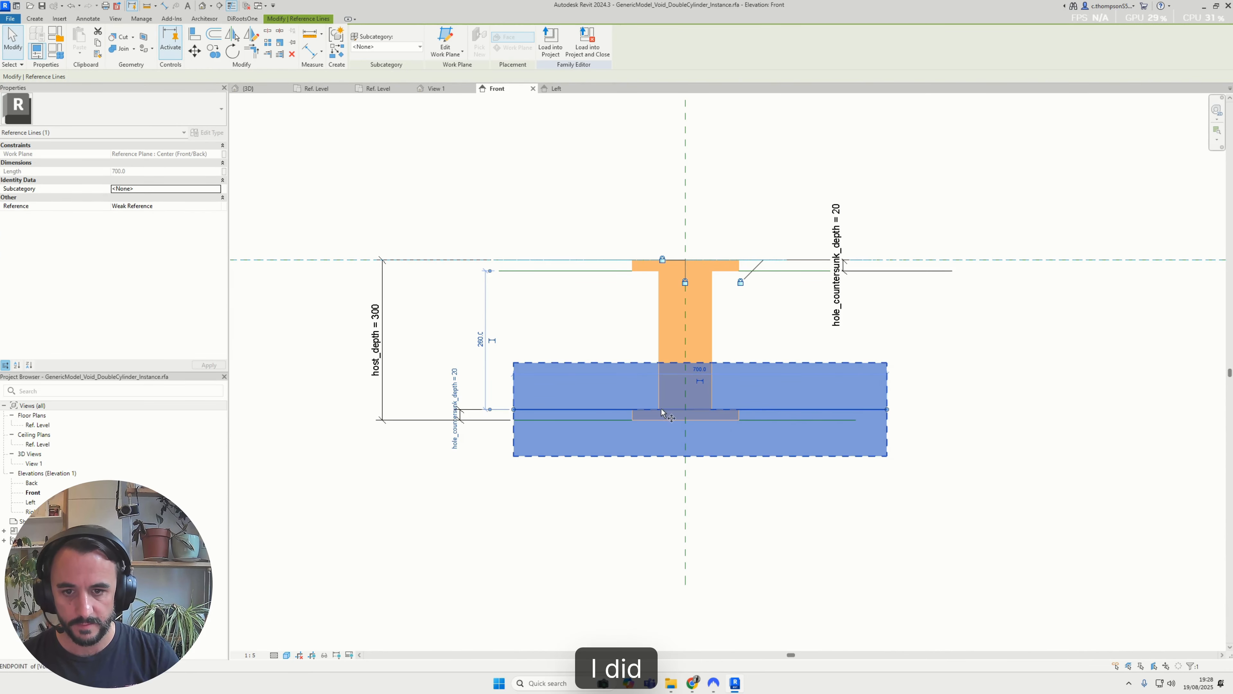
pyautogui.scroll(1, 680, 414)
pyautogui.press('m')
pyautogui.press('v')
pyautogui.click(689, 412)
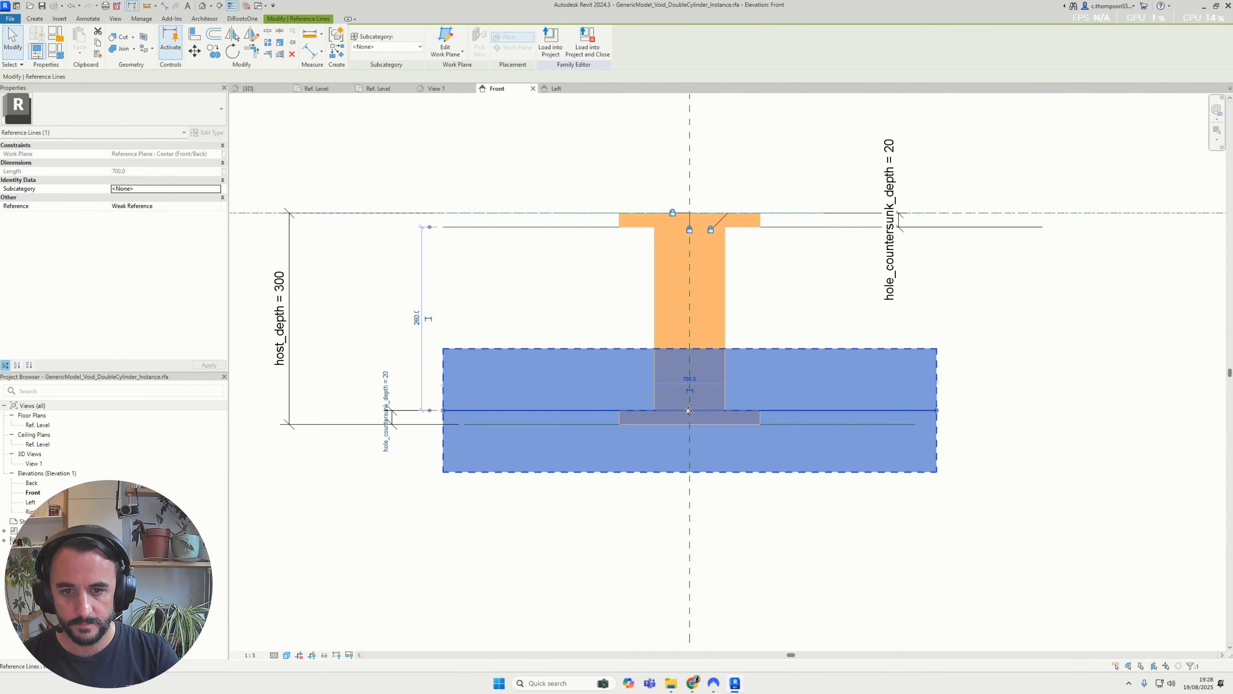
# Load the family into the project again, overwriting the existing version, and orbit around the selected void
pyautogui.click(597, 412)
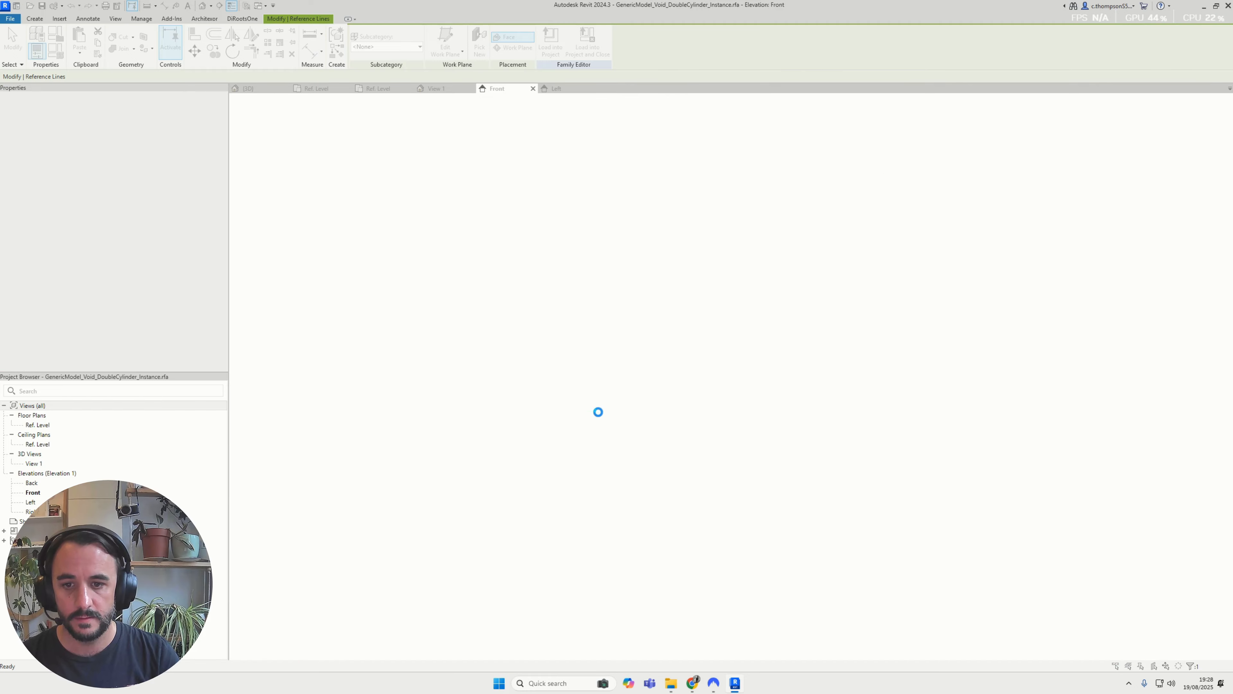
pyautogui.click(584, 318)
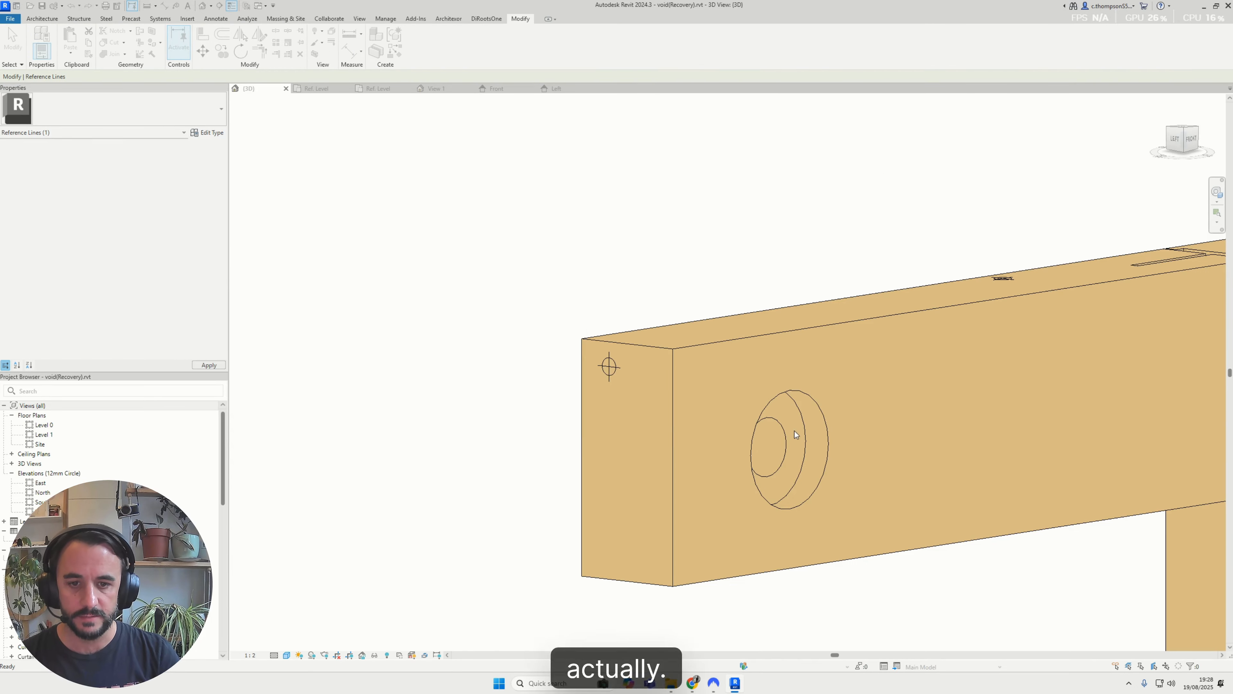
pyautogui.click(773, 414)
pyautogui.keyDown('shift'); pyautogui.moveTo(773, 414); pyautogui.dragTo(829, 509, button='middle'); pyautogui.keyUp('shift')
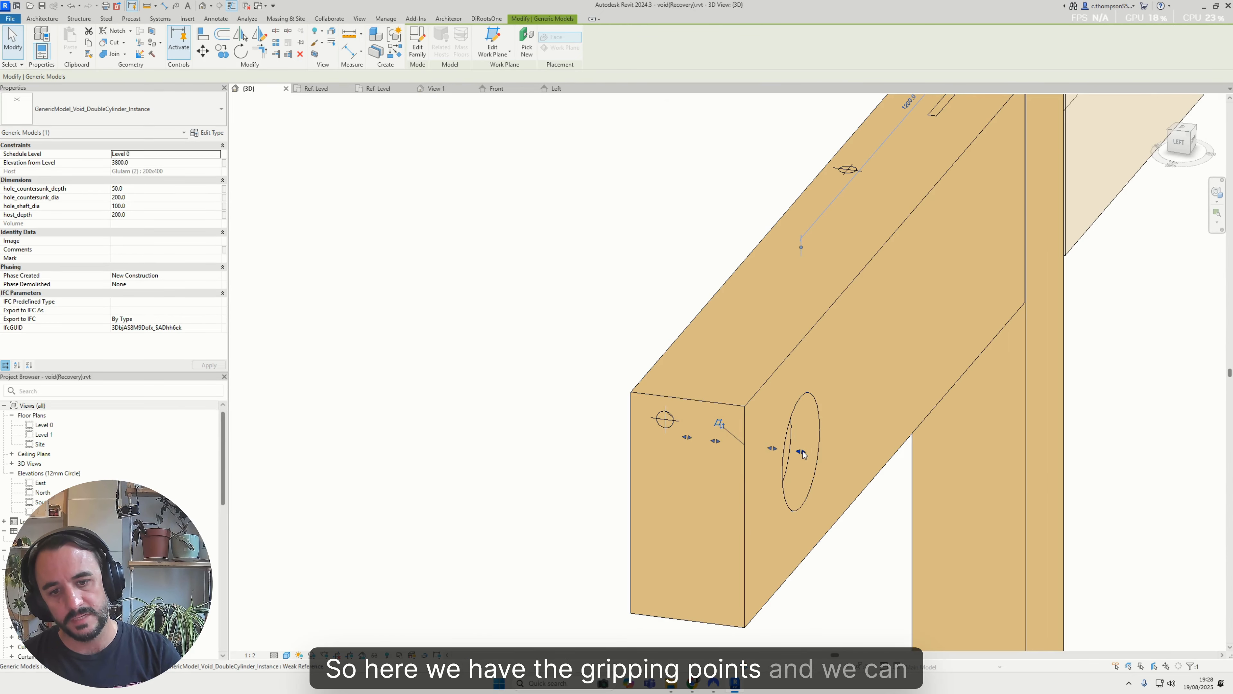
# Test the void's grips by stretching host_depth to about 232 mm and adjusting hole_countersunk_depth to about 82 mm and about 29 mm
pyautogui.moveTo(801, 452); pyautogui.dragTo(819, 454)
pyautogui.keyDown('shift'); pyautogui.moveTo(821, 457); pyautogui.dragTo(775, 452, button='middle'); pyautogui.keyUp('shift')
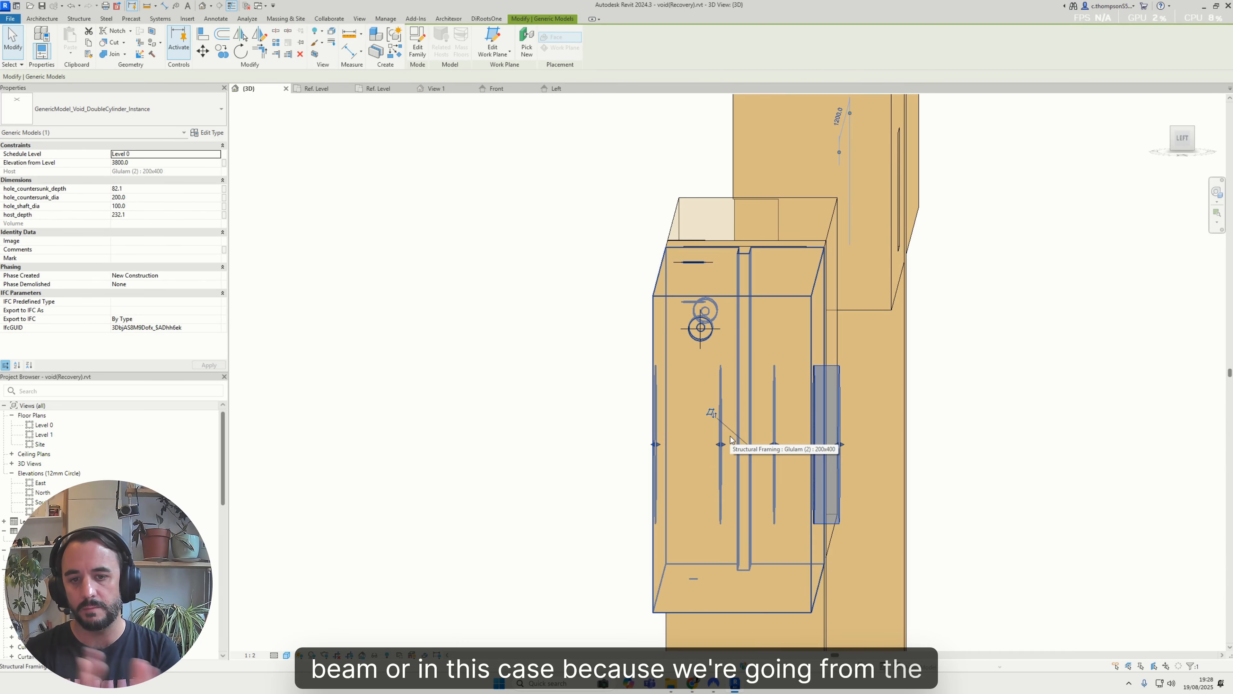
pyautogui.keyDown('shift'); pyautogui.moveTo(731, 441); pyautogui.dragTo(743, 493, button='middle'); pyautogui.keyUp('shift')
pyautogui.moveTo(717, 450); pyautogui.dragTo(706, 472)
pyautogui.keyDown('shift'); pyautogui.moveTo(707, 472); pyautogui.dragTo(637, 391, button='middle'); pyautogui.keyUp('shift')
pyautogui.moveTo(711, 452); pyautogui.dragTo(662, 456)
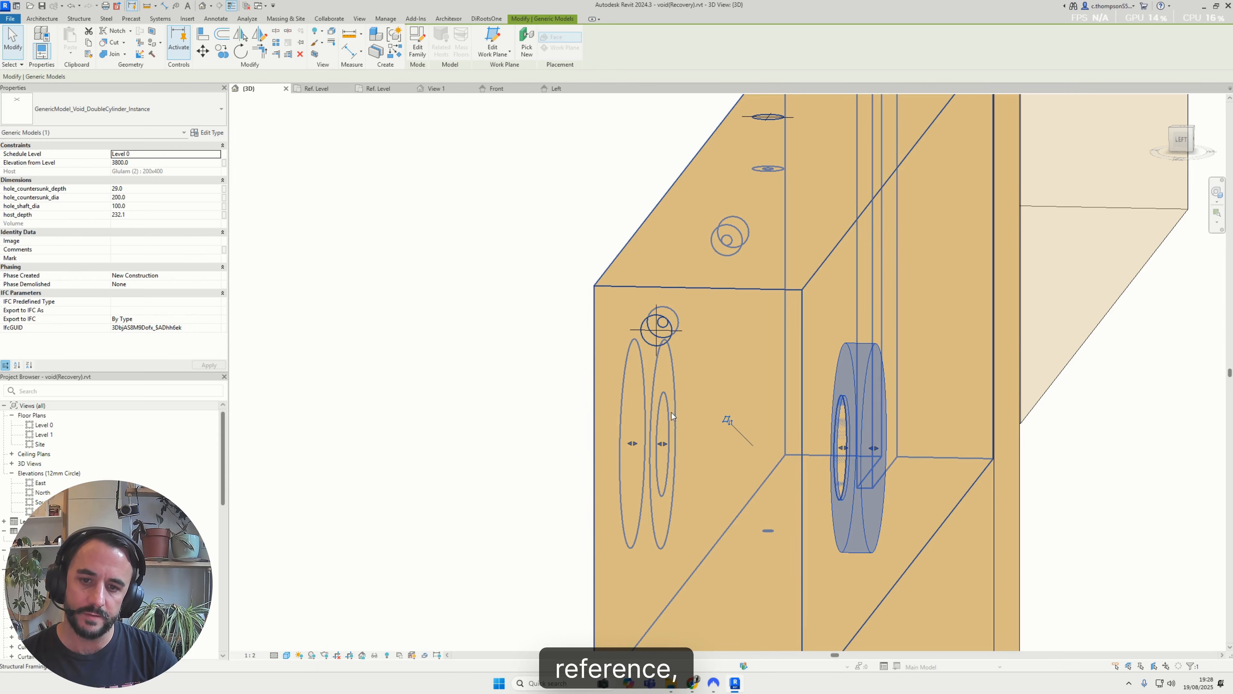
pyautogui.keyDown('shift'); pyautogui.moveTo(663, 408); pyautogui.dragTo(635, 439, button='middle'); pyautogui.keyUp('shift')
pyautogui.scroll(-4, 853, 407)
pyautogui.moveTo(855, 402)
pyautogui.keyDown('shift'); pyautogui.mouseDown(button='middle')
pyautogui.moveTo(897, 362)
pyautogui.moveTo(864, 395)
pyautogui.mouseUp(button='middle'); pyautogui.keyUp('shift')
# Delete the bottom reference line of the void in the family's Front elevation
pyautogui.click(497, 89)
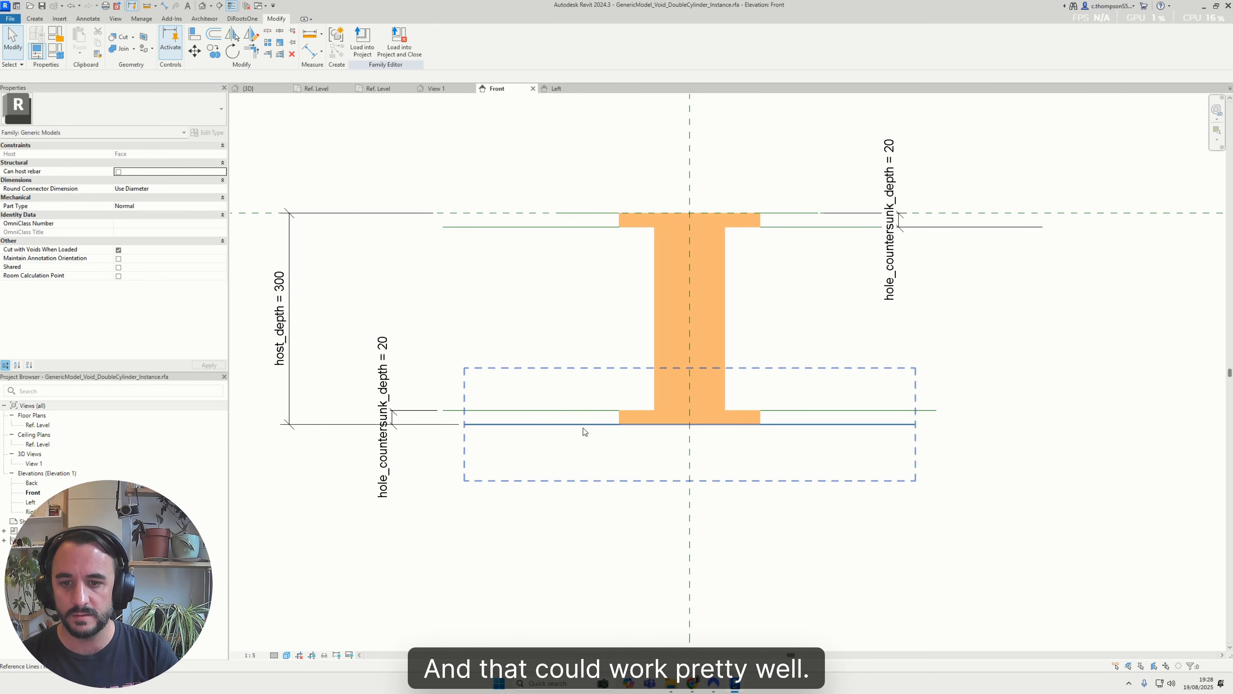
pyautogui.click(583, 428)
pyautogui.scroll(-2, 583, 428)
pyautogui.press('Delete')
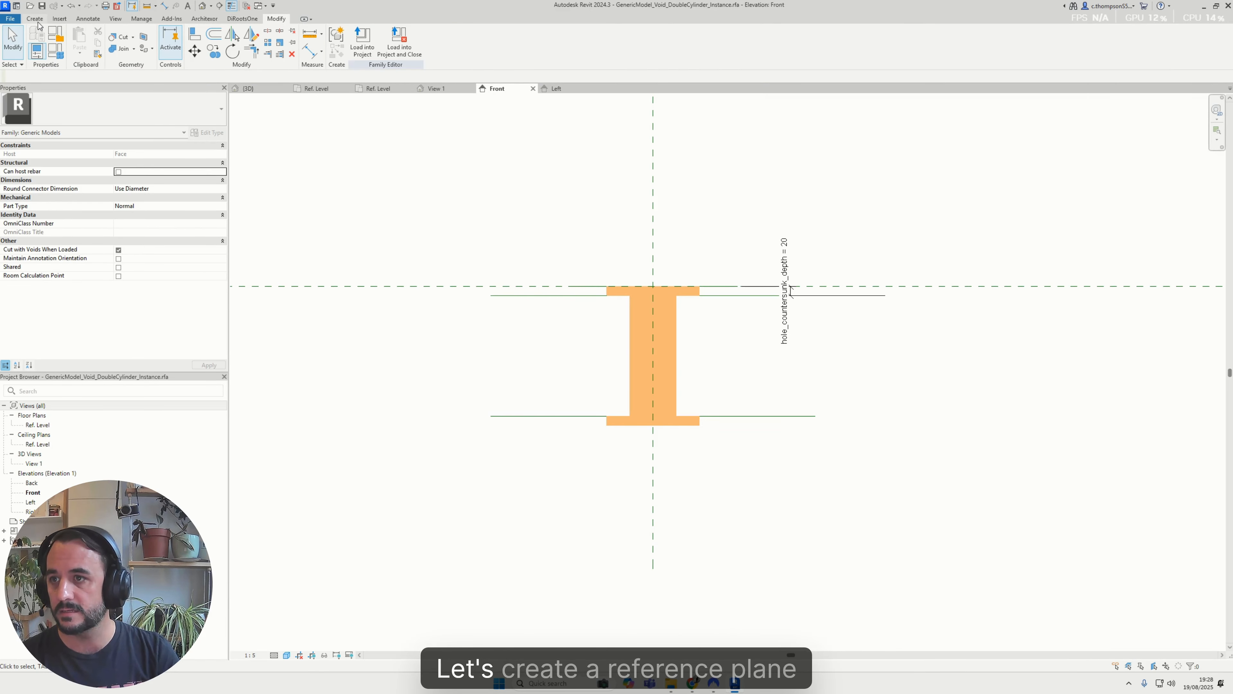
# Draw a horizontal reference plane just below the void in the family's Front elevation
pyautogui.click(547, 49)
pyautogui.click(553, 472)
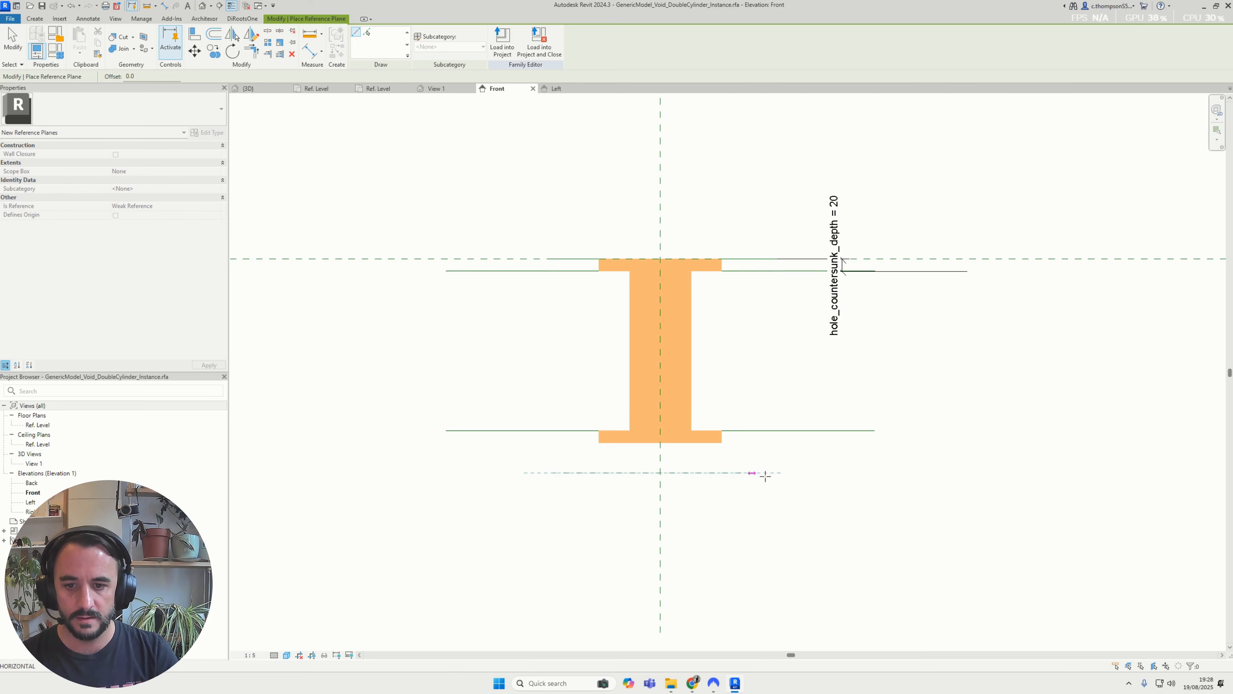
pyautogui.click(815, 472)
pyautogui.press('Escape')
pyautogui.press('Escape')
# Align the void's bottom face to the new horizontal reference plane below it
pyautogui.scroll(2, 668, 462)
pyautogui.press('a')
pyautogui.press('l')
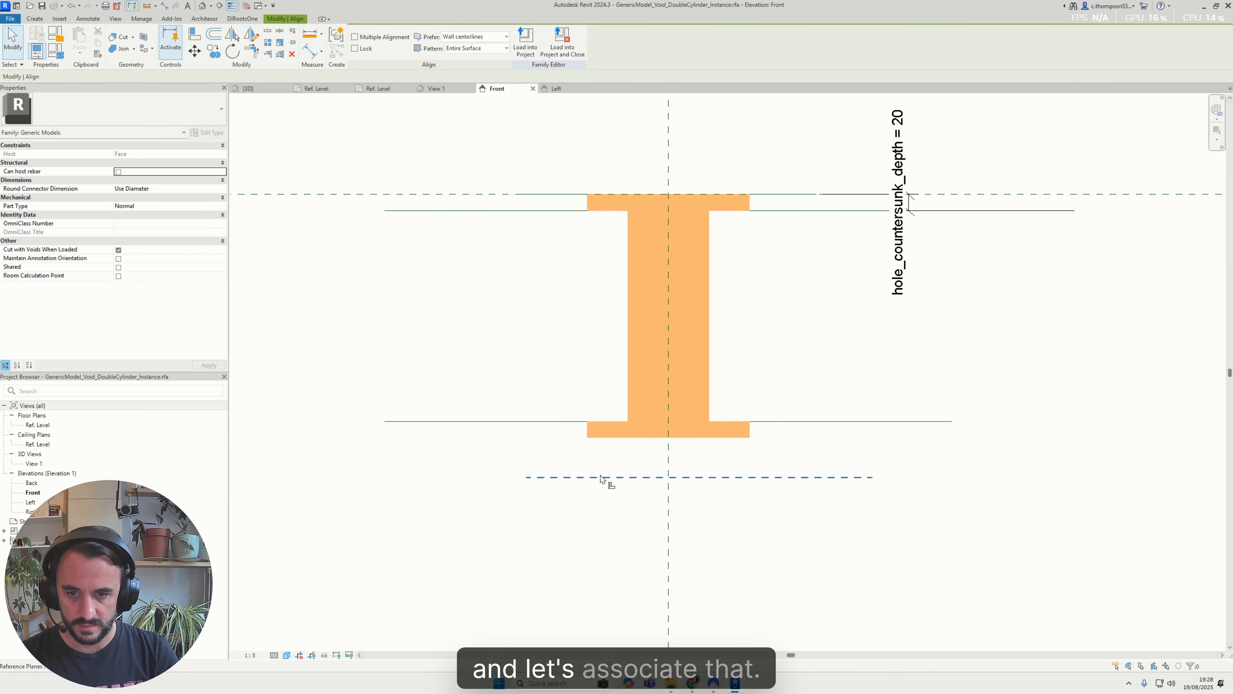
pyautogui.press('Escape')
pyautogui.scroll(-1, 687, 497)
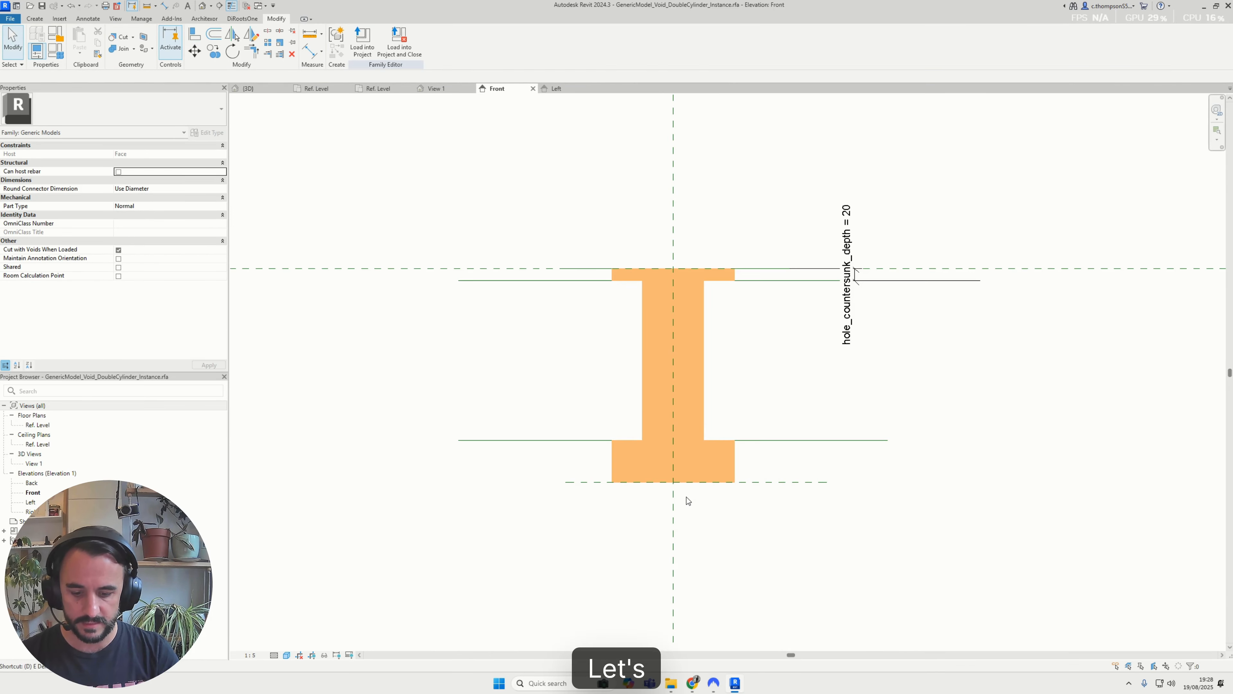
# Dimension the depth of the upper countersink and of the lower countersink beside the void
pyautogui.press('d')
pyautogui.press('i')
pyautogui.scroll(-1, 535, 271)
pyautogui.scroll(1, 536, 270)
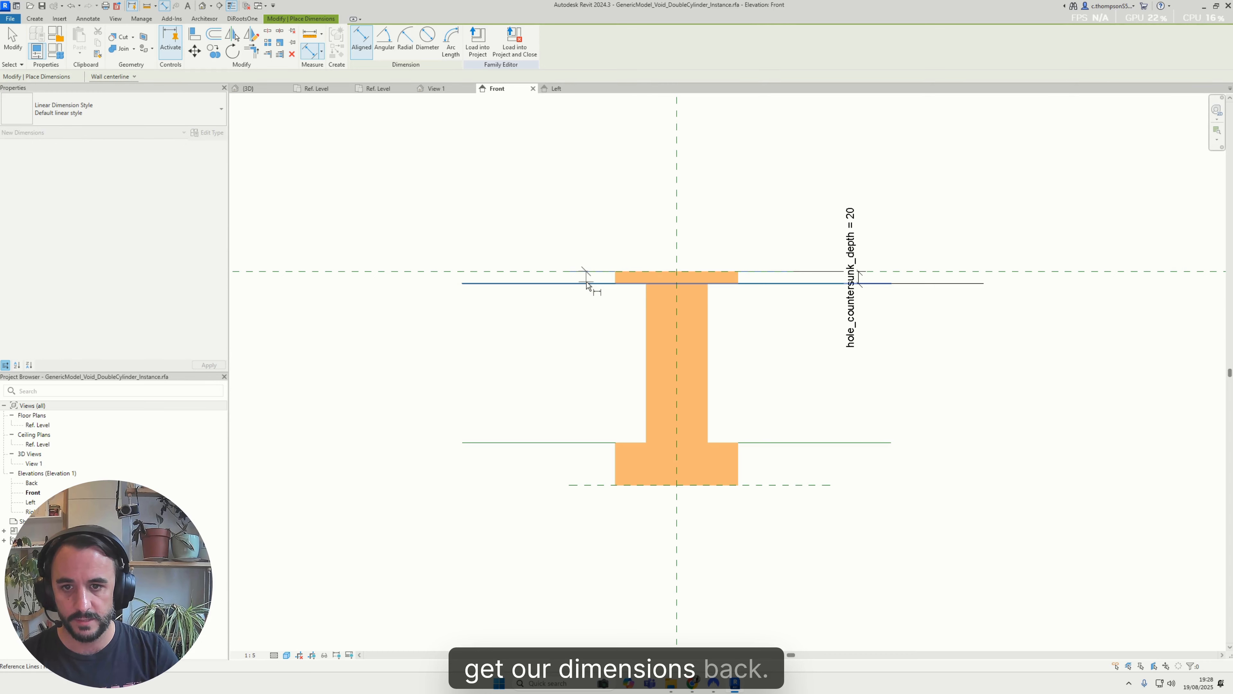
pyautogui.click(597, 443)
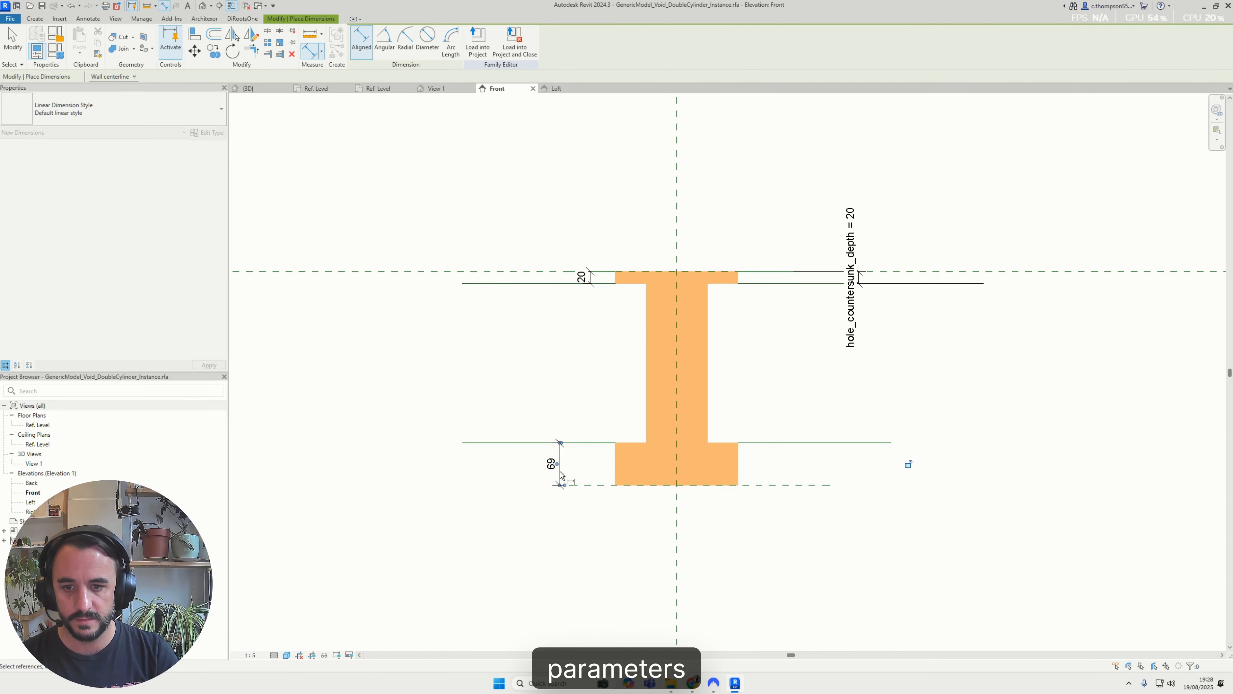
pyautogui.click(562, 475)
pyautogui.press('Escape')
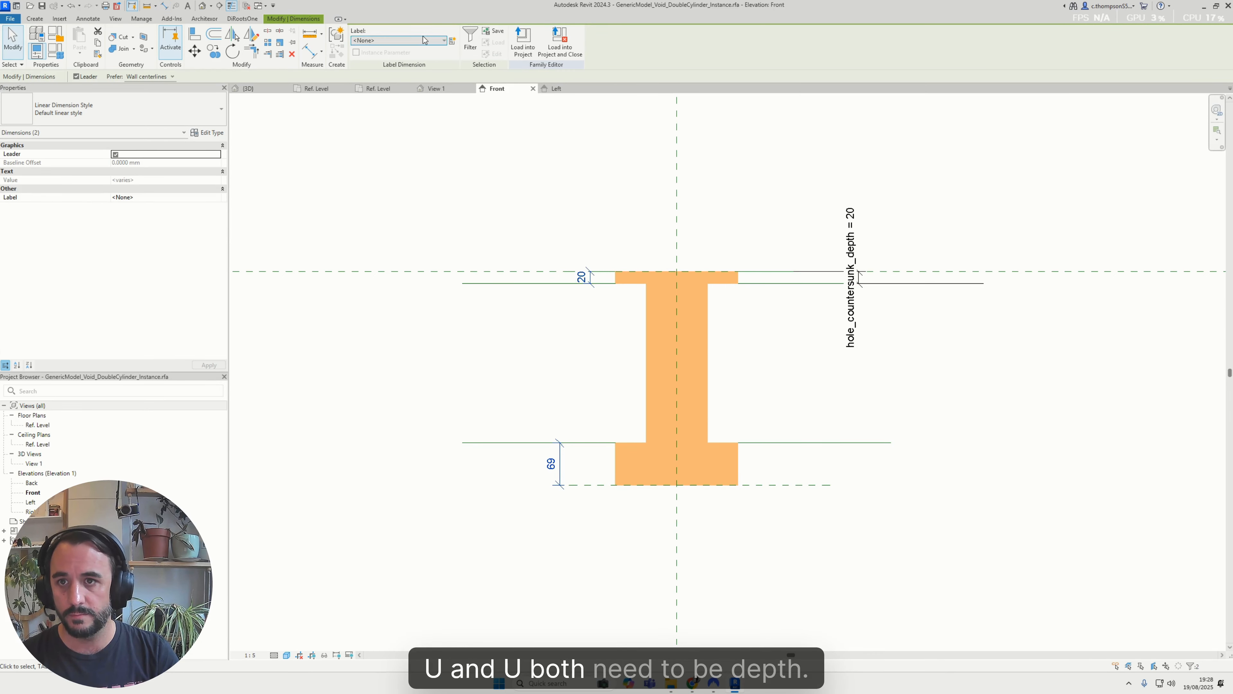
# Try to label both new dimensions hole_countersunk_depth, and delete the duplicate dimension on the upper countersink
pyautogui.click(418, 86)
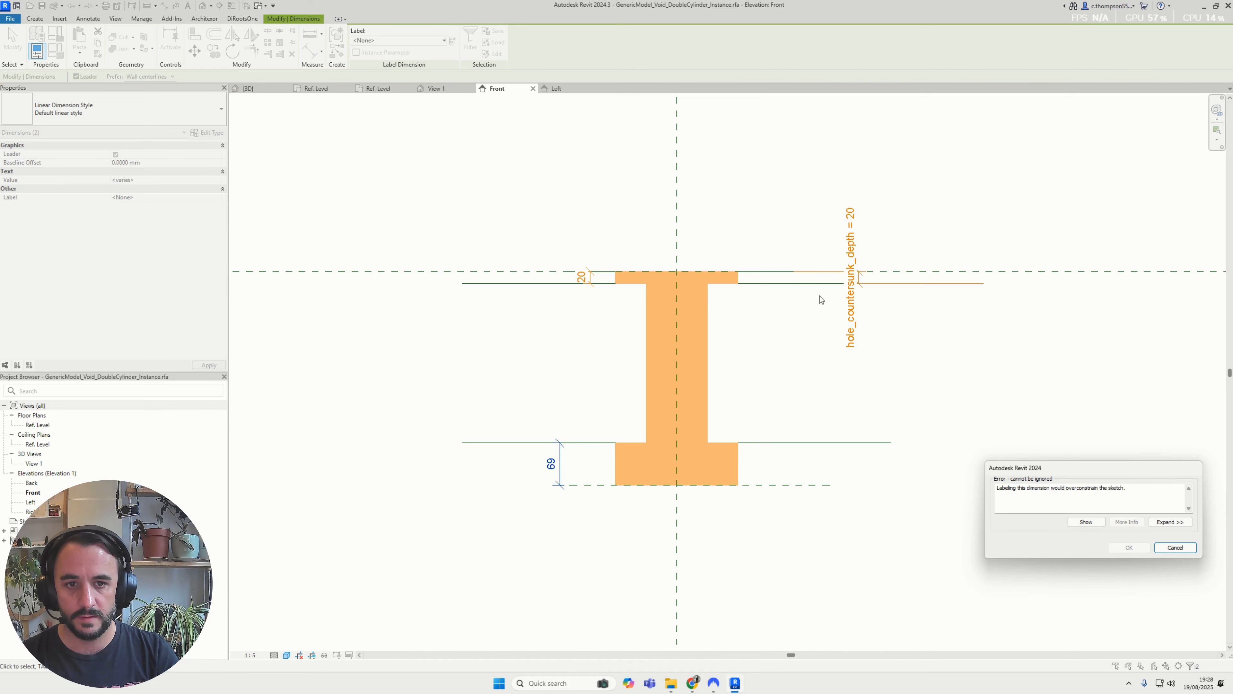
pyautogui.click(1176, 548)
pyautogui.click(594, 274)
pyautogui.press('Delete')
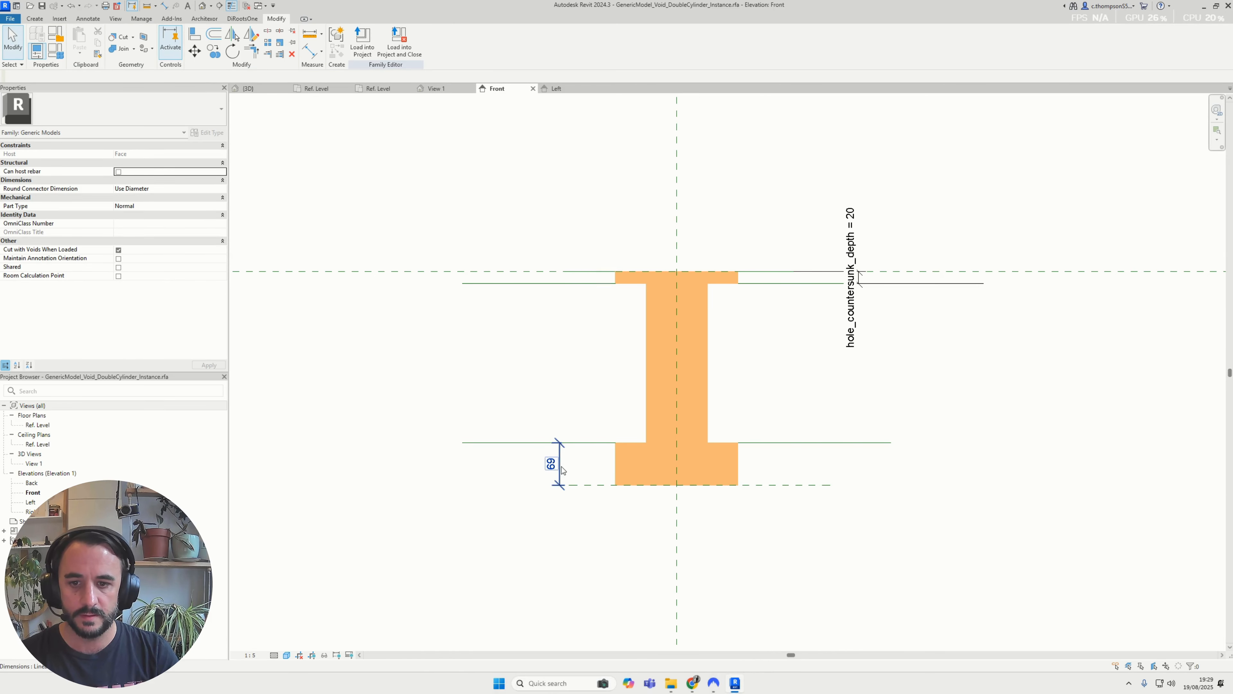
# Label the lower countersink's depth dimension with the hole_countersunk_depth parameter
pyautogui.click(561, 465)
pyautogui.click(419, 42)
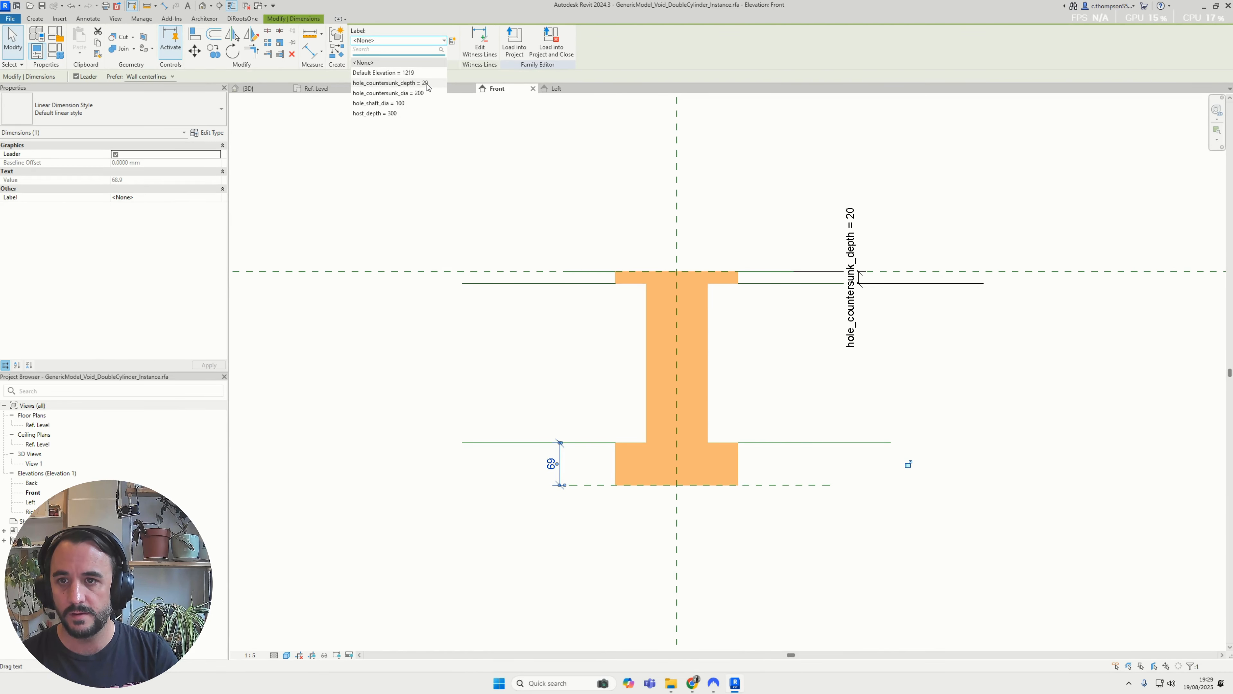
pyautogui.click(560, 345)
# Dimension the void's overall depth between the upper and lower reference planes and label it host_depth
pyautogui.scroll(-1, 559, 367)
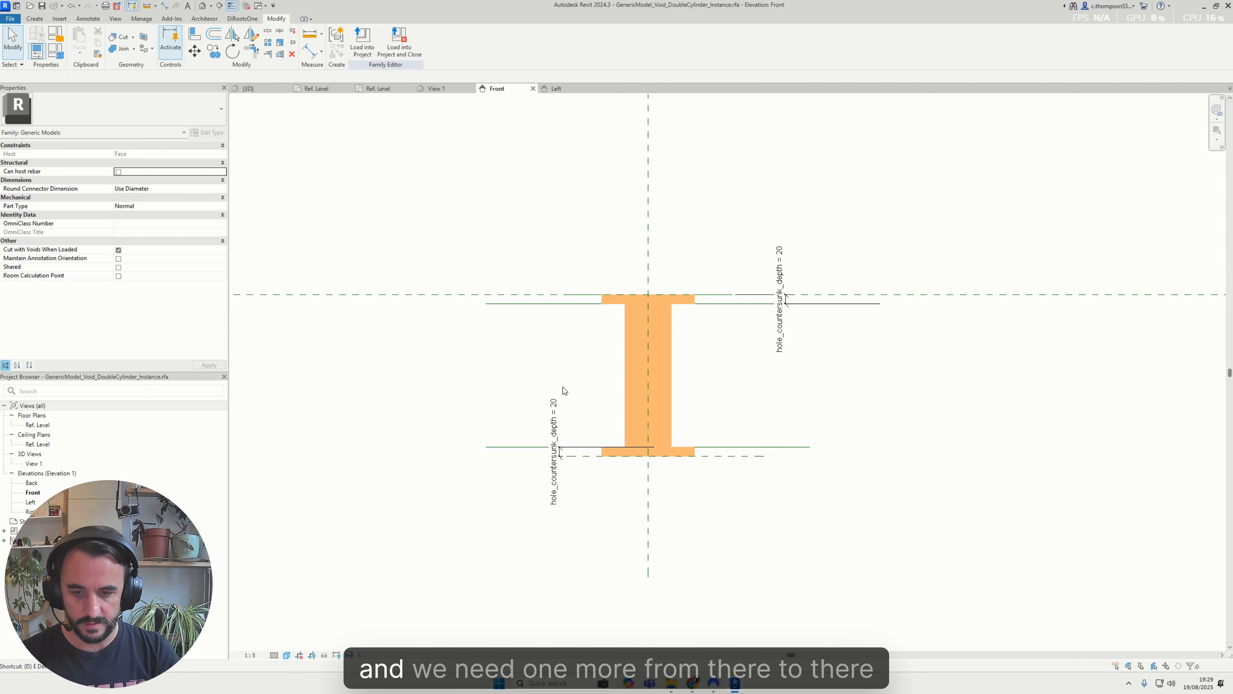
pyautogui.press('d')
pyautogui.press('i')
pyautogui.click(585, 456)
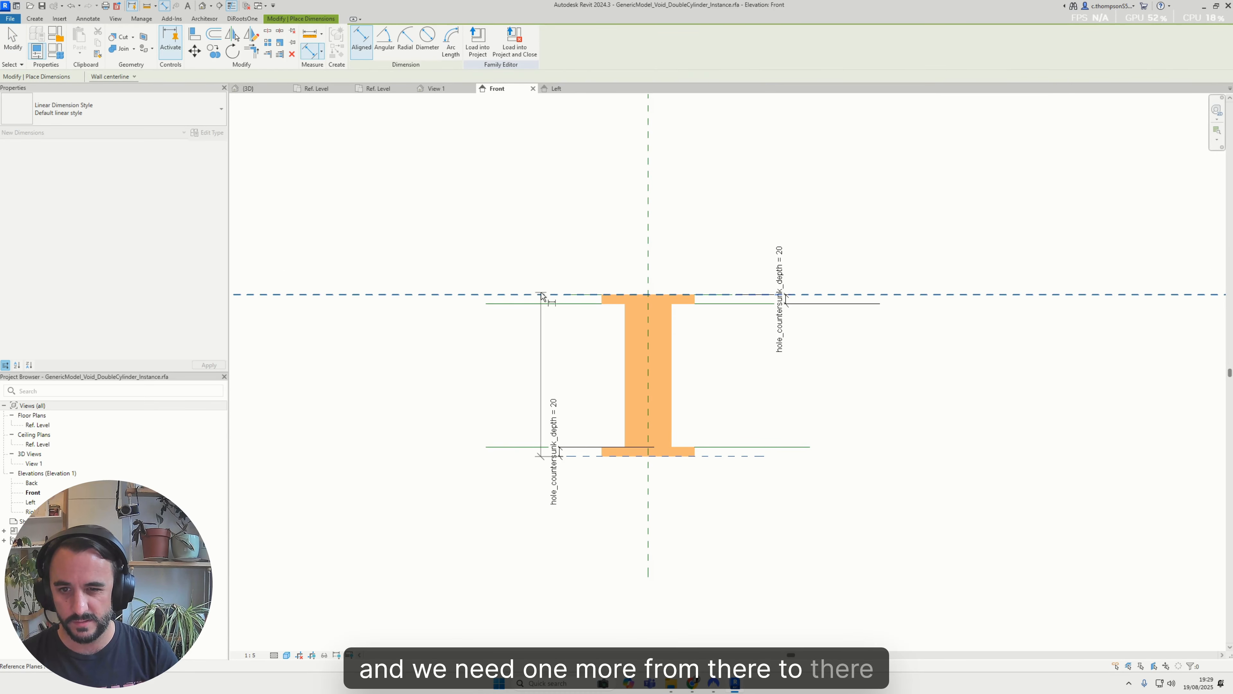
pyautogui.click(454, 285)
pyautogui.click(445, 374)
pyautogui.press('Escape')
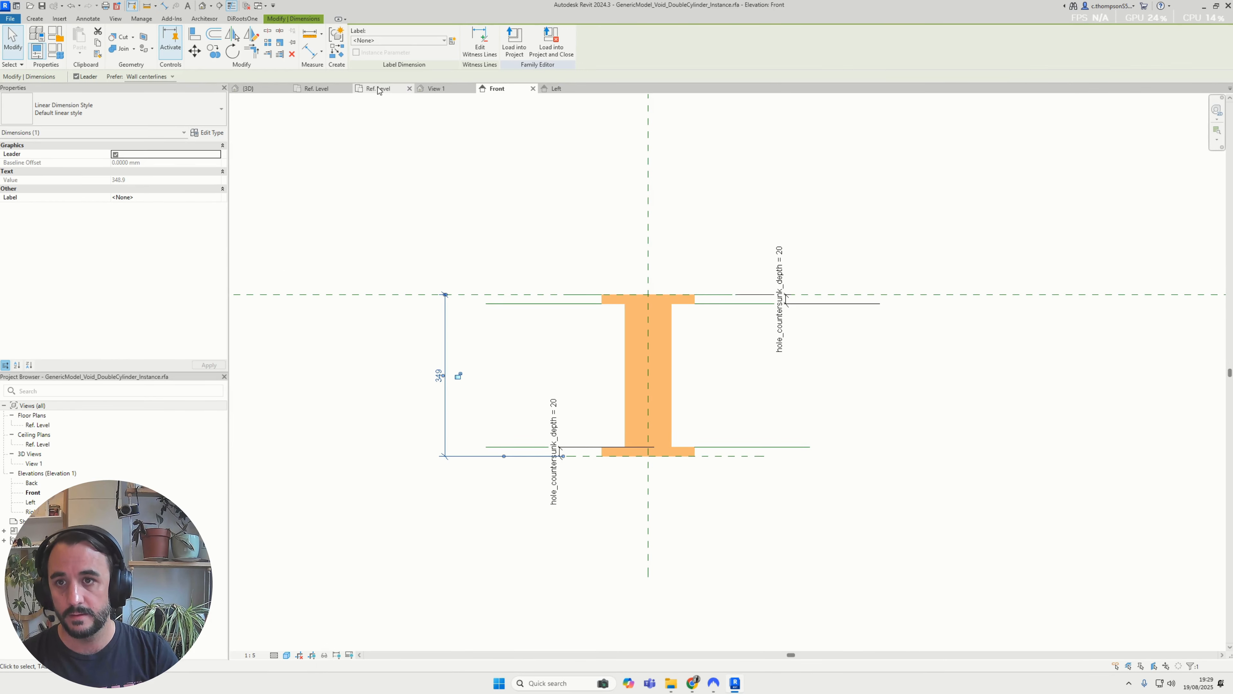
pyautogui.click(412, 41)
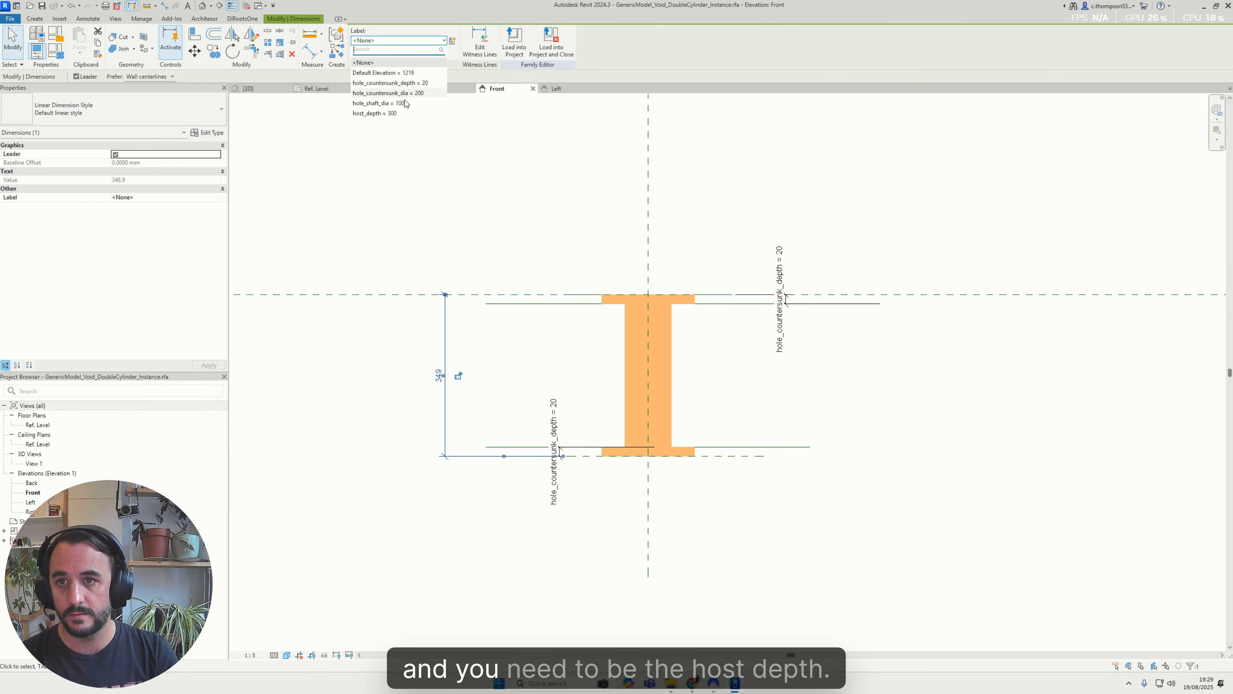
pyautogui.click(373, 114)
pyautogui.click(517, 99)
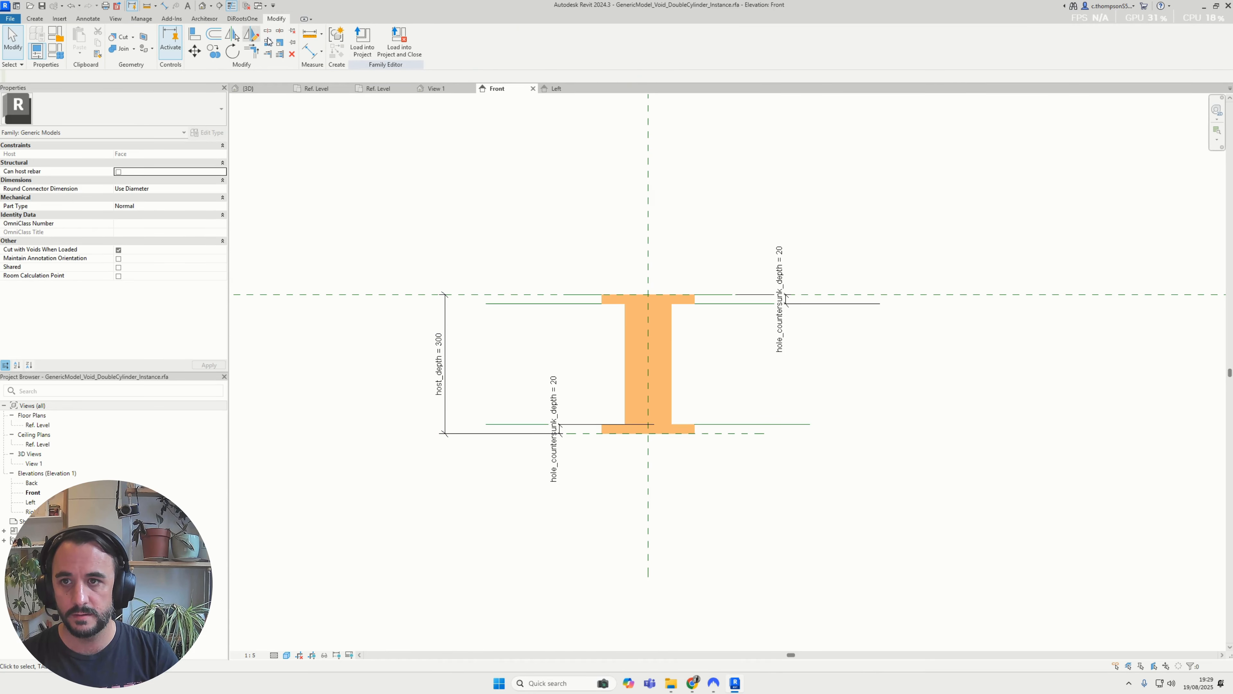
# Load the updated void family into the project, overwriting the existing version
pyautogui.click(363, 42)
pyautogui.click(587, 413)
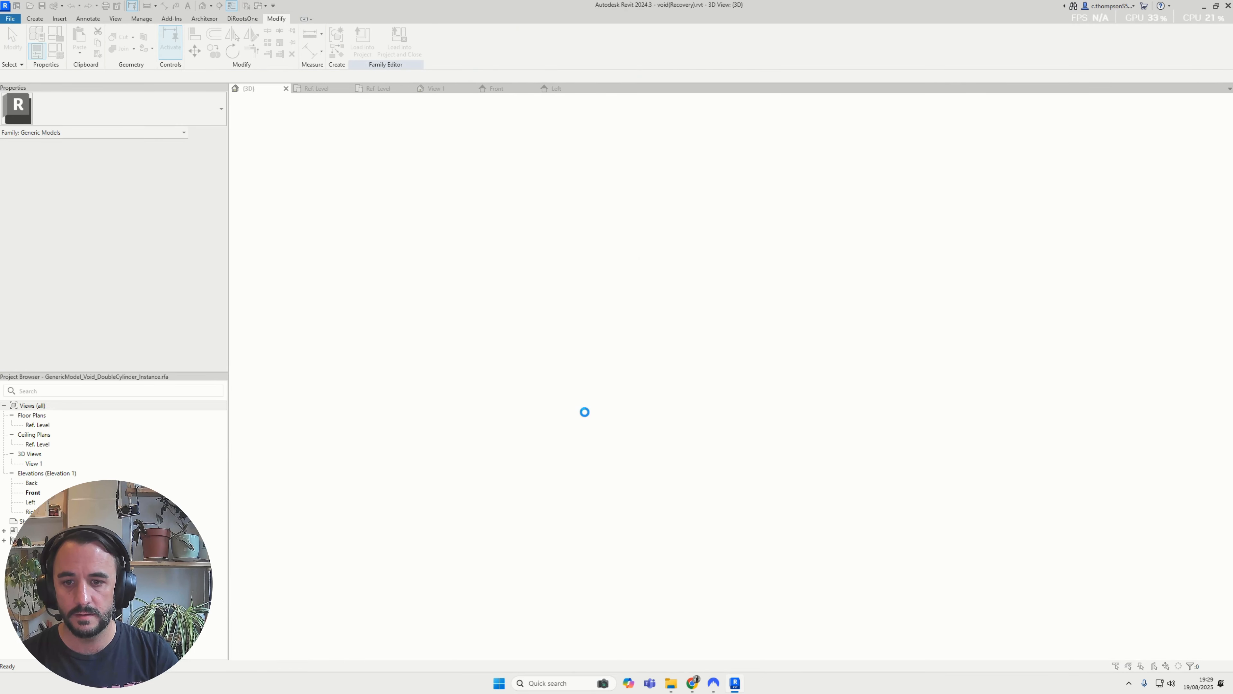
pyautogui.click(602, 316)
pyautogui.click(782, 366)
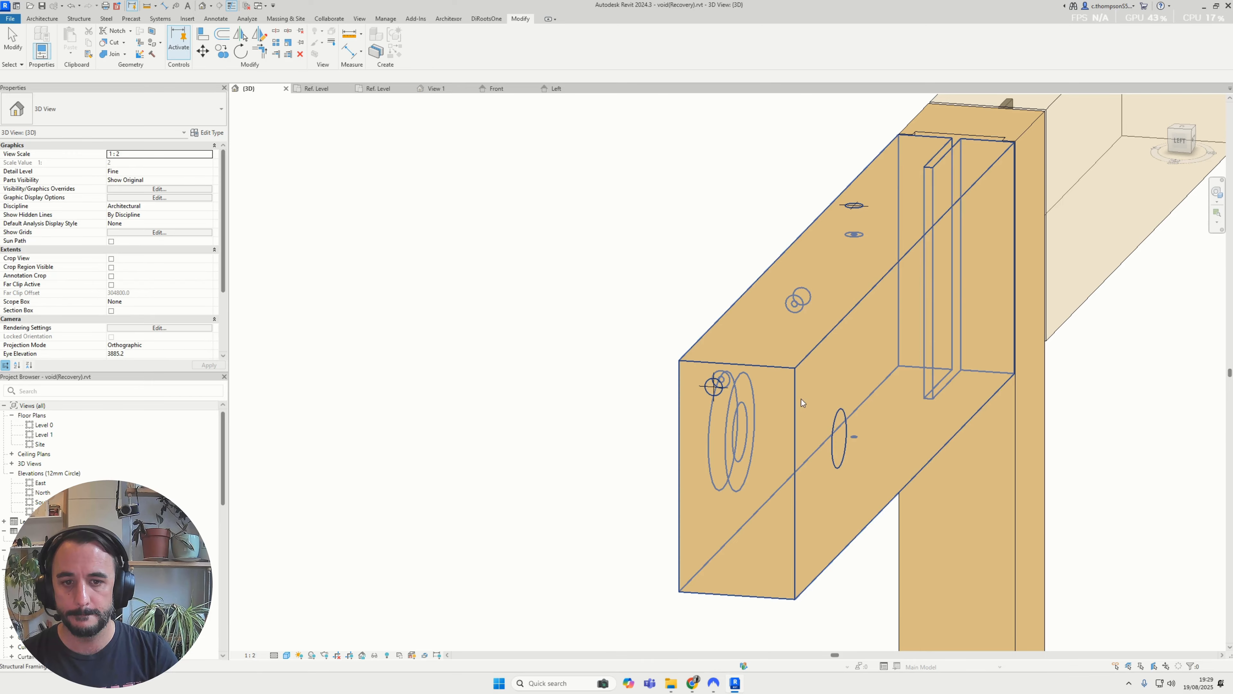
# Test the void's grips by adjusting hole_countersunk_depth to about 70, 81 and 78.5 mm, and set host_depth to 200
pyautogui.keyDown('shift'); pyautogui.moveTo(800, 399); pyautogui.dragTo(865, 432, button='middle'); pyautogui.keyUp('shift')
pyautogui.scroll(2, 713, 444)
pyautogui.moveTo(711, 430); pyautogui.dragTo(767, 447)
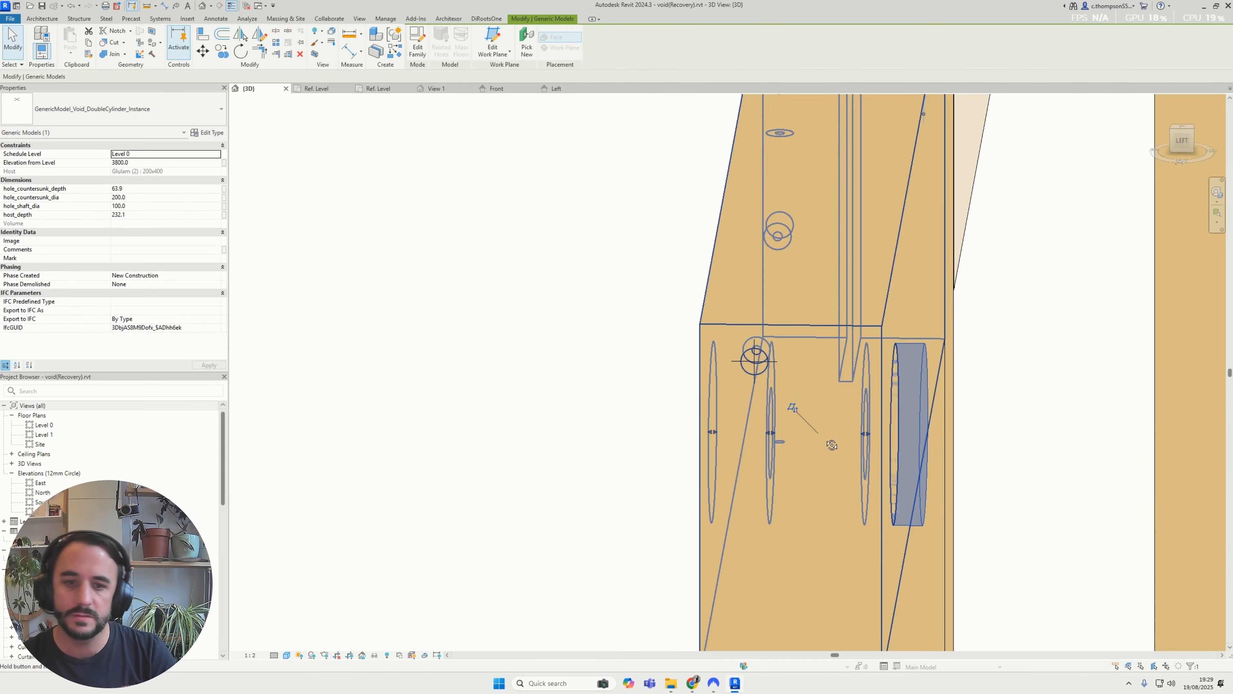
pyautogui.keyDown('shift'); pyautogui.moveTo(832, 445); pyautogui.dragTo(788, 415, button='middle'); pyautogui.keyUp('shift')
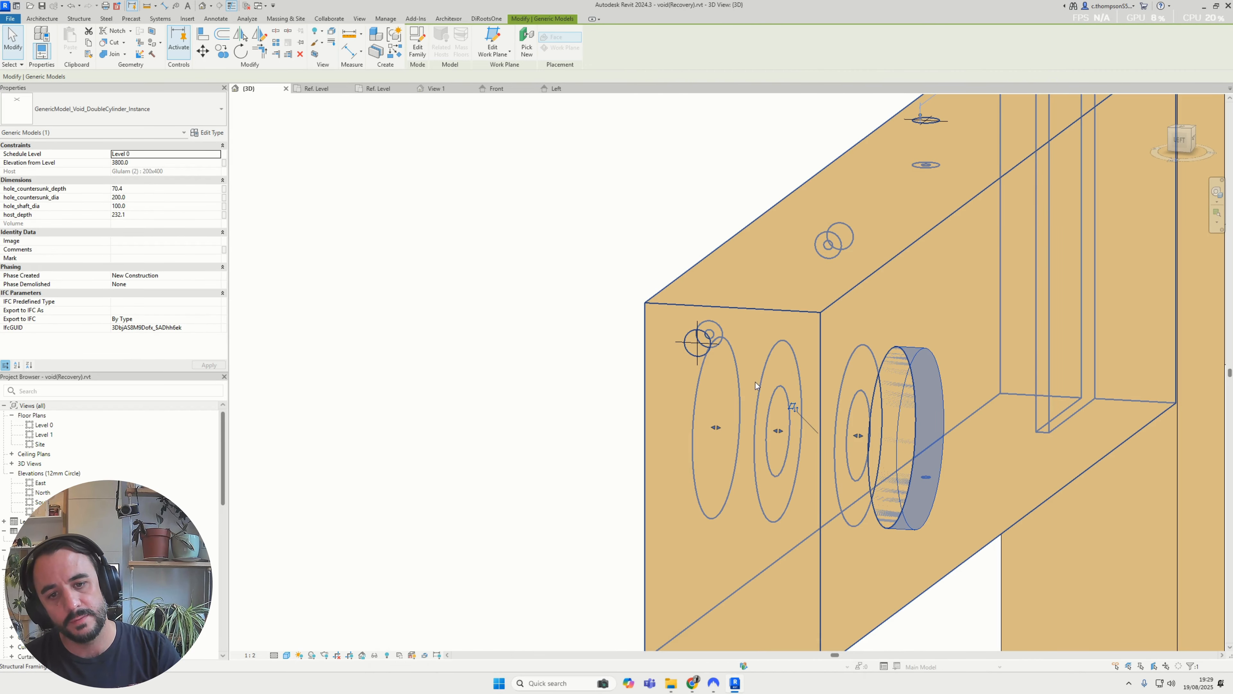
pyautogui.moveTo(778, 430)
pyautogui.mouseDown()
pyautogui.moveTo(765, 442)
pyautogui.moveTo(770, 432)
pyautogui.mouseUp()
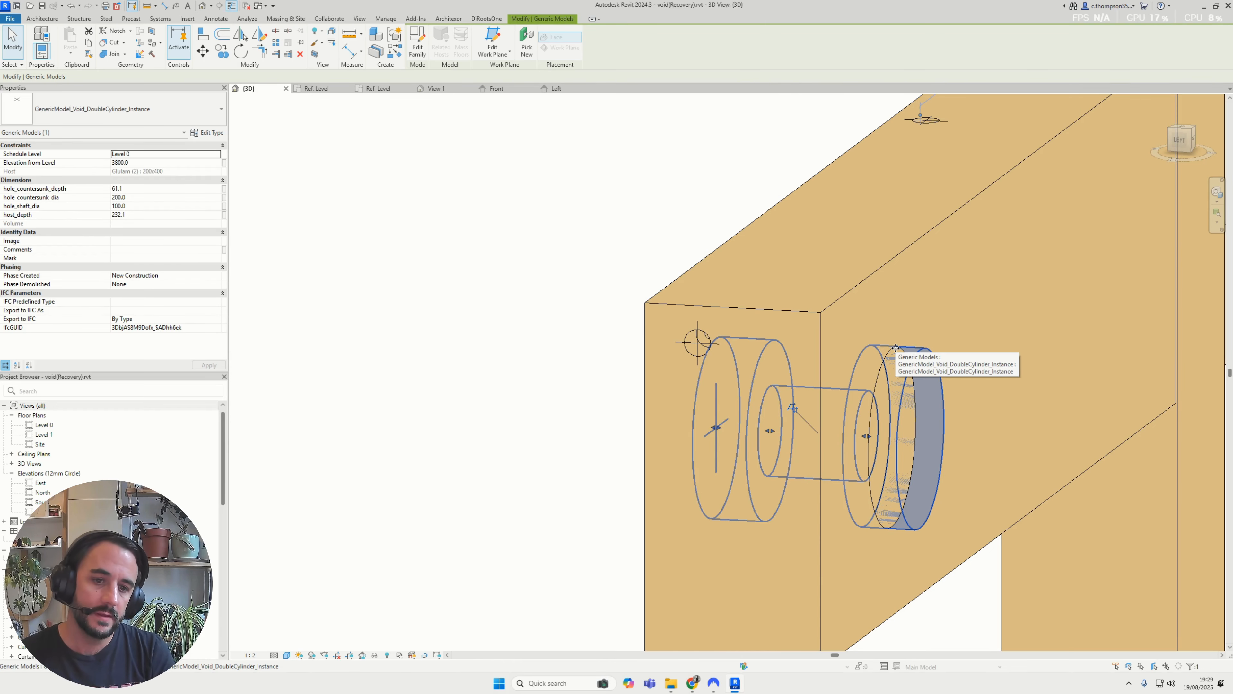
pyautogui.keyDown('shift'); pyautogui.moveTo(896, 348); pyautogui.dragTo(845, 440, button='middle'); pyautogui.keyUp('shift')
pyautogui.moveTo(778, 435); pyautogui.dragTo(793, 434)
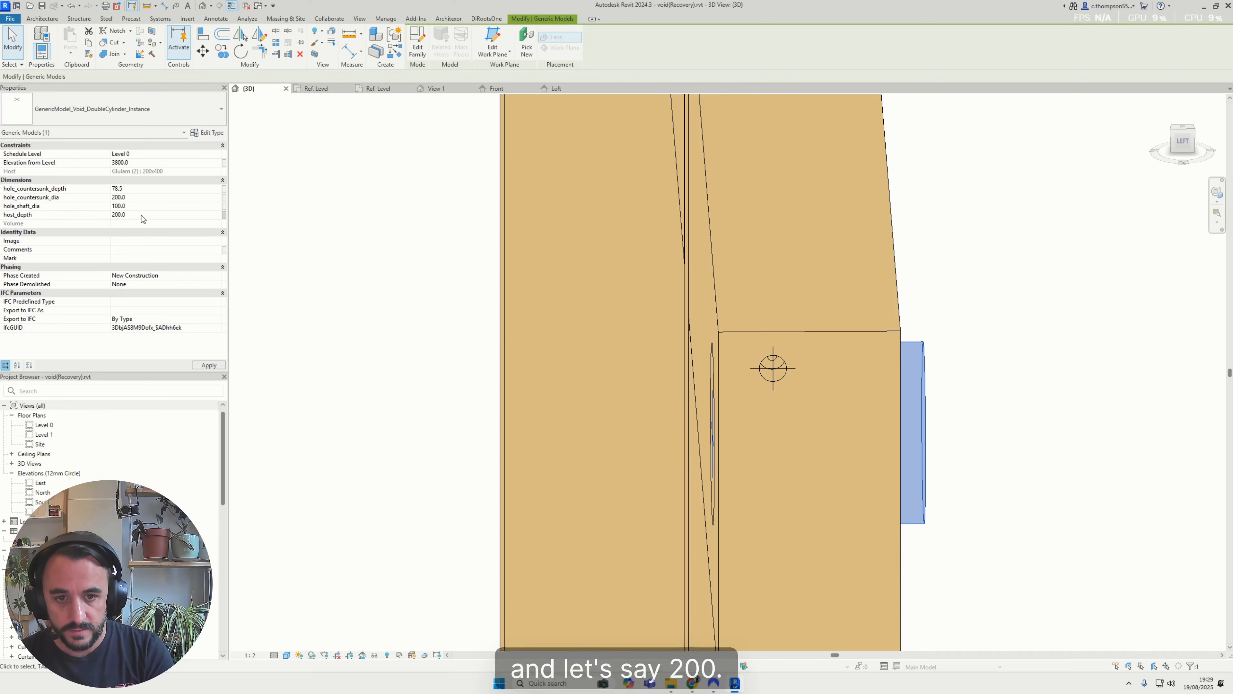
# Adjust the void's hole_countersunk_depth to 60.5 with its grip and inspect the countersunk hole from the beam's front
pyautogui.keyDown('shift'); pyautogui.moveTo(854, 352); pyautogui.dragTo(747, 360, button='middle'); pyautogui.keyUp('shift')
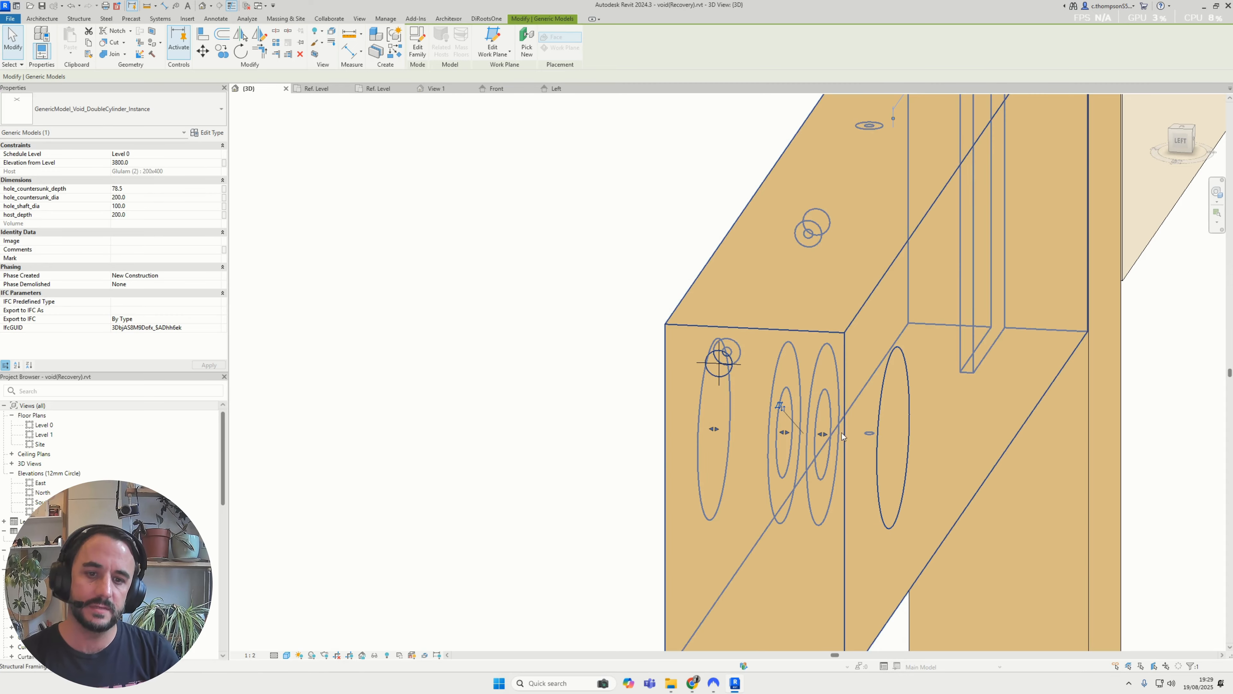
pyautogui.scroll(-1, 721, 370)
pyautogui.scroll(-1, 709, 368)
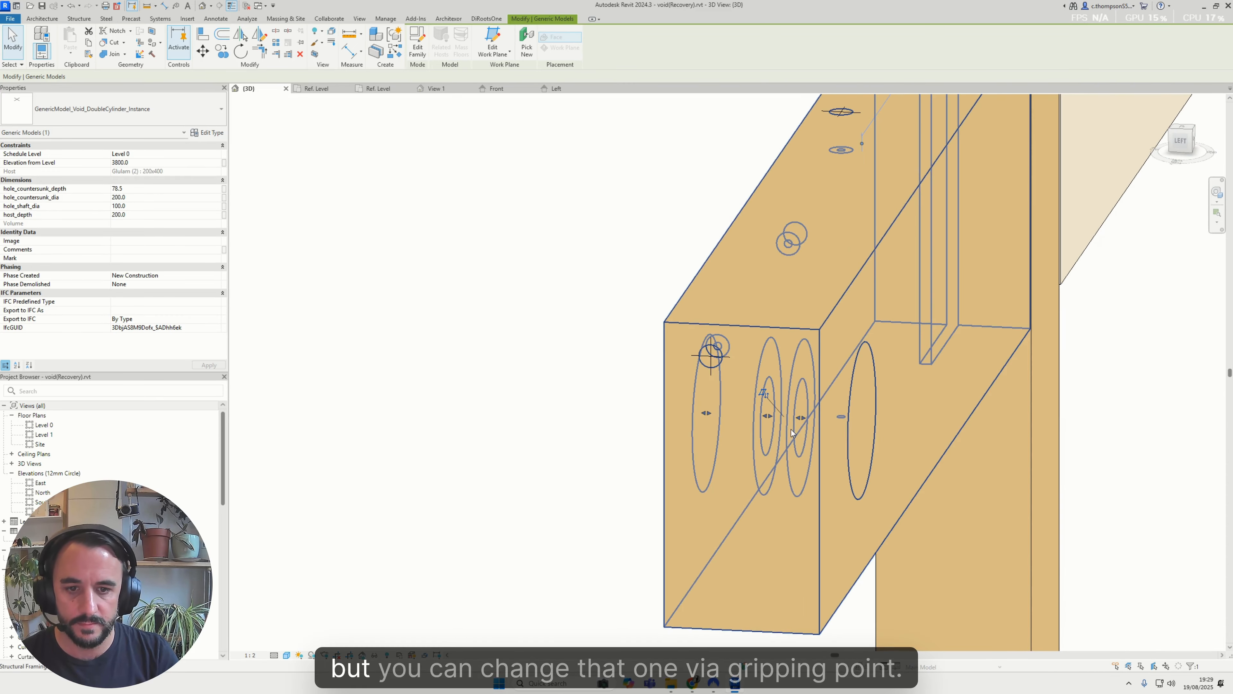
pyautogui.keyDown('shift'); pyautogui.moveTo(728, 372); pyautogui.dragTo(757, 406, button='middle'); pyautogui.keyUp('shift')
pyautogui.moveTo(767, 414)
pyautogui.mouseDown()
pyautogui.moveTo(746, 416)
pyautogui.moveTo(764, 424)
pyautogui.mouseUp()
pyautogui.keyDown('shift'); pyautogui.moveTo(781, 415); pyautogui.dragTo(635, 476, button='middle'); pyautogui.keyUp('shift')
pyautogui.scroll(-2, 641, 500)
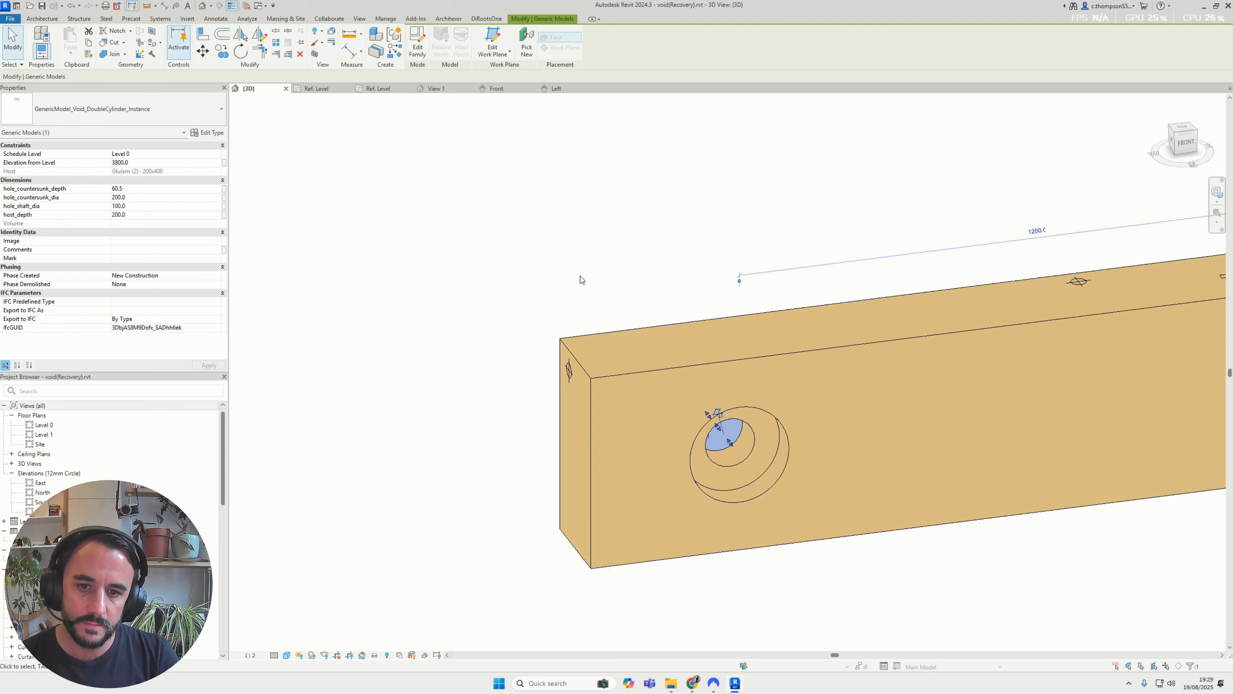
pyautogui.click(583, 281)
# Copy the double-cylinder void and rehost the copy on the beam's end face
pyautogui.keyDown('shift'); pyautogui.moveTo(680, 301); pyautogui.dragTo(744, 446, button='middle'); pyautogui.keyUp('shift')
pyautogui.click(744, 447)
pyautogui.scroll(1, 744, 446)
pyautogui.press('m')
pyautogui.press('v')
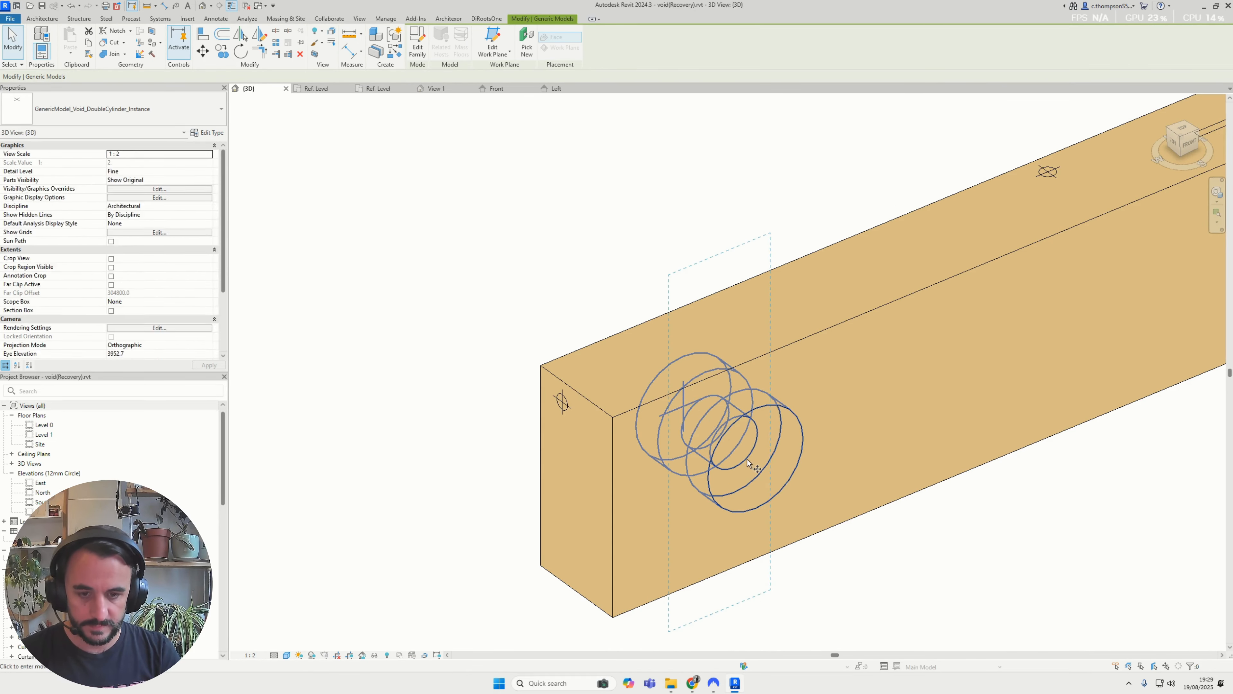
pyautogui.keyDown('ctrl'); pyautogui.moveTo(746, 459); pyautogui.dragTo(887, 420); pyautogui.keyUp('ctrl')
pyautogui.click(528, 45)
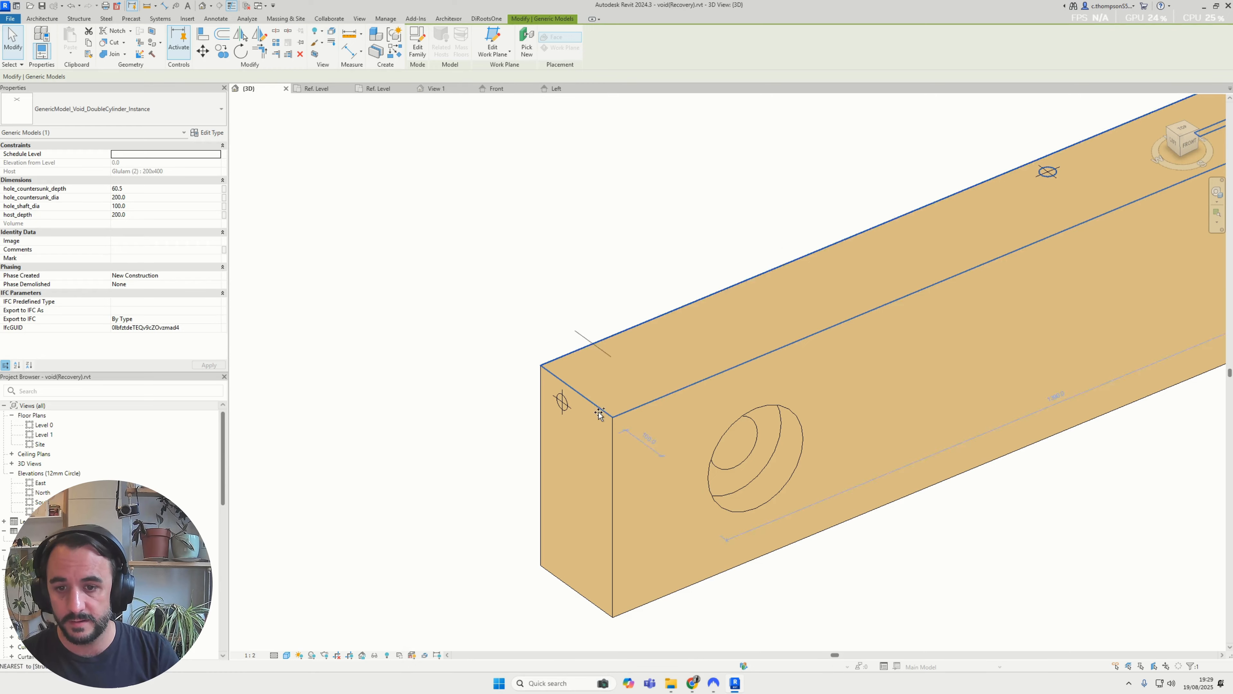
pyautogui.click(571, 494)
pyautogui.press('Escape')
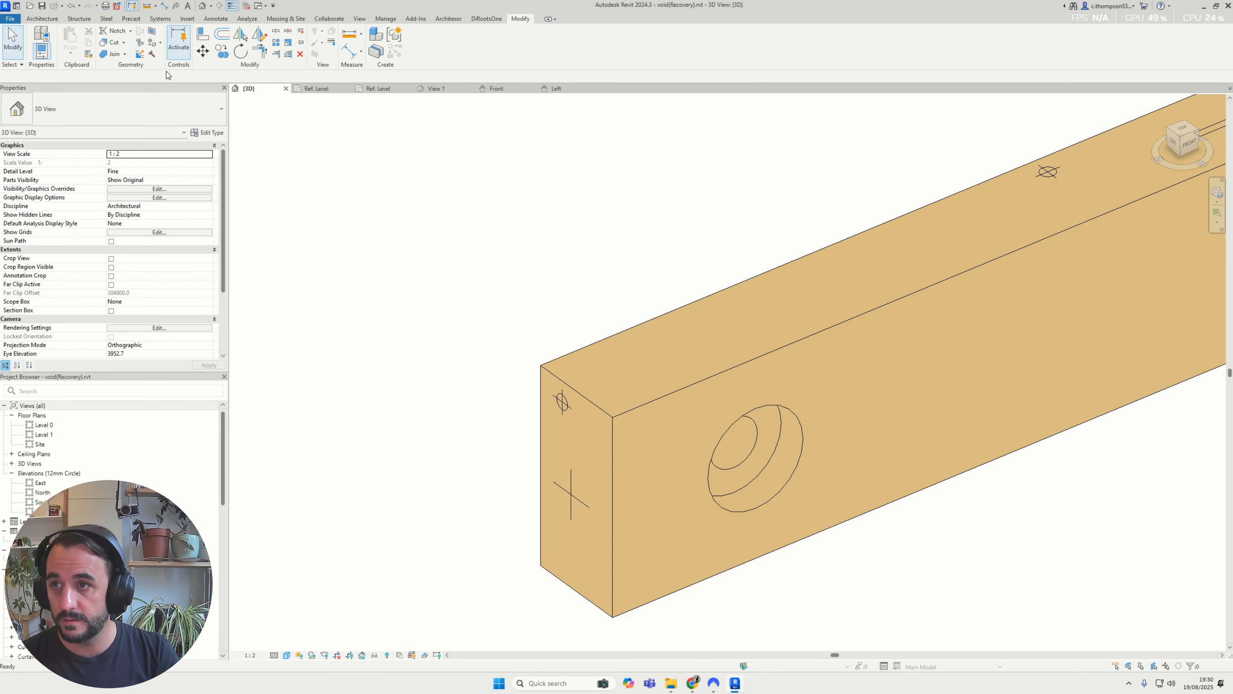
# Cut the glulam beam with the void placed on its end face
pyautogui.click(113, 45)
pyautogui.click(633, 333)
pyautogui.click(561, 487)
pyautogui.press('Escape')
pyautogui.keyDown('shift'); pyautogui.moveTo(561, 488); pyautogui.dragTo(621, 454, button='middle'); pyautogui.keyUp('shift')
pyautogui.scroll(2, 775, 464)
pyautogui.scroll(-2, 761, 484)
# Set the end-face void's host_depth to 1000
pyautogui.click(554, 458)
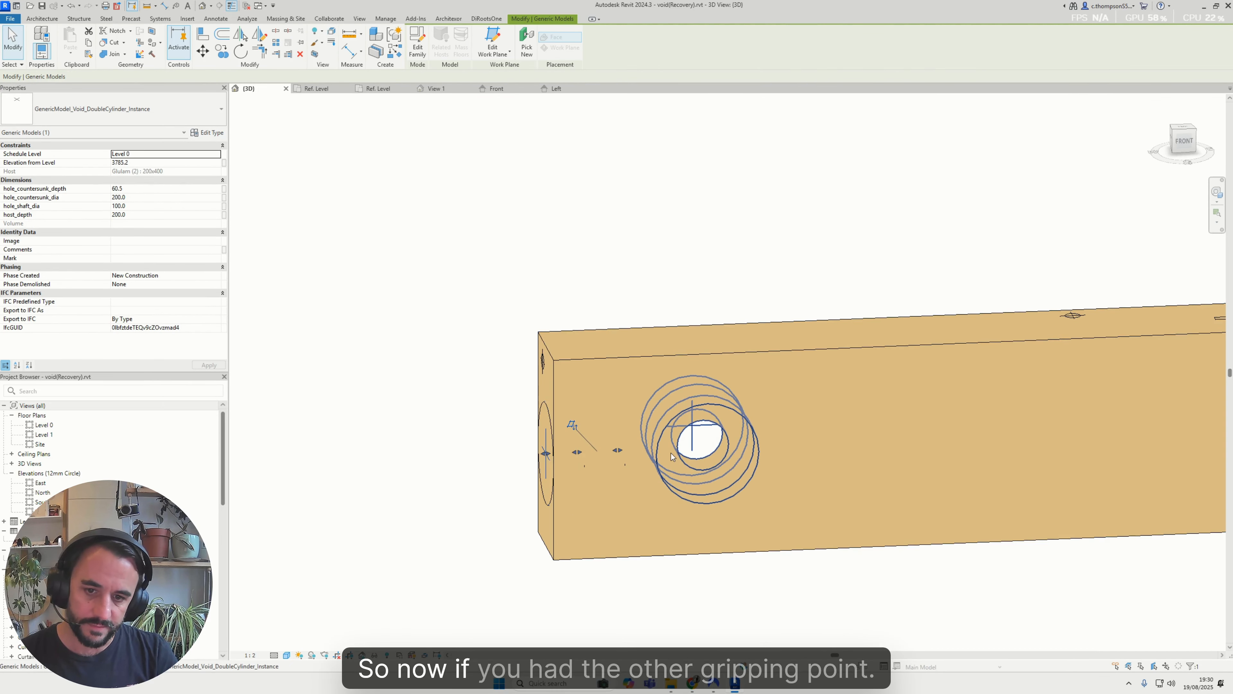
pyautogui.moveTo(617, 450); pyautogui.dragTo(797, 471)
pyautogui.press('Escape')
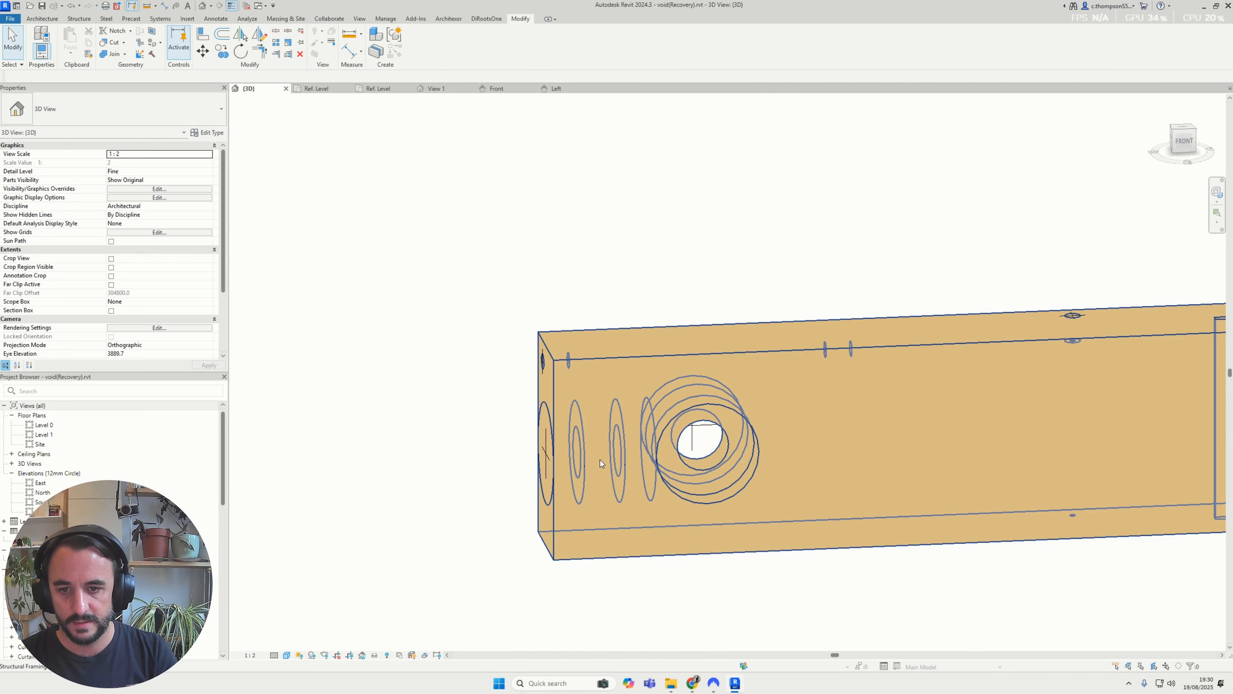
pyautogui.click(620, 460)
pyautogui.press('Escape')
pyautogui.click(544, 451)
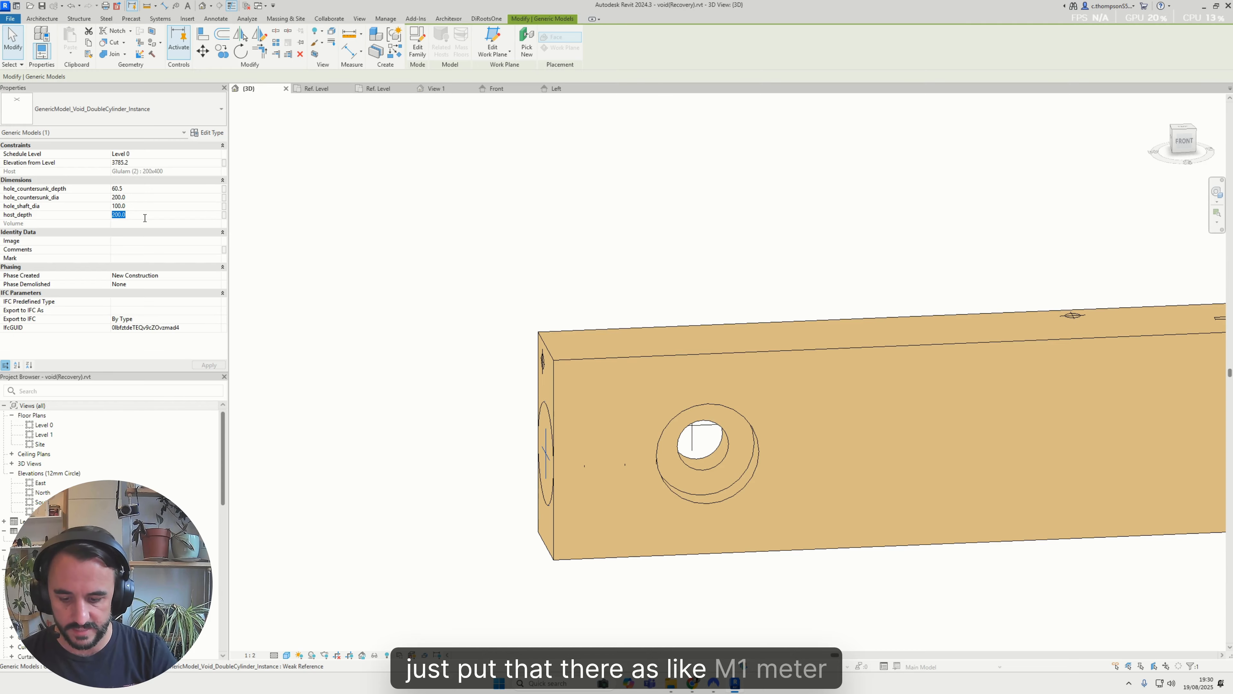
pyautogui.press('Return')
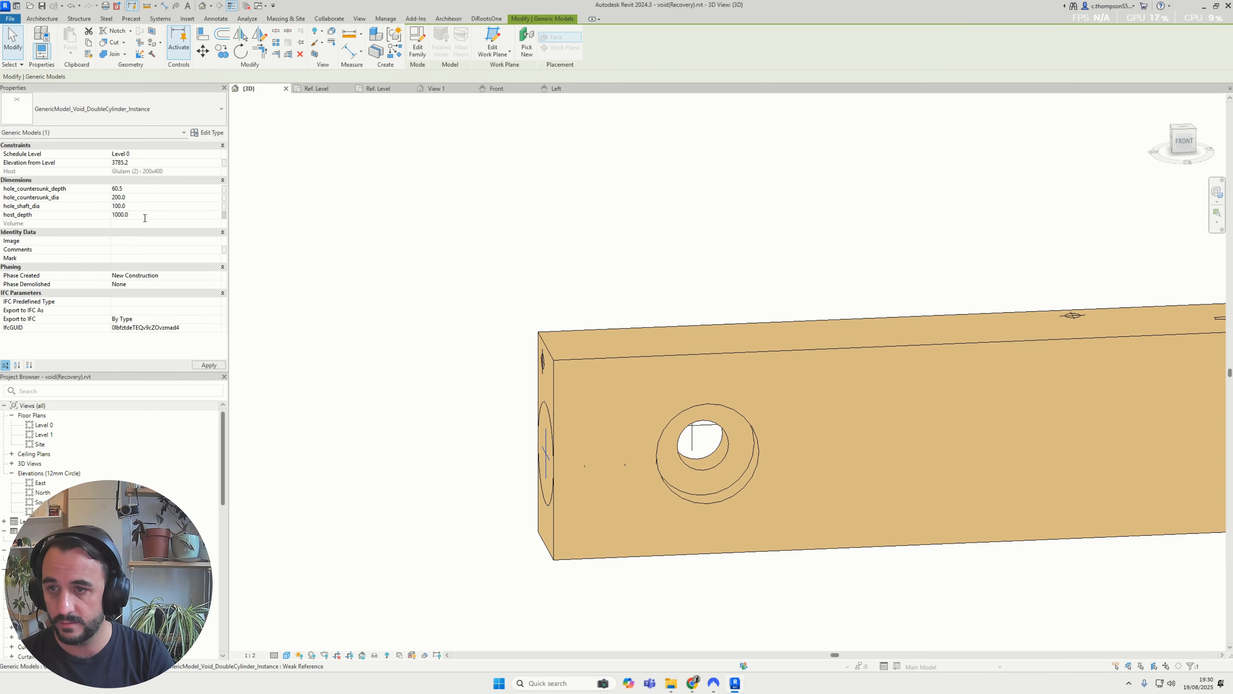
# Move the end-face void up on the beam's end to an elevation of 3800
pyautogui.keyDown('shift'); pyautogui.moveTo(779, 416); pyautogui.dragTo(661, 295, button='middle'); pyautogui.keyUp('shift')
pyautogui.click(661, 295)
pyautogui.keyDown('shift'); pyautogui.moveTo(680, 369); pyautogui.dragTo(566, 451, button='middle'); pyautogui.keyUp('shift')
pyautogui.click(686, 438)
pyautogui.moveTo(566, 451); pyautogui.dragTo(564, 432)
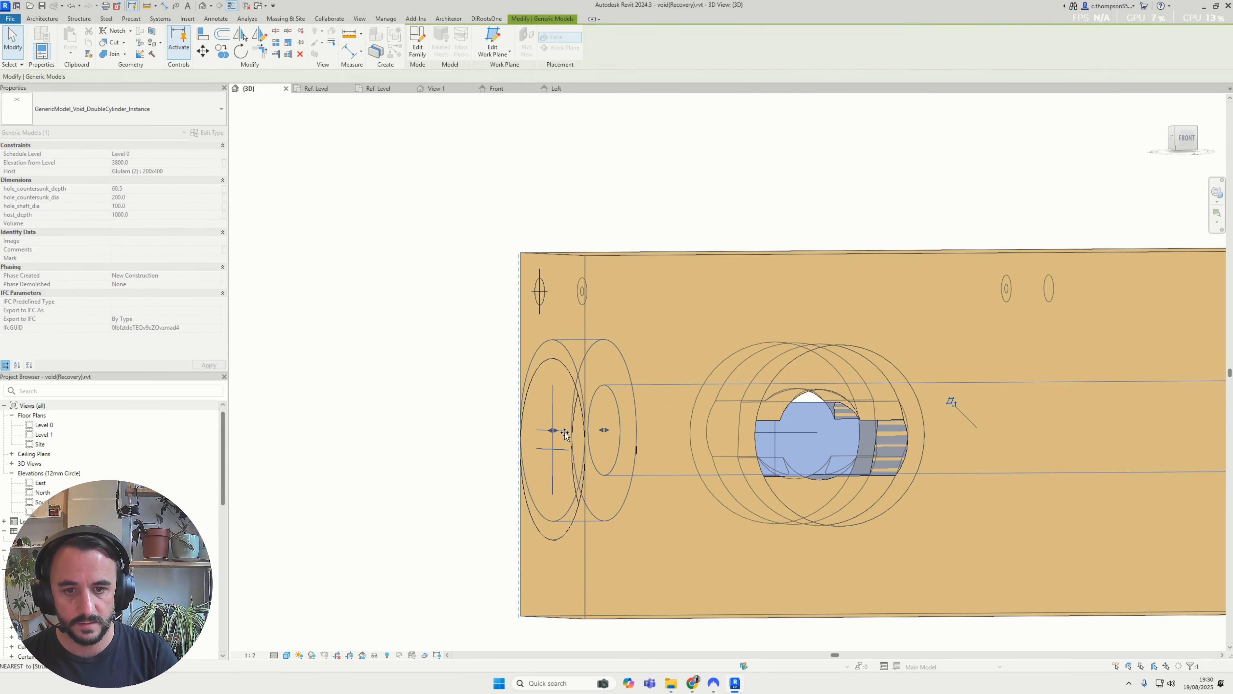
pyautogui.press('Escape')
pyautogui.scroll(1, 802, 445)
# Align the end-face void's centre reference on the beam's end face and lock the alignment
pyautogui.press('a')
pyautogui.press('l')
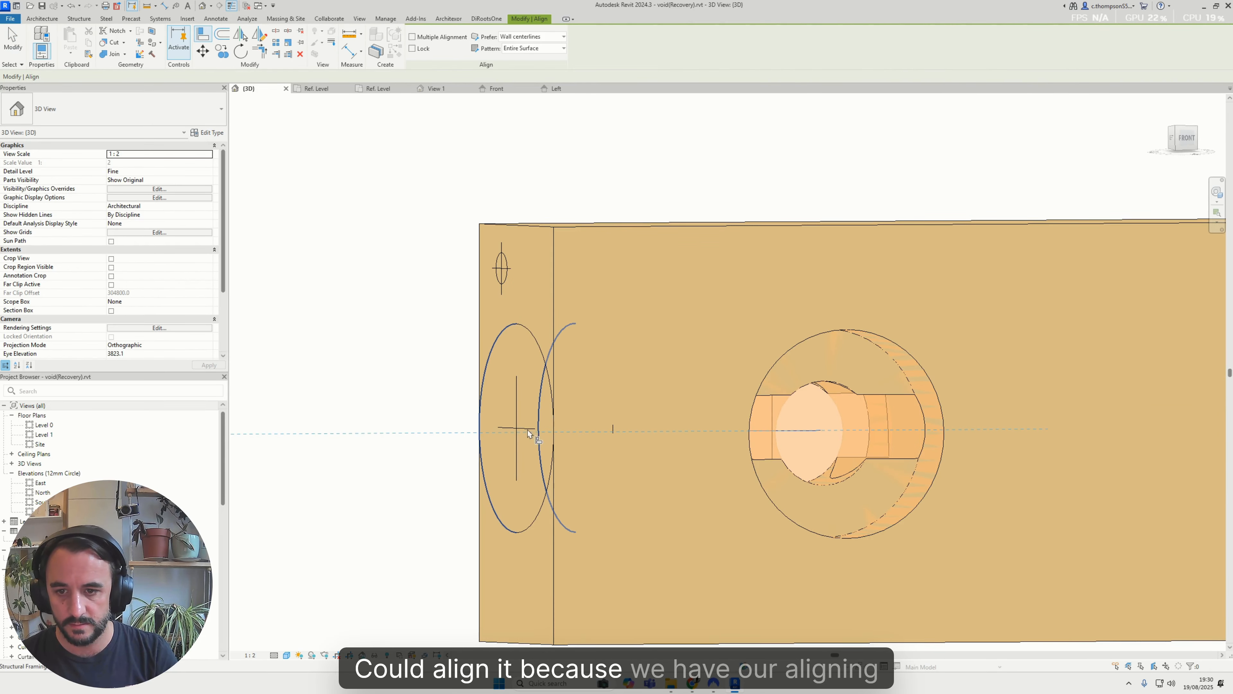
pyautogui.keyDown('shift'); pyautogui.moveTo(524, 427); pyautogui.dragTo(529, 447, button='middle'); pyautogui.keyUp('shift')
pyautogui.press('Escape')
pyautogui.press('Escape')
pyautogui.press('a')
pyautogui.press('l')
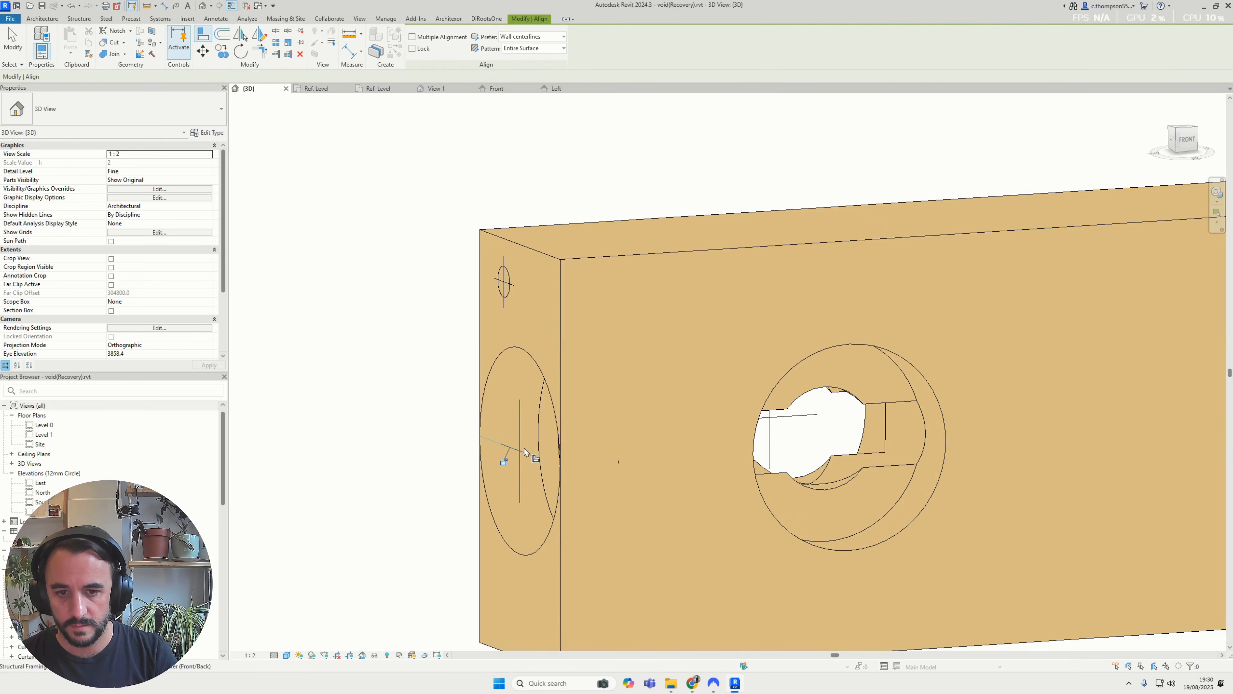
pyautogui.click(504, 461)
pyautogui.press('Escape')
pyautogui.press('Escape')
# Examine the intersecting void cuts in the beam from several angles and select the small prebuilt double-cylinder void on its end face
pyautogui.scroll(-2, 592, 463)
pyautogui.scroll(1, 757, 451)
pyautogui.keyDown('shift'); pyautogui.moveTo(695, 456); pyautogui.dragTo(625, 228, button='middle'); pyautogui.keyUp('shift')
pyautogui.click(705, 416)
pyautogui.press('Escape')
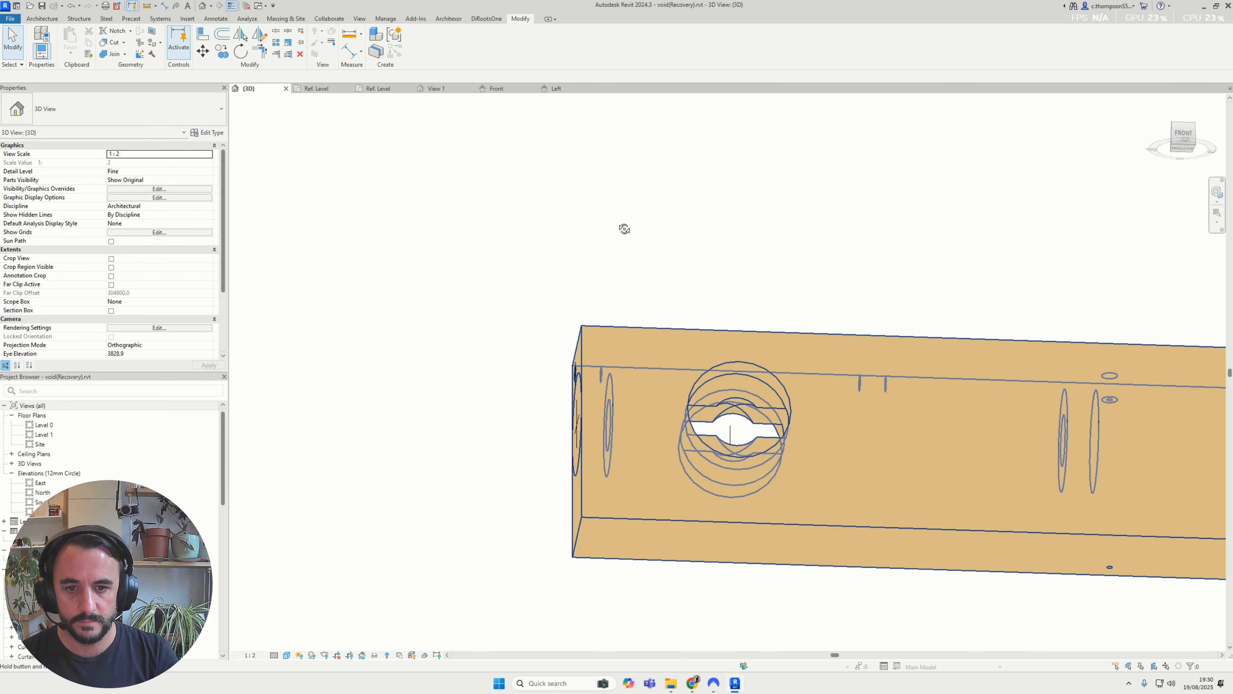
pyautogui.click(815, 447)
pyautogui.keyDown('shift'); pyautogui.moveTo(815, 447); pyautogui.dragTo(917, 340, button='middle'); pyautogui.keyUp('shift')
pyautogui.click(798, 212)
pyautogui.moveTo(793, 374); pyautogui.dragTo(649, 287, button='middle')
pyautogui.keyDown('shift'); pyautogui.moveTo(649, 287); pyautogui.dragTo(641, 357, button='middle'); pyautogui.keyUp('shift')
pyautogui.click(485, 383)
pyautogui.scroll(2, 486, 382)
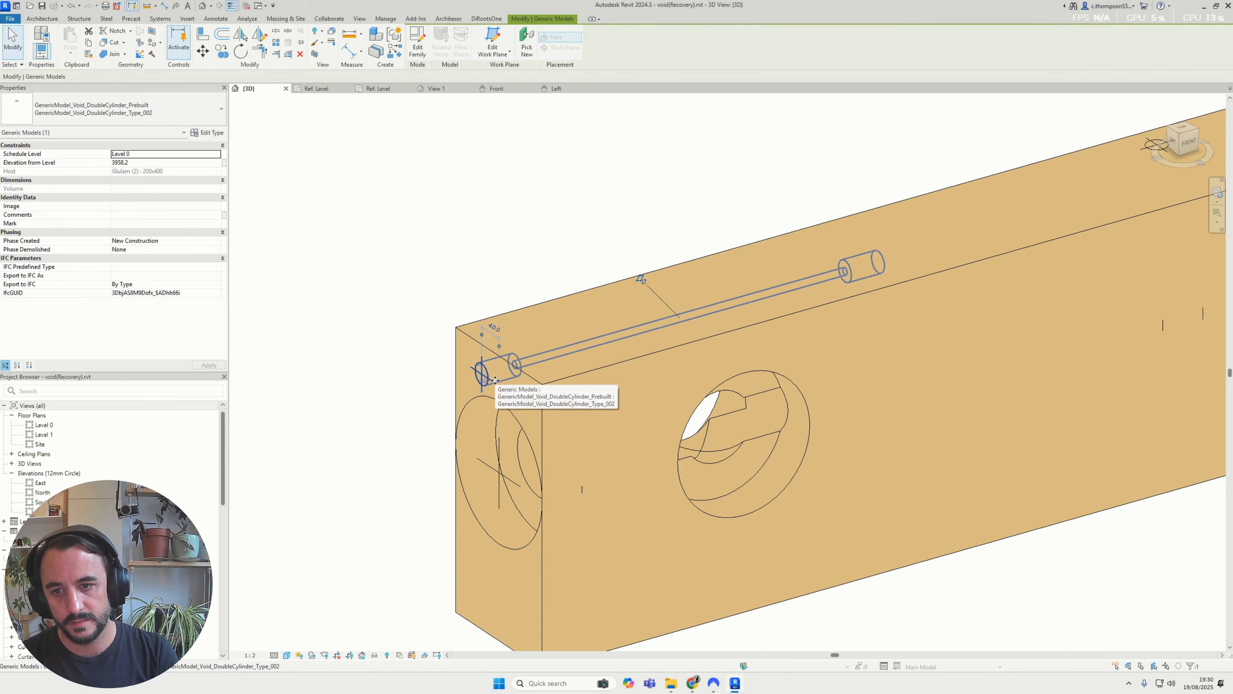
# Move the small prebuilt double-cylinder void down the beam's end face to its lower edge beside the side face
pyautogui.moveTo(486, 383); pyautogui.dragTo(551, 597)
pyautogui.scroll(-2, 551, 588)
pyautogui.press('Escape')
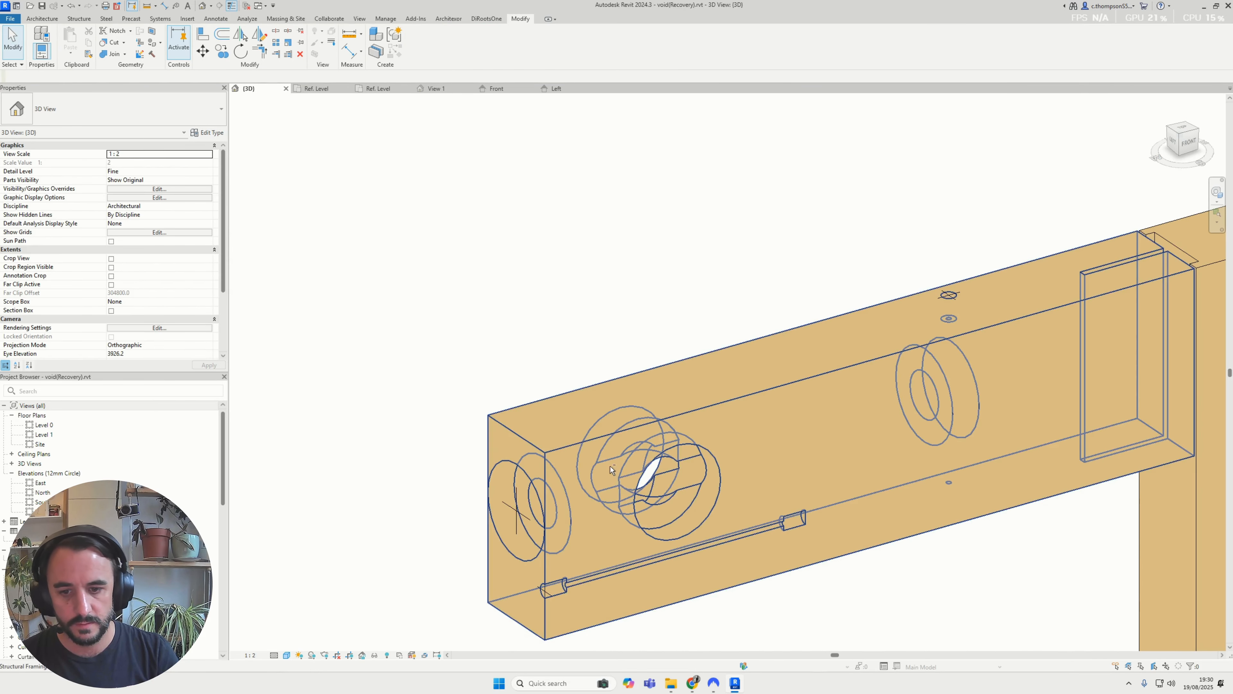
# Inspect the relocated small void and the intersecting void cuts from both sides of the beam, and select the glulam beam to reveal its voids
pyautogui.keyDown('shift'); pyautogui.moveTo(610, 466); pyautogui.dragTo(573, 381, button='middle'); pyautogui.keyUp('shift')
pyautogui.scroll(1, 550, 521)
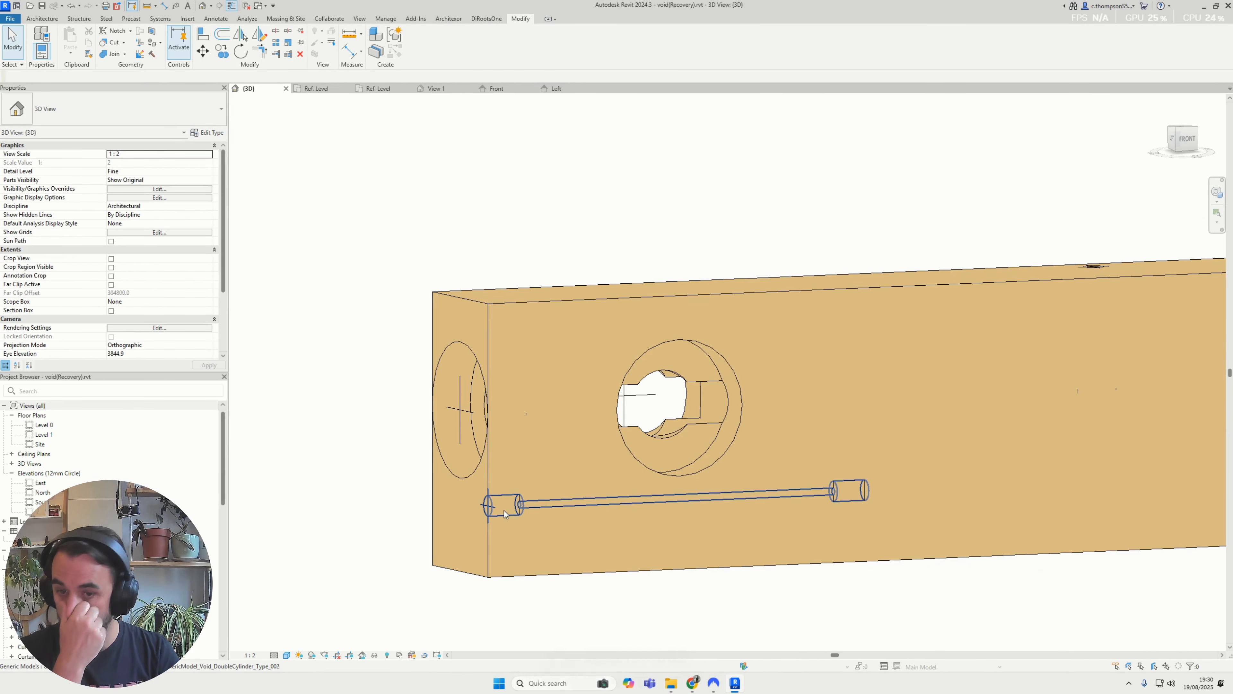
pyautogui.scroll(-3, 512, 512)
pyautogui.scroll(2, 514, 512)
pyautogui.scroll(-3, 689, 483)
pyautogui.moveTo(719, 482); pyautogui.dragTo(558, 458, button='middle')
pyautogui.keyDown('shift'); pyautogui.moveTo(845, 385); pyautogui.dragTo(686, 220, button='middle'); pyautogui.keyUp('shift')
pyautogui.click(679, 343)
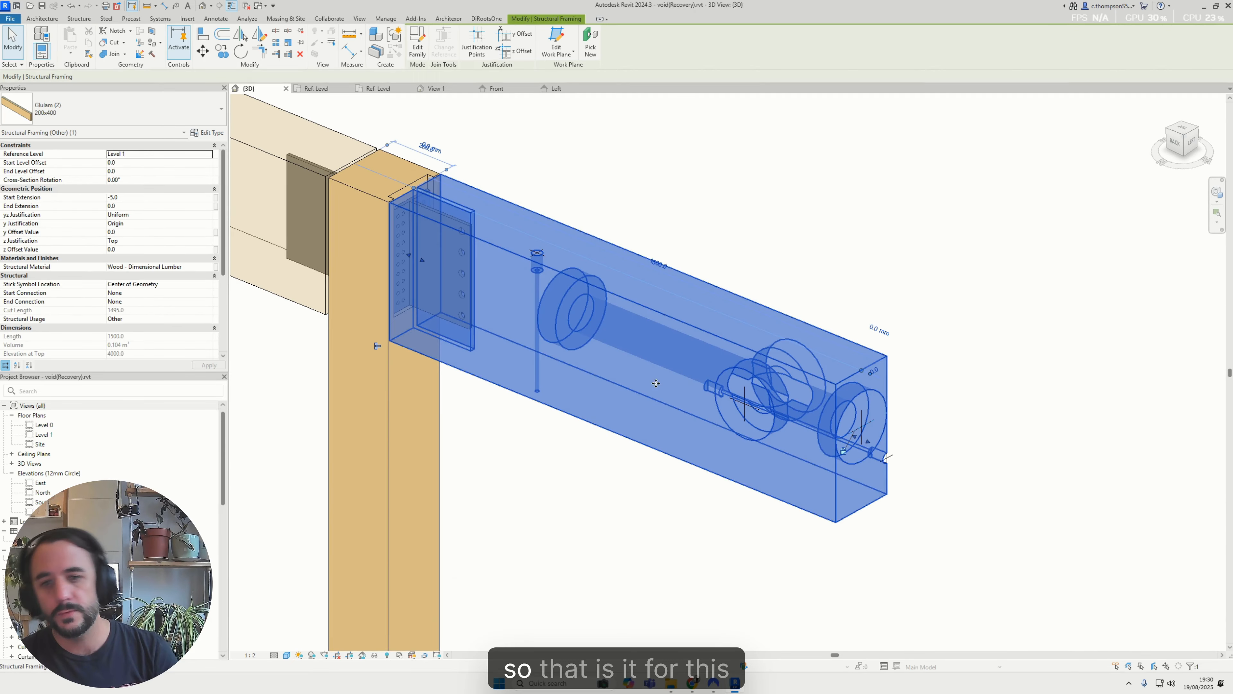
pyautogui.keyDown('shift'); pyautogui.moveTo(679, 343); pyautogui.dragTo(670, 419, button='middle'); pyautogui.keyUp('shift')
pyautogui.press('Escape')
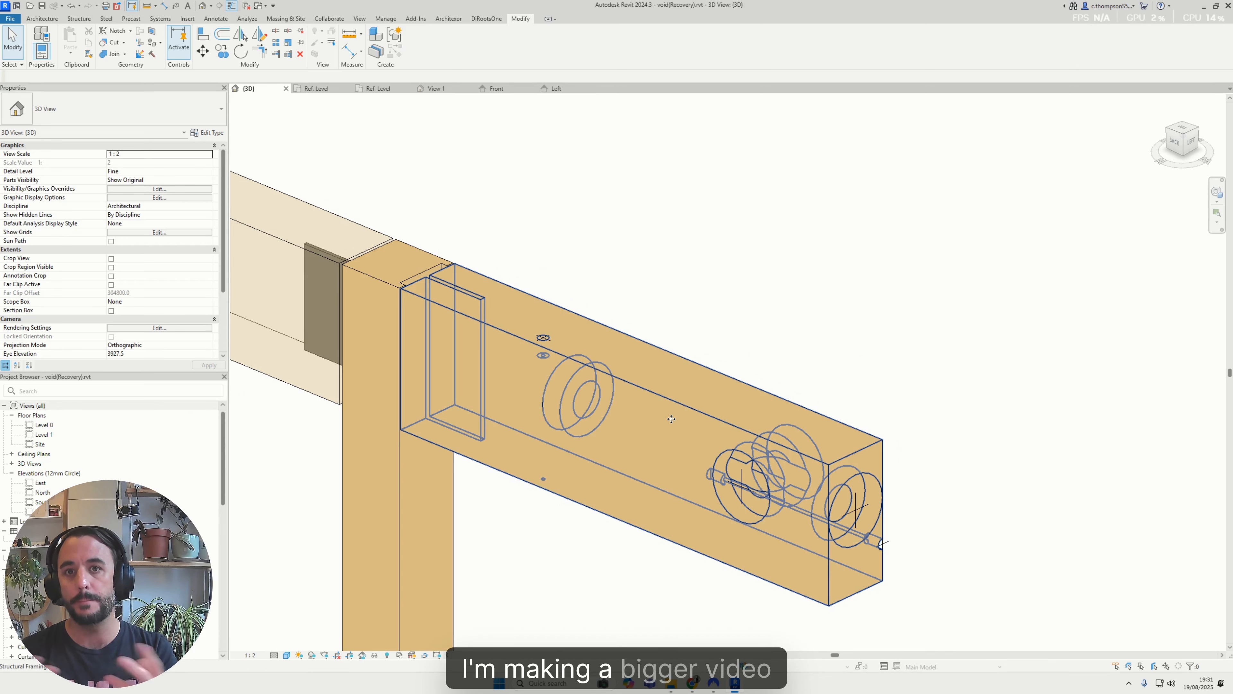
pyautogui.click(671, 419)
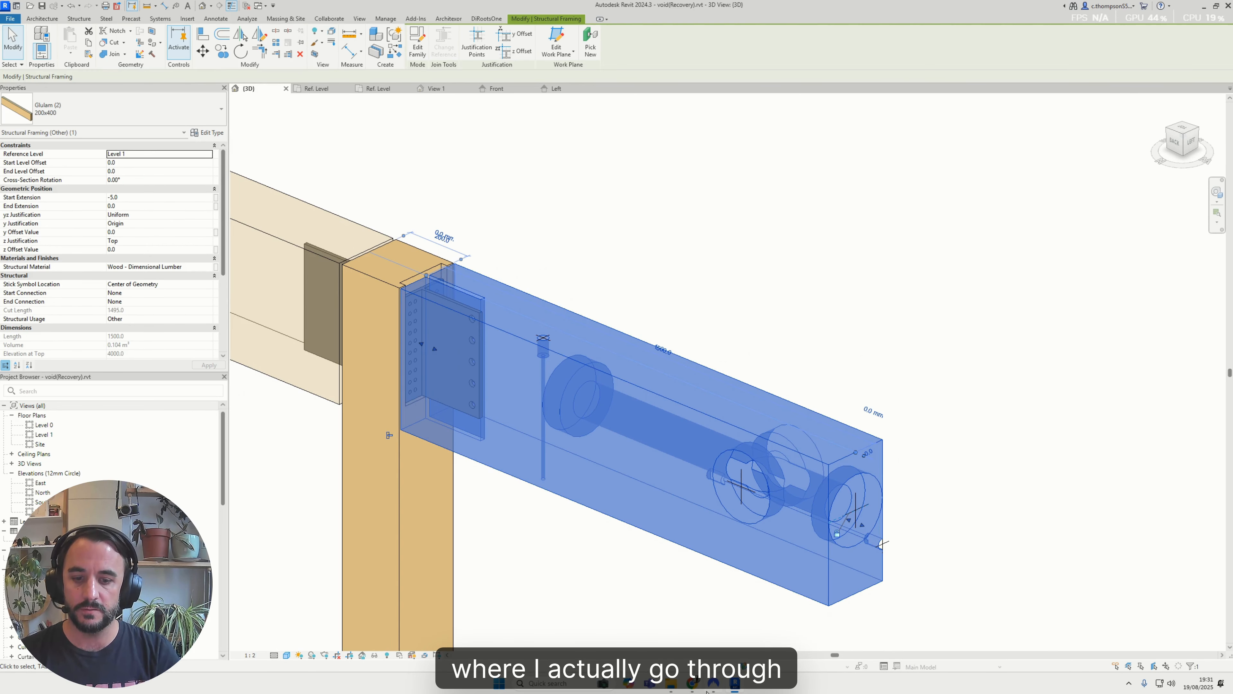
# Switch to the web browser and review the Simpson Strong-Tie CJTZ, Mass Timber Solutions and Alumidi concealed connector reference pages
pyautogui.moveTo(692, 685)
pyautogui.click(622, 611)
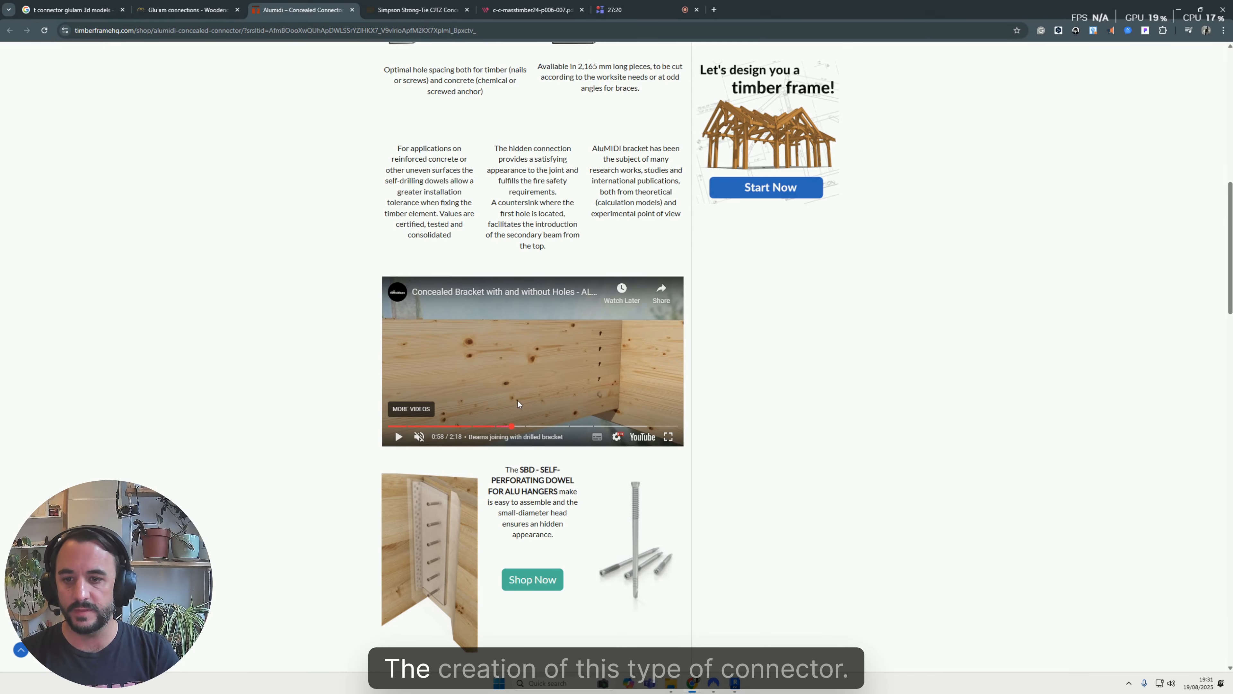
pyautogui.click(417, 9)
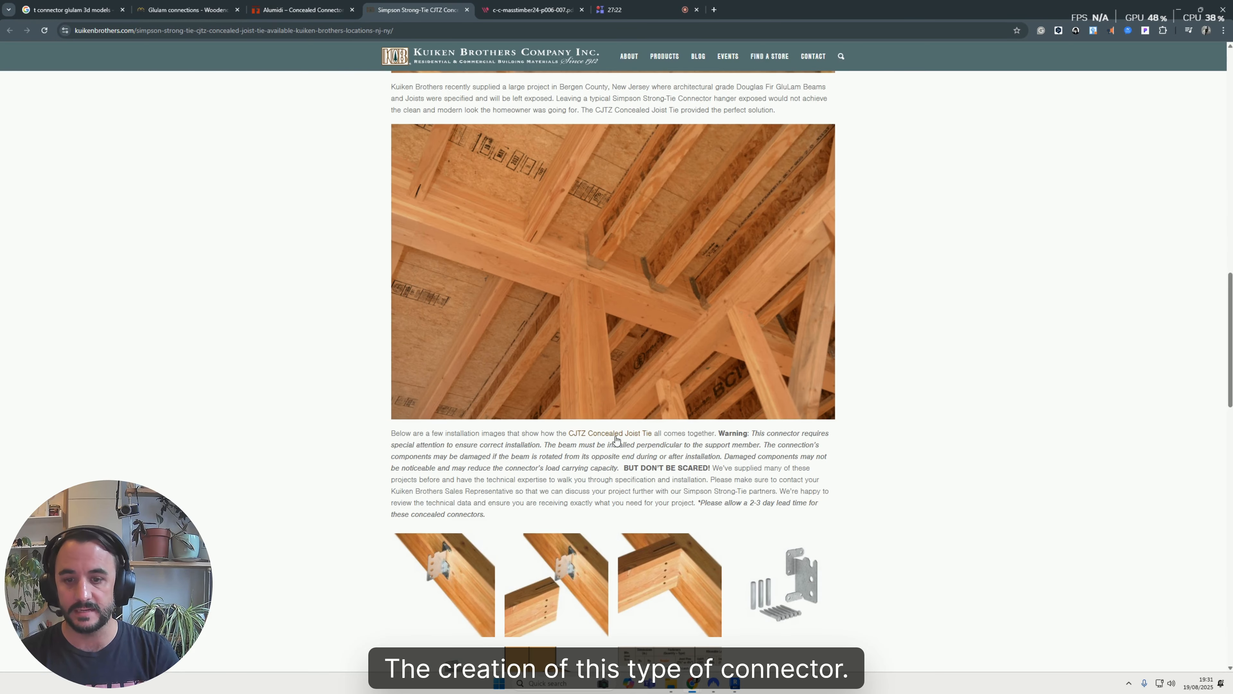
pyautogui.scroll(-3, 600, 548)
pyautogui.click(523, 10)
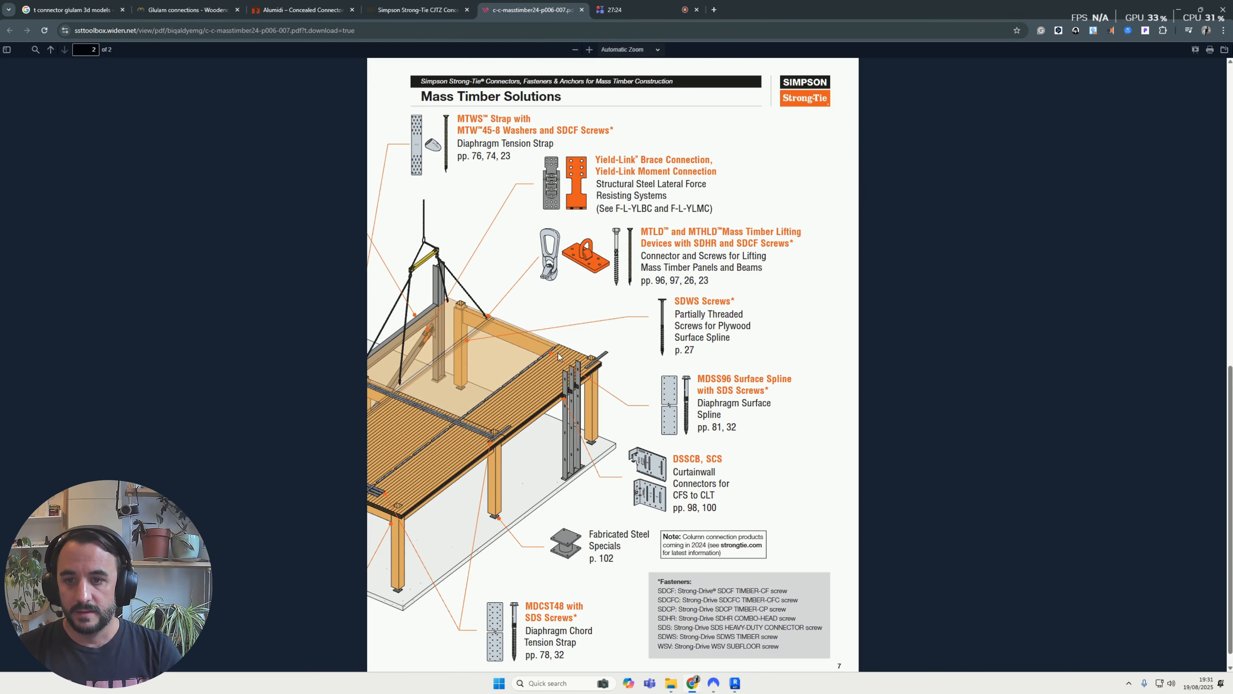
pyautogui.scroll(3, 559, 357)
pyautogui.click(301, 10)
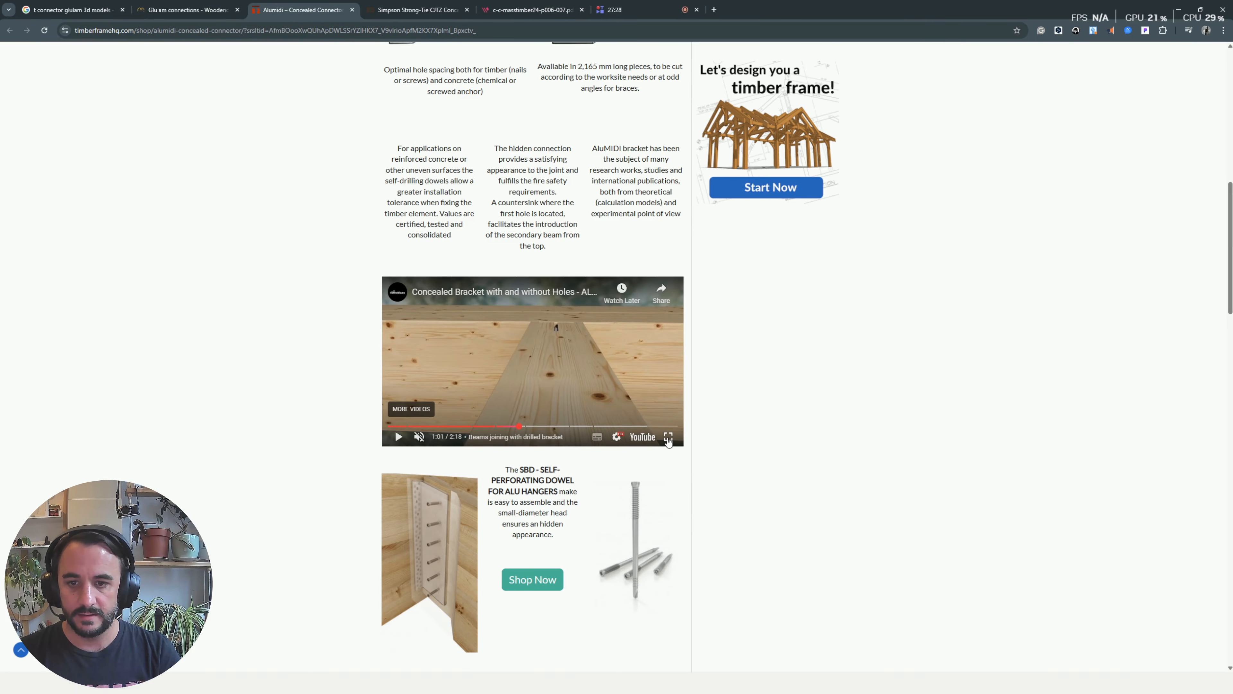
# View the Concealed Bracket video full screen, going through the bracket fastening and drilled-bracket beam joining parts, and return to Revit
pyautogui.click(668, 437)
pyautogui.moveTo(558, 670); pyautogui.dragTo(450, 671)
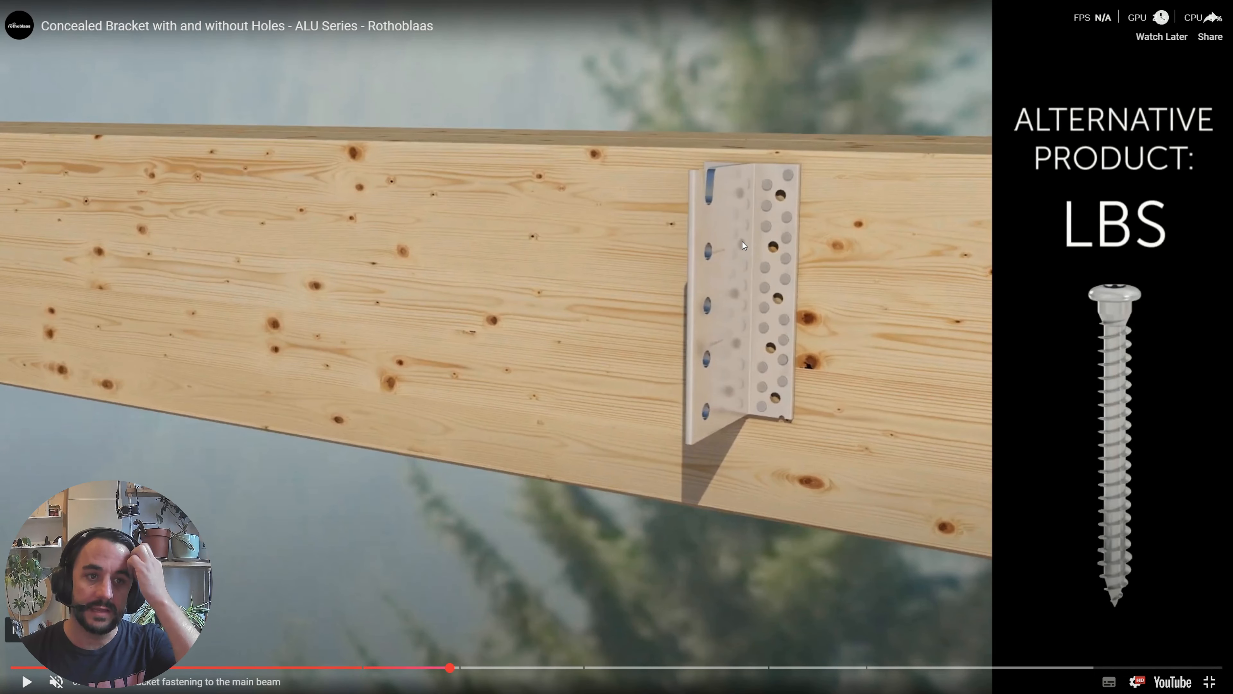
pyautogui.click(408, 667)
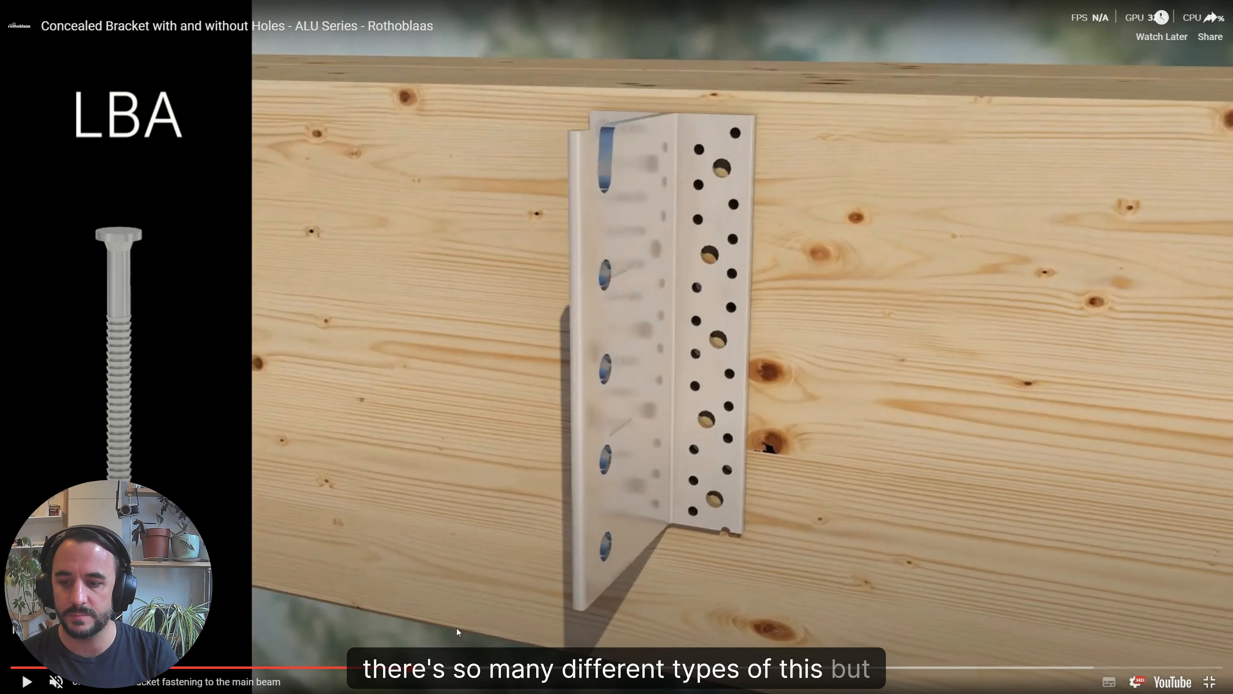
pyautogui.moveTo(409, 668); pyautogui.dragTo(505, 669)
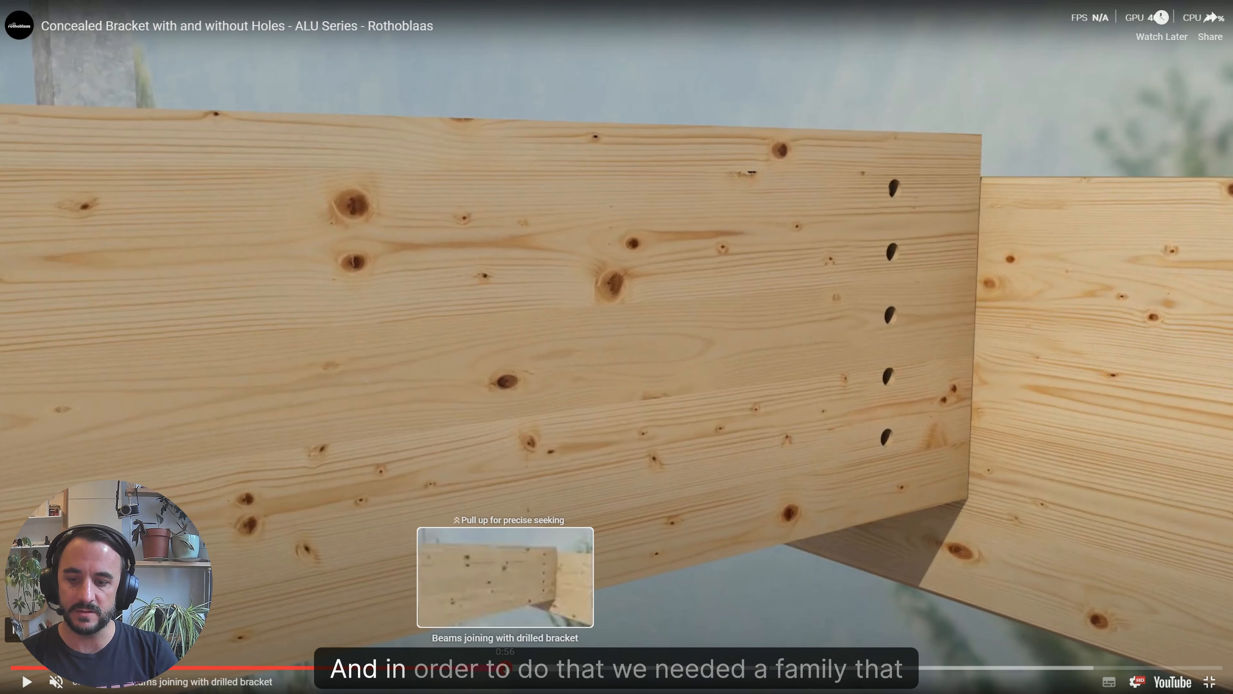
pyautogui.moveTo(503, 669); pyautogui.dragTo(814, 386)
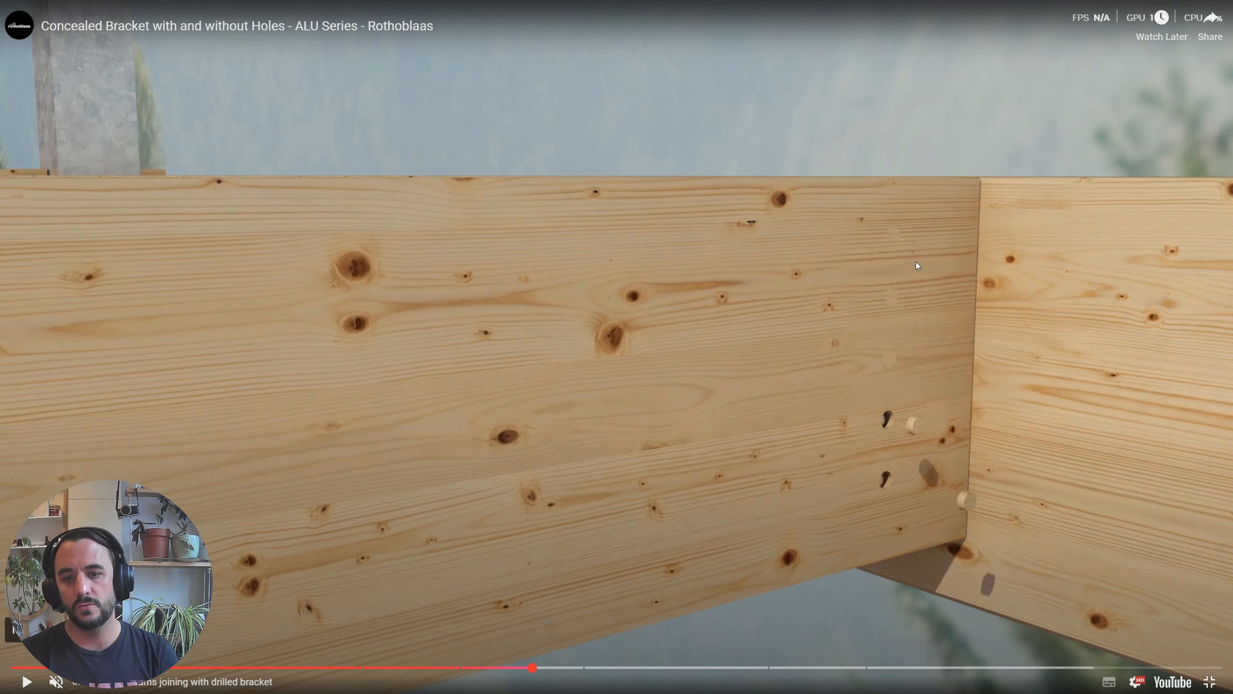
pyautogui.press('Escape')
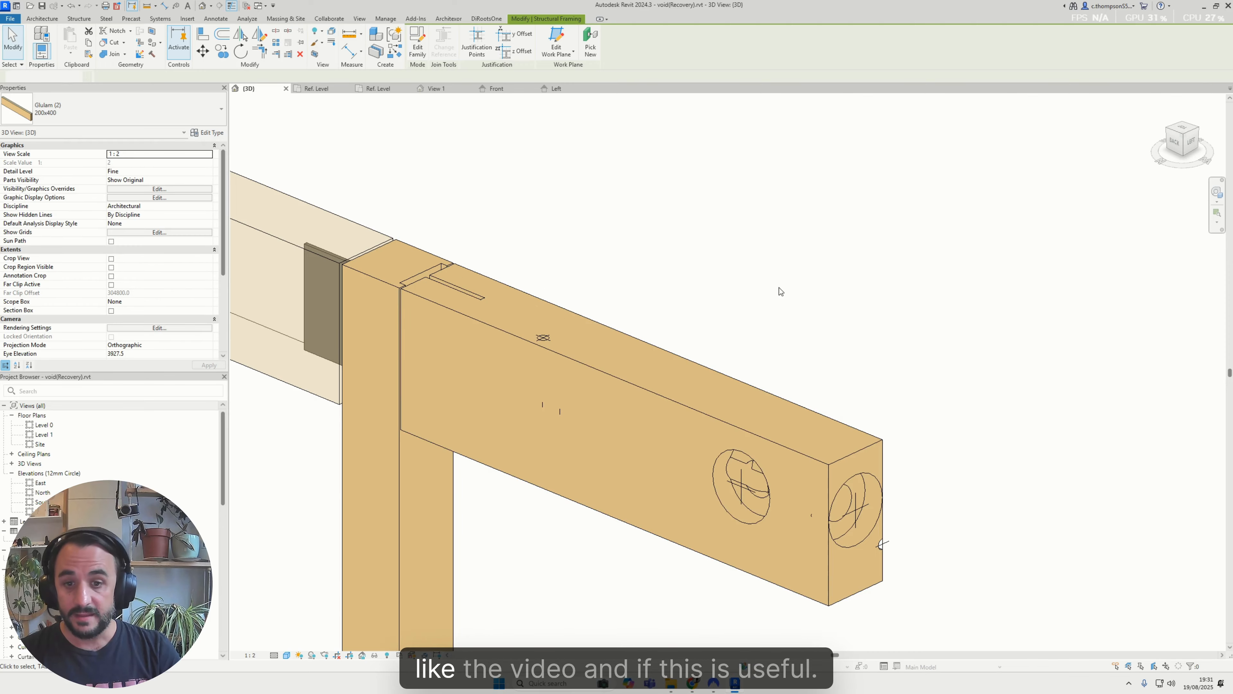
# Examine the finished side-face and end-face voids in the 3D view and select the glulam beam to show them
pyautogui.keyDown('shift'); pyautogui.moveTo(779, 286); pyautogui.dragTo(566, 373, button='middle'); pyautogui.keyUp('shift')
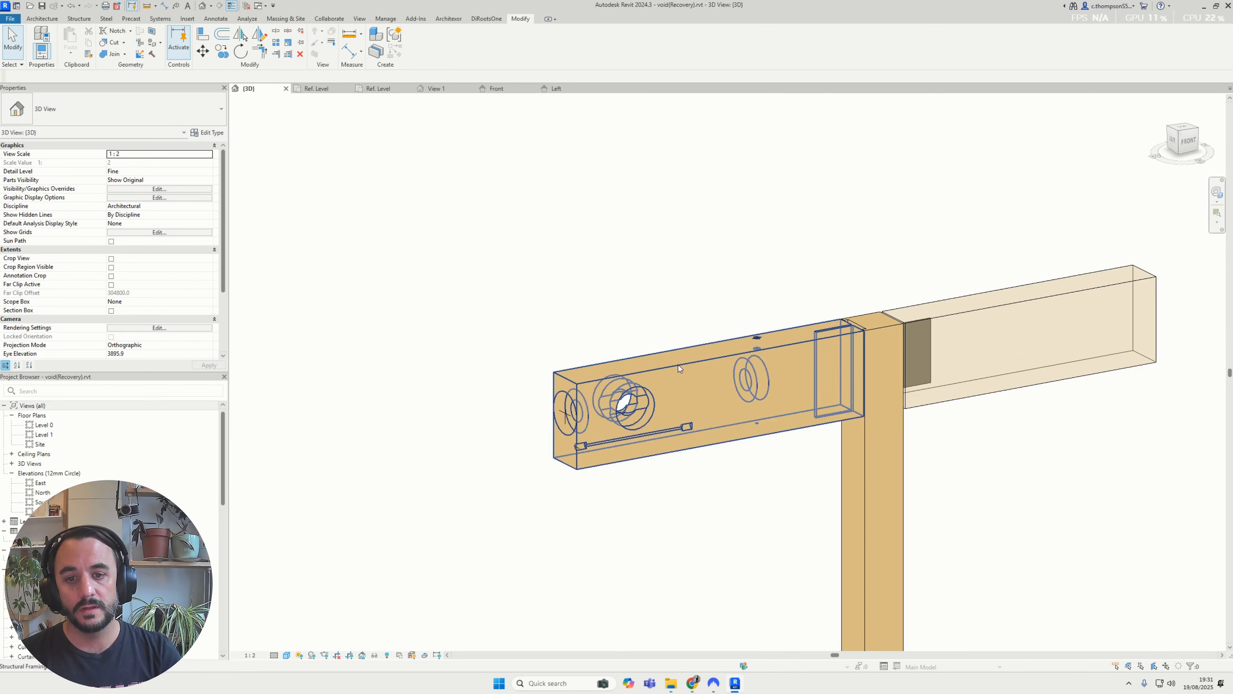
pyautogui.scroll(3, 665, 382)
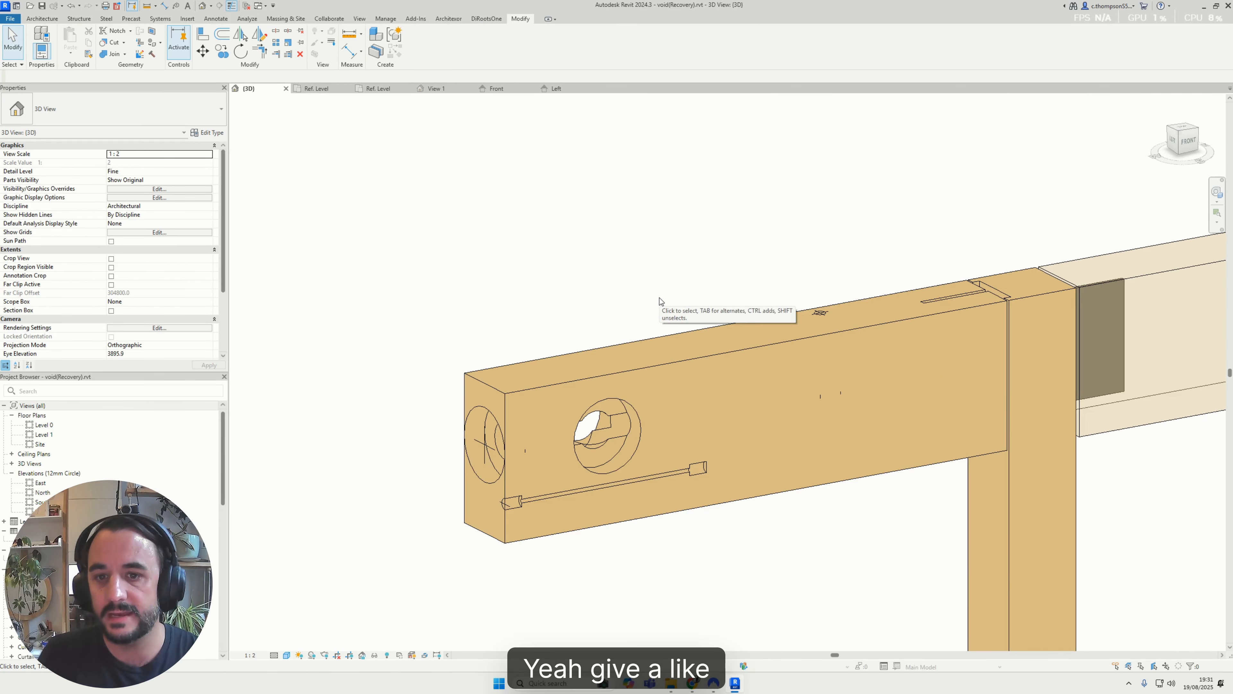
pyautogui.moveTo(592, 457)
pyautogui.keyDown('shift'); pyautogui.mouseDown(button='middle')
pyautogui.moveTo(604, 496)
pyautogui.moveTo(595, 460)
pyautogui.mouseUp(button='middle'); pyautogui.keyUp('shift')
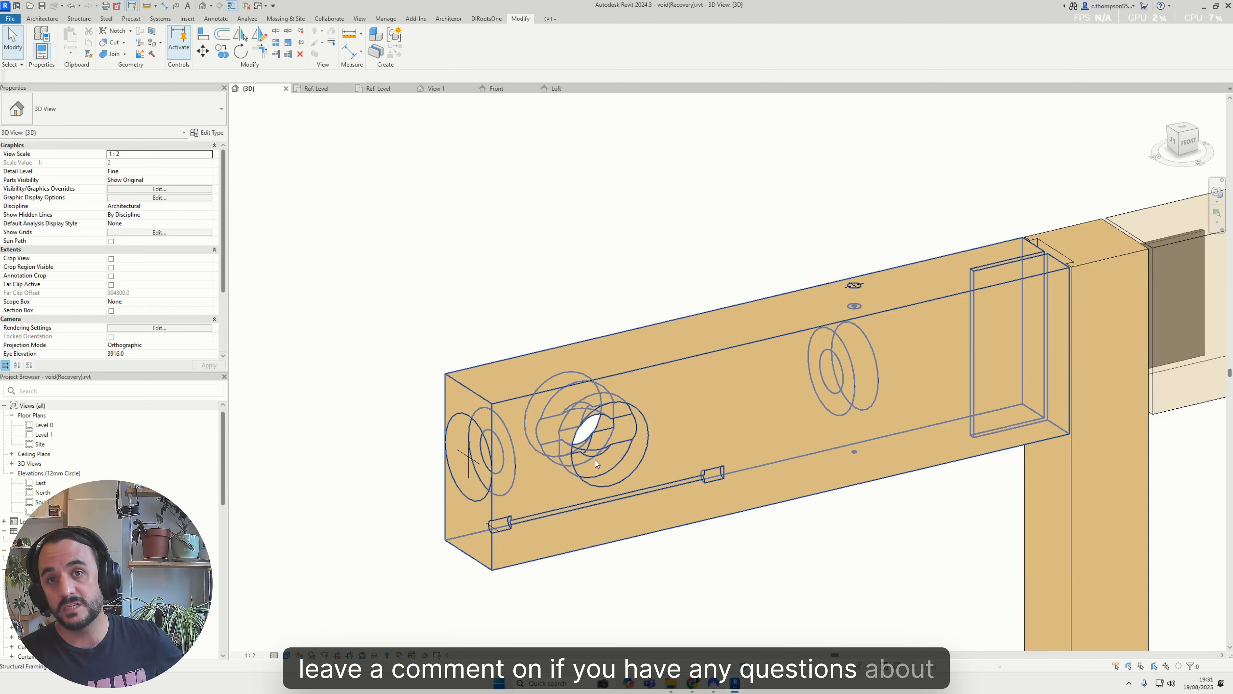
pyautogui.keyDown('shift'); pyautogui.moveTo(595, 459); pyautogui.dragTo(579, 458, button='middle'); pyautogui.keyUp('shift')
pyautogui.scroll(-5, 579, 458)
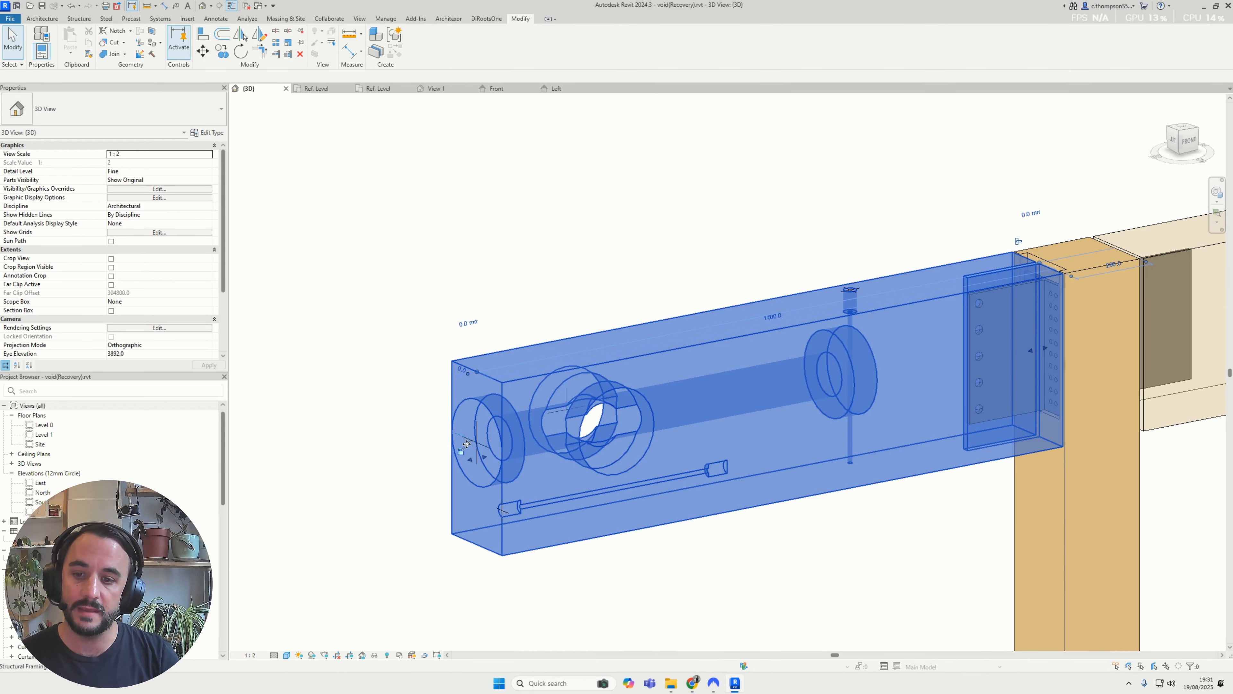
pyautogui.scroll(2, 553, 448)
pyautogui.scroll(2, 552, 447)
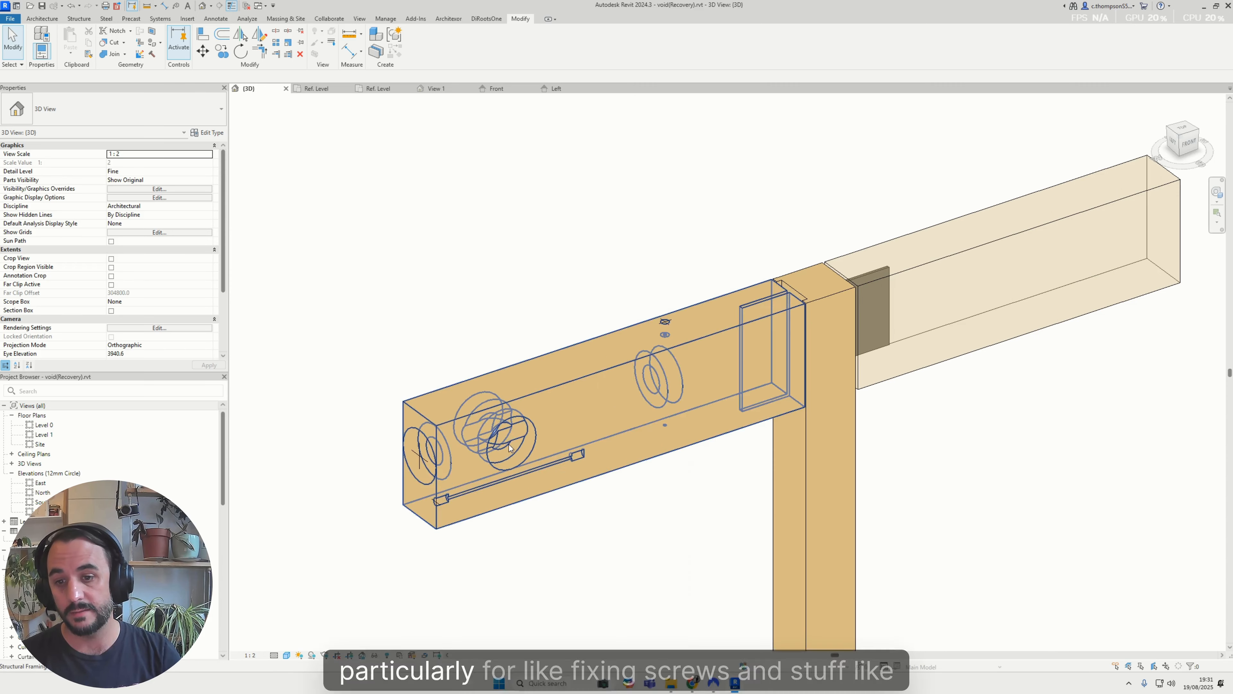
pyautogui.click(508, 442)
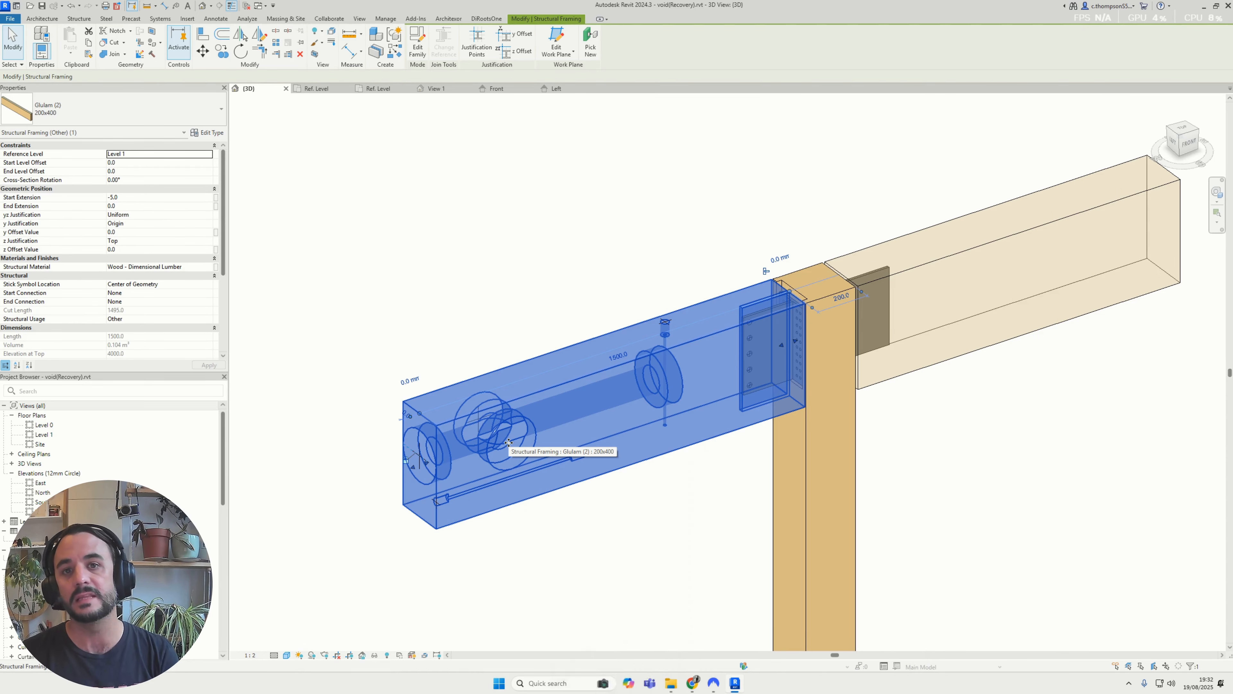